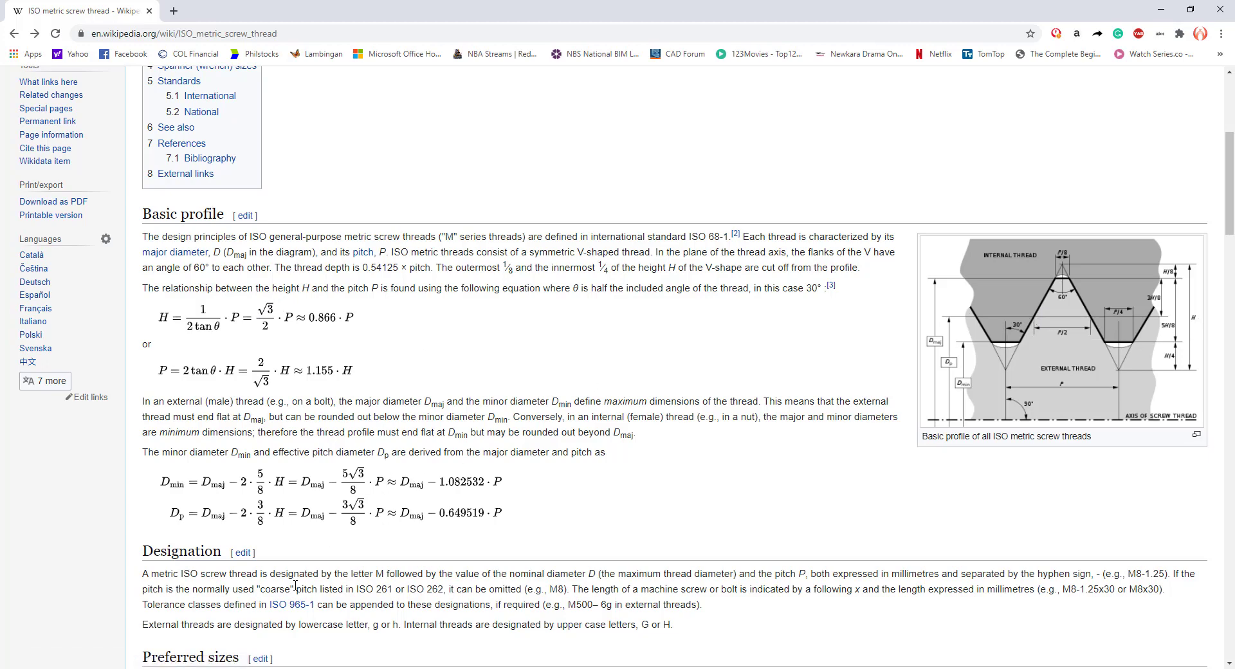
Step: Calculate the square root of 3 divided by 2 in Calculator to check the thread height factor, and return to the thread article
click(450, 668)
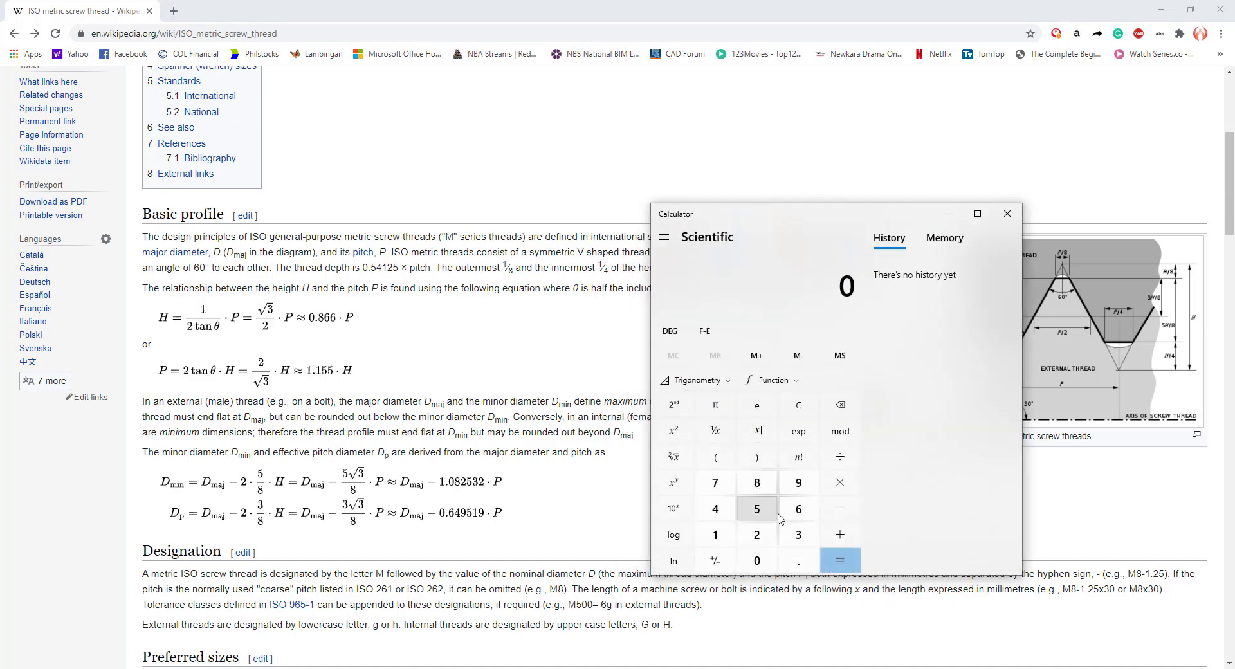
click(798, 535)
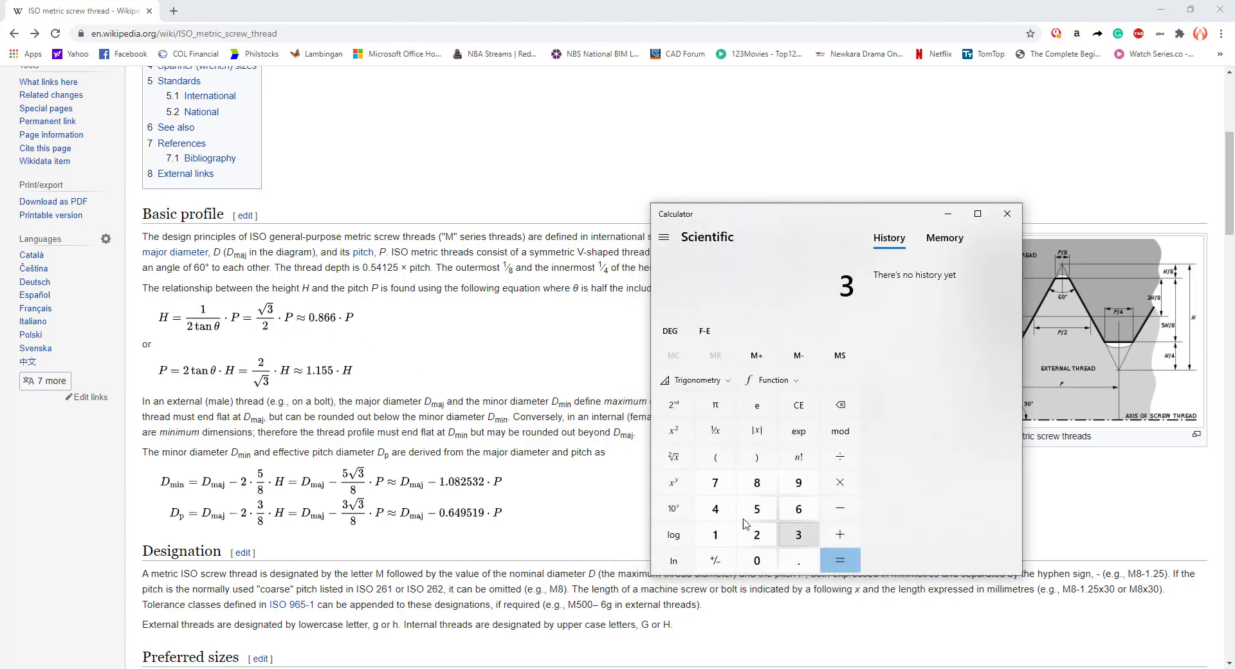
click(674, 457)
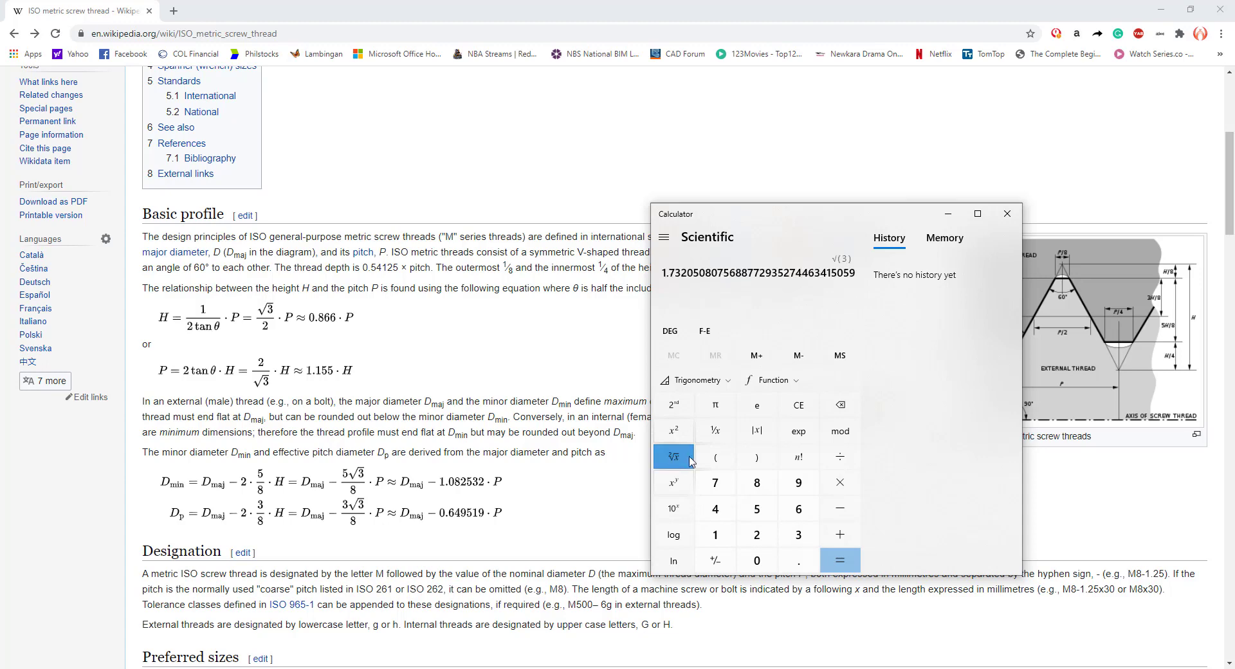
click(840, 457)
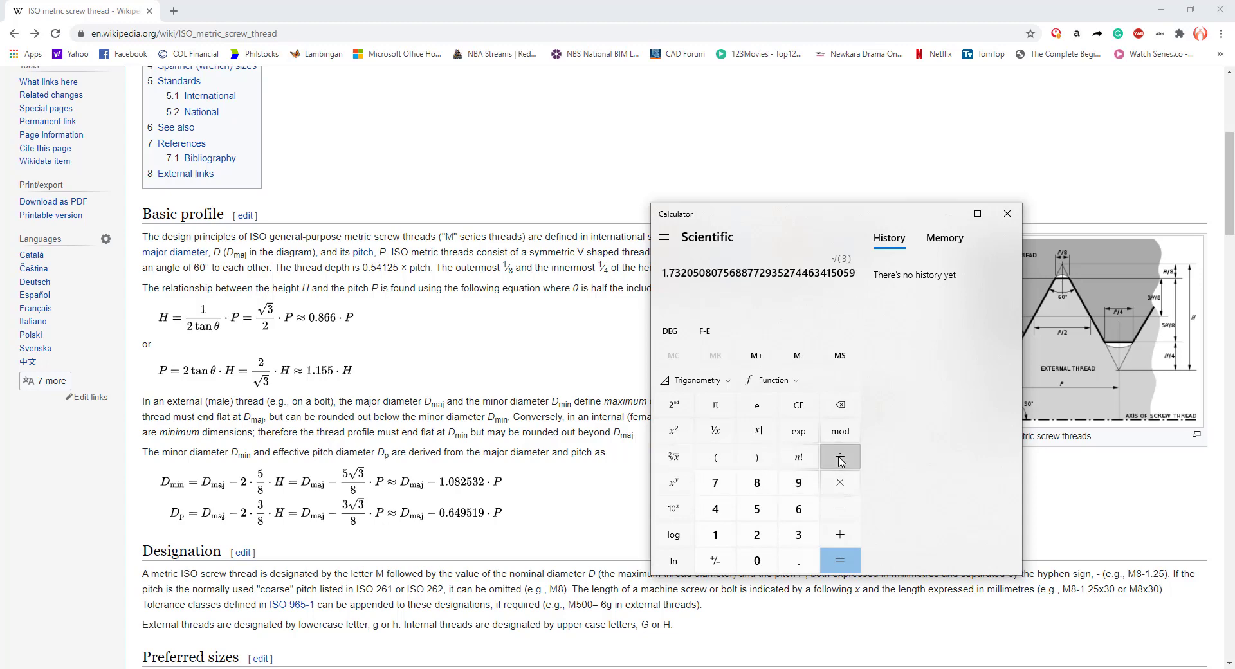
click(758, 535)
click(840, 560)
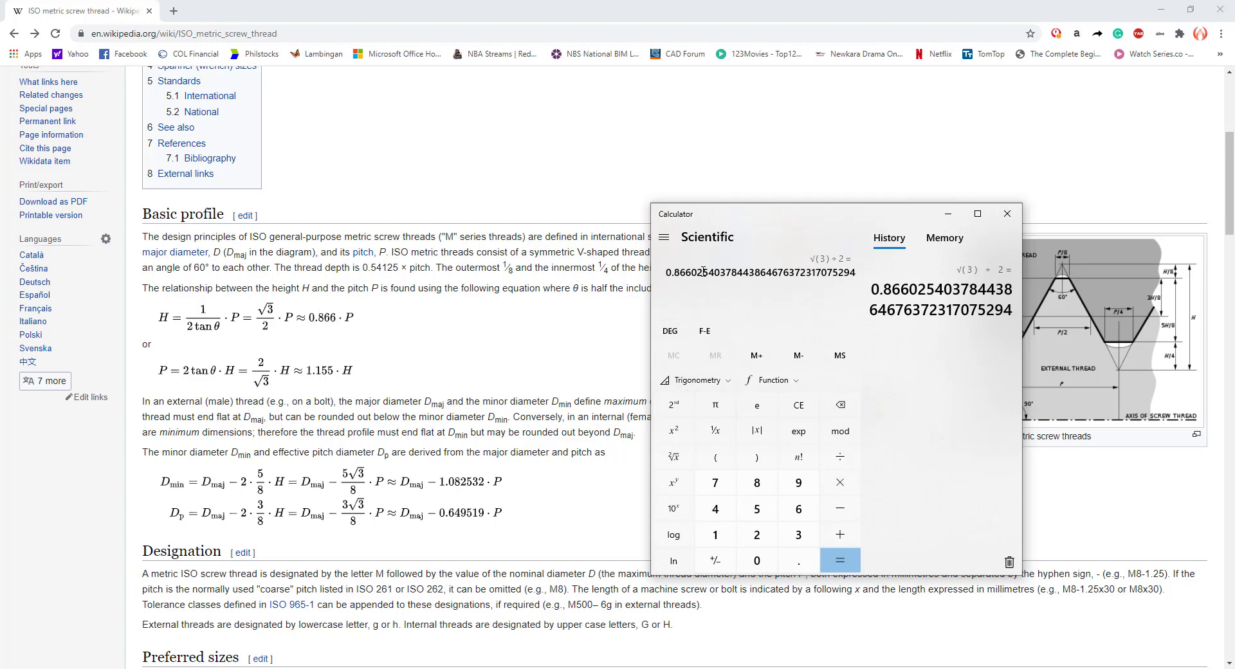
click(948, 214)
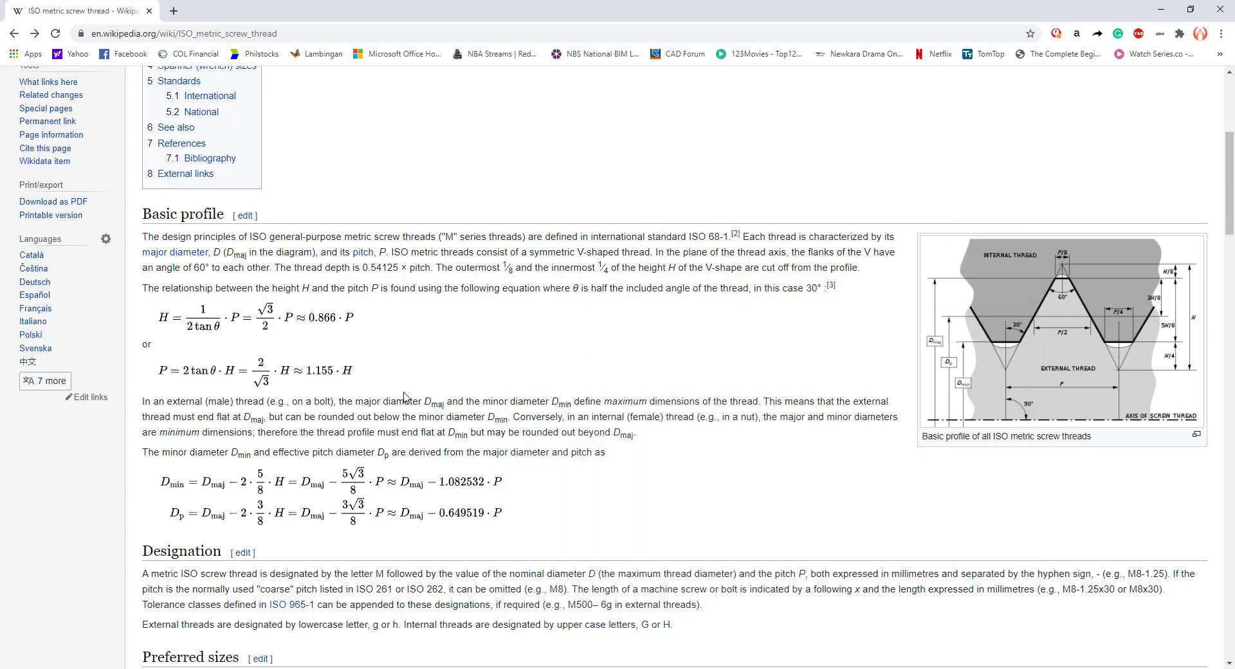
Step: Look up the pitch values for the 6 mm nominal diameter in the ISO 262 selected sizes table
scroll(407, 399, down, 15)
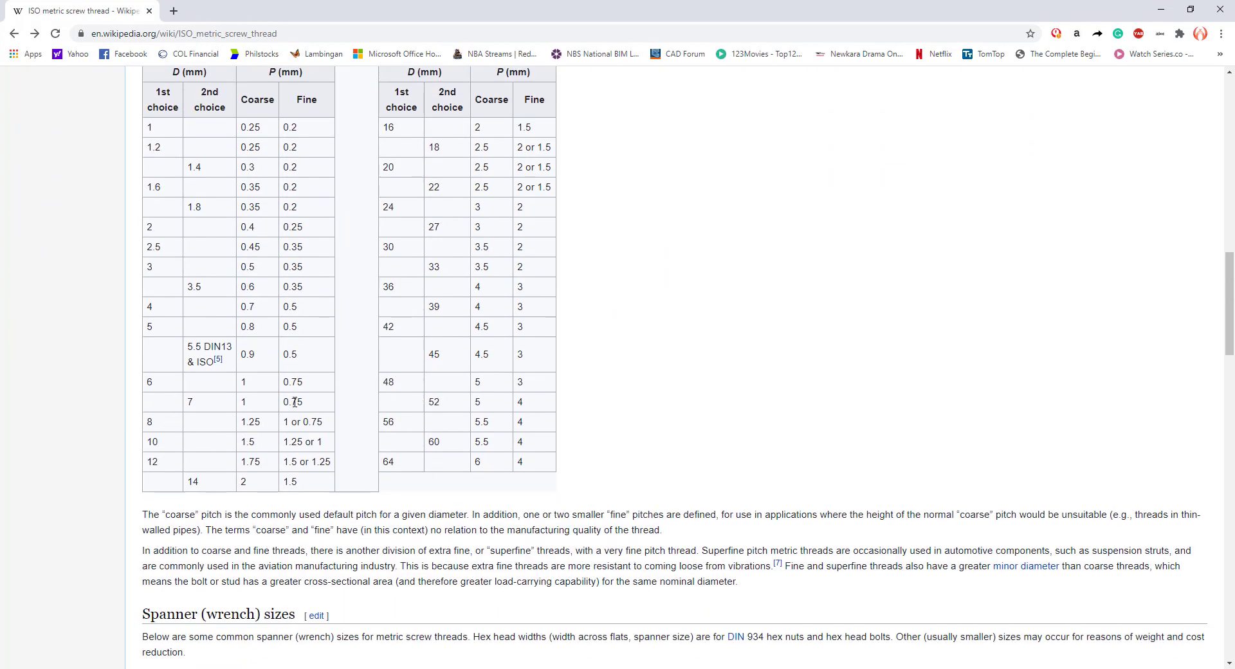
scroll(181, 402, up, 2)
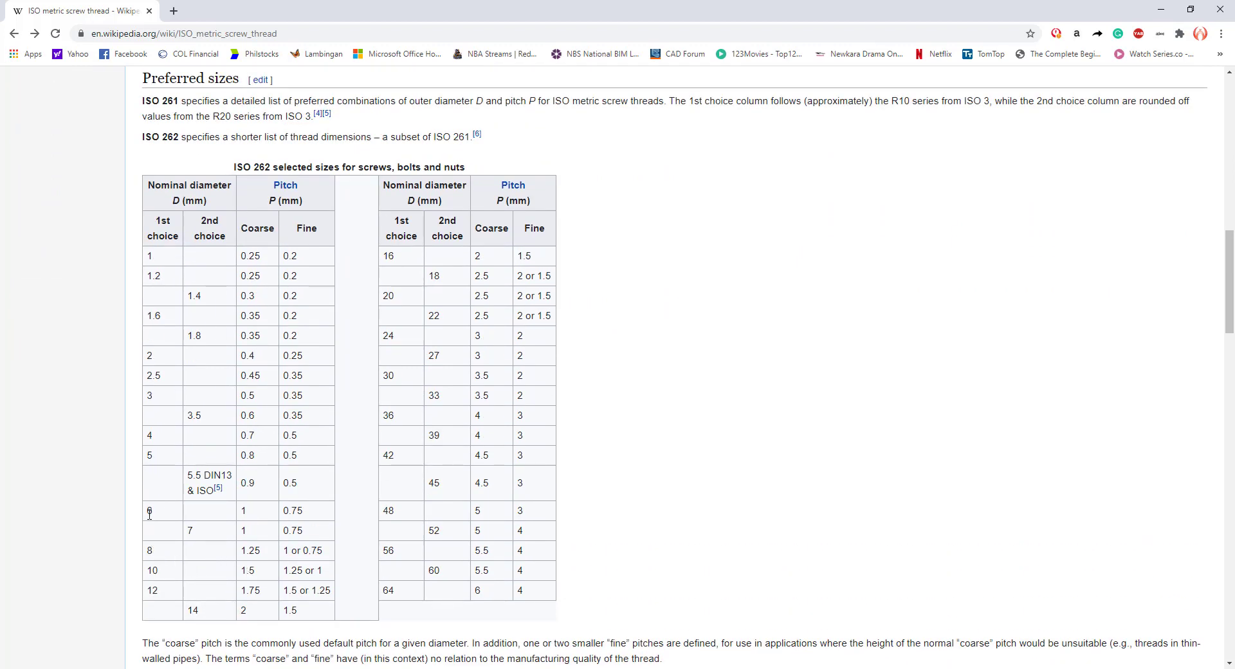
drag(148, 515, 319, 516)
click(262, 512)
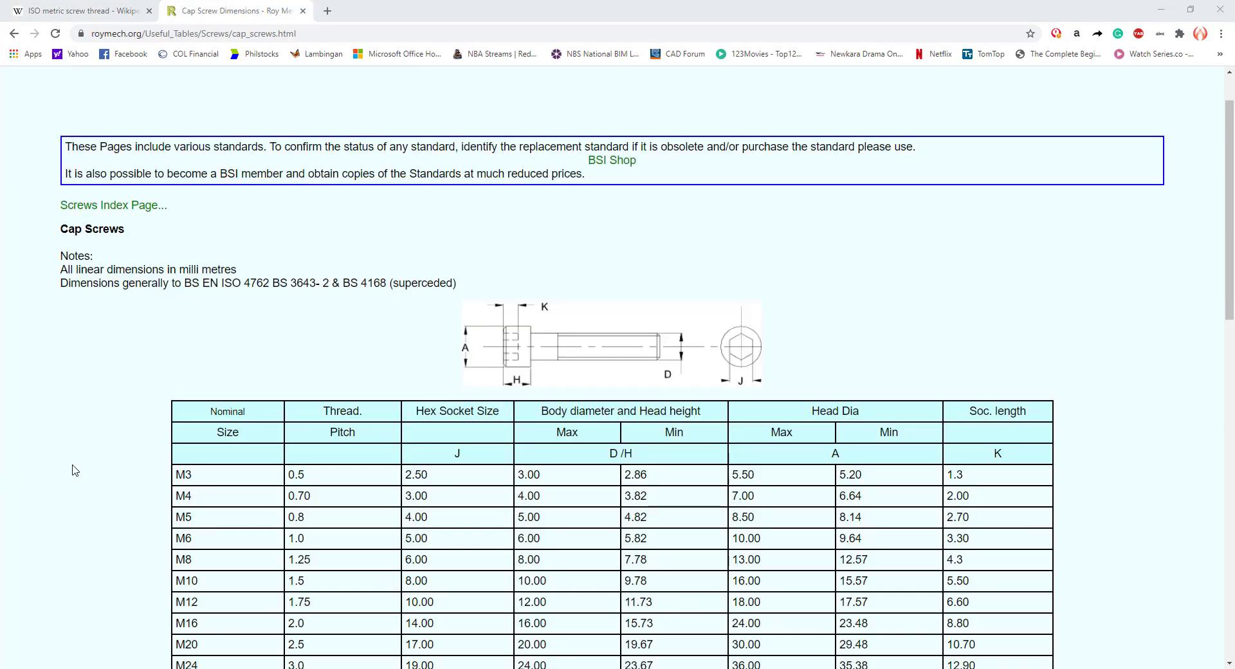
Step: Examine the cap screw drawing and the M6 row of the Cap Screws dimension table on the RoyMech page
click(215, 339)
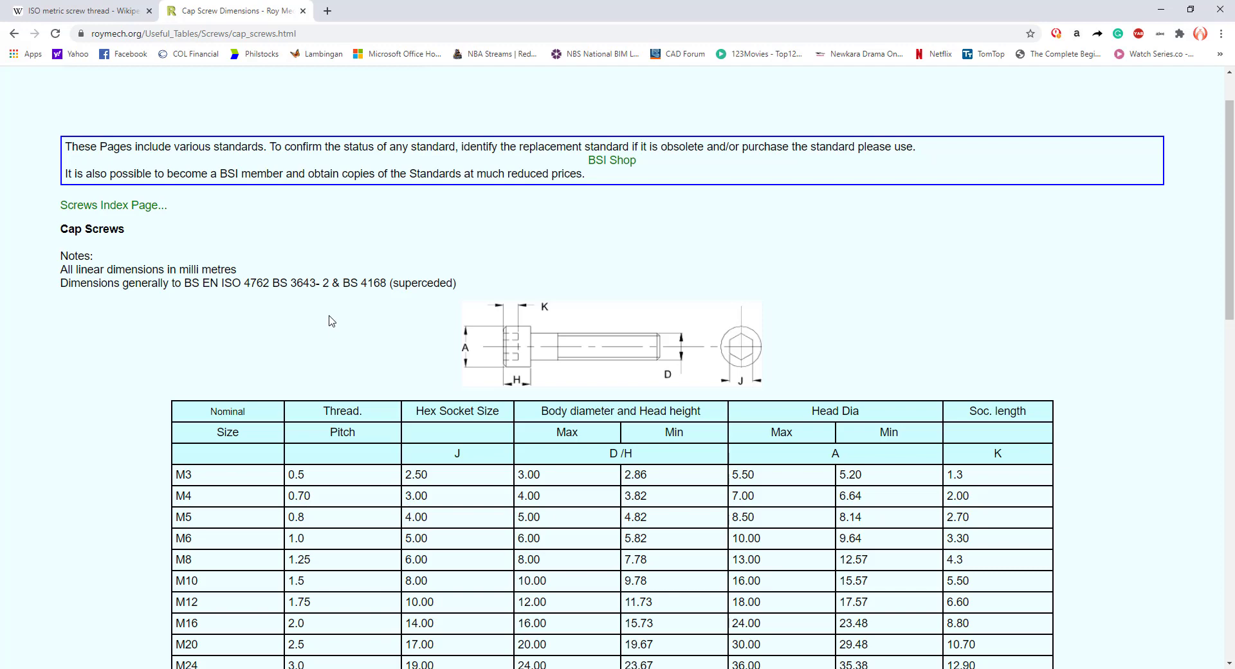
scroll(329, 320, up, 1)
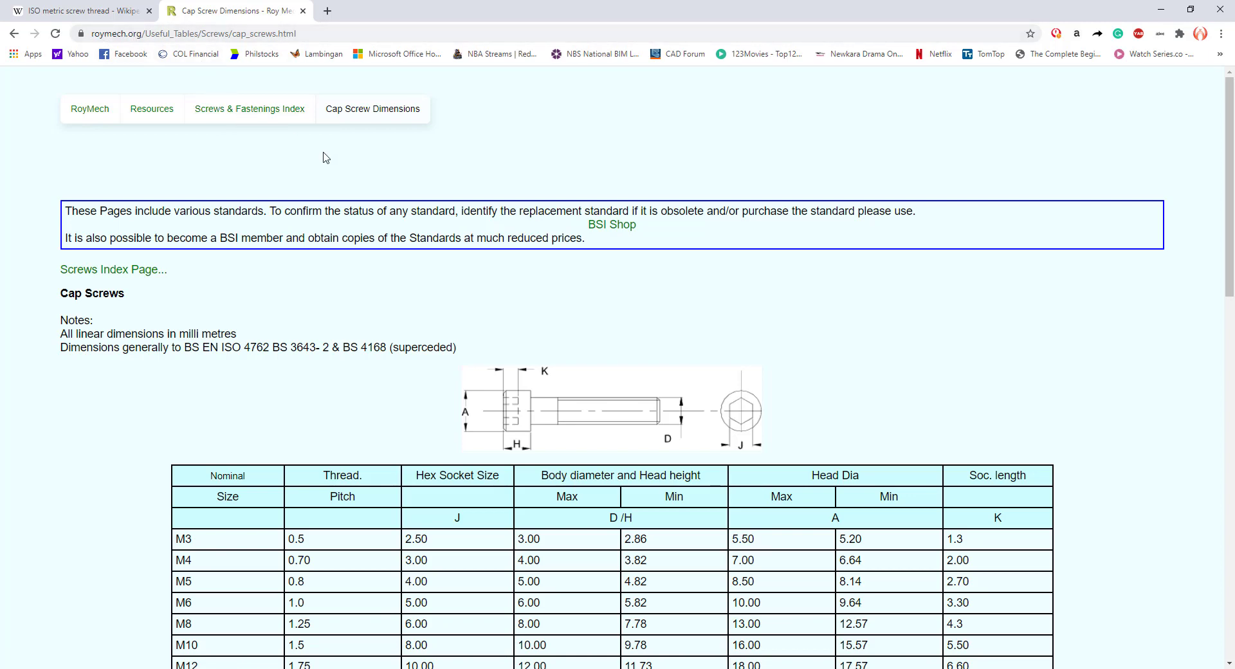
scroll(780, 331, down, 4)
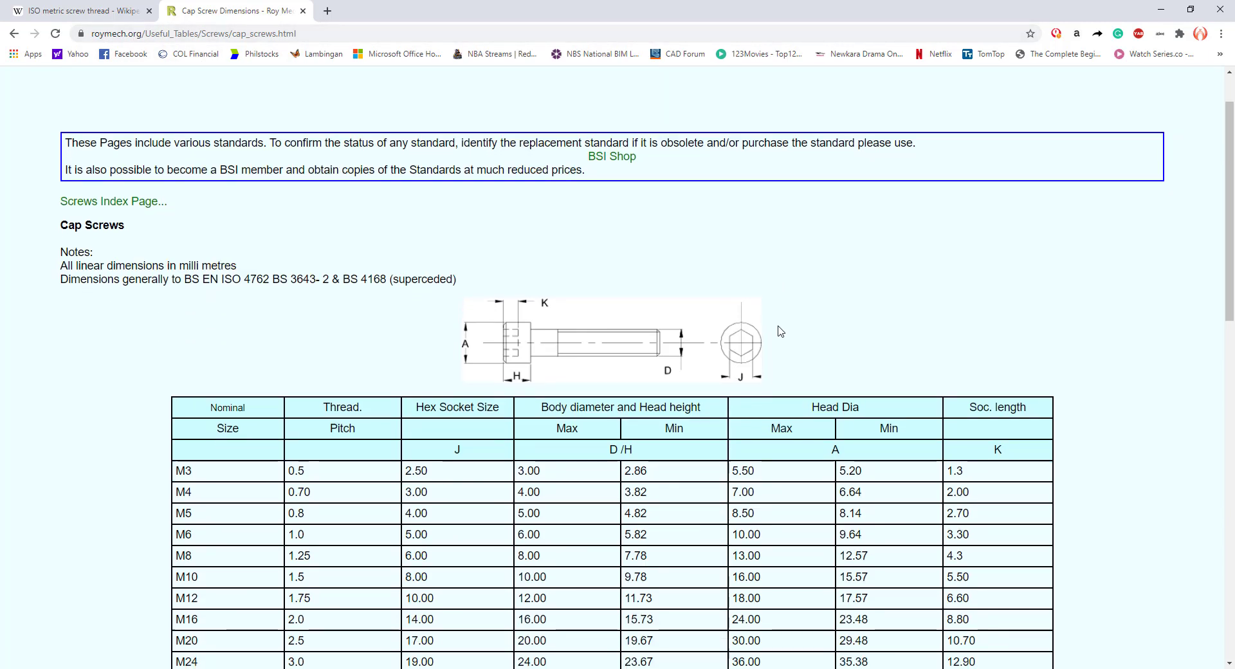
scroll(839, 180, up, 1)
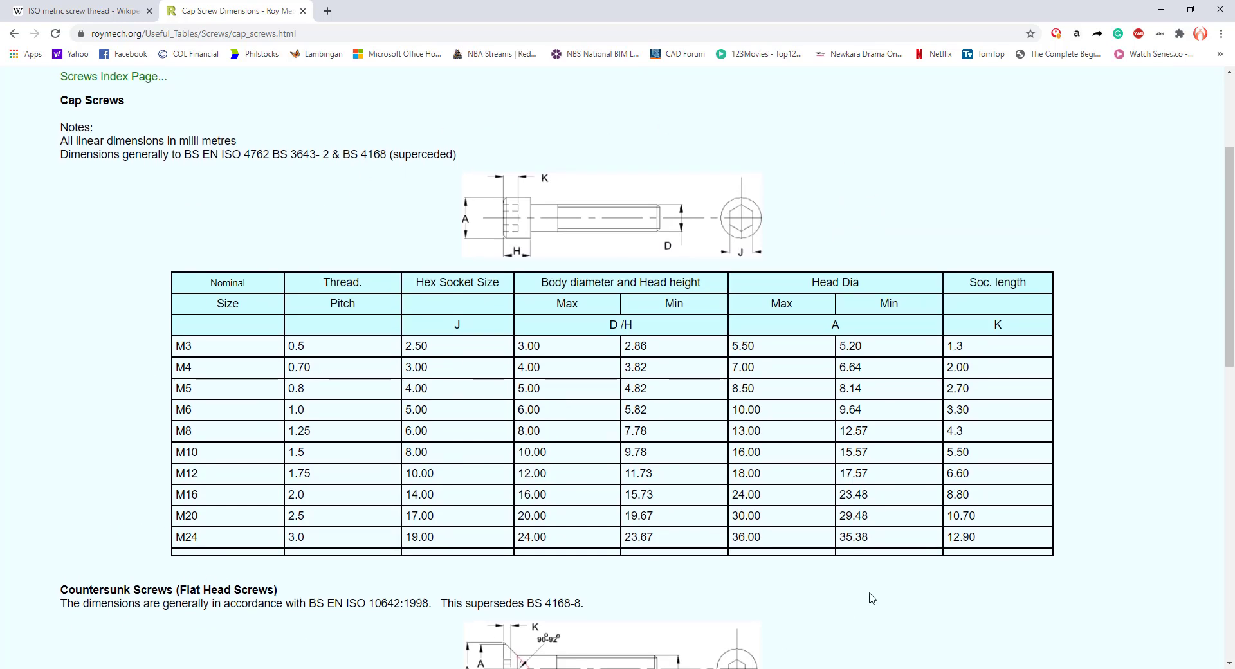
drag(177, 410, 1117, 388)
click(1116, 389)
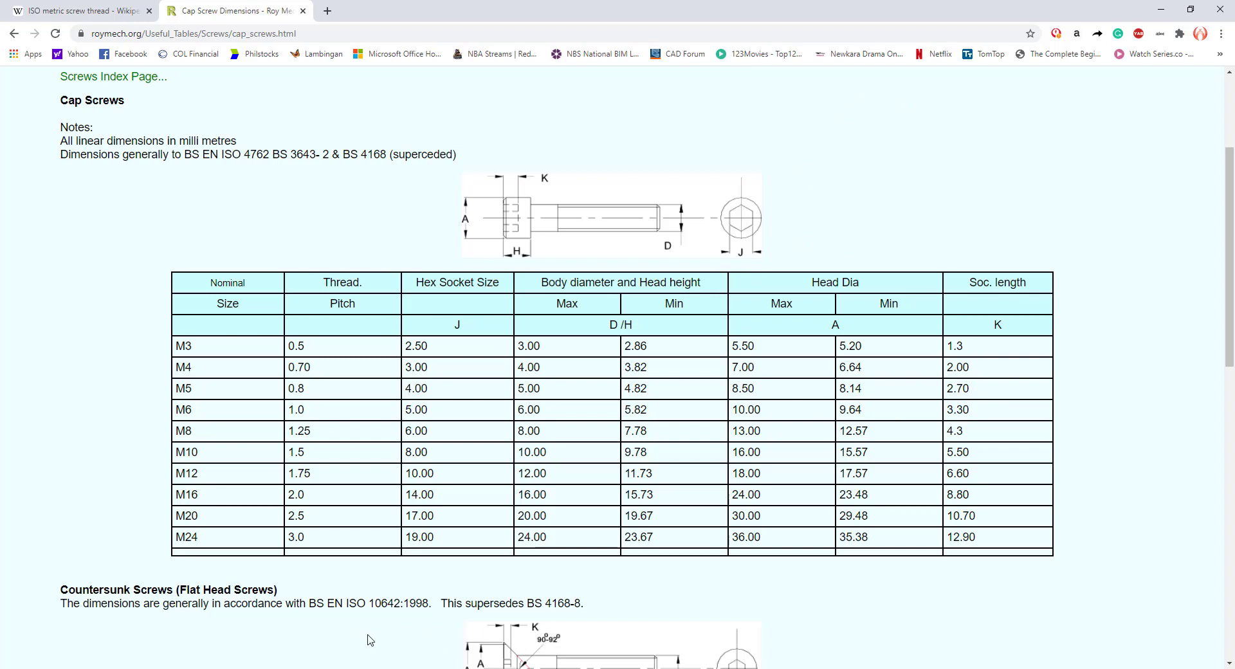
Step: Switch to SOLIDWORKS and create a new part document
click(1161, 10)
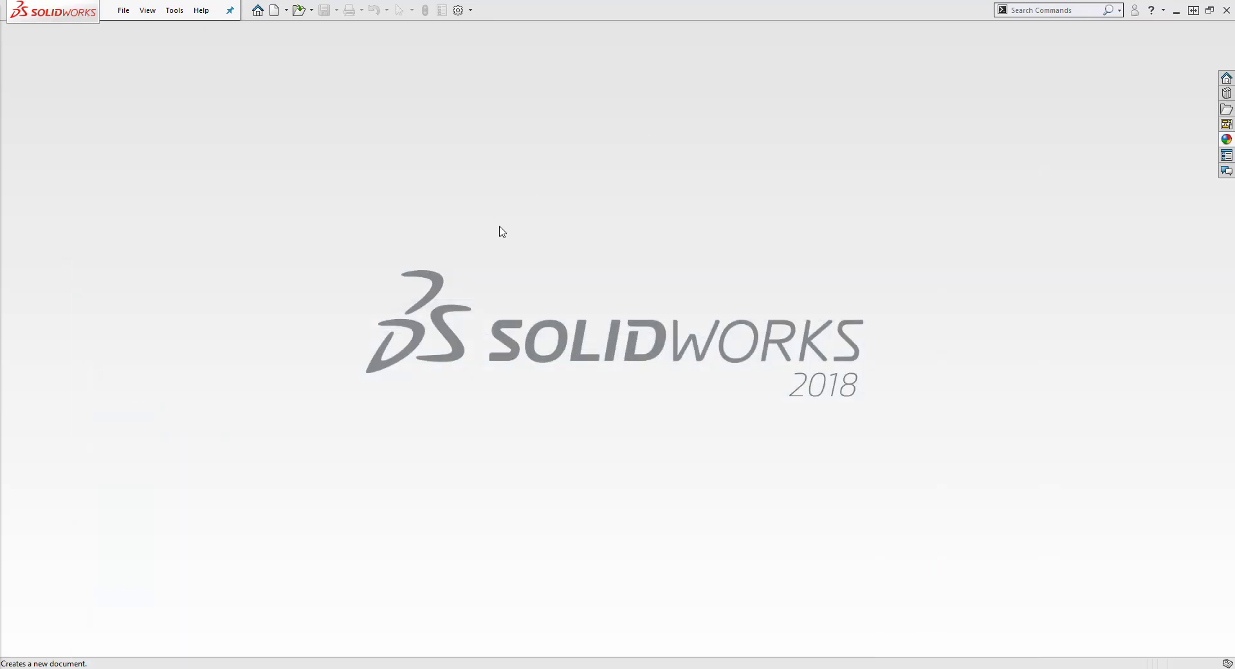
click(274, 10)
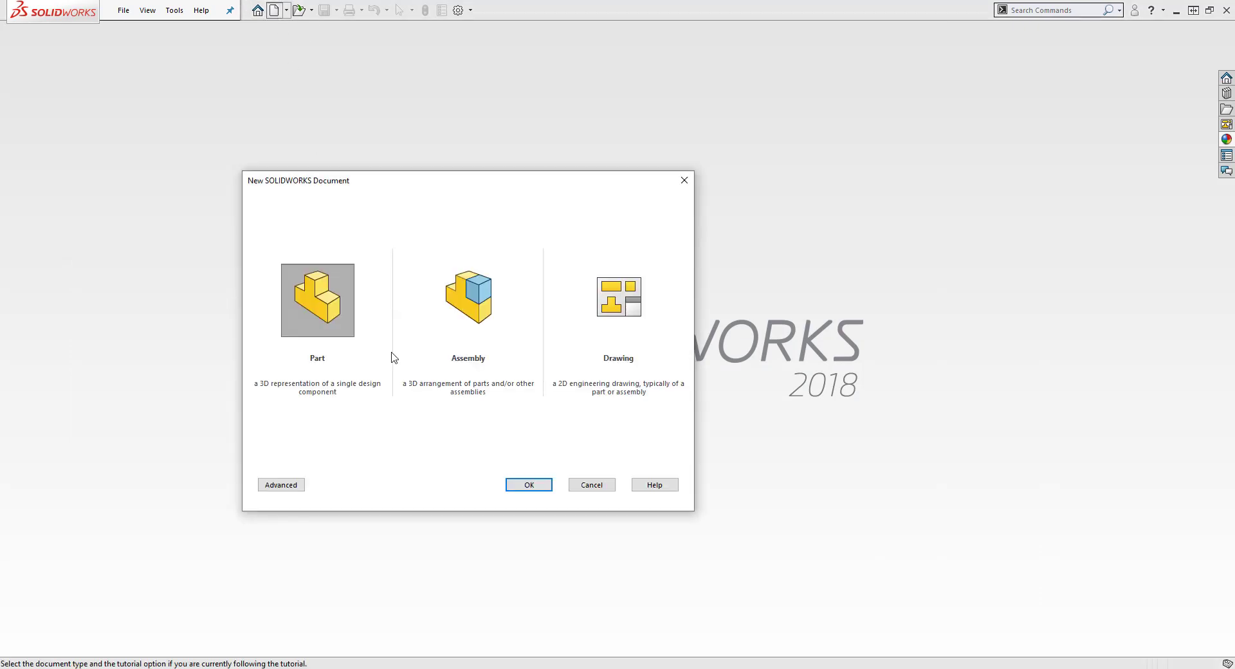
click(529, 485)
Step: Assign the Alloy Steel material to the part
right_click(106, 202)
click(145, 209)
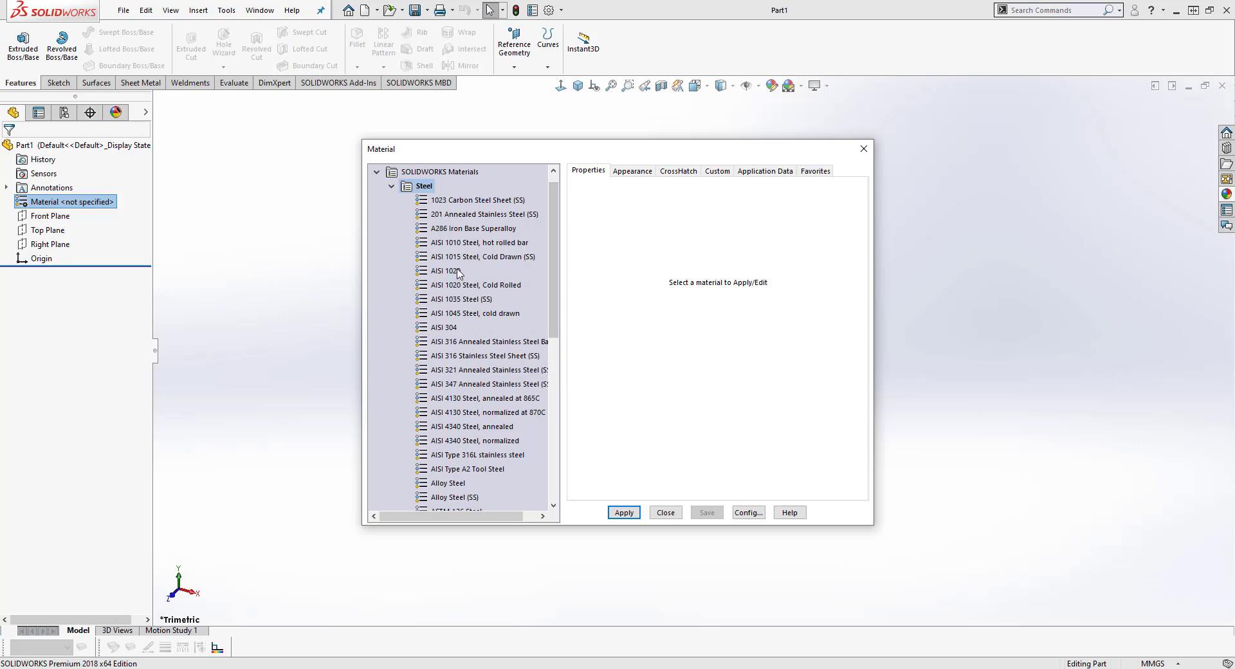
drag(552, 293, 563, 366)
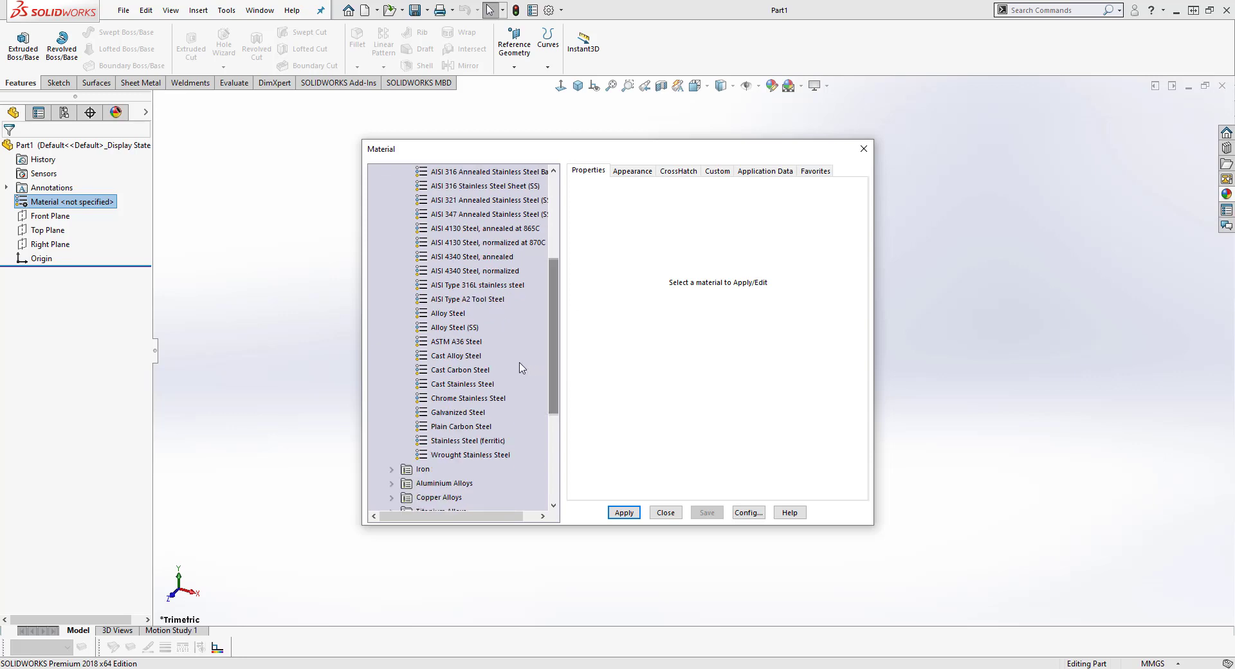
click(446, 314)
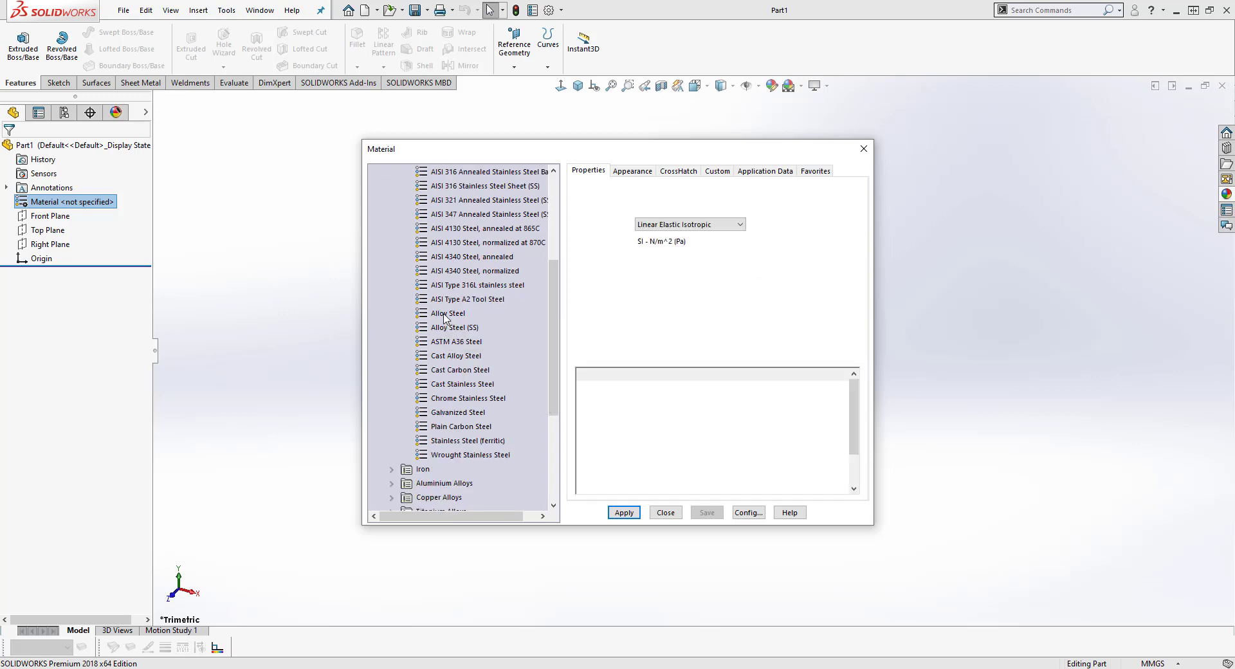
click(623, 513)
click(665, 513)
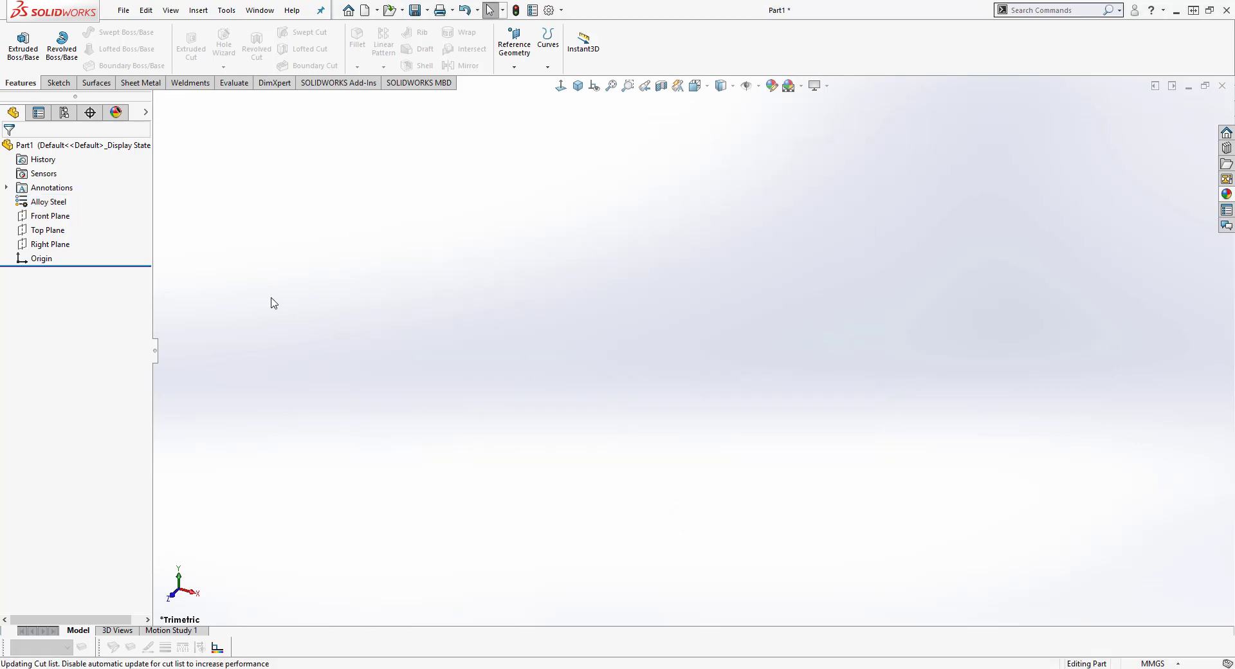
Step: Set the colour of the part's satin finish stainless steel appearance to RGB 10, 110, 250
right_click(99, 147)
click(131, 129)
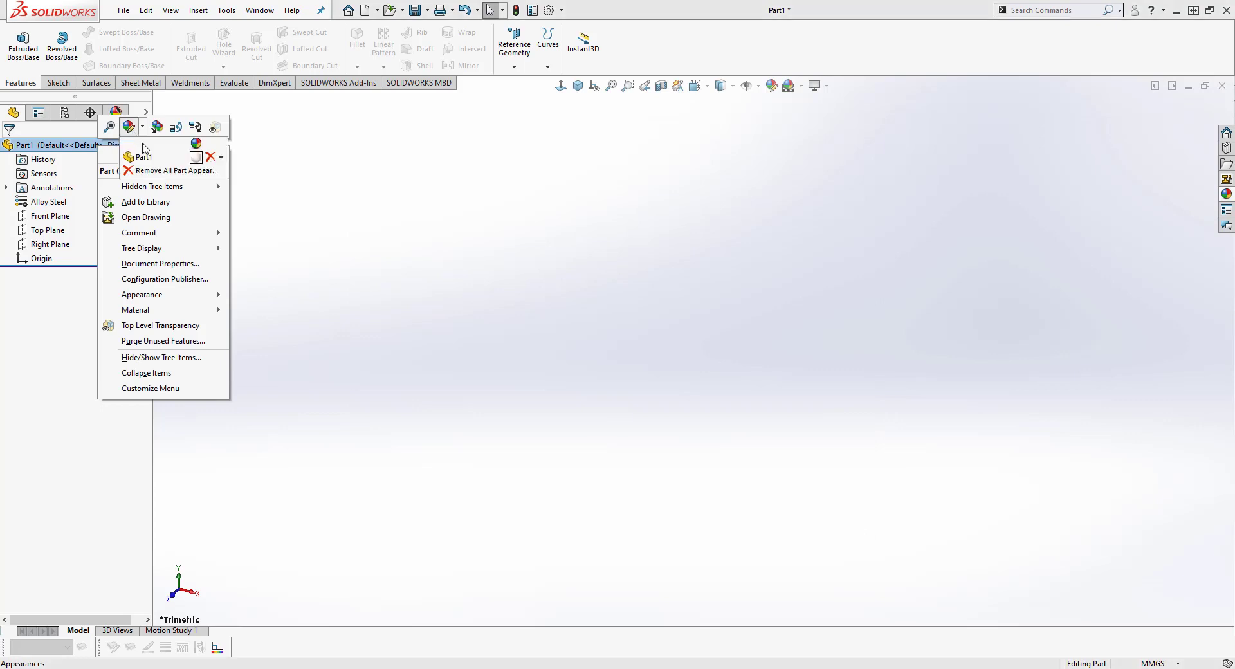
click(198, 158)
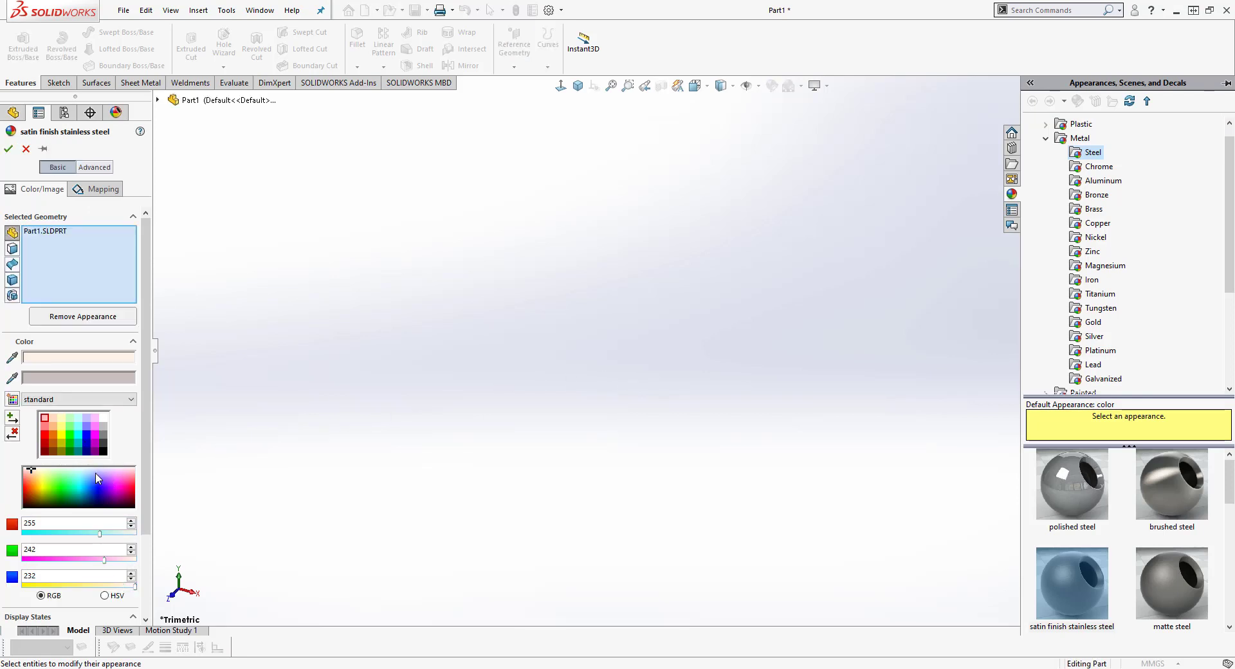
click(95, 473)
double_click(49, 520)
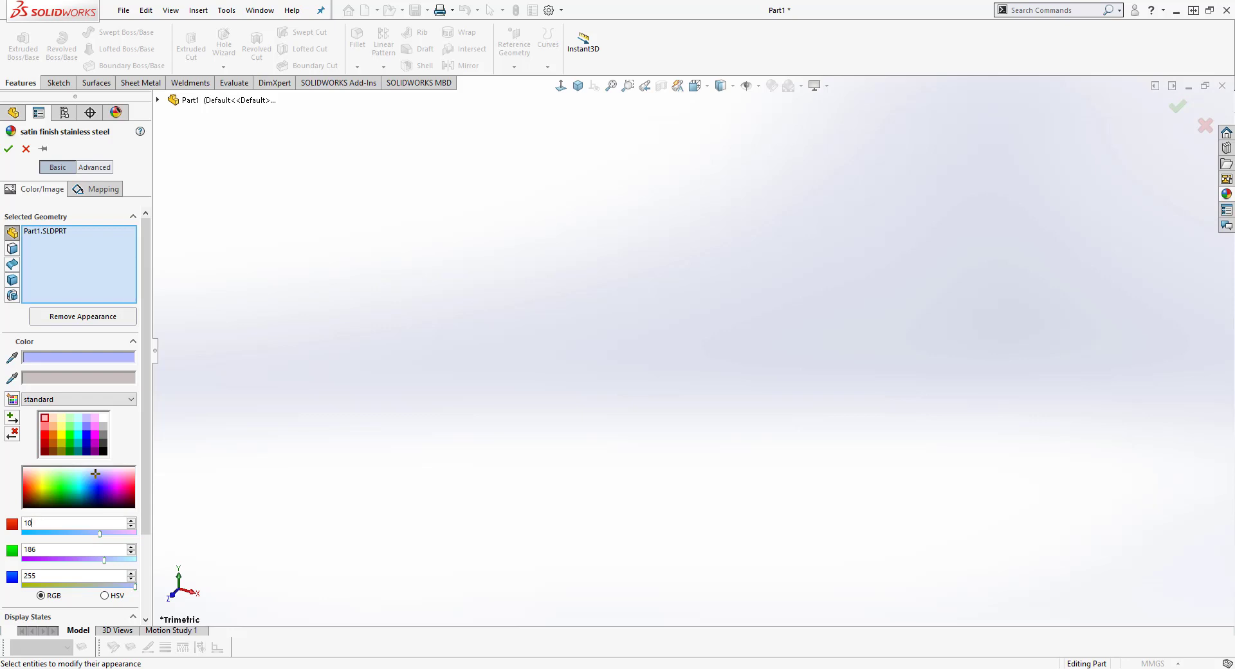
text(10)
key(Tab)
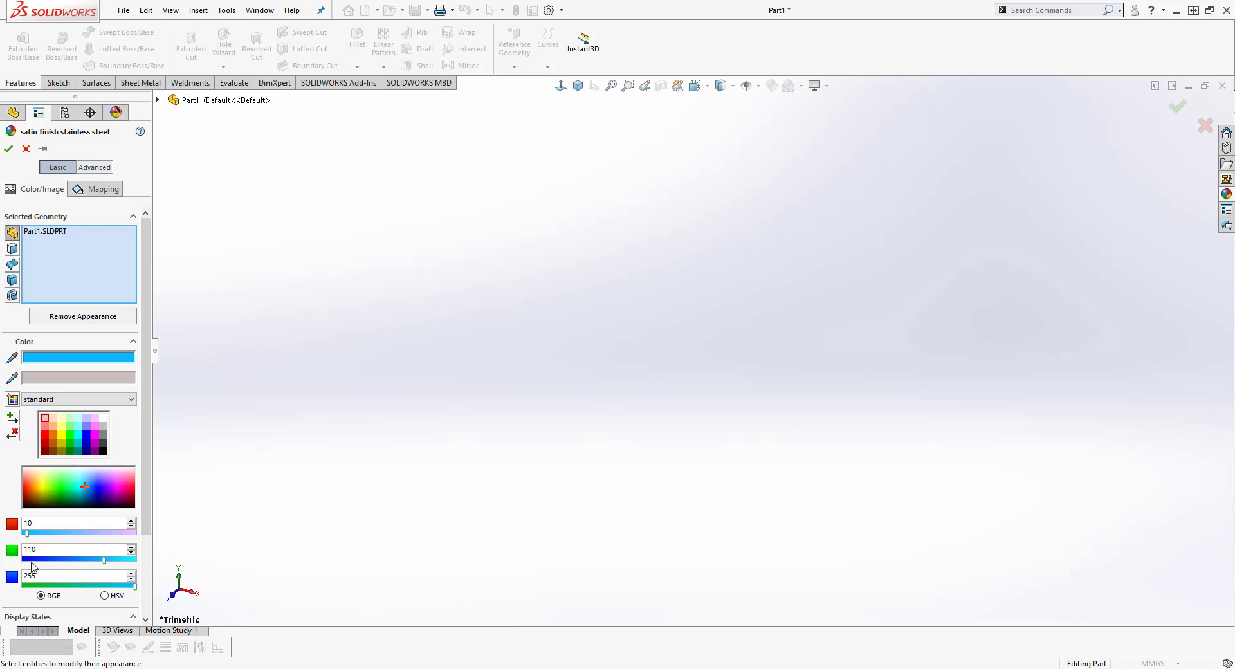
key(Tab)
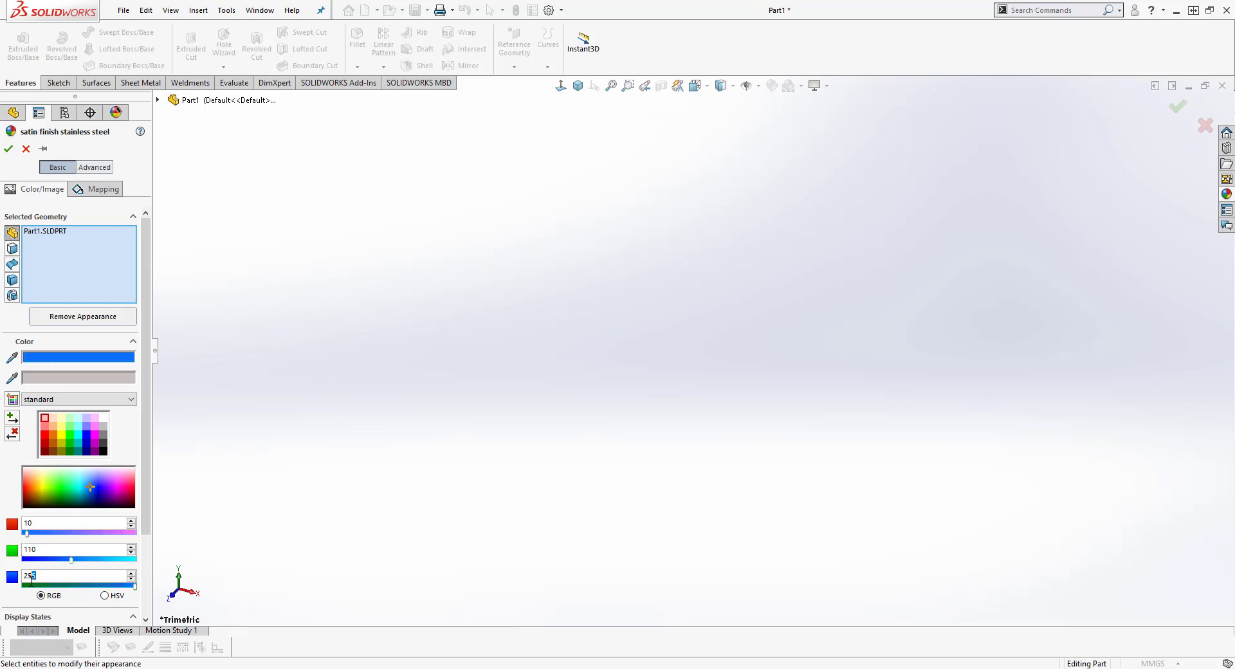
text(250)
key(Return)
click(8, 152)
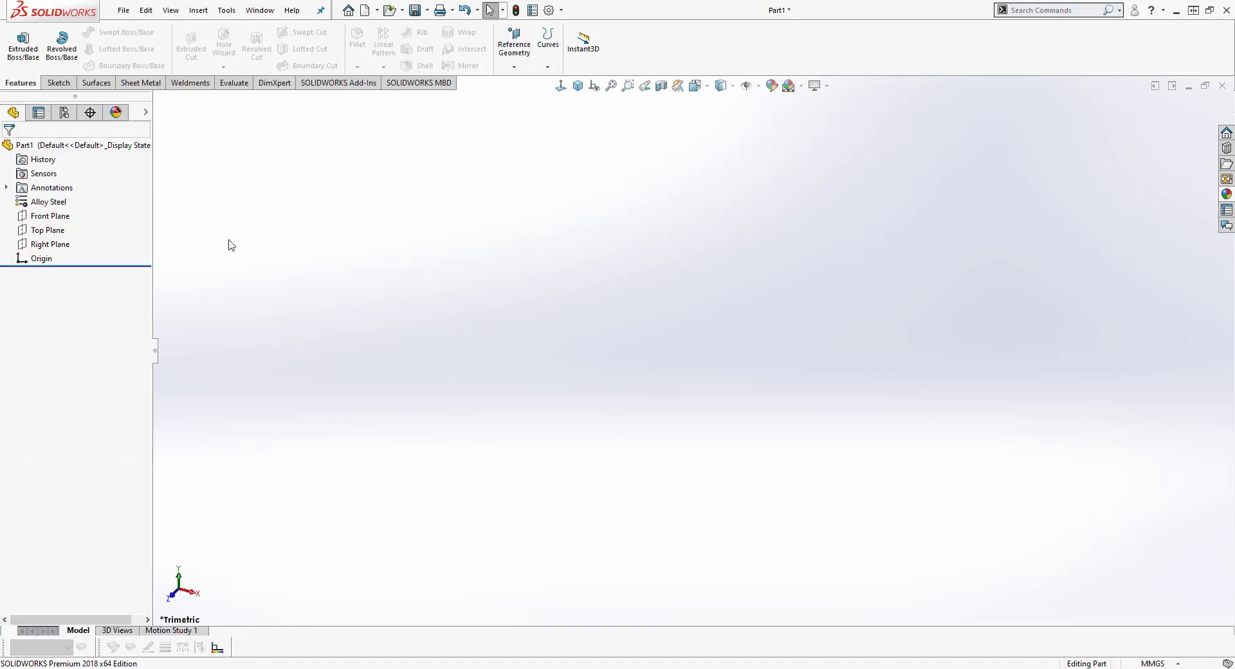
Step: Open the part's equations and add a global variable named M with the value 6
click(226, 10)
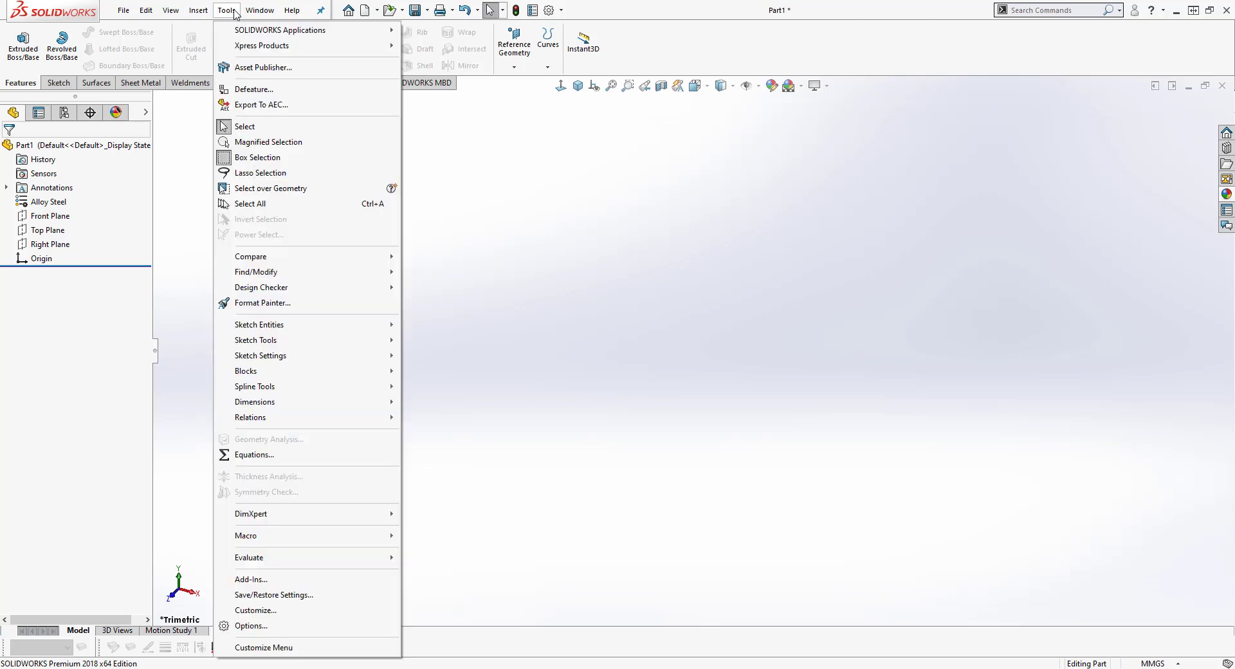
click(259, 456)
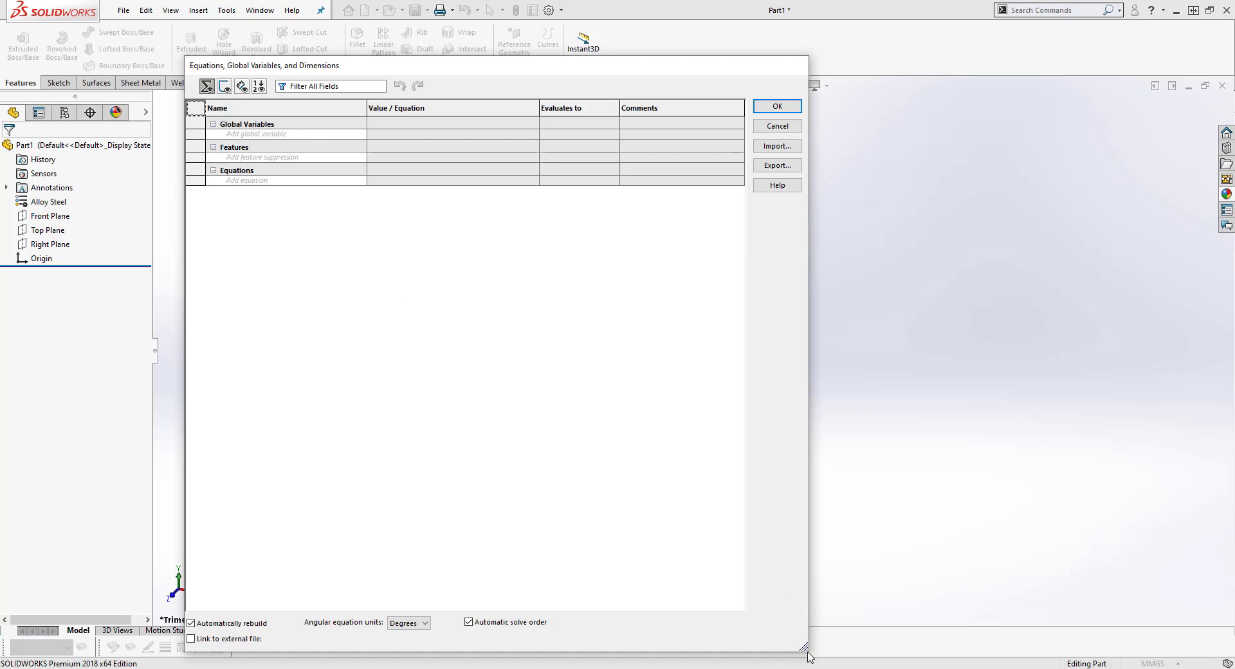
click(292, 138)
click(392, 134)
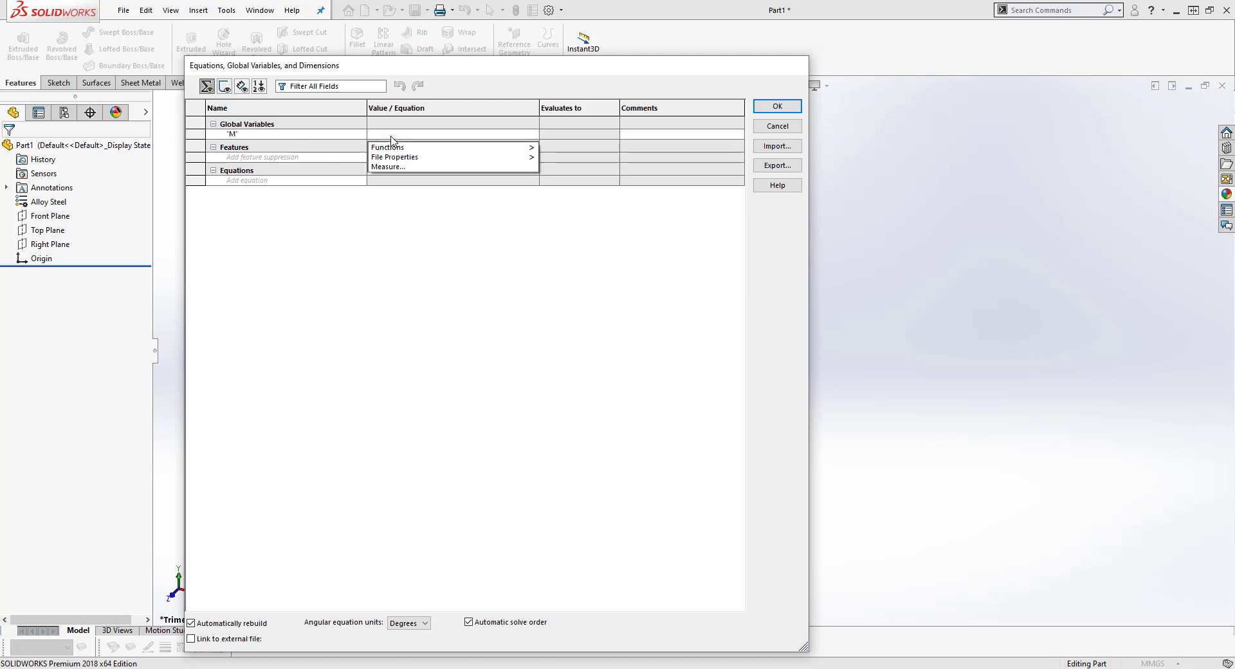
text(6)
key(Return)
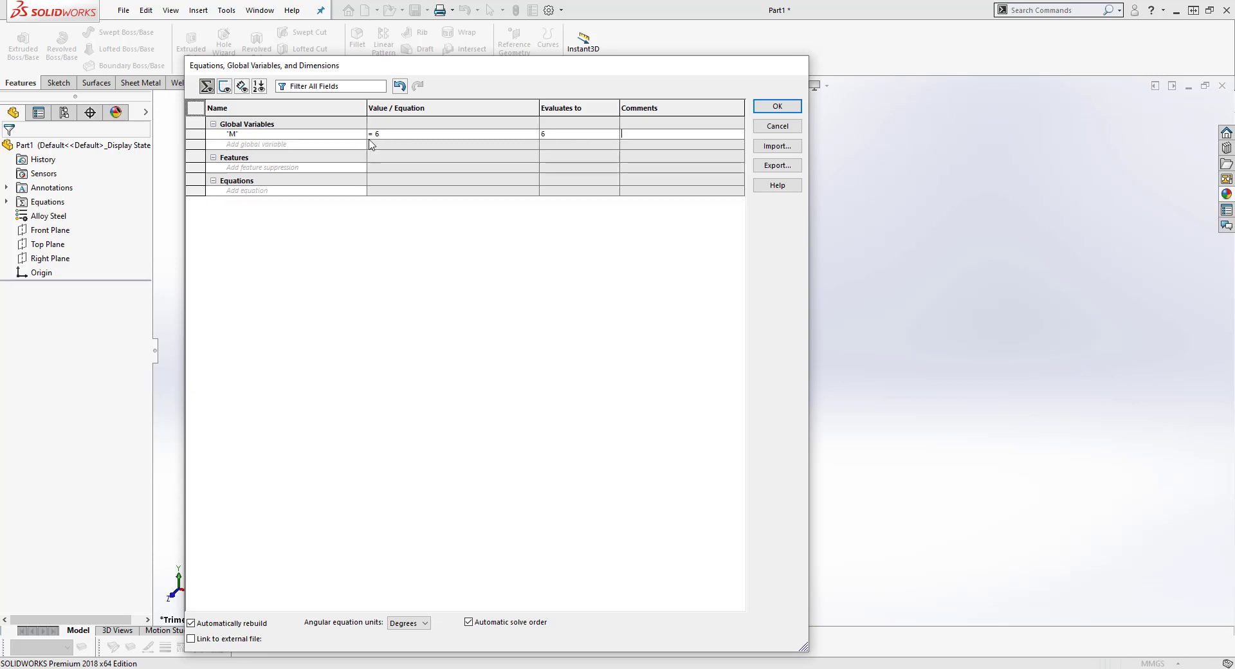
Step: Add a global variable named Pitch with the value 1
click(276, 144)
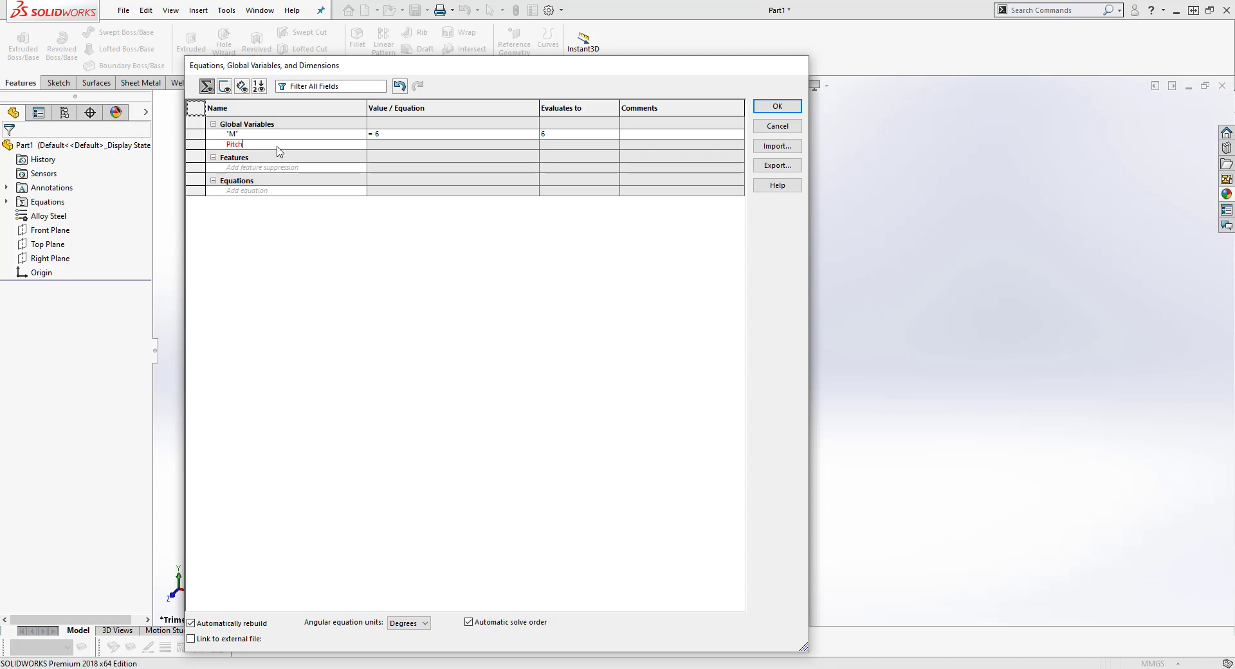
click(393, 144)
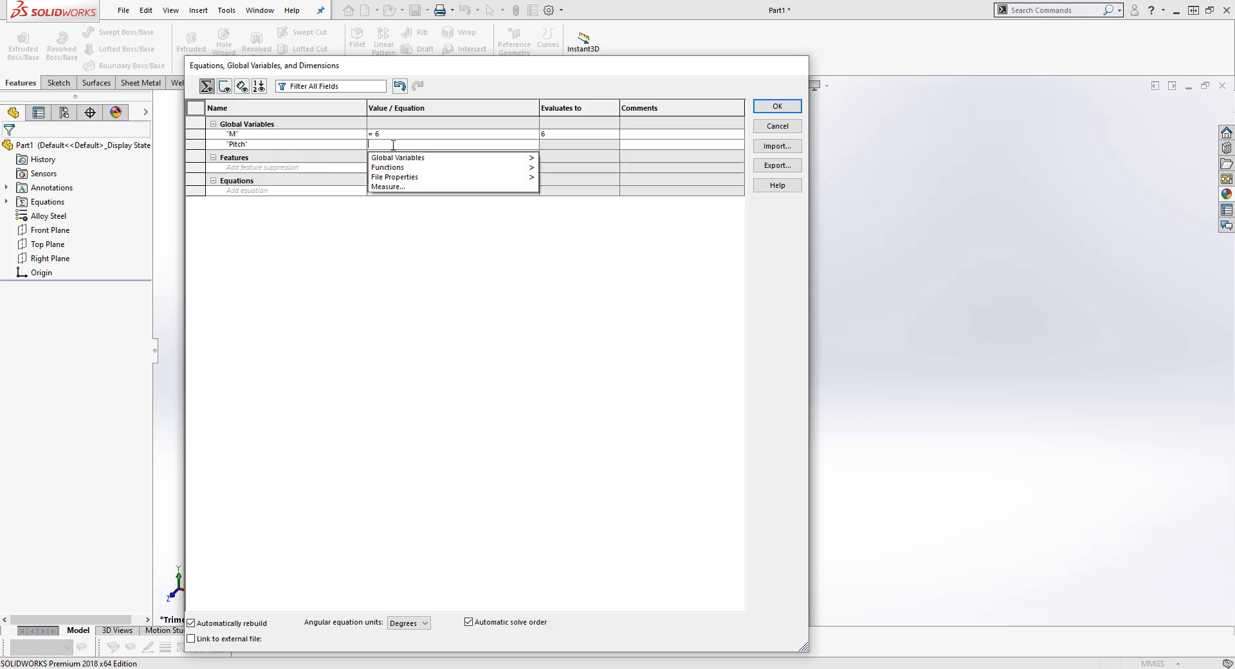
text(1)
key(Tab)
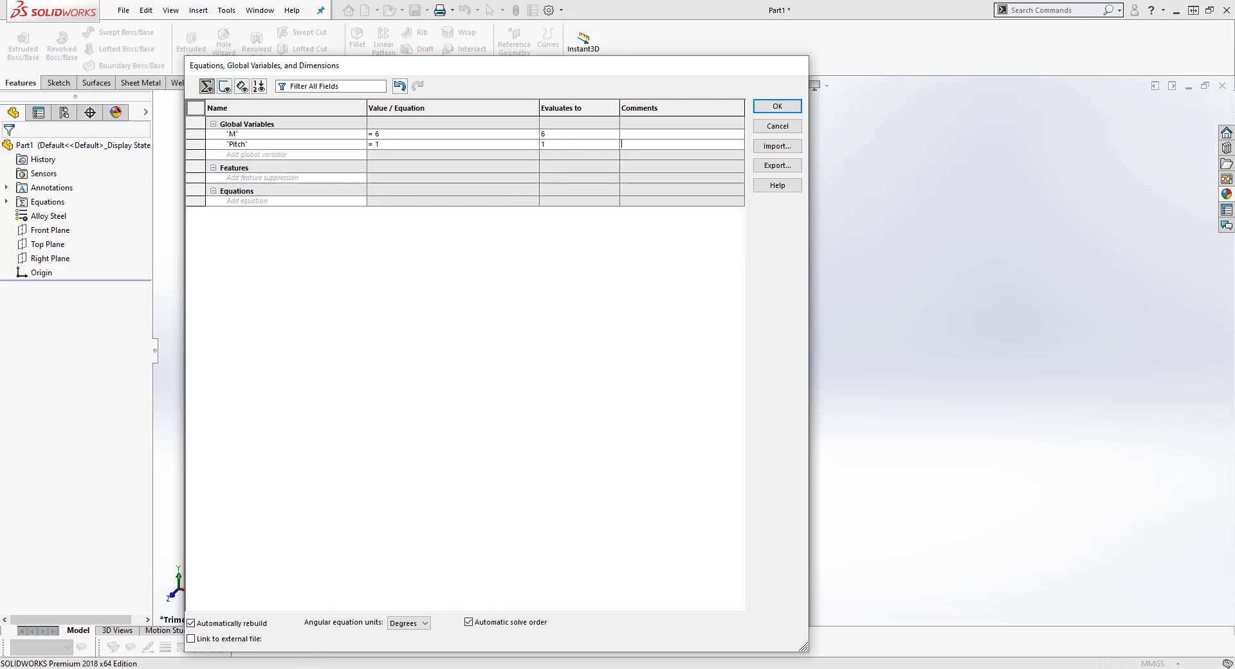
Step: Add a global variable named TH with the equation 0.866025 * "Pitch", checking the cap screw dimension table in the browser beforehand
click(328, 668)
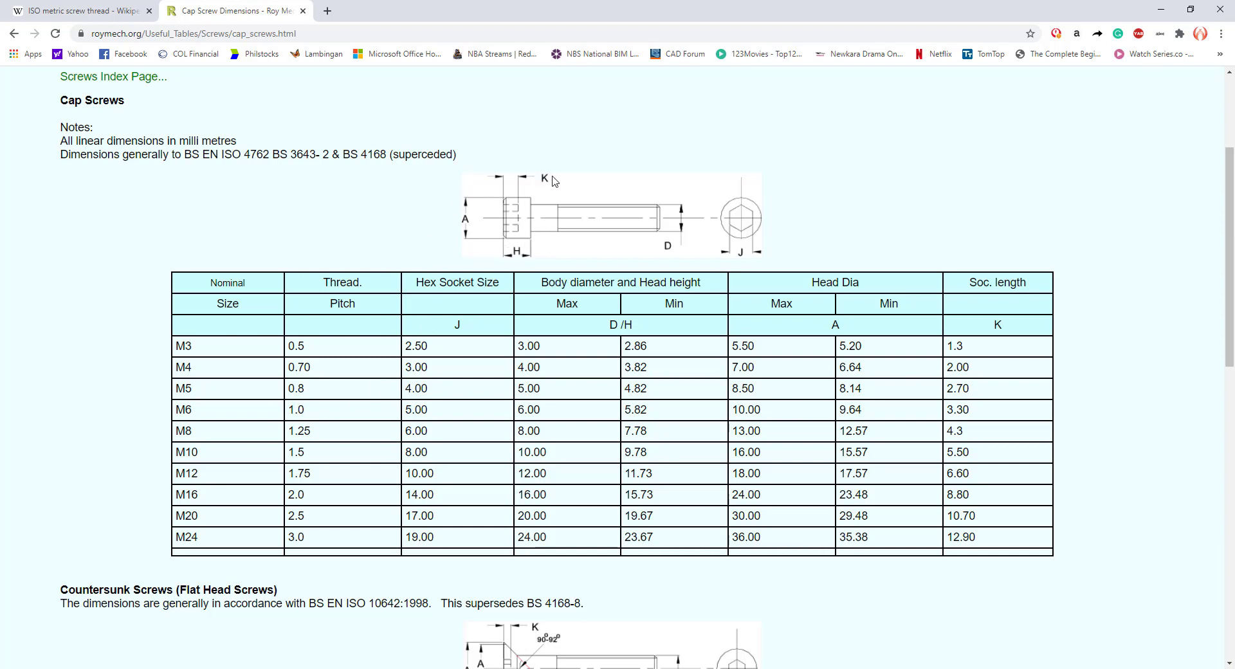
click(1162, 14)
click(281, 157)
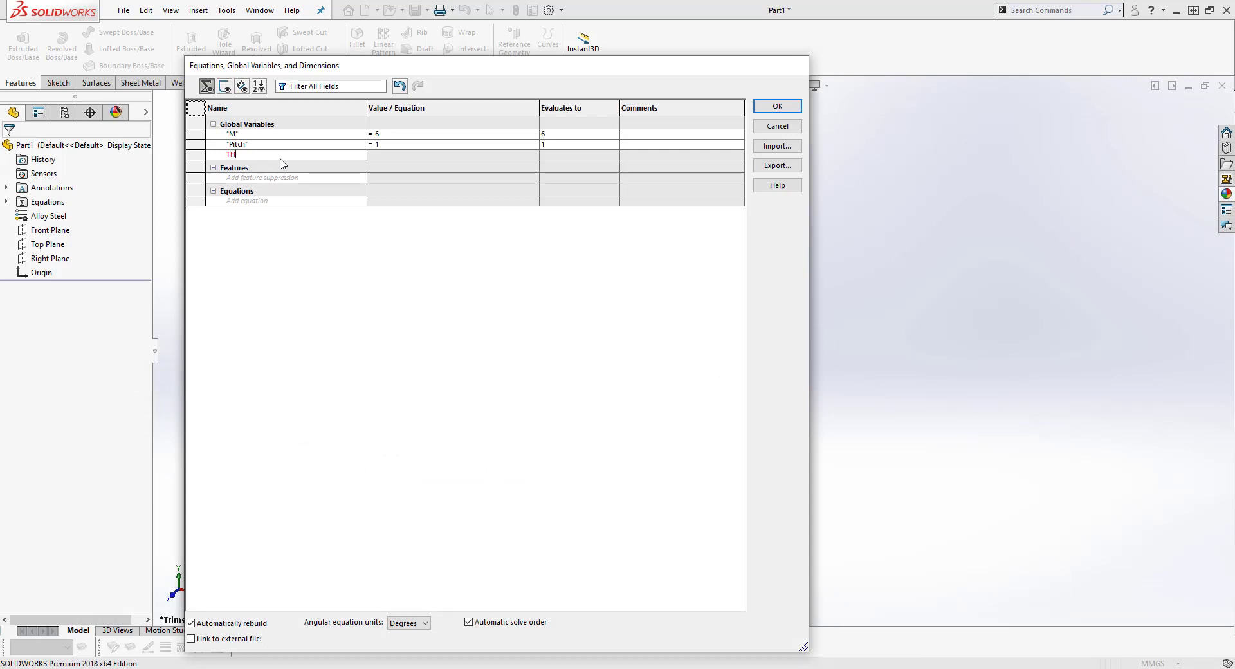
click(396, 154)
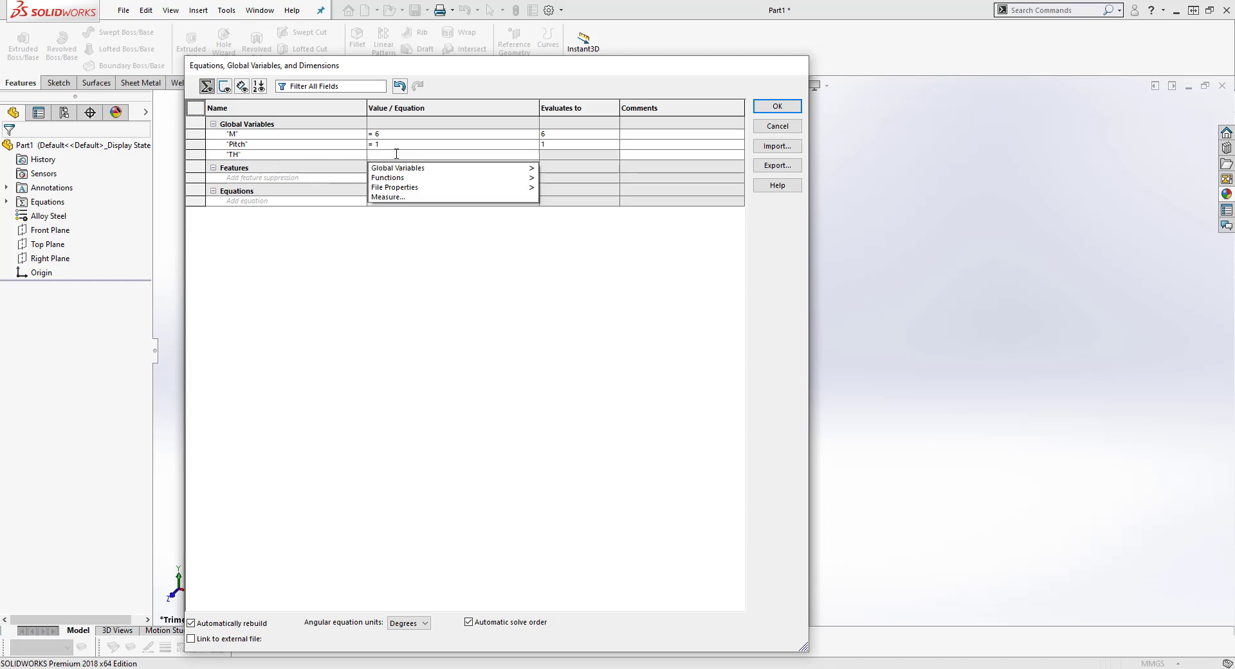
text(=0.)
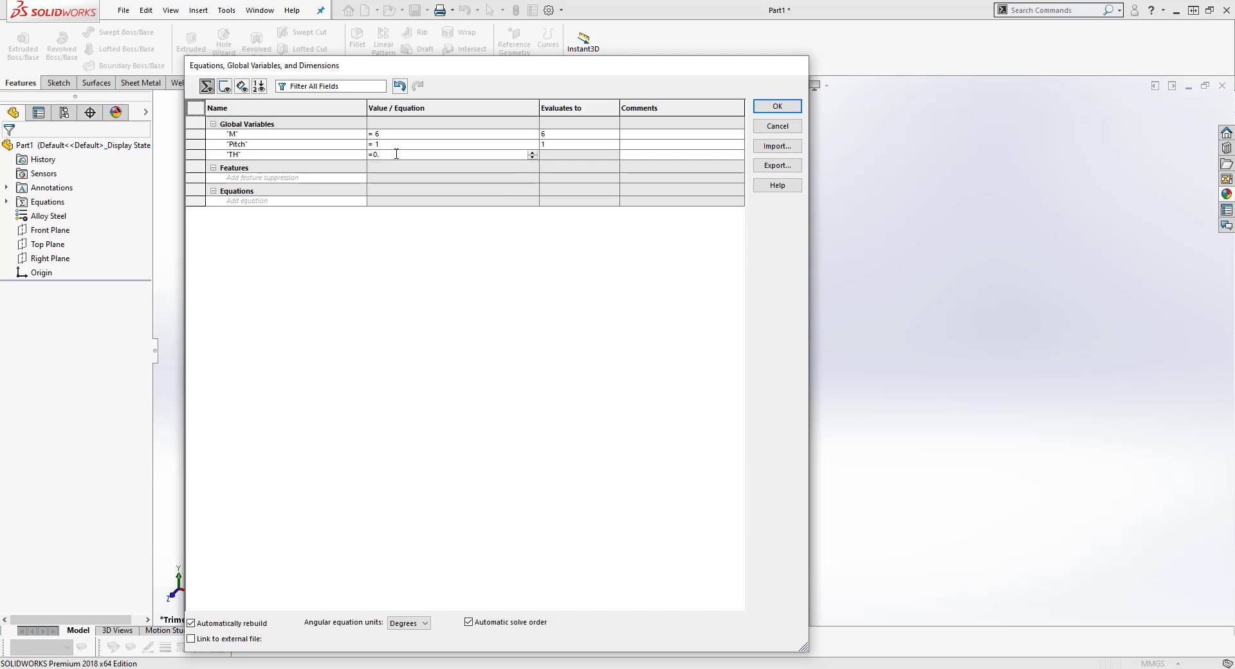
text(866025)
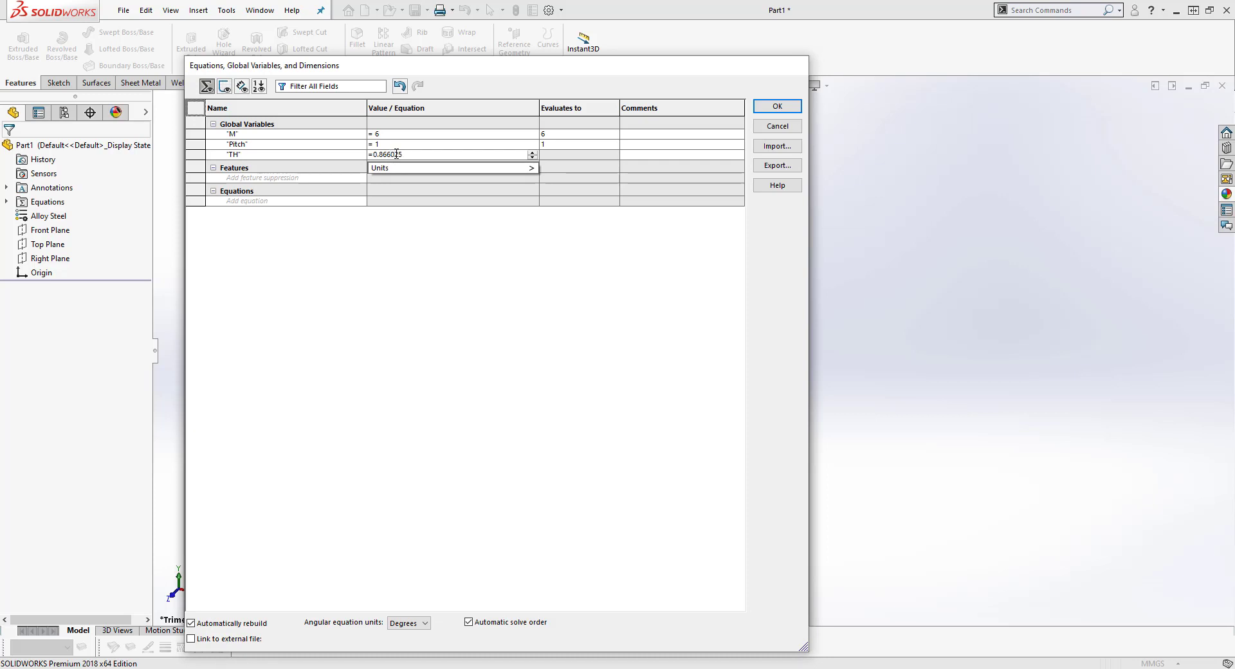
text(*)
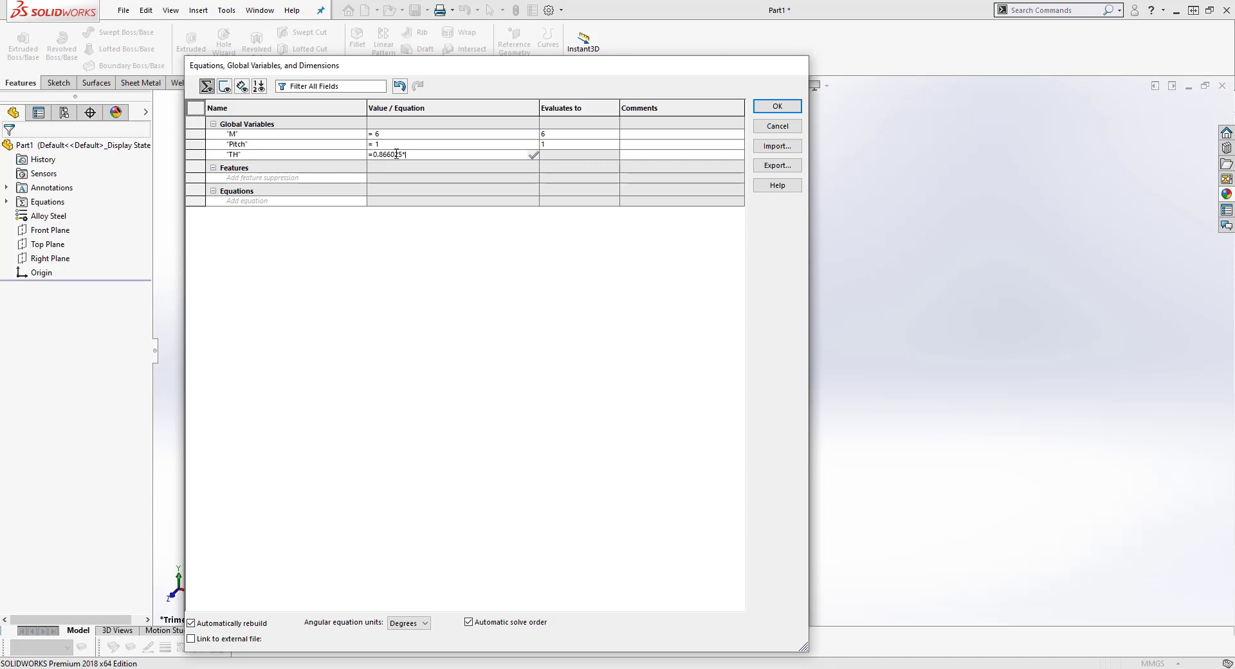
text(=)
mouse_move(427, 170)
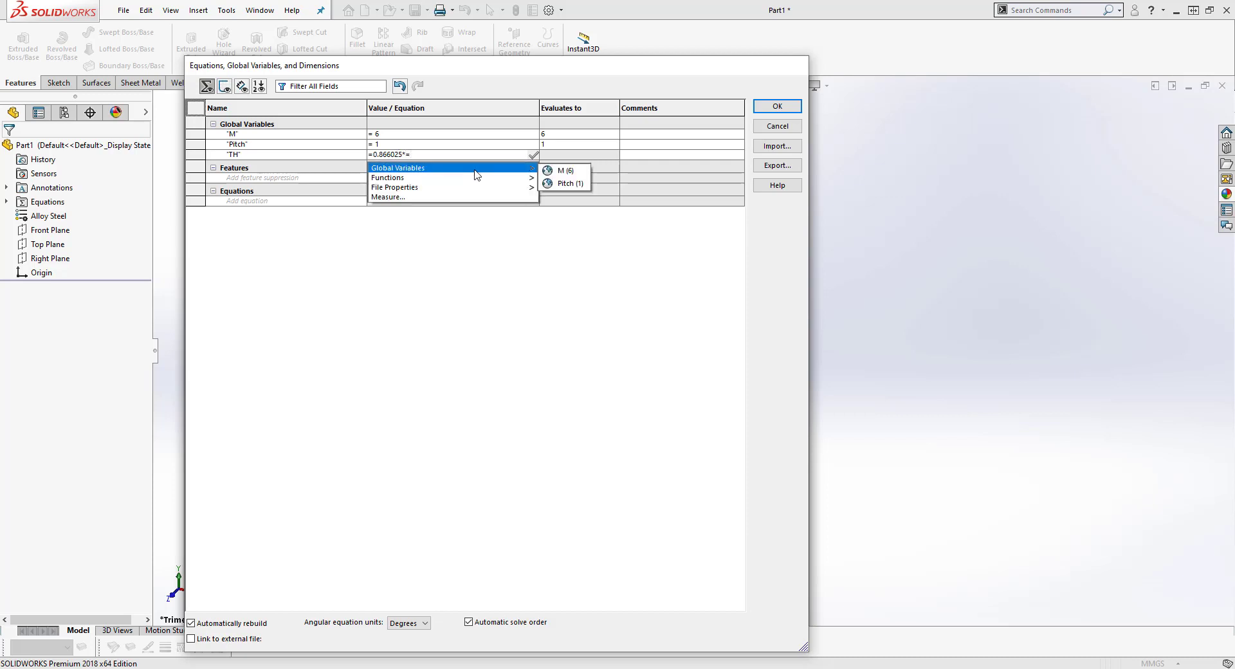
click(564, 184)
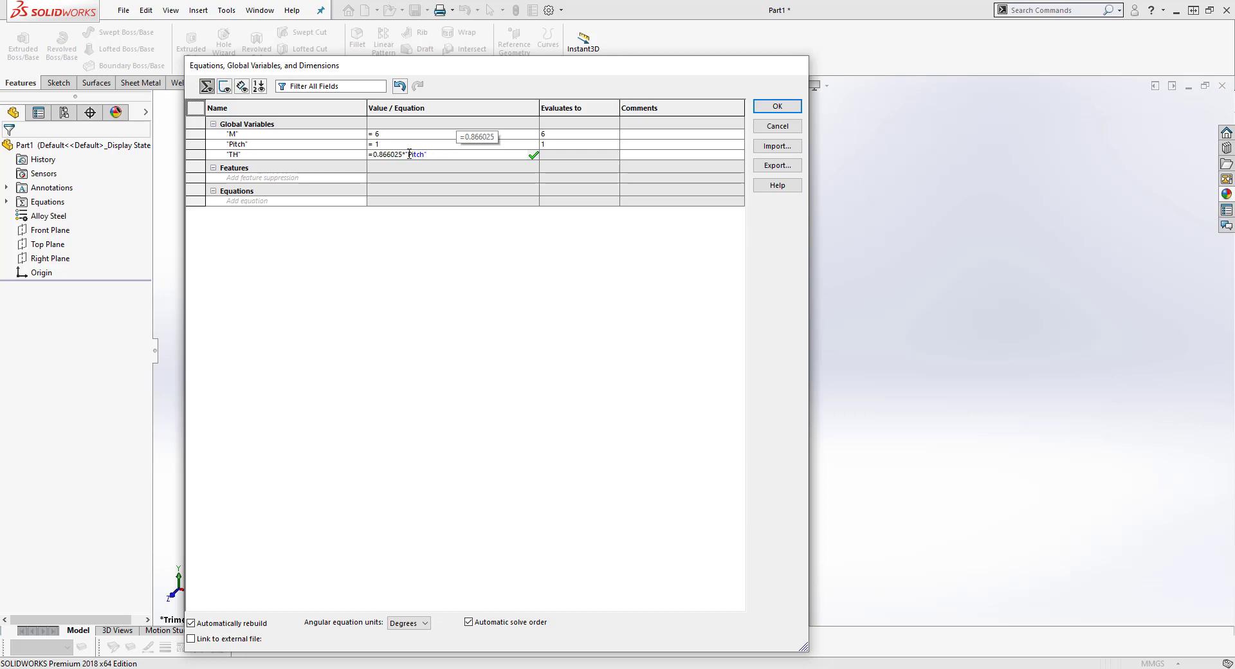
key(Tab)
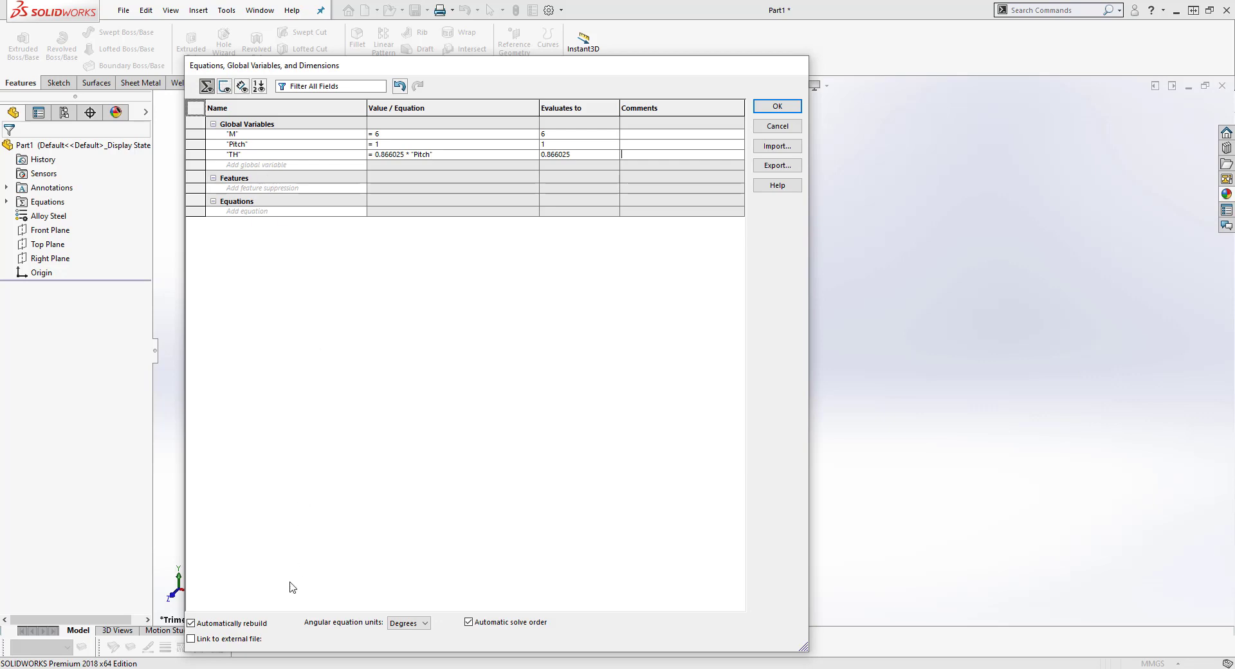
Step: Examine the ISO metric thread basic profile diagram and height formula in the browser, and return to the equations in SOLIDWORKS
key(alt+Tab)
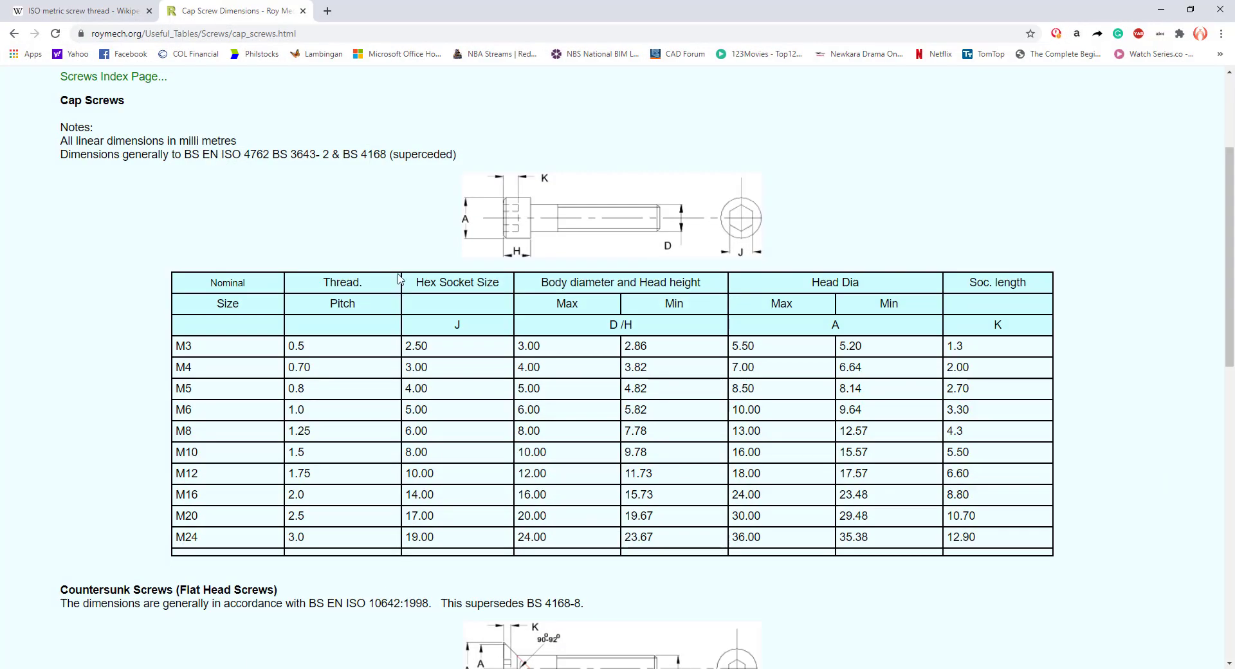
click(97, 13)
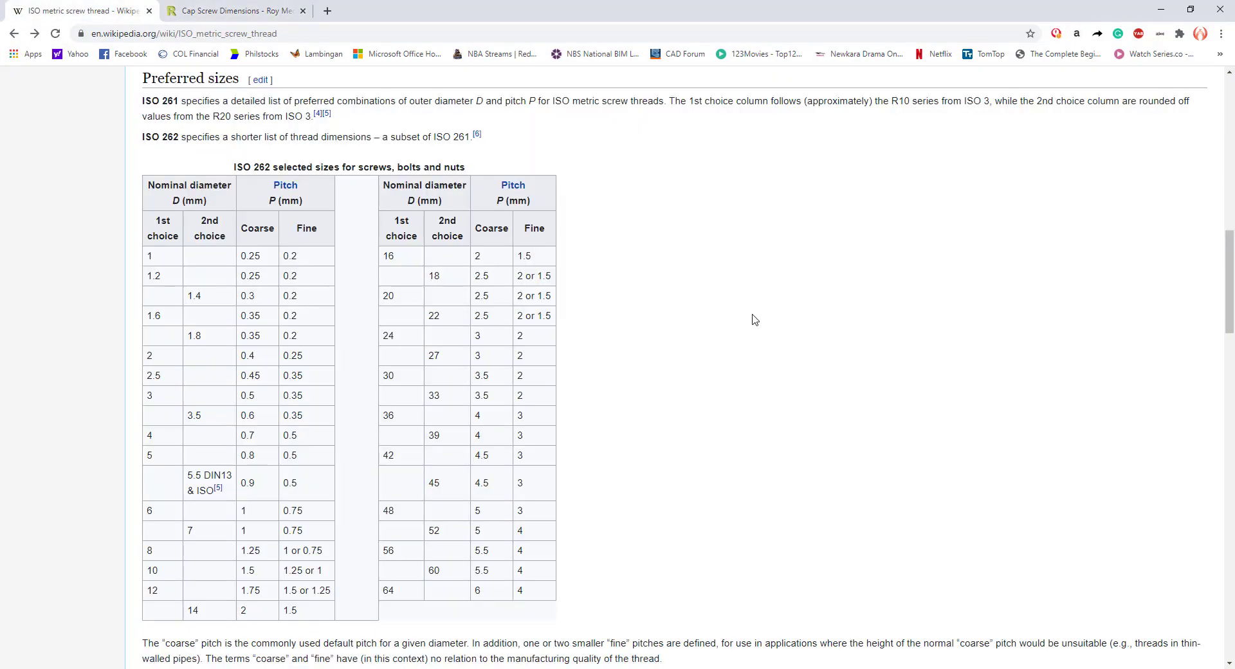
scroll(804, 315, up, 7)
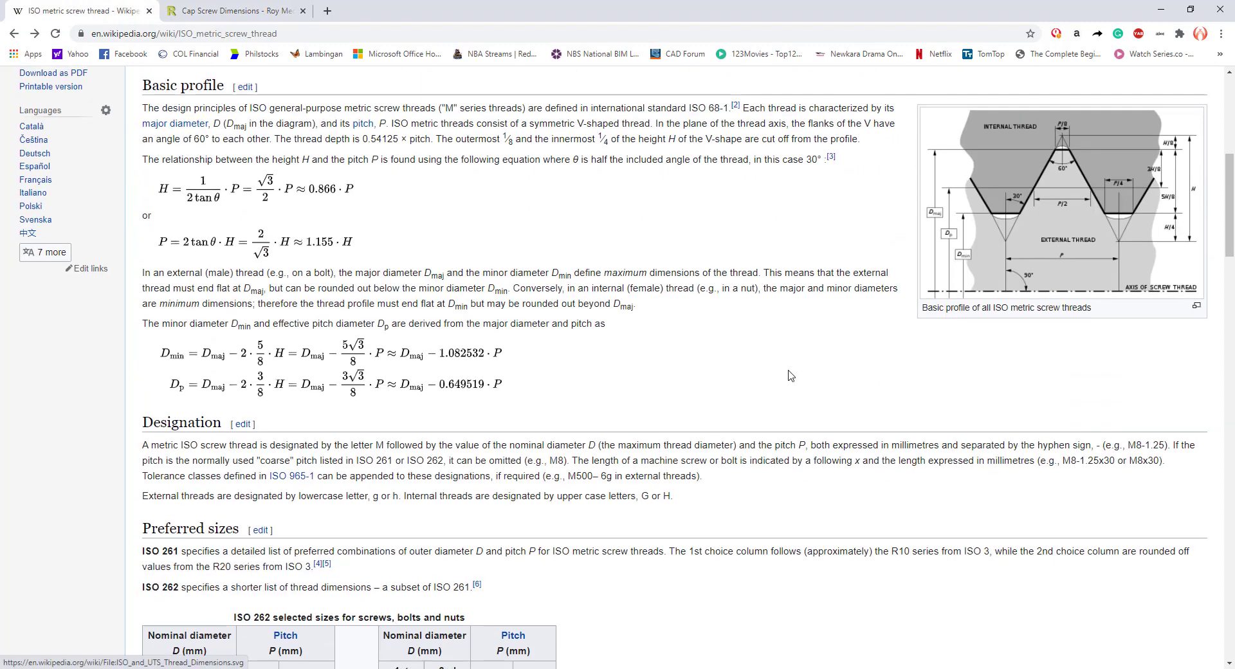
scroll(860, 314, down, 2)
scroll(1148, 351, up, 4)
click(1148, 351)
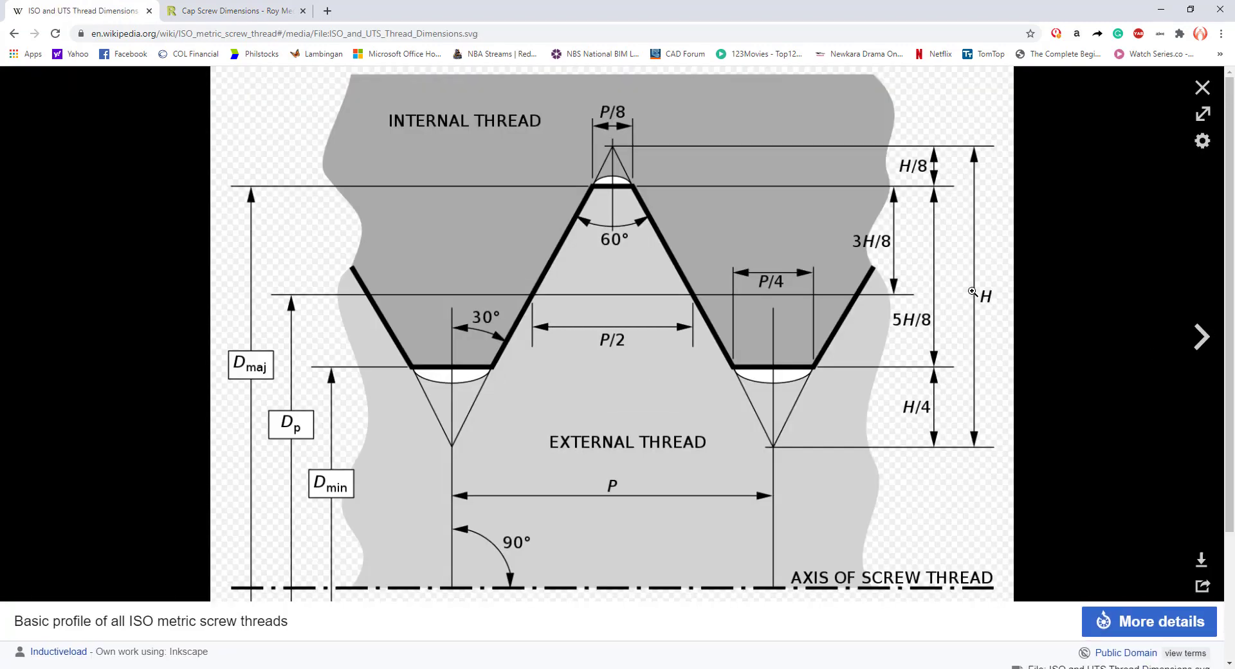
click(1201, 88)
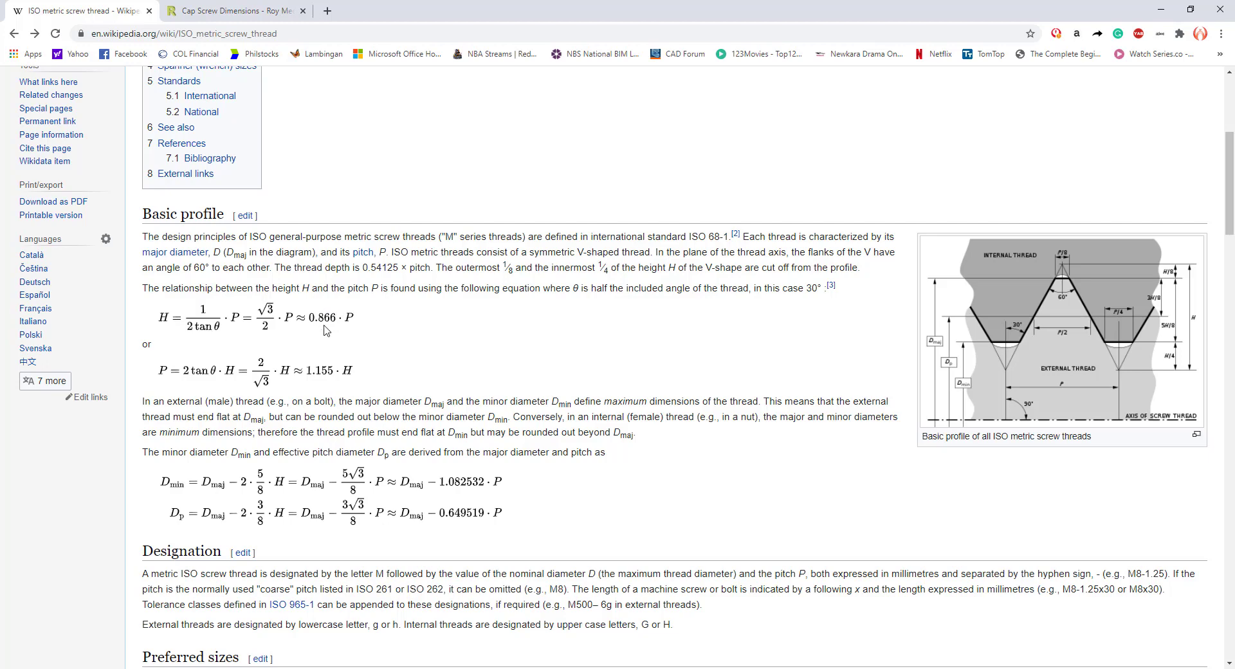
click(239, 12)
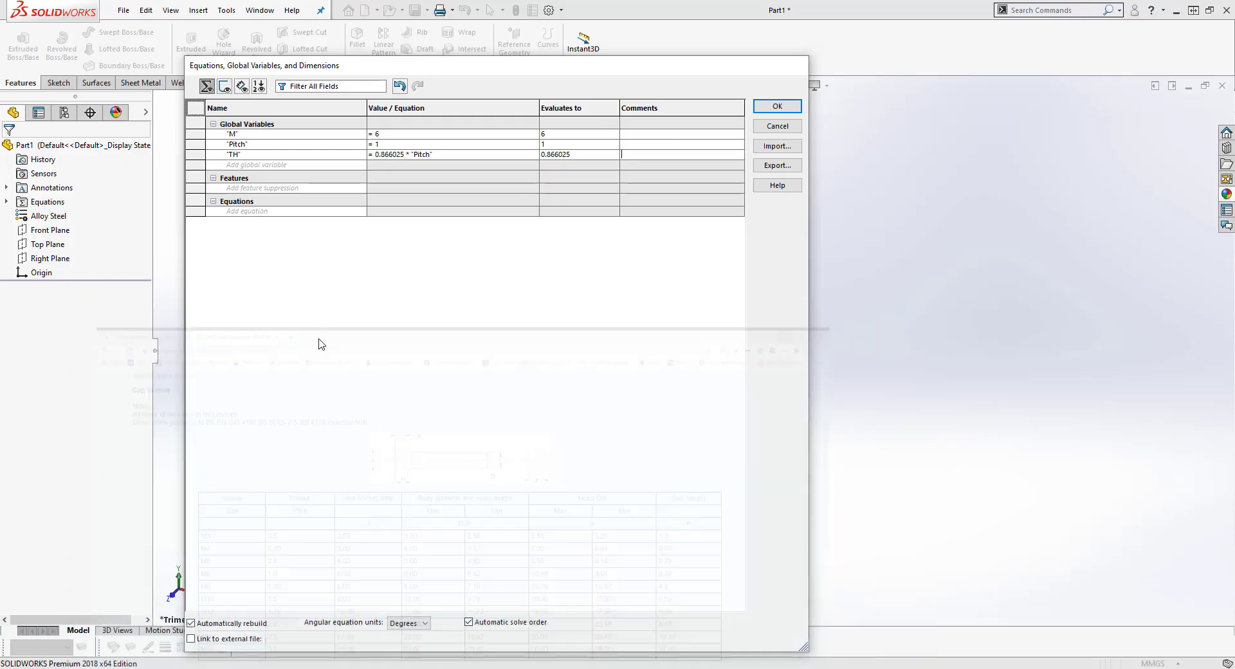
click(1160, 9)
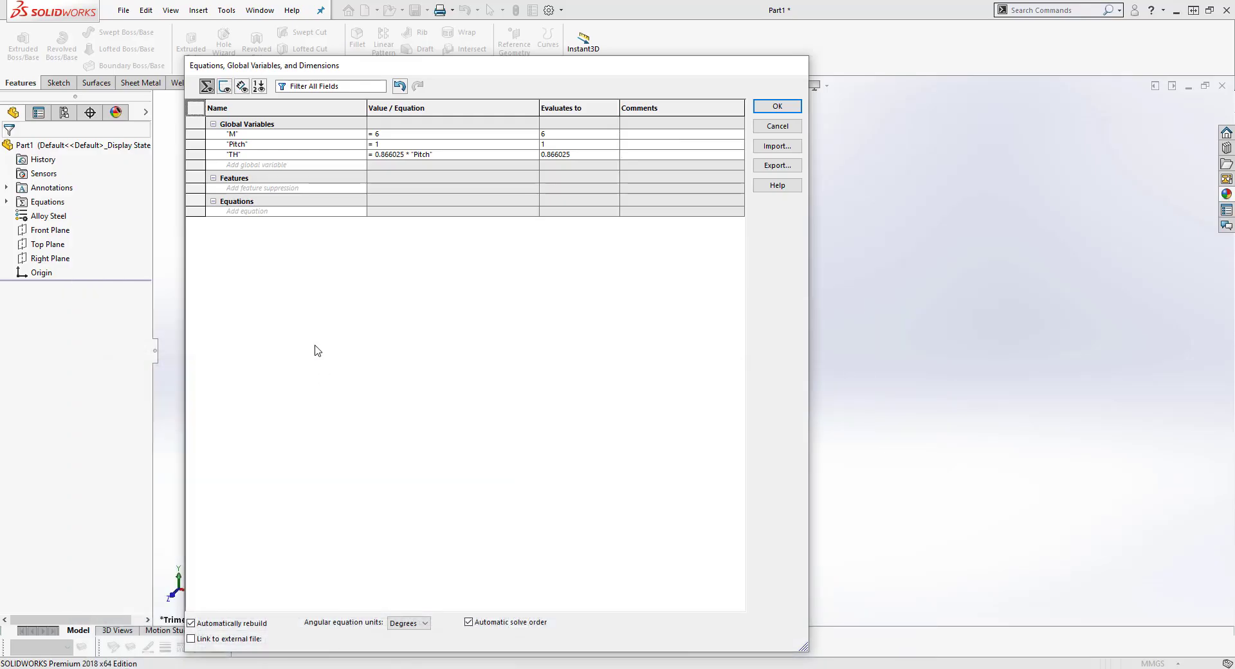
Step: Add a global variable named A with the value 10 for the head diameter
click(267, 166)
click(397, 164)
text(10)
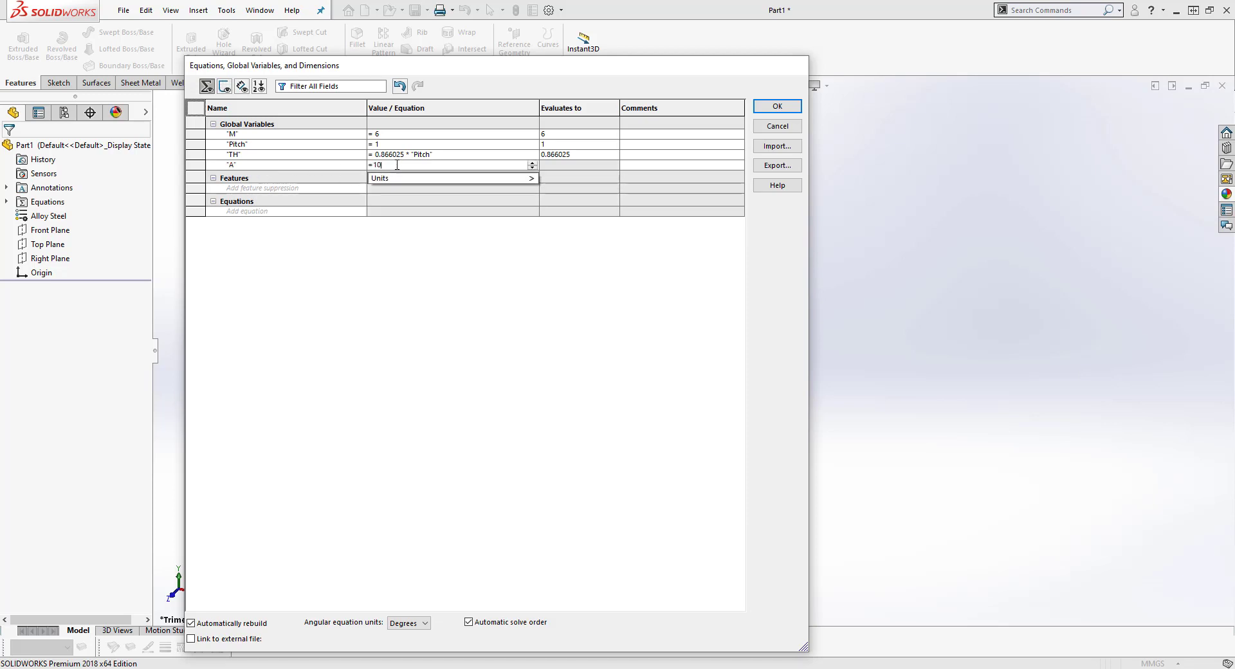
key(Tab)
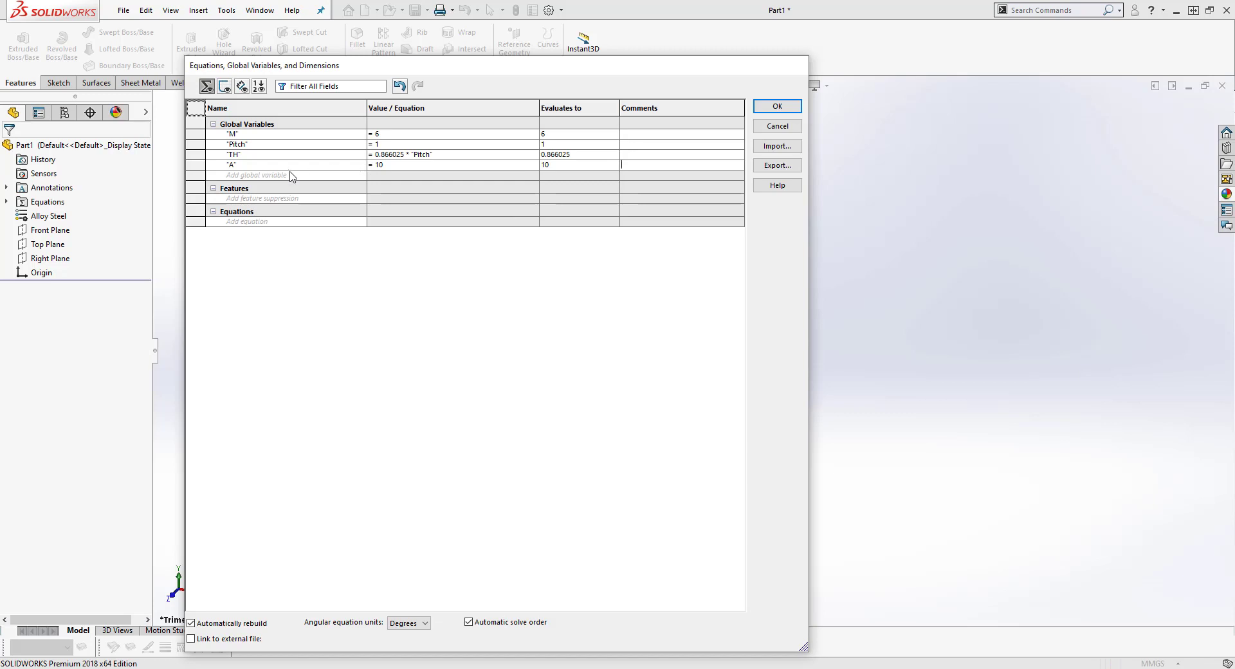
Step: Add a global variable named H with the value 6 for the head height
click(289, 174)
text(H)
click(381, 175)
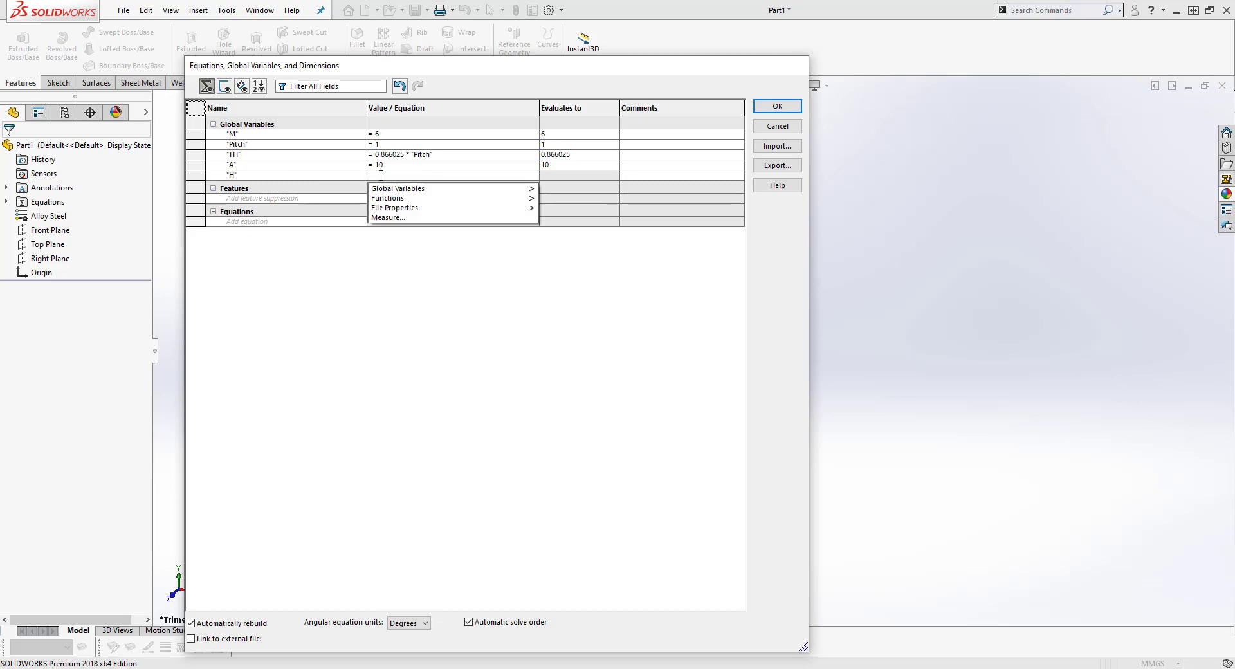
text(6)
key(Tab)
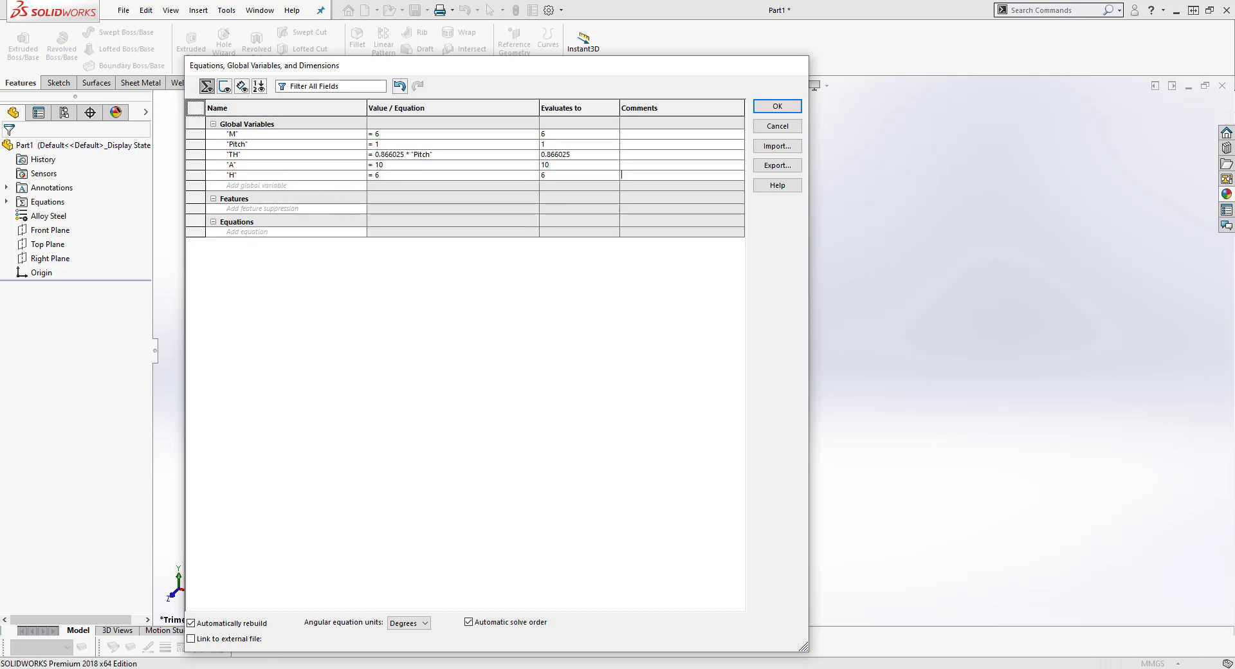
Step: Check the M6 row of the cap screw table in the browser and add a global variable named J with the value 5
key(alt+Tab)
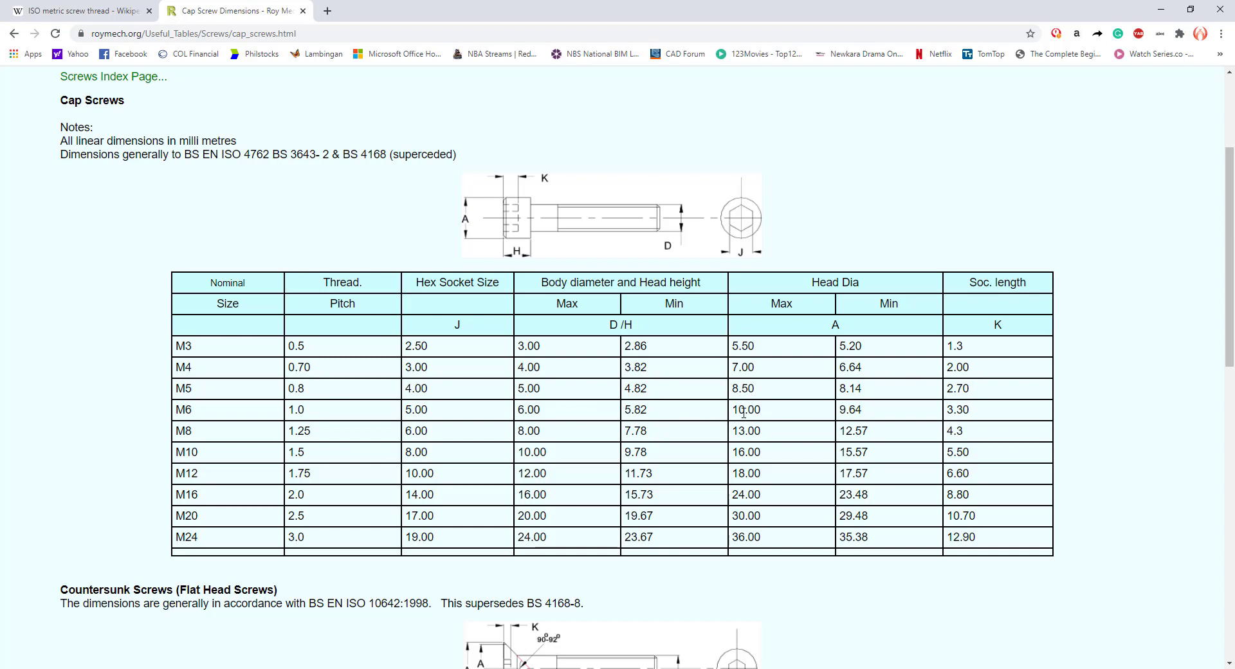
drag(765, 415, 734, 409)
drag(543, 411, 516, 414)
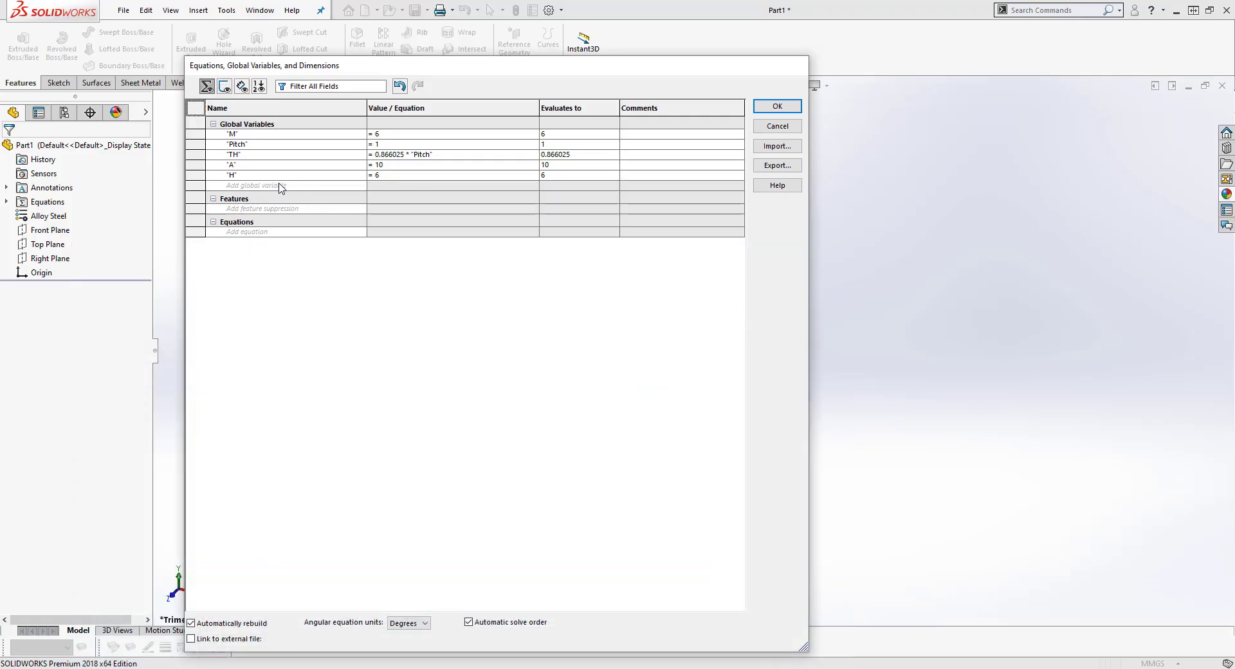
click(281, 187)
click(403, 186)
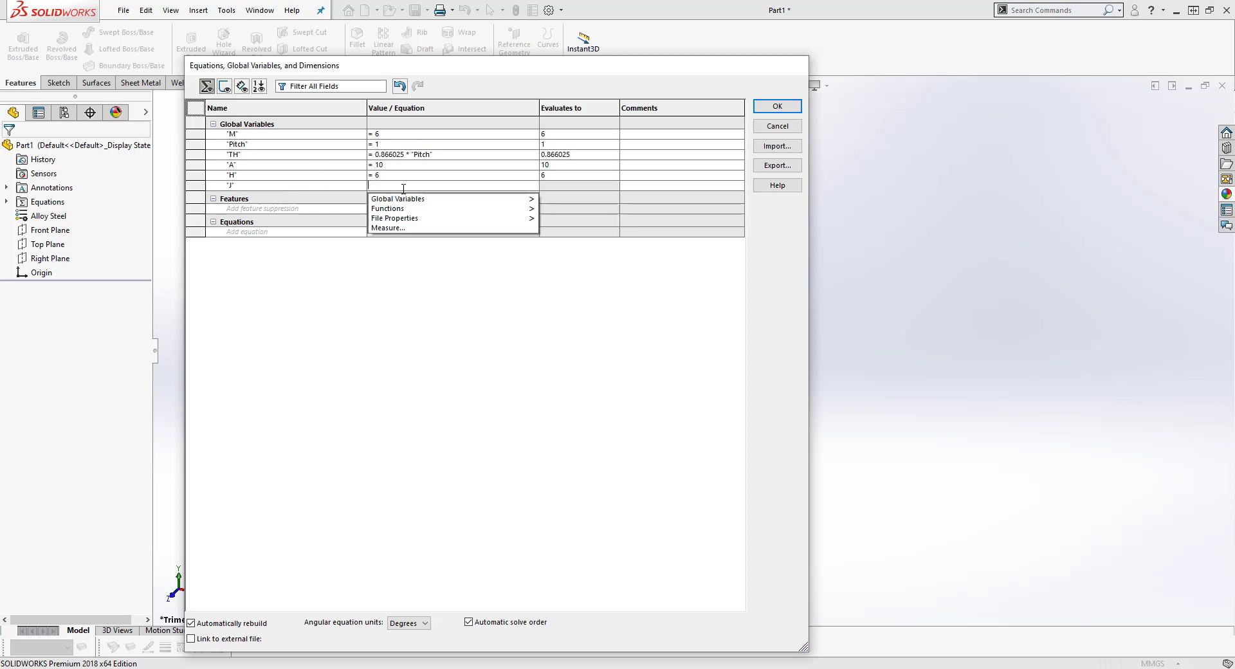
text(=5)
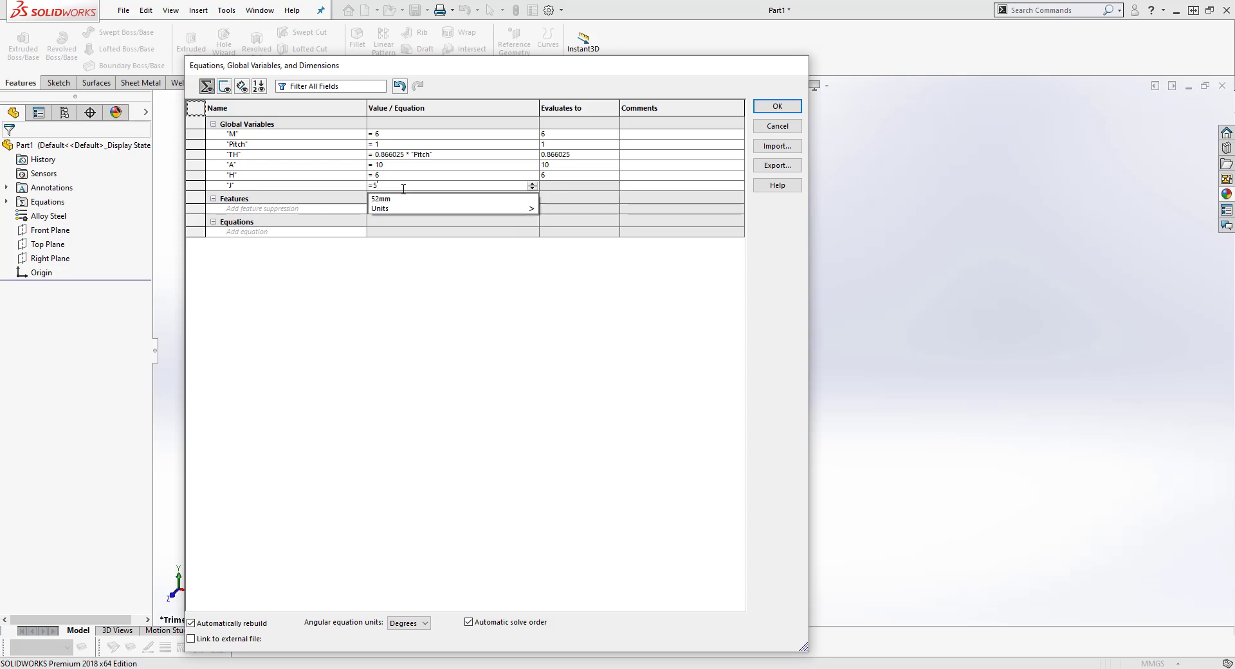
key(Return)
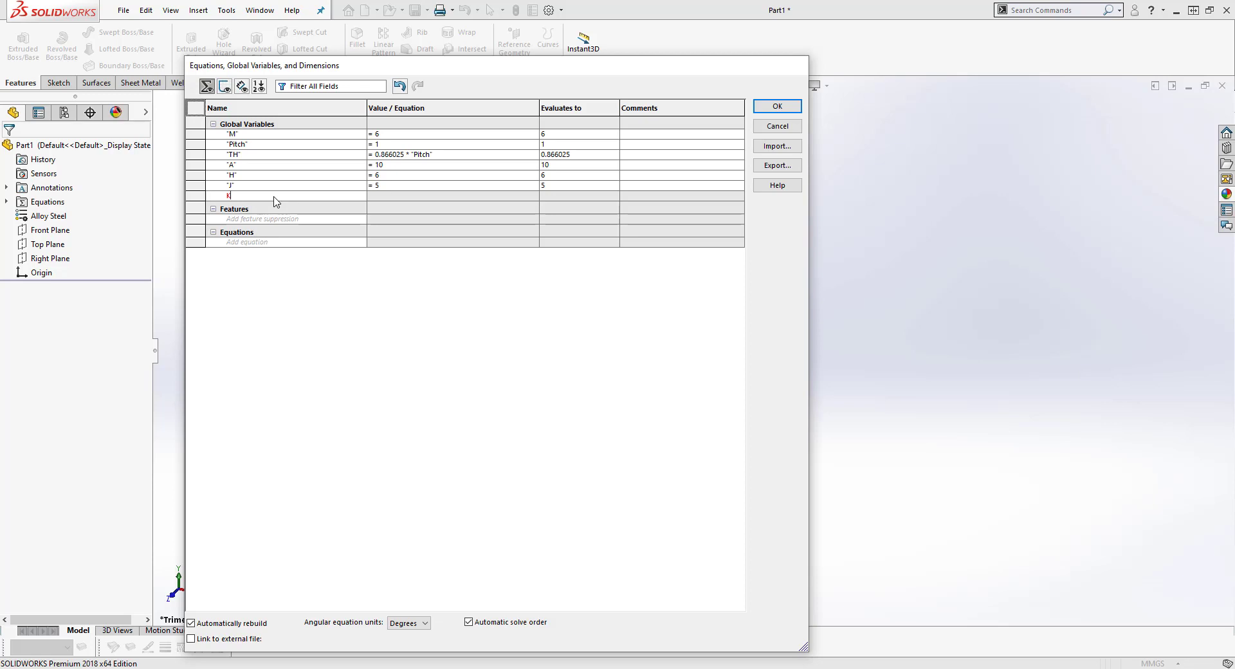
Step: Add a global variable named K with the value 3 and accept all the equations
text(K)
click(377, 196)
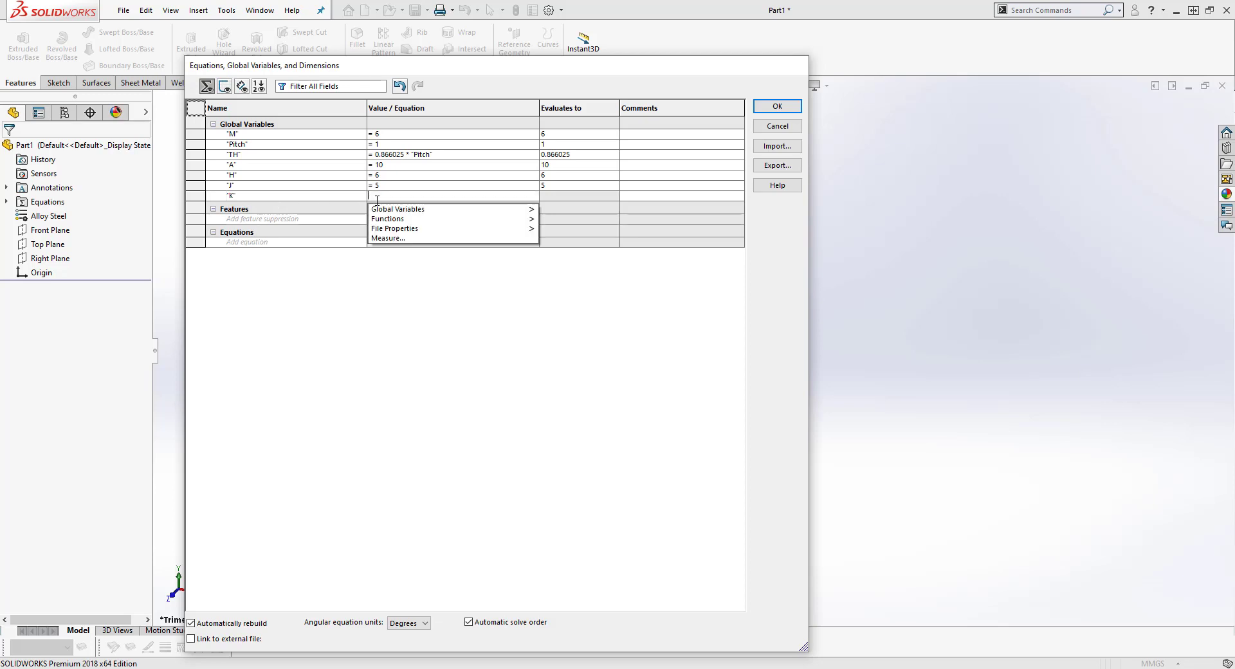
text(3)
key(Return)
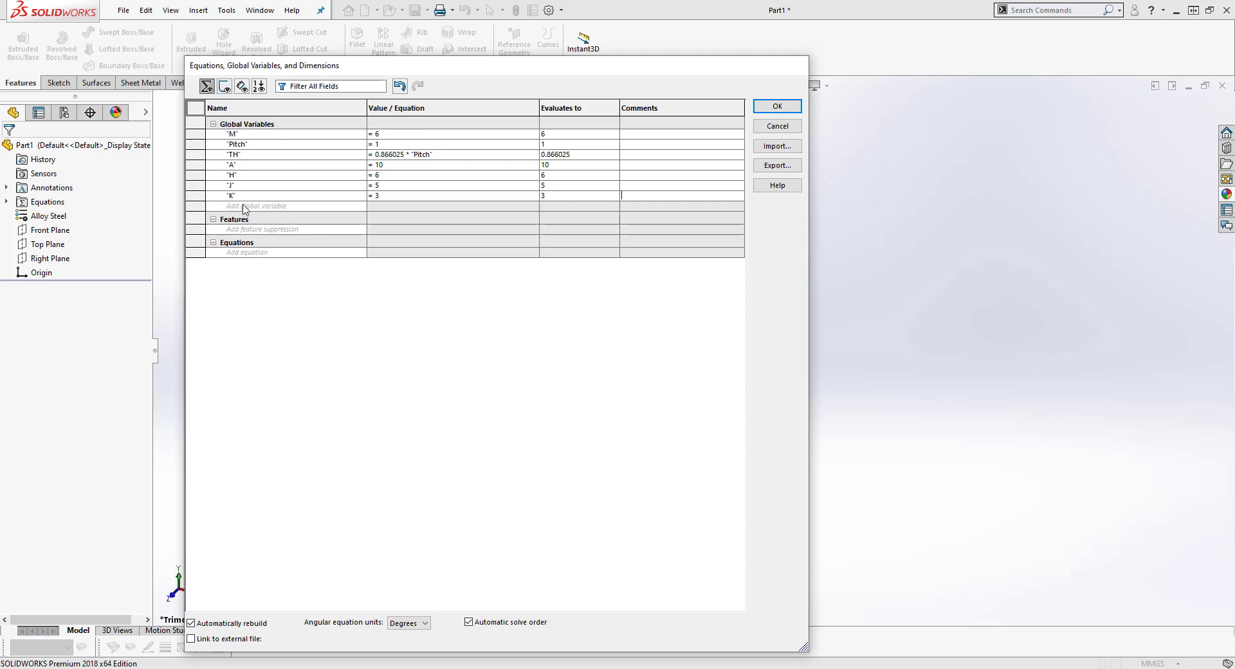
click(775, 107)
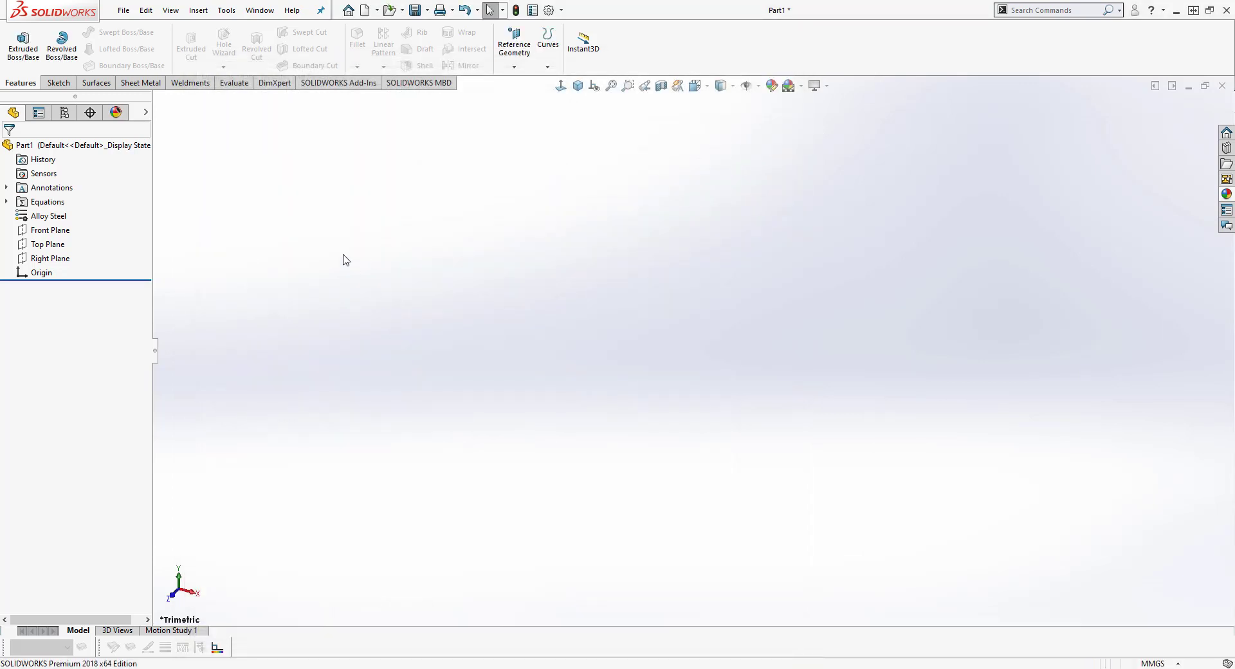
Step: Start a sketch on the Front Plane and draw a horizontal centerline about 97 mm long through the origin
click(57, 231)
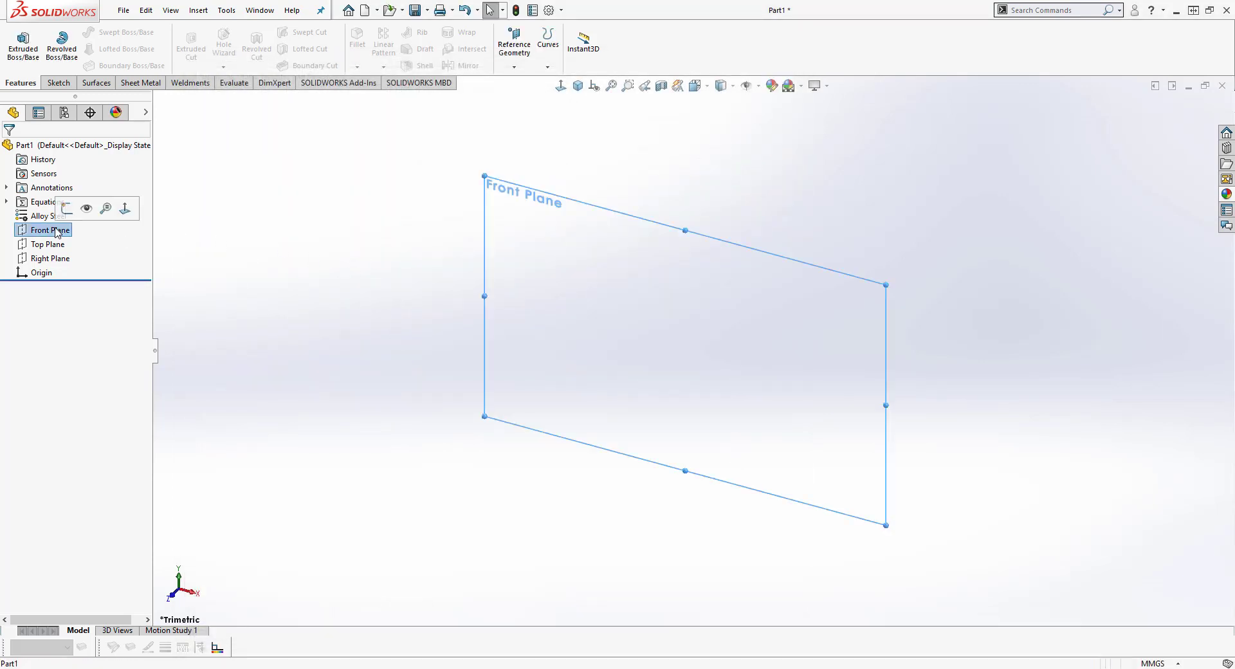
click(66, 208)
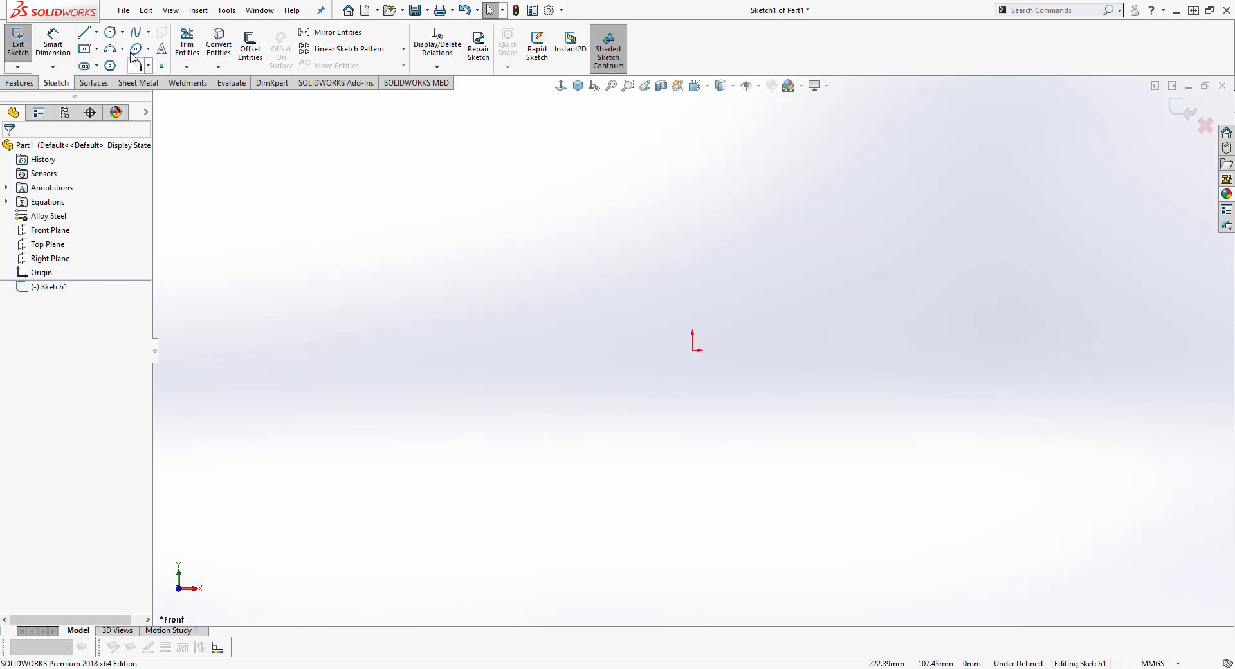
click(97, 32)
click(114, 63)
click(574, 348)
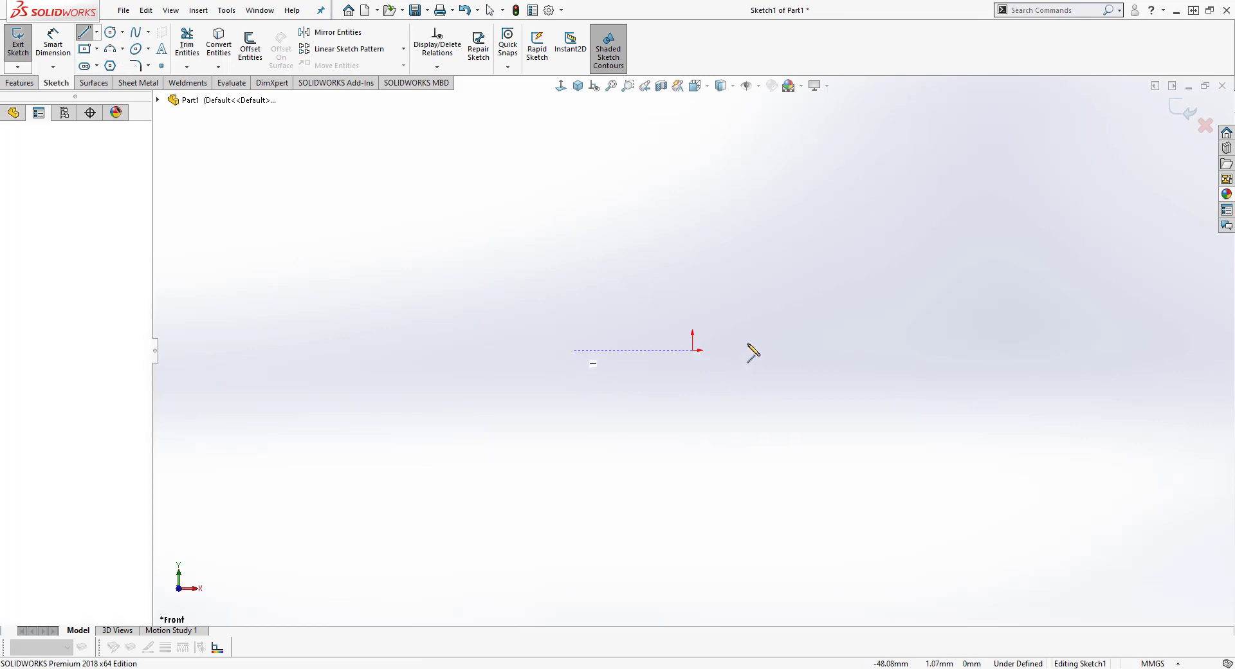
click(808, 350)
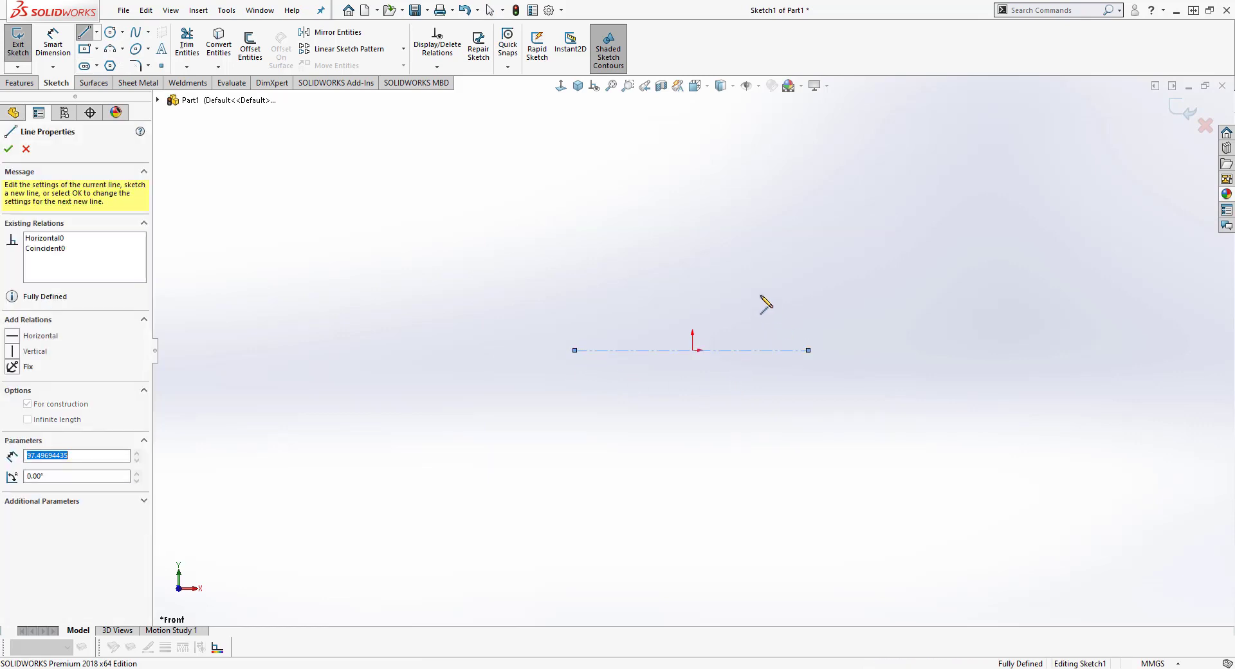
right_click(737, 259)
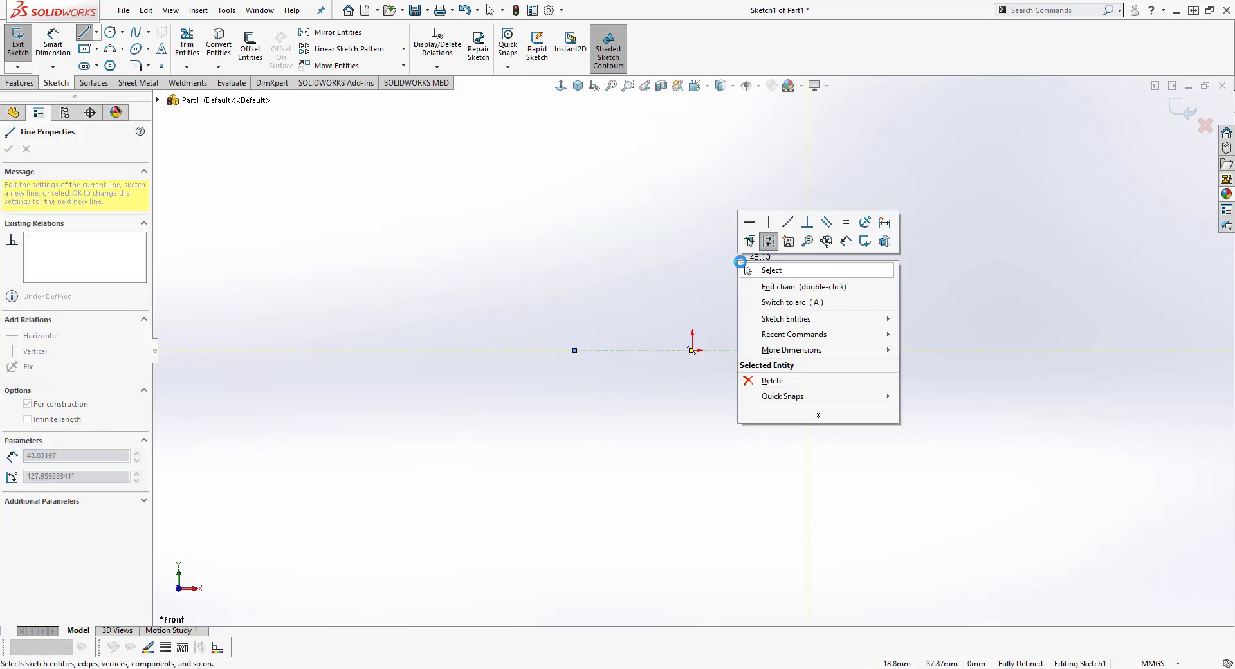
click(765, 270)
Step: Draw a second horizontal centerline about 97 mm long and 26 mm above the first one, with its ends aligned to it
click(96, 33)
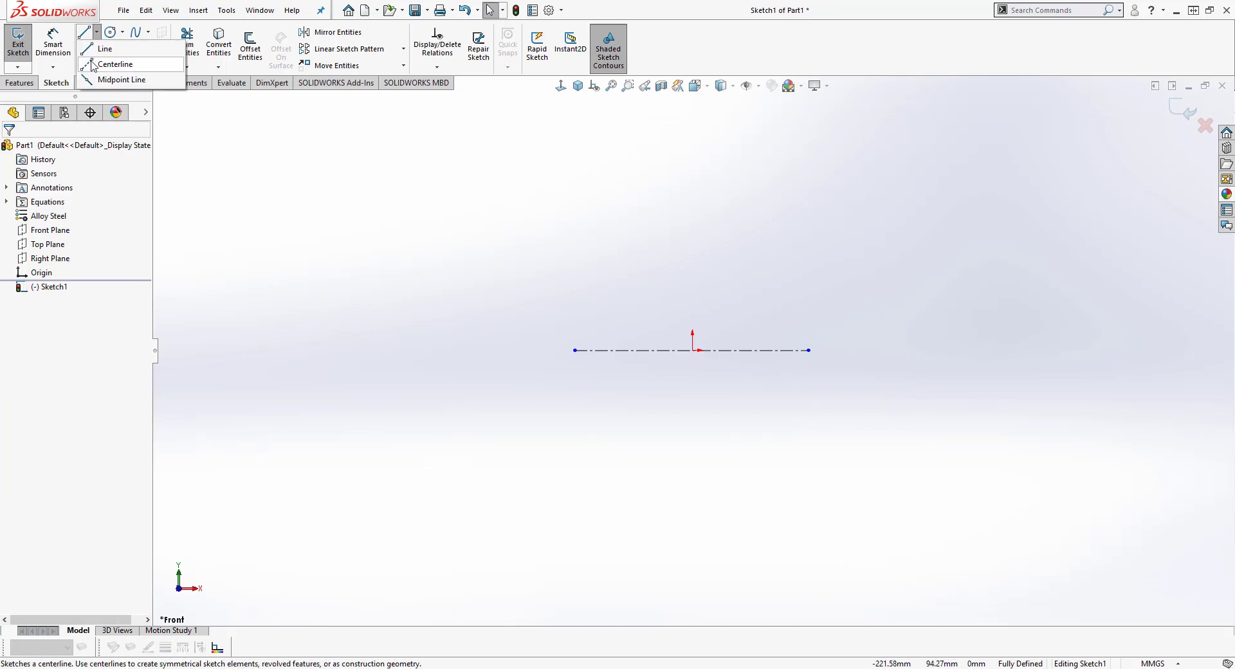
click(111, 64)
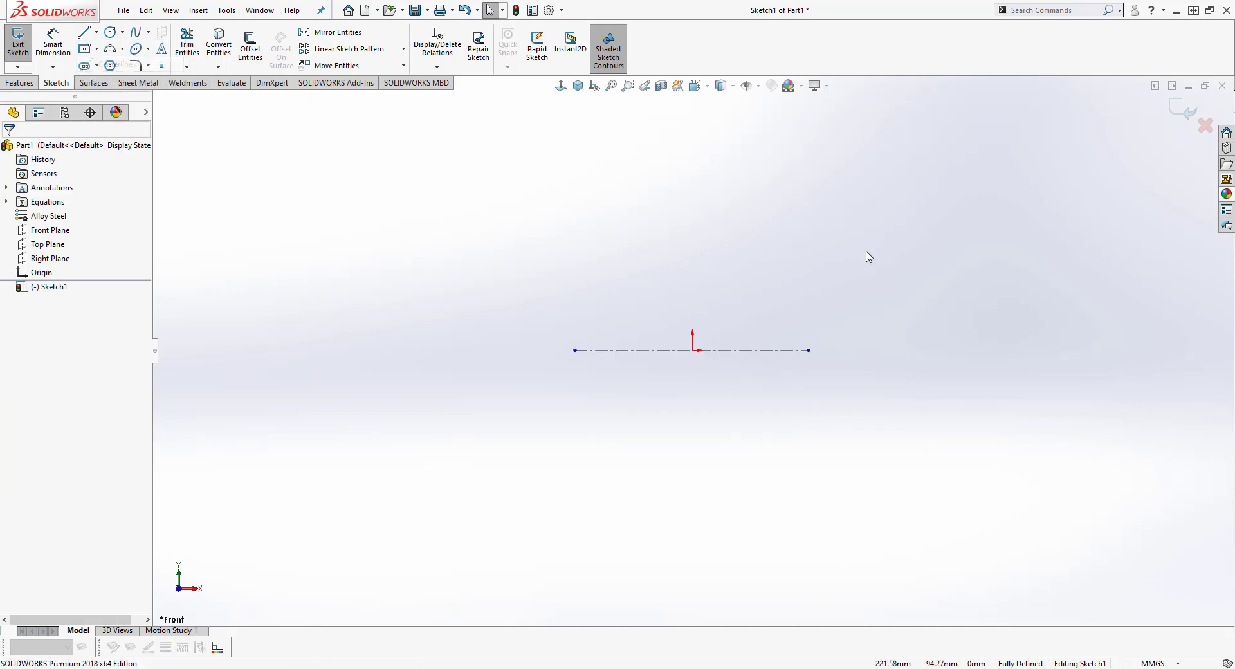
click(575, 287)
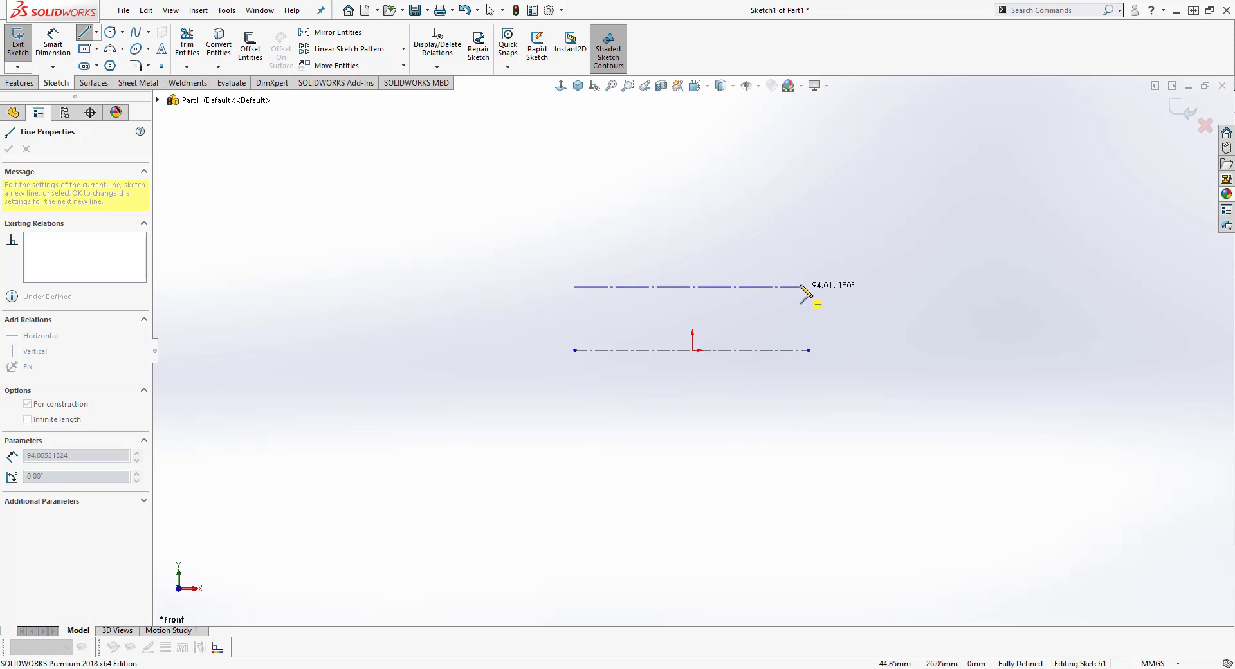
click(809, 287)
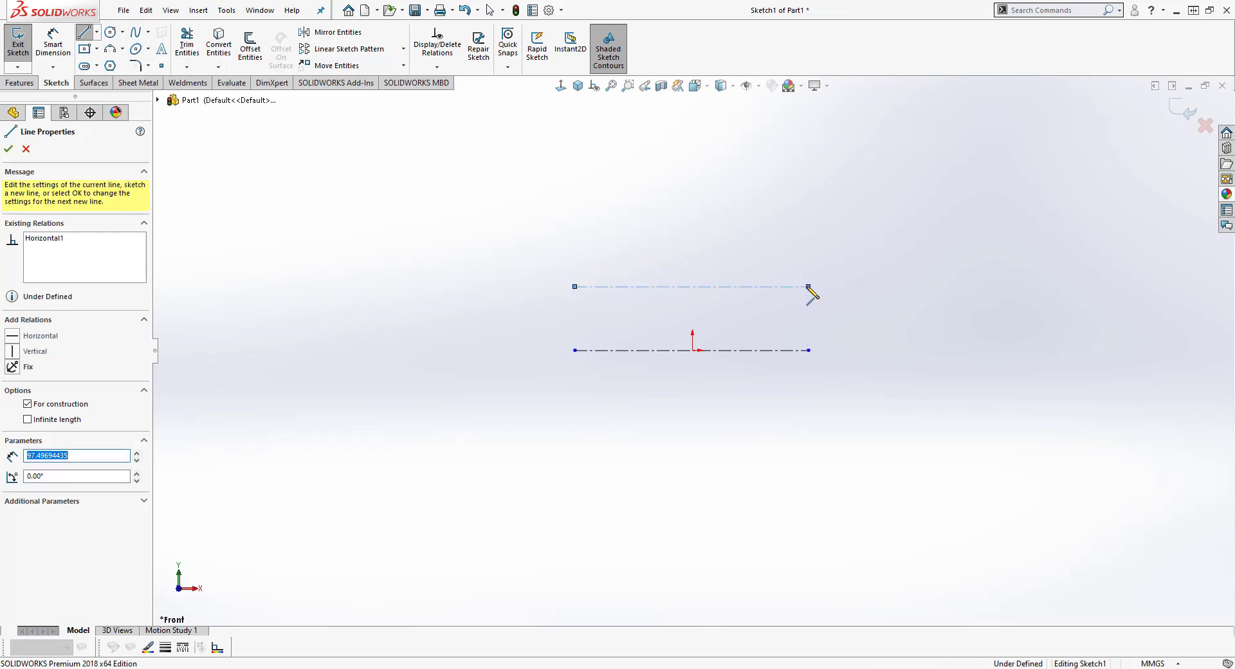
right_click(529, 209)
click(557, 215)
Step: Draw a third horizontal centerline about 49 mm above the origin, with its ends aligned to the two below
click(97, 34)
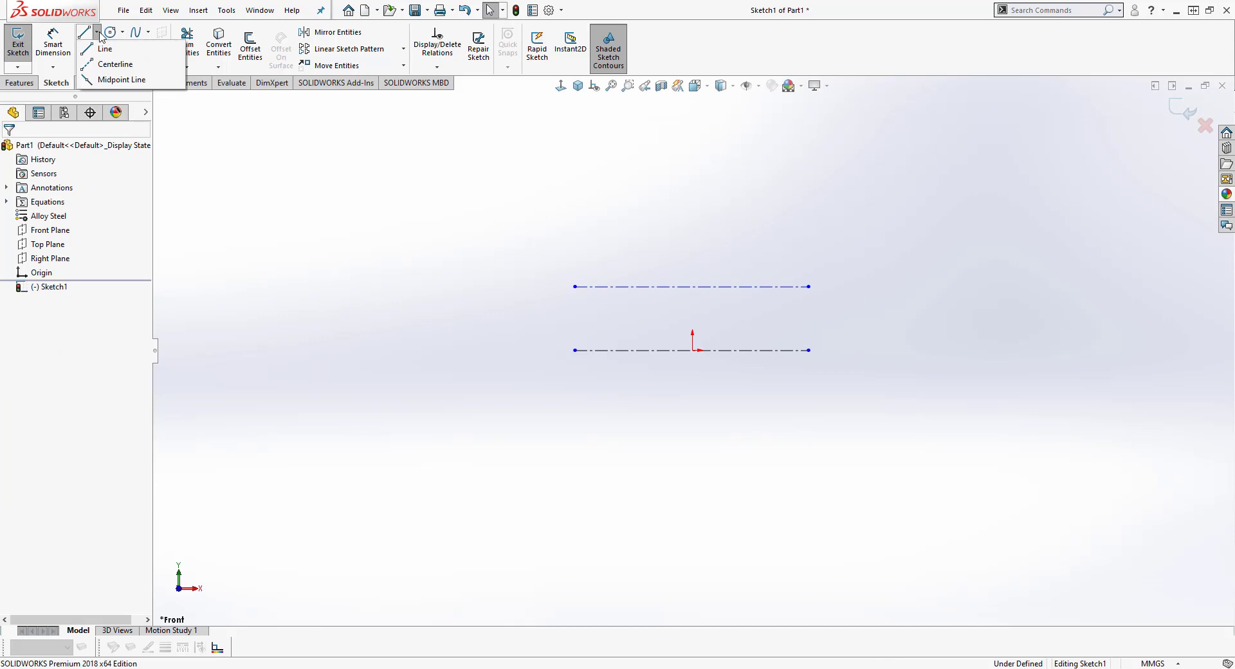
click(97, 65)
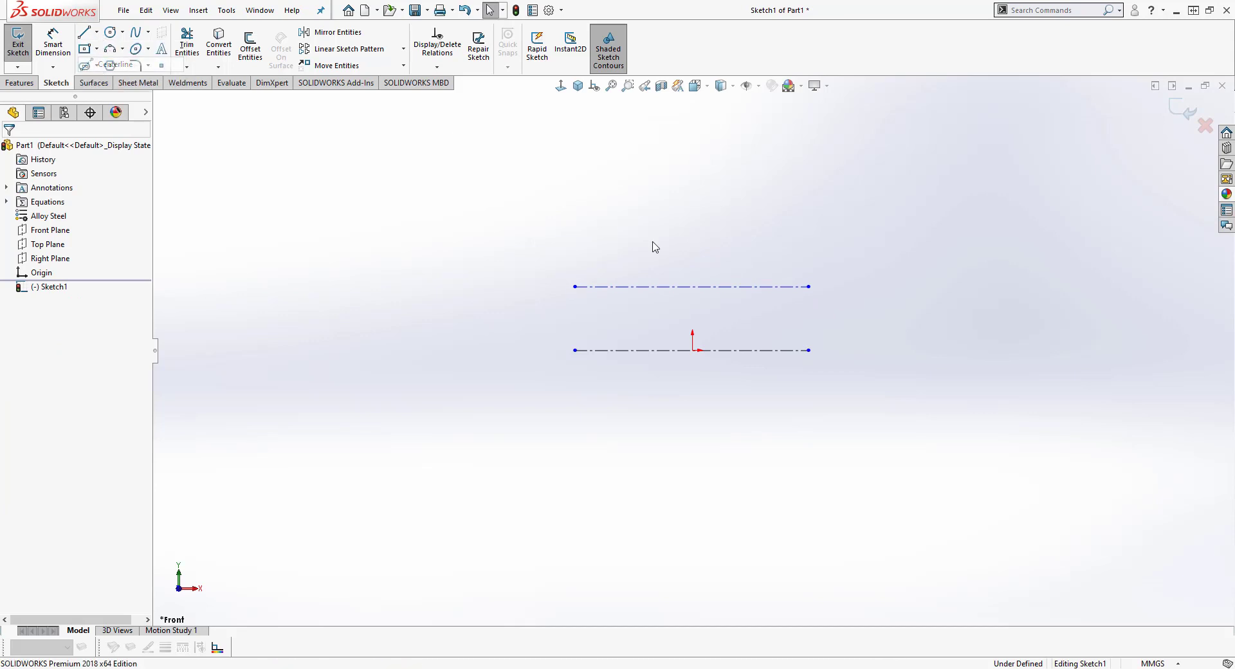
click(574, 233)
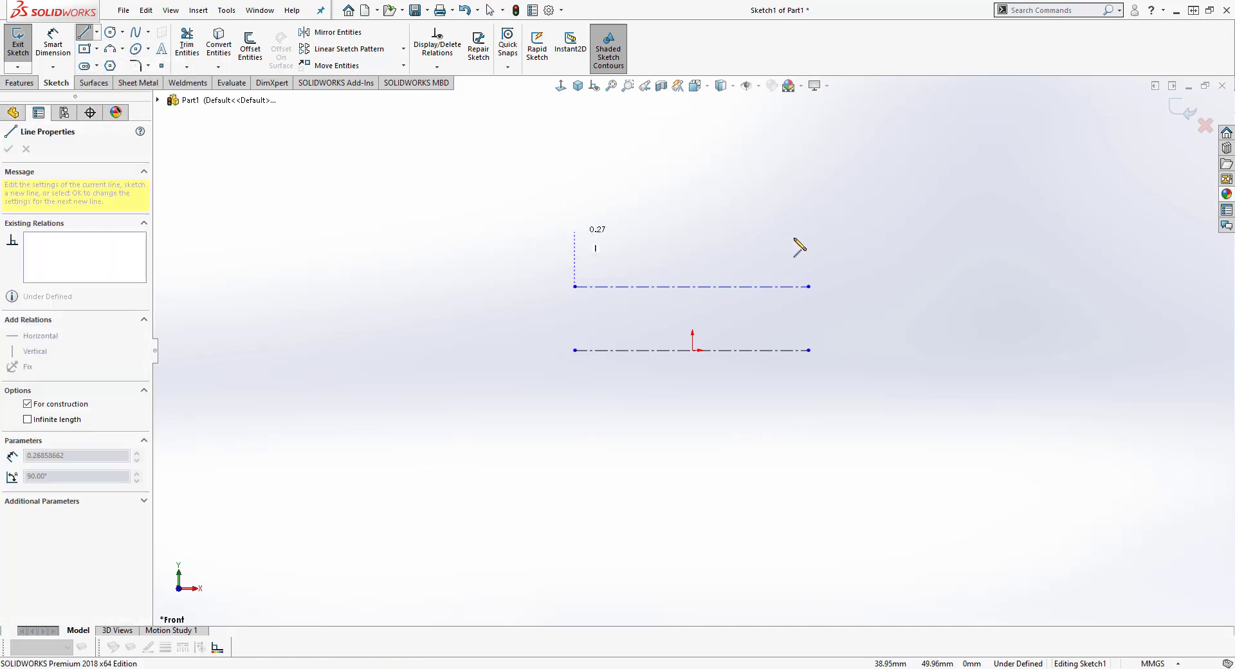
click(808, 233)
right_click(750, 189)
click(781, 210)
Step: Draw another horizontal centerline of the same length just below the topmost one, with its ends aligned
click(87, 33)
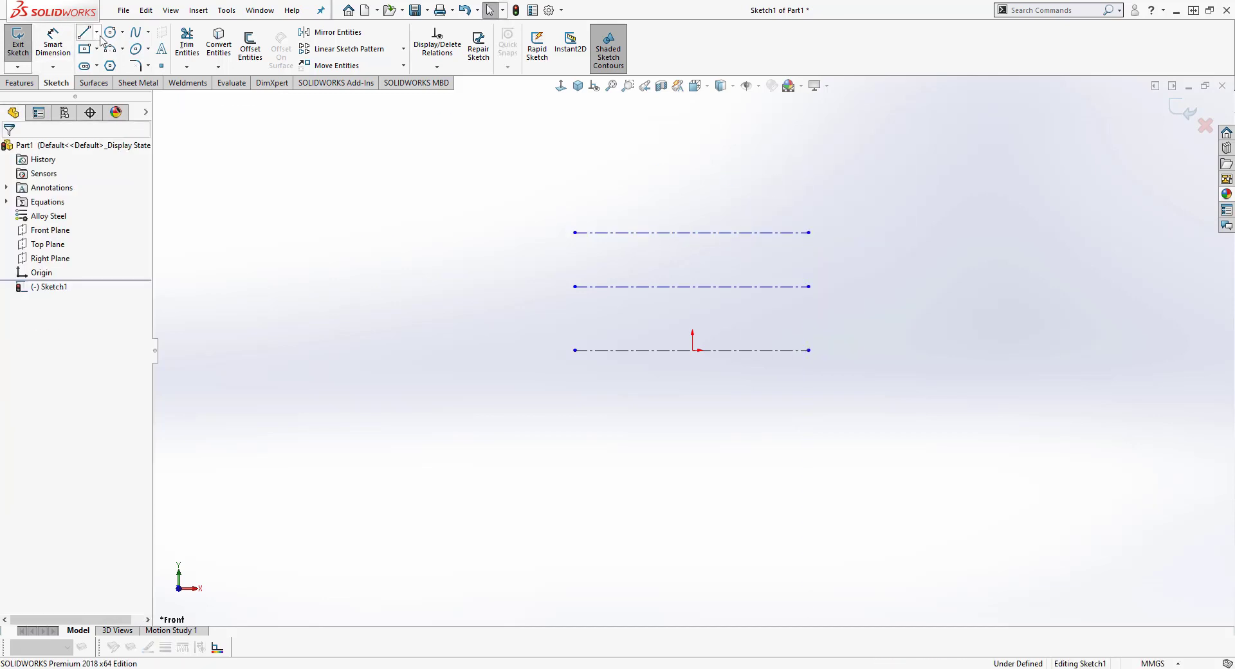
click(96, 31)
click(103, 62)
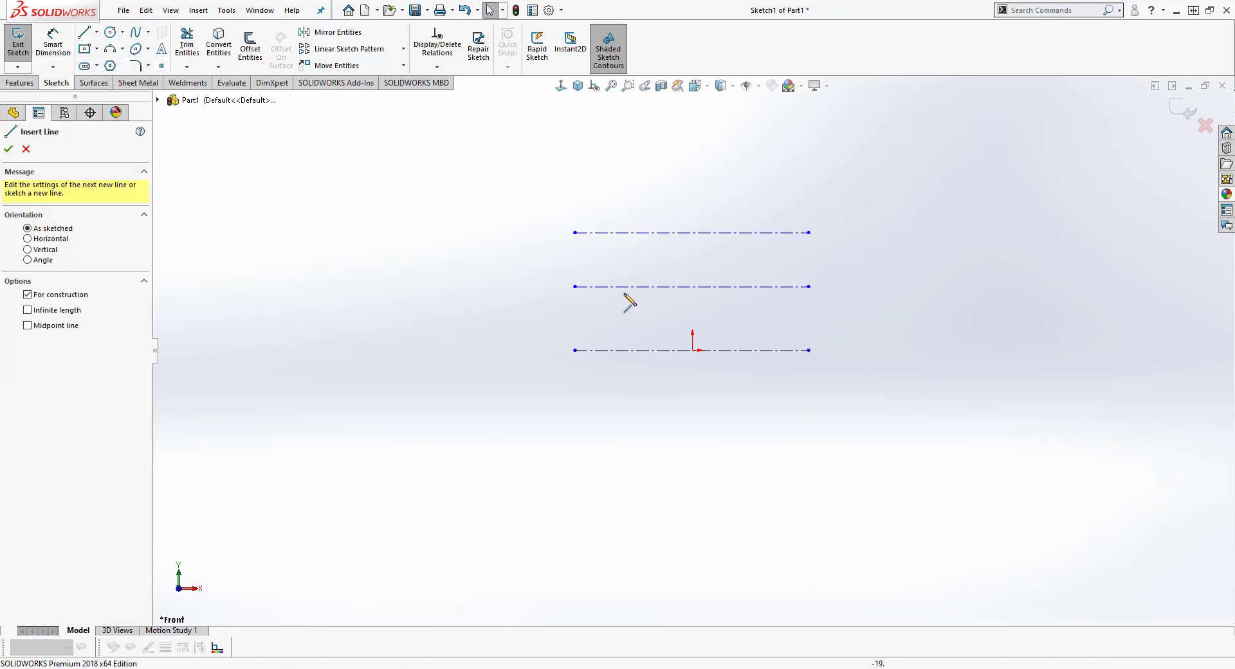
click(574, 243)
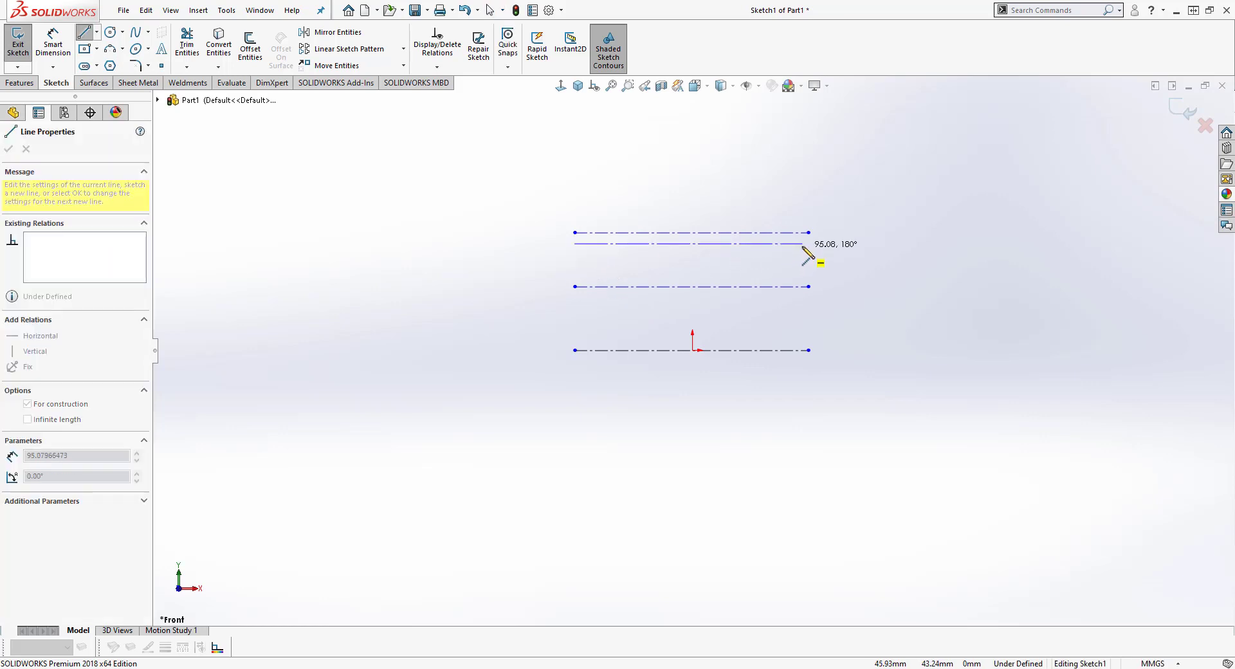
click(808, 243)
right_click(885, 276)
click(908, 279)
Step: Draw a fifth horizontal centerline of equal length roughly midway between the second-highest centerline and the one 26 mm above the origin
click(96, 31)
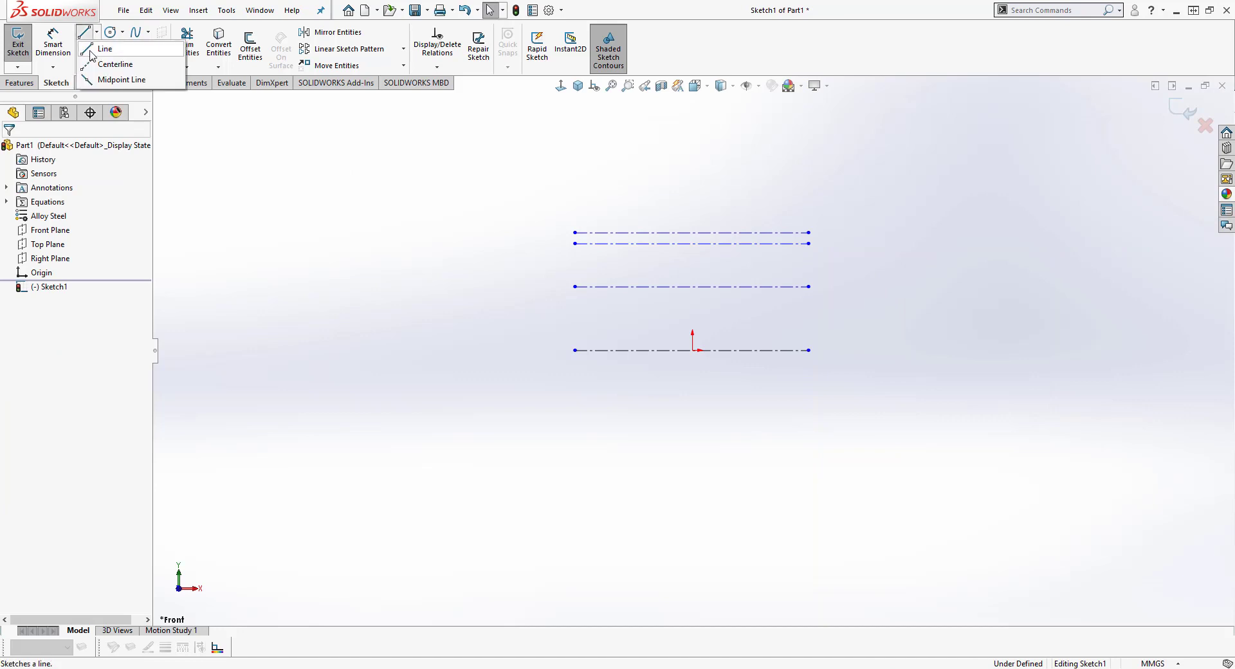
click(113, 62)
click(574, 262)
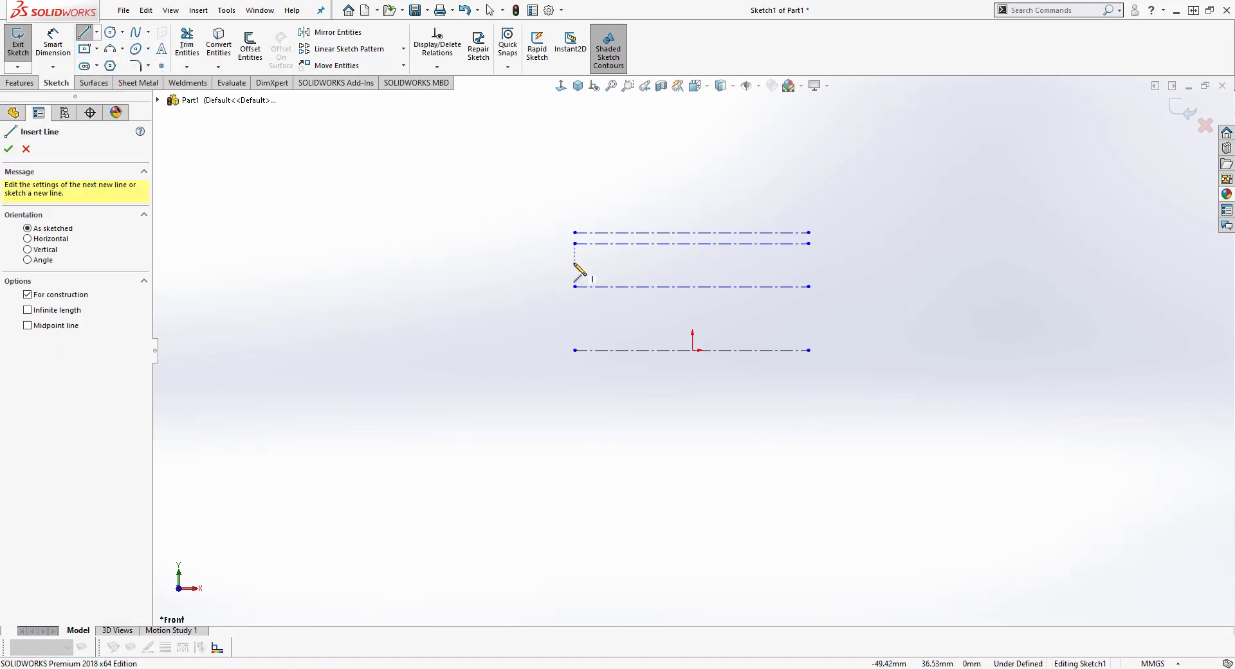
click(808, 262)
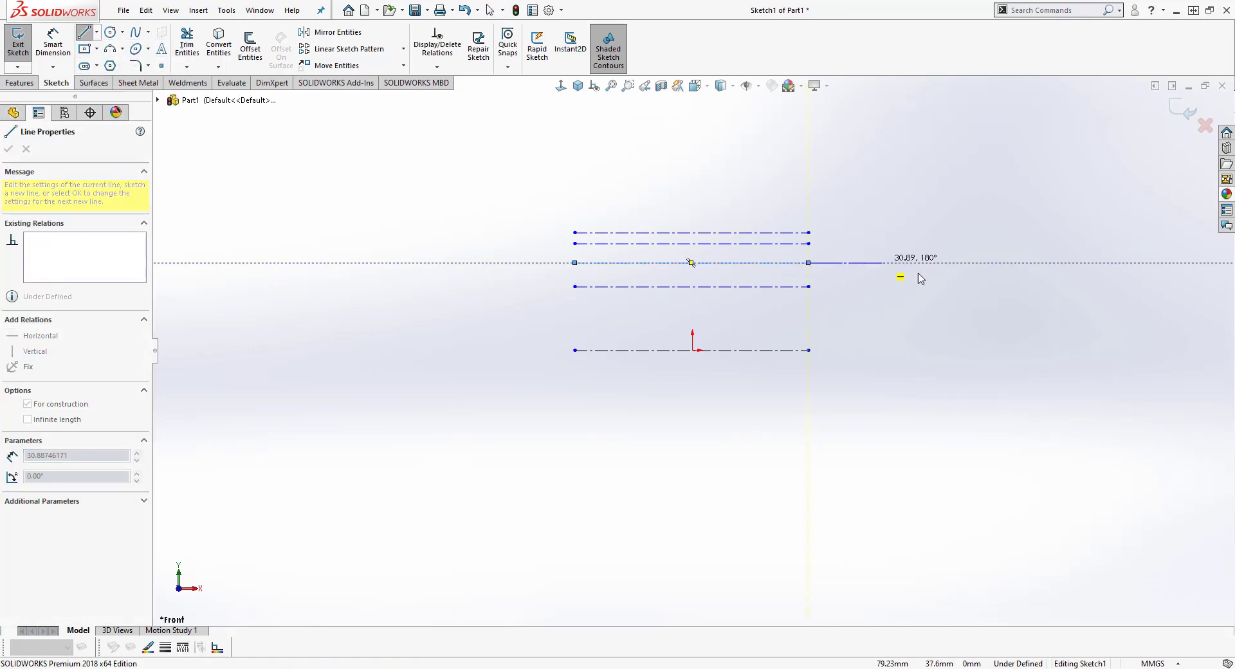
right_click(893, 274)
click(909, 270)
Step: Draw a sixth horizontal centerline about 97 mm long between the third-highest centerline and the one 26 mm above the origin
click(97, 31)
click(112, 61)
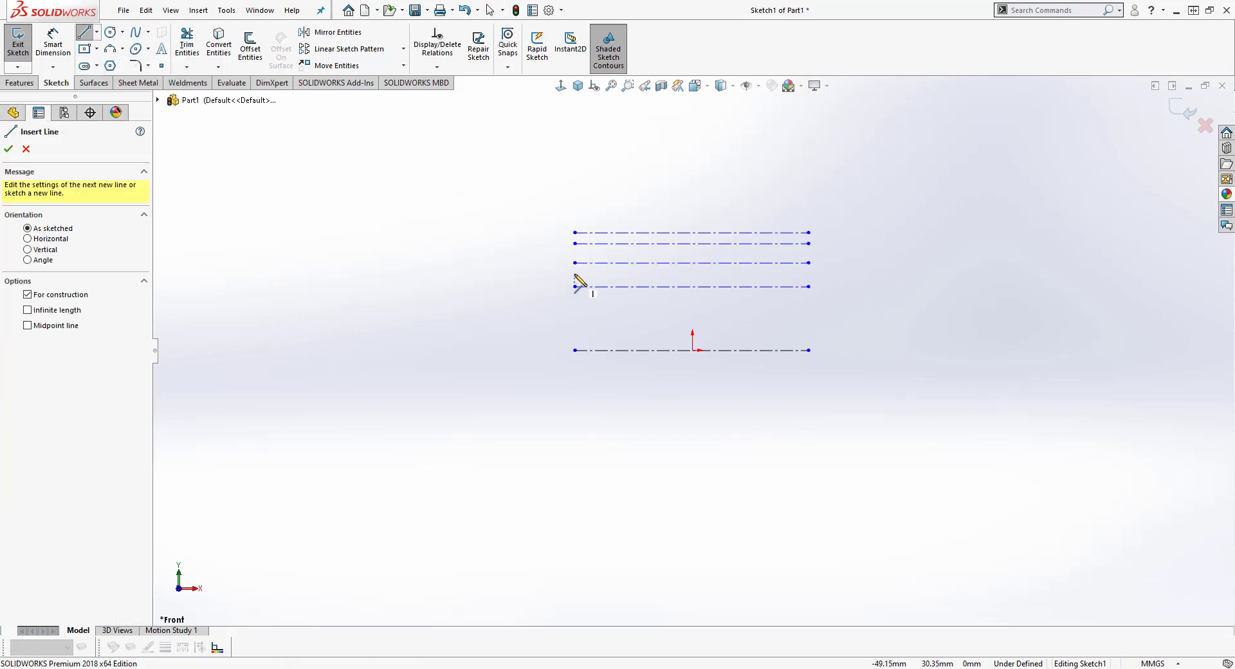
click(808, 273)
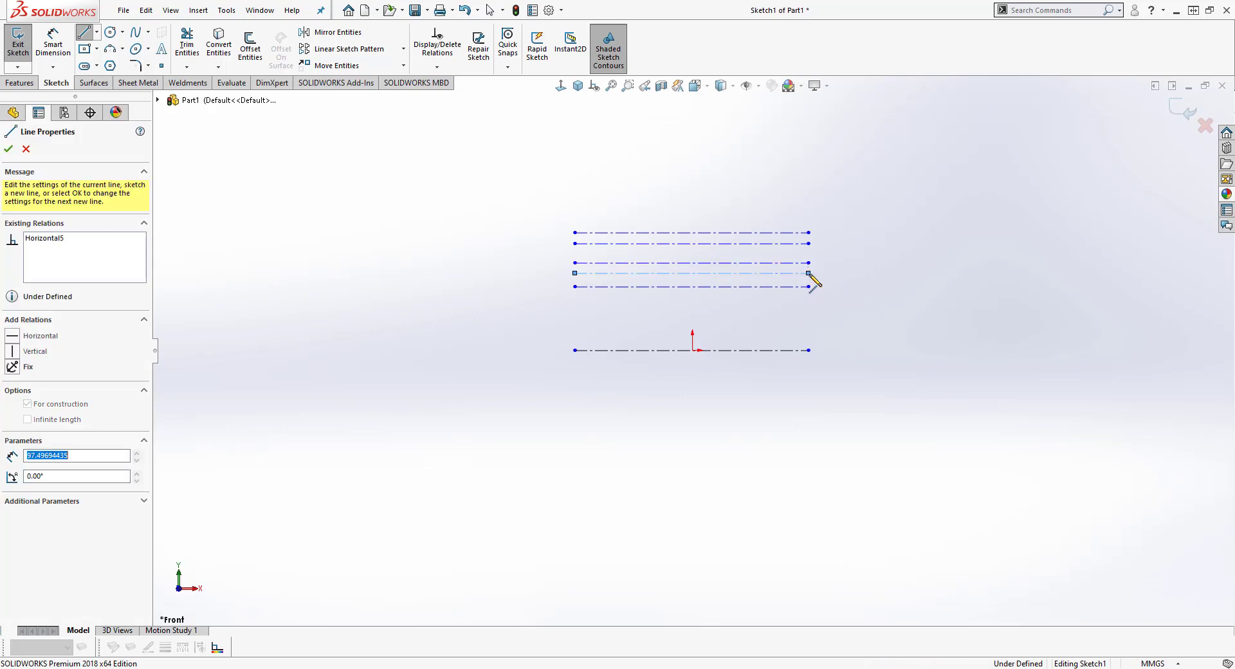
right_click(852, 286)
click(882, 295)
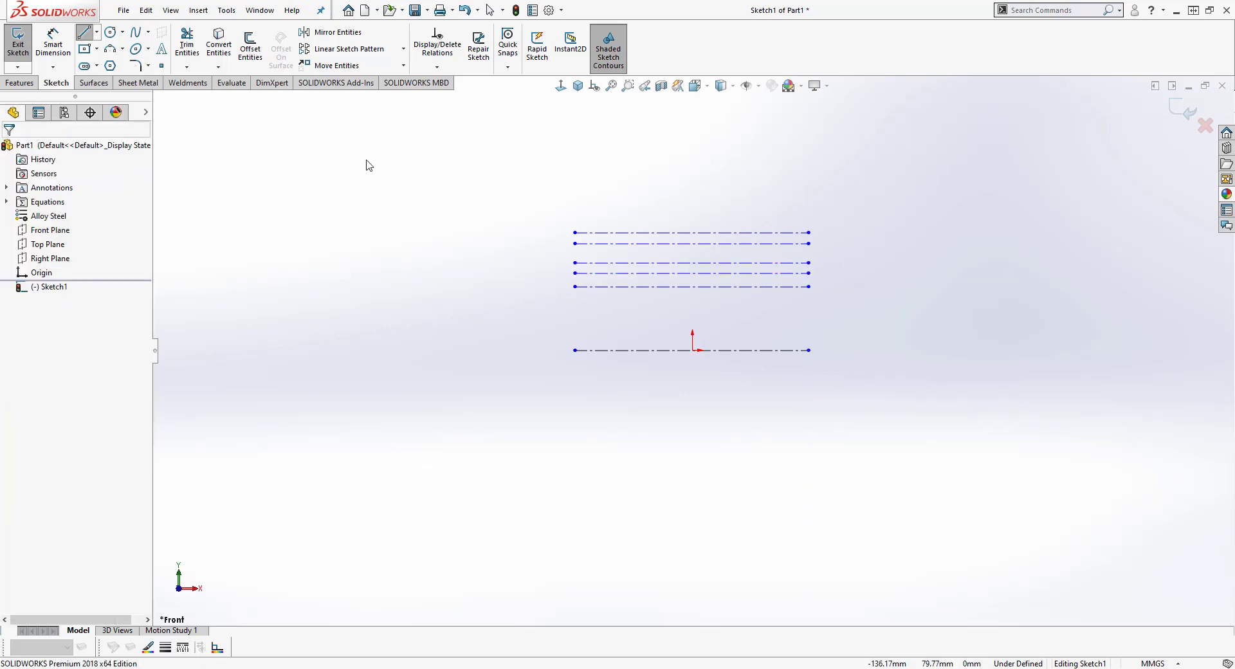
Step: Draw a vertical centerline about 49 mm long from the origin up to the topmost horizontal centerline
click(97, 32)
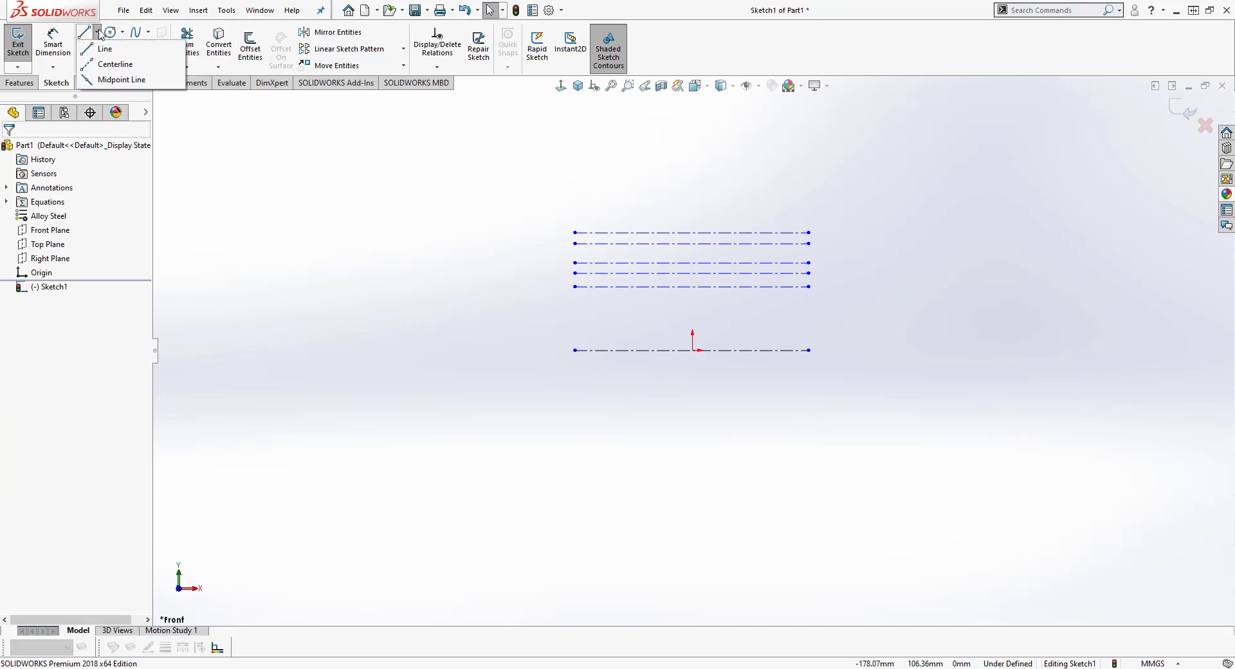
click(106, 63)
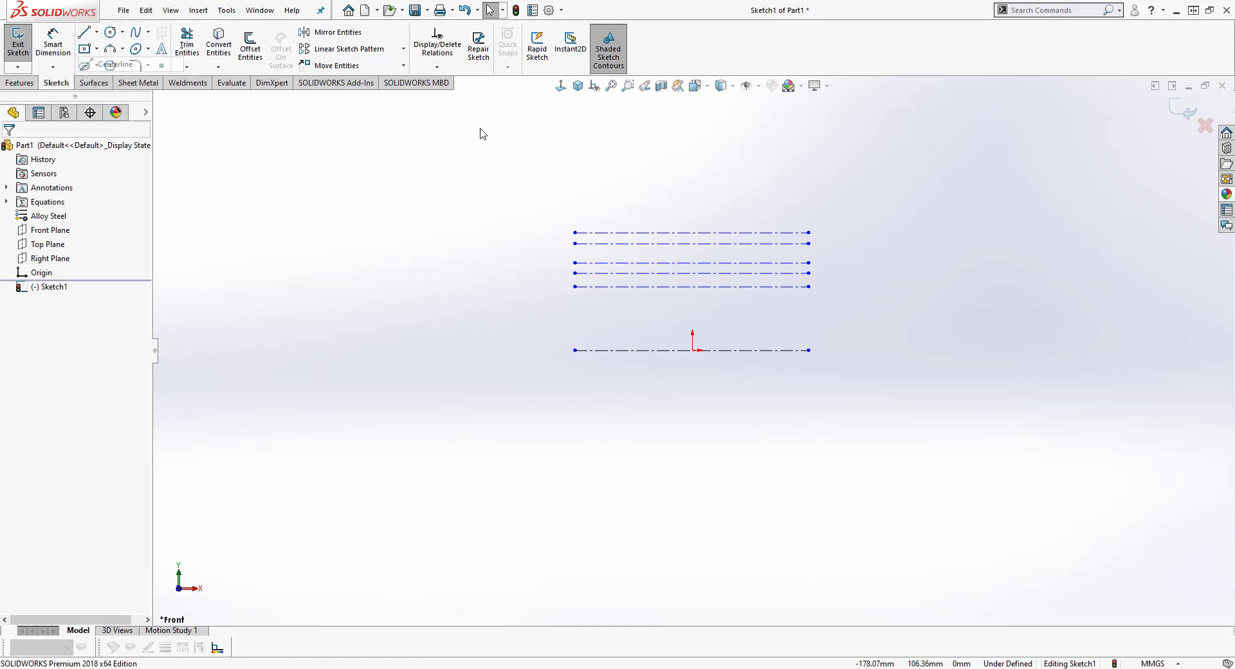
click(692, 350)
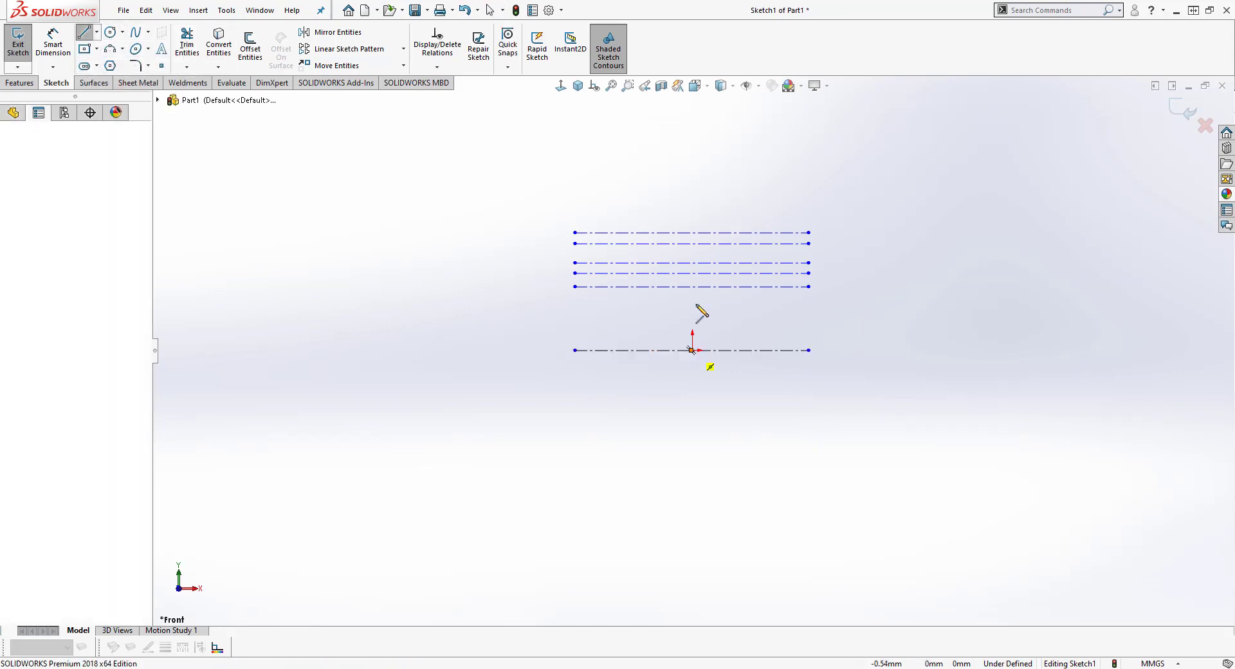
click(692, 232)
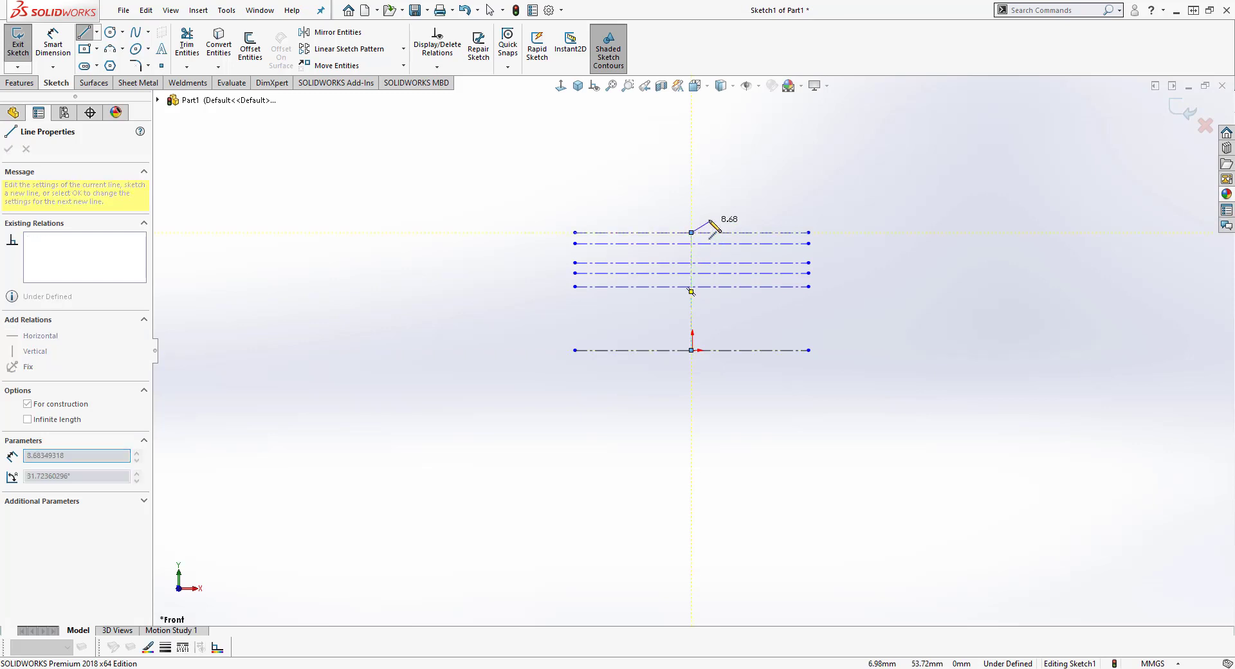
right_click(709, 217)
key(Escape)
key(Escape)
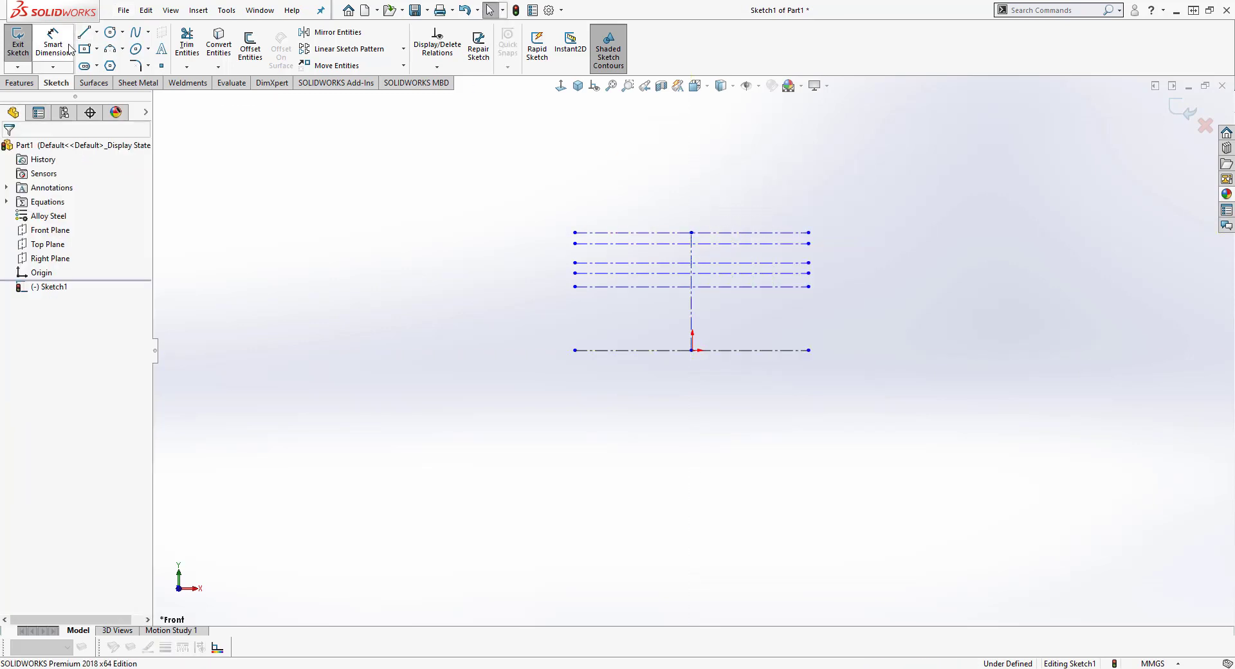
Step: Draw a second vertical centerline about 19 mm right of the first, from the topmost horizontal centerline down to the lowest one
click(96, 33)
click(106, 61)
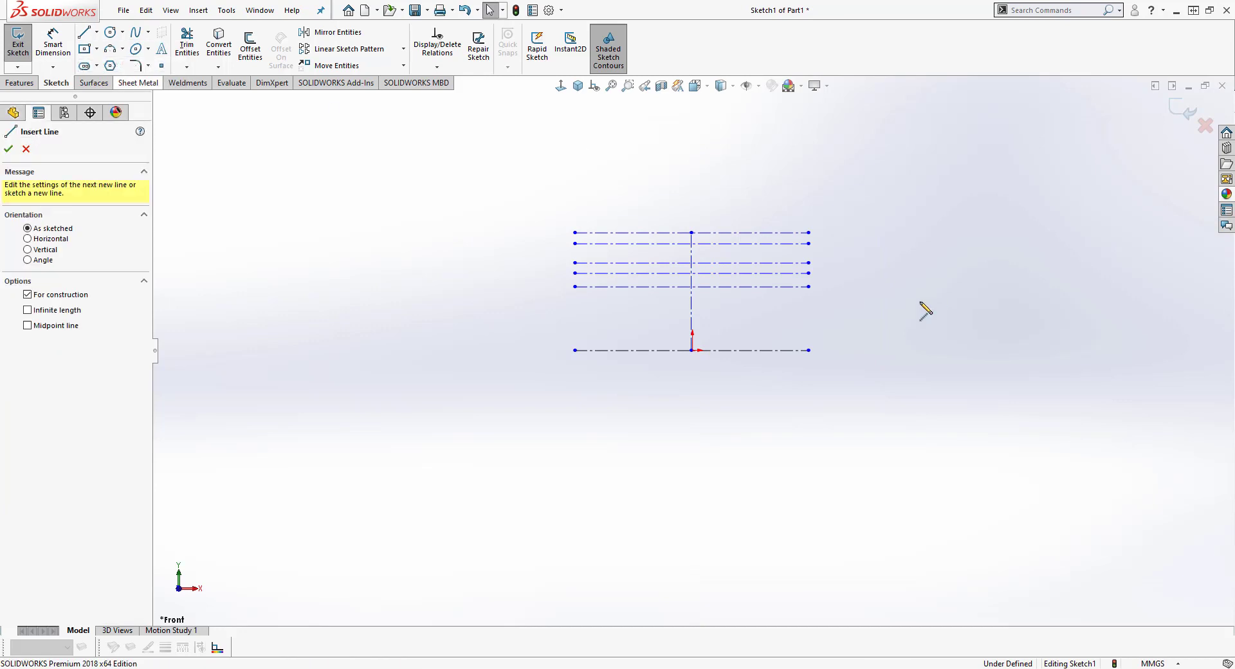
click(737, 233)
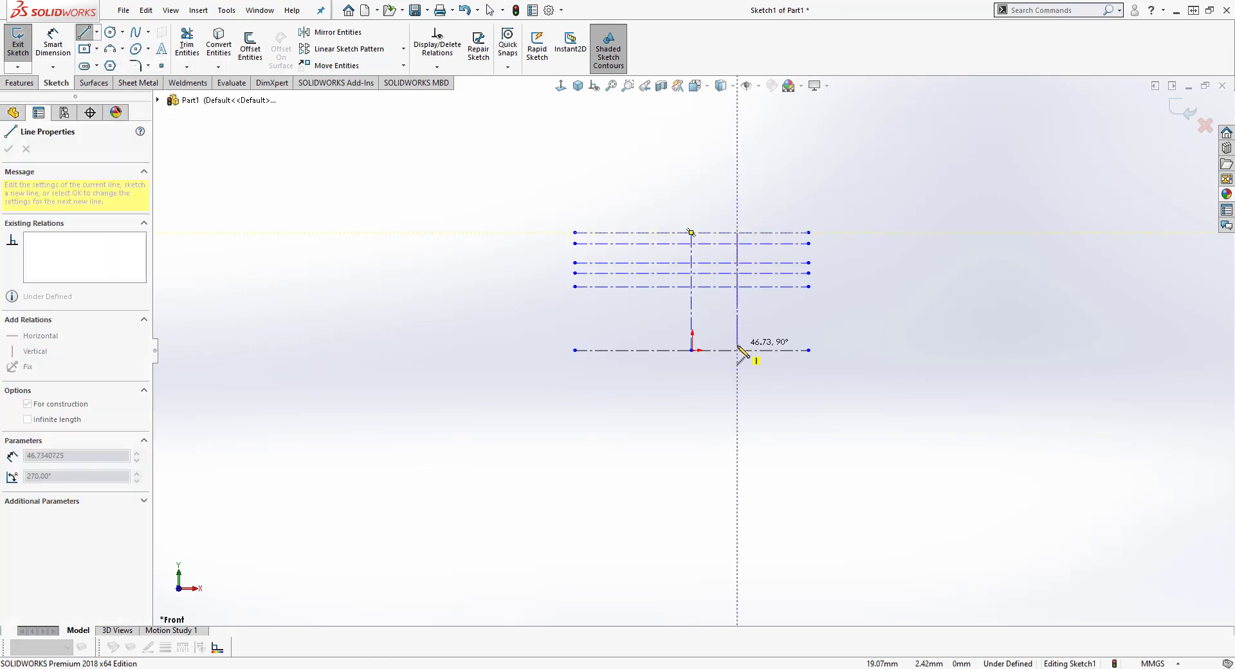
click(737, 350)
key(Escape)
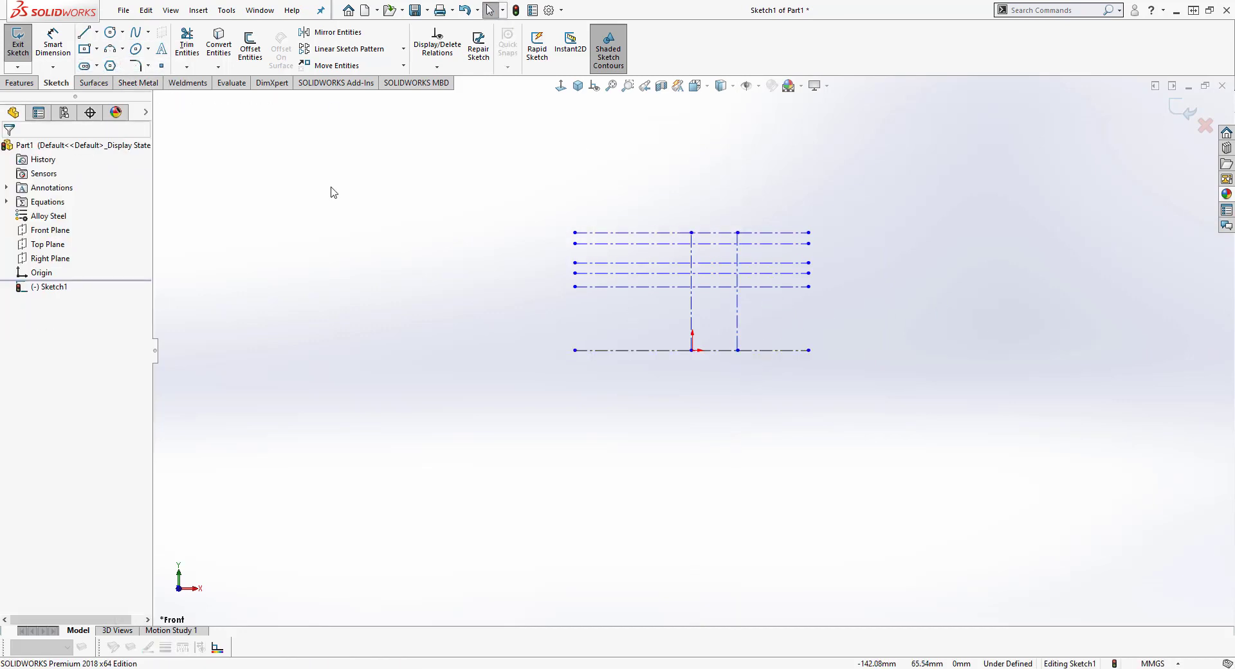
Step: Dimension the distance between the two vertical centerlines and link it to the global variable Pitch
click(52, 42)
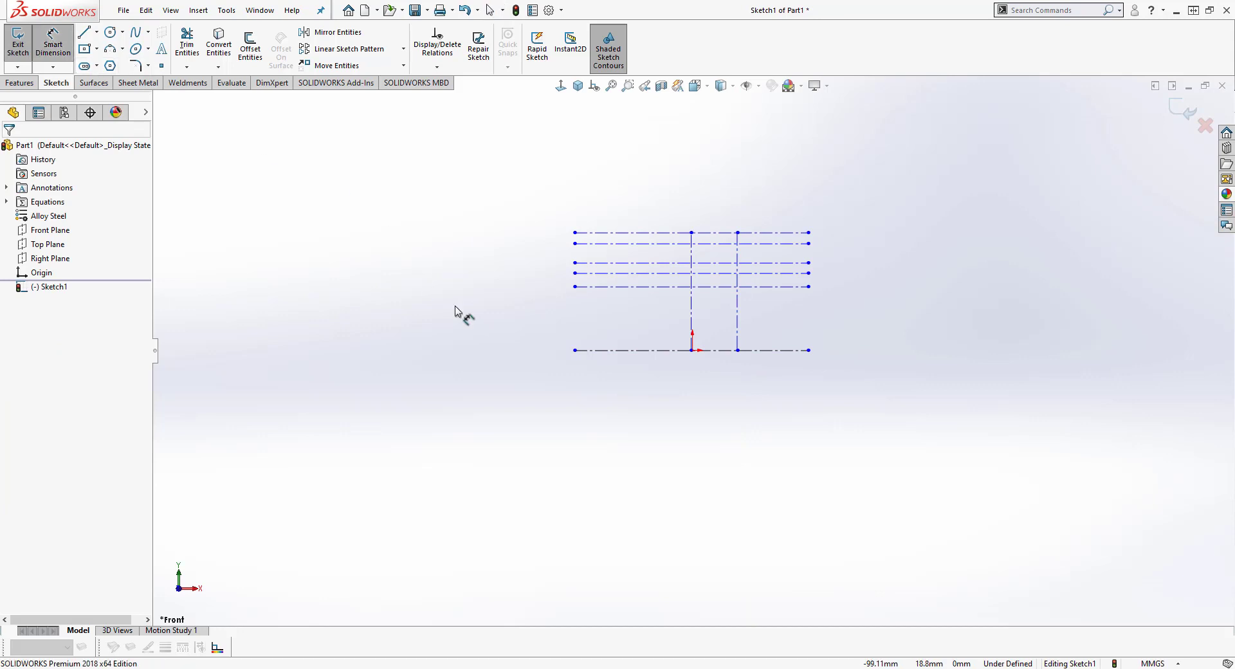
click(692, 252)
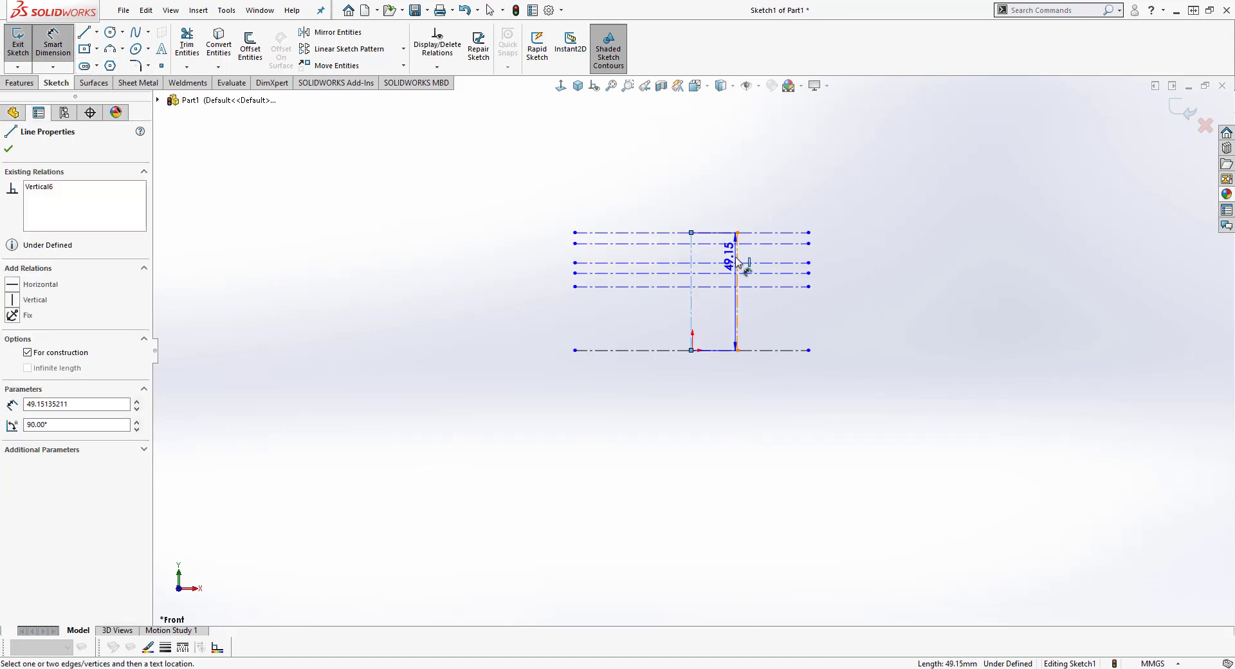
click(737, 262)
click(715, 202)
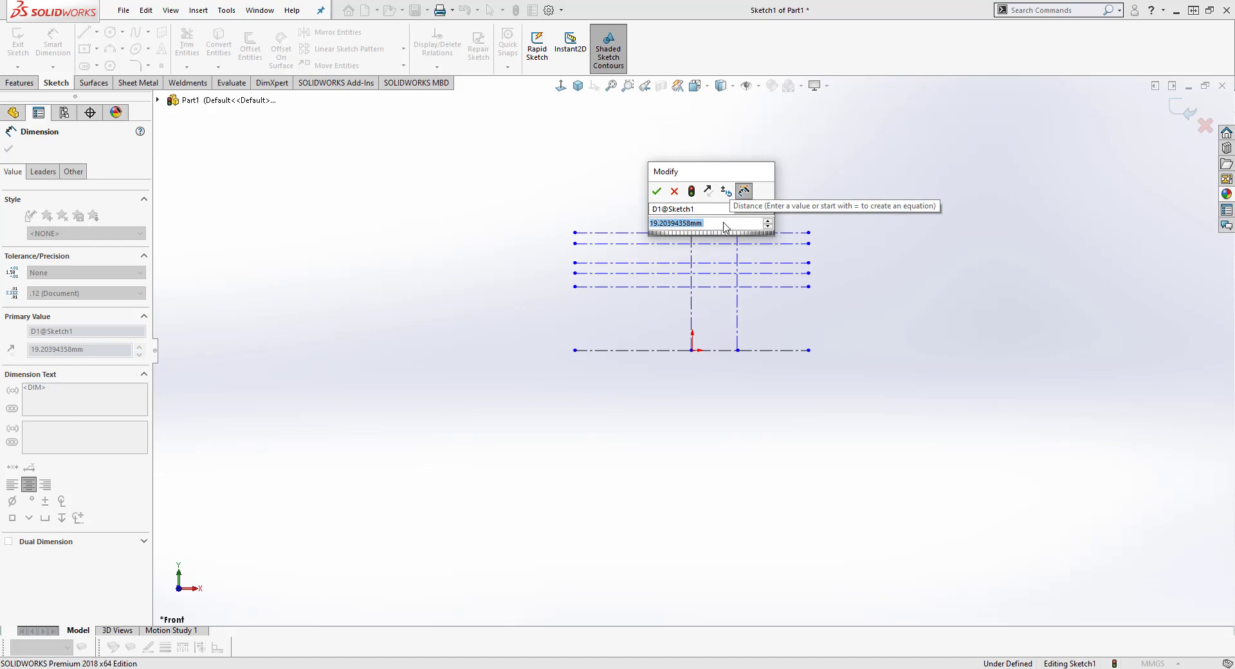
text(=)
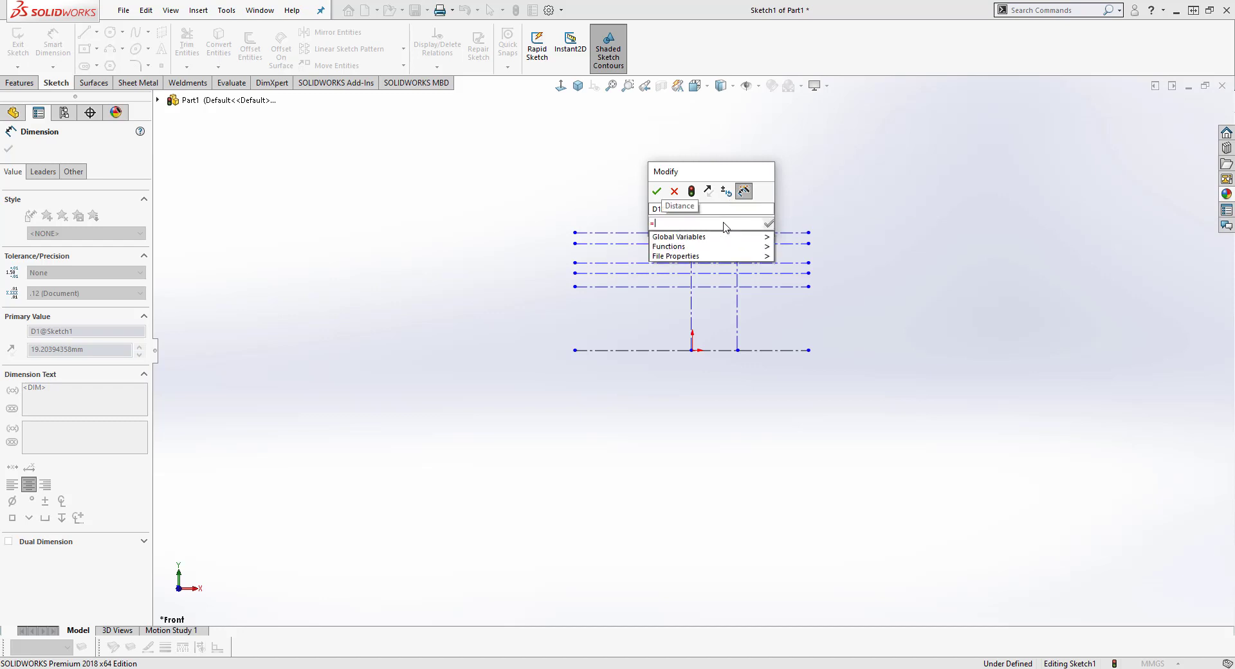
mouse_move(730, 243)
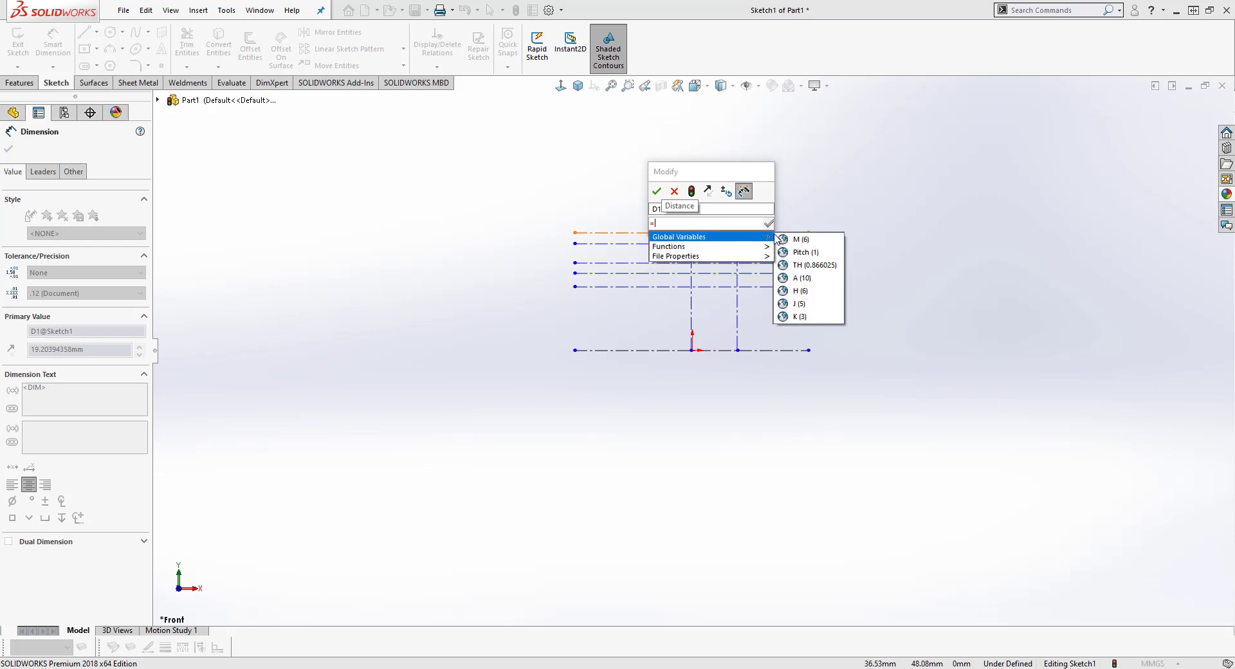
click(806, 252)
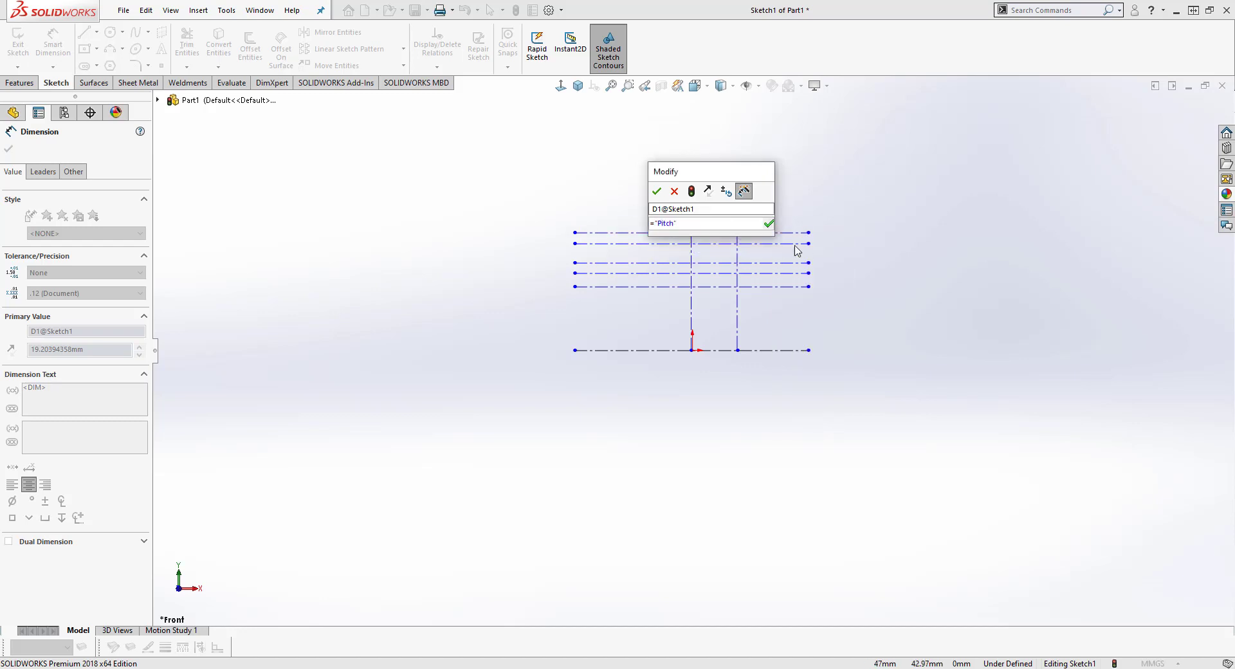
click(656, 191)
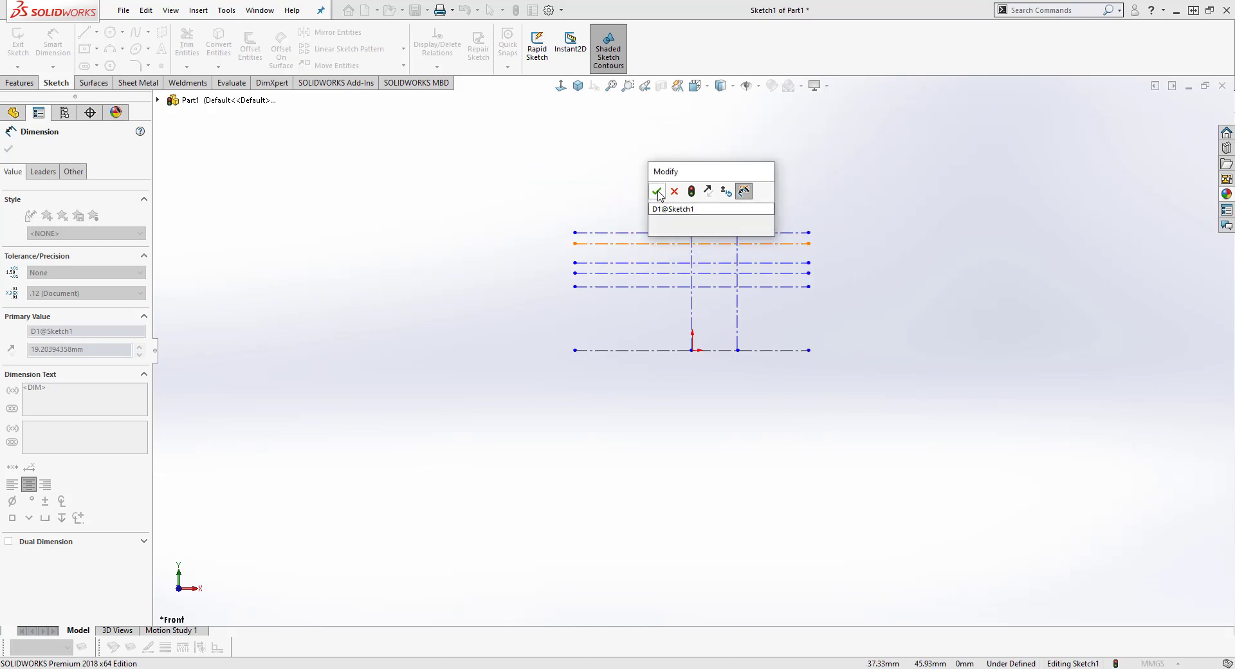
click(620, 172)
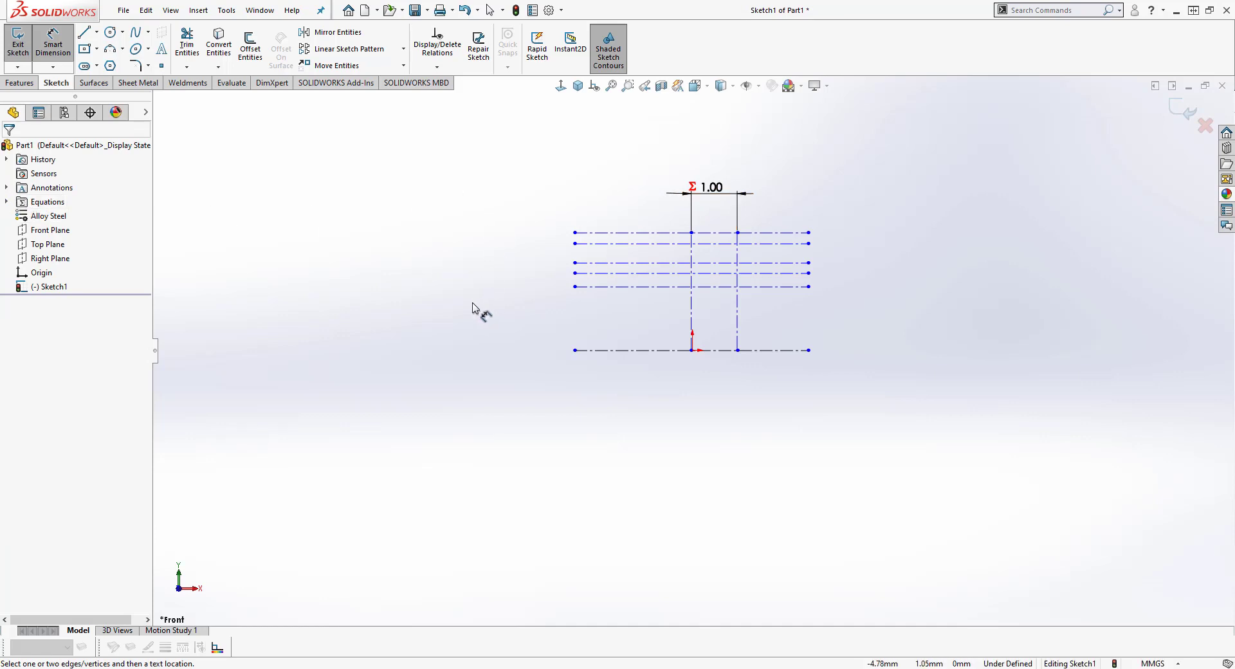
Step: Dimension the topmost centerline's endpoint as a doubled diameter about the lowest centerline and link it to the global variable M
click(594, 233)
key(Escape)
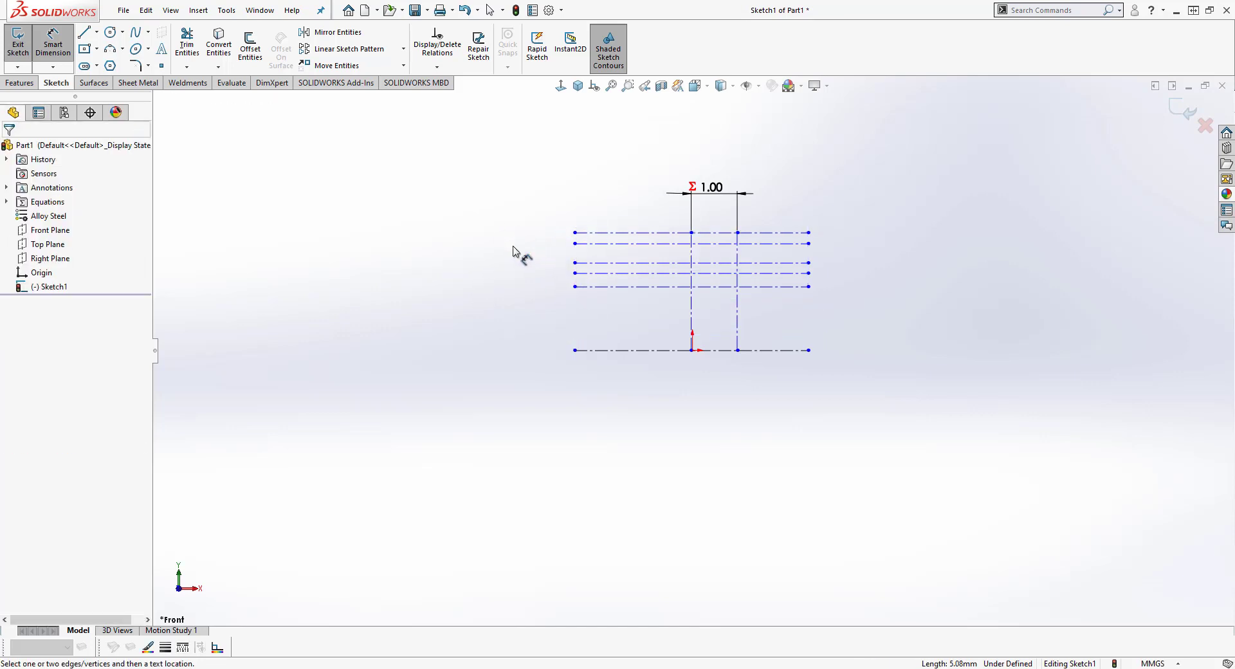
click(586, 350)
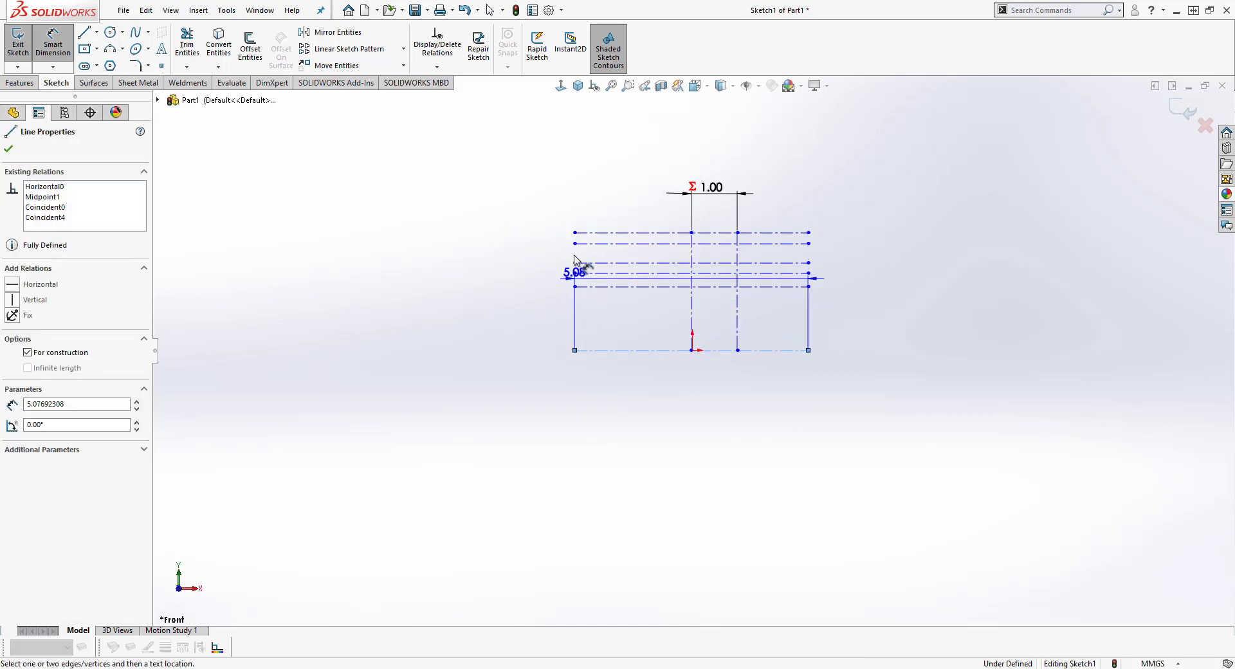
click(574, 233)
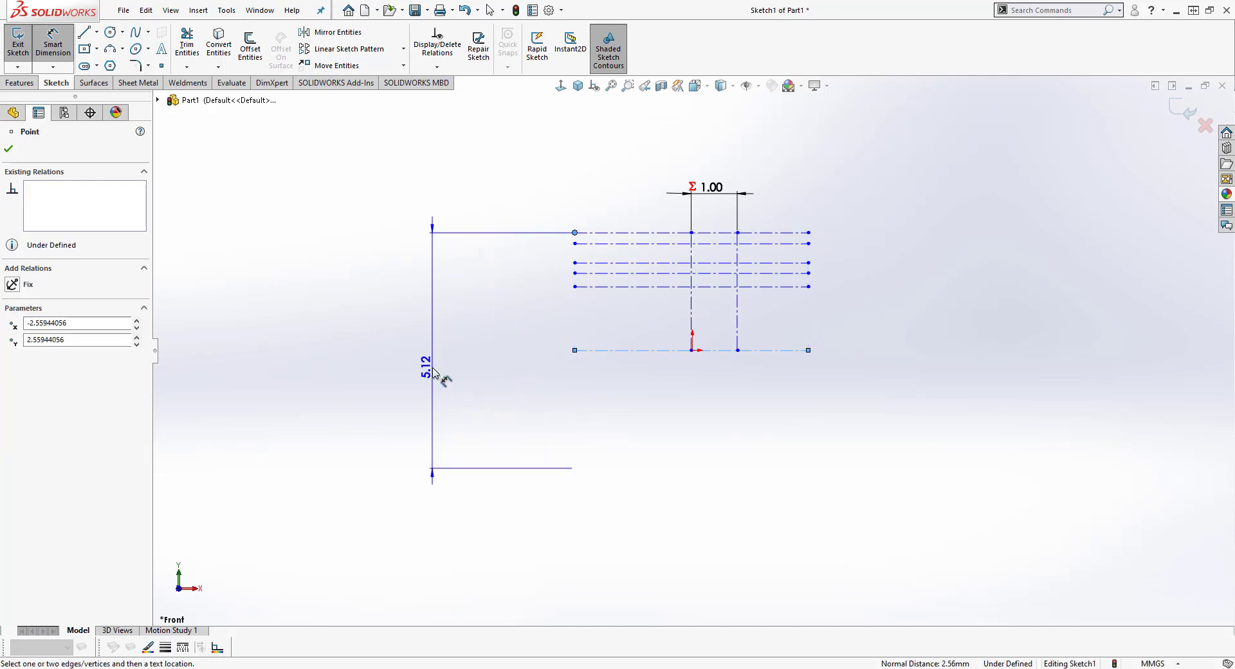
click(434, 374)
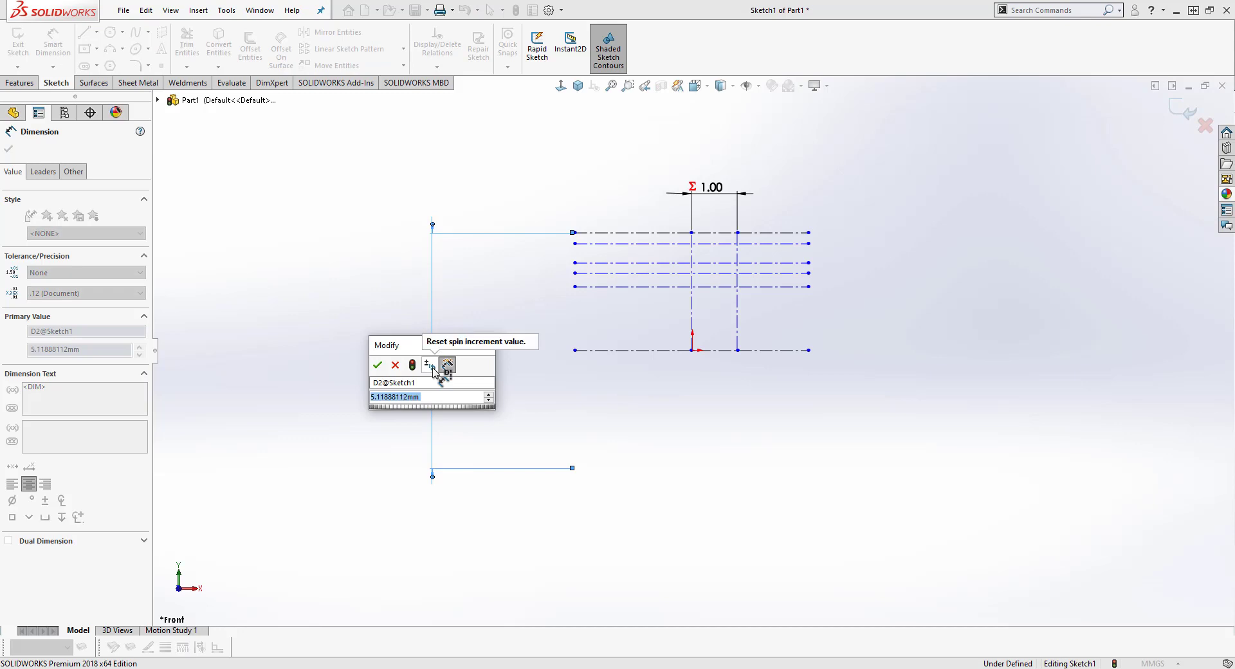
text(=)
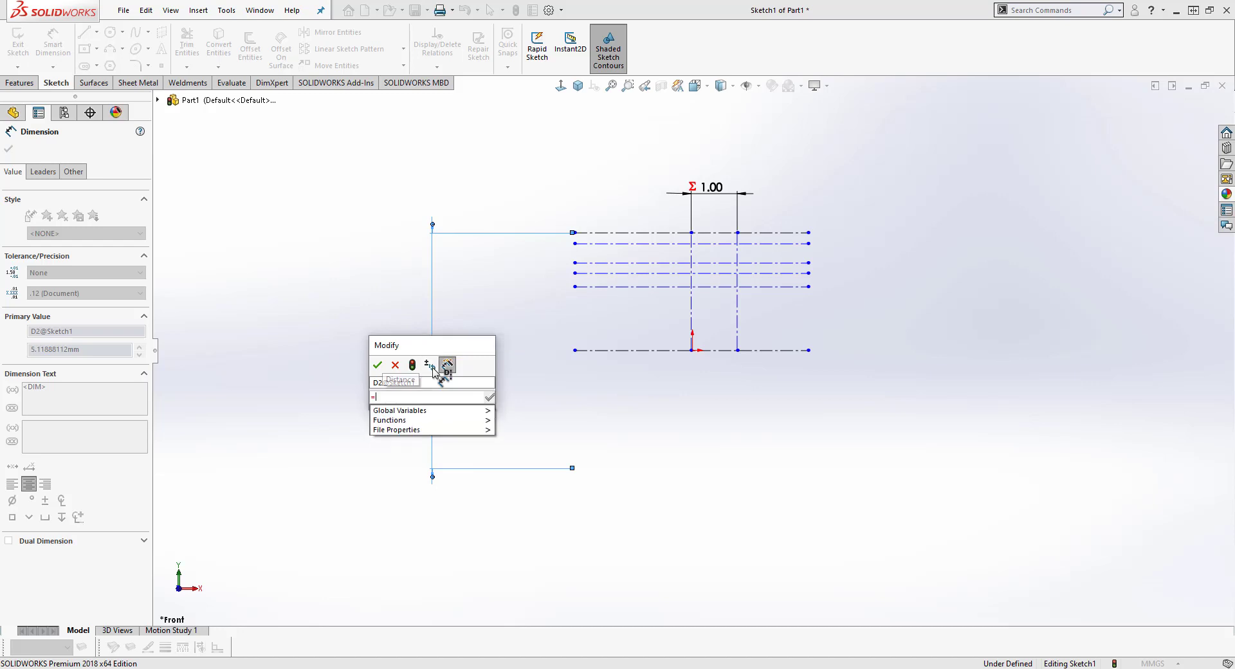
mouse_move(450, 411)
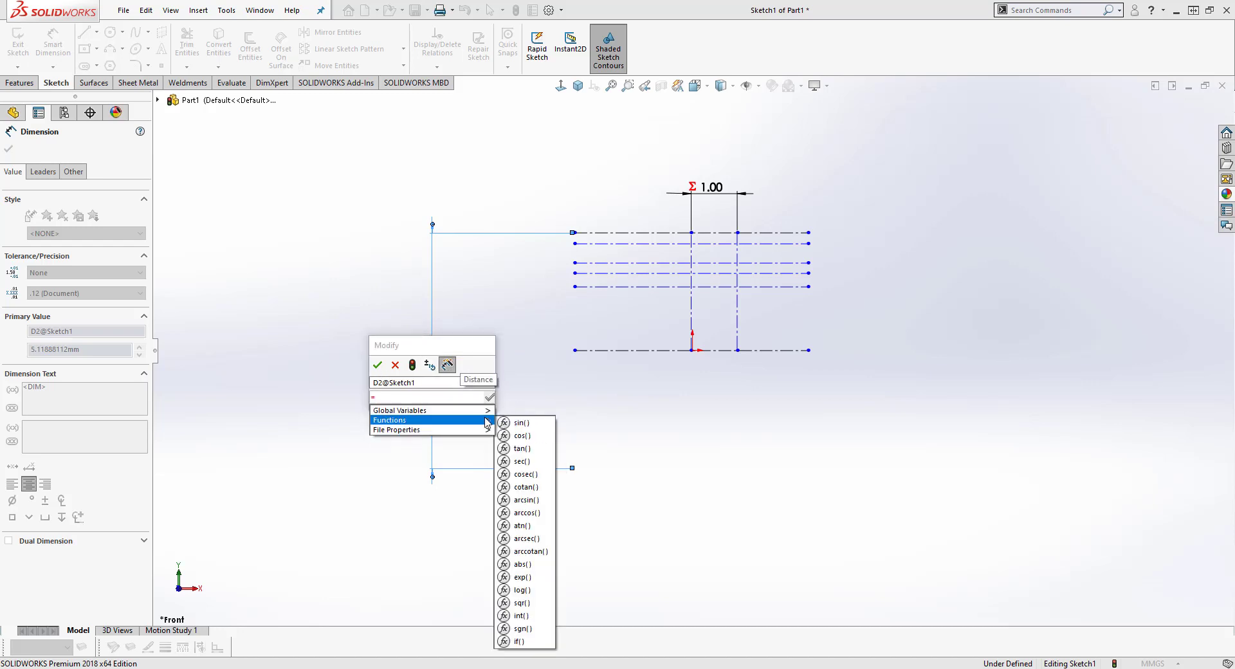
click(522, 414)
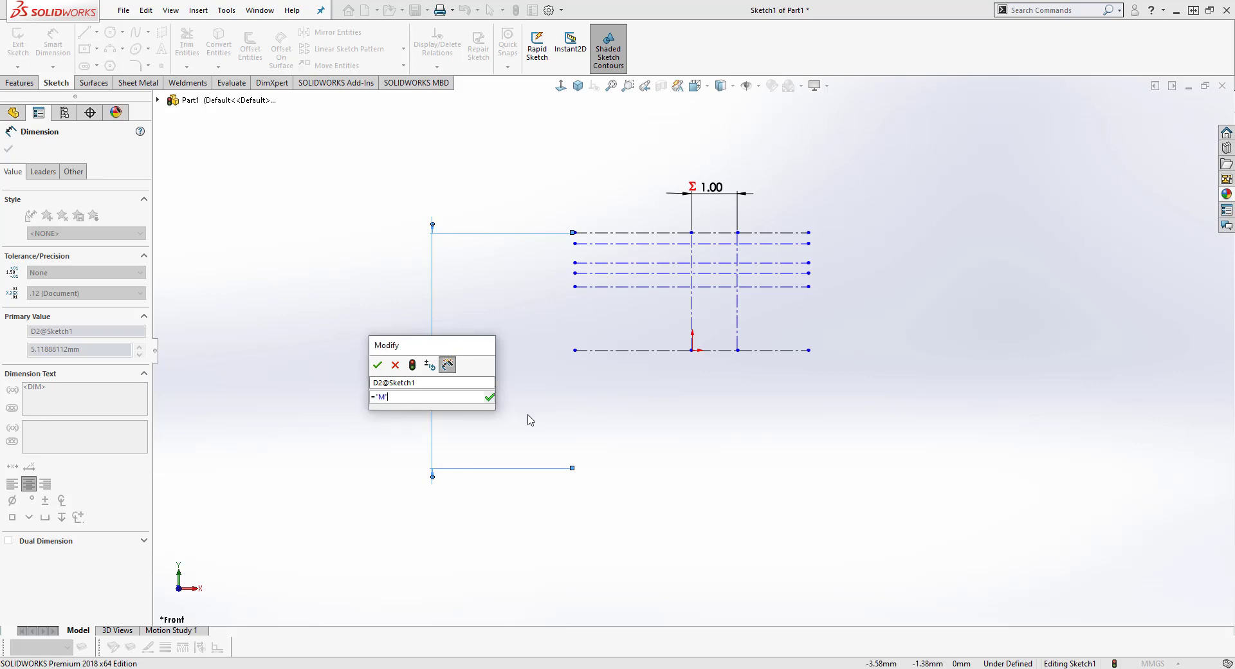
click(378, 367)
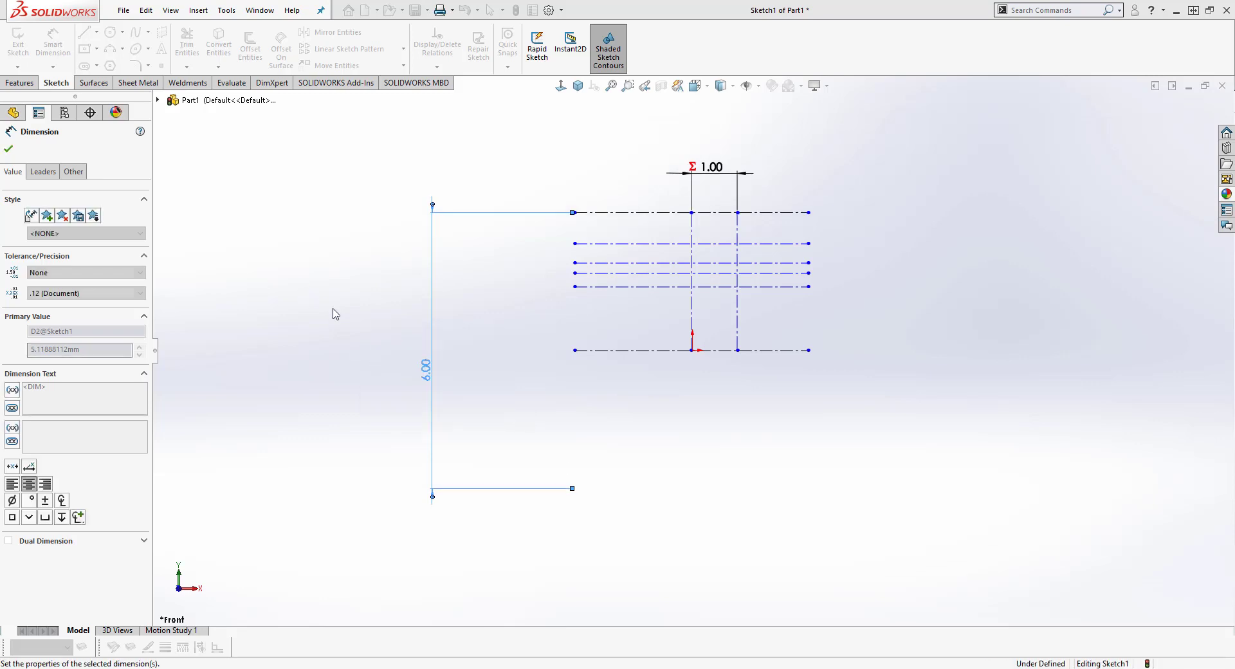
key(Escape)
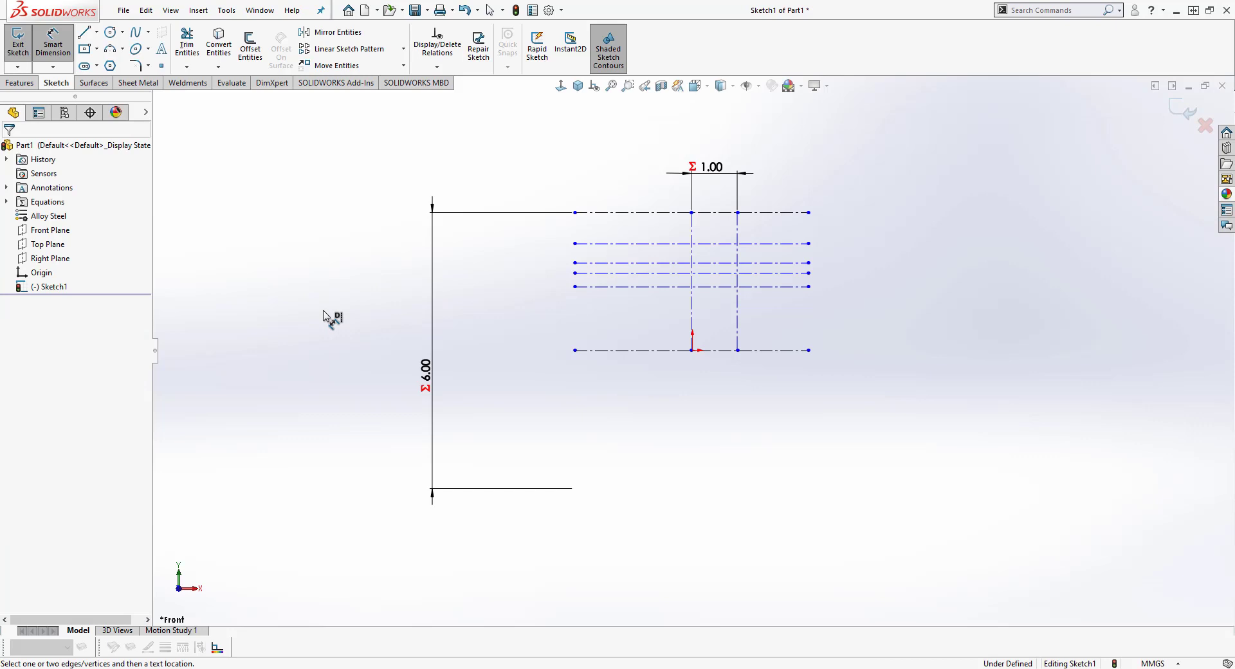
Step: Dimension the distance from the topmost centerline to the second-lowest horizontal one and link it to the global variable TH
click(594, 213)
click(591, 287)
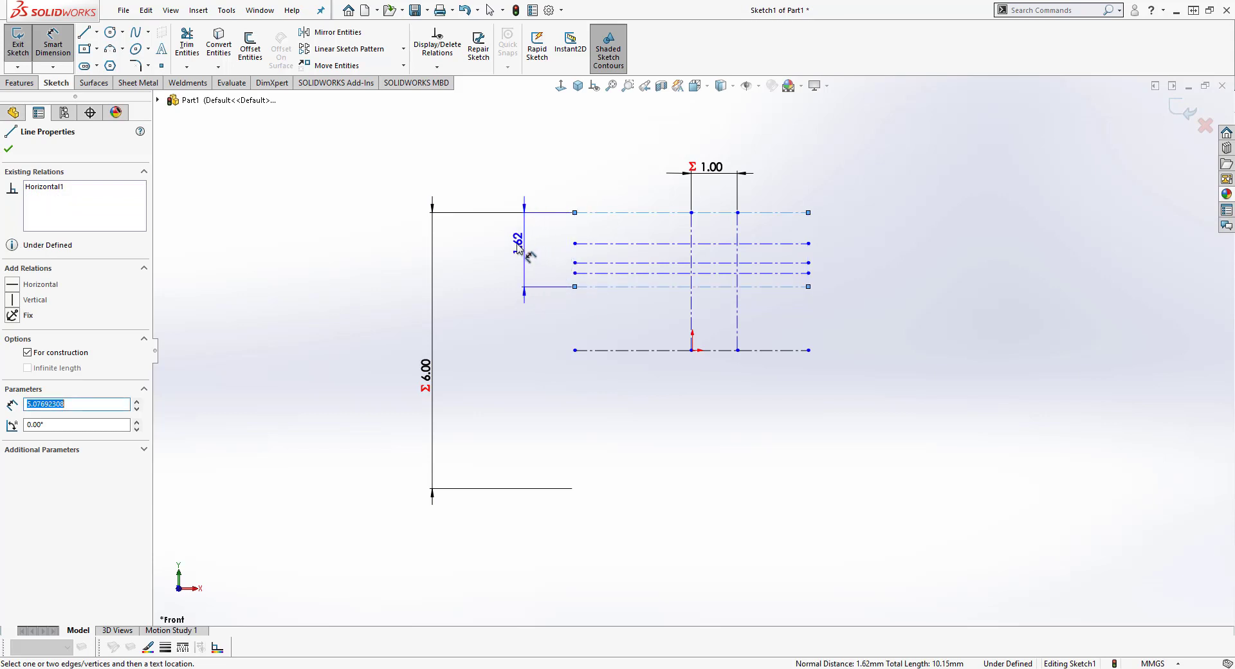
click(483, 253)
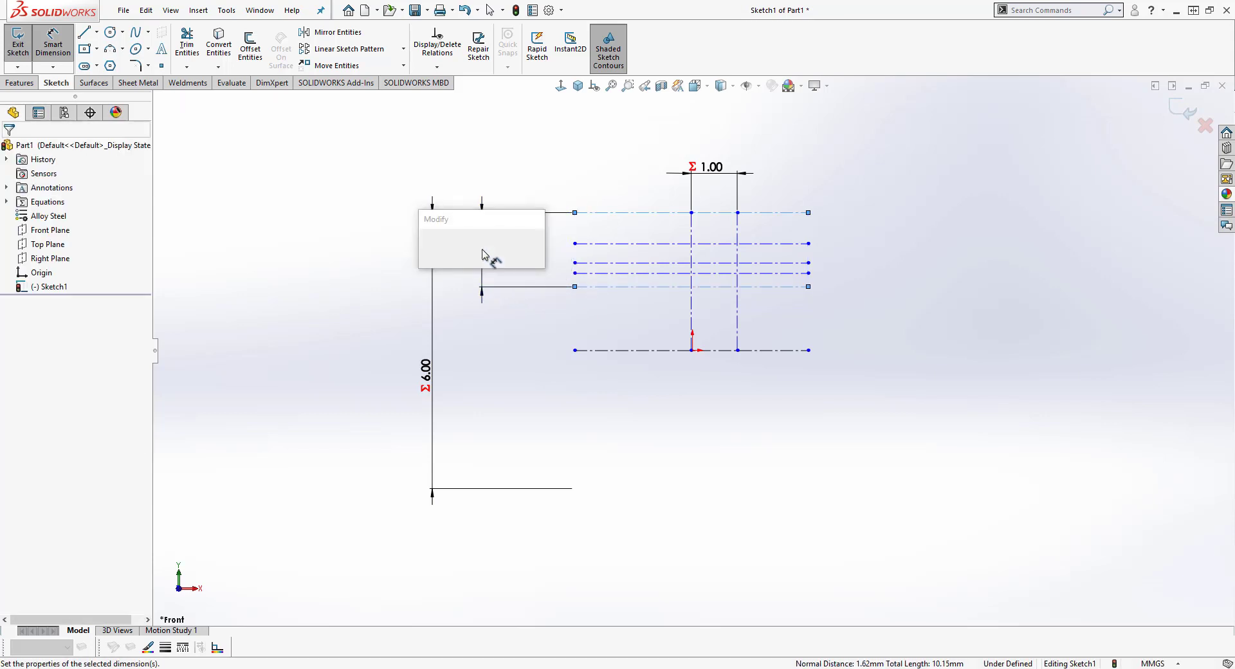
text(=)
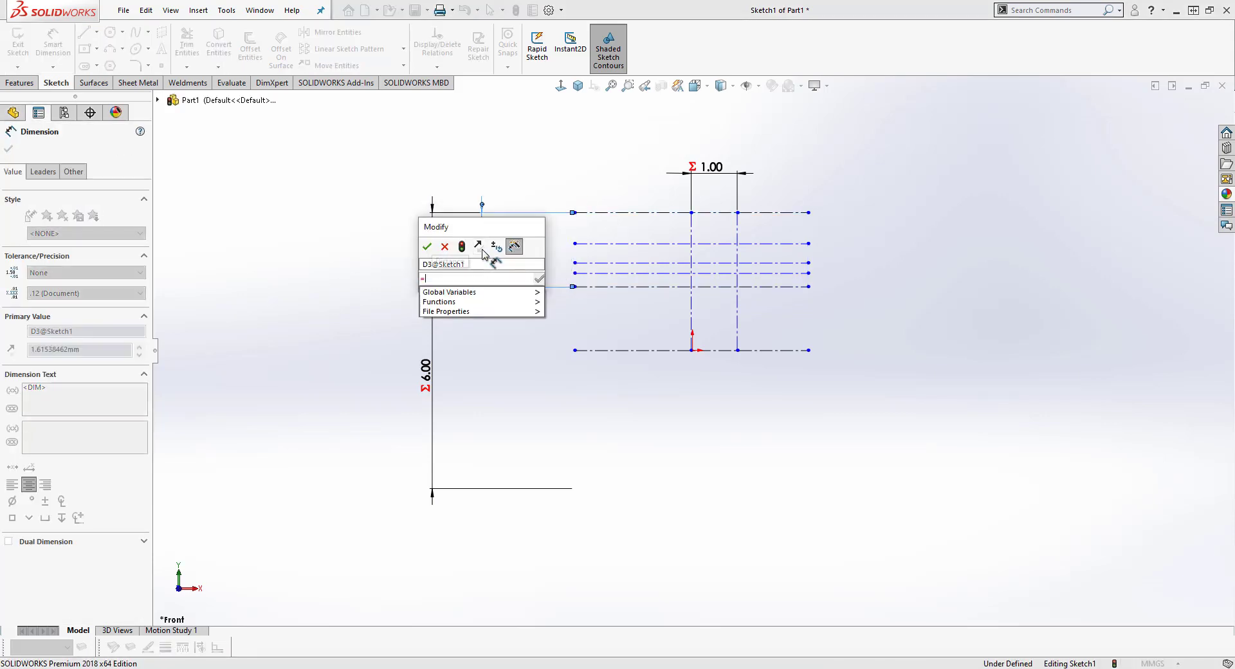
mouse_move(518, 294)
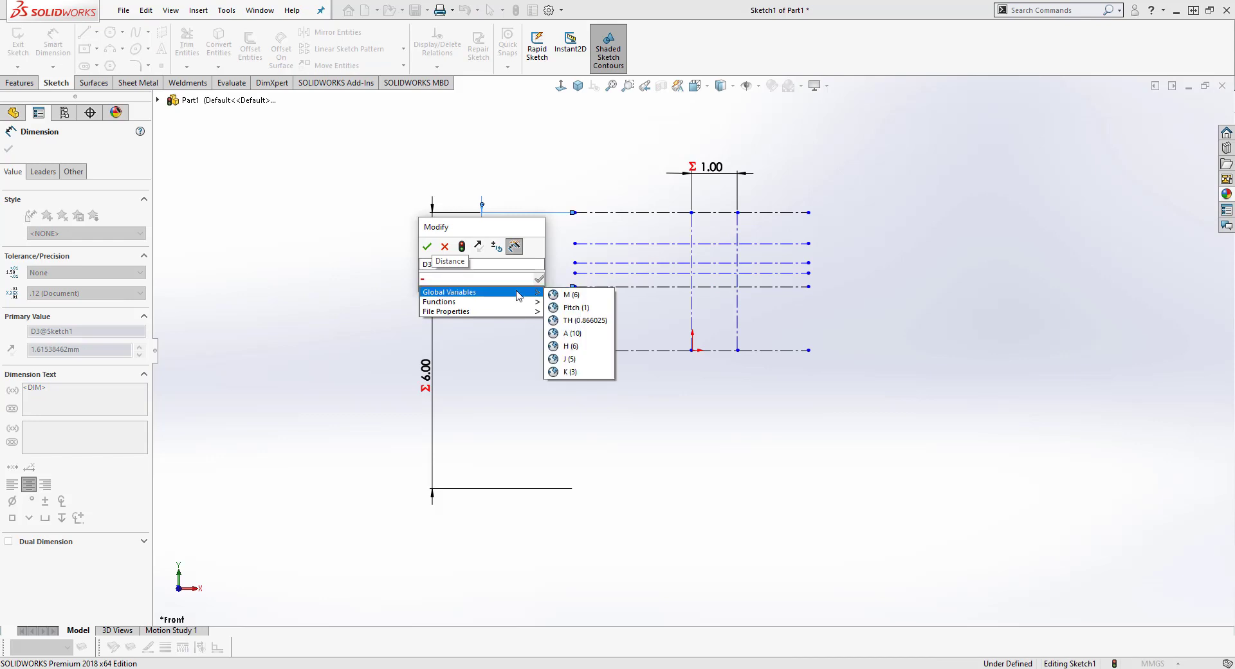
click(585, 320)
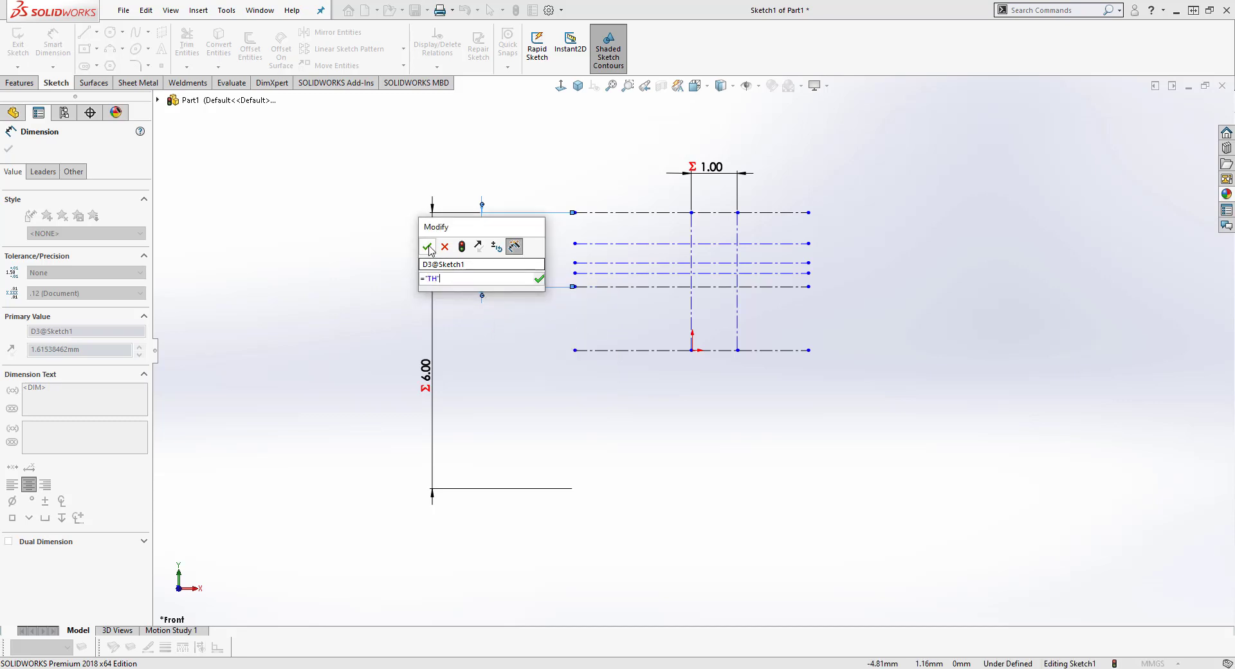
key(Return)
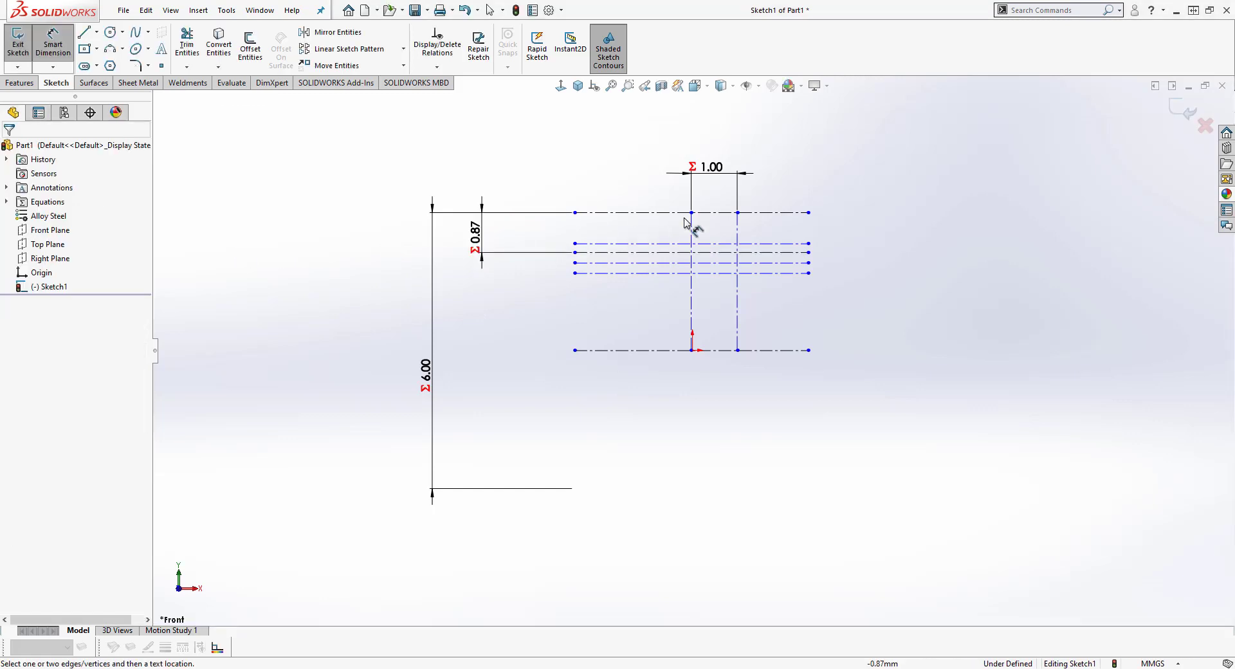
scroll(680, 220, down, 5)
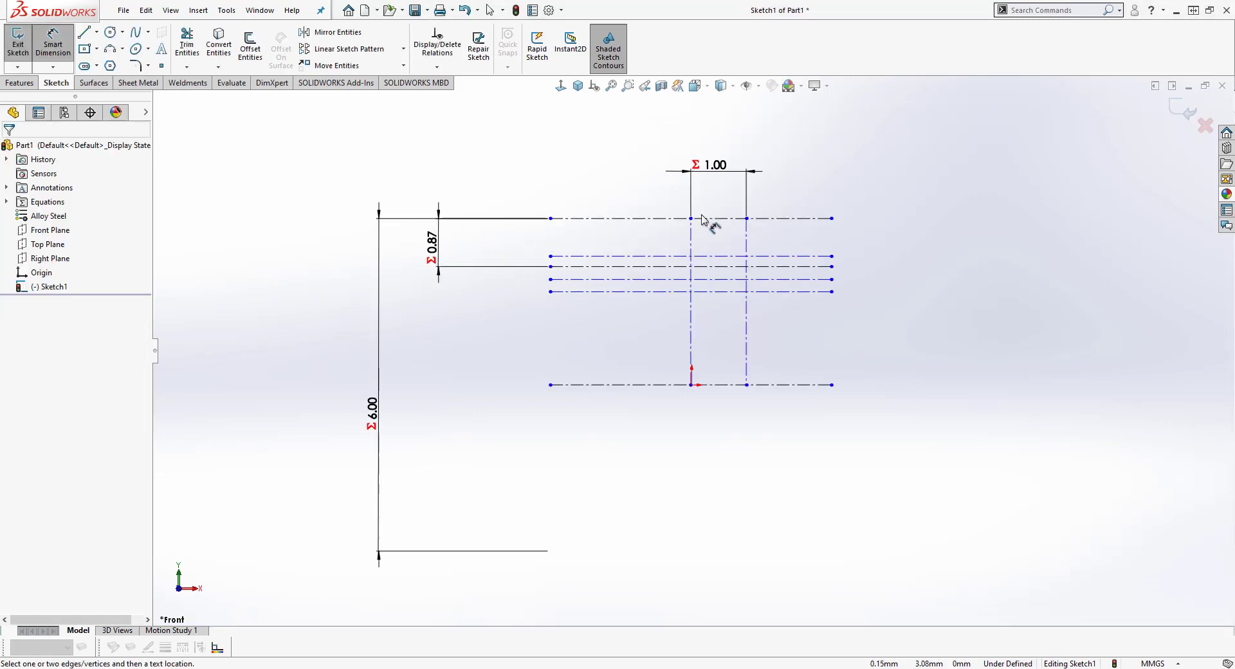
right_click(441, 176)
click(492, 175)
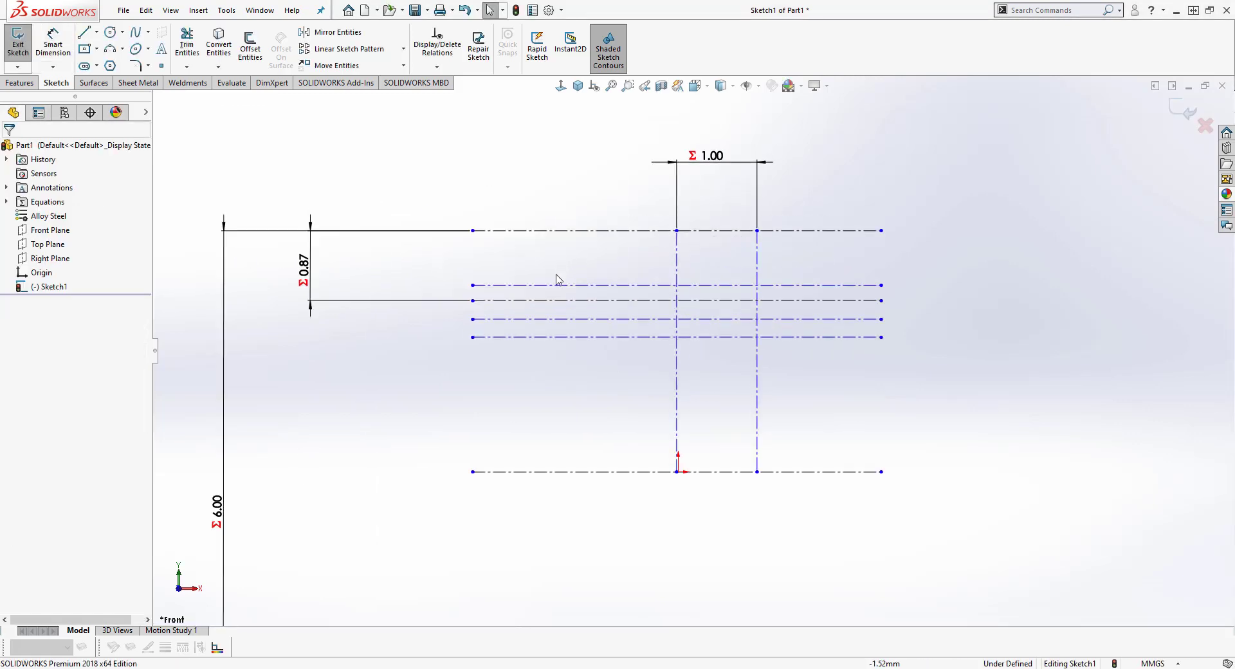
Step: Move the three undimensioned horizontal centerlines so they are spread between the topmost centerline and the one dimensioned with TH
drag(562, 284, 566, 251)
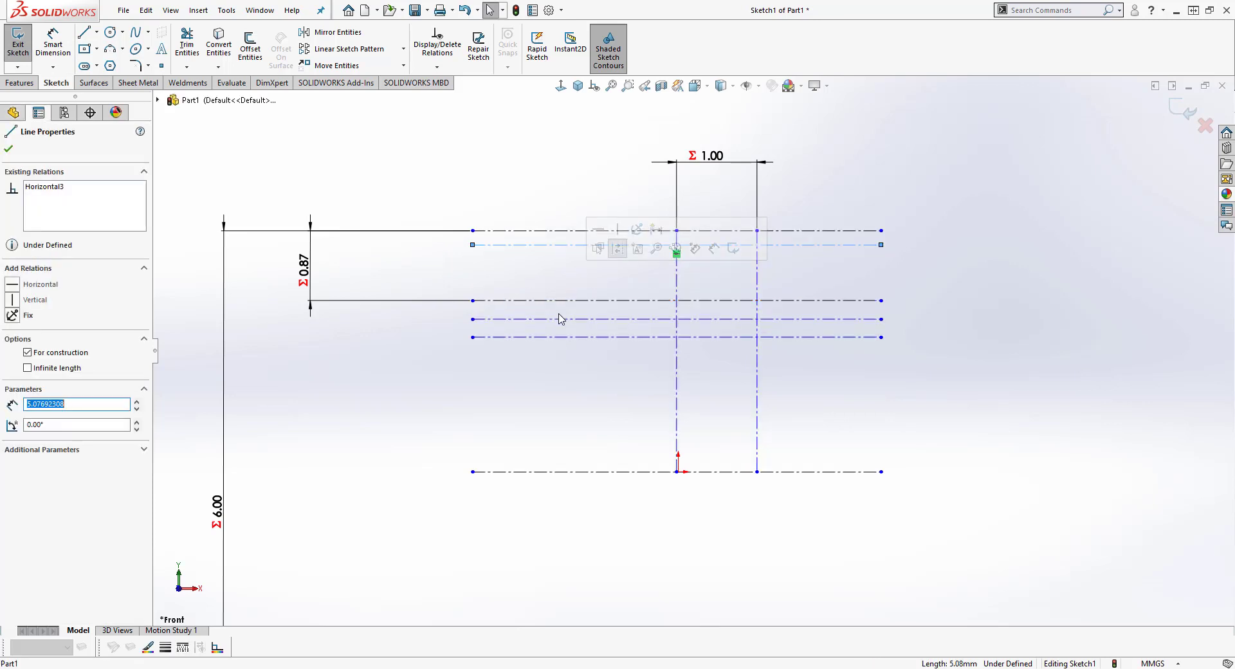
drag(559, 327, 557, 273)
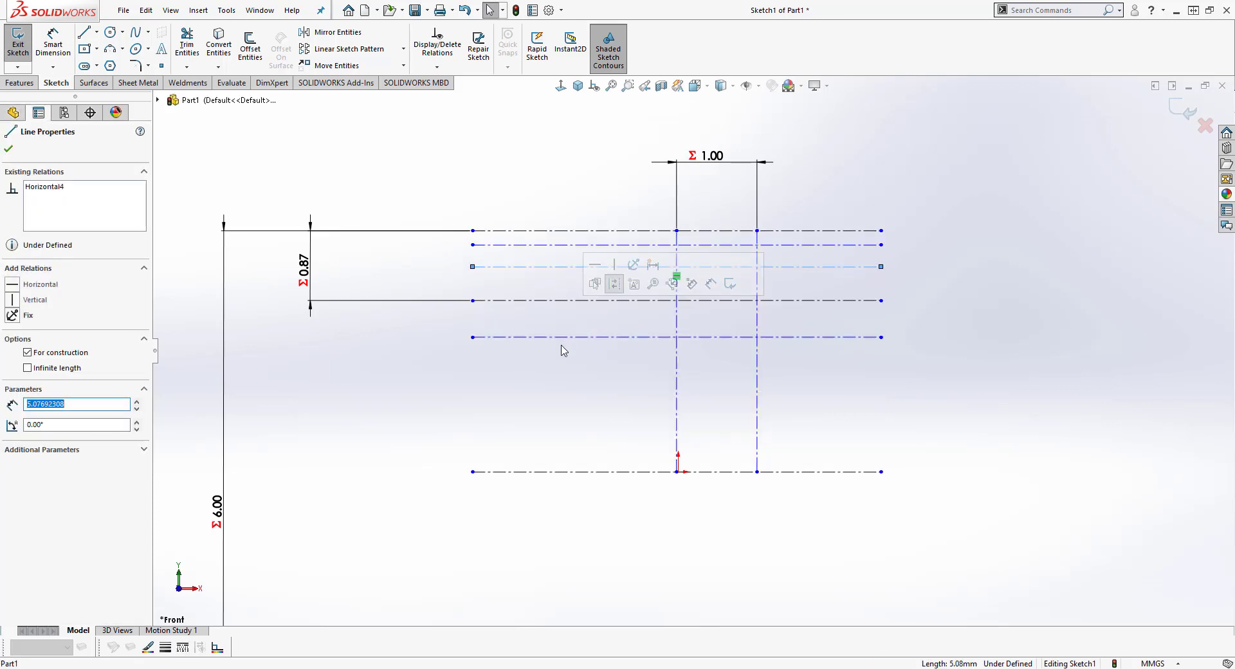
drag(559, 337, 556, 281)
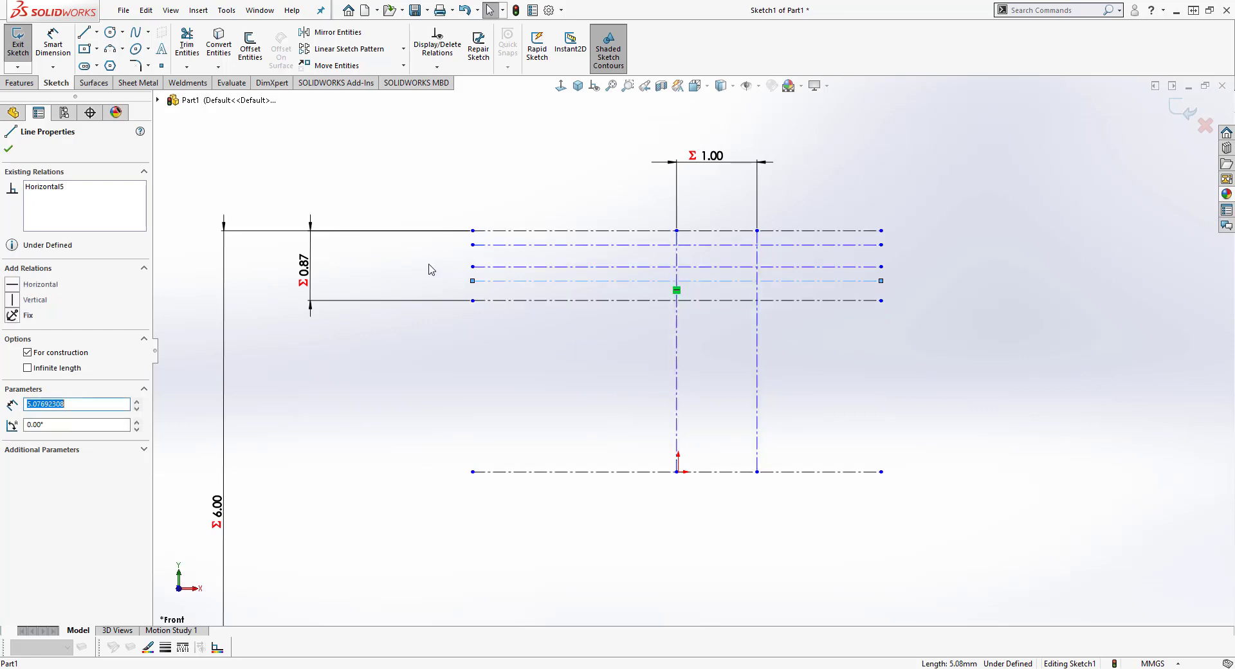
click(426, 264)
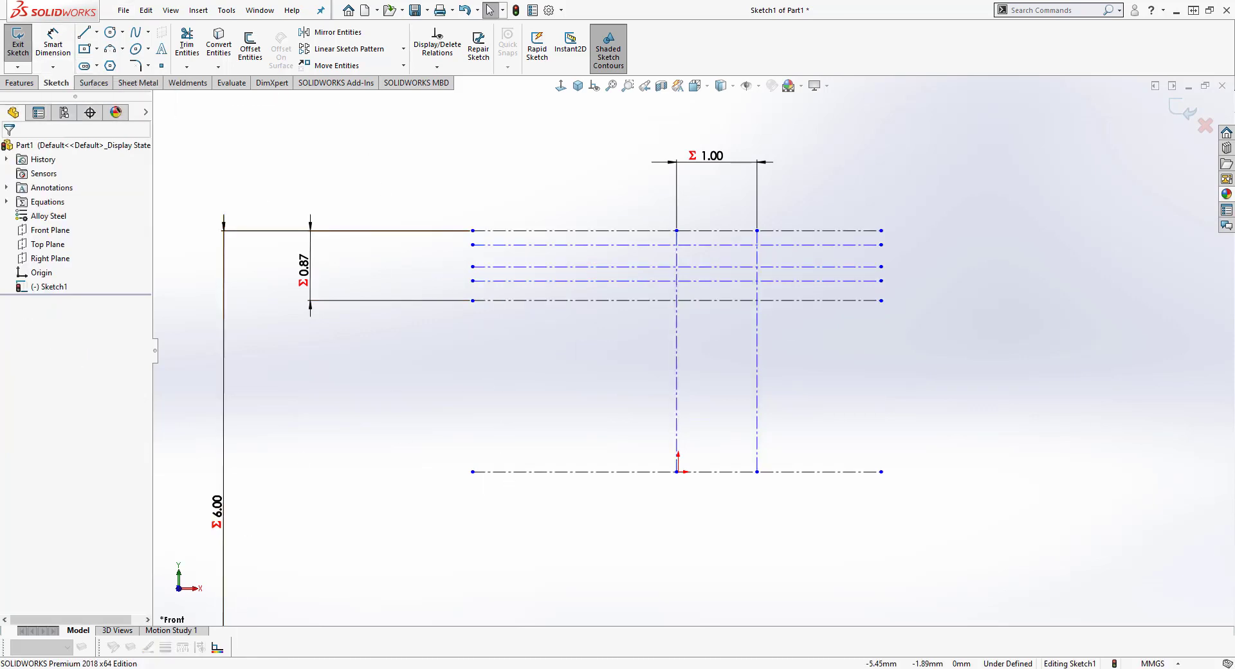
Step: Check the ISO thread profile diagram on Wikipedia in the browser and dimension the gap between the sketch's two topmost horizontal centerlines as TH/8
click(202, 668)
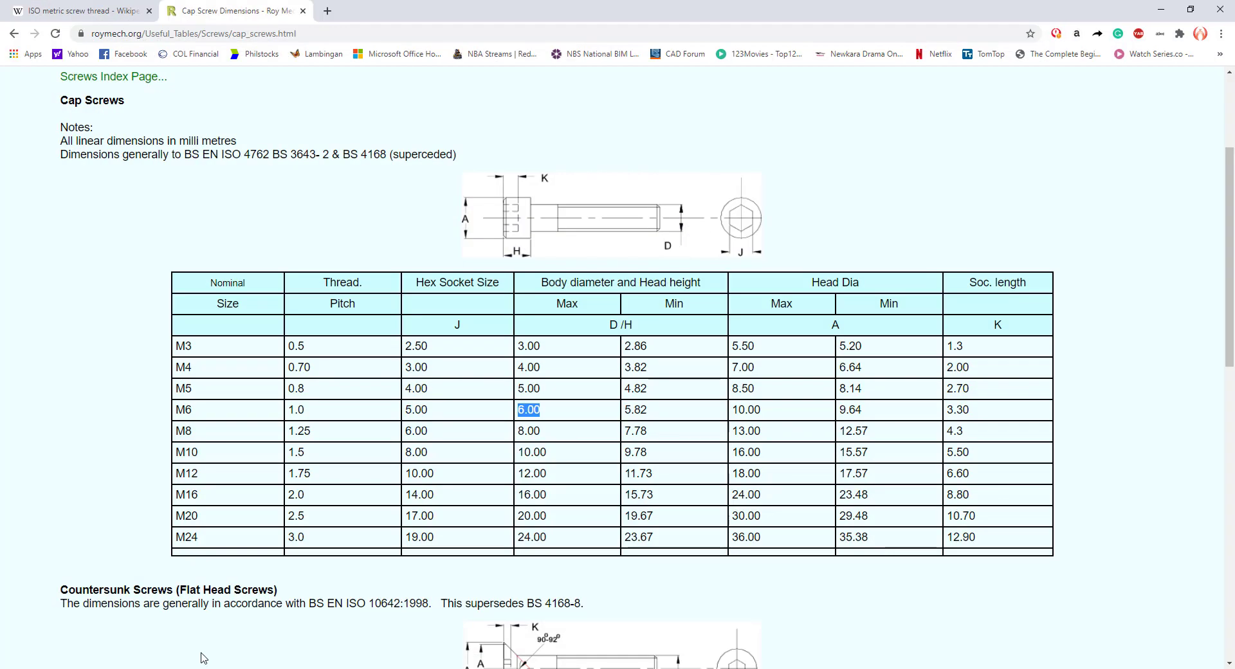
click(96, 11)
click(1101, 367)
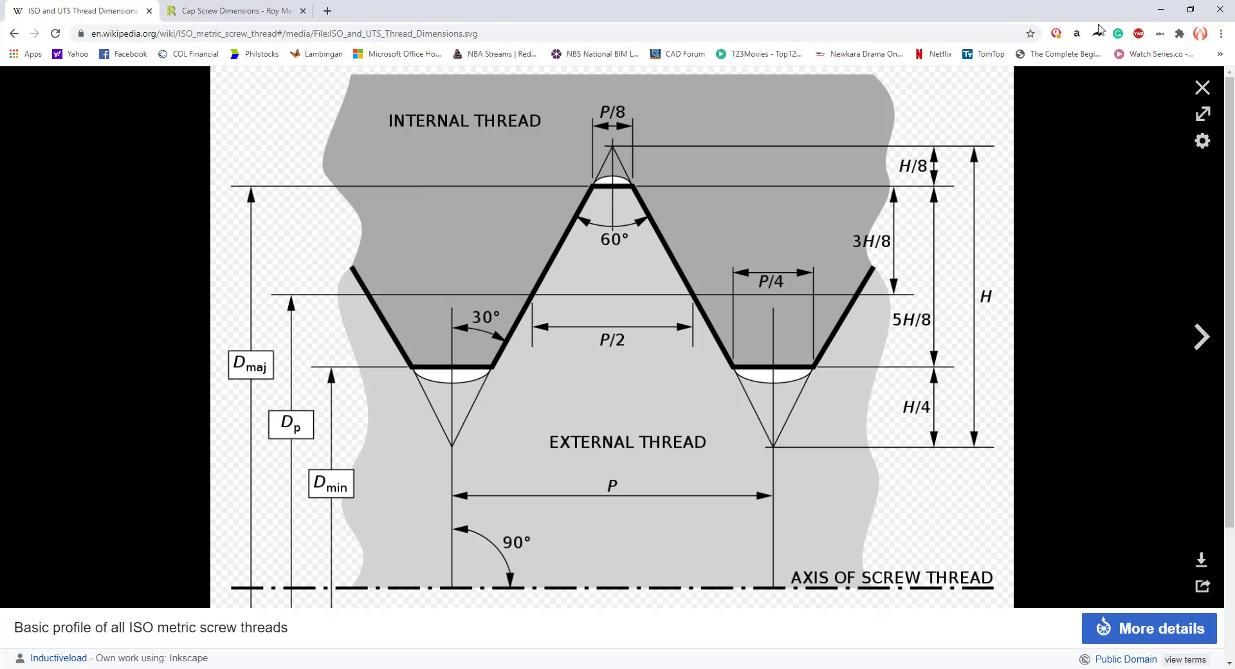
click(1164, 11)
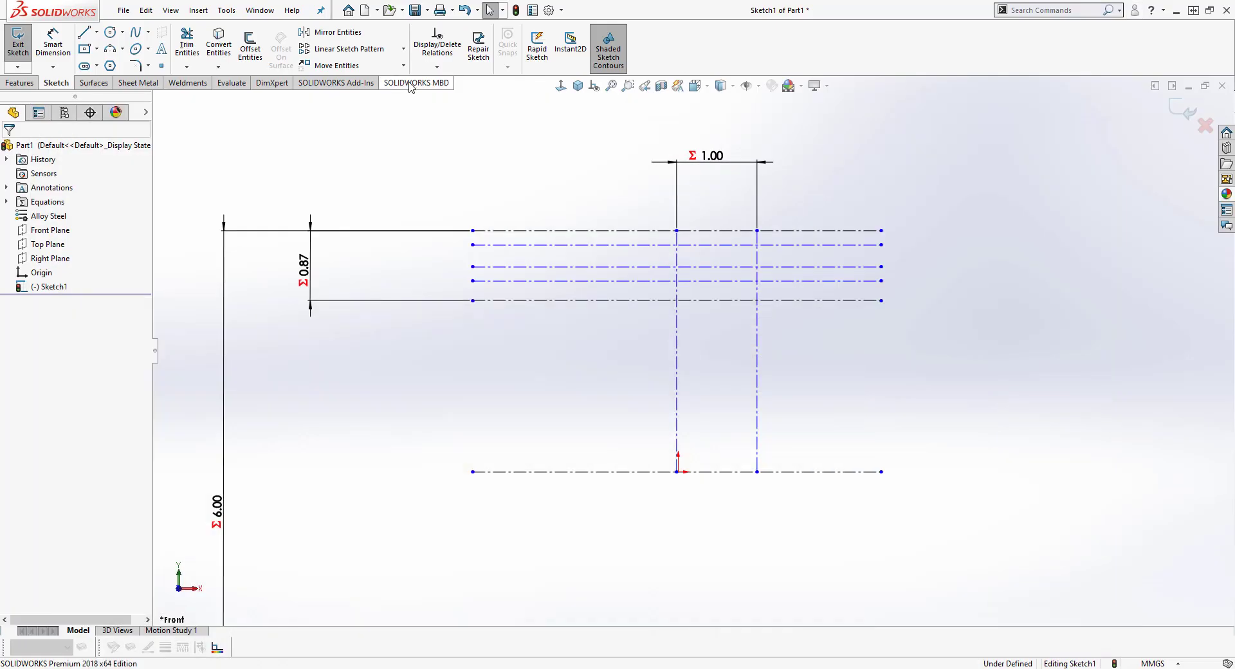
click(67, 43)
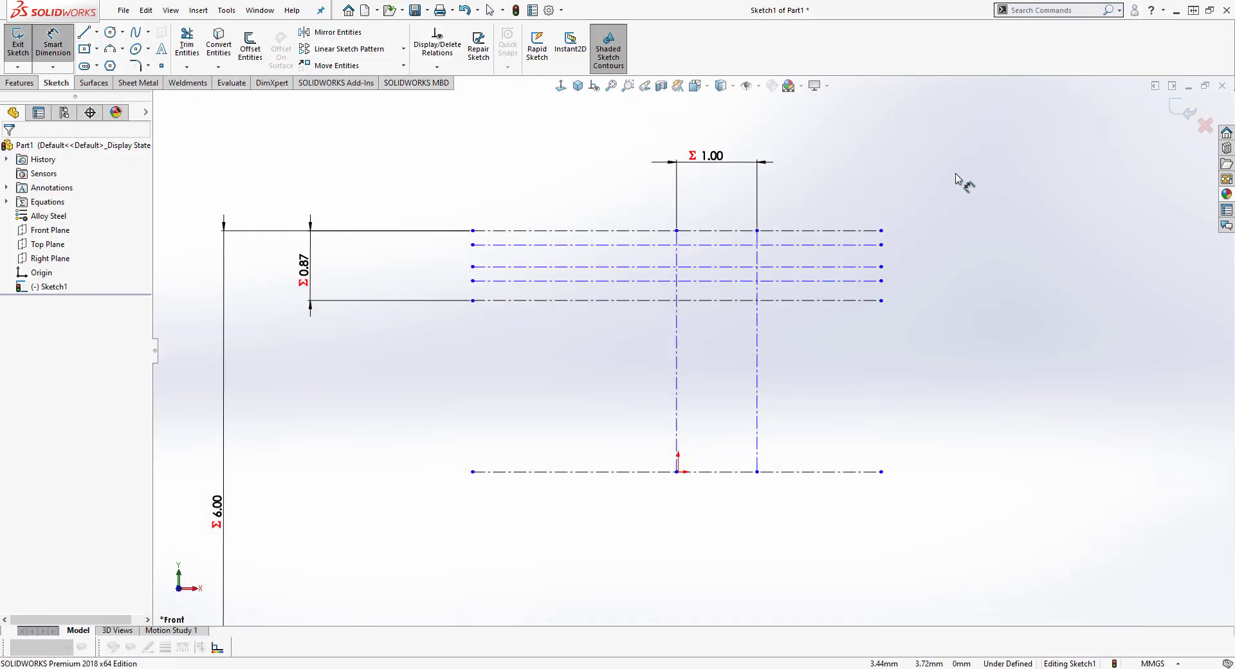
click(836, 232)
click(865, 245)
click(942, 196)
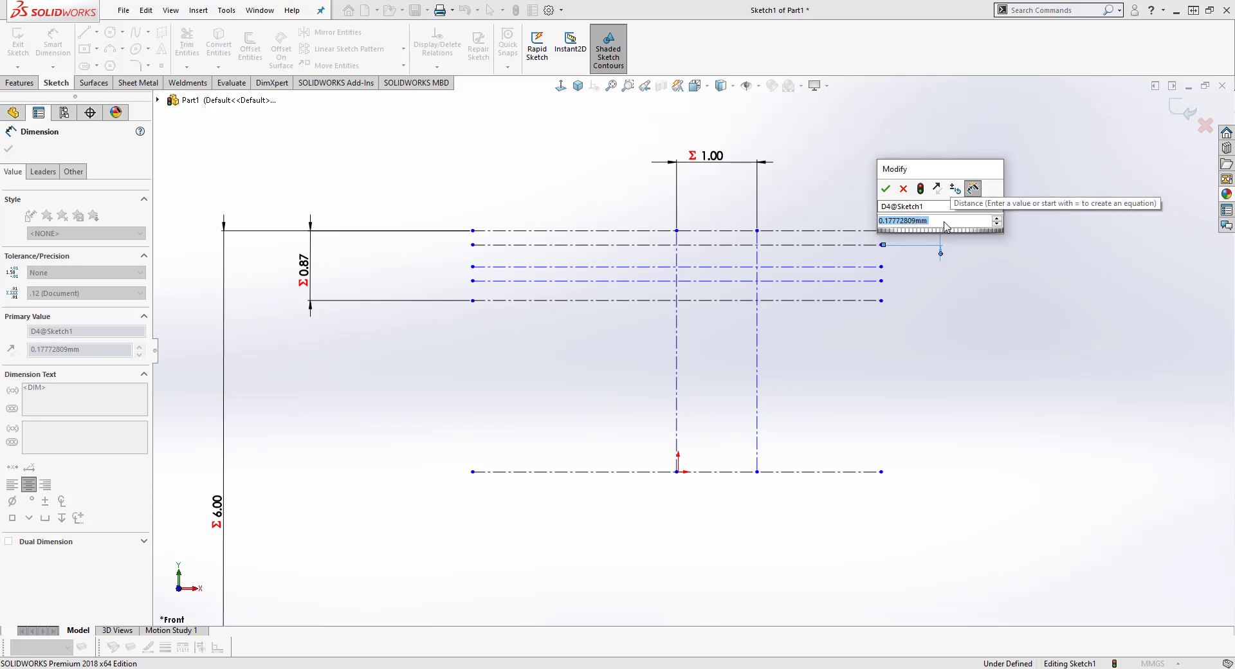
text(=)
mouse_move(948, 235)
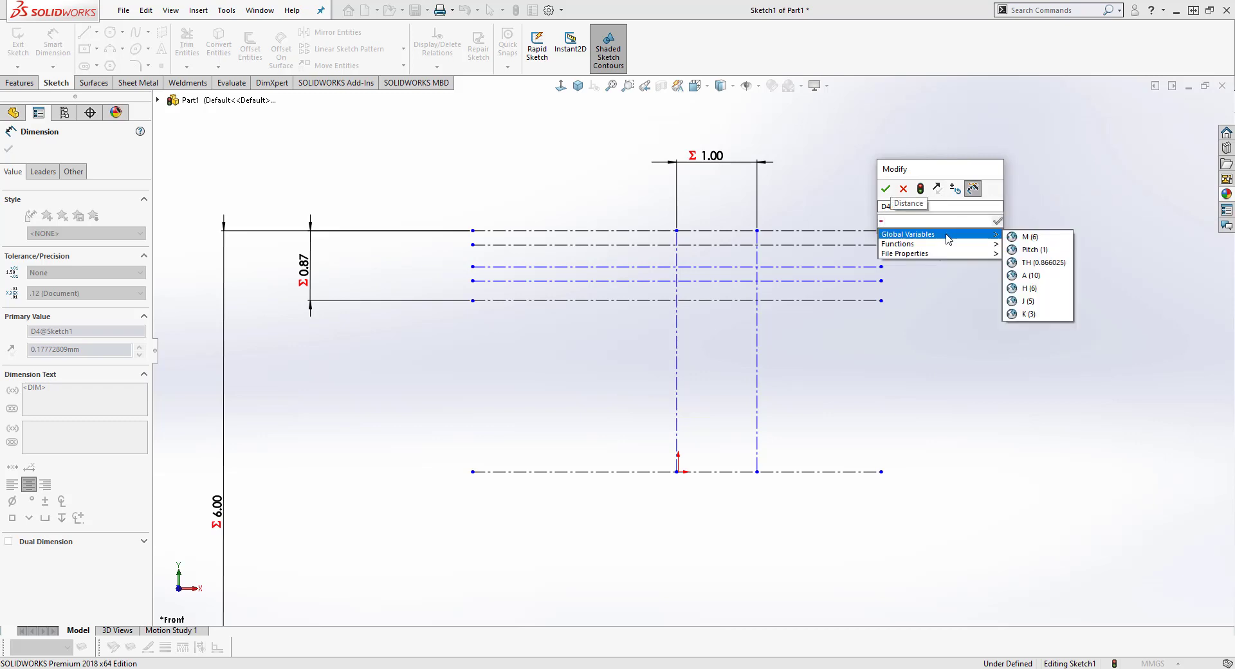
click(1041, 263)
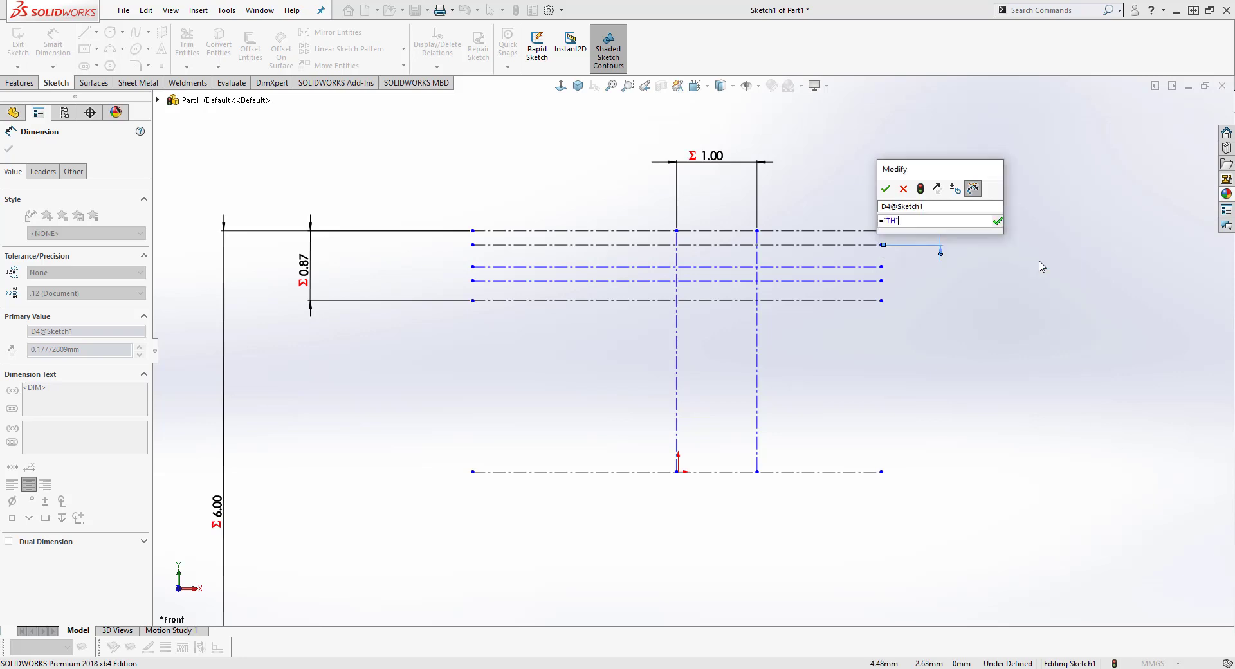
text(/)
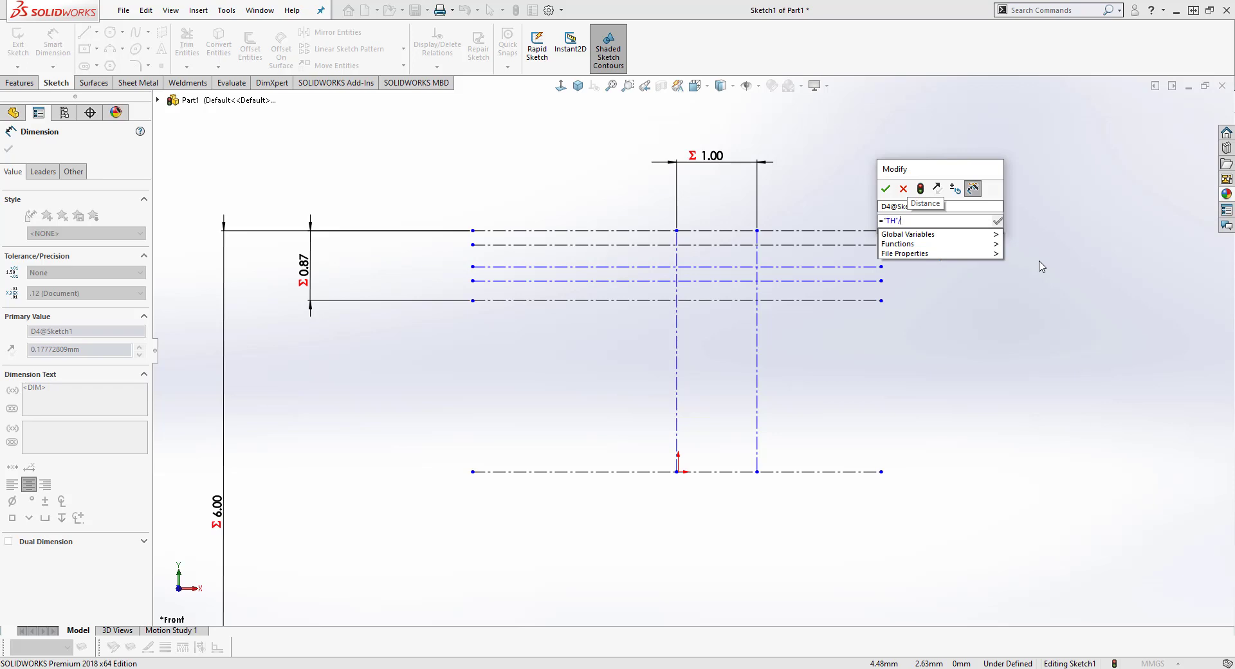
text(8)
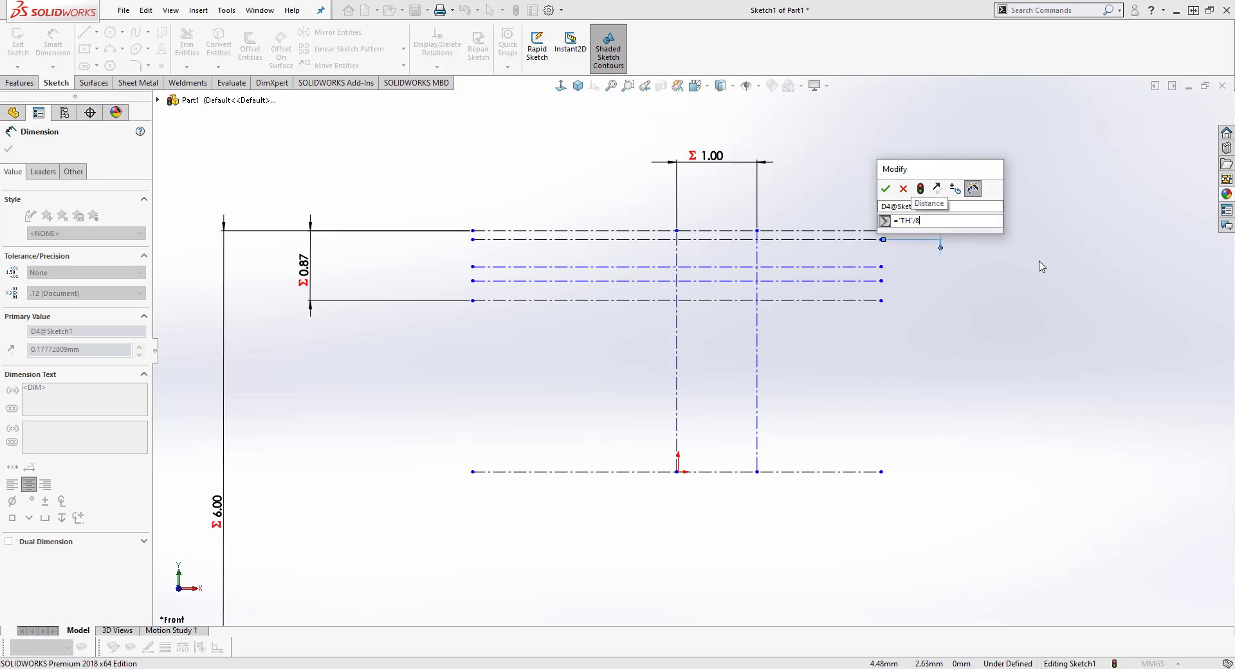
click(887, 189)
click(965, 376)
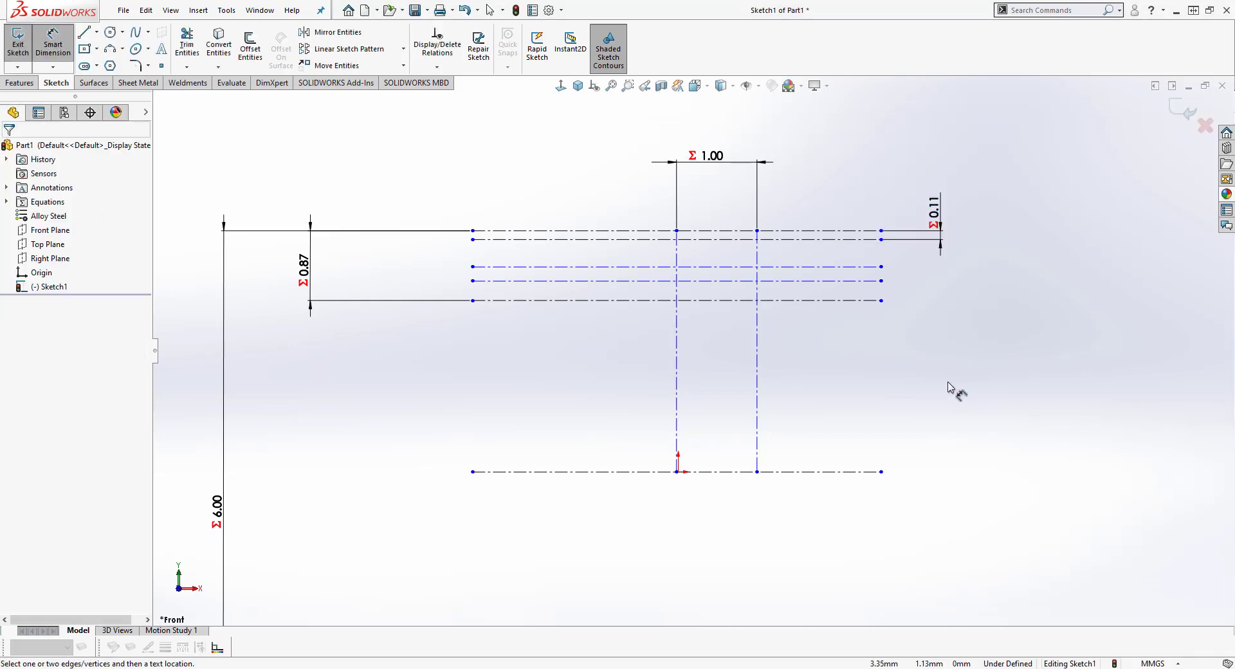
Step: Dimension the gap between the second-lowest horizontal centerline and the one directly above it as TH/4
click(861, 281)
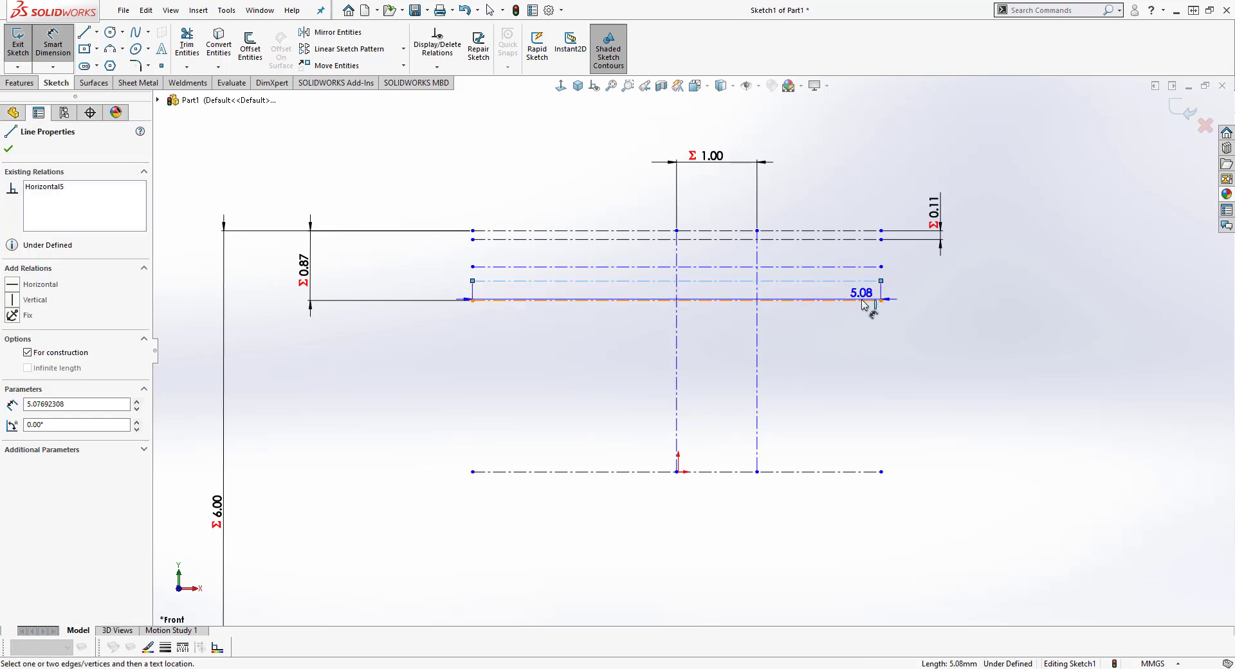
click(863, 300)
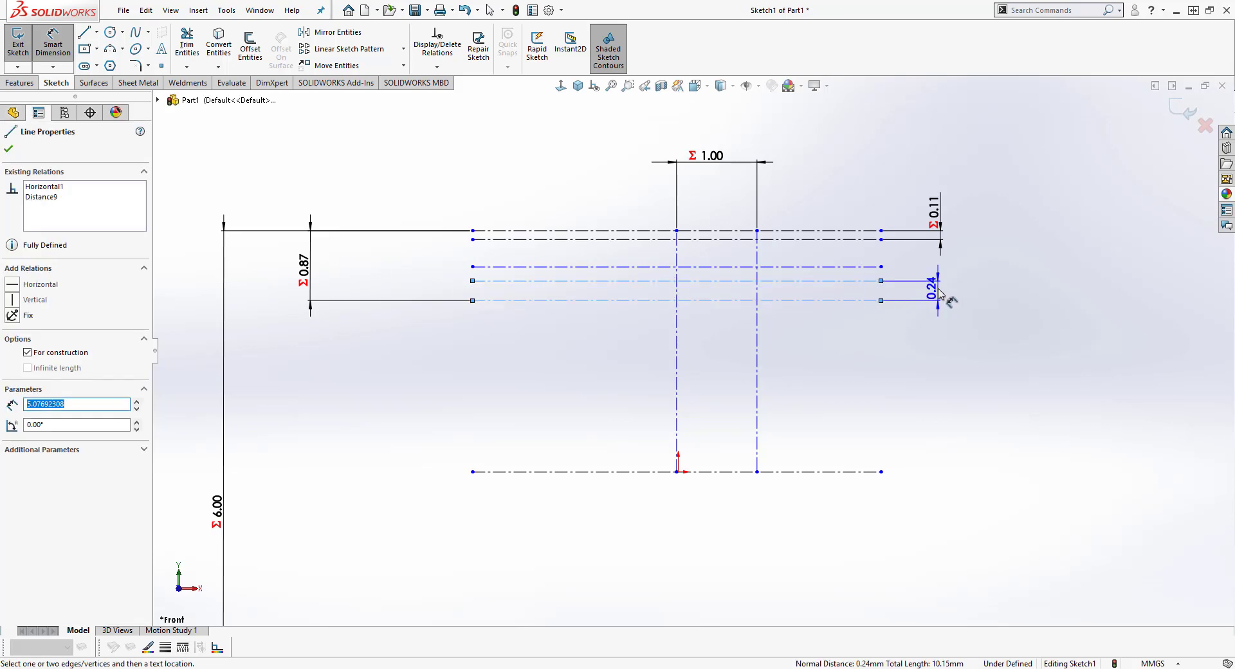
click(941, 325)
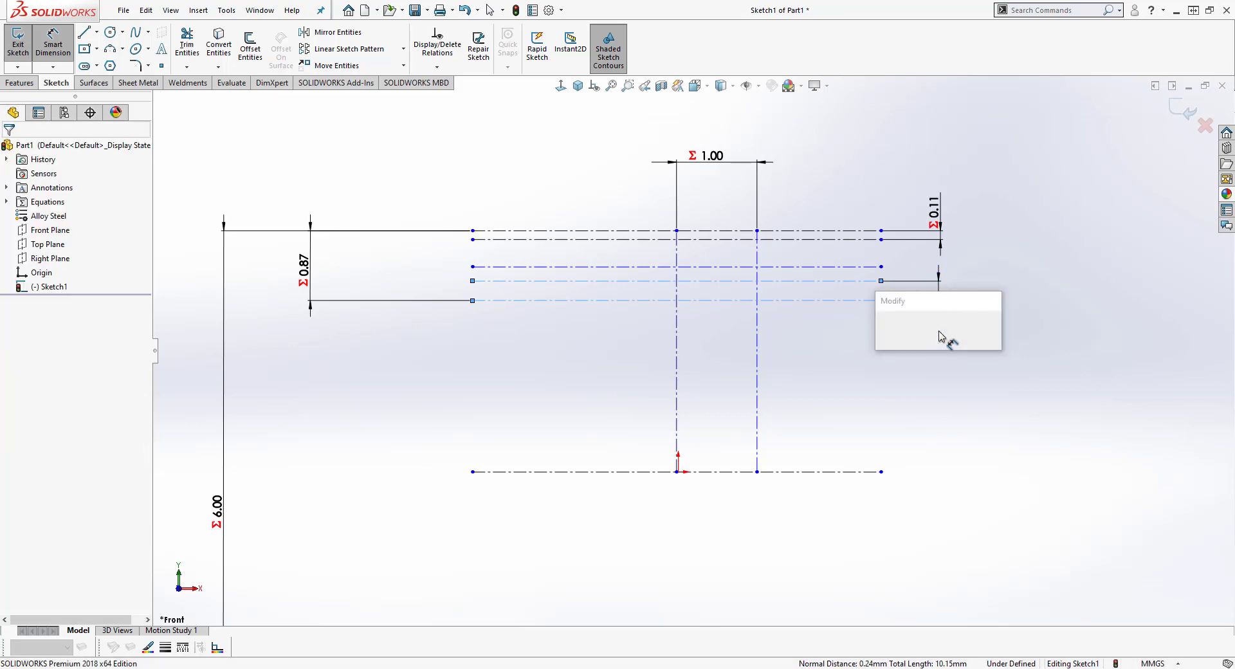
text(=)
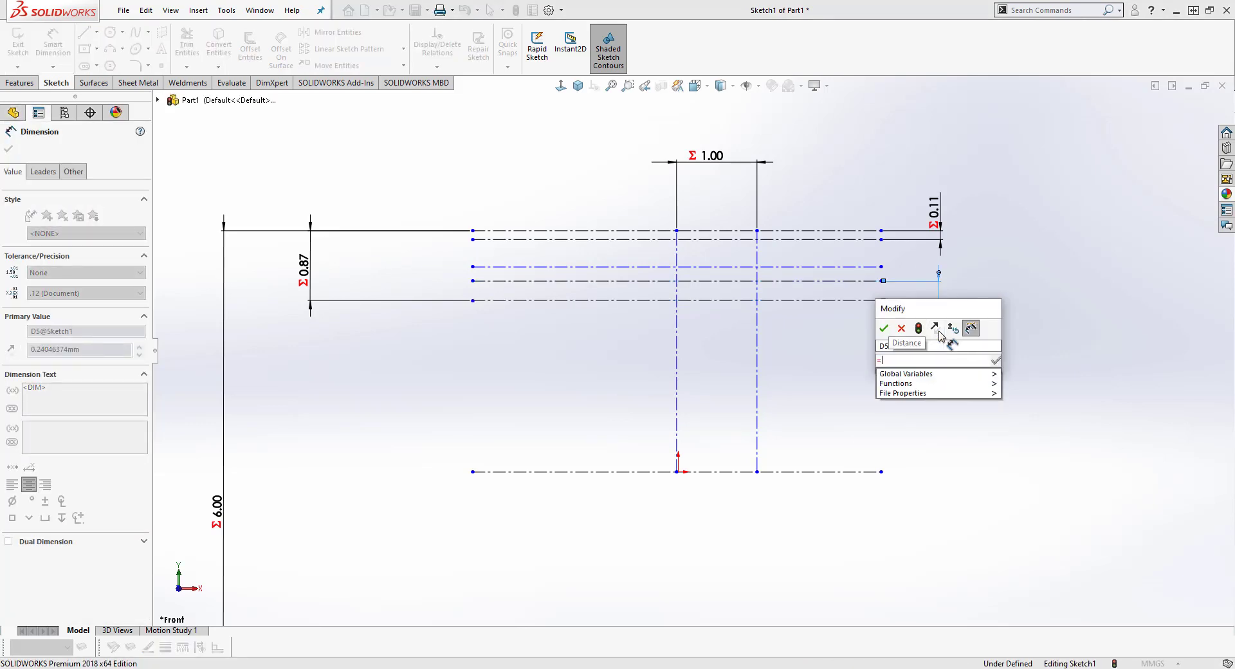
mouse_move(931, 384)
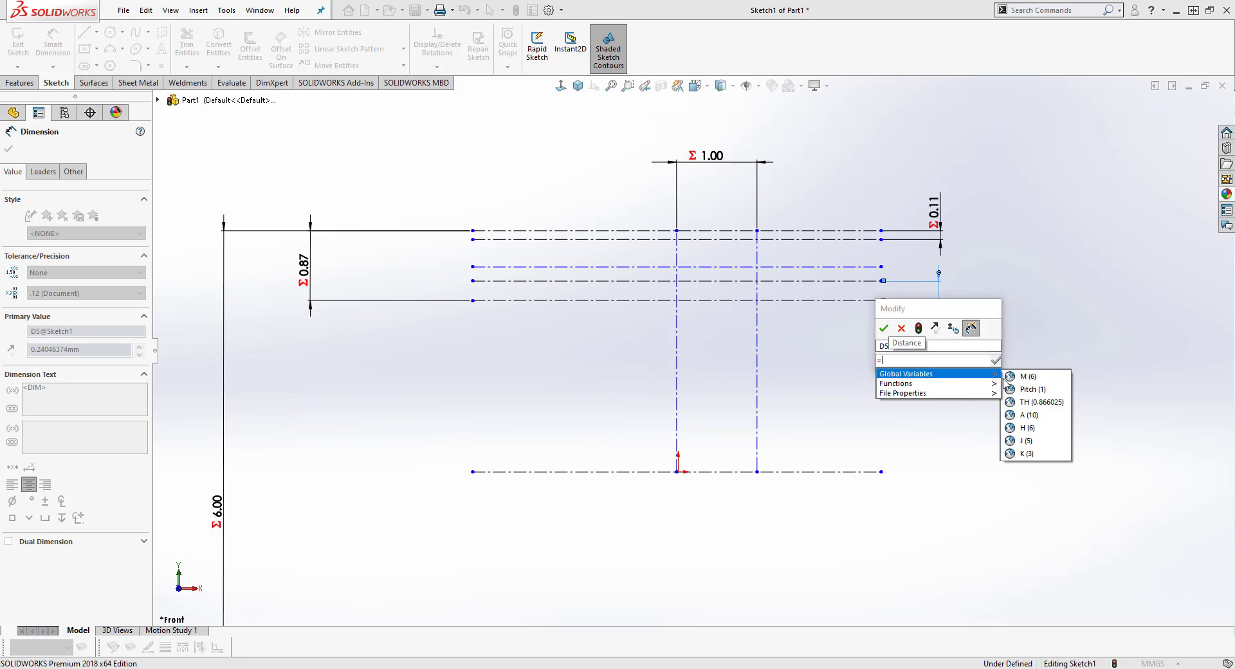
mouse_move(977, 374)
click(1033, 400)
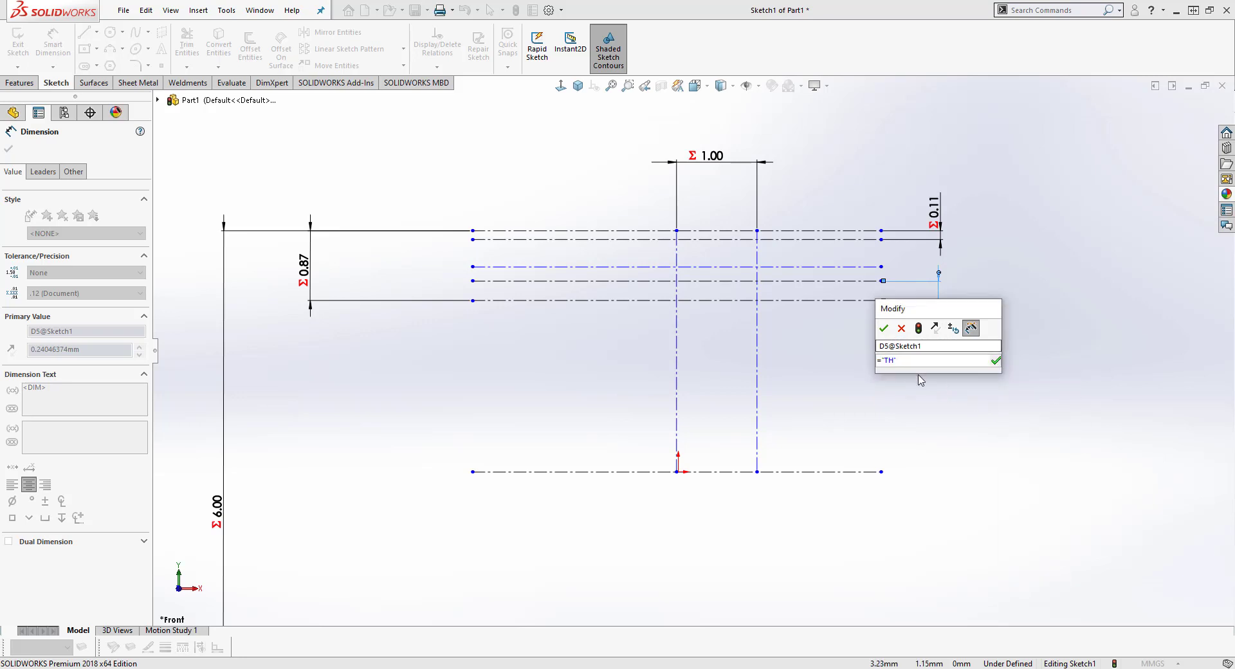
text(/4)
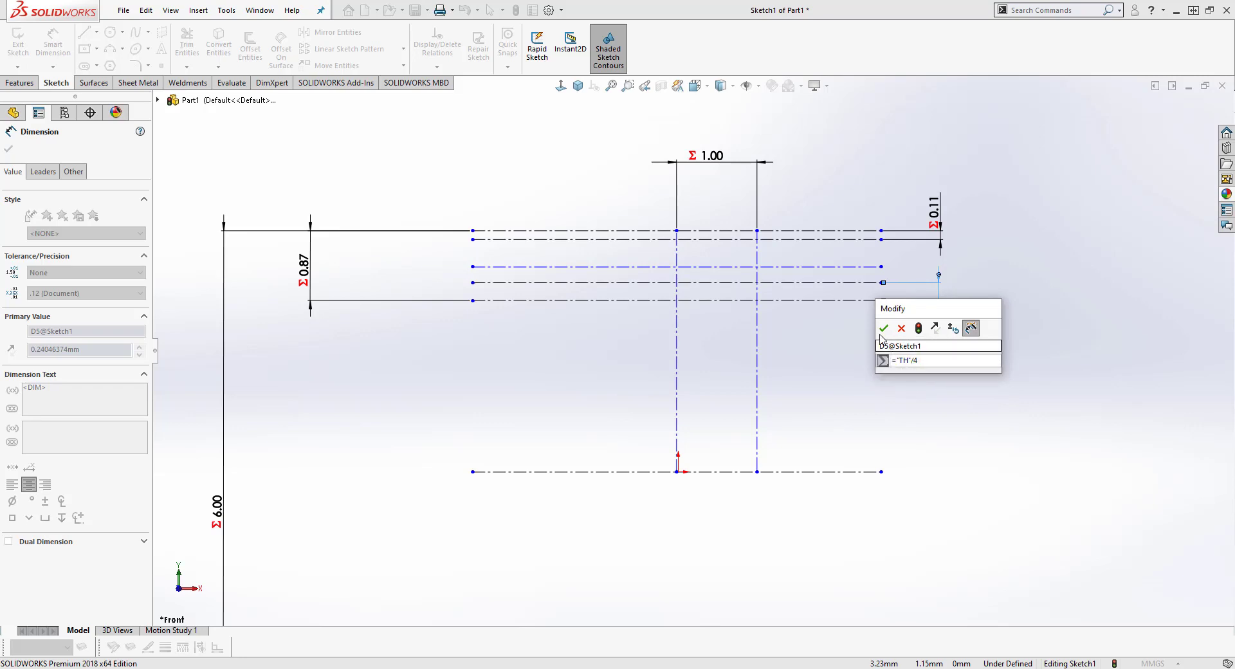
key(Return)
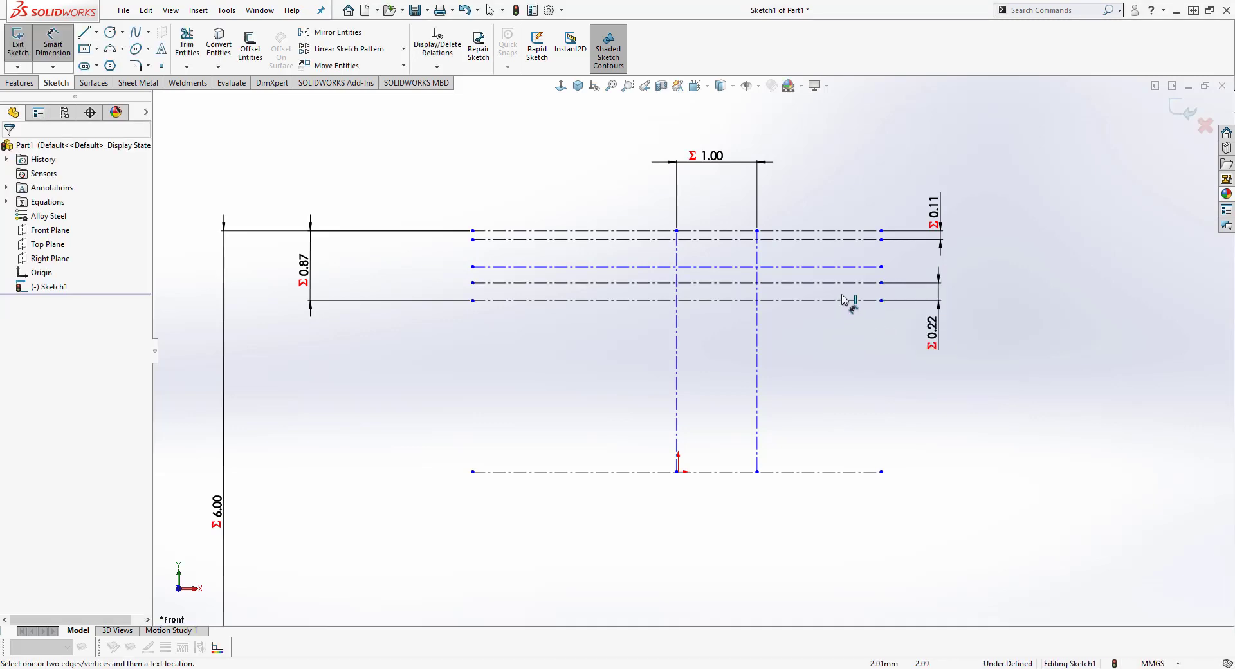
Step: Dimension the gap between the second and third horizontal centerlines from the top as TH*3/8
click(855, 240)
click(860, 266)
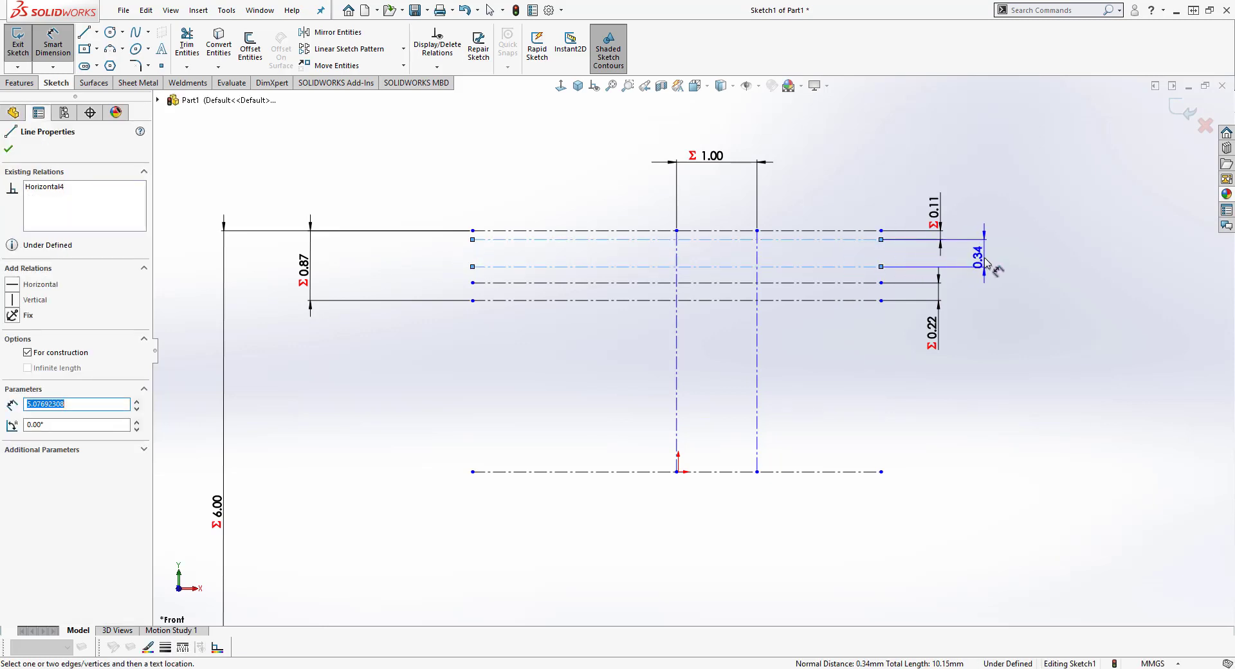
click(989, 301)
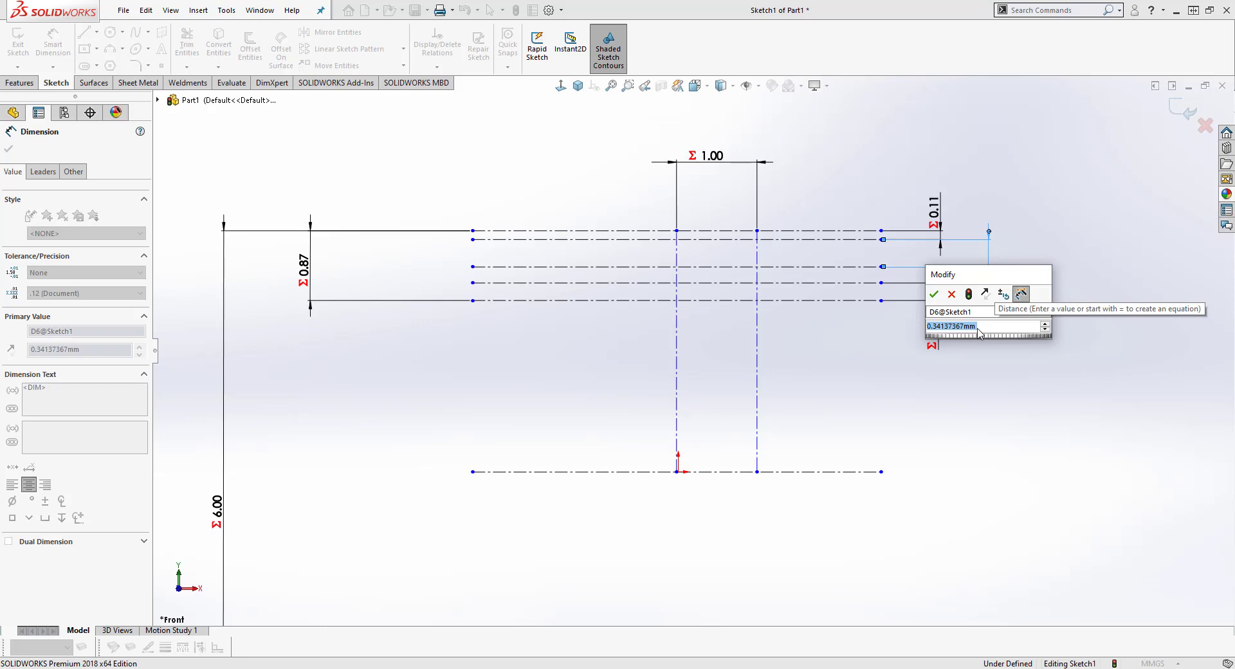
text(=)
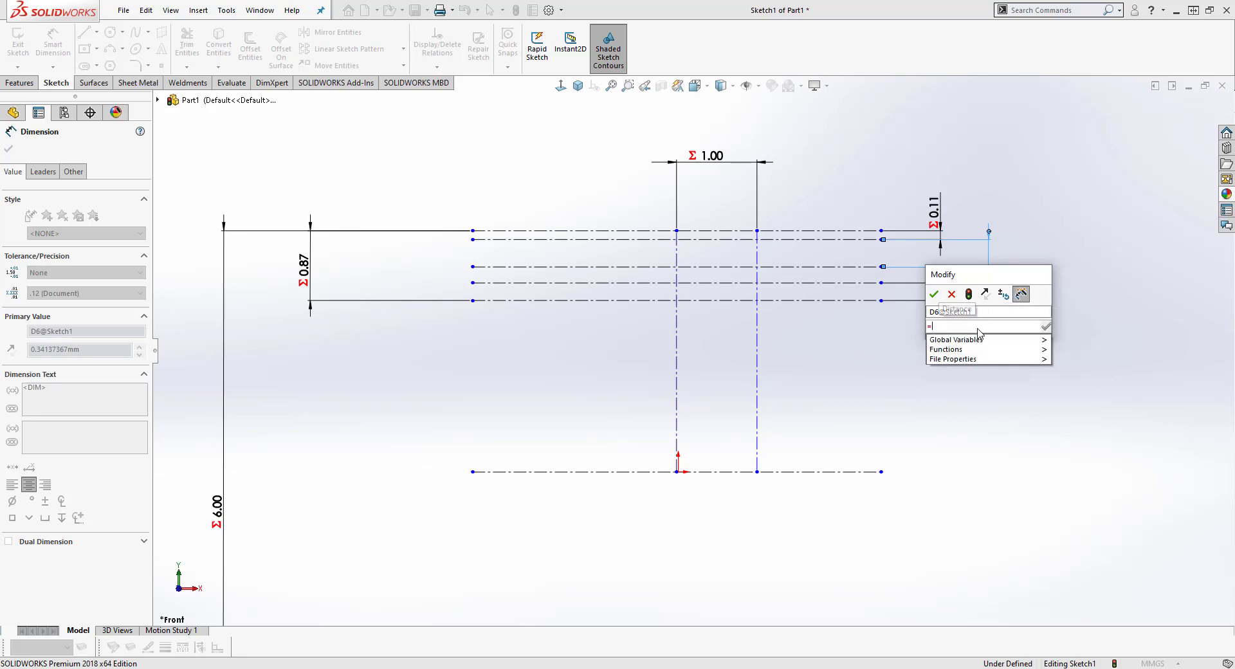
mouse_move(981, 340)
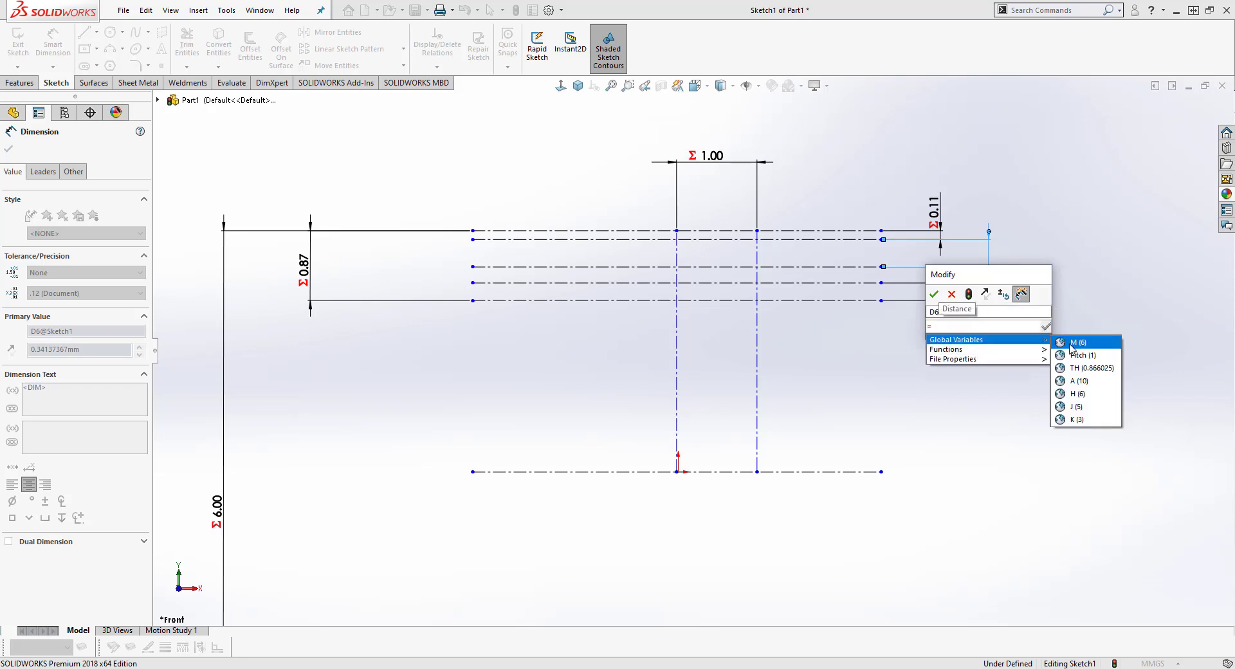
click(1073, 369)
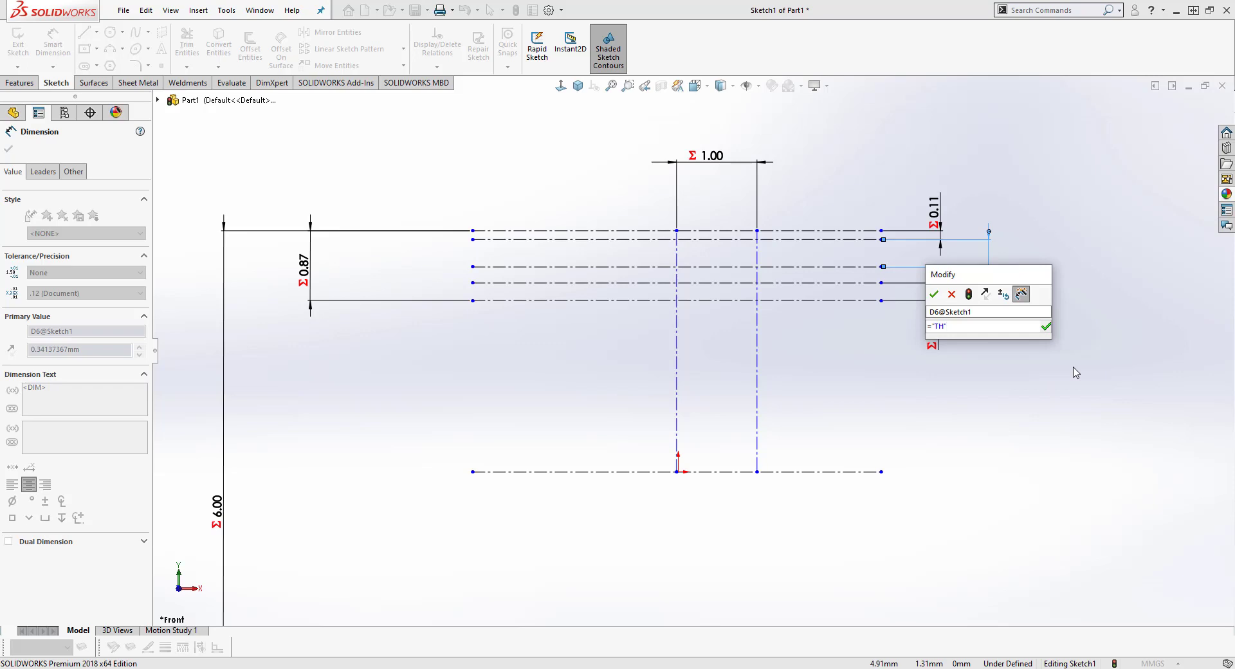
text(*)
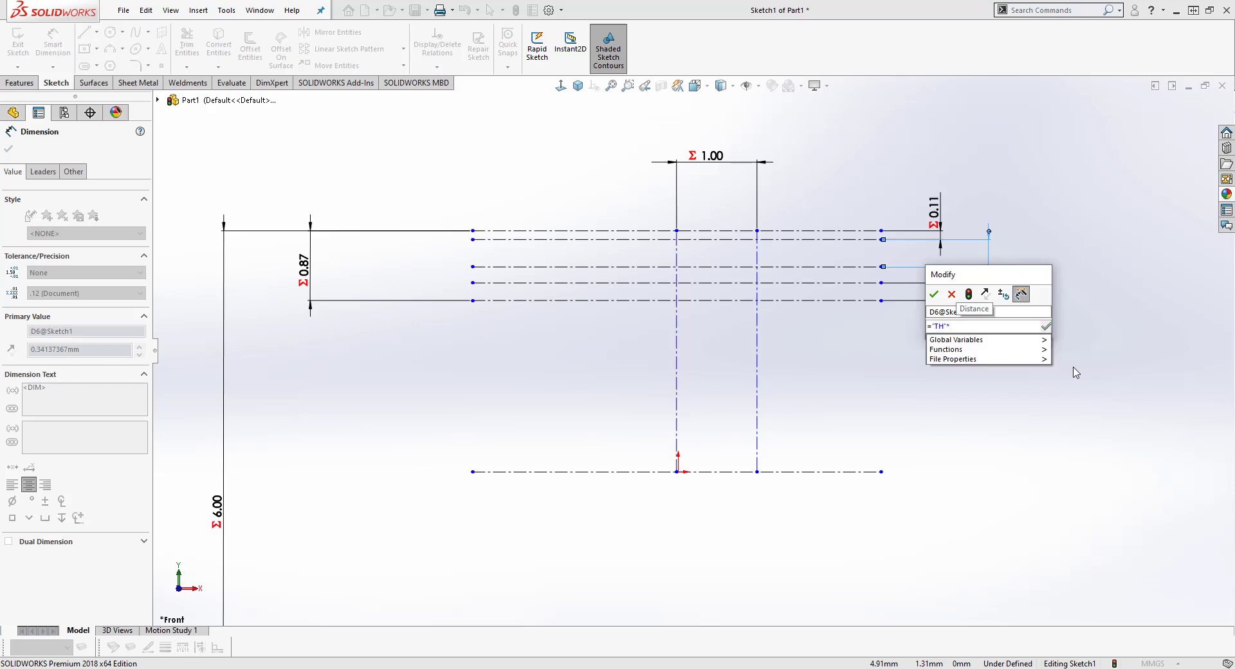
text(3)
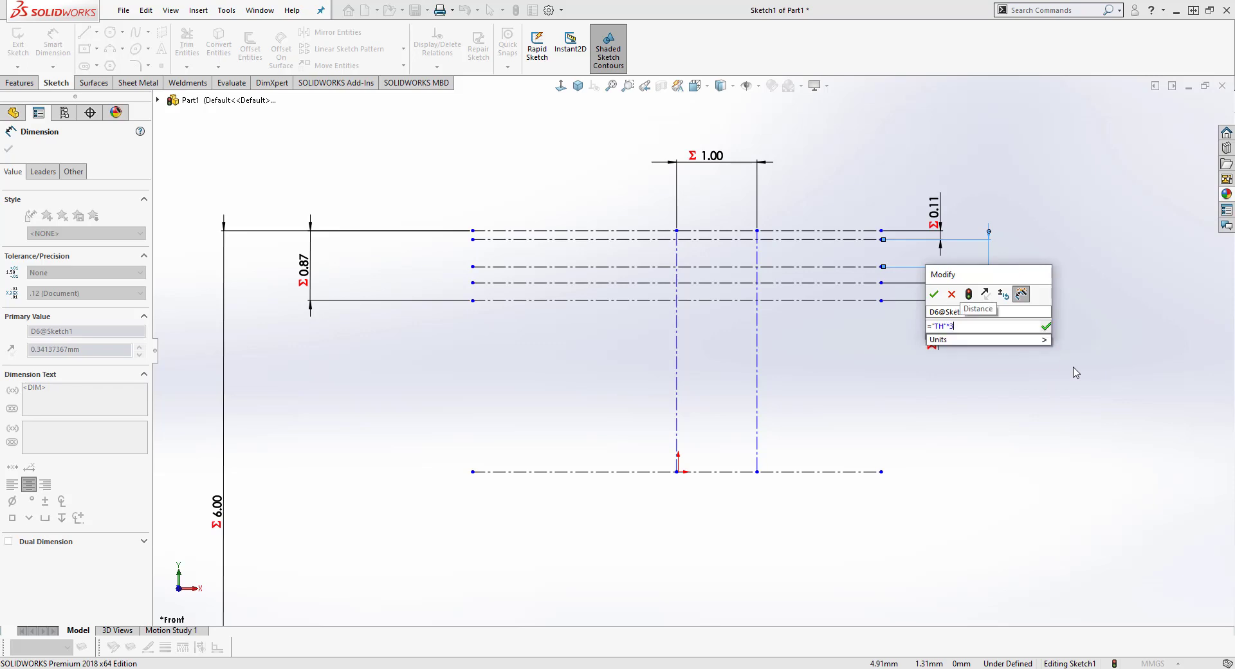
text(/)
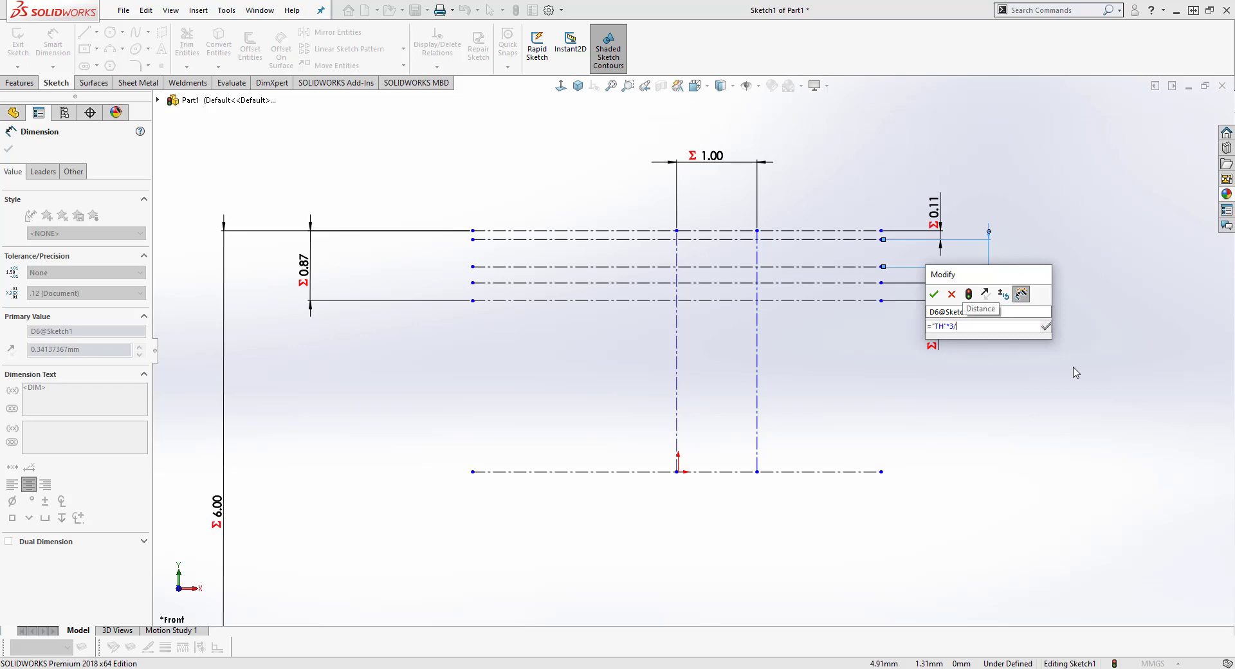
text(8)
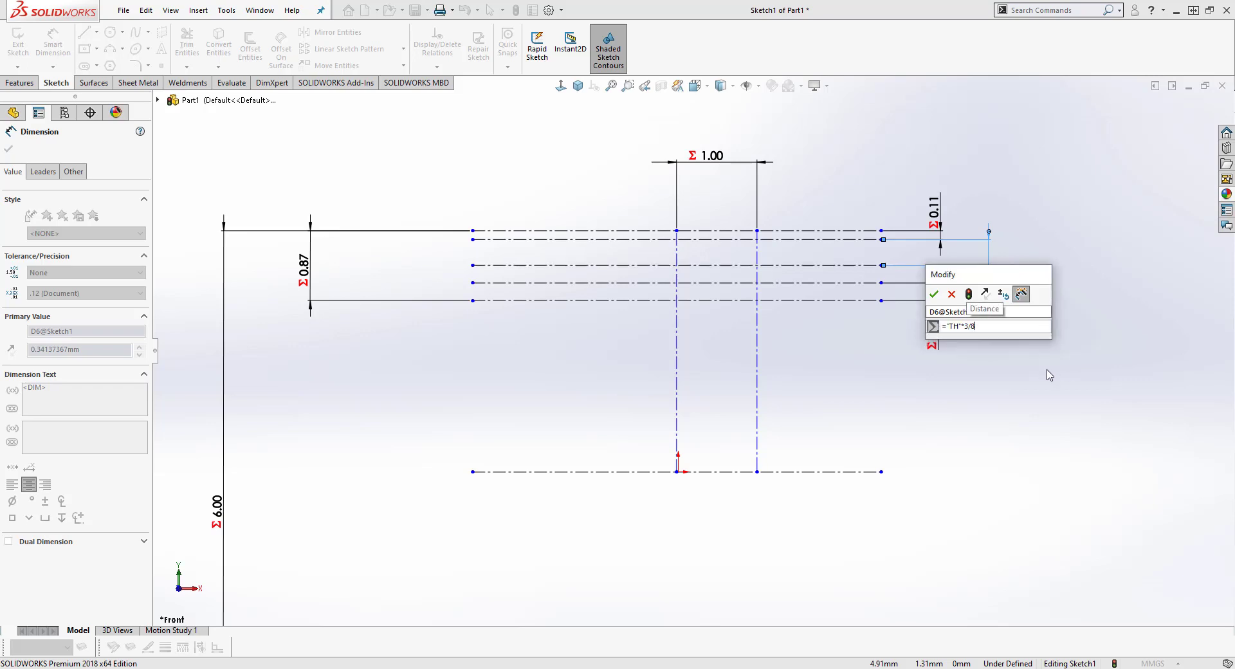
click(934, 294)
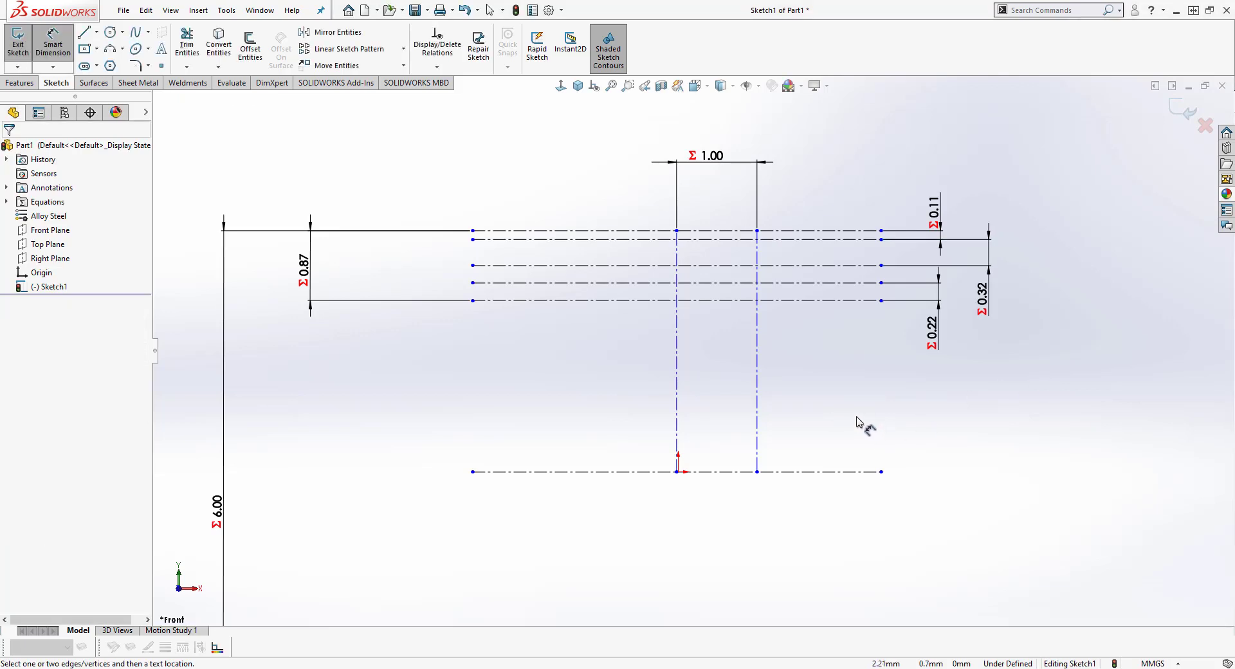
Step: Move the first vertical centerline off the origin and make the lowest horizontal centerline's midpoint coincident with the origin
right_click(833, 407)
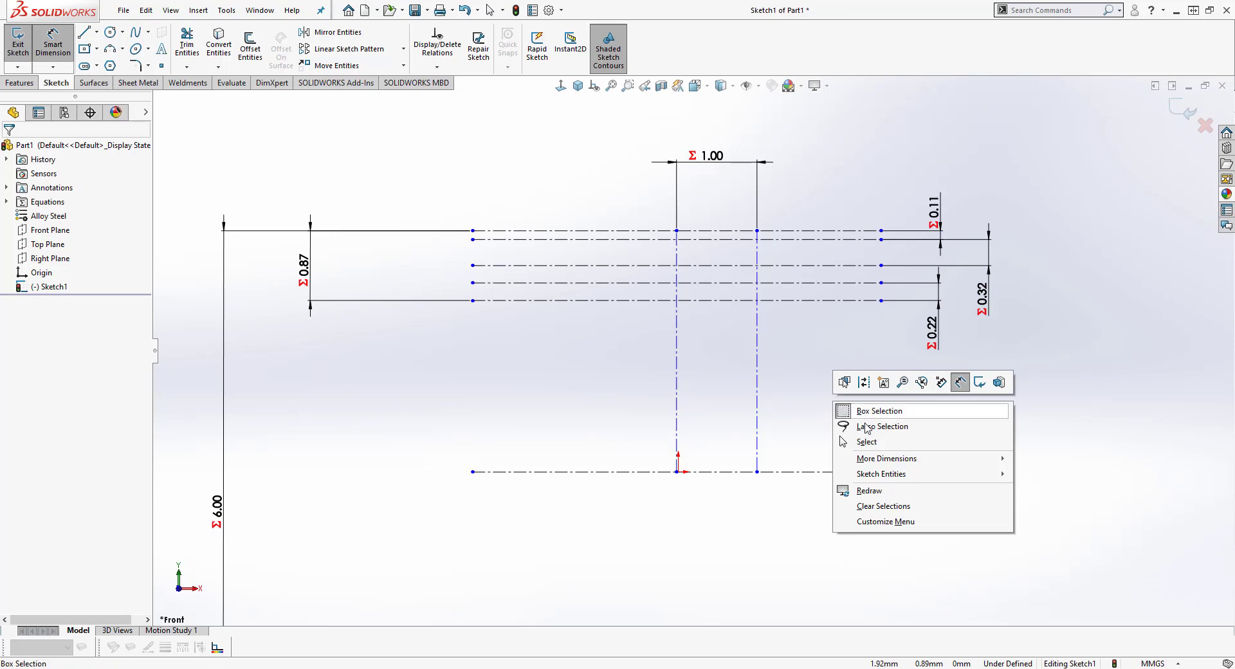
click(846, 442)
click(676, 392)
click(701, 396)
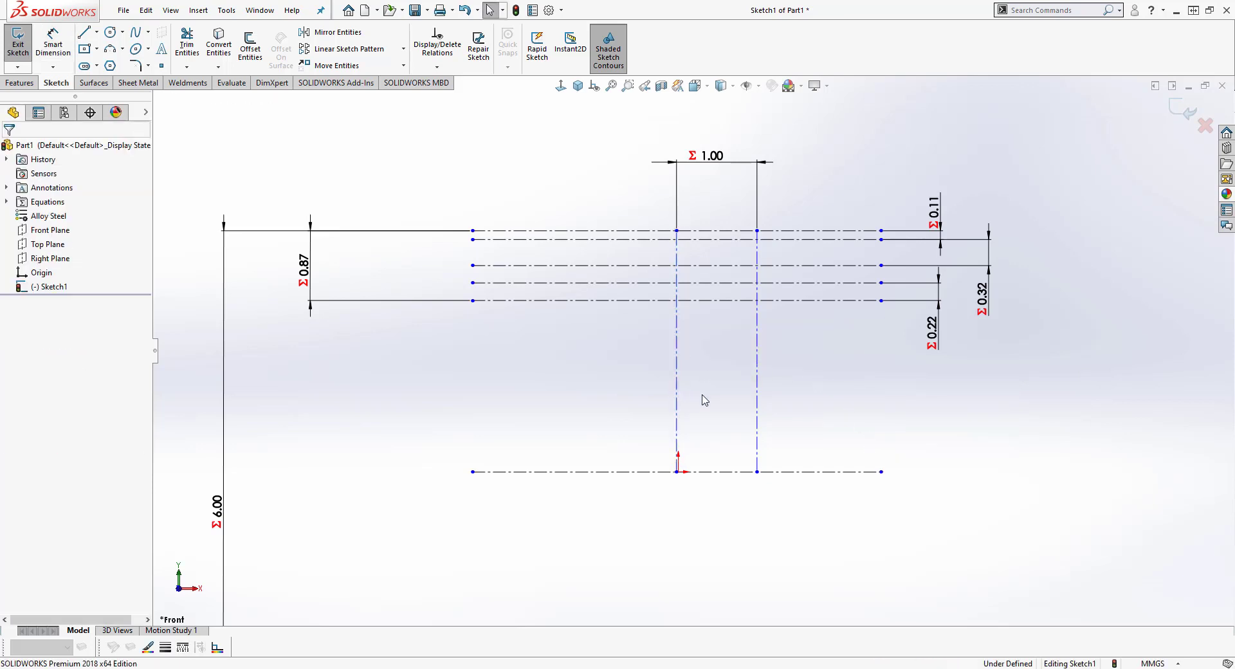
mouse_move(676, 232)
mouse_down()
mouse_move(645, 212)
mouse_move(664, 230)
mouse_up()
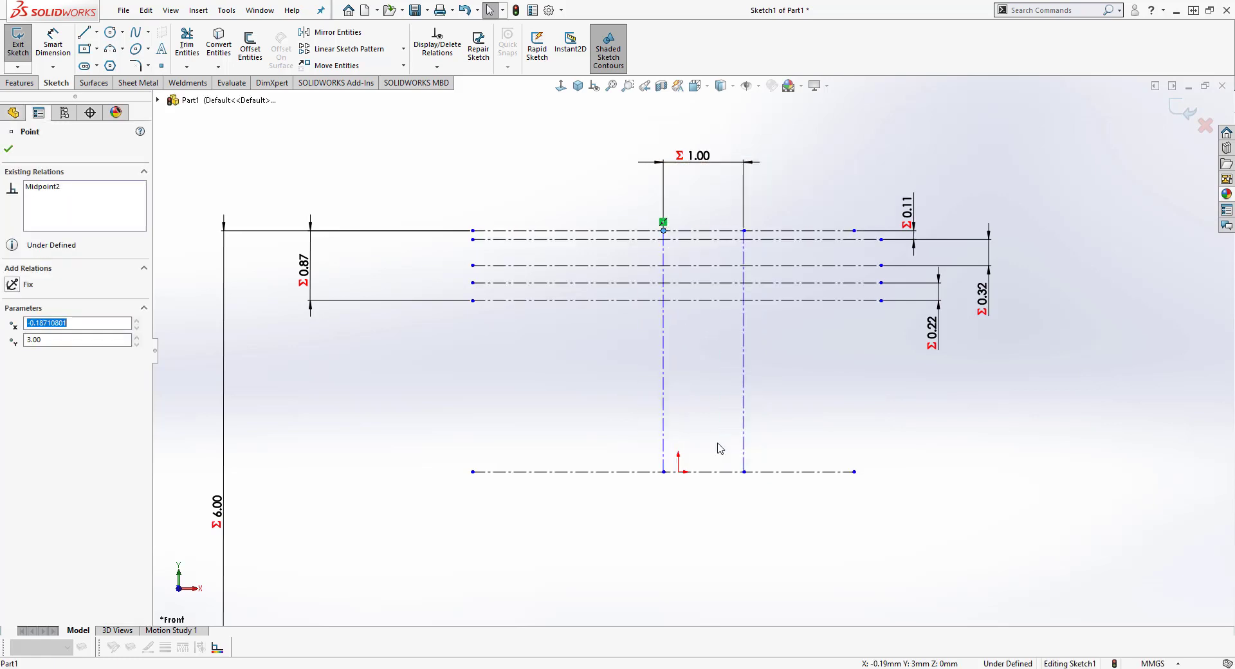
click(664, 473)
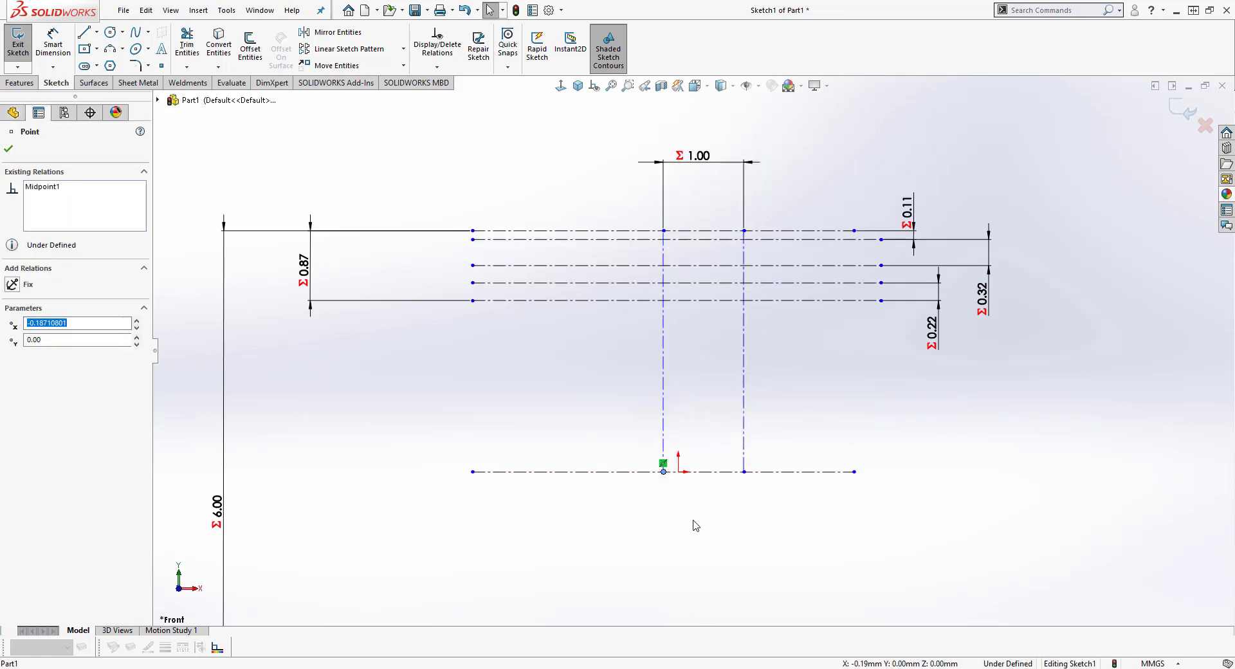
ctrl+click(678, 472)
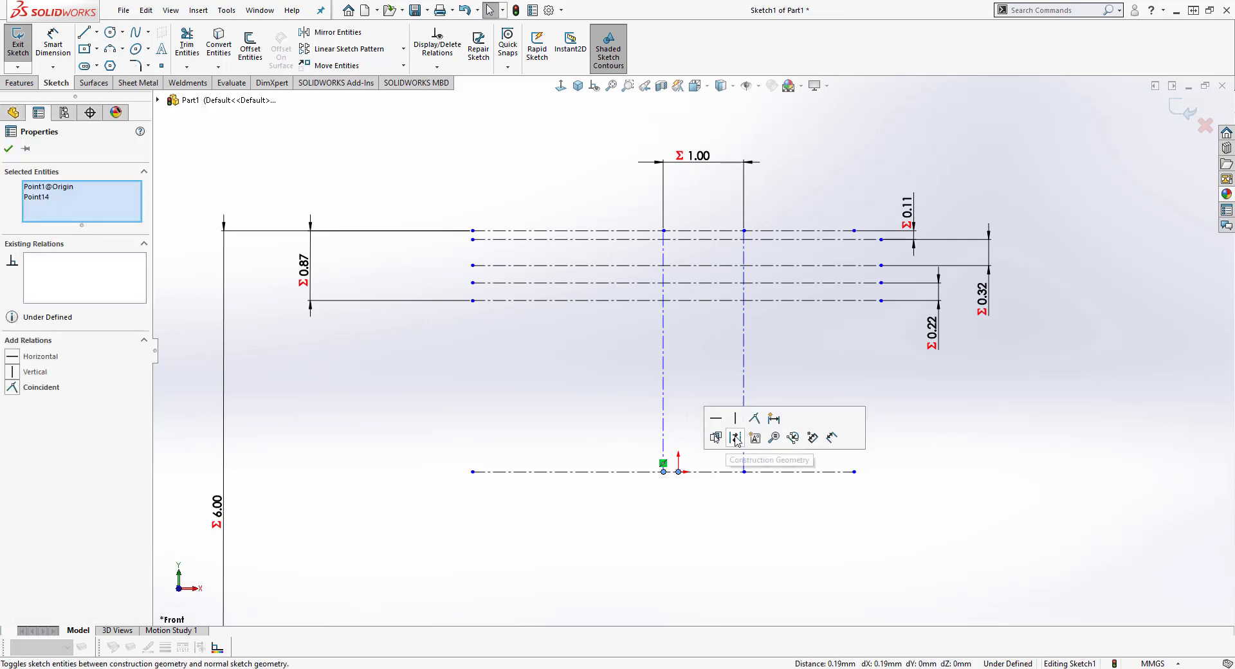
click(753, 418)
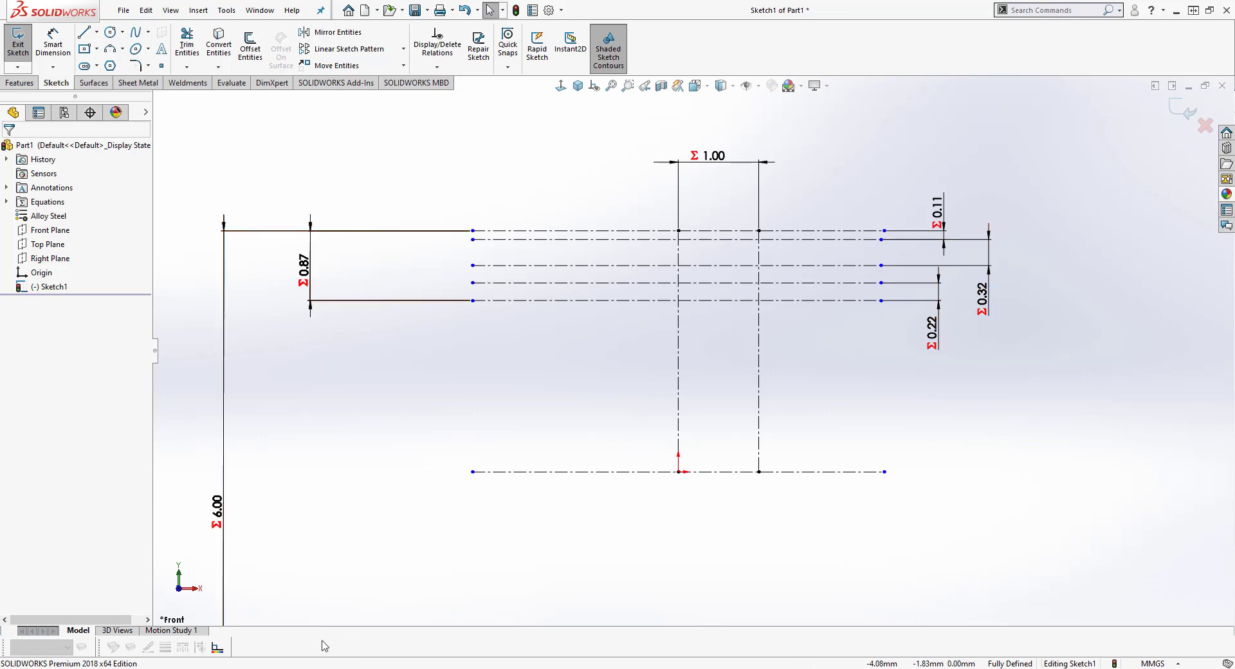
Step: Check the ISO thread profile diagram on Wikipedia in the browser and return to the SOLIDWORKS sketch
key(alt+Tab)
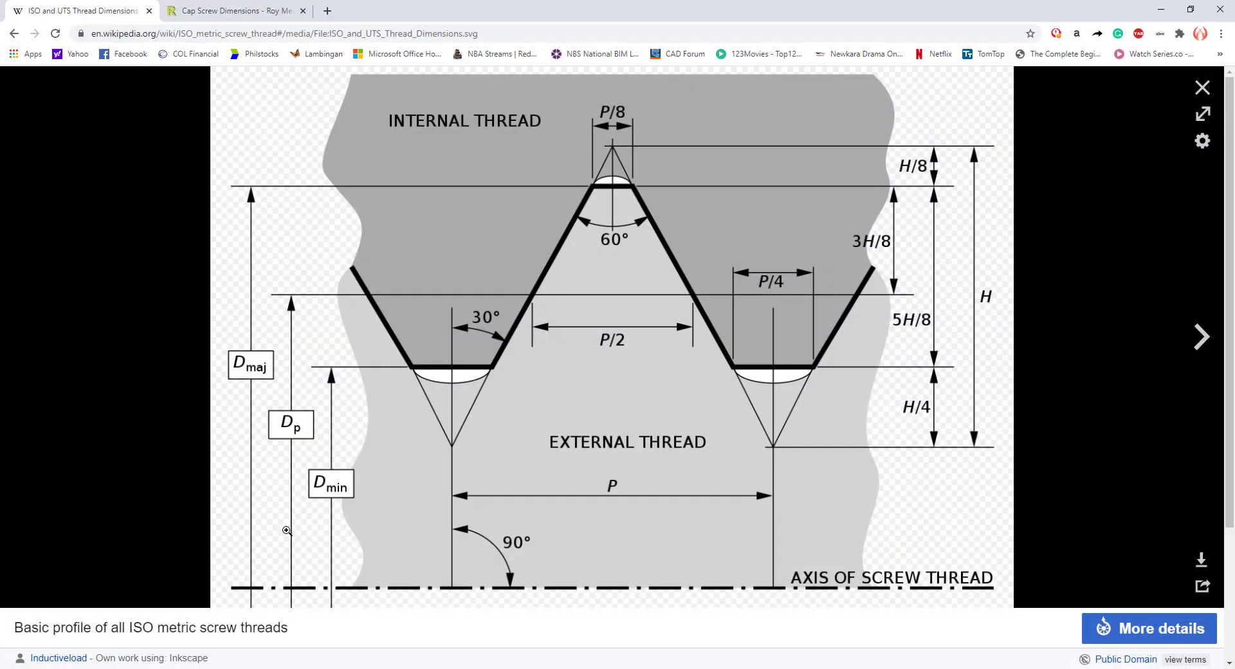
click(1161, 9)
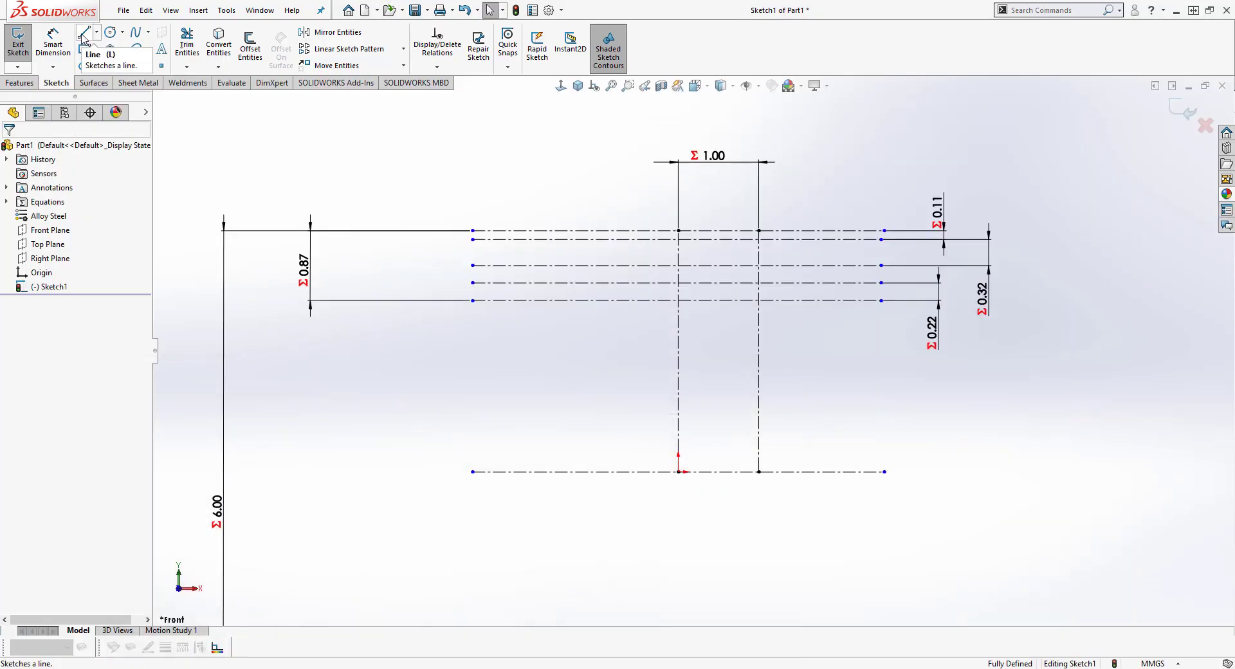
click(97, 32)
click(111, 63)
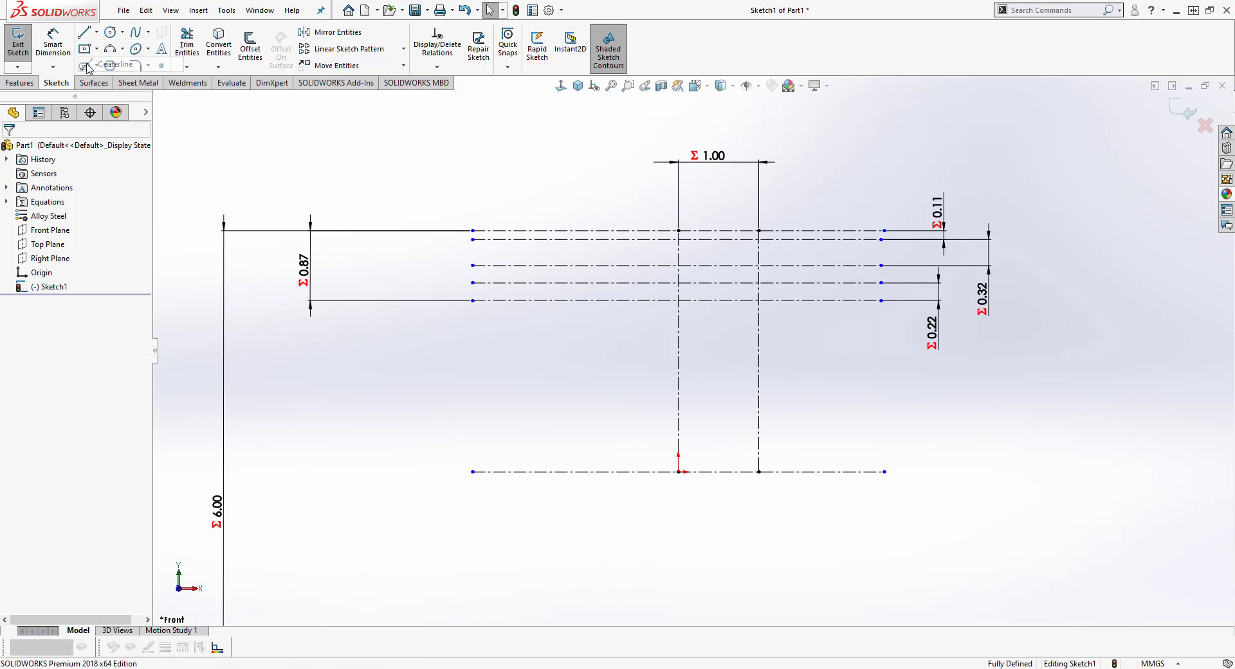
click(677, 300)
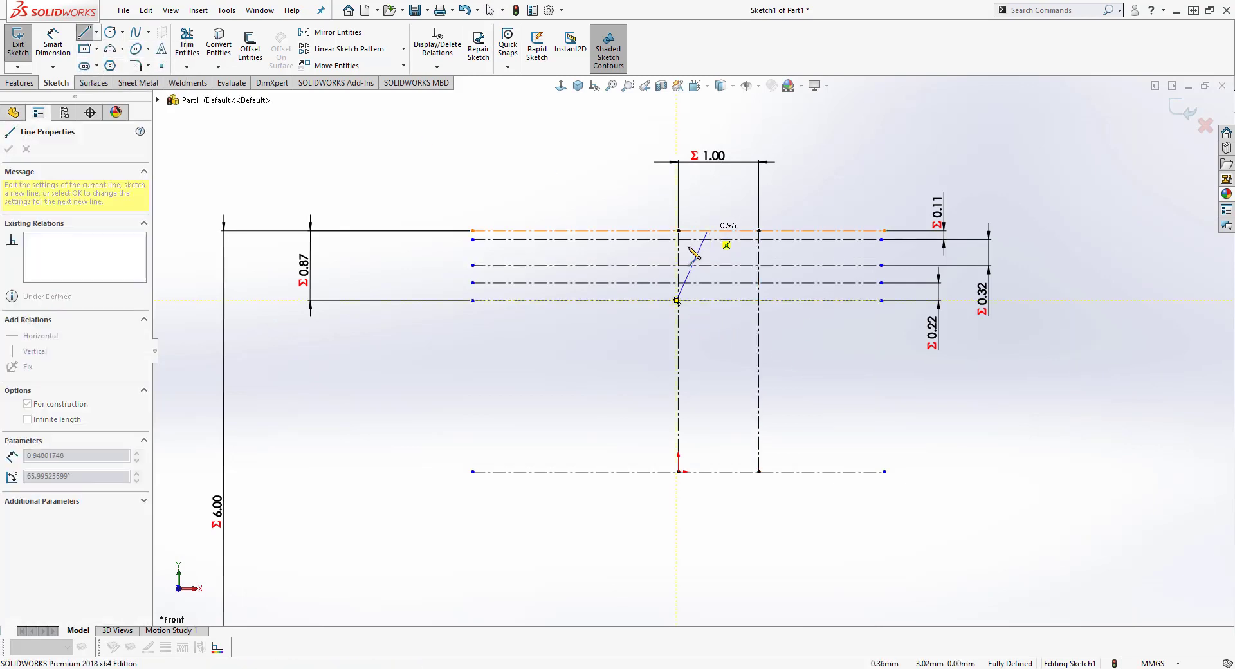
key(Escape)
Step: Sketch two connected centerlines between the verticals, rising about 0.94 mm from the second-lowest horizontal centerline to the topmost and descending back to it
click(97, 32)
click(109, 64)
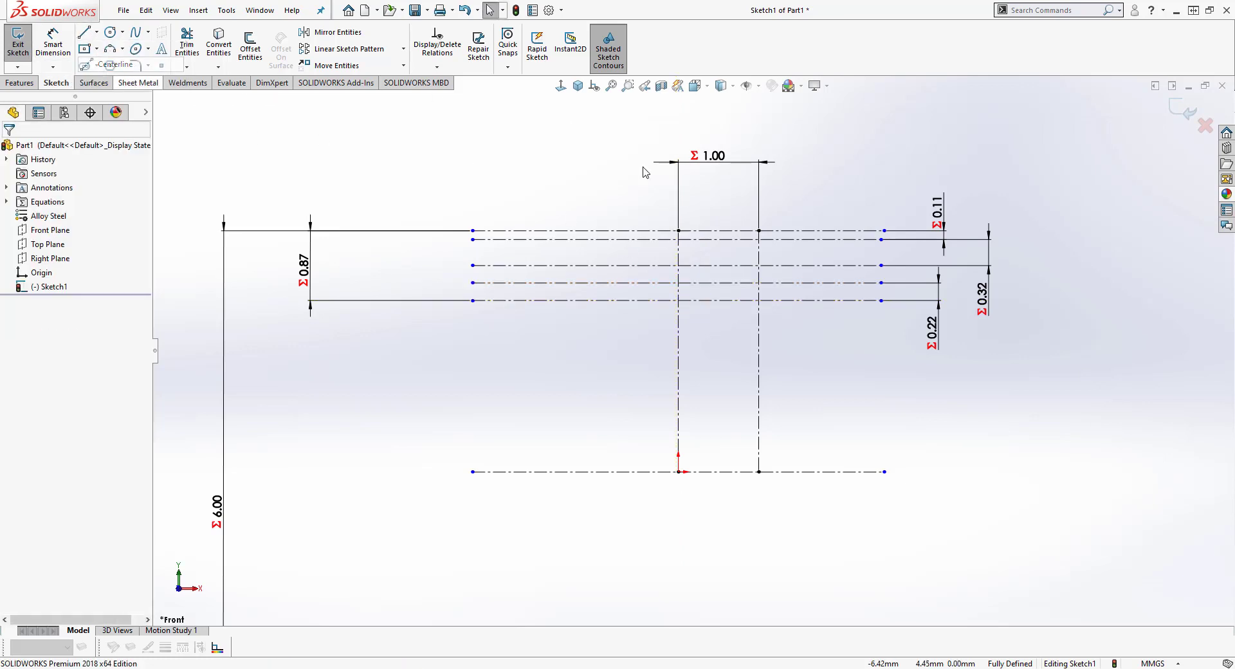
click(685, 300)
click(715, 231)
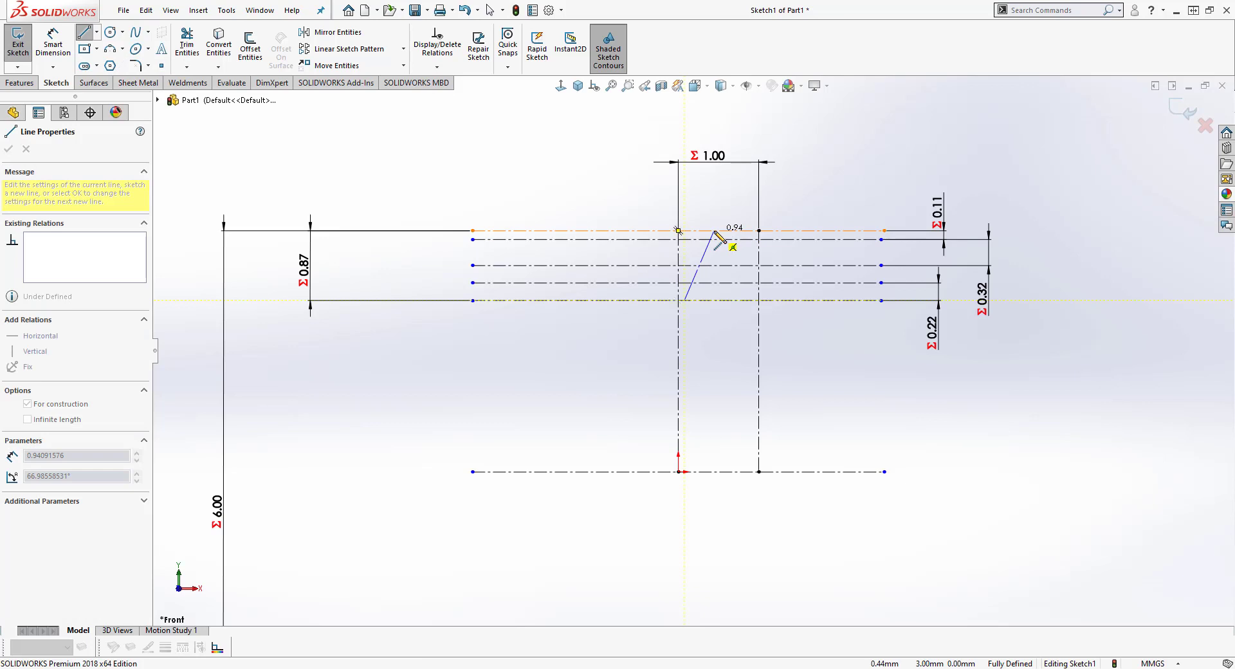
double_click(749, 301)
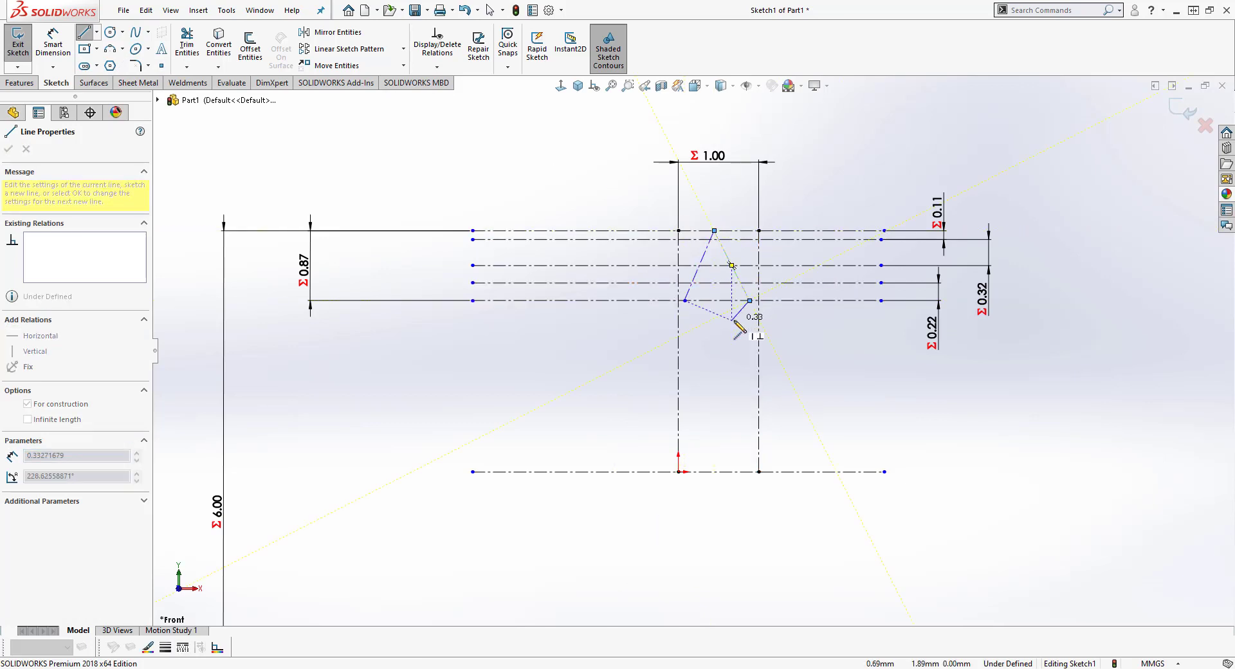
key(Escape)
Step: Snap the two lower endpoints of the thread triangle onto the intersections of the vertical centerlines with the second-lowest horizontal centerline
scroll(732, 309, down, 2)
scroll(740, 222, down, 3)
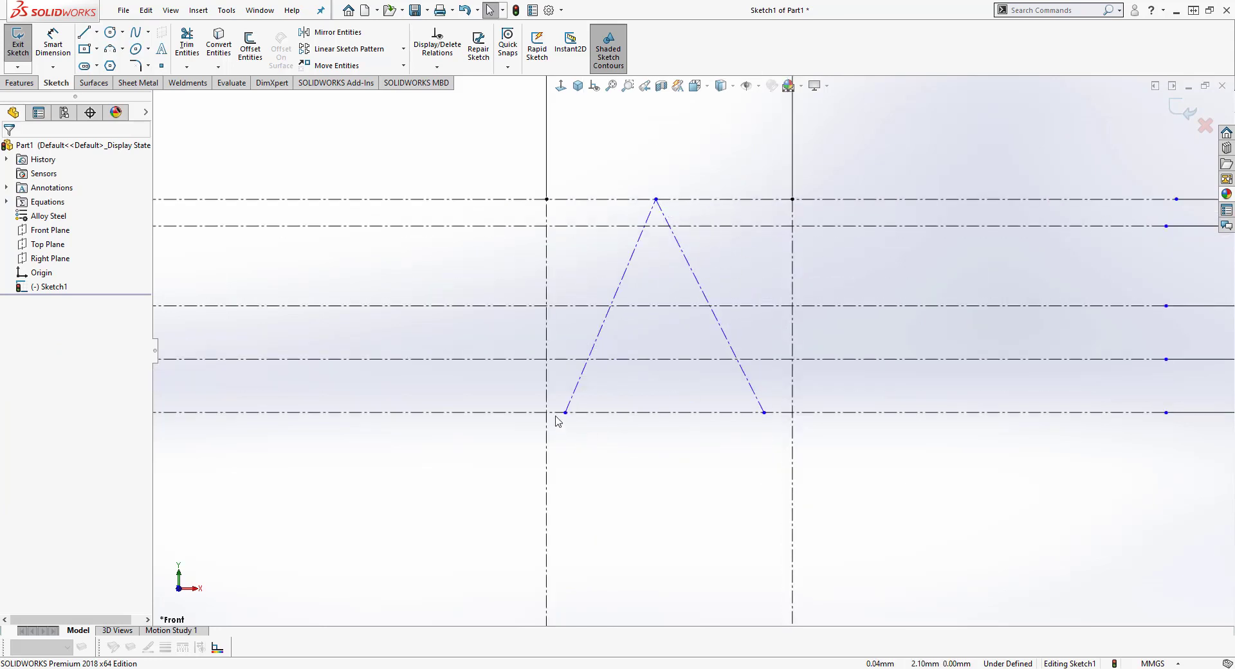
drag(565, 414, 550, 420)
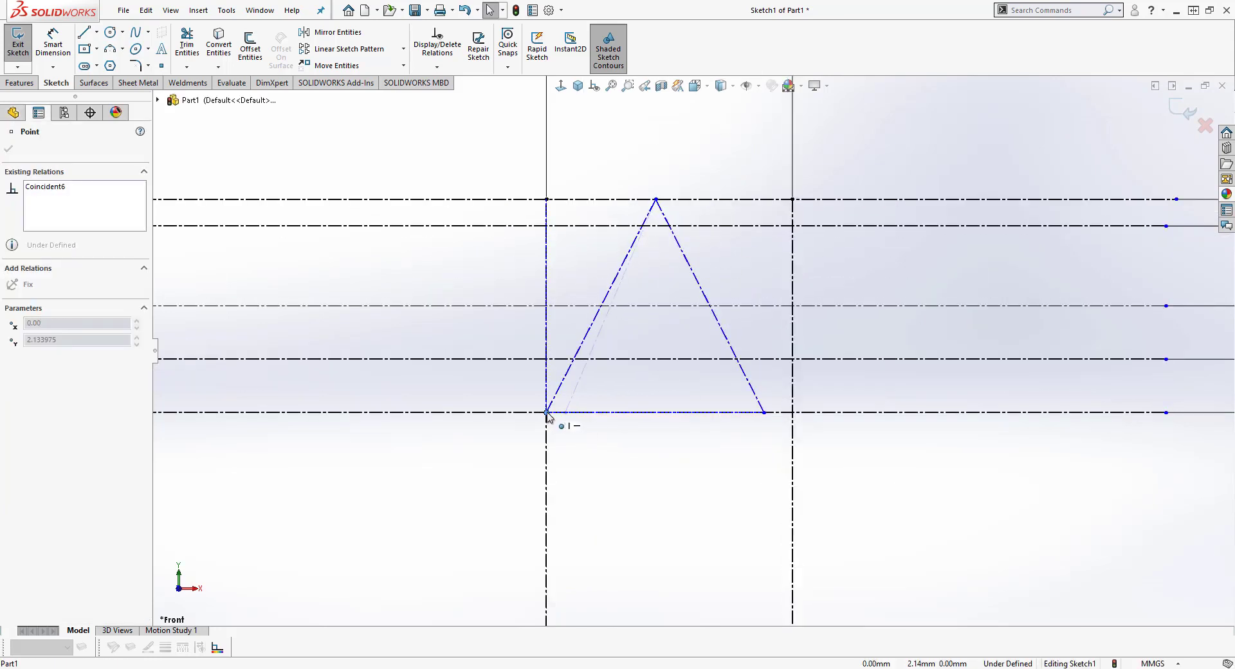
drag(766, 418, 793, 414)
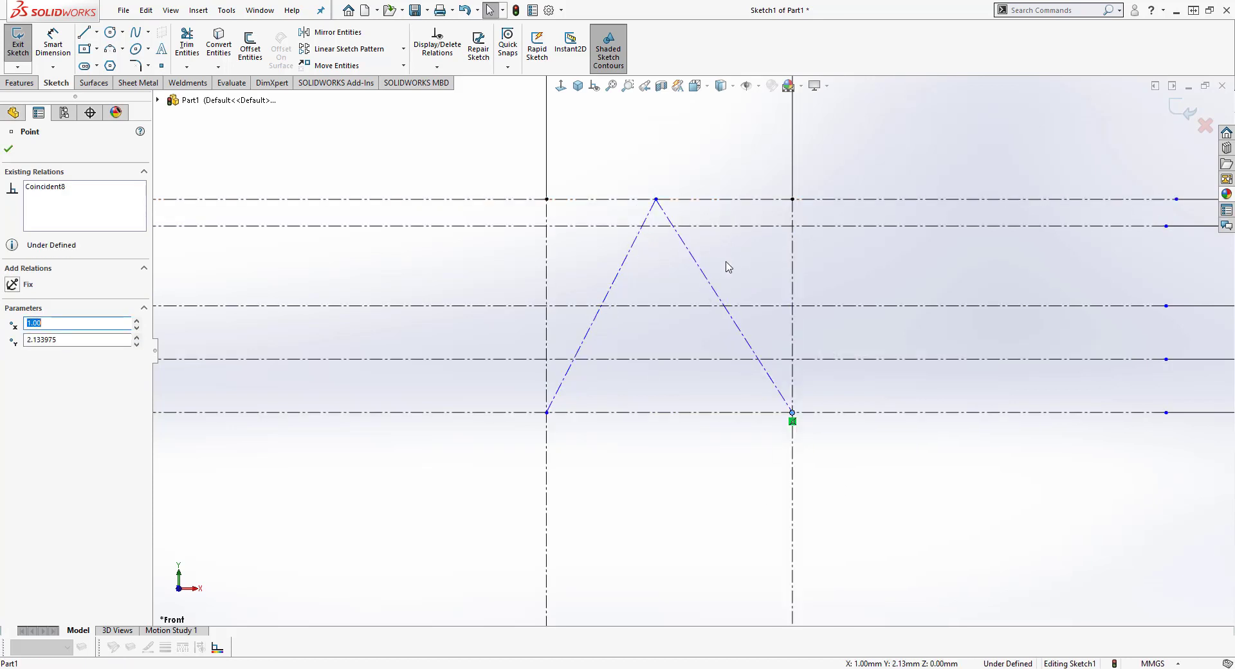
click(727, 261)
scroll(727, 261, up, 5)
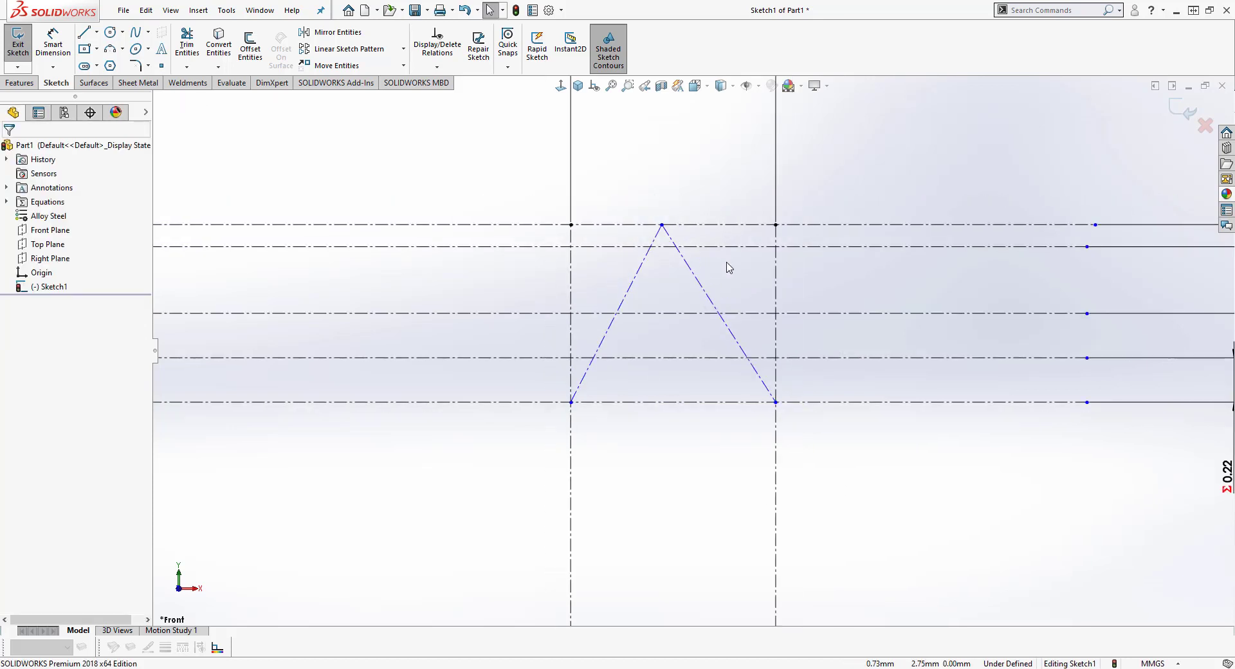
Step: Dimension the horizontal distance from the thread triangle's apex to the second vertical centerline as "Pitch"/2
click(52, 44)
click(678, 291)
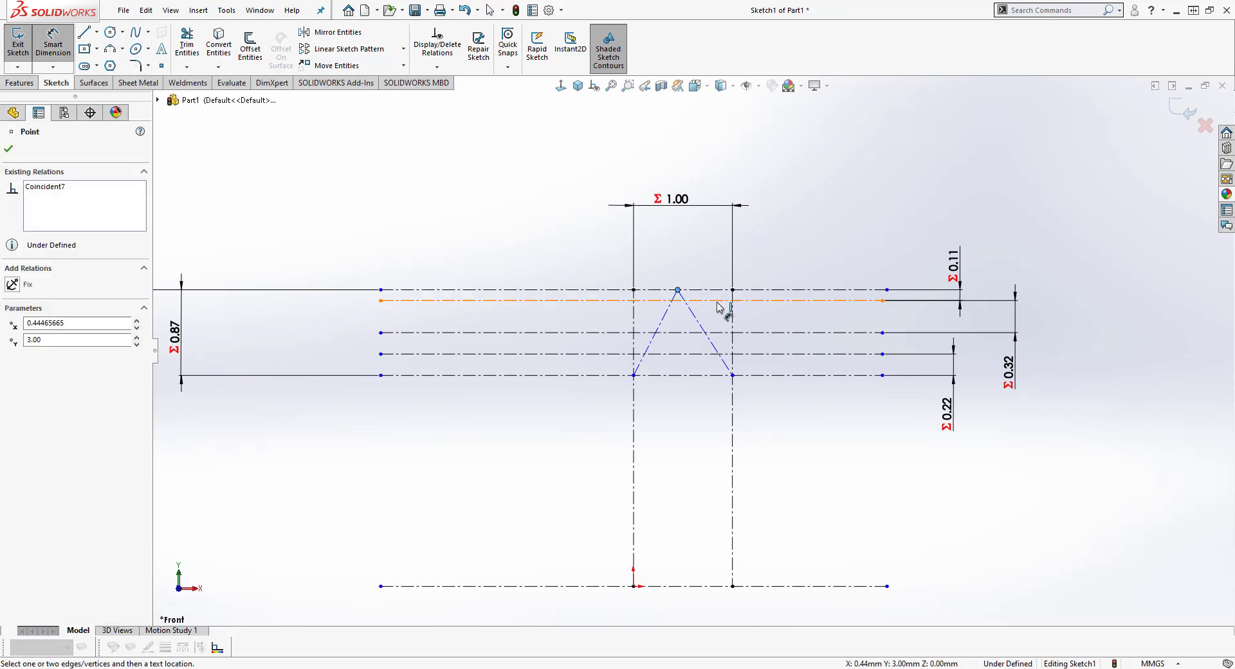
click(734, 315)
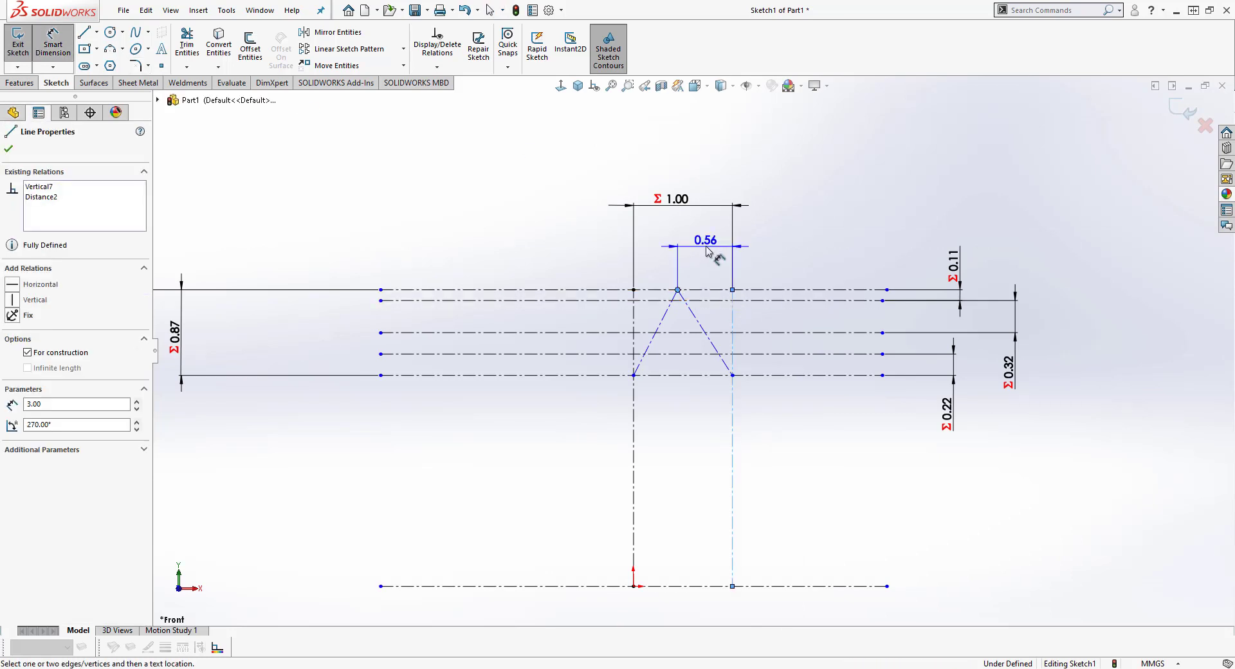
click(708, 254)
text(=)
mouse_move(727, 291)
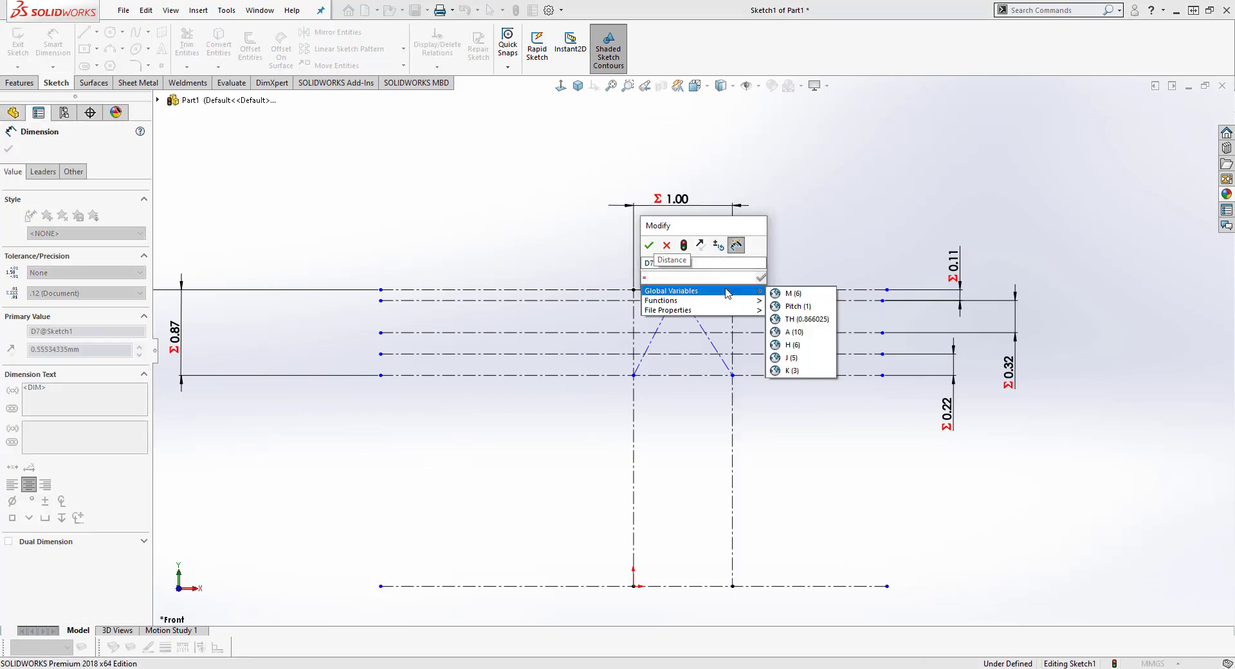
click(796, 307)
text(/2)
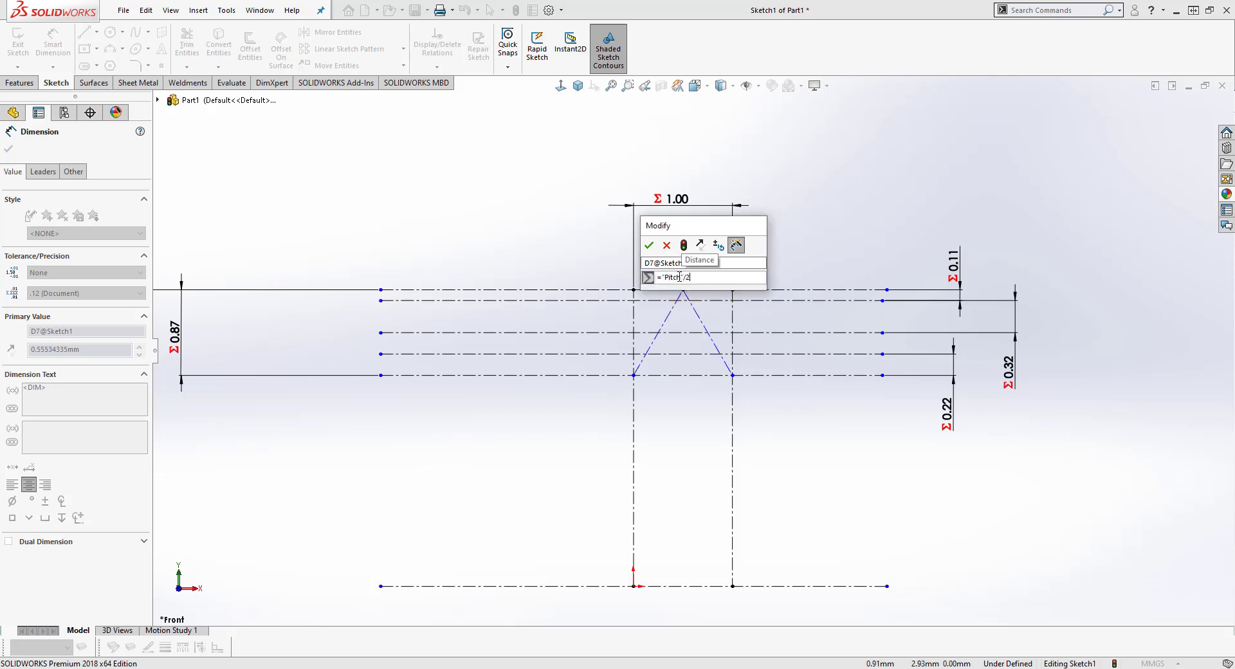
click(648, 245)
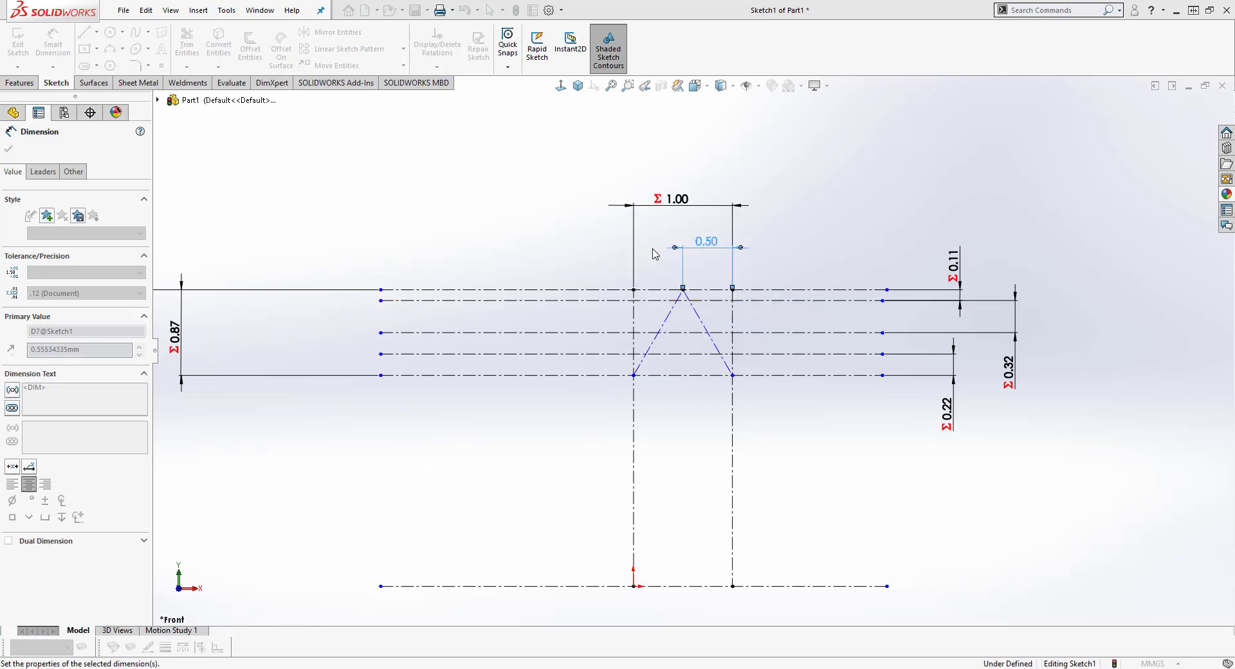
click(792, 255)
Step: Pull the triangle's lower-right endpoint off its corner and make it coincident with the second vertical centerline
scroll(706, 358, down, 5)
key(Escape)
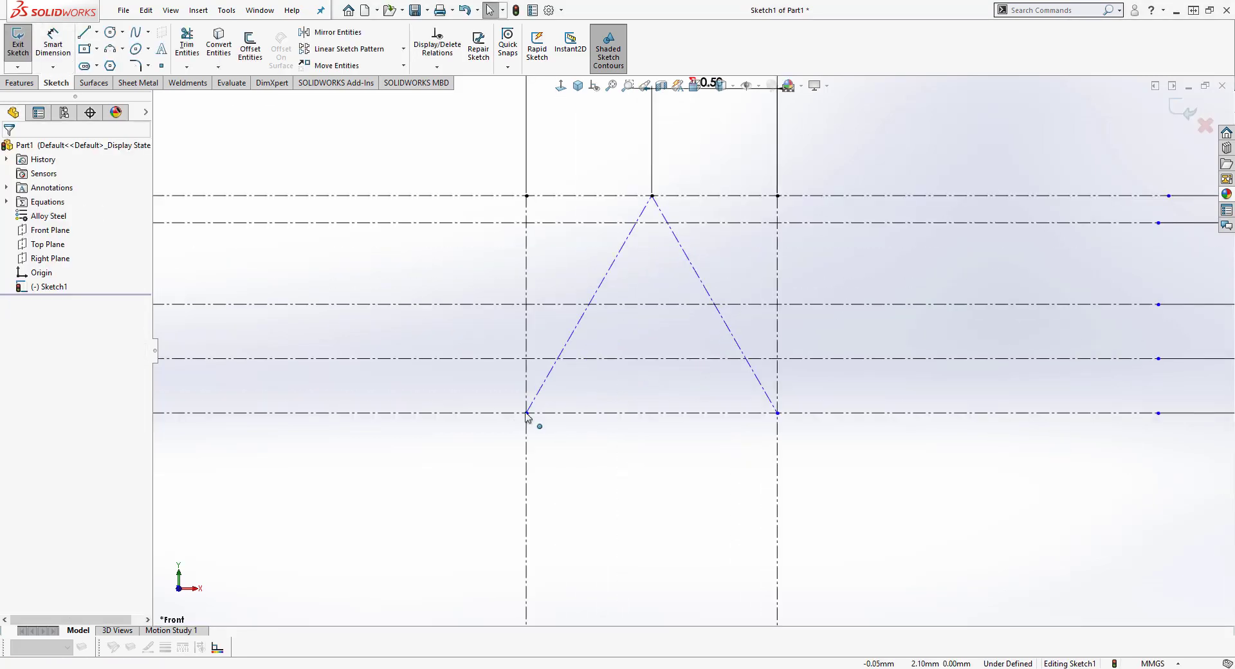
mouse_move(527, 413)
mouse_down()
mouse_move(548, 417)
mouse_move(527, 414)
mouse_up()
click(558, 469)
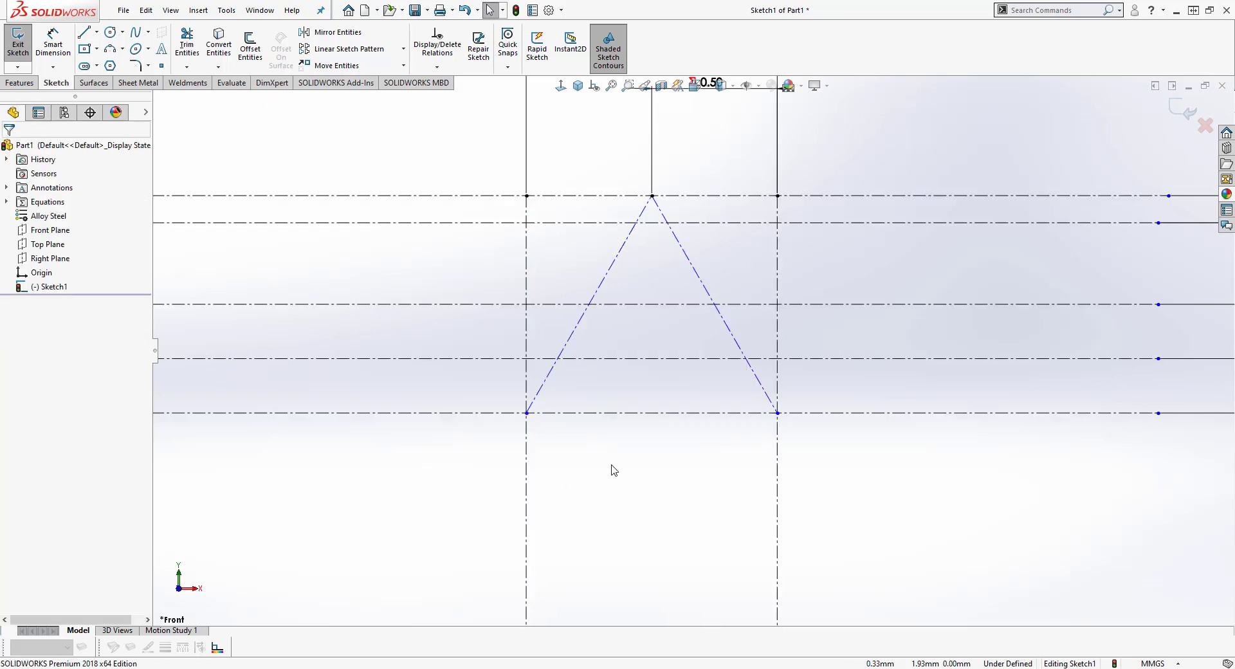
drag(779, 415, 723, 418)
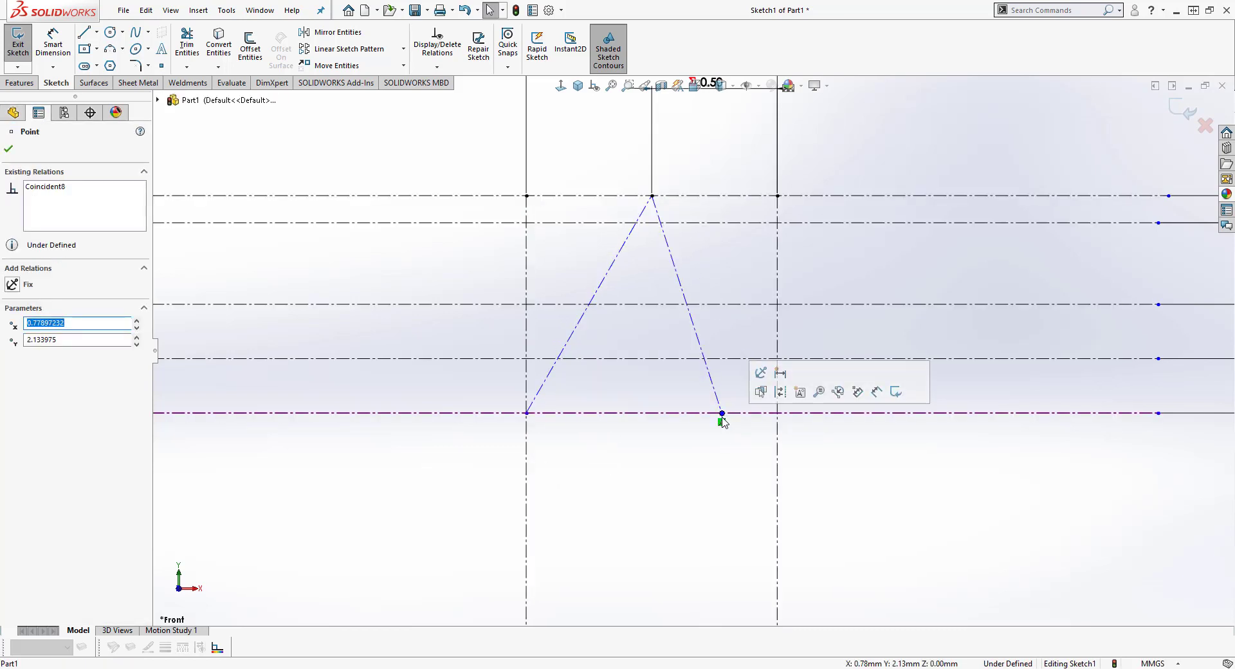
click(778, 456)
click(835, 406)
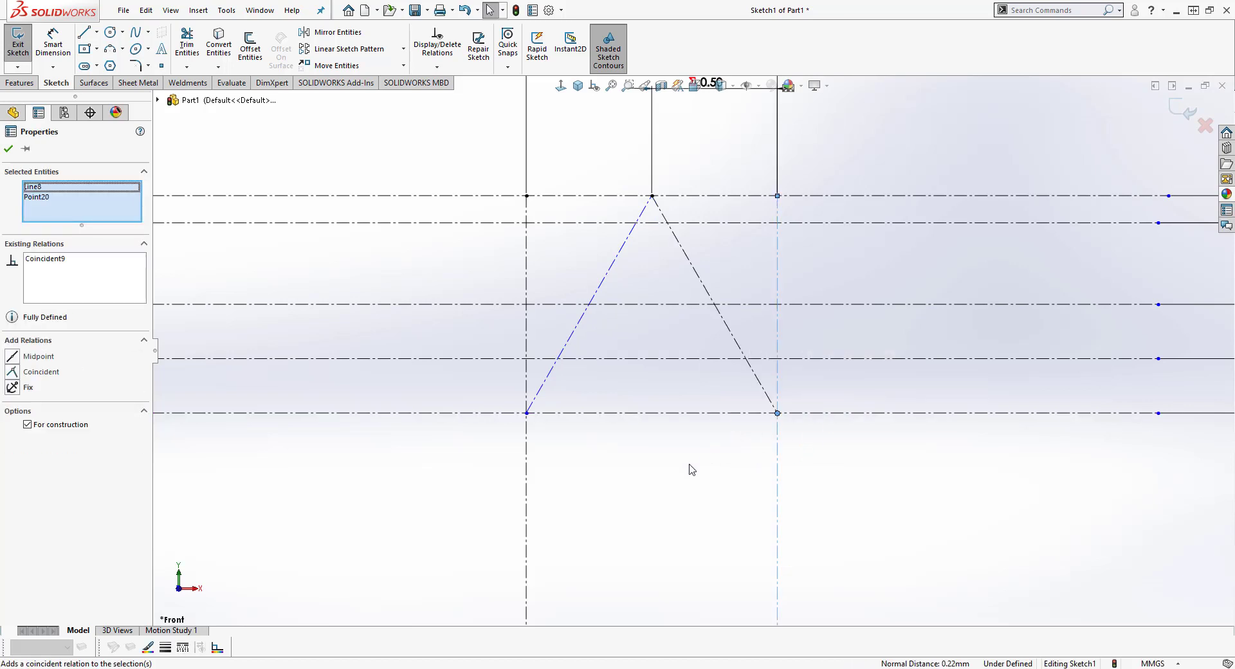
Step: Make the triangle's lower-left endpoint coincident with the vertical centerline through the origin, and exit the sketch
click(556, 443)
drag(529, 415, 562, 423)
ctrl+click(528, 450)
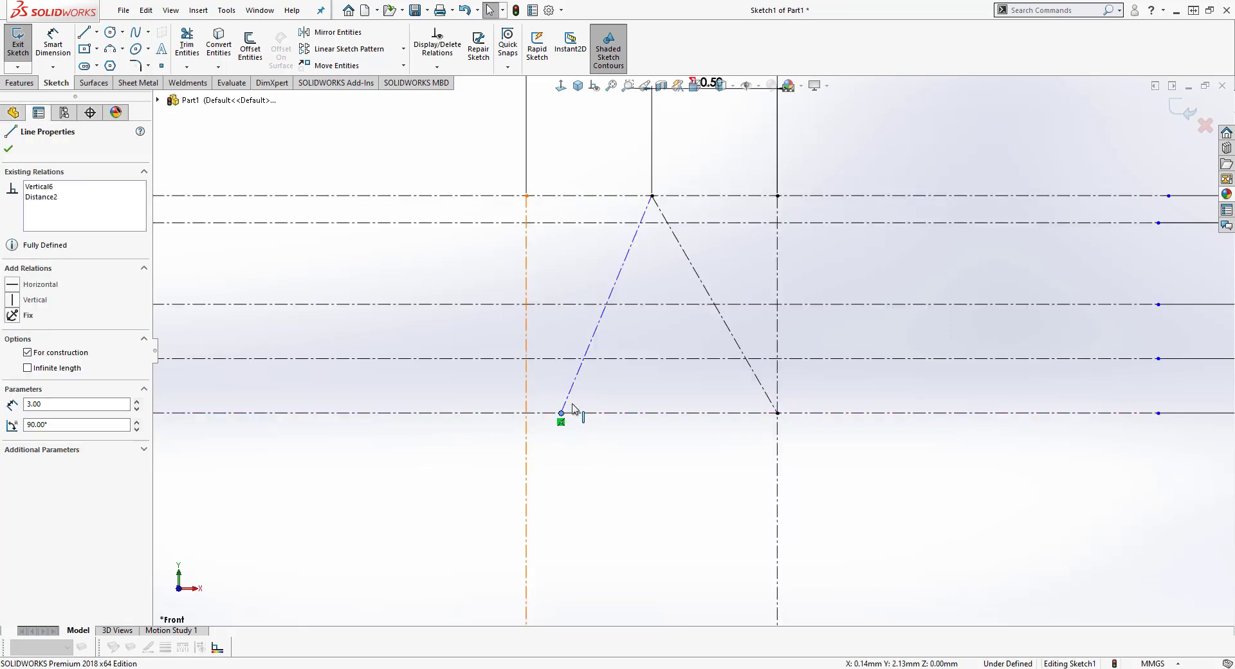
click(585, 386)
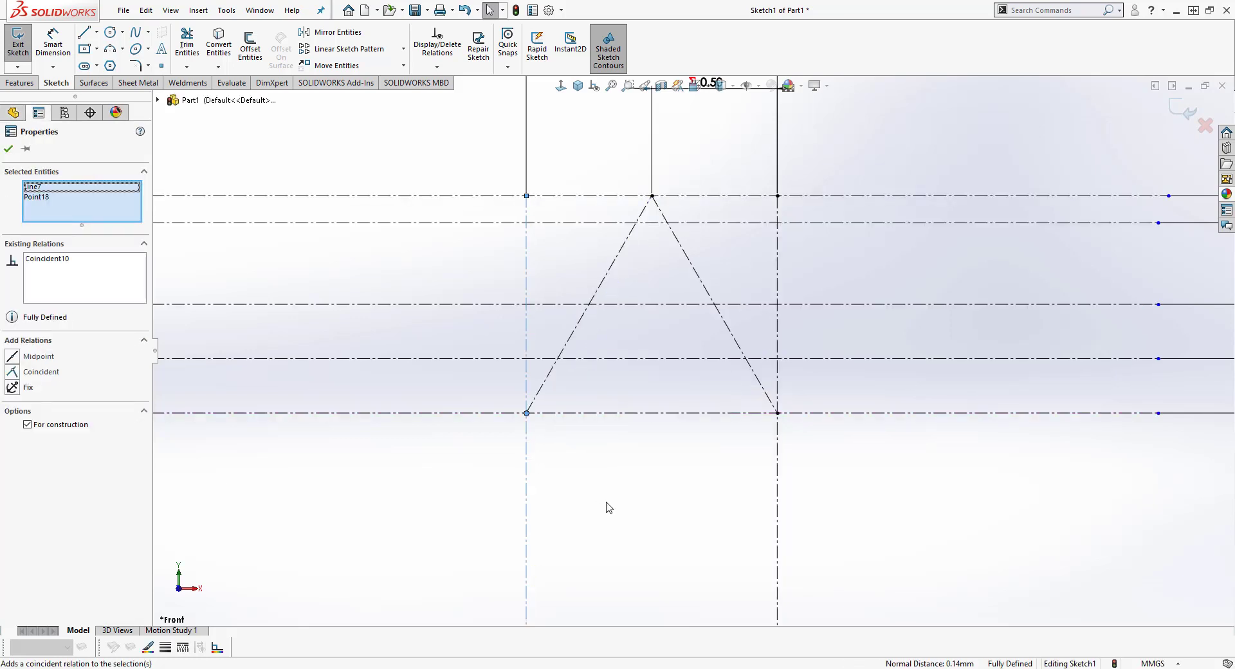
click(607, 507)
key(f)
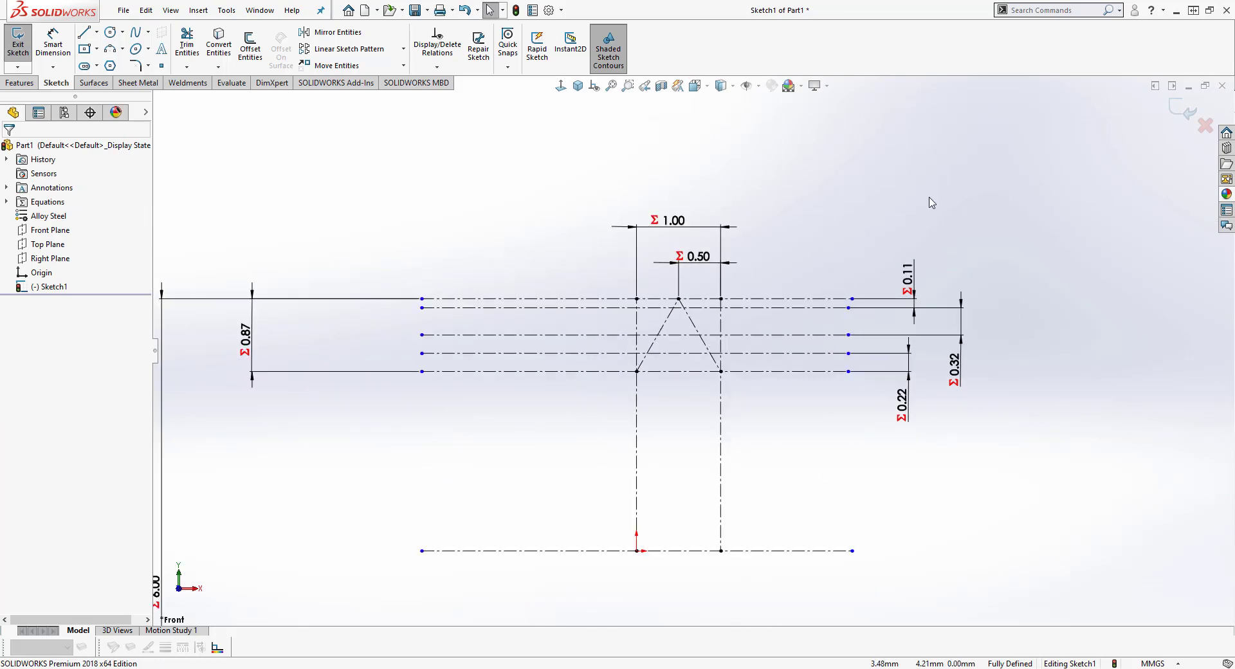
click(1175, 103)
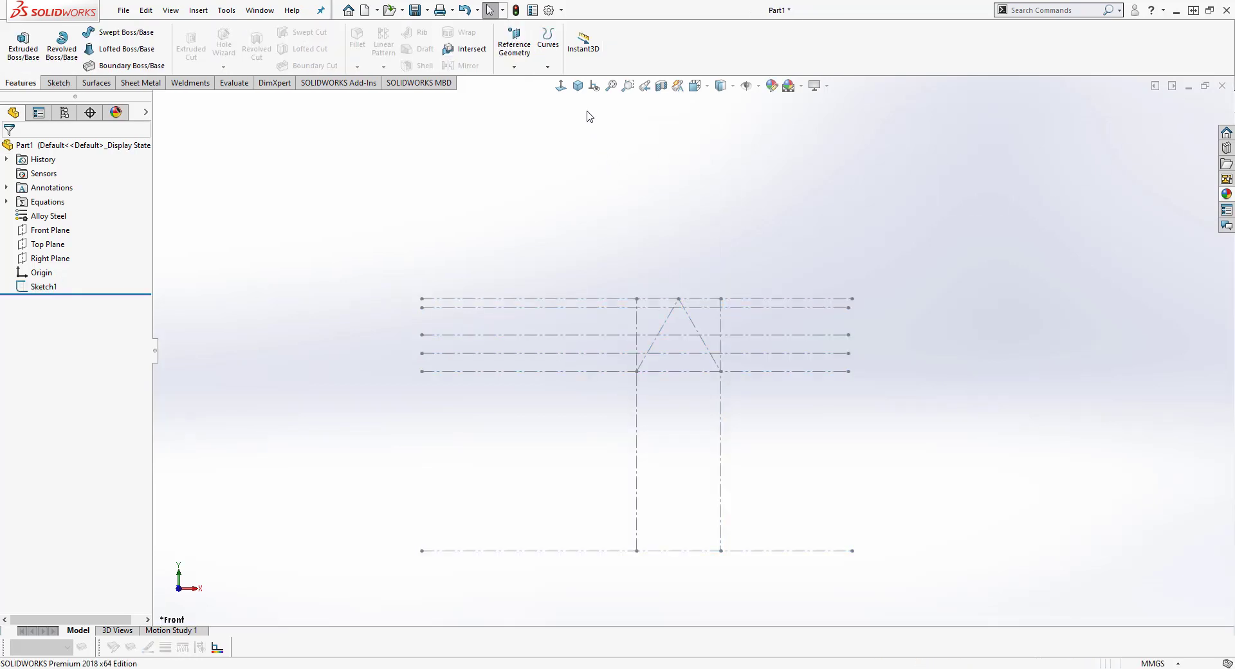
Step: Start a sketch on the Right Plane and draw a circle centered on the origin with a radius of about 2.32 mm
click(578, 86)
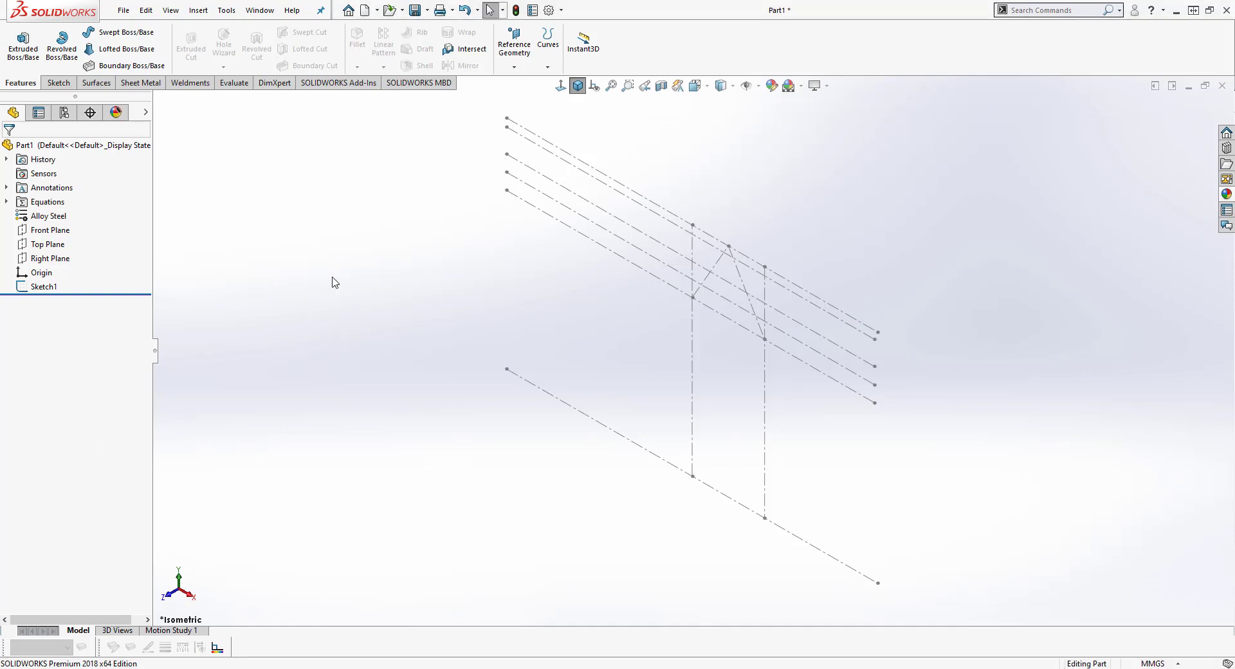
click(63, 260)
click(72, 243)
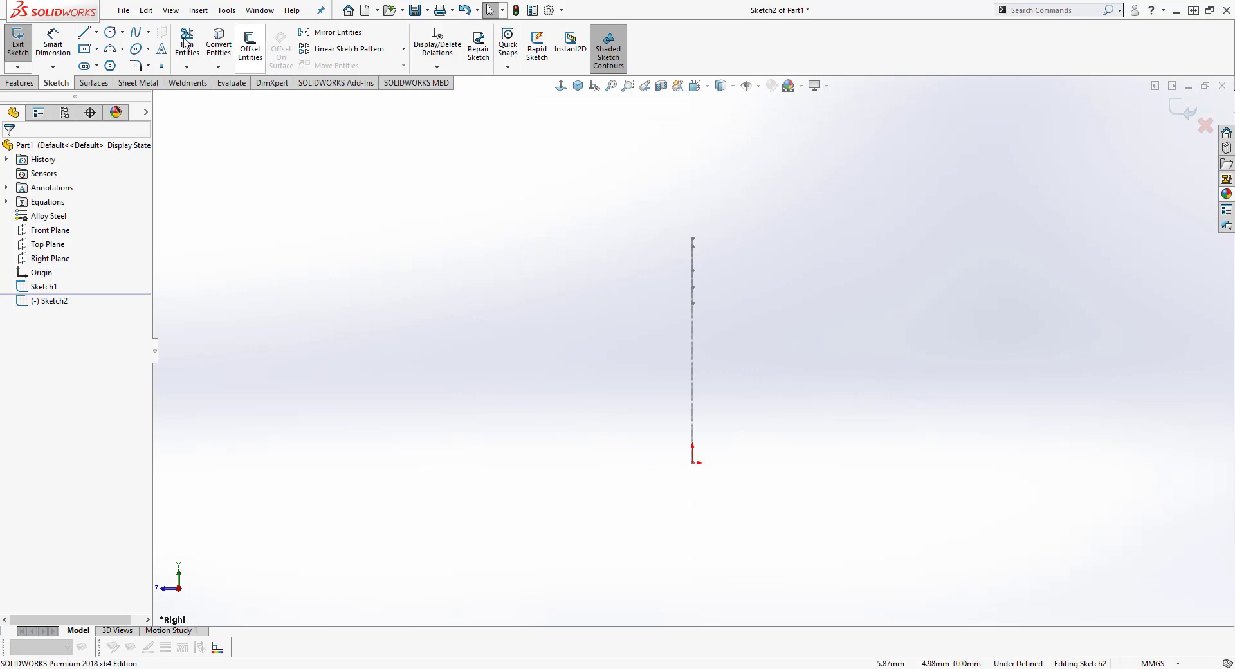
click(110, 32)
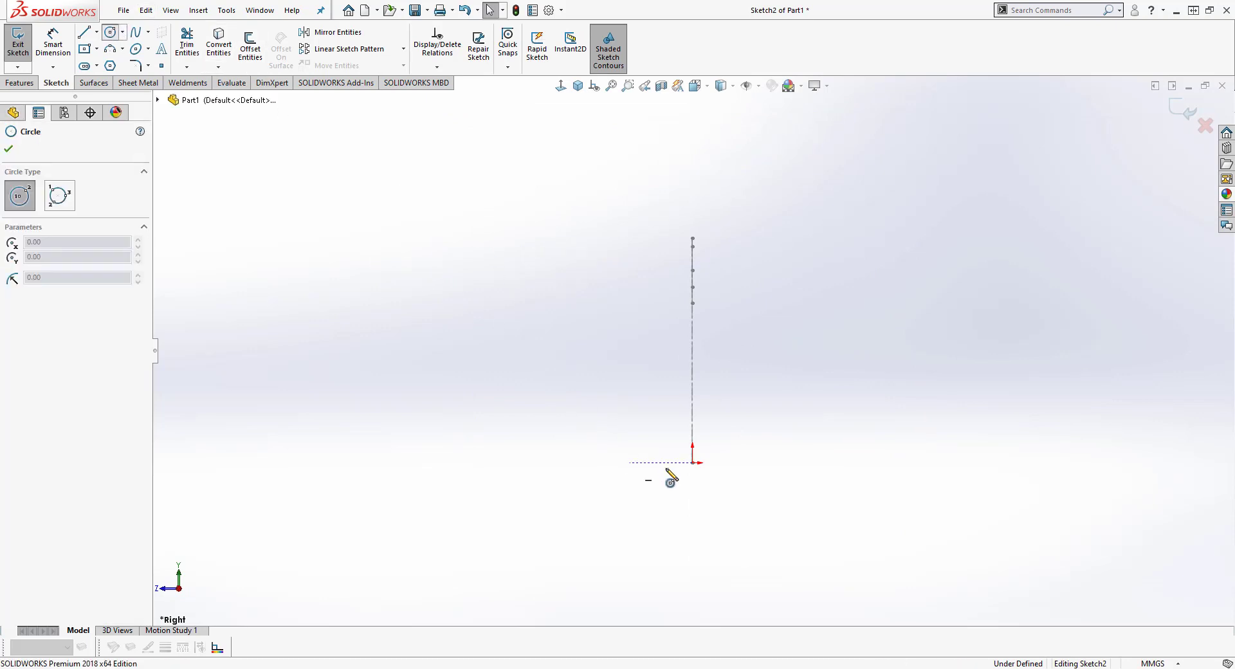
click(693, 462)
click(658, 295)
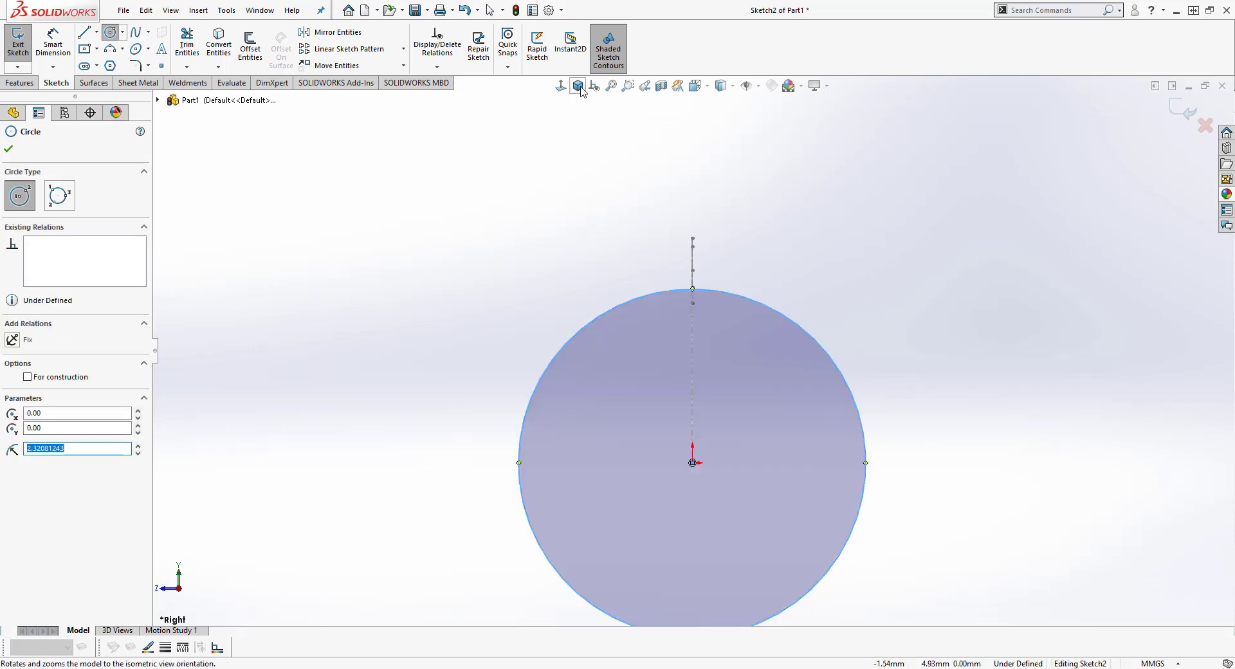
Step: Make the circle coincident with the right endpoint of the profile sketch's fourth horizontal centerline from the top, and exit the sketch
click(577, 86)
scroll(692, 278, down, 5)
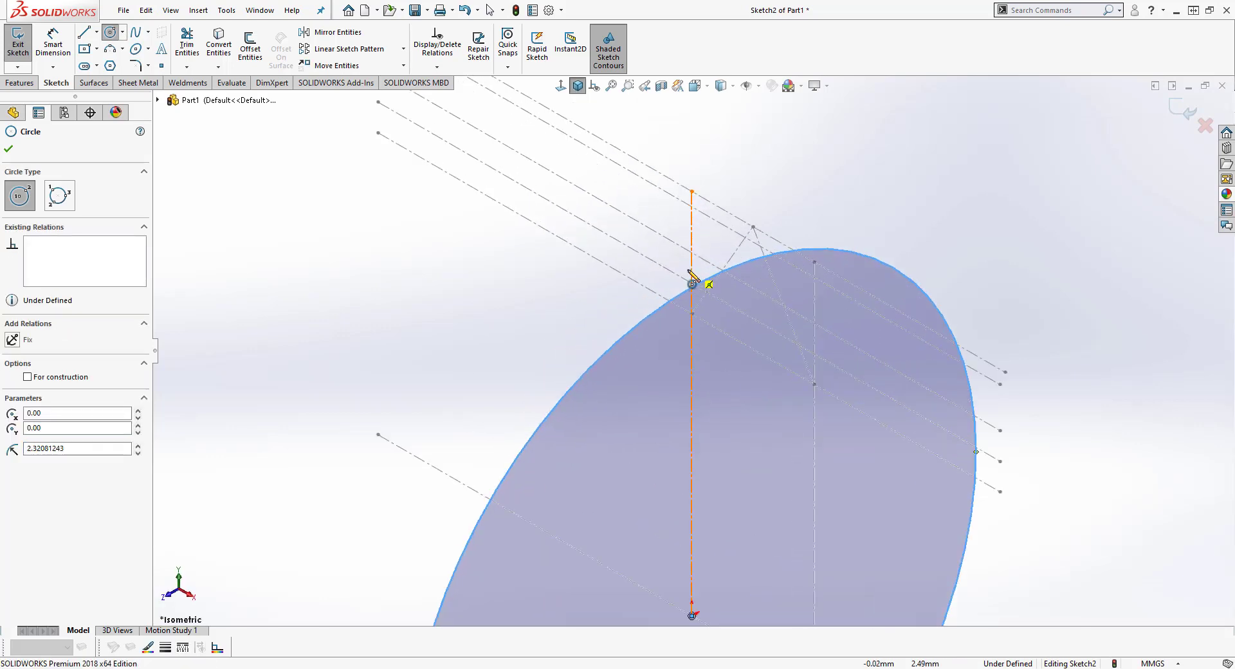
key(Escape)
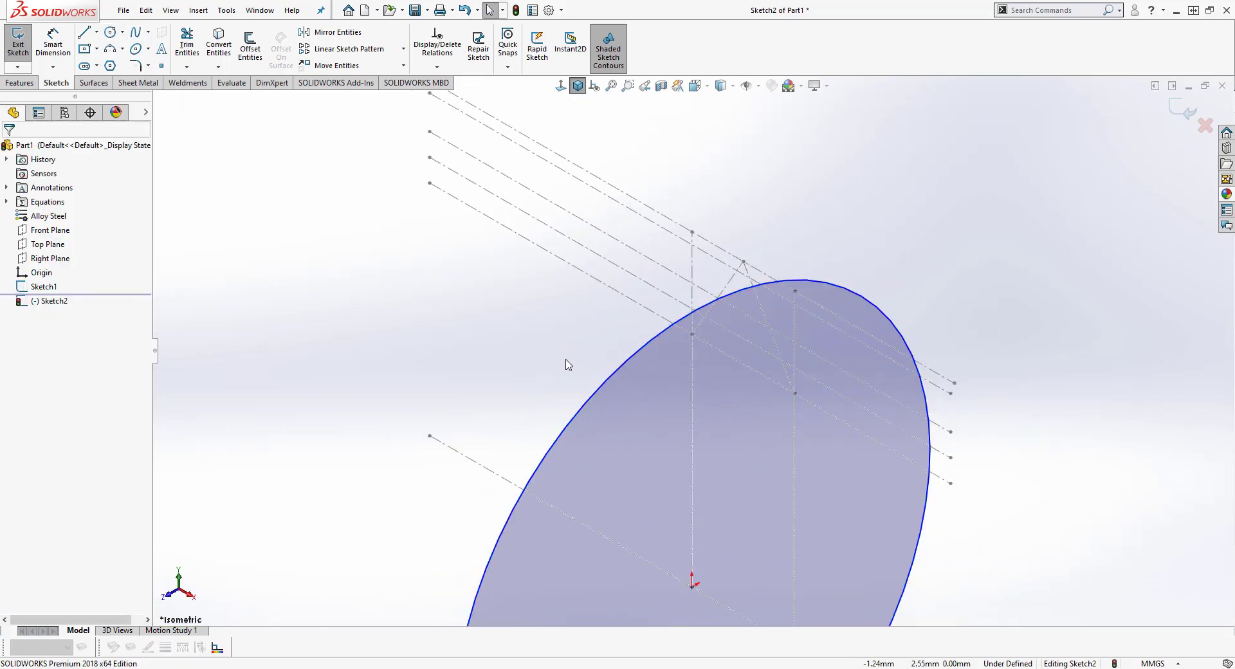
click(620, 367)
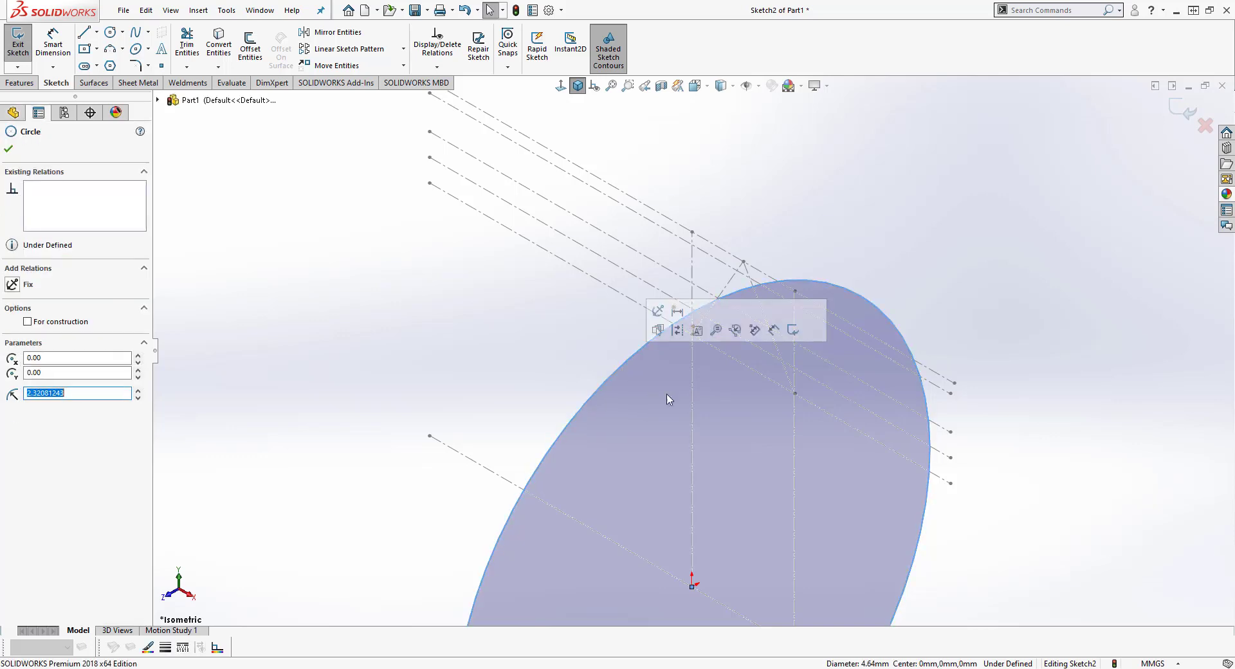
ctrl+click(950, 458)
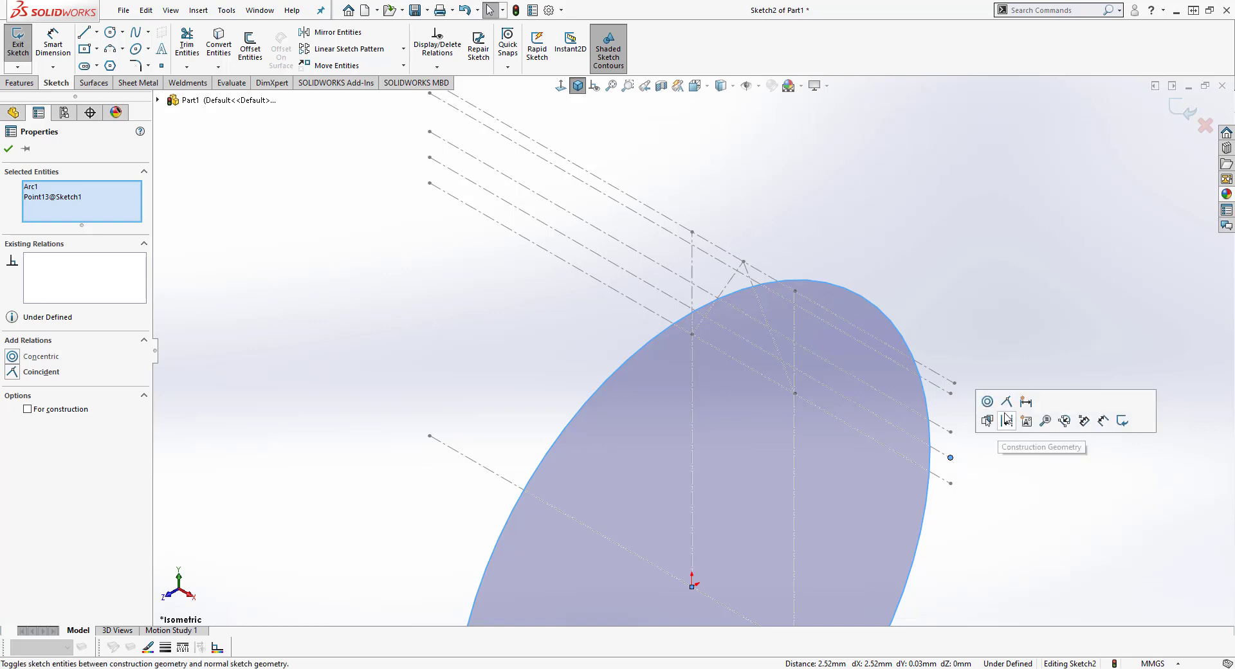
click(1007, 403)
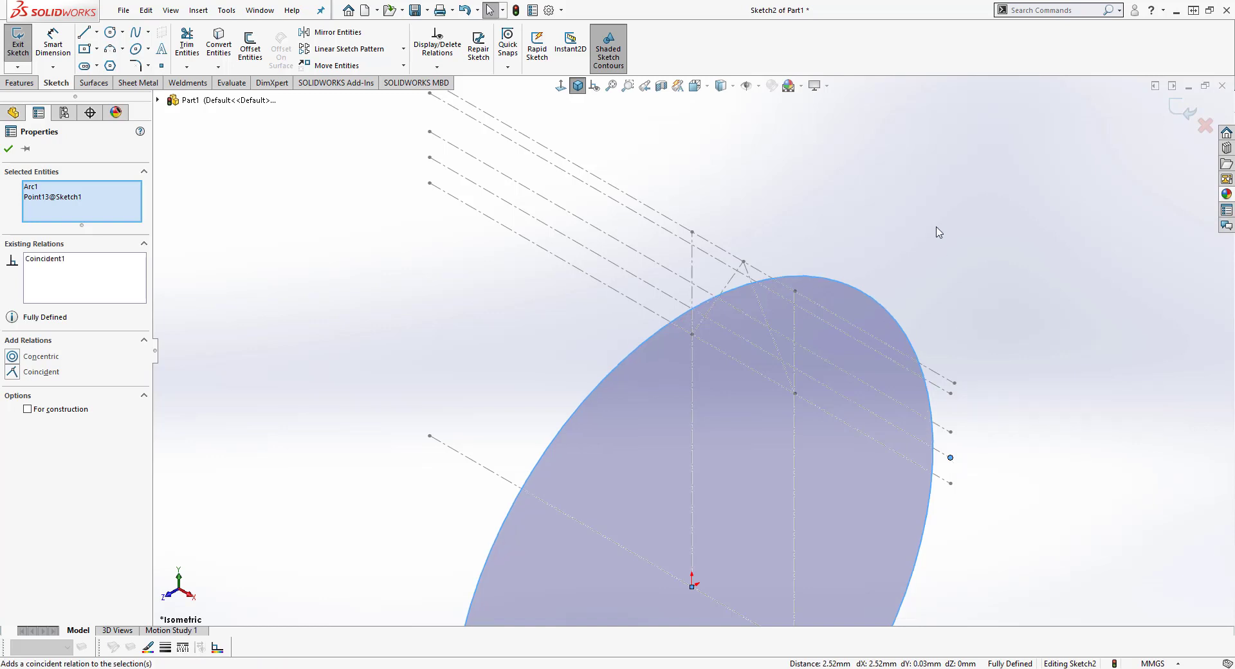
click(8, 148)
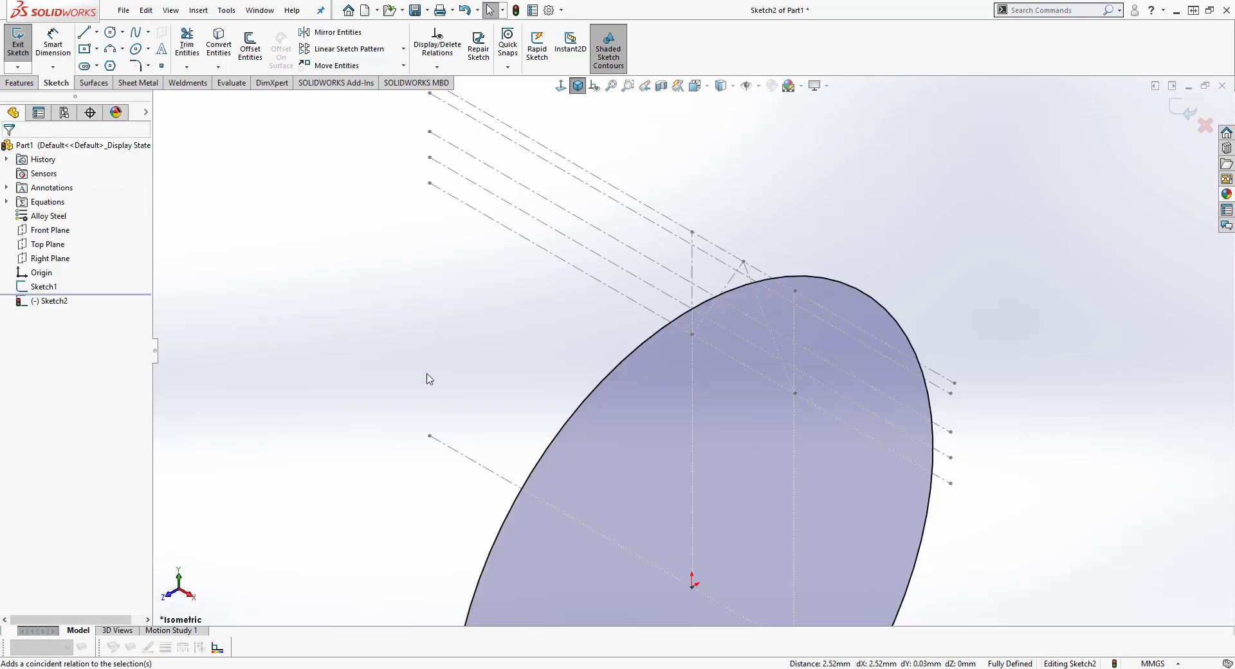
scroll(987, 209, up, 3)
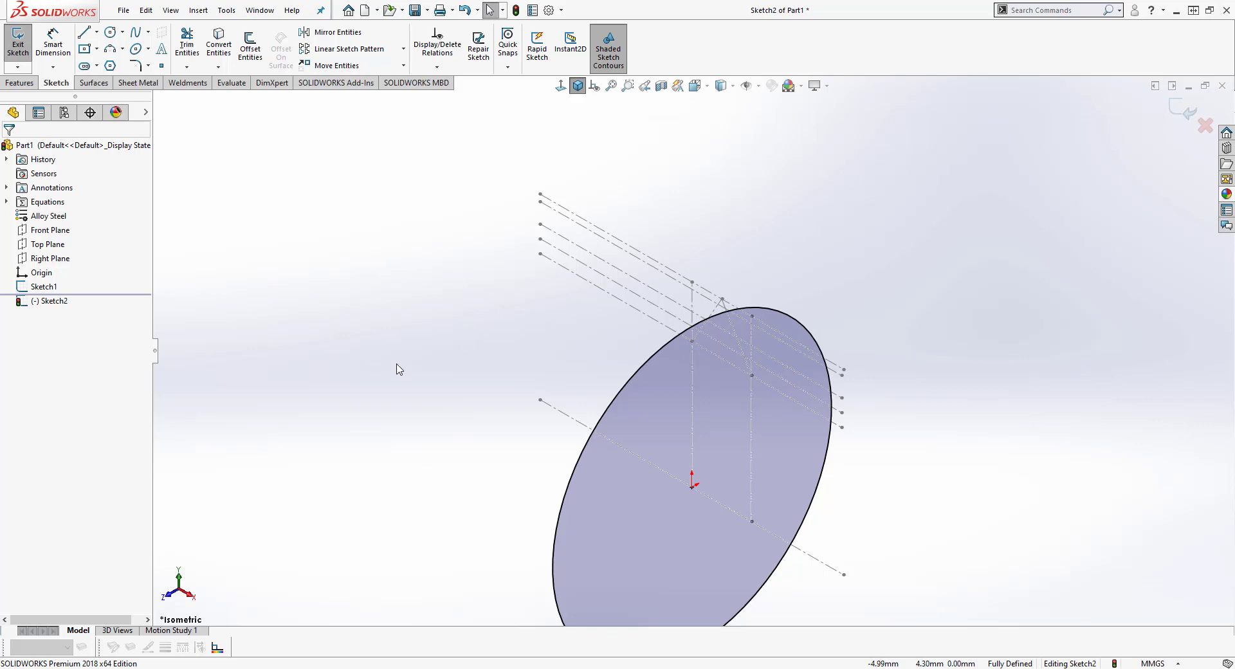
click(1184, 113)
click(222, 326)
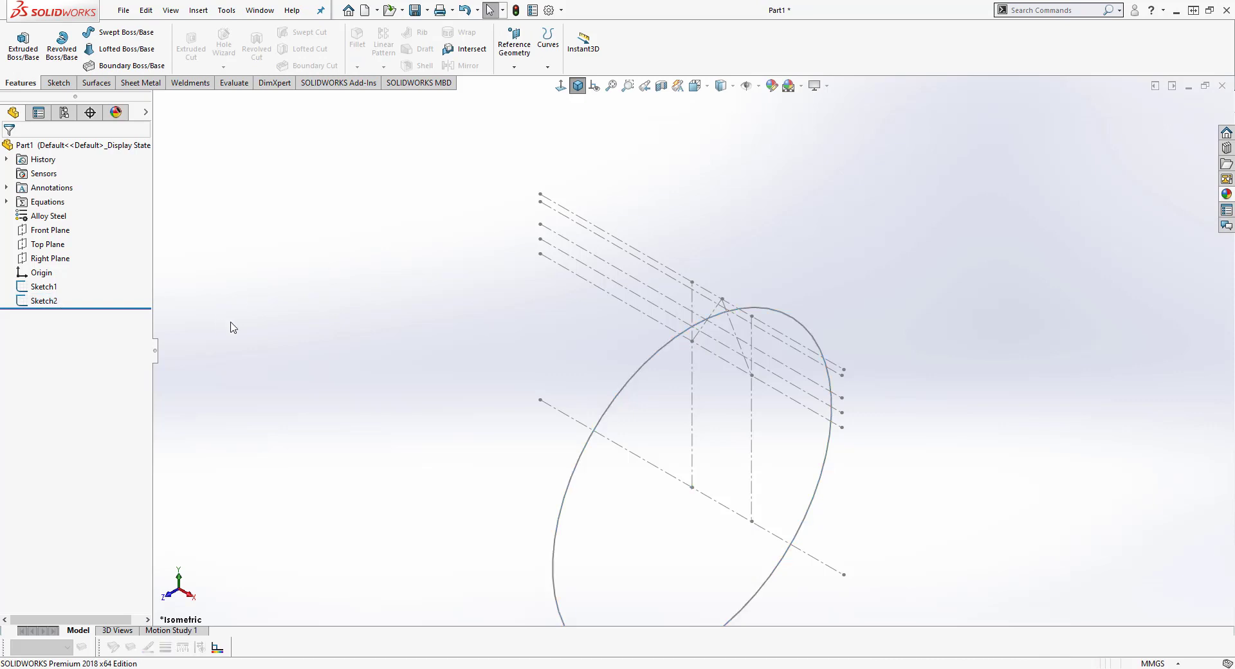
Step: Reopen the thread profile sketch on the Front Plane for editing
click(44, 286)
click(52, 252)
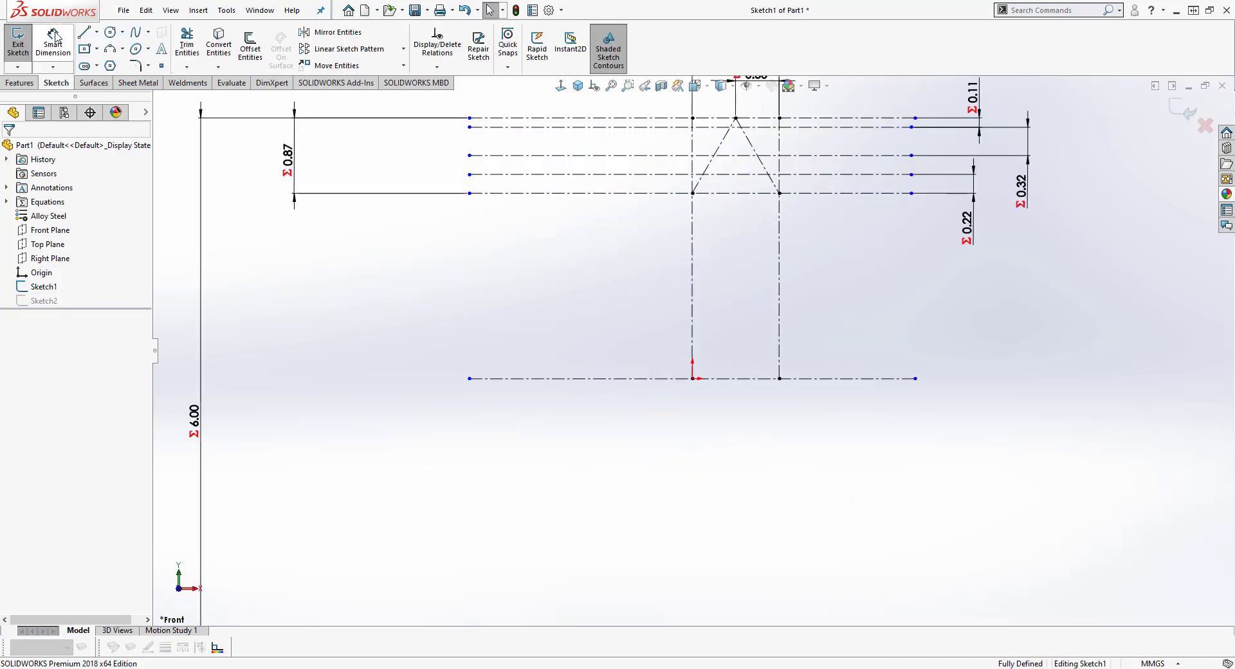
click(53, 44)
key(f)
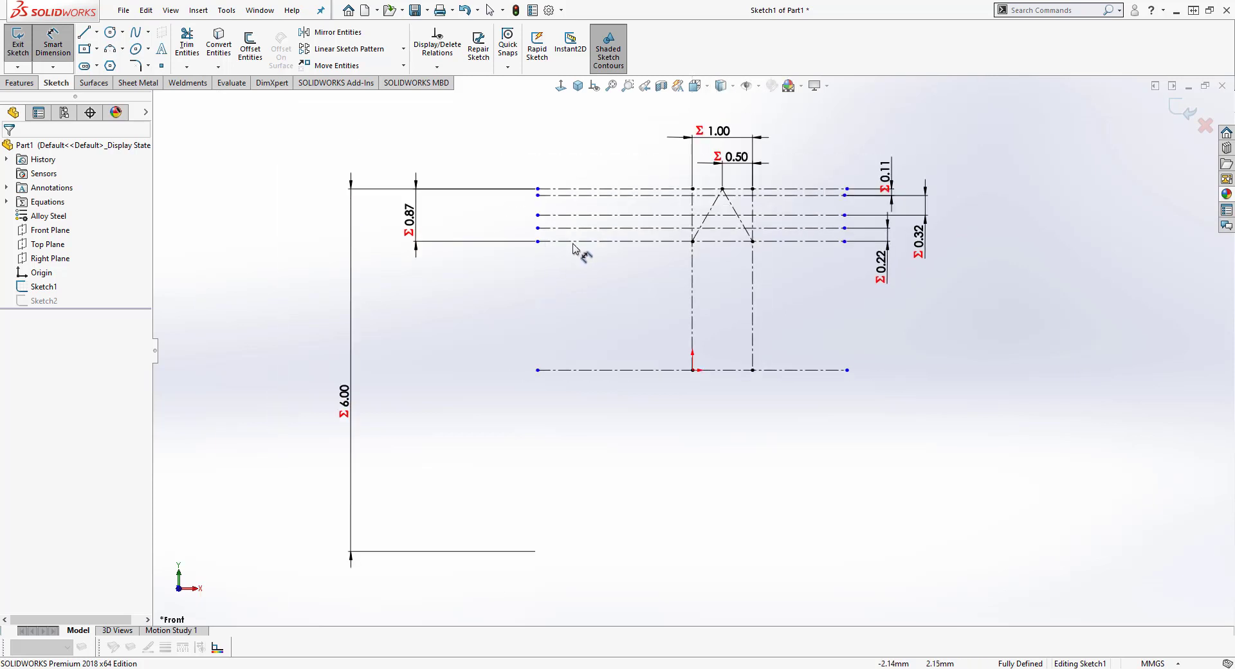
scroll(582, 252, up, 2)
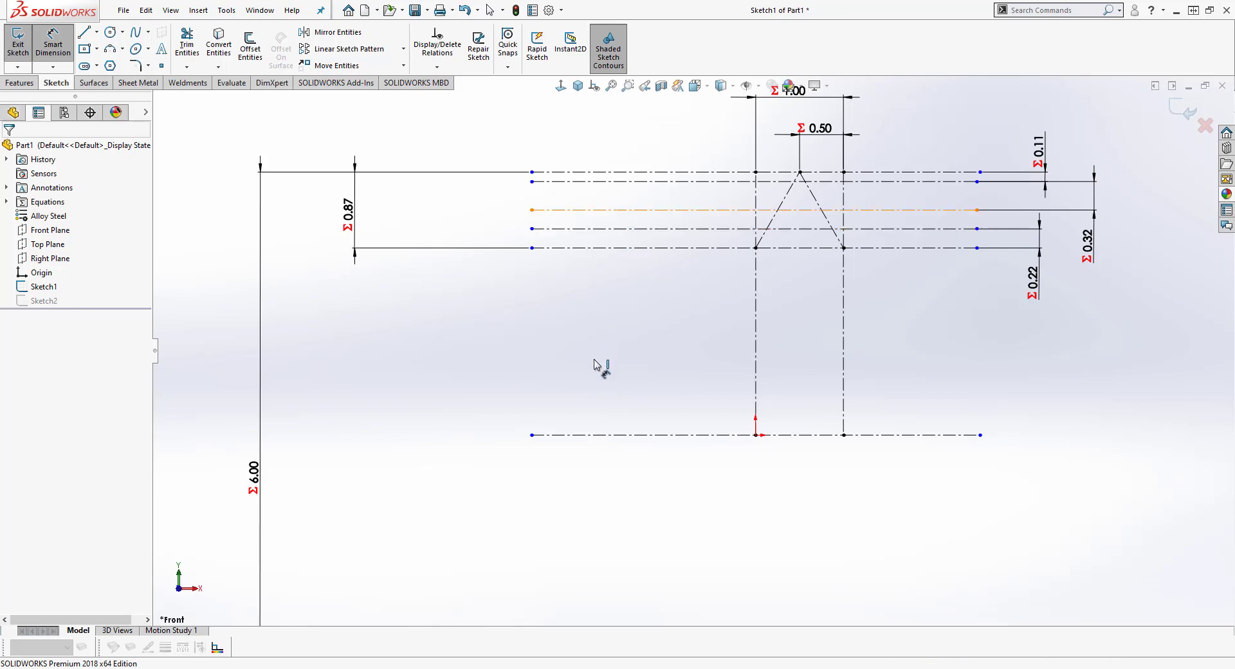
click(587, 434)
click(587, 434)
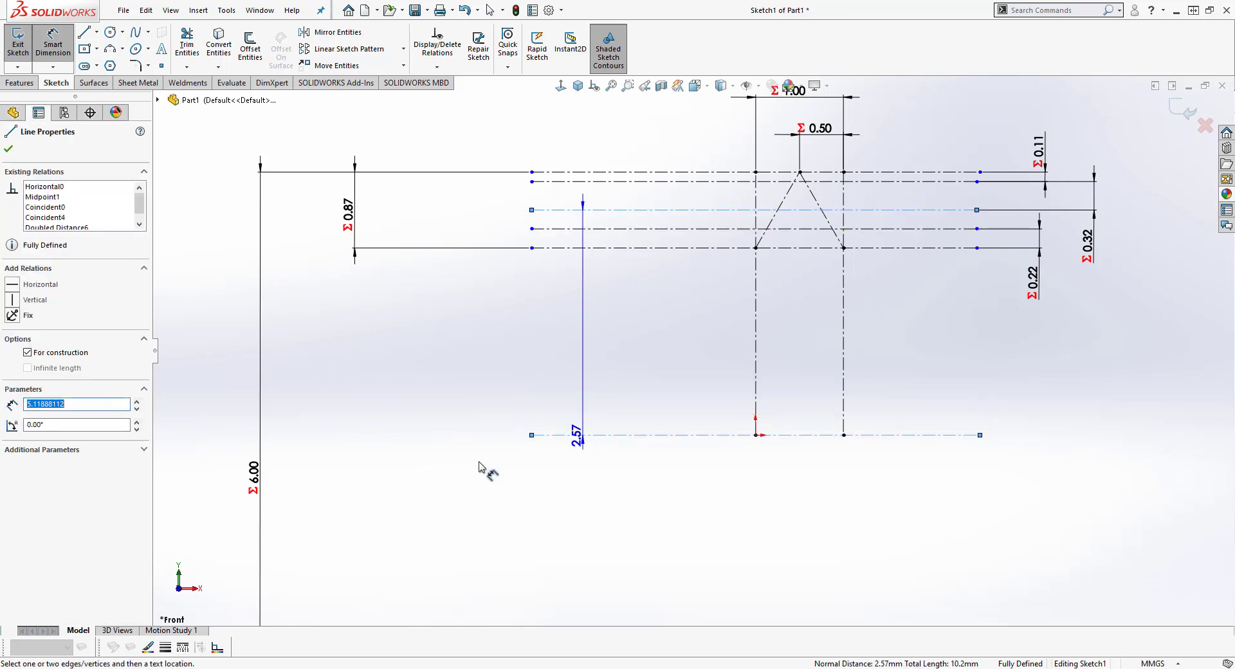
key(Escape)
key(Escape)
click(609, 435)
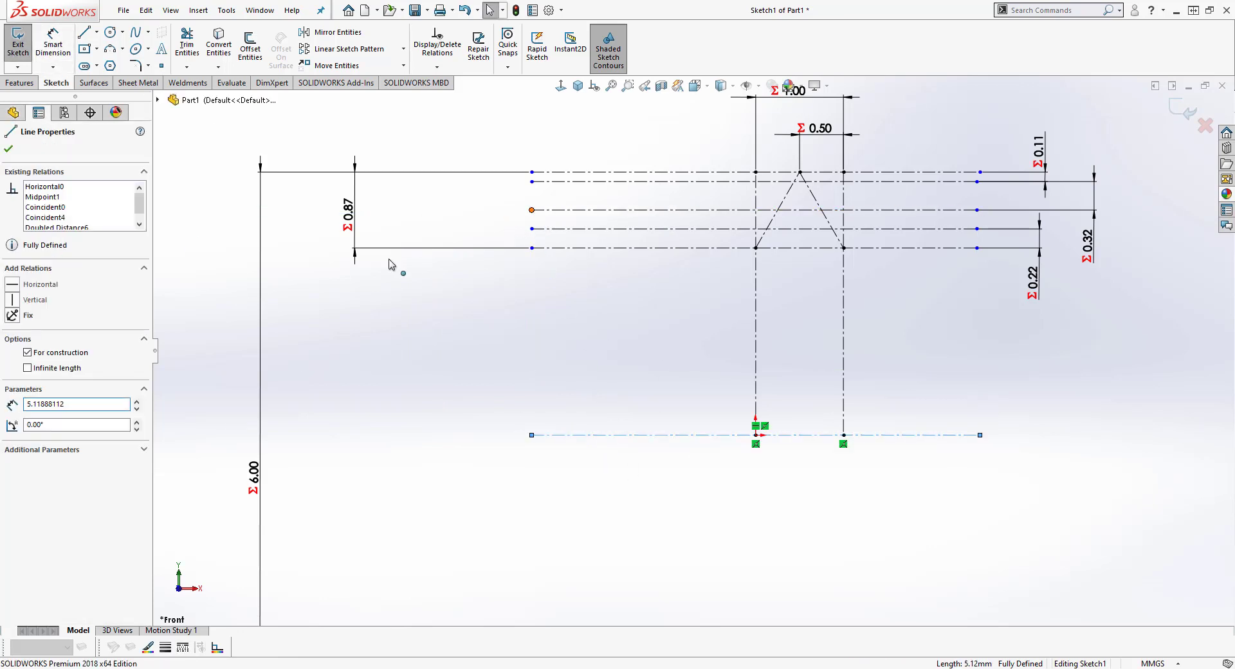
click(532, 210)
Step: Add a driven doubled-distance dimension from the lowest horizontal centerline to the left endpoint of the third horizontal centerline from the top
click(52, 42)
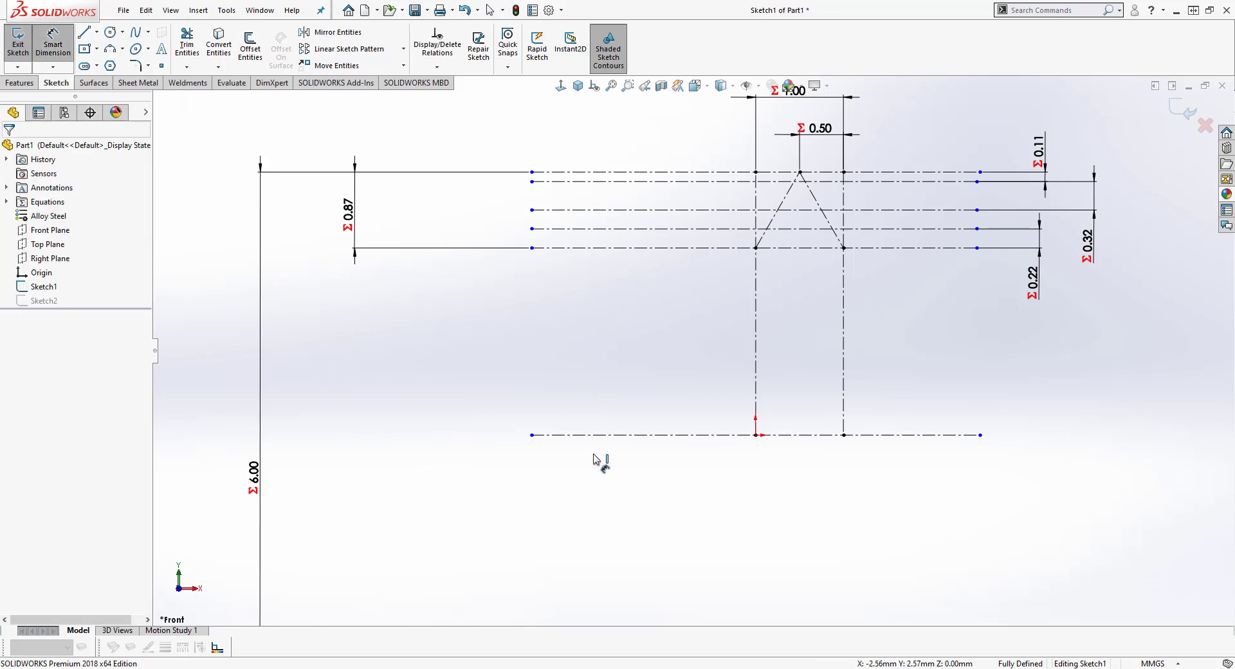
click(587, 436)
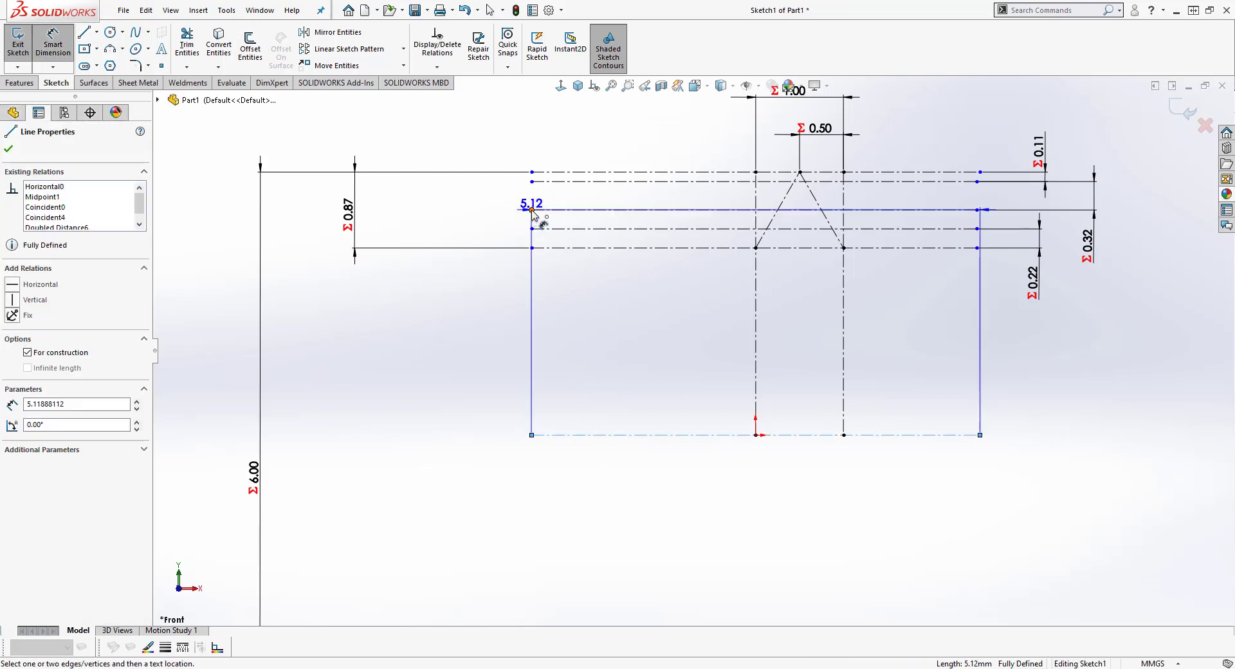
click(531, 210)
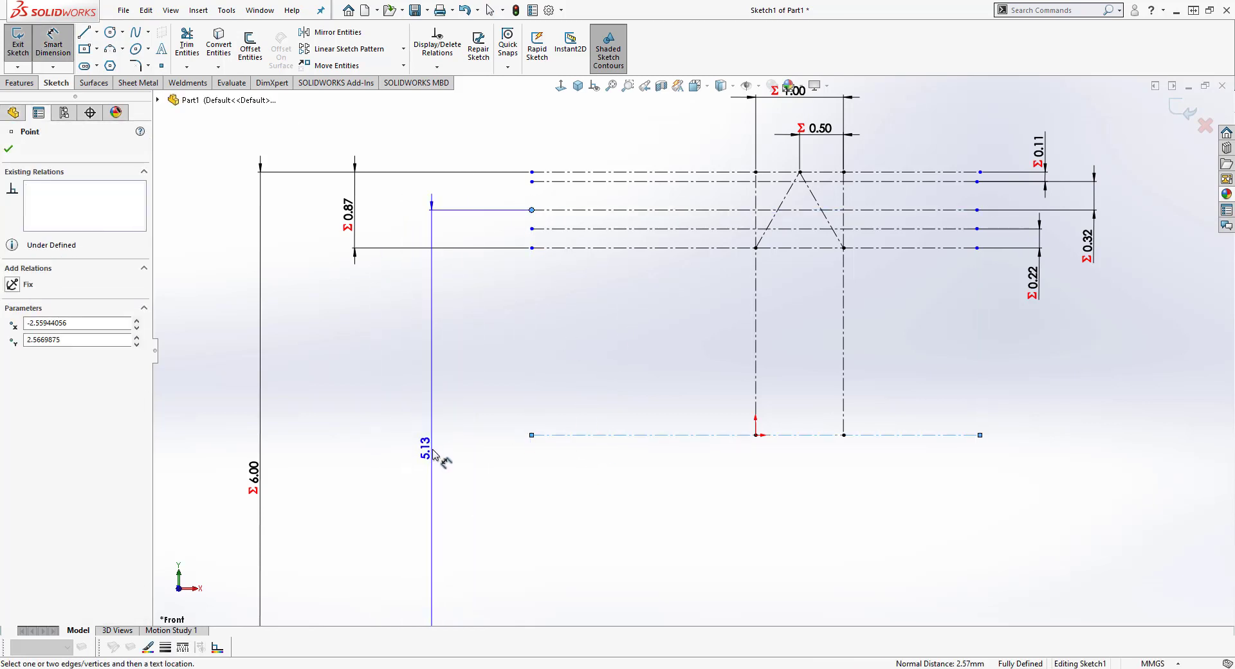
click(432, 453)
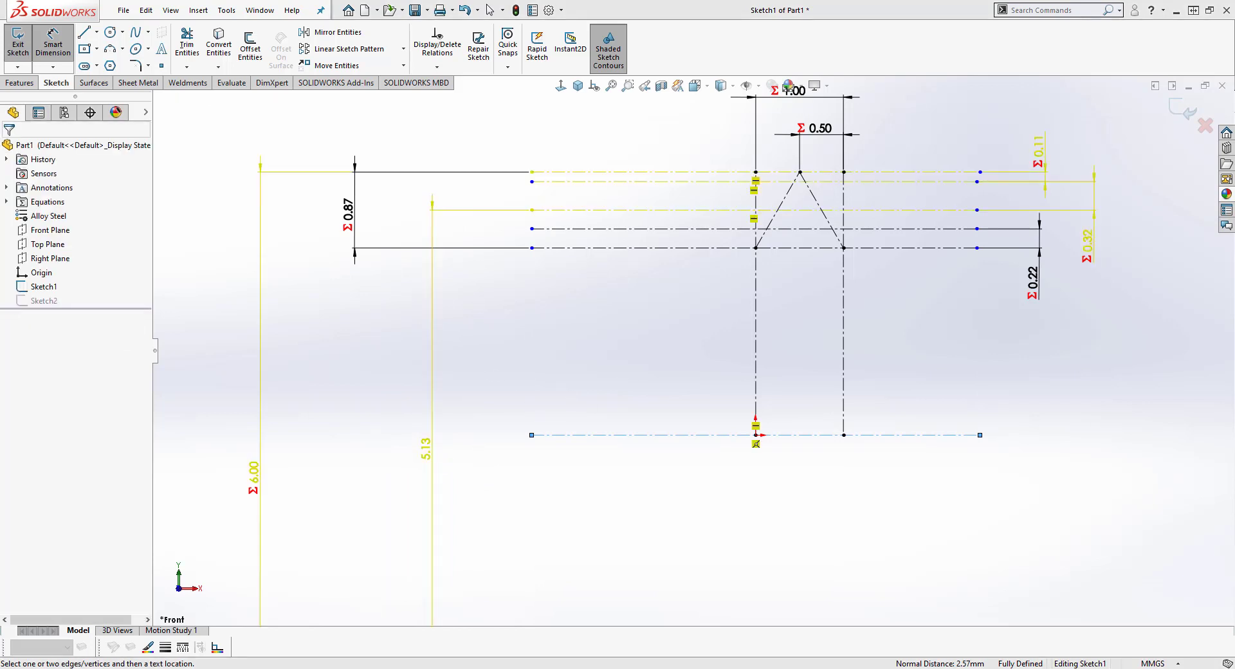
click(701, 288)
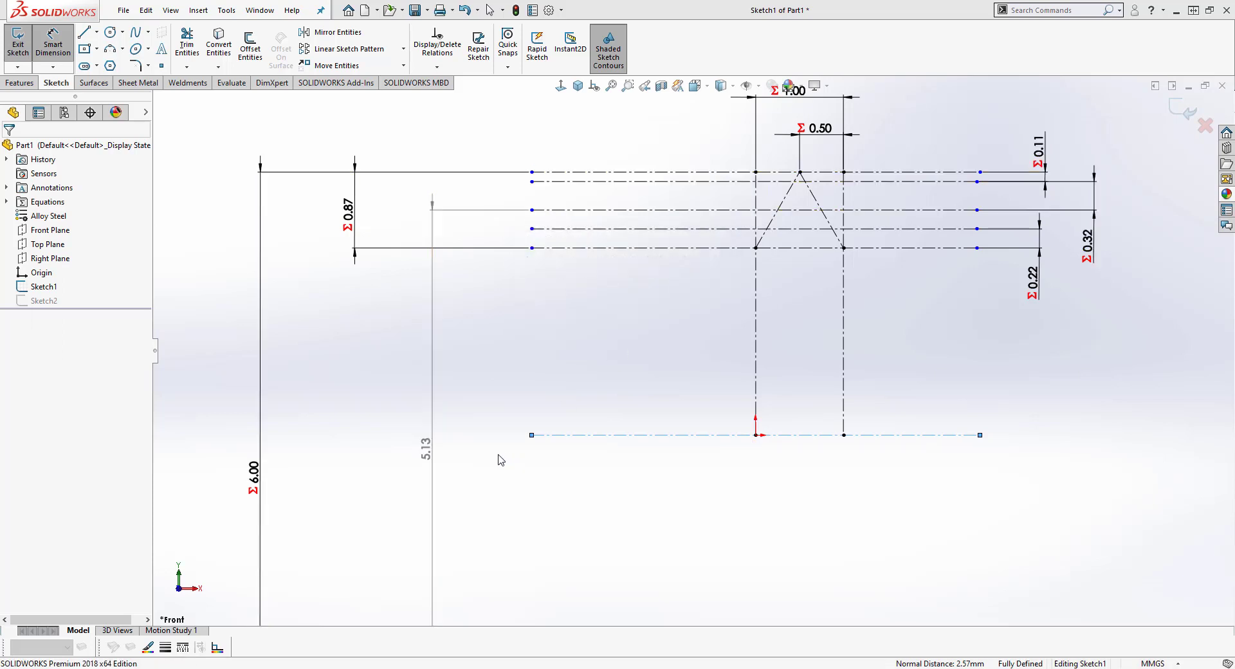
Step: Override the text of the driven dimension to the third horizontal centerline from the top with "Pitch Diameter"
click(429, 454)
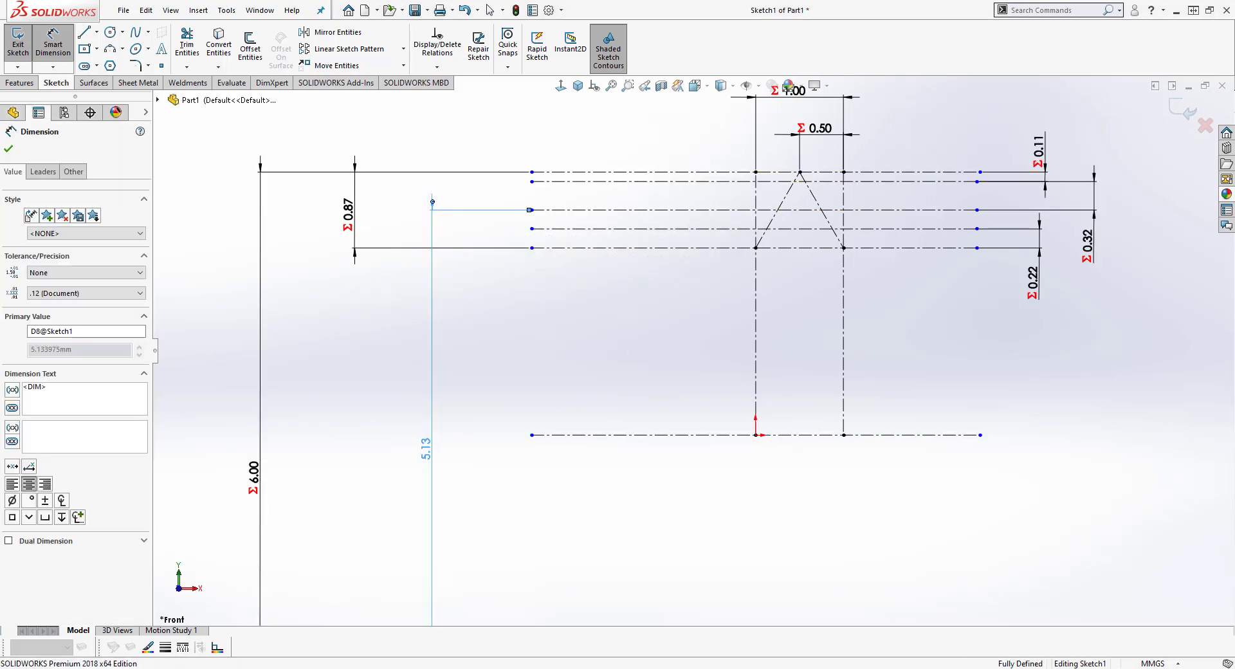
click(696, 341)
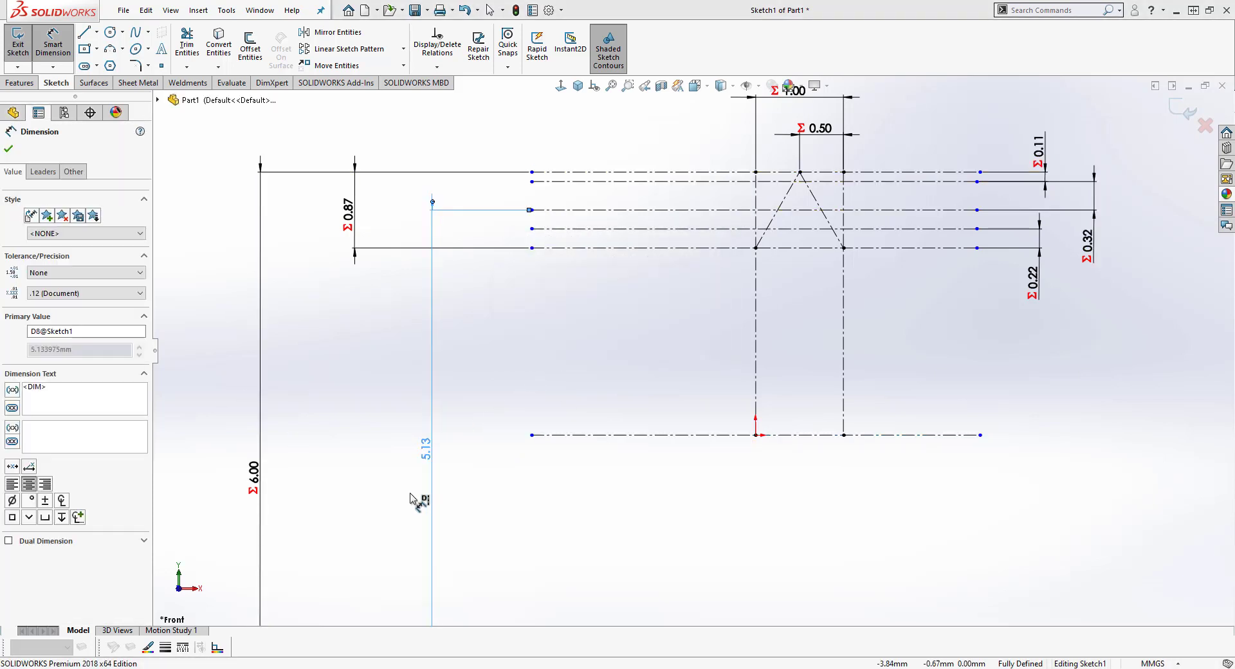
click(92, 400)
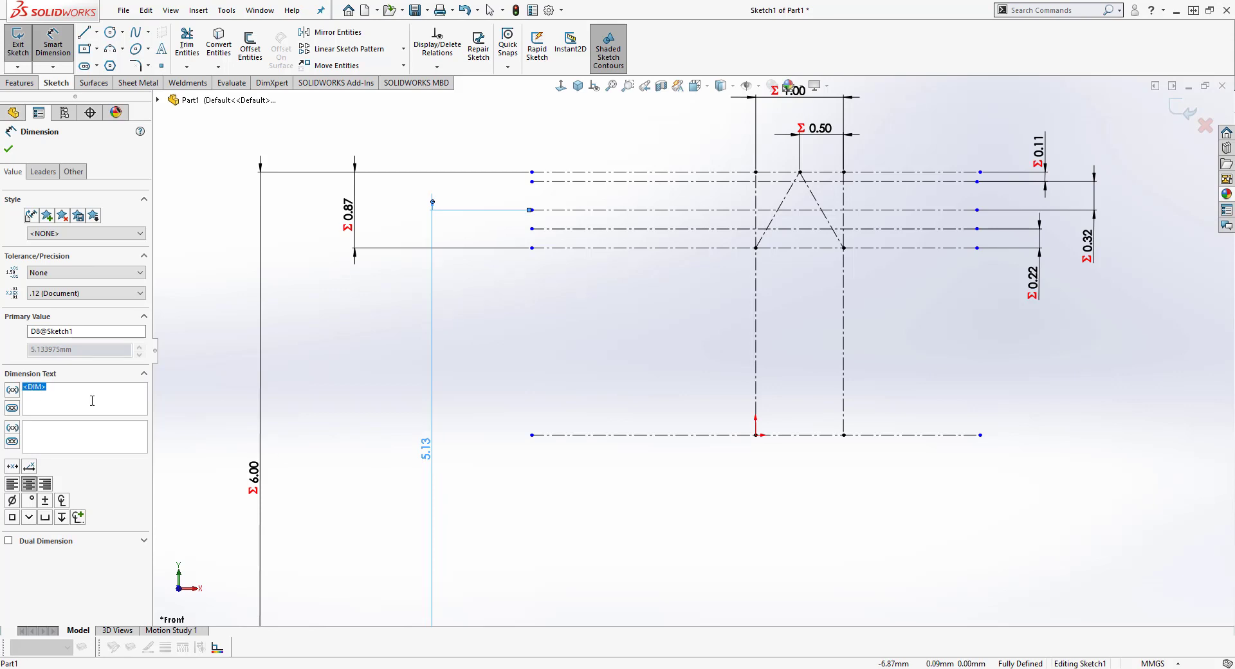
text(P)
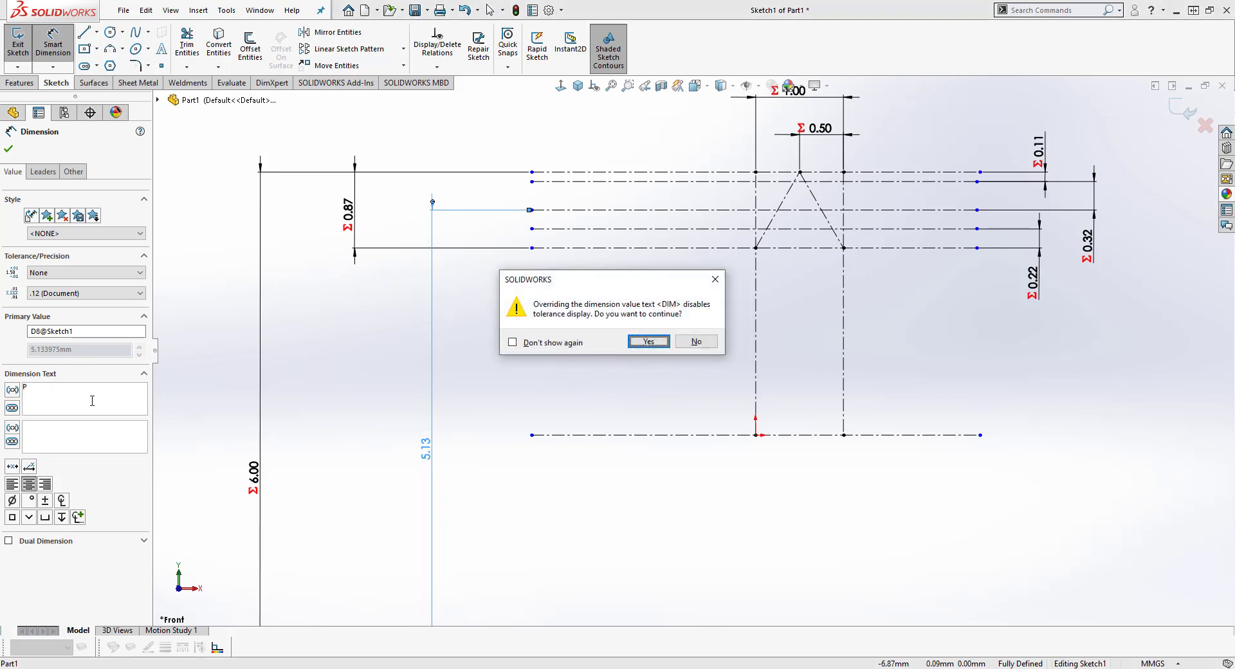
click(650, 341)
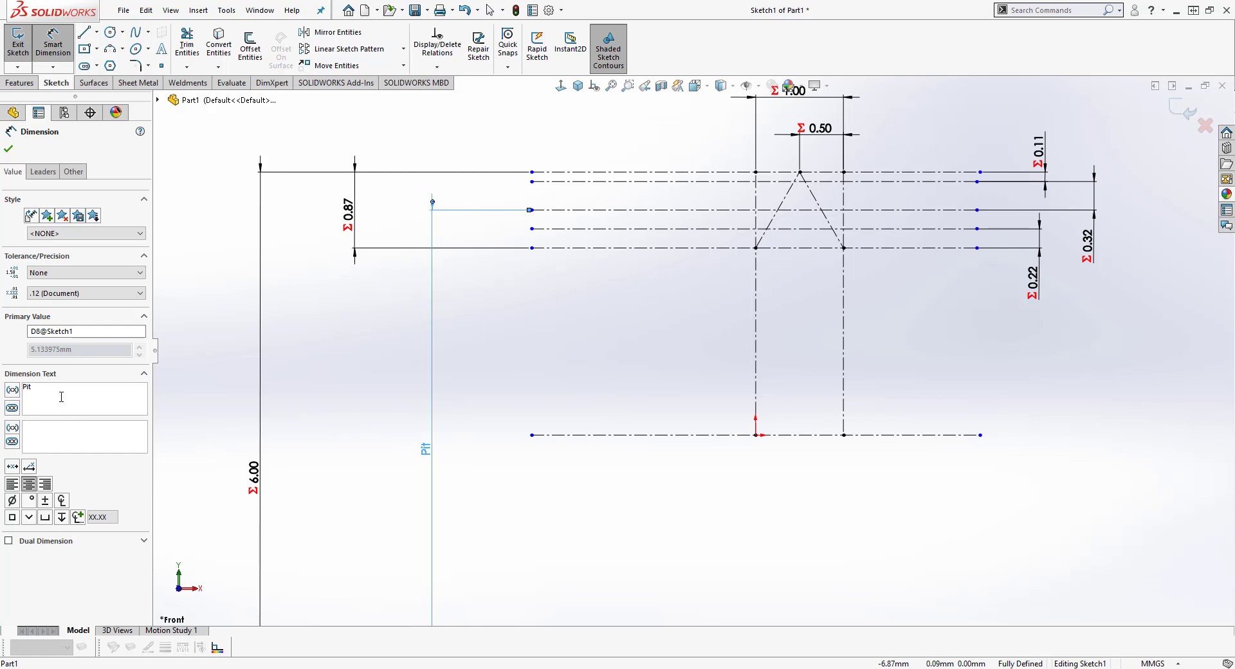
text(ch Diameter)
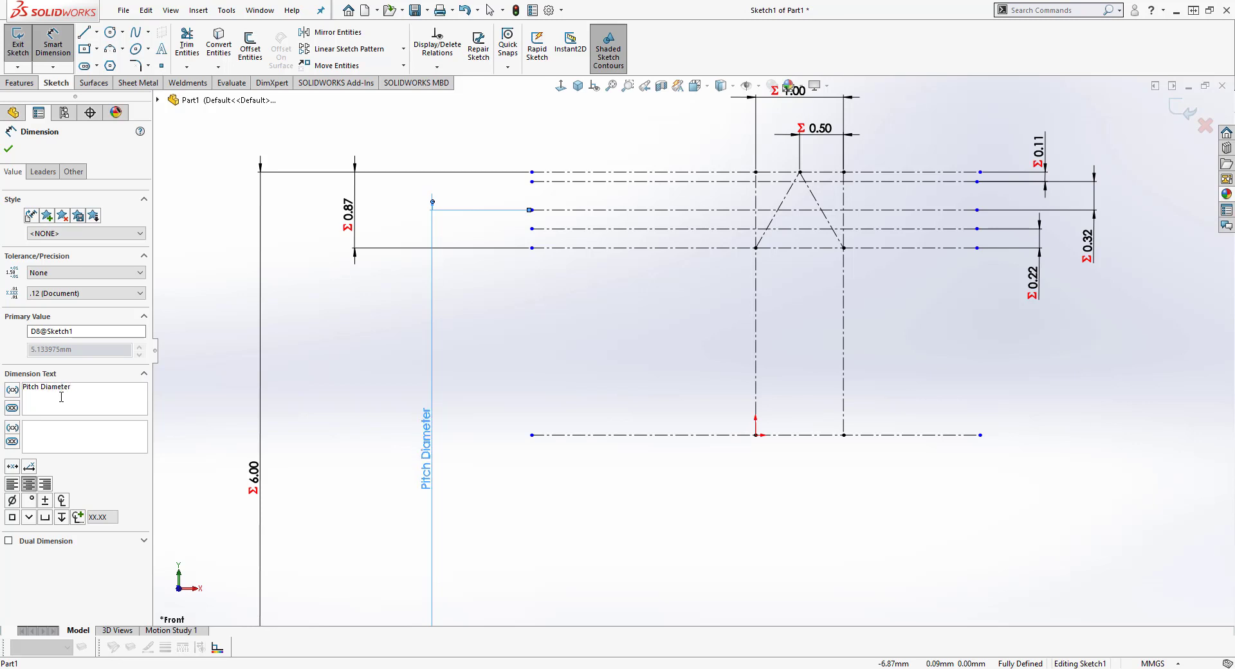
click(8, 148)
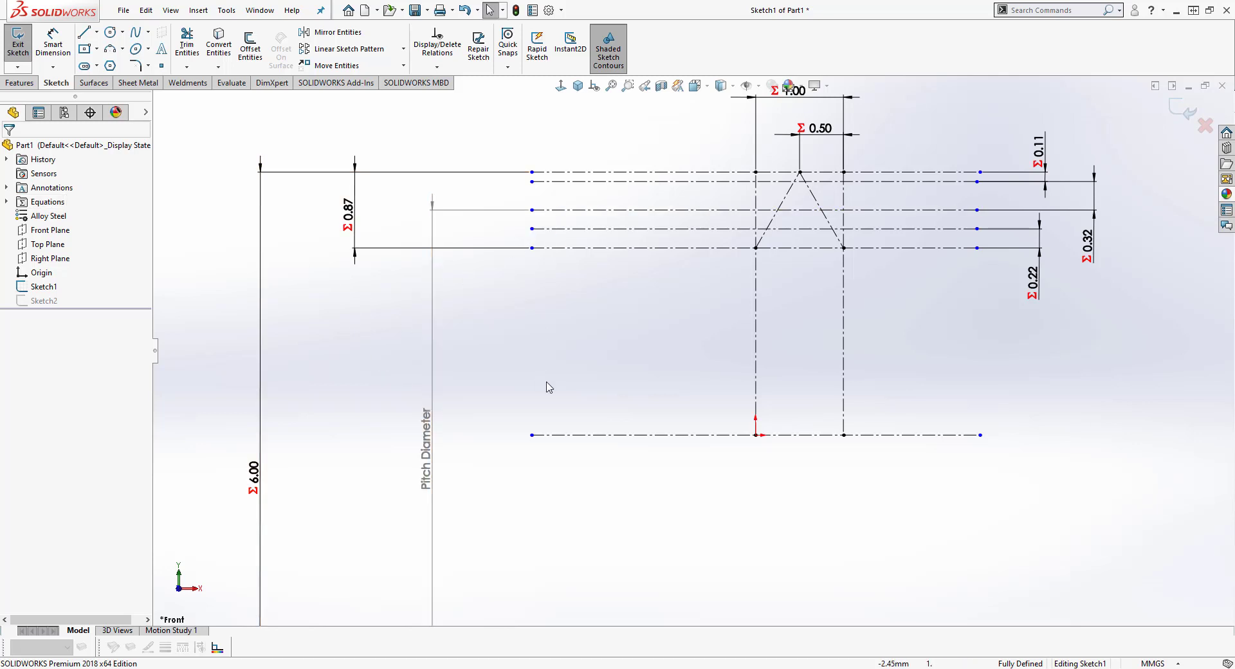
Step: Add a driven doubled-distance dimension from the lowest horizontal centerline to the left endpoint of the second horizontal centerline from the top
click(53, 43)
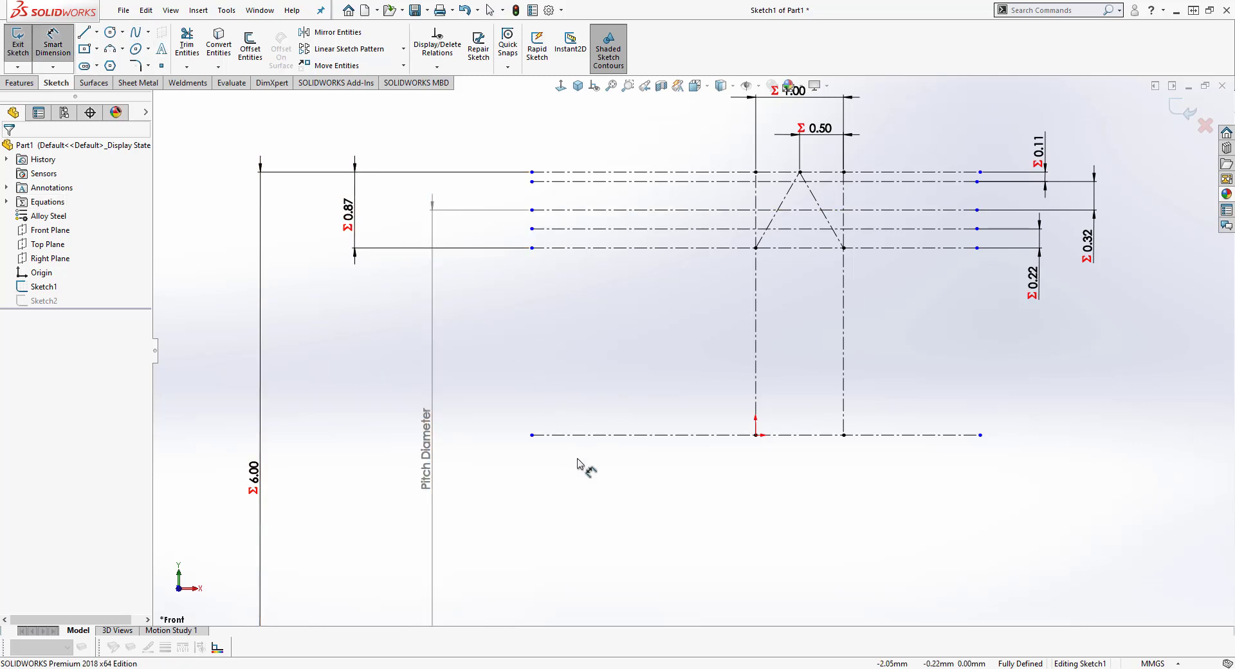
click(554, 430)
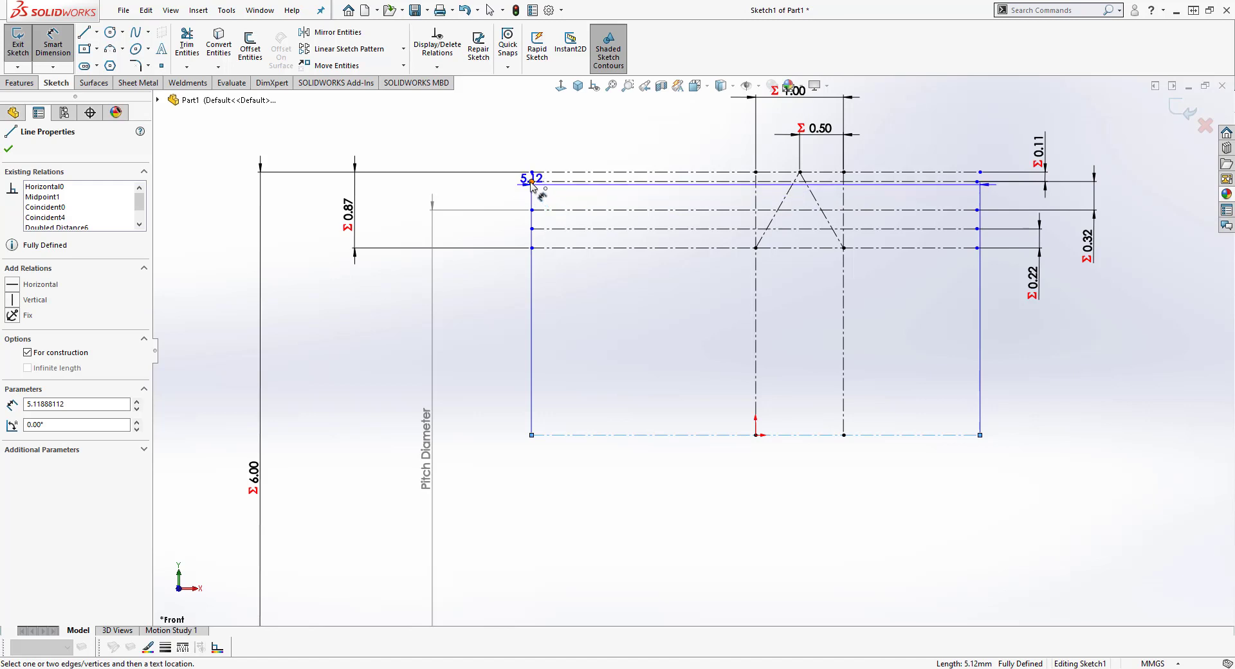
ctrl+middle_drag(532, 183, 654, 141)
click(655, 141)
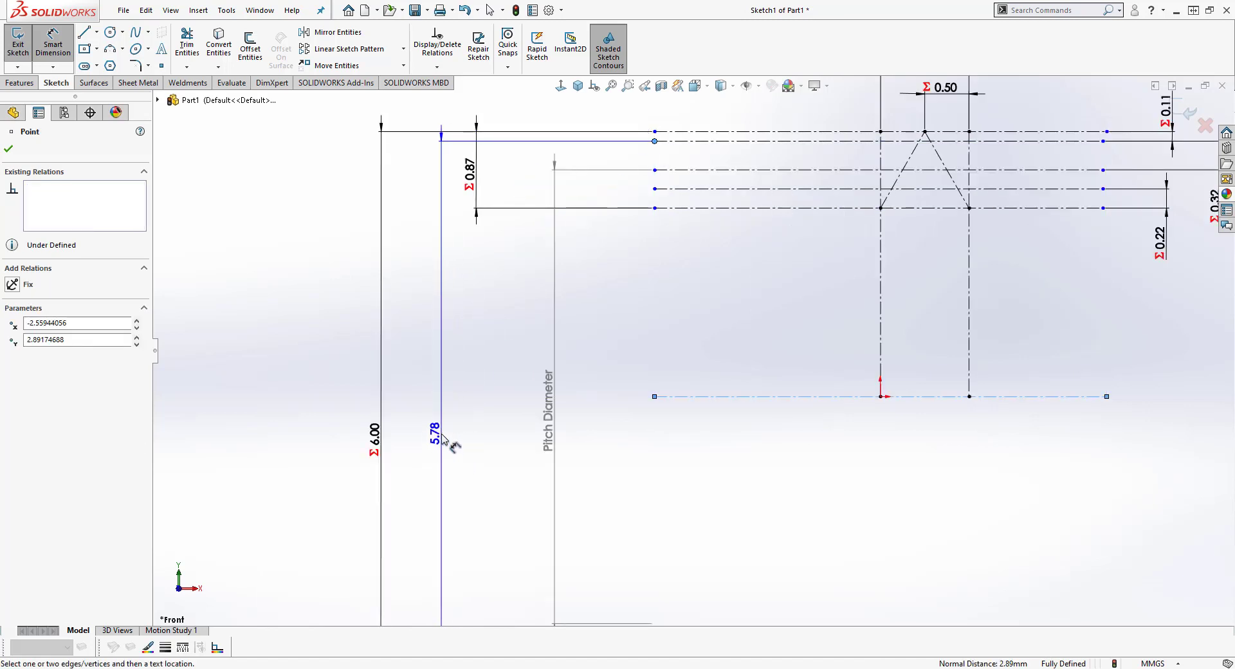
click(450, 443)
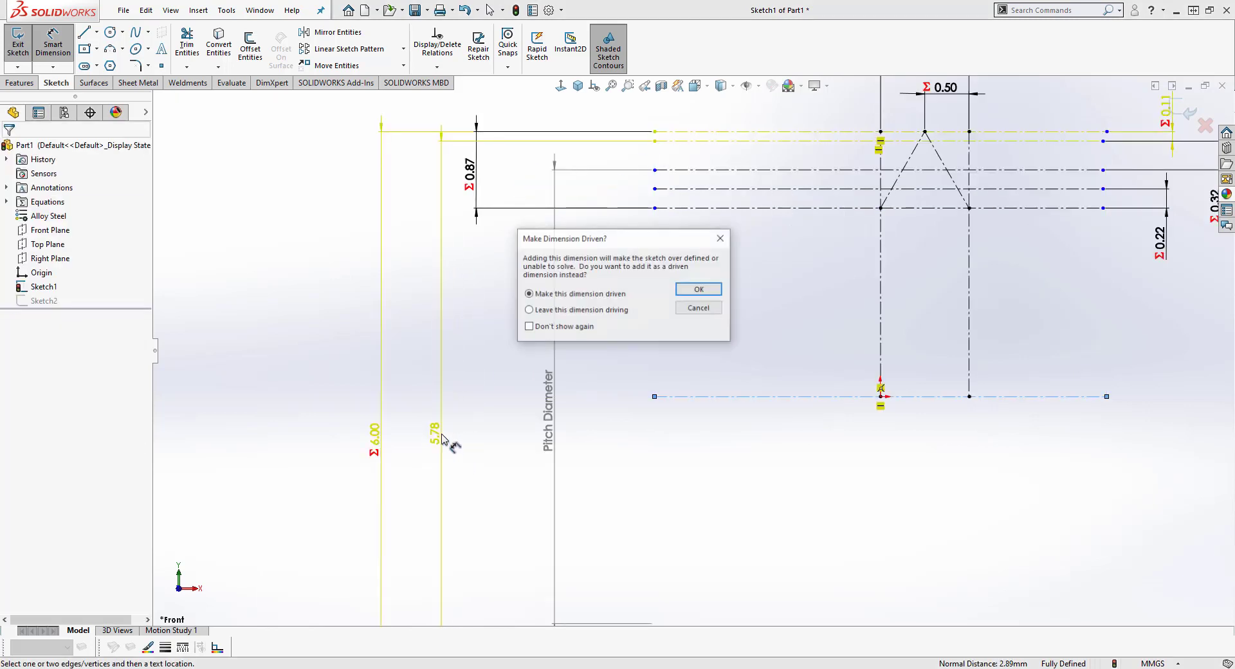
click(700, 290)
Step: Override the text of the driven dimension to the second horizontal centerline from the top with "Major Diameter"
click(434, 437)
double_click(435, 437)
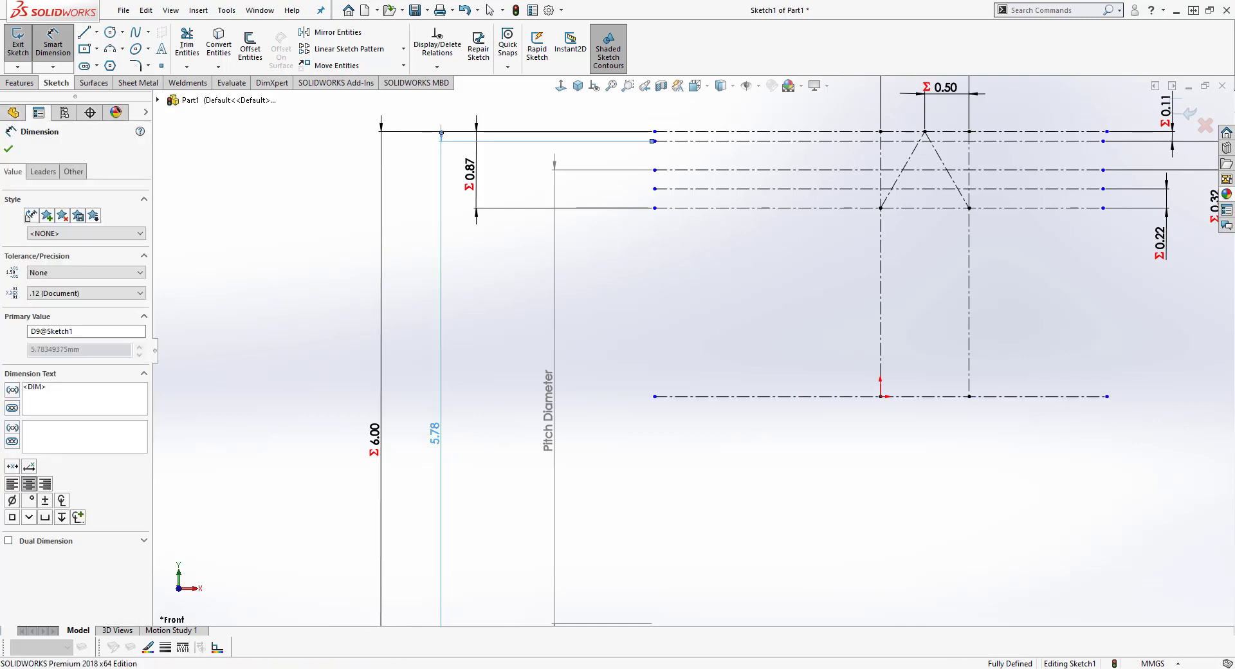
click(701, 340)
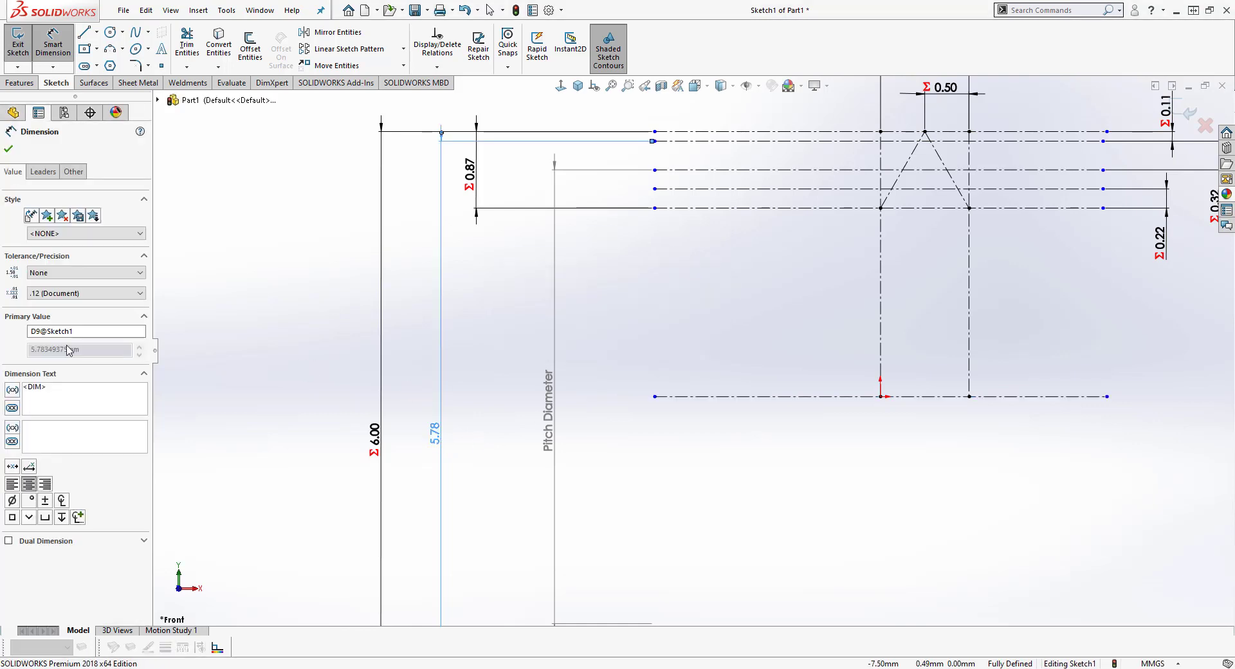
key(ctrl+a)
text(M)
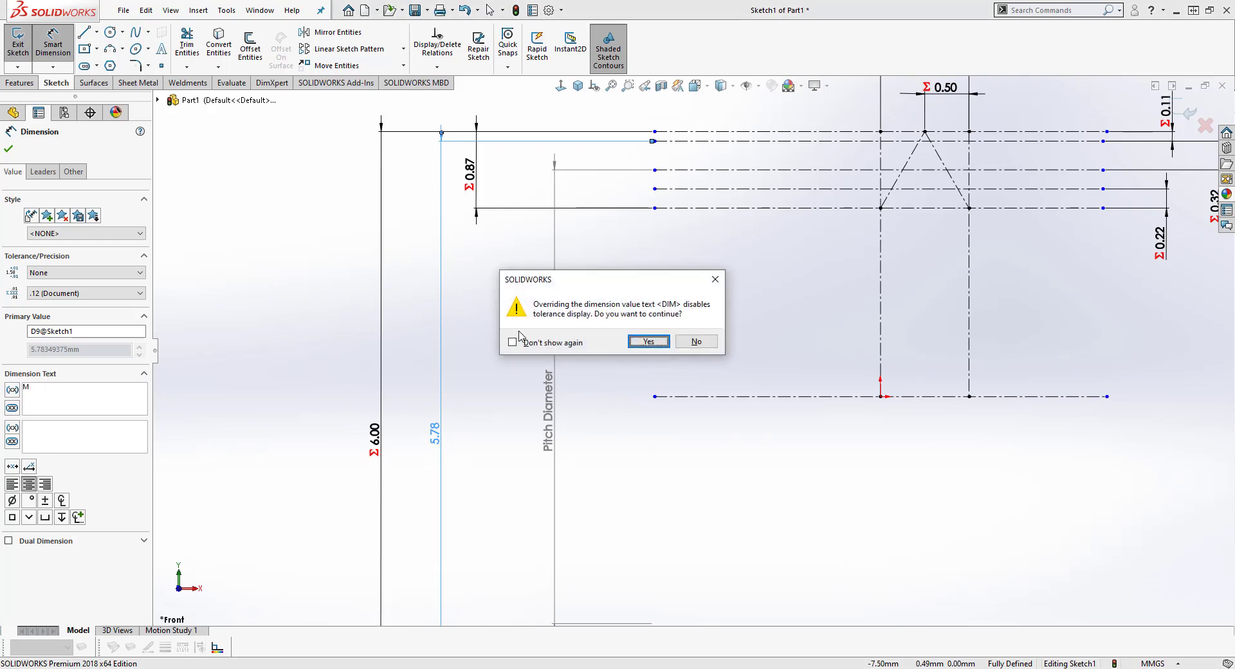
click(647, 341)
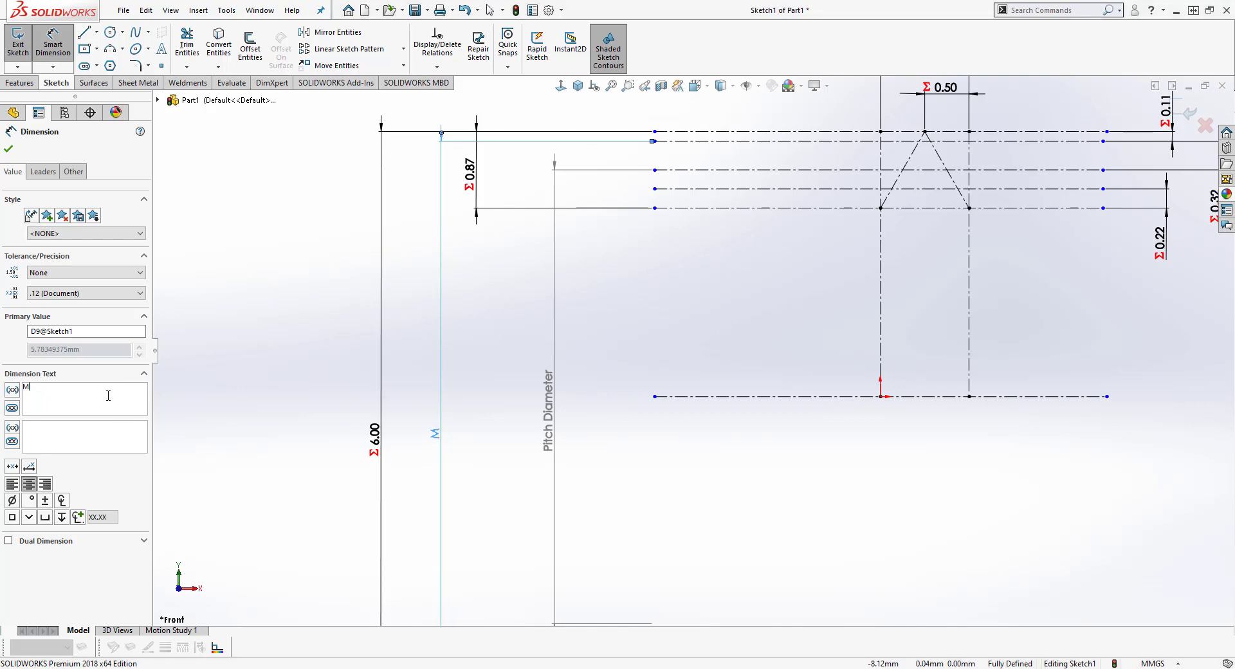
text(ajor Diameter)
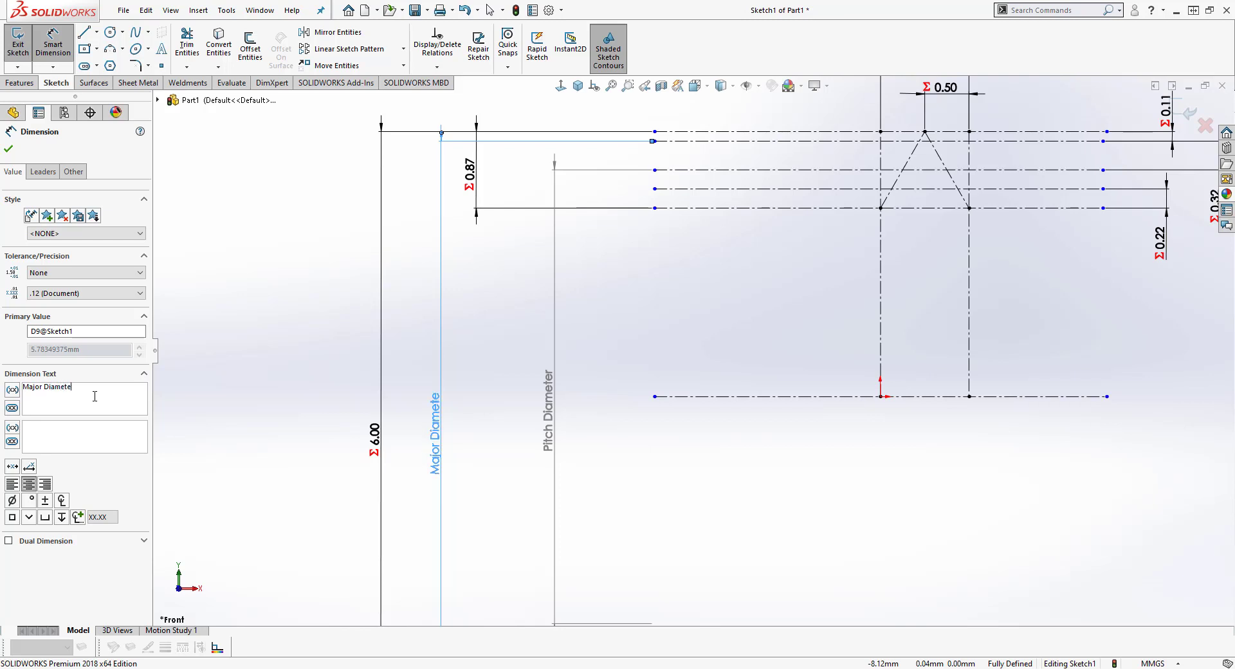
click(8, 149)
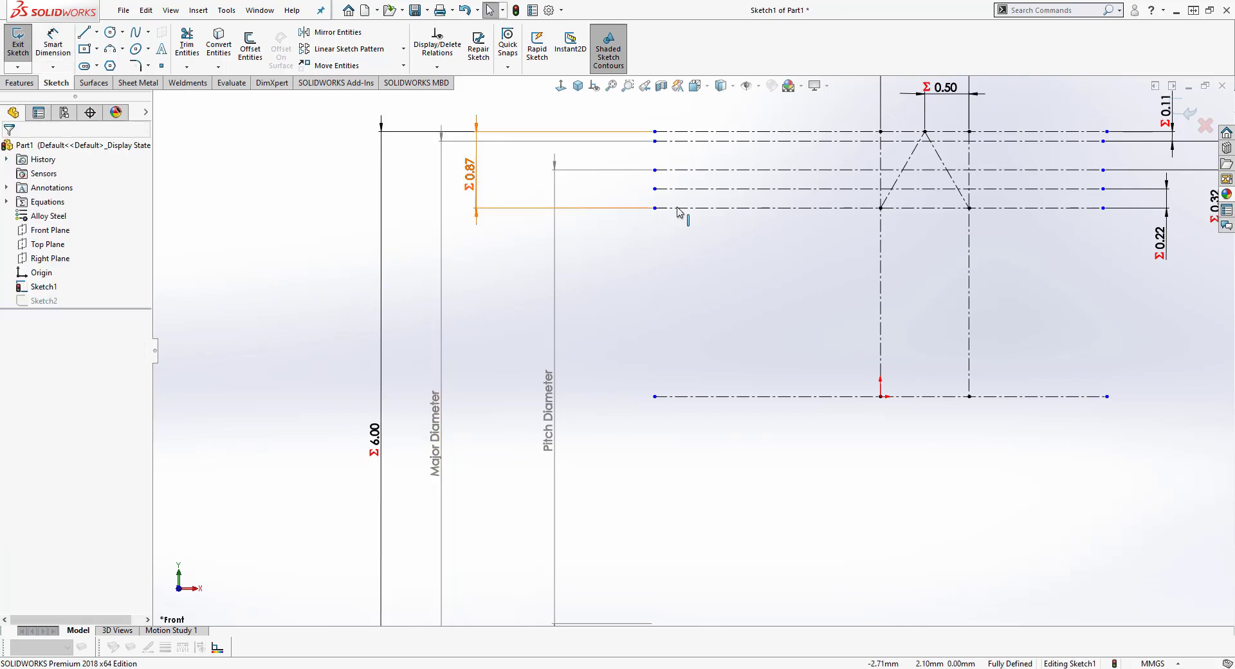
Step: Add a driven doubled-distance dimension from the lowest horizontal centerline to the left endpoint of the fourth horizontal centerline from the top
click(671, 397)
click(57, 32)
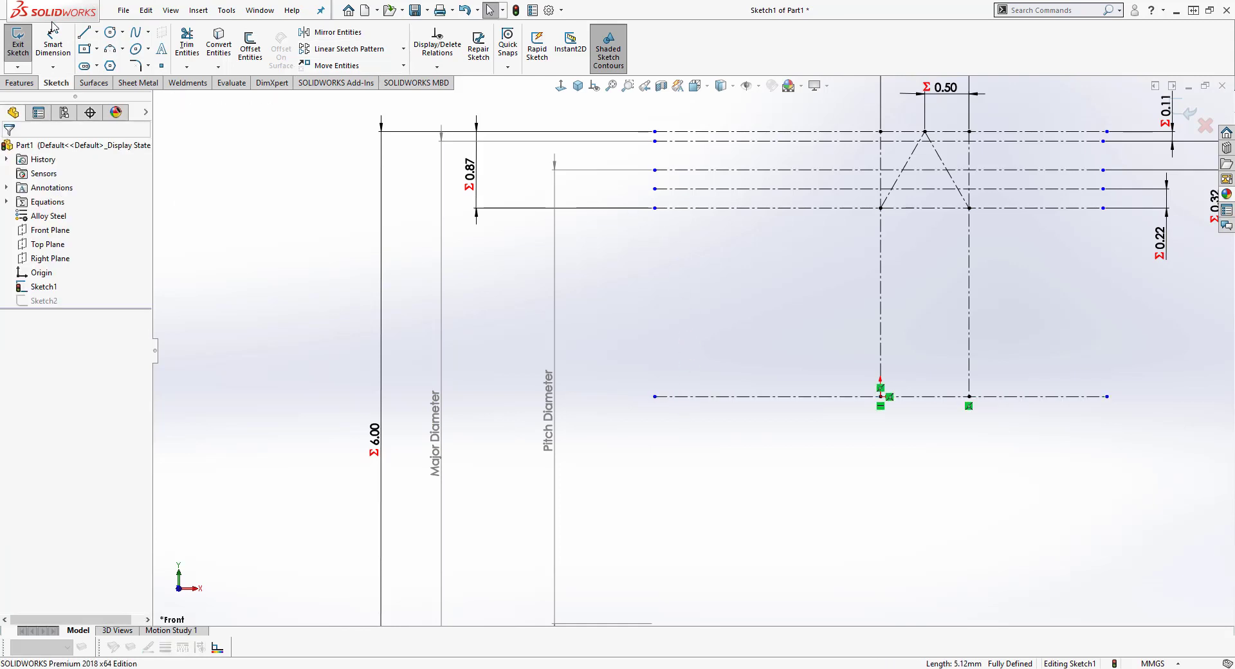
click(683, 397)
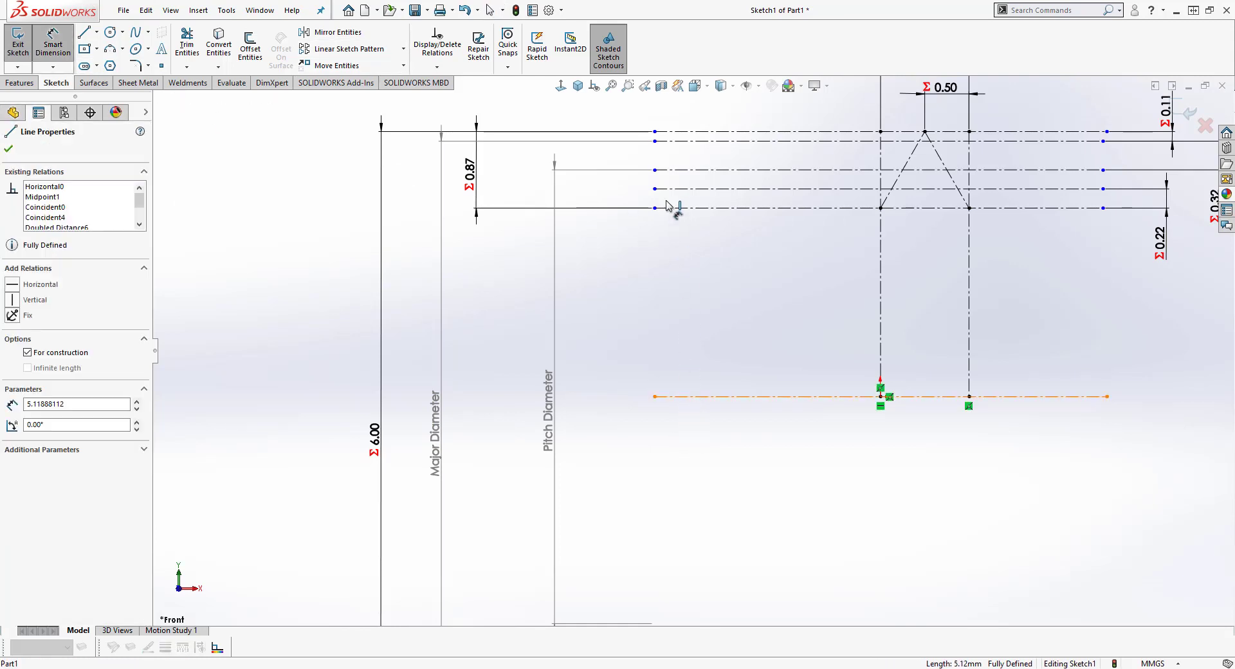
click(655, 188)
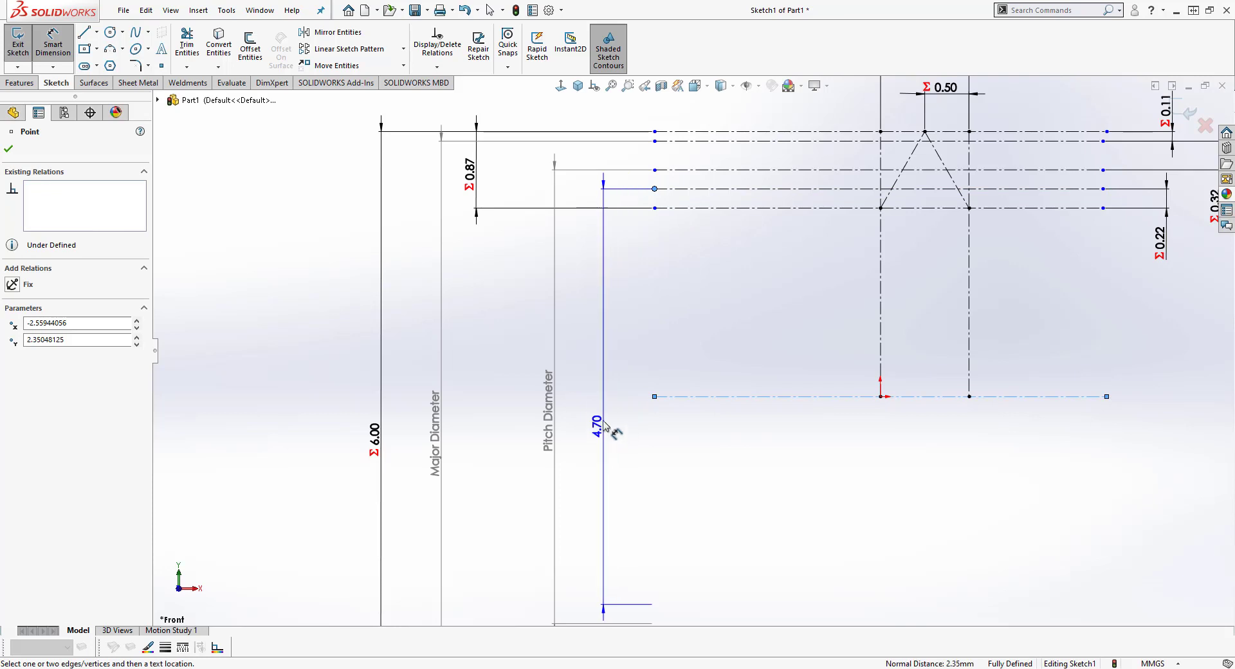
click(595, 405)
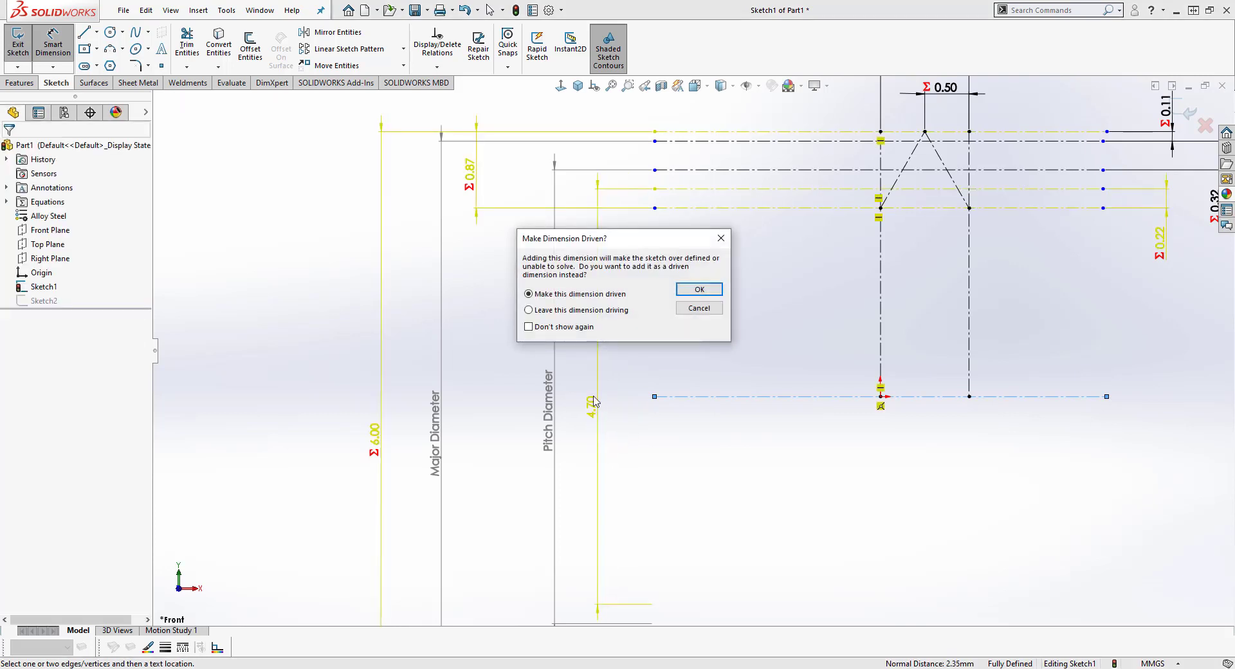
click(699, 289)
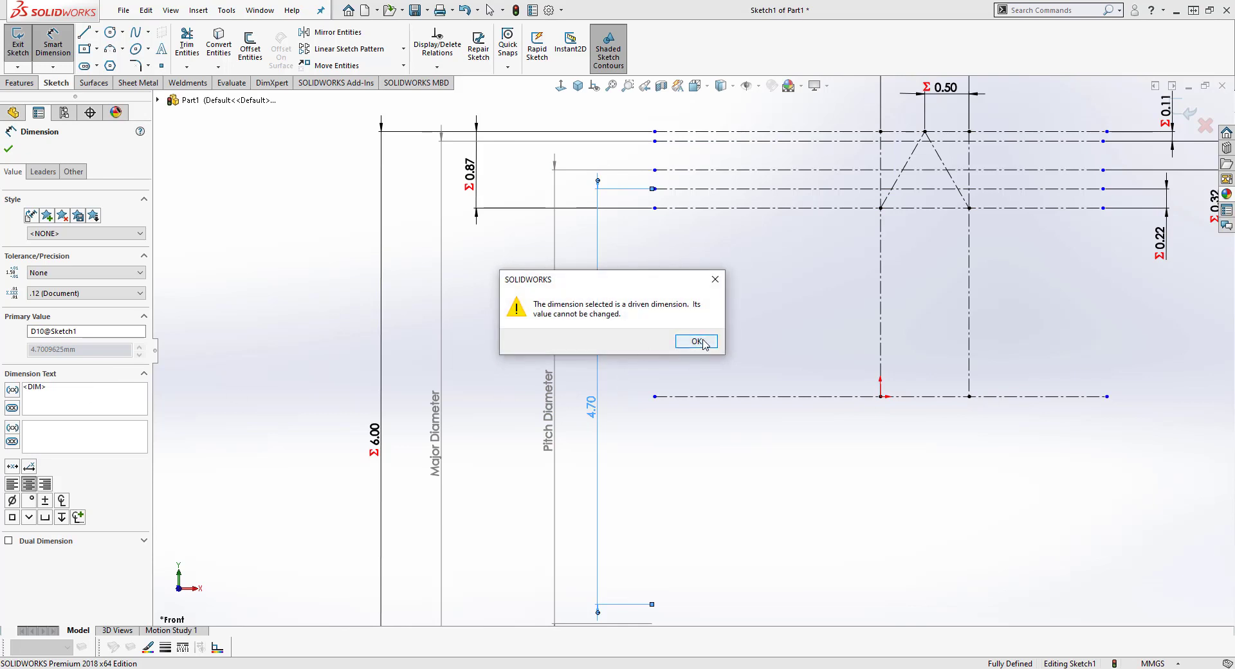
Step: Override the text of the driven dimension to the fourth horizontal centerline from the top with "Minor Diameter", and exit the sketch
click(696, 341)
click(60, 399)
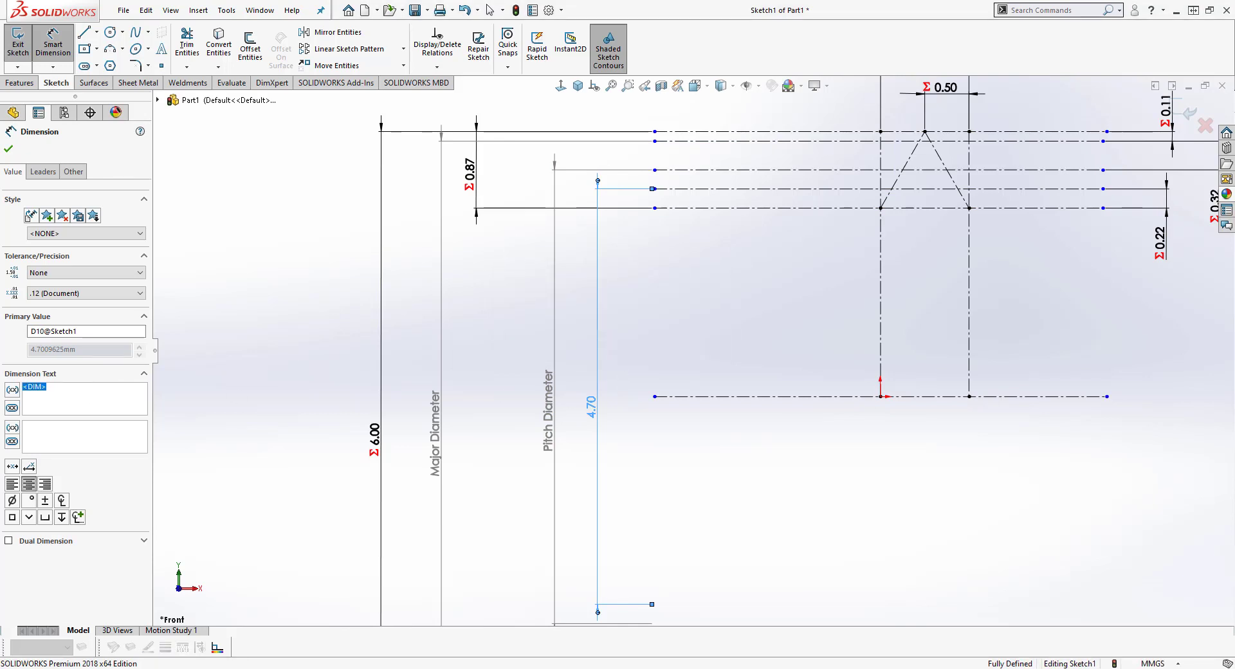
text(Minor)
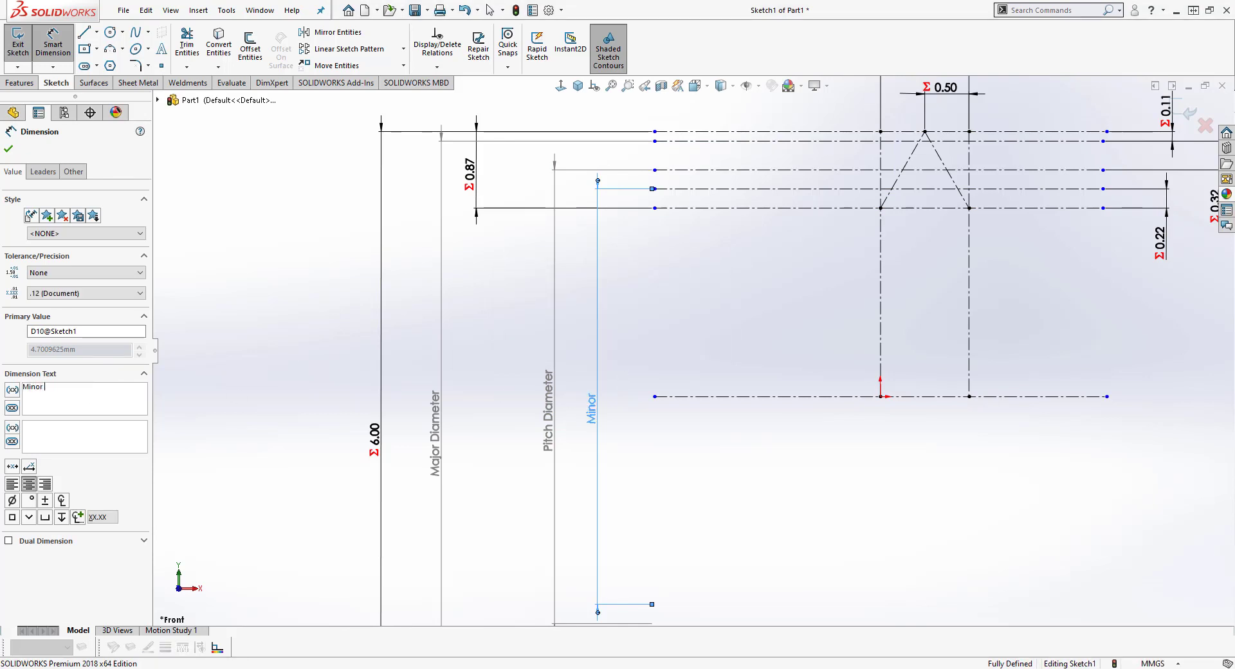
text( Diameter)
click(8, 148)
key(f)
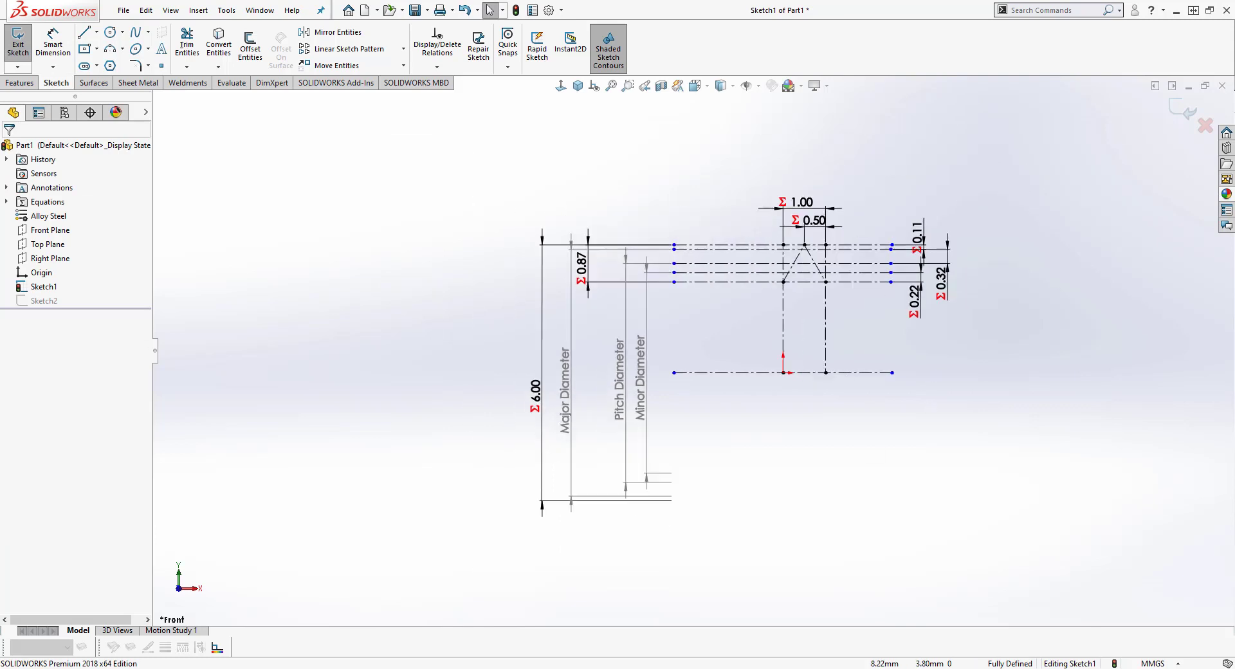
click(1182, 112)
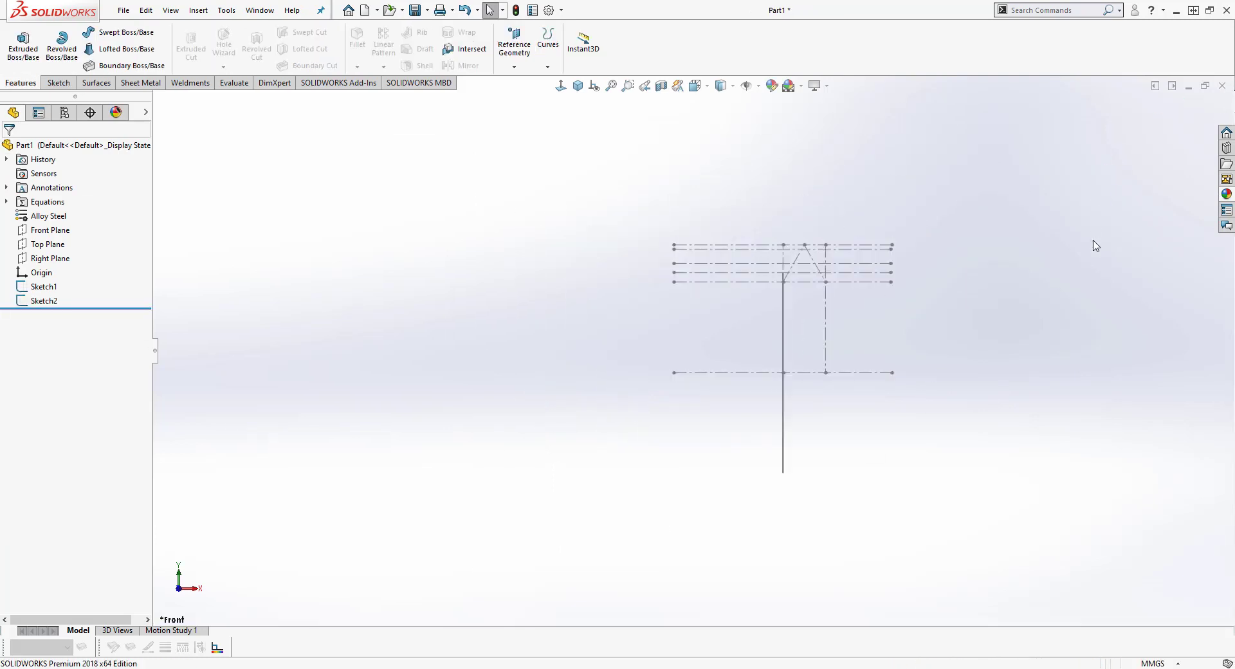
Step: Extrude the Right Plane circle as a blind boss in the reversed direction, with its depth set to the equation =LG
click(582, 90)
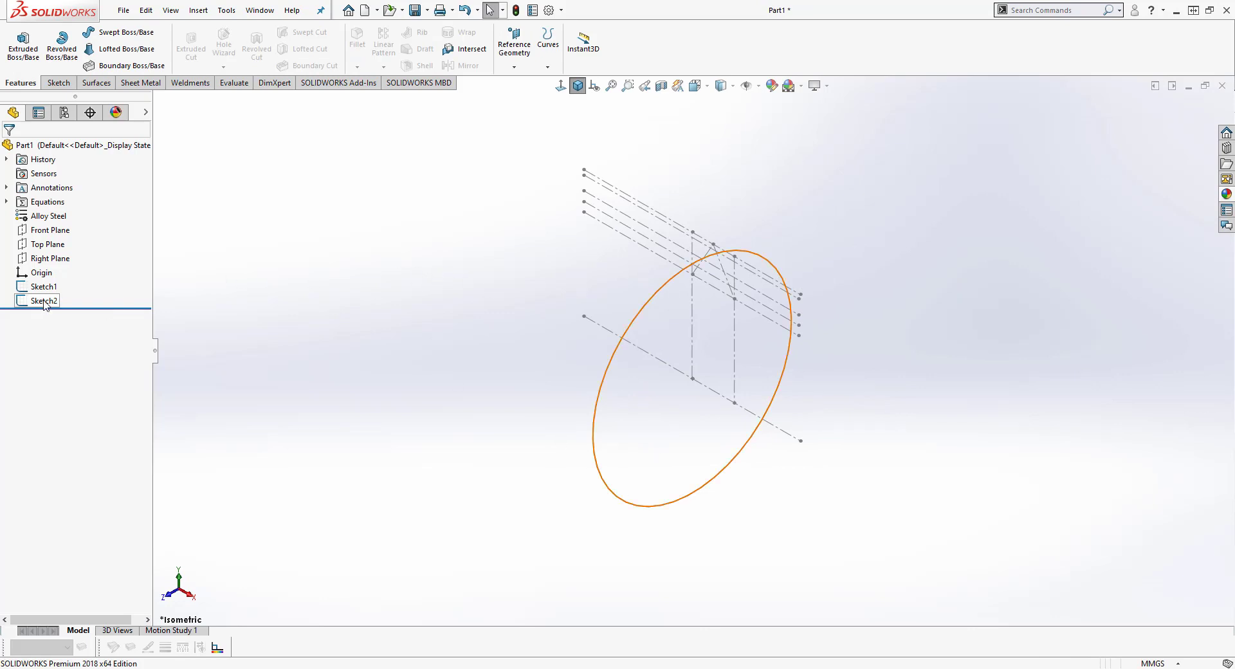
click(23, 42)
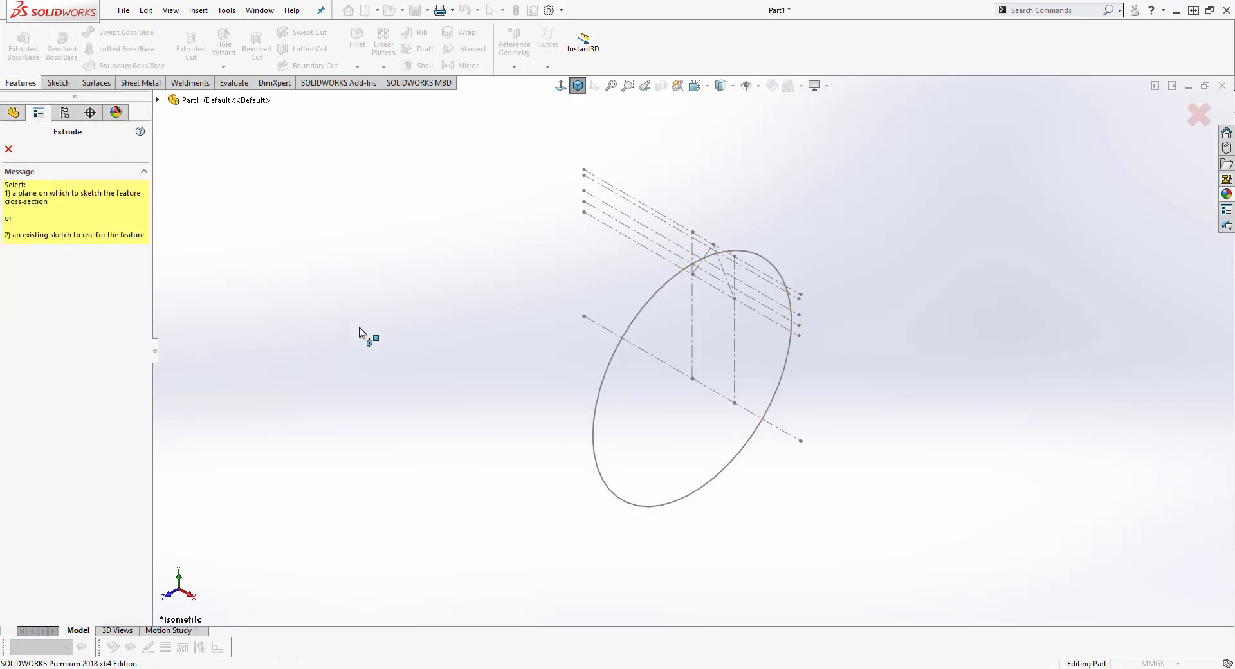
click(605, 379)
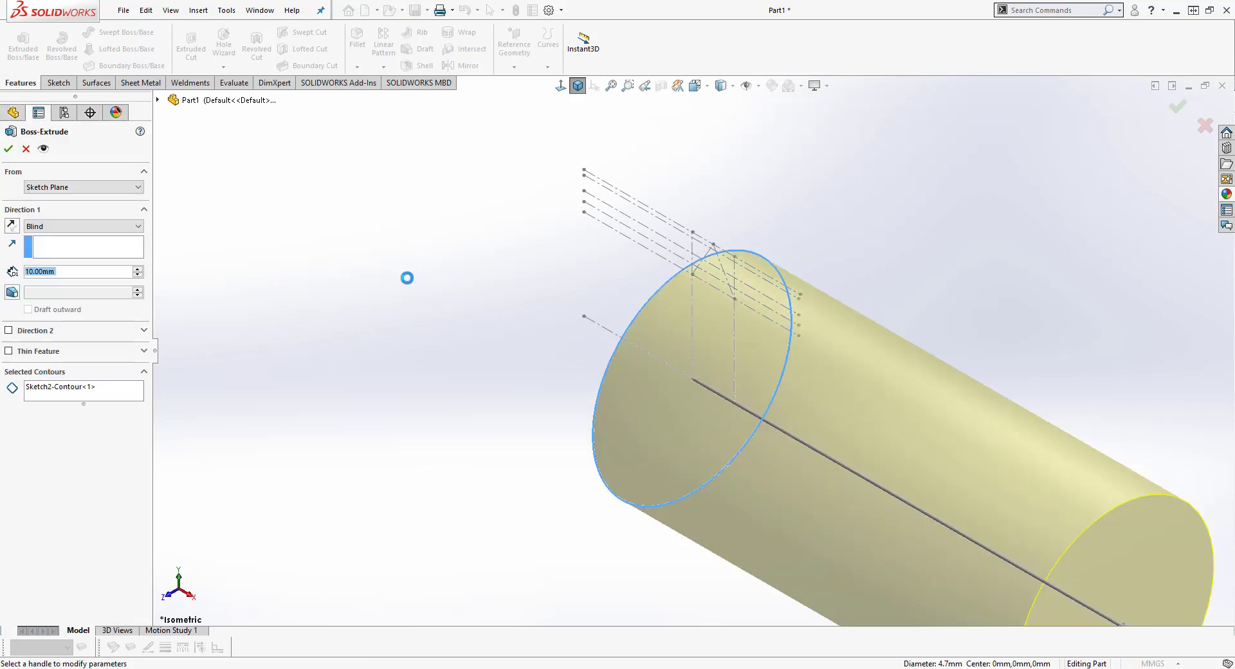
click(11, 226)
scroll(344, 449, up, 4)
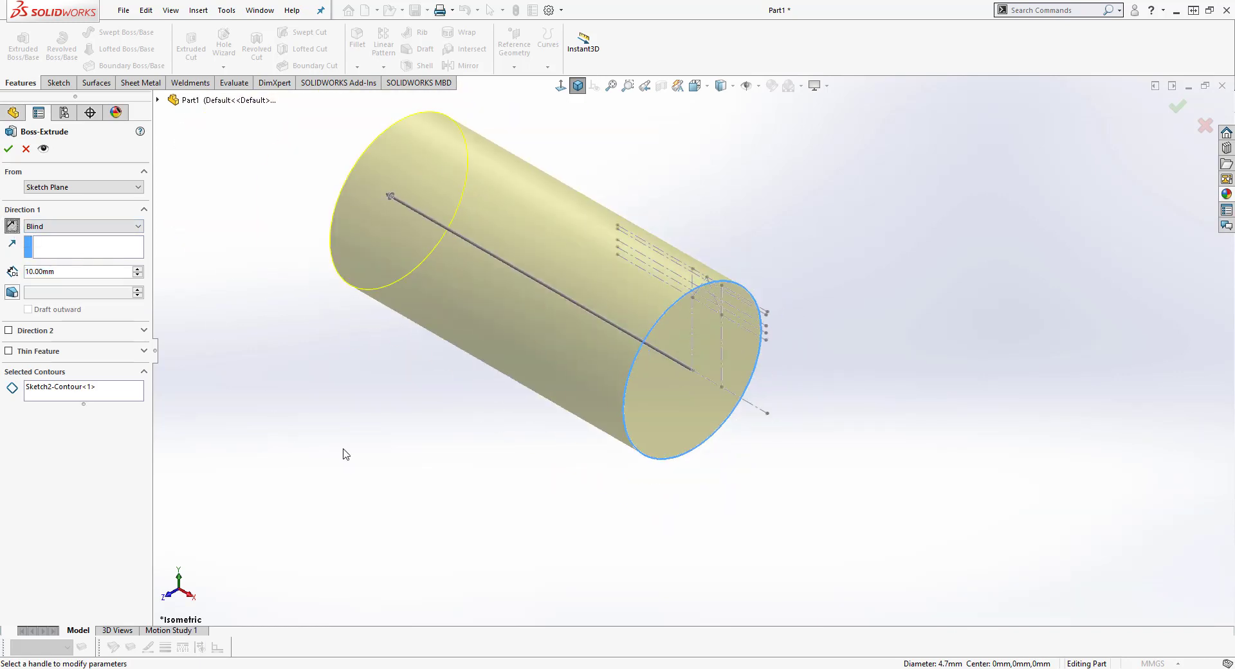
scroll(501, 135, down, 1)
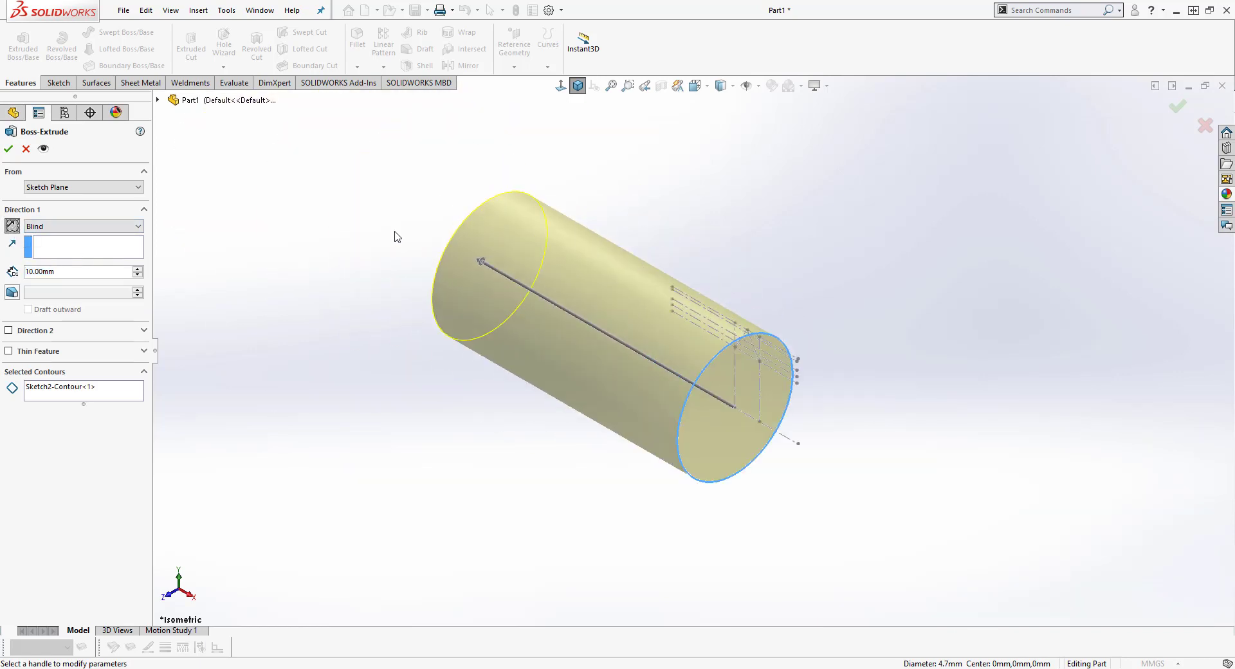
double_click(75, 272)
text(=)
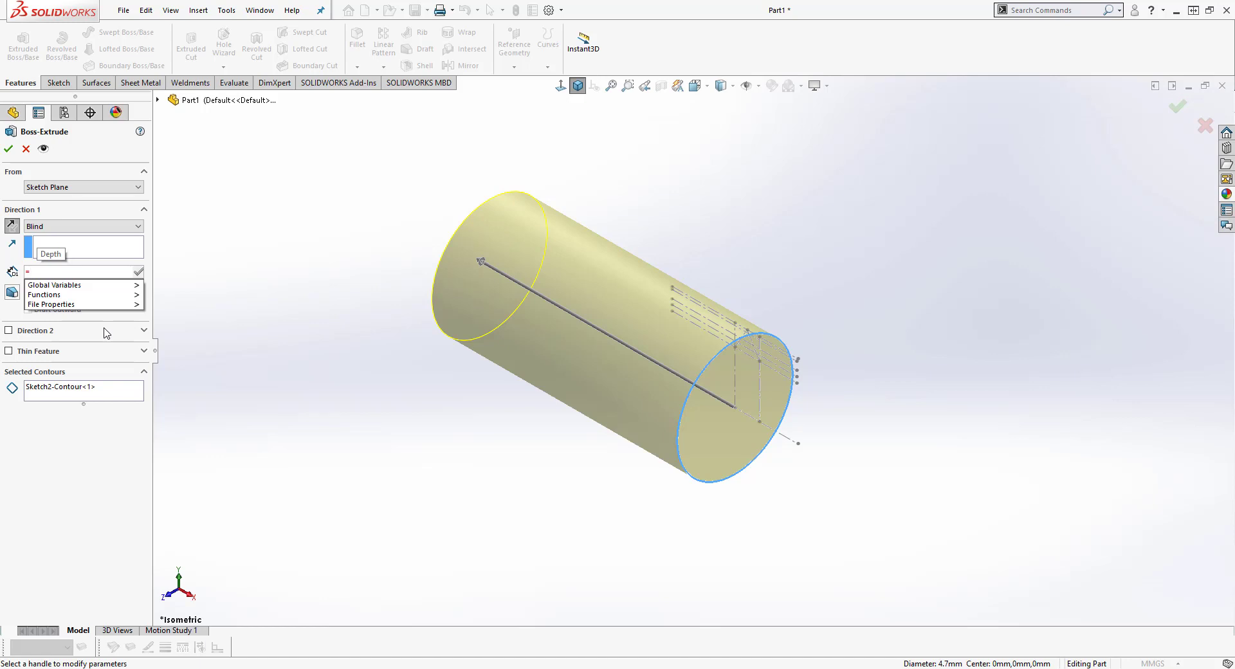
text(LG)
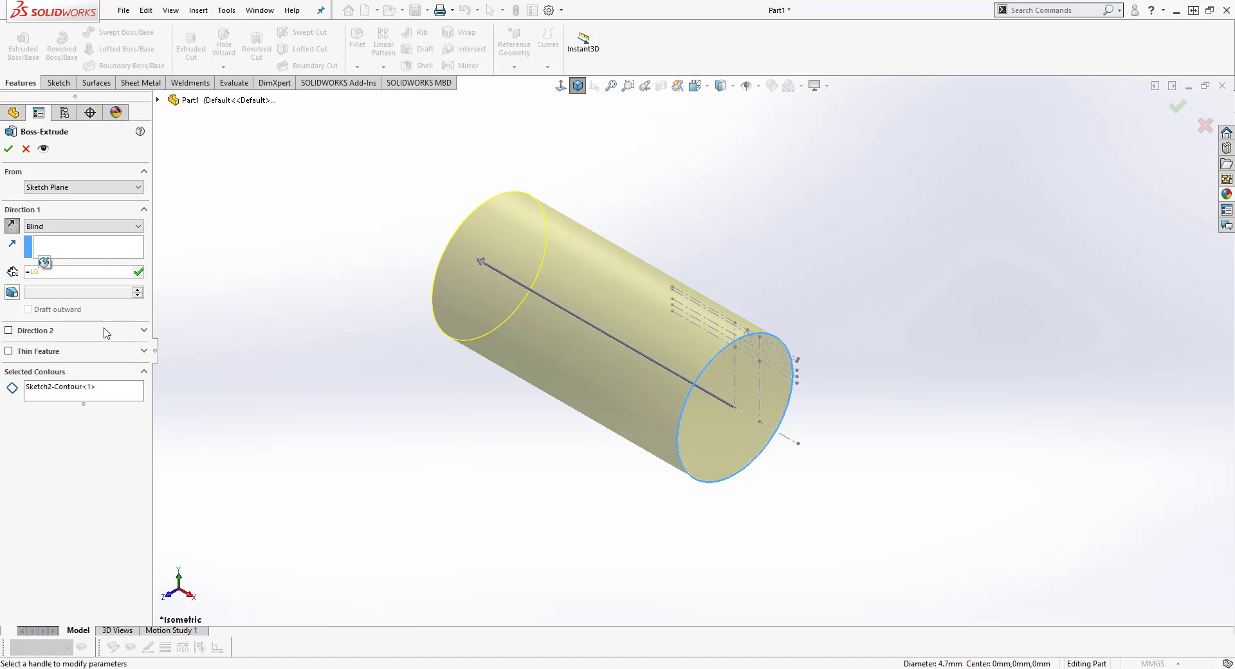
text(=)
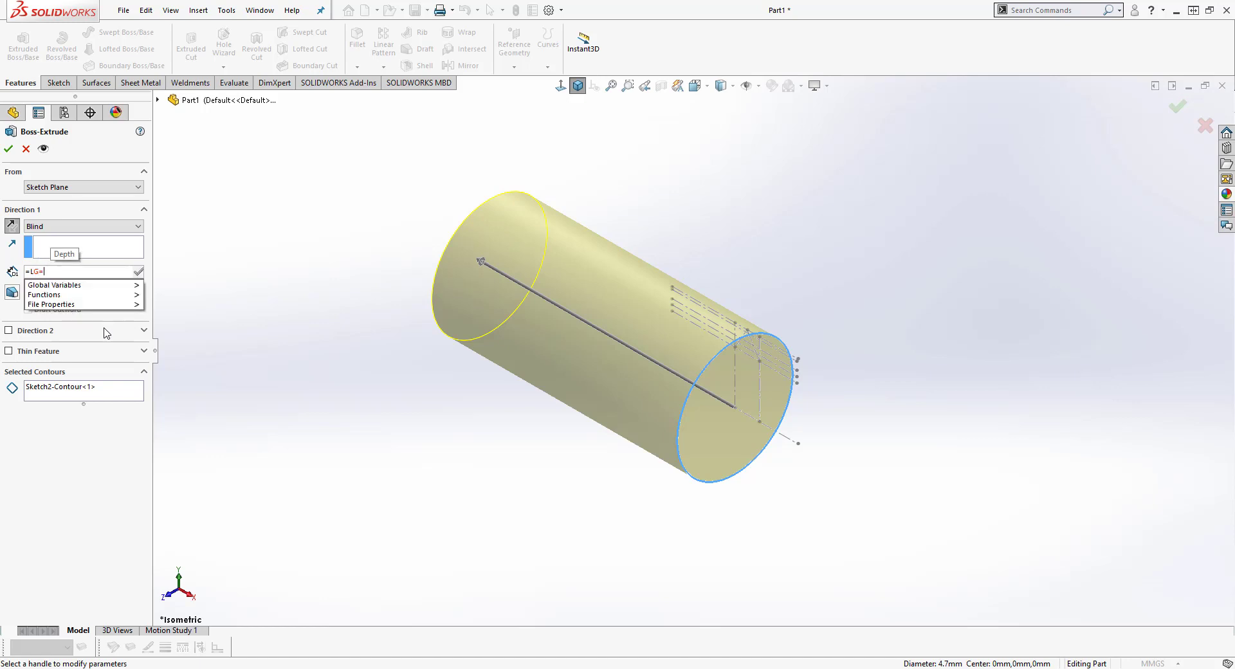
text(25)
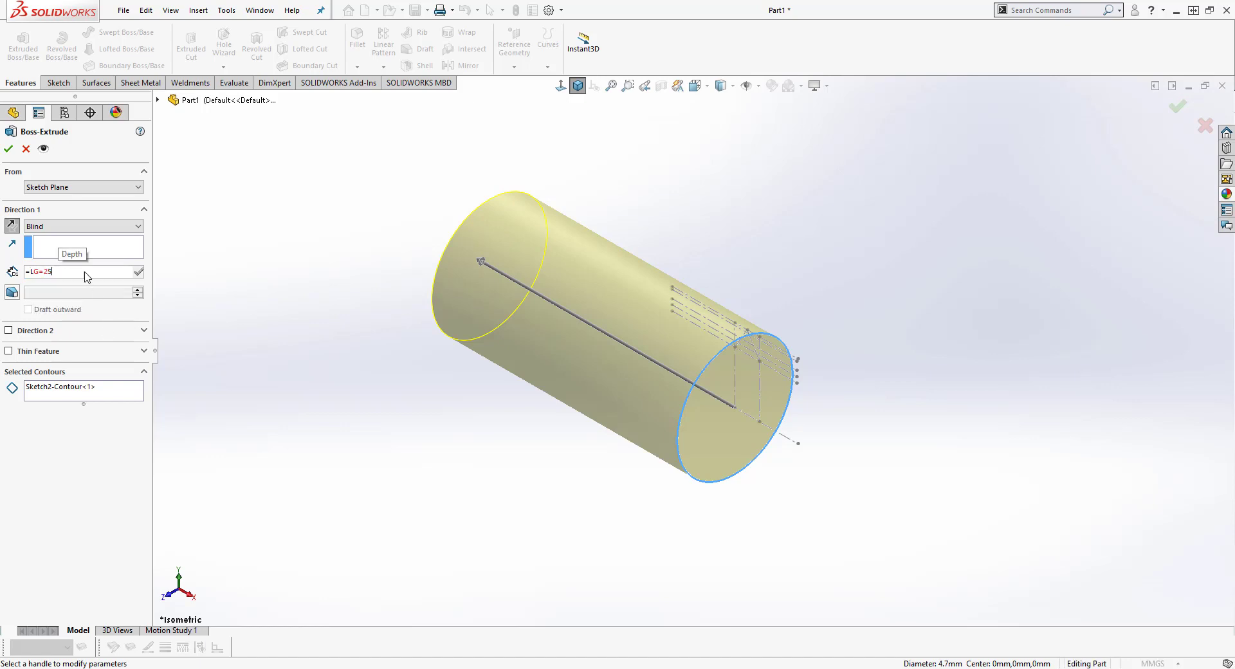
drag(59, 273, 3, 278)
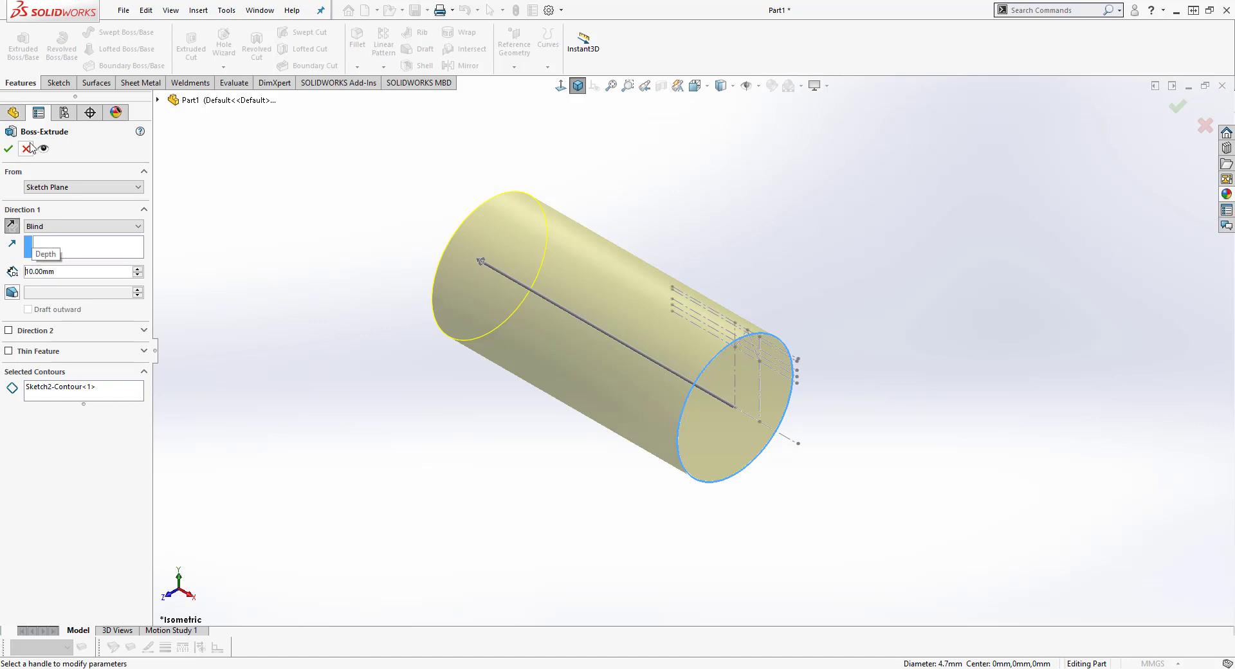
click(26, 149)
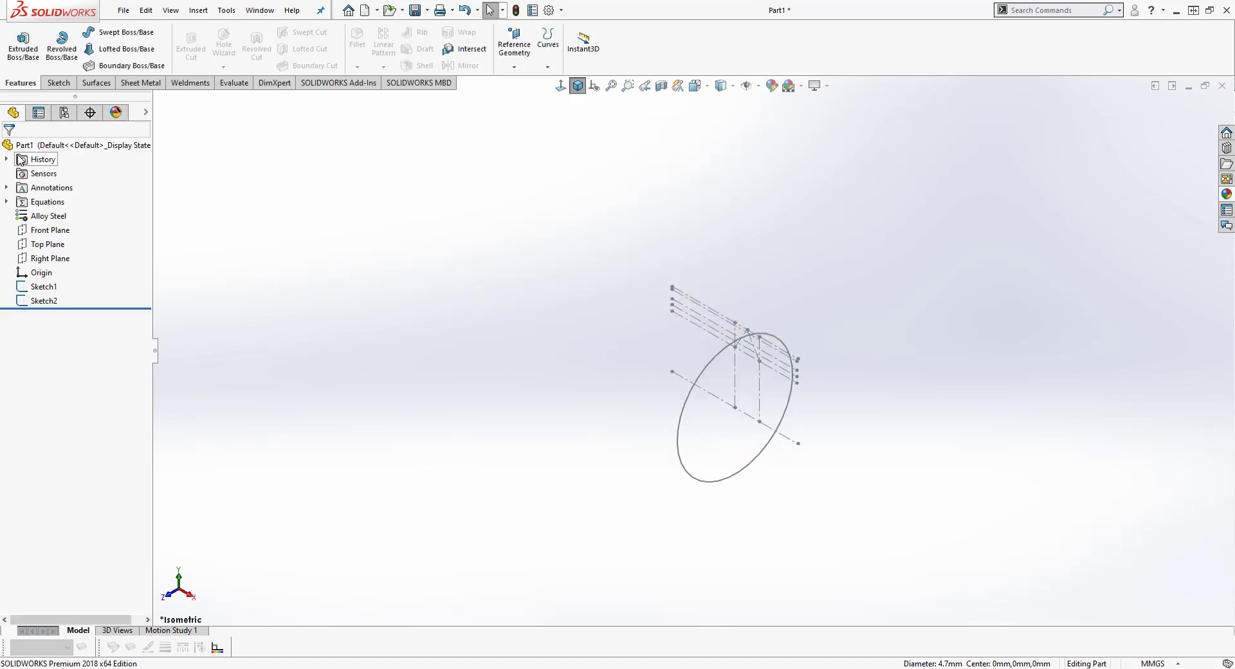
Step: Add a global variable named LG with the value 25 to the part's equations
right_click(47, 203)
click(83, 219)
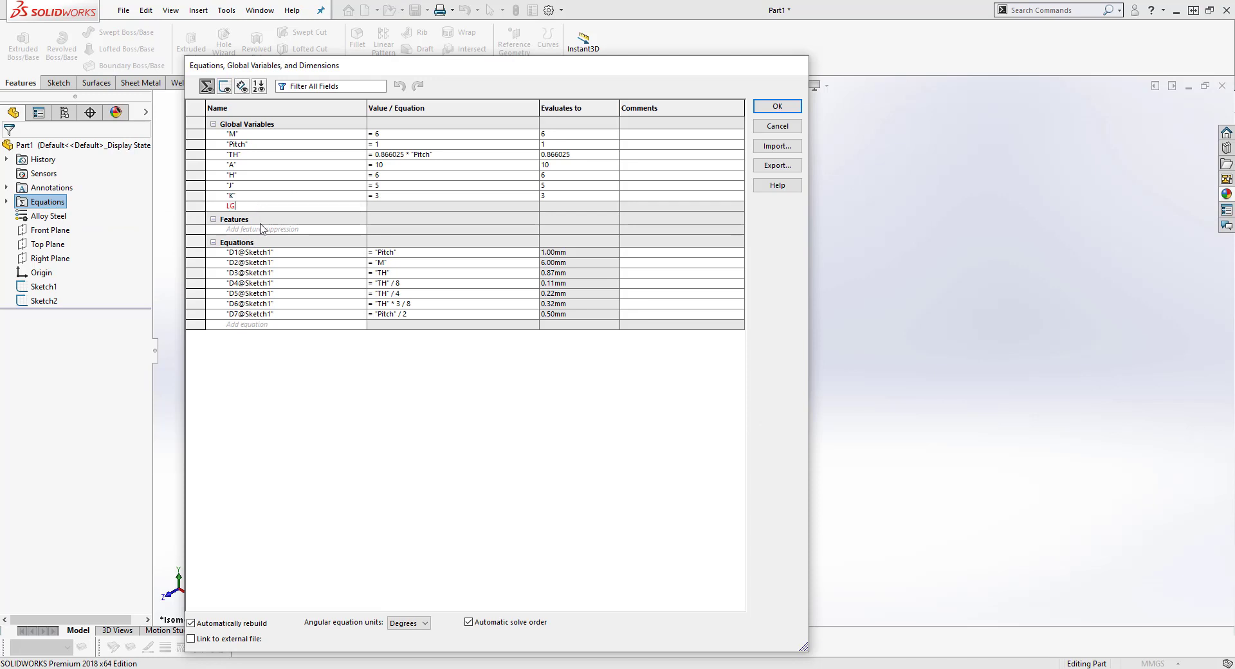
text(LG)
click(396, 205)
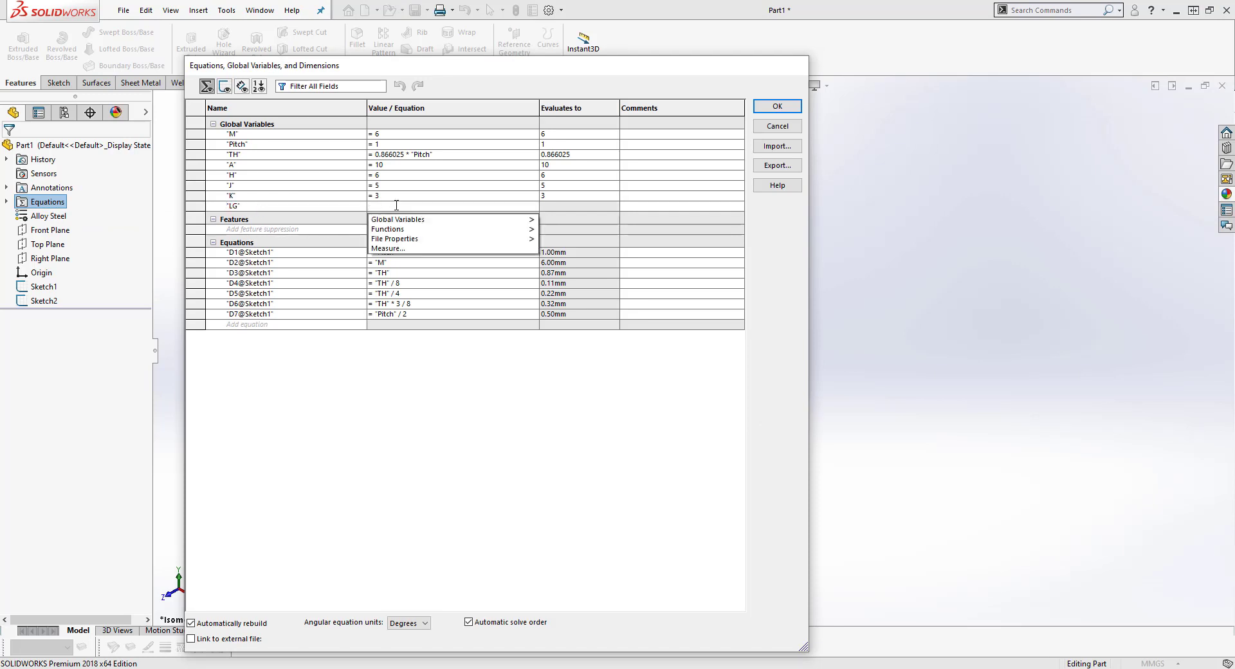
text(25)
key(Tab)
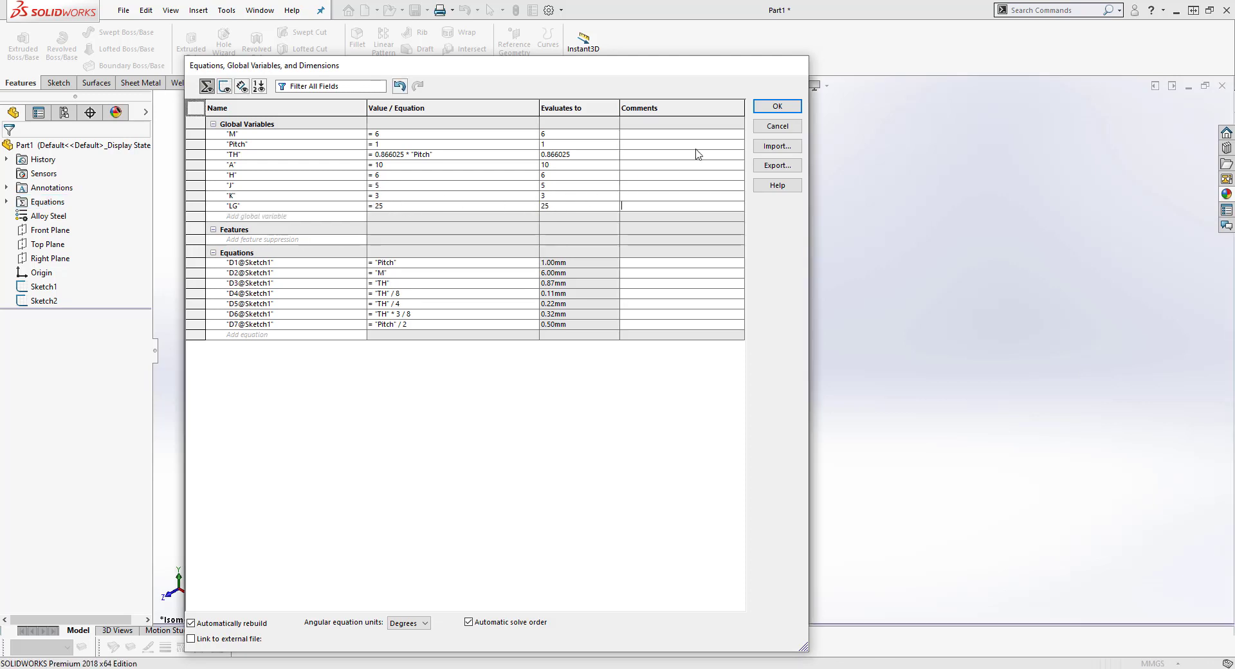
click(777, 106)
Step: Extrude the circle sketch as a blind boss in the reversed direction, with its depth linked to the global variable LG
click(8, 47)
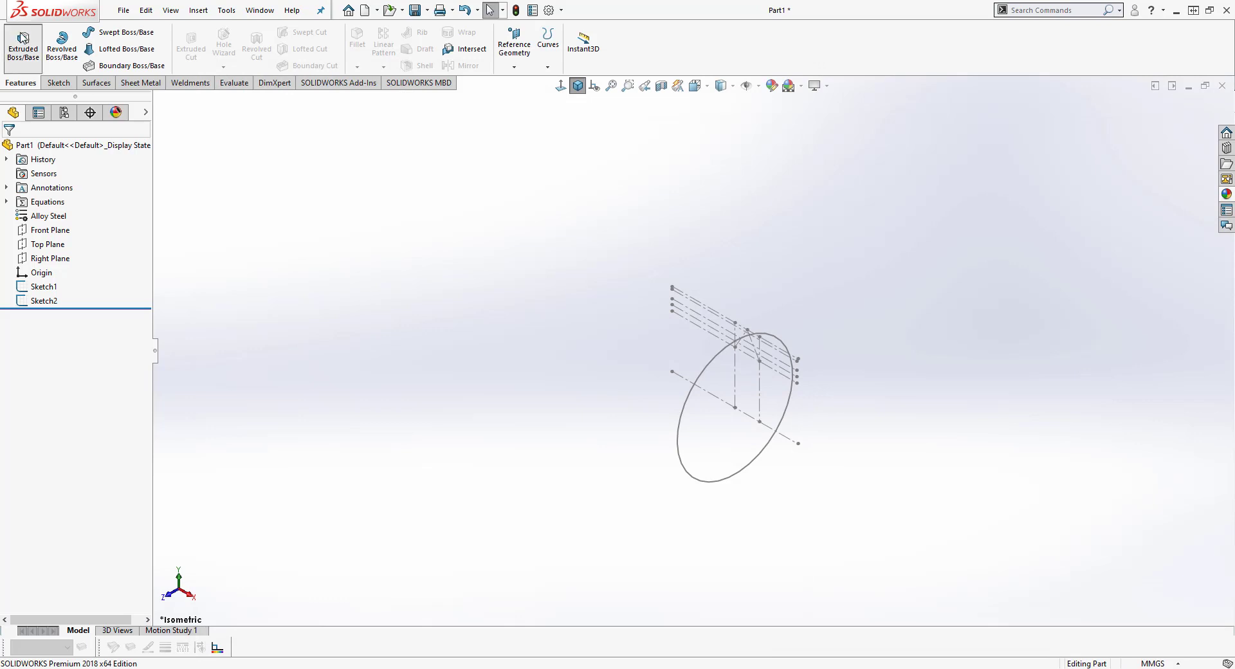
click(718, 362)
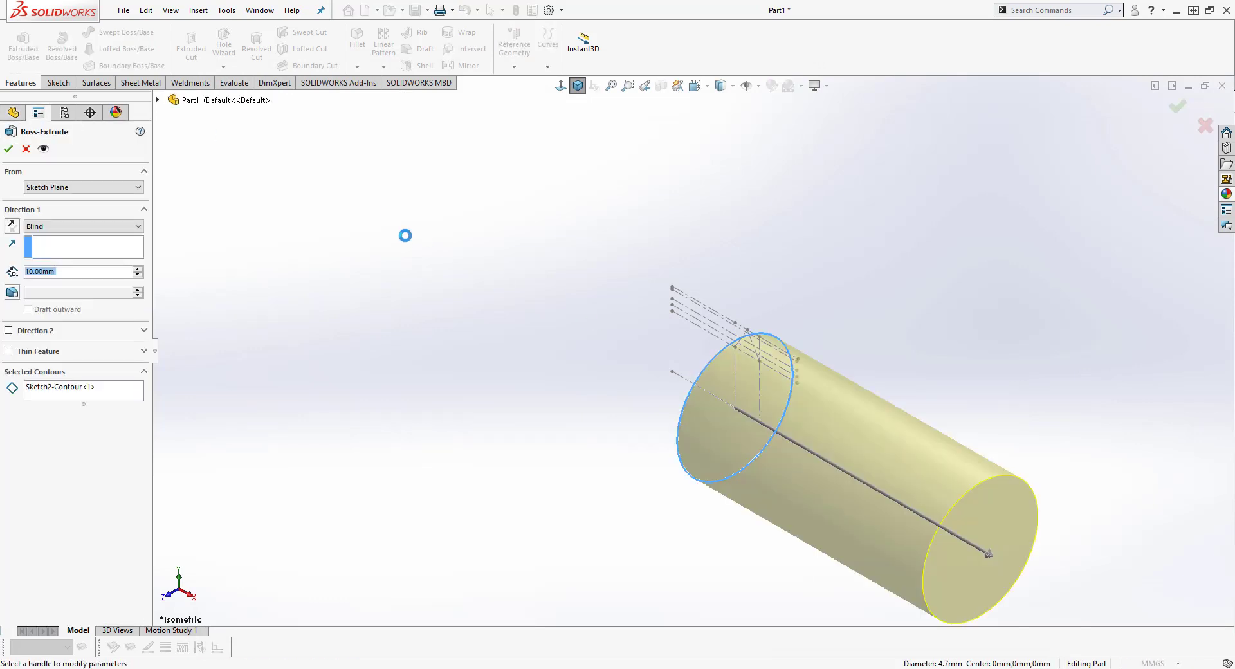
click(16, 227)
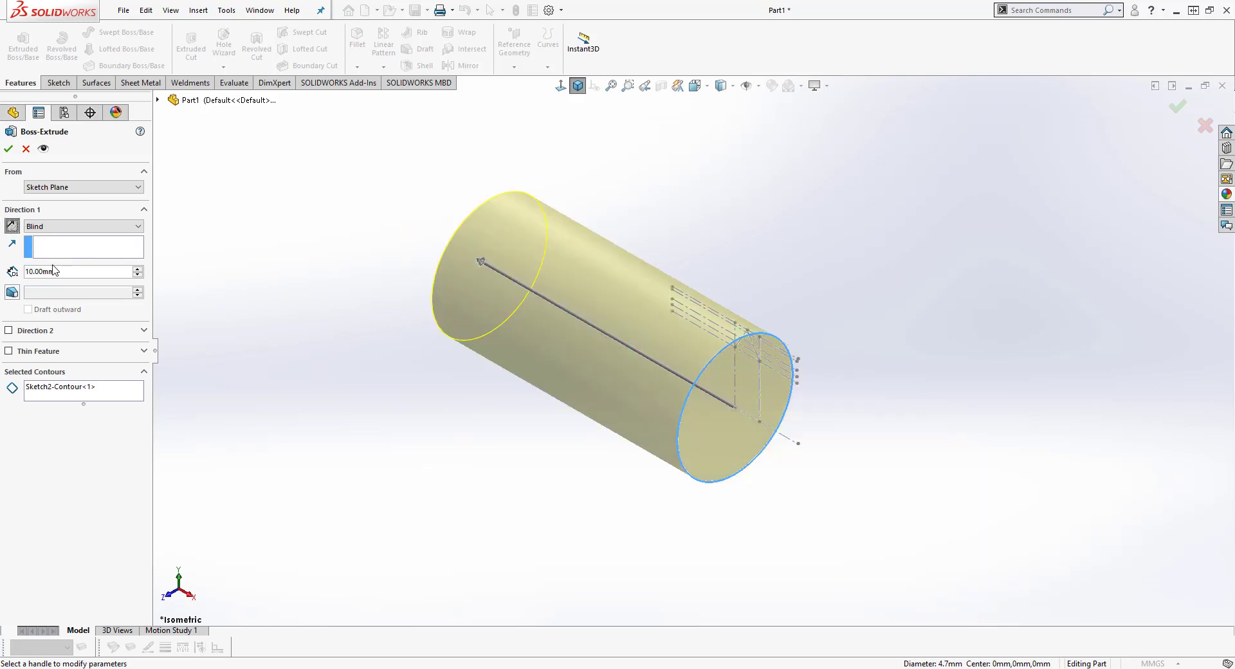
click(45, 275)
text(=)
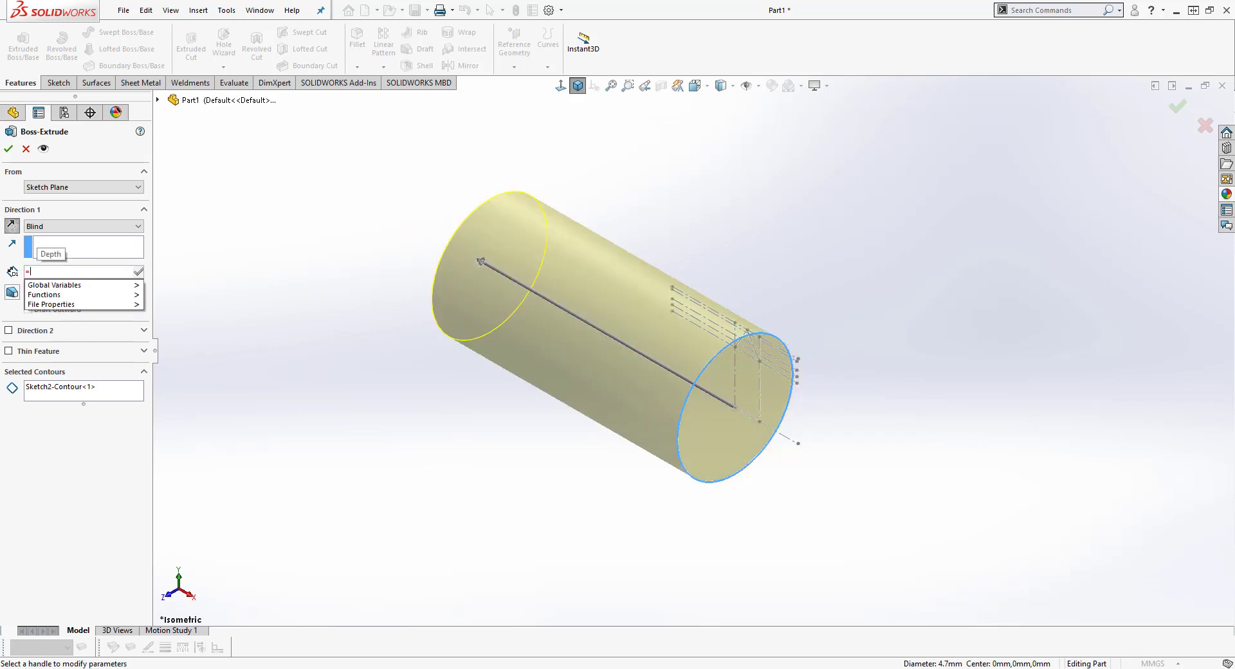
mouse_move(97, 285)
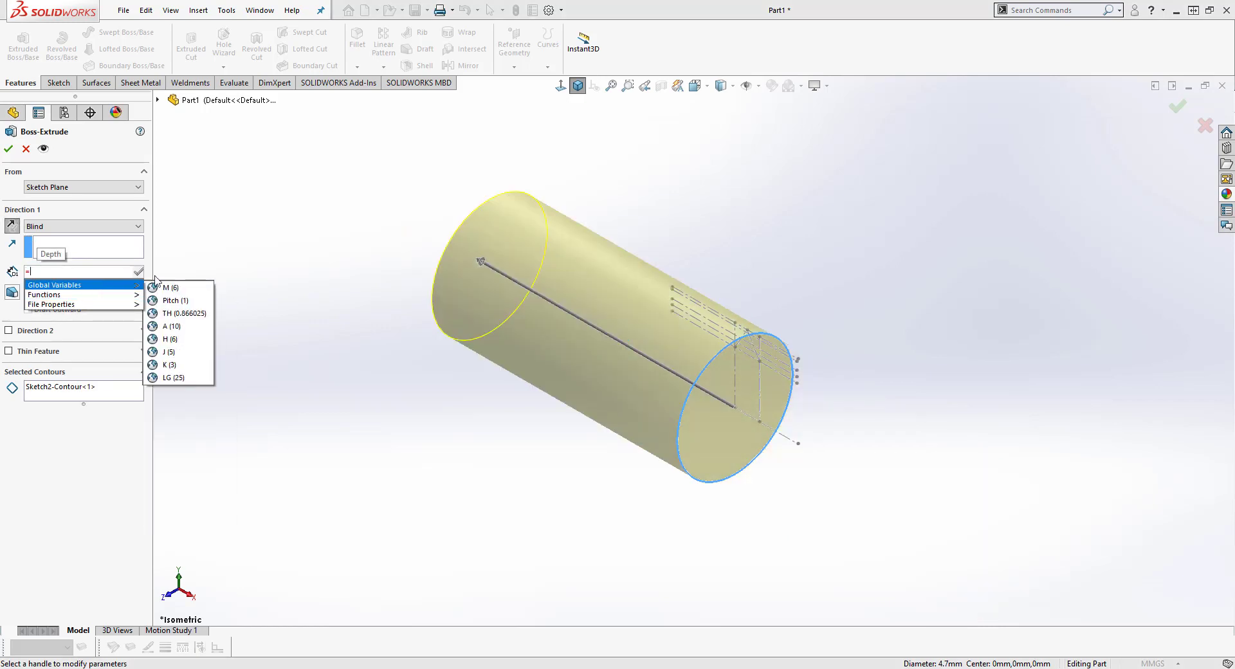
click(183, 378)
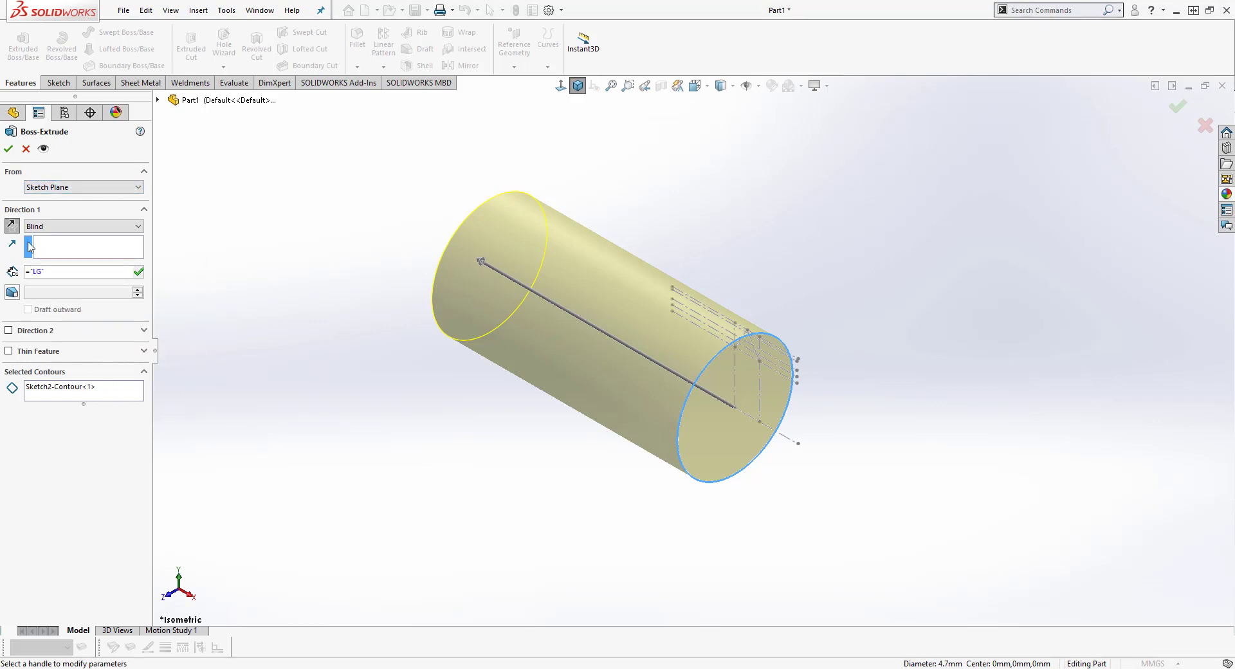
click(8, 148)
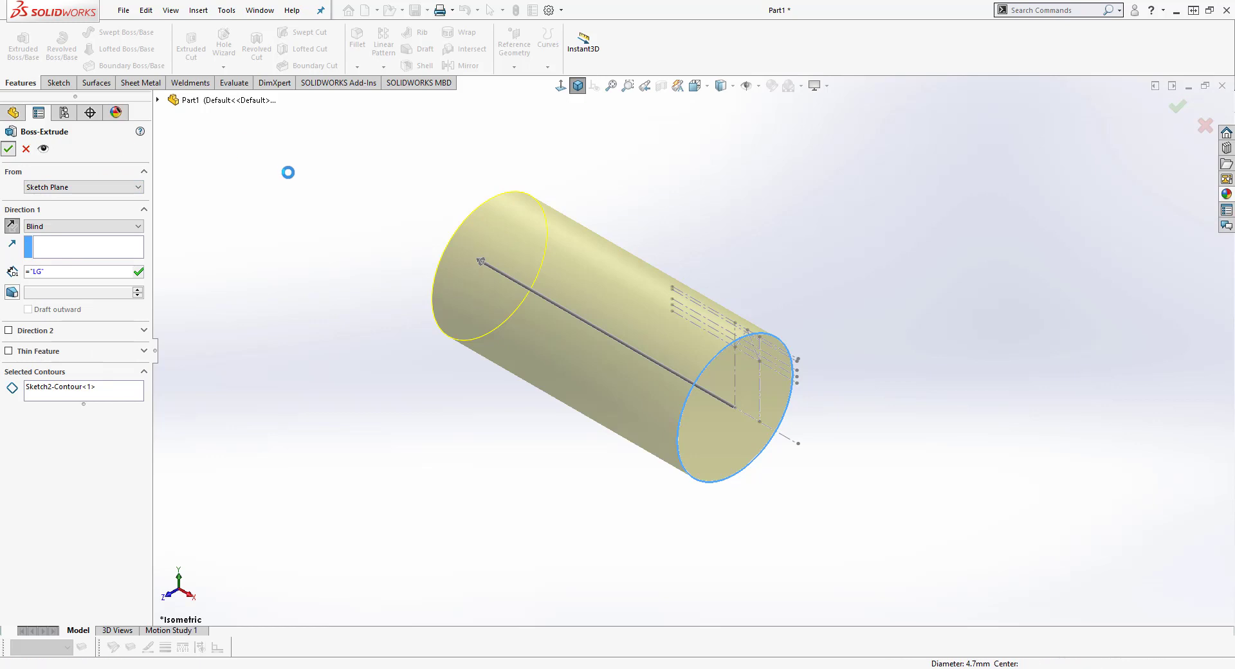
click(612, 144)
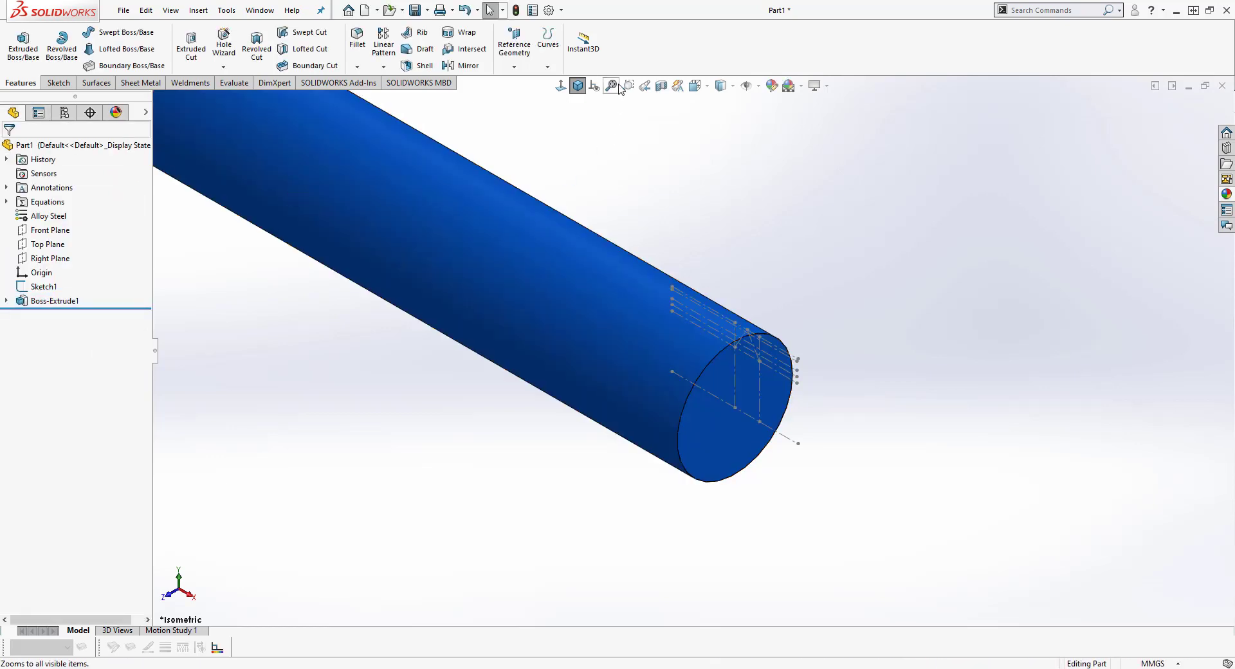
click(611, 85)
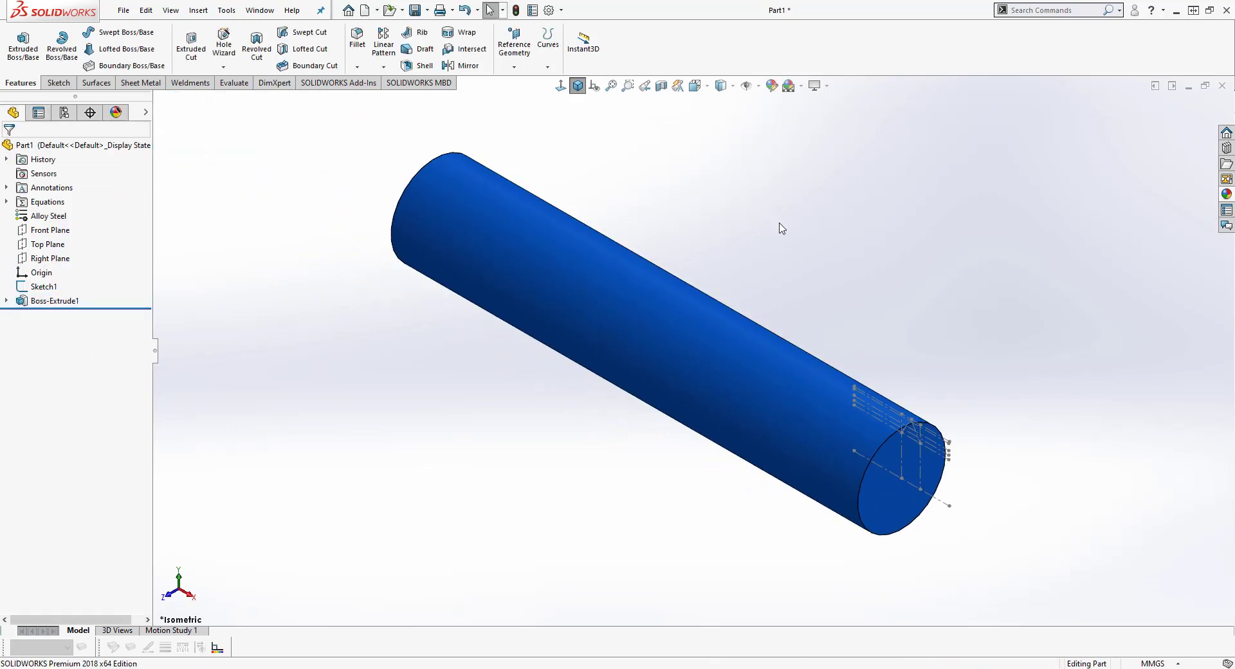
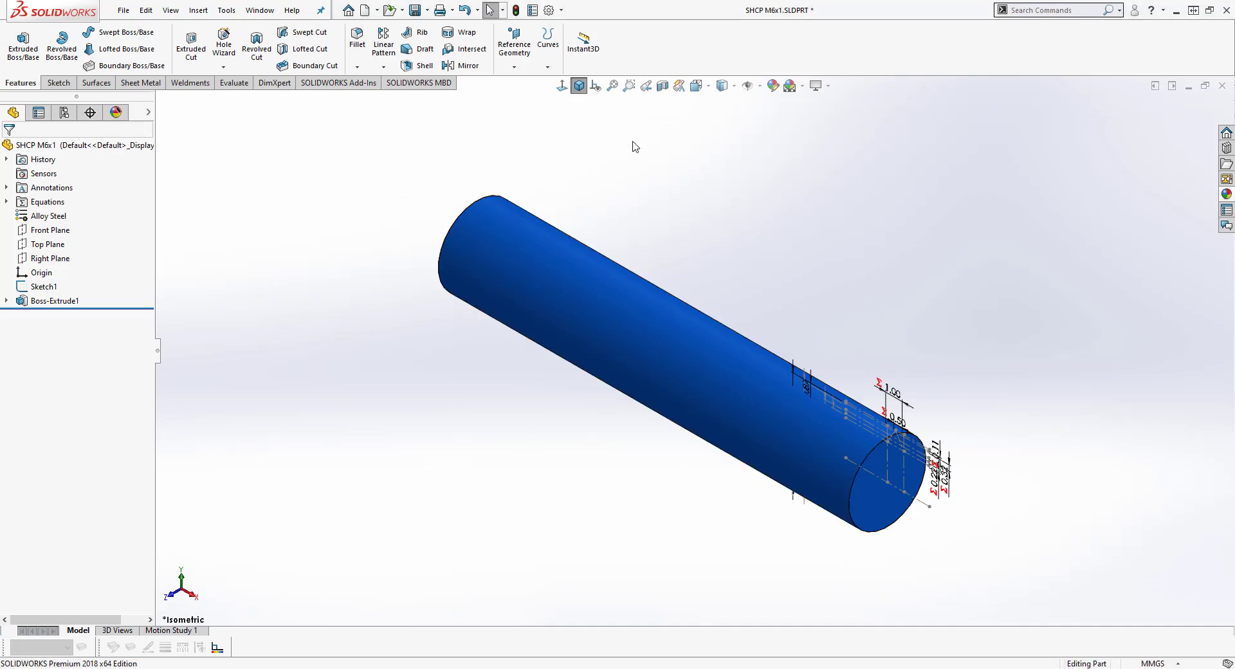
Step: Start a Helix/Spiral on the cylinder's end face near the thread sketch, using the face's converted circular edge as its base circle
click(547, 65)
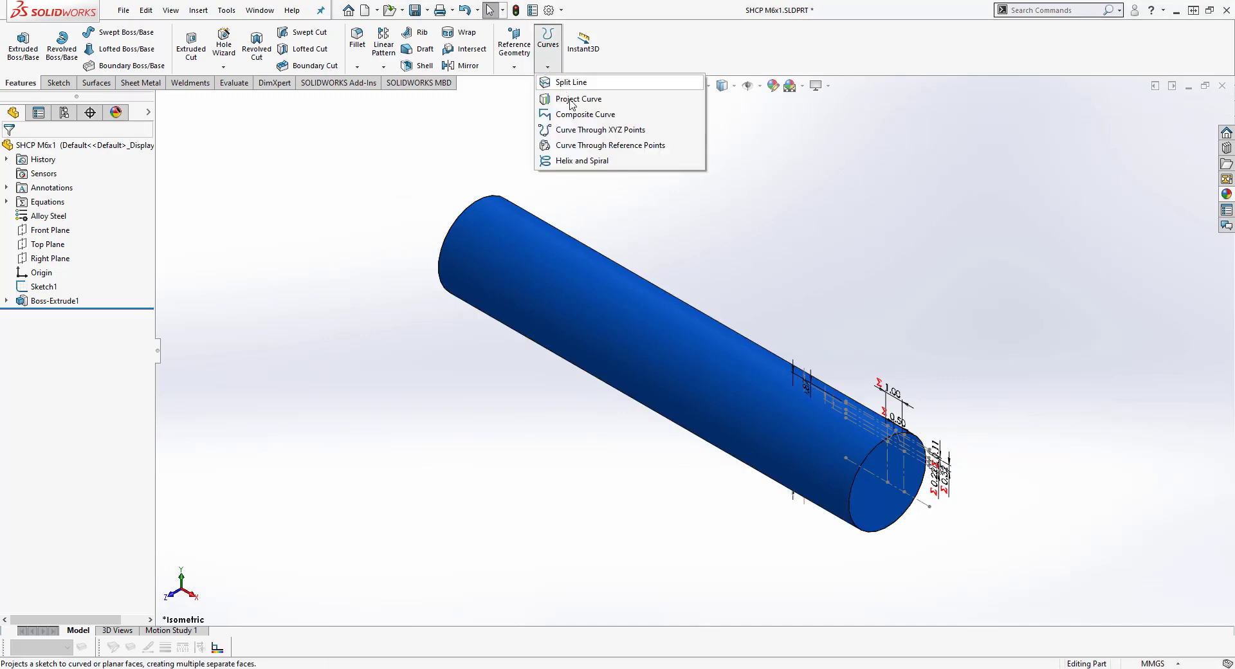
click(584, 162)
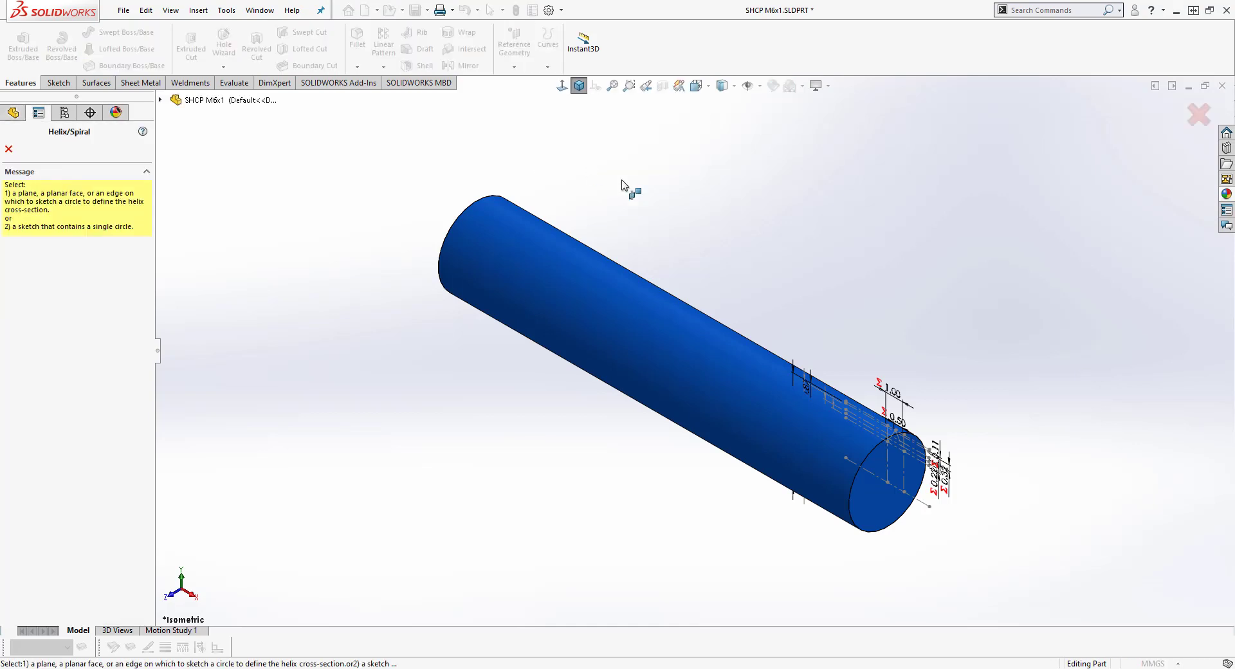
click(879, 508)
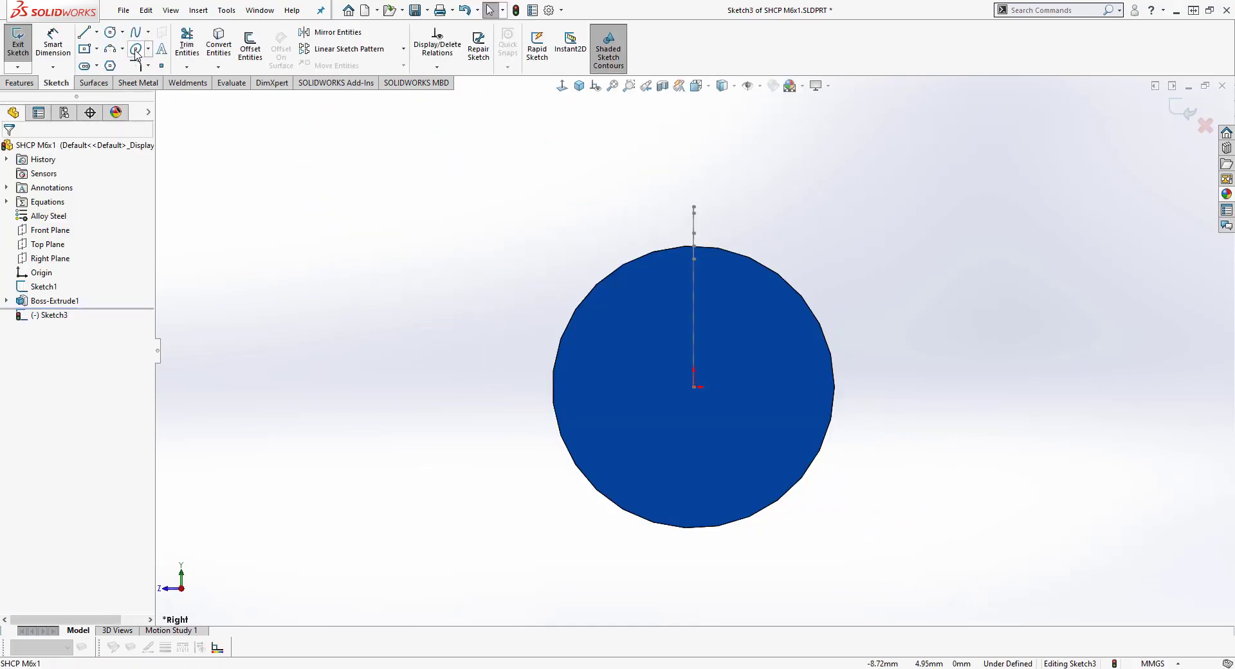
click(219, 45)
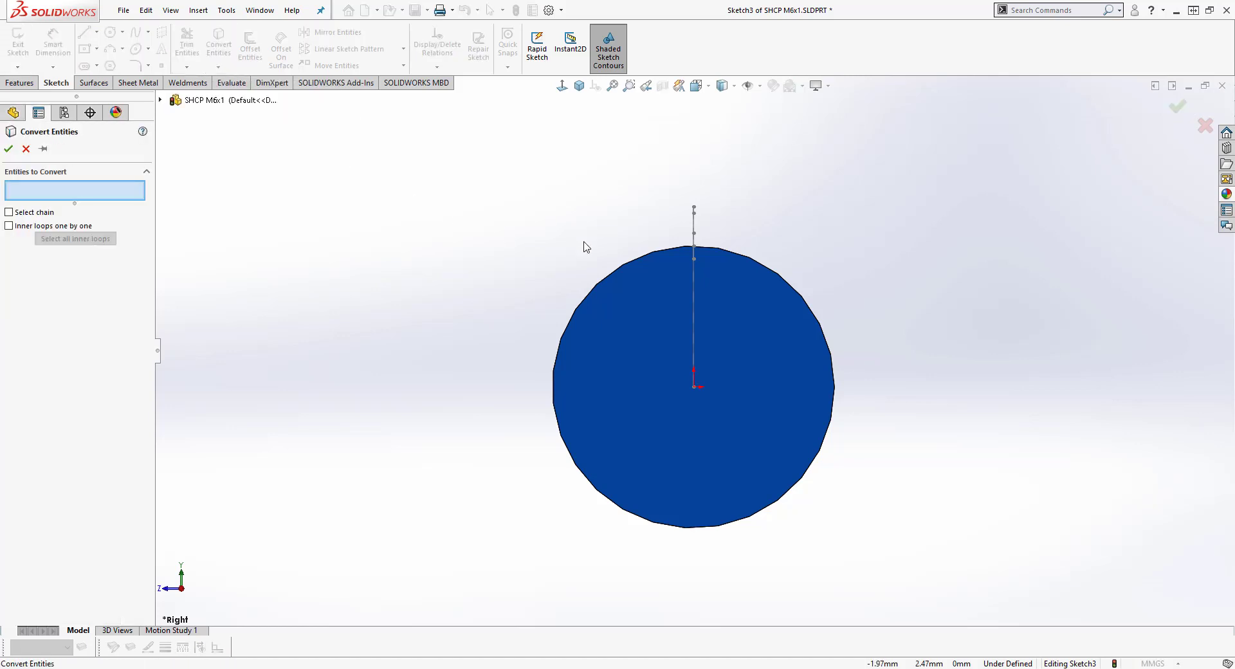
click(611, 272)
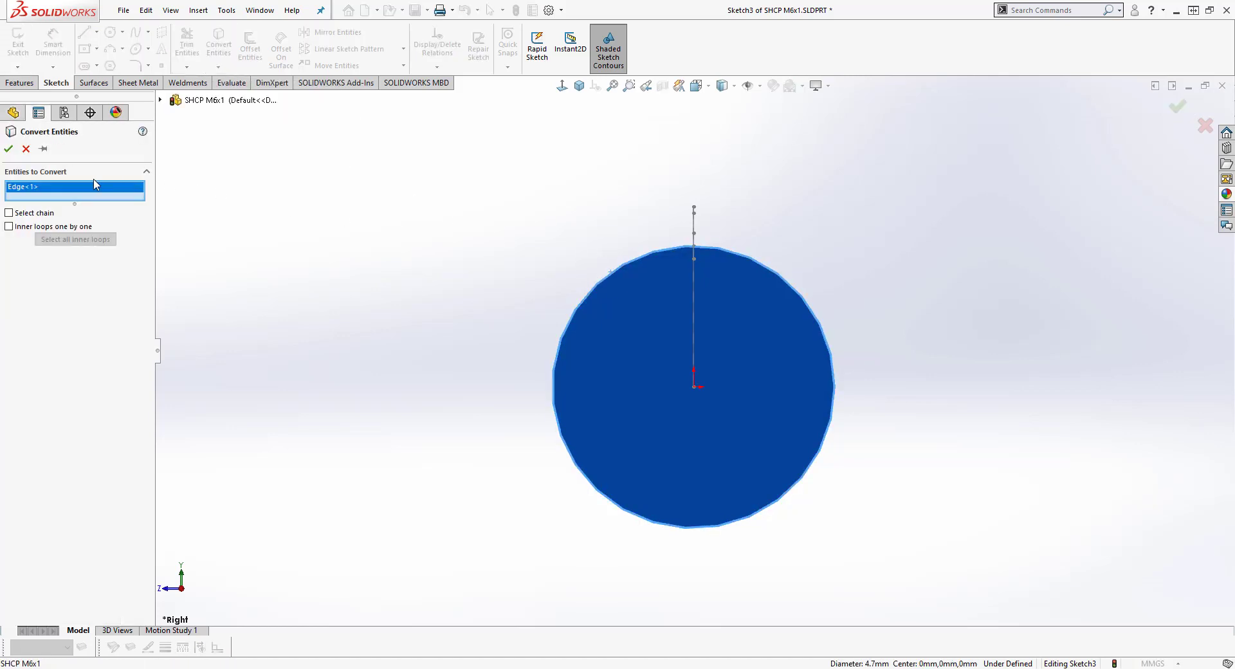
click(9, 148)
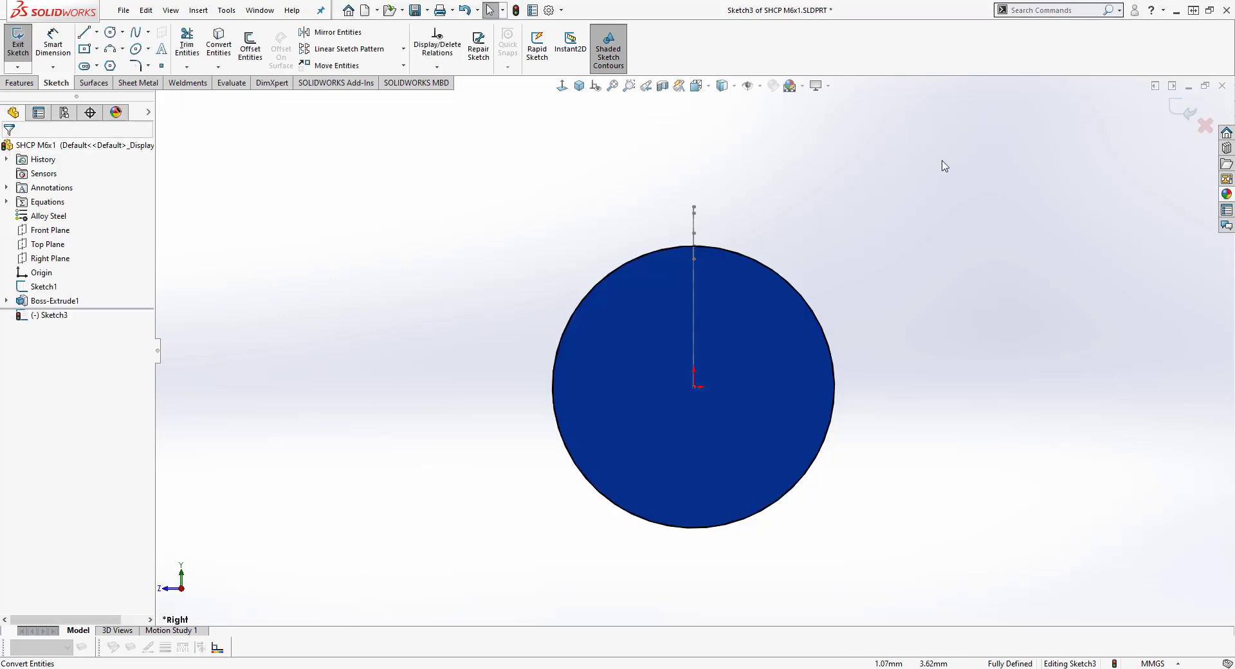
click(1175, 109)
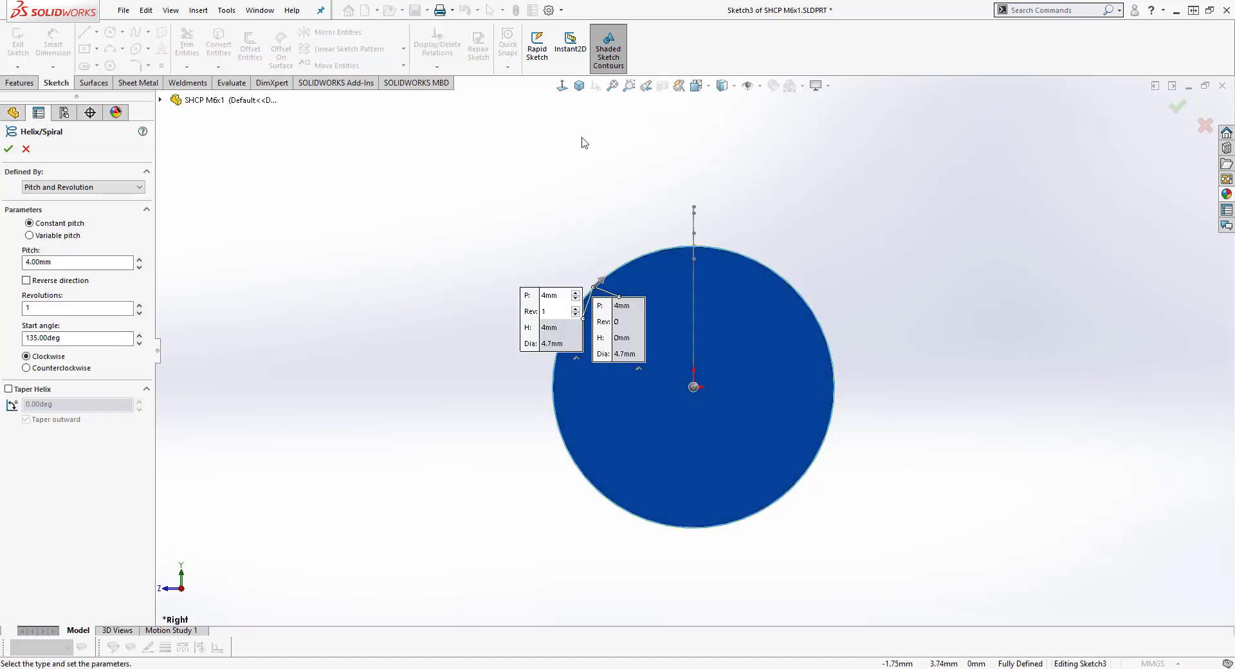
Step: Define the helix by Height and Pitch with a height of 28 mm, reversing its direction along the cylinder
click(579, 87)
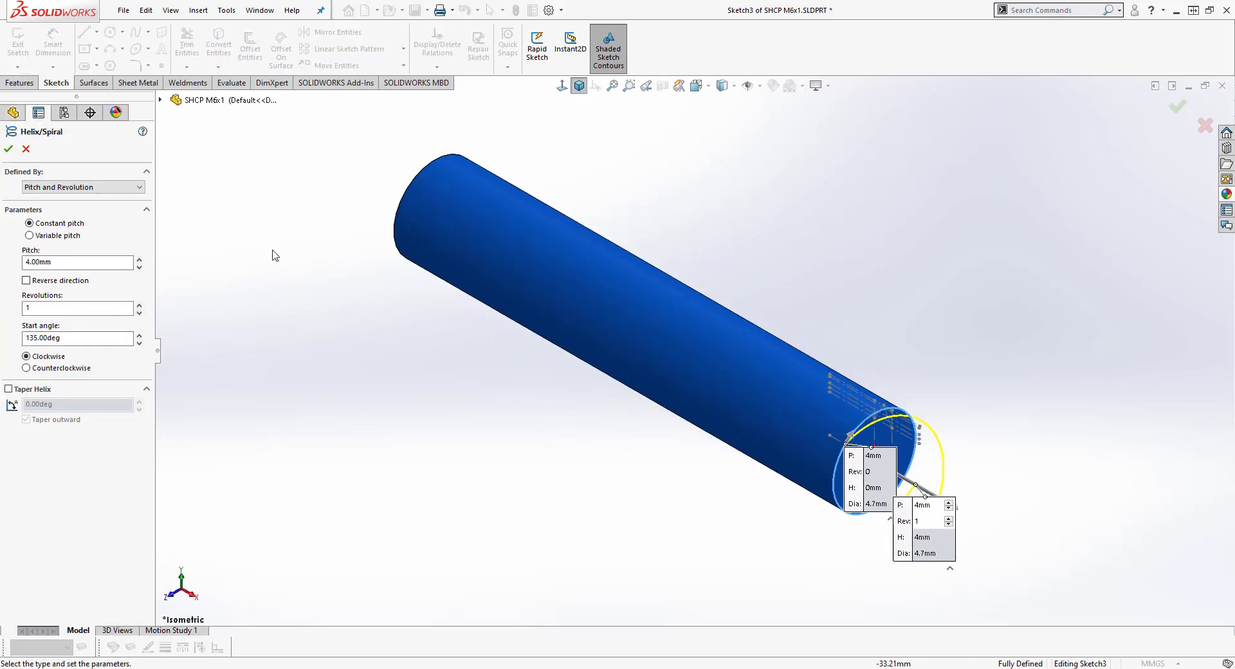
click(108, 189)
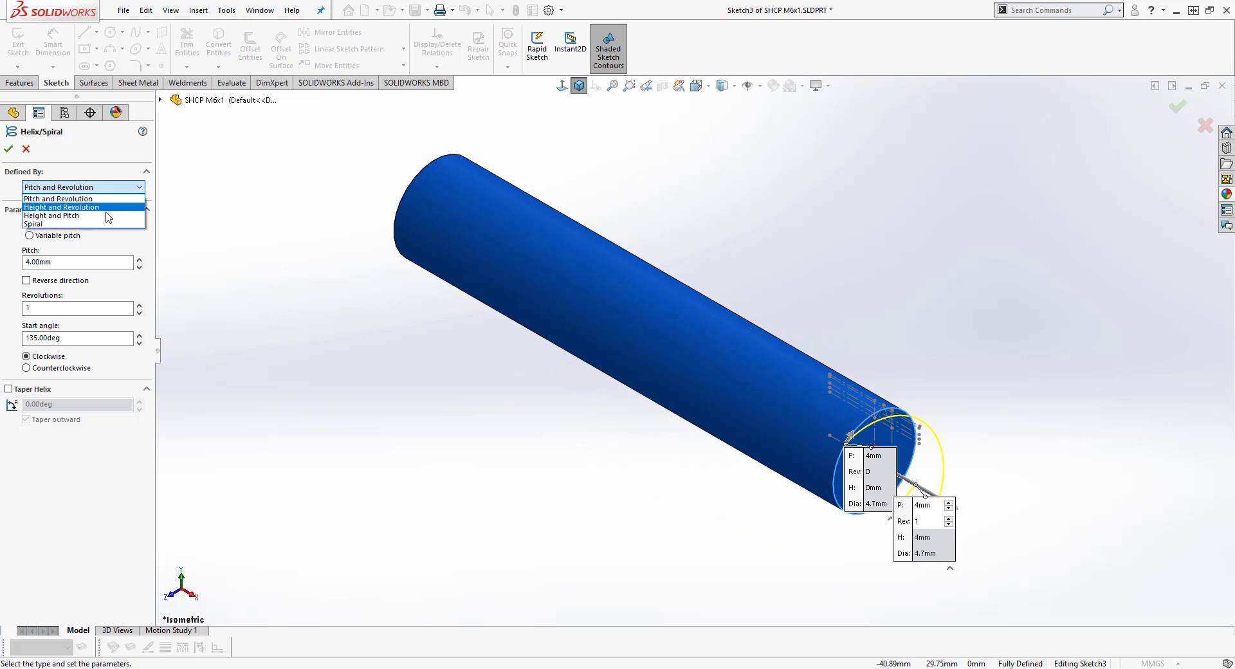
click(104, 217)
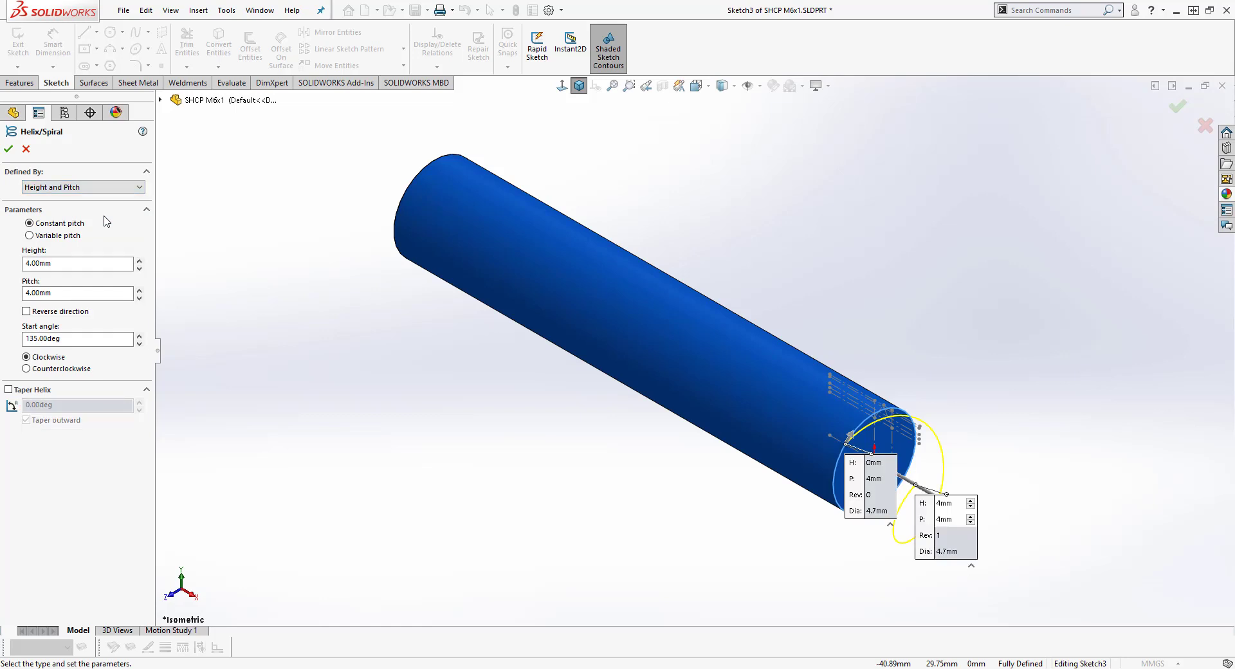
drag(71, 263, 3, 266)
text(28)
key(Return)
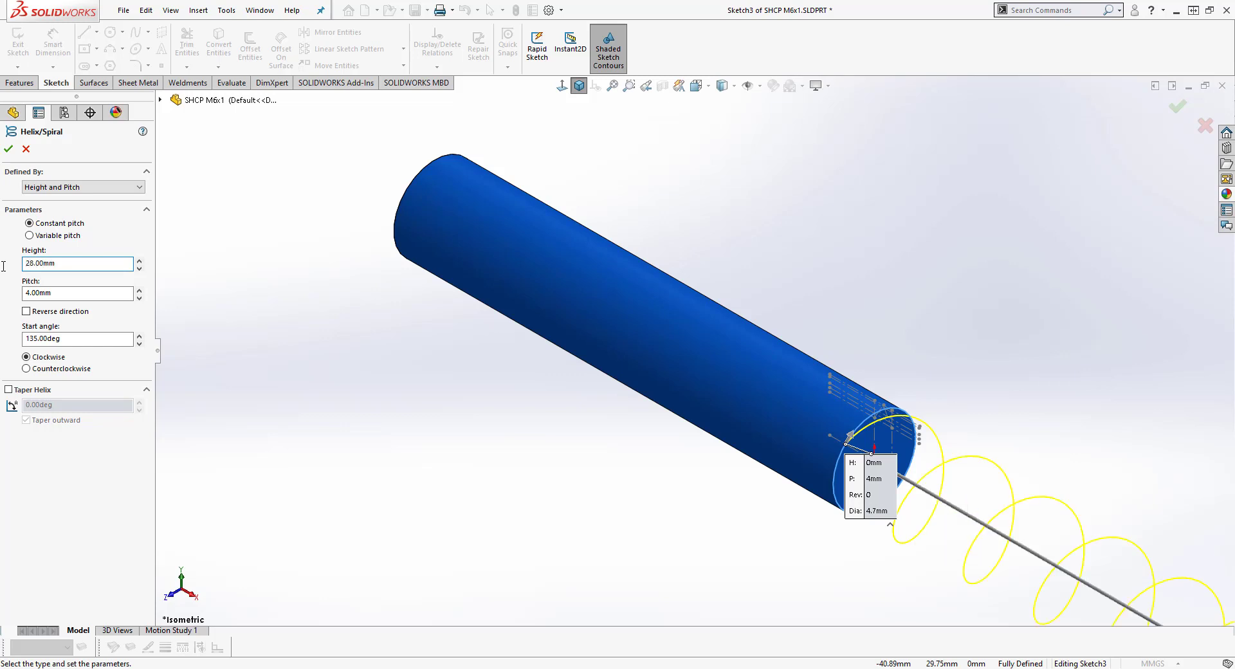
click(27, 311)
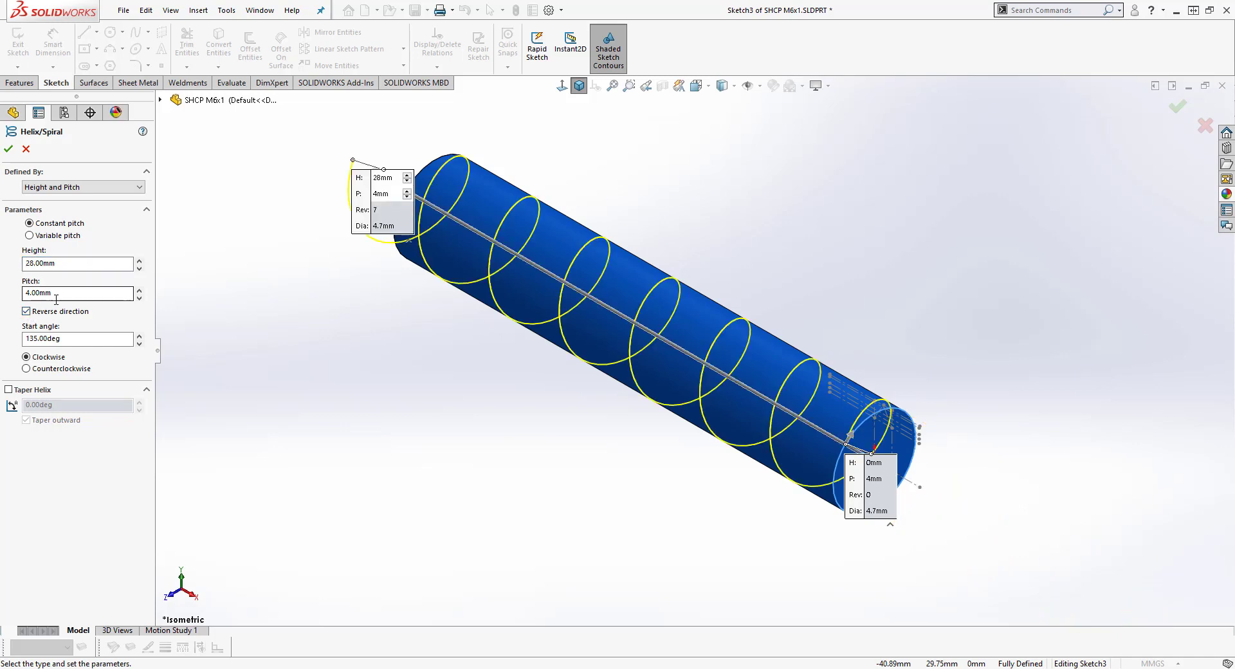
Step: Set the helix pitch to 1 mm and its start angle to 90 degrees, and create the helix
drag(58, 293, 8, 291)
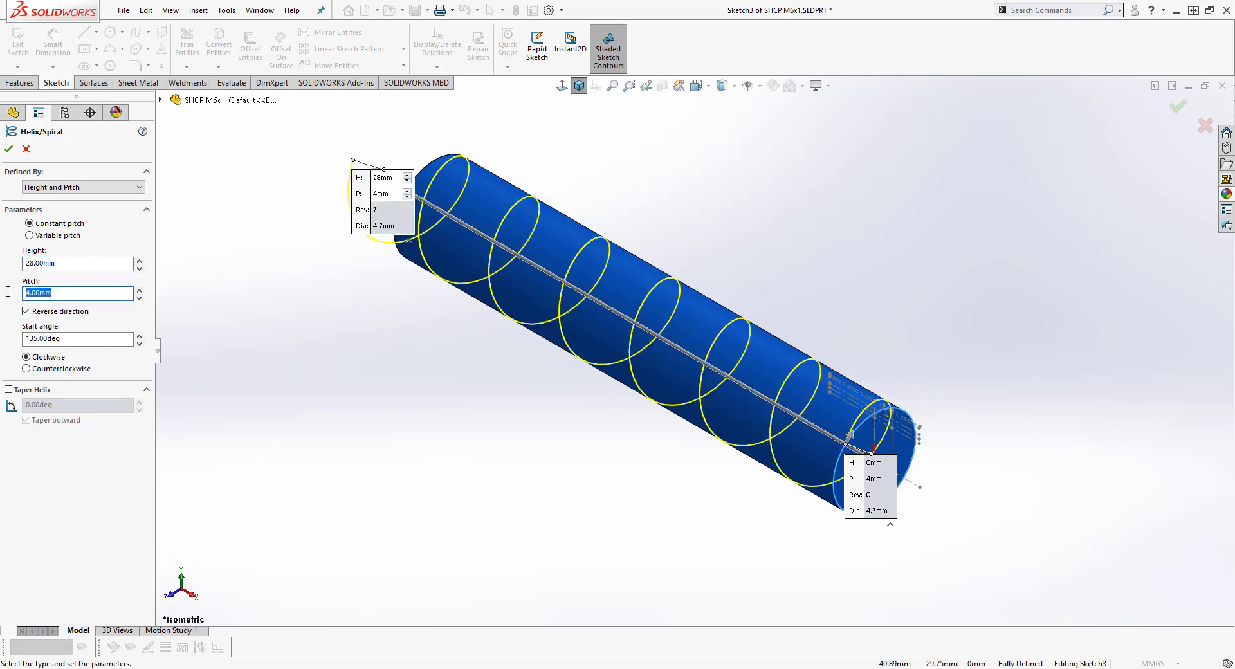
text(1)
key(Return)
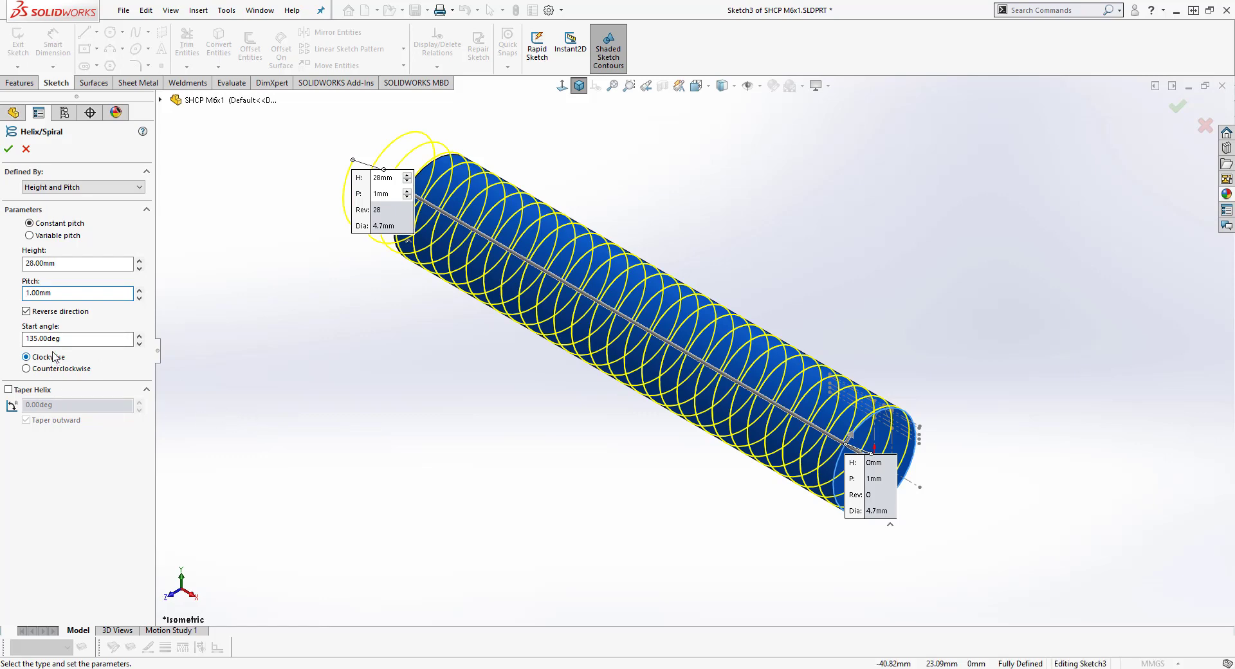
drag(38, 339, 21, 339)
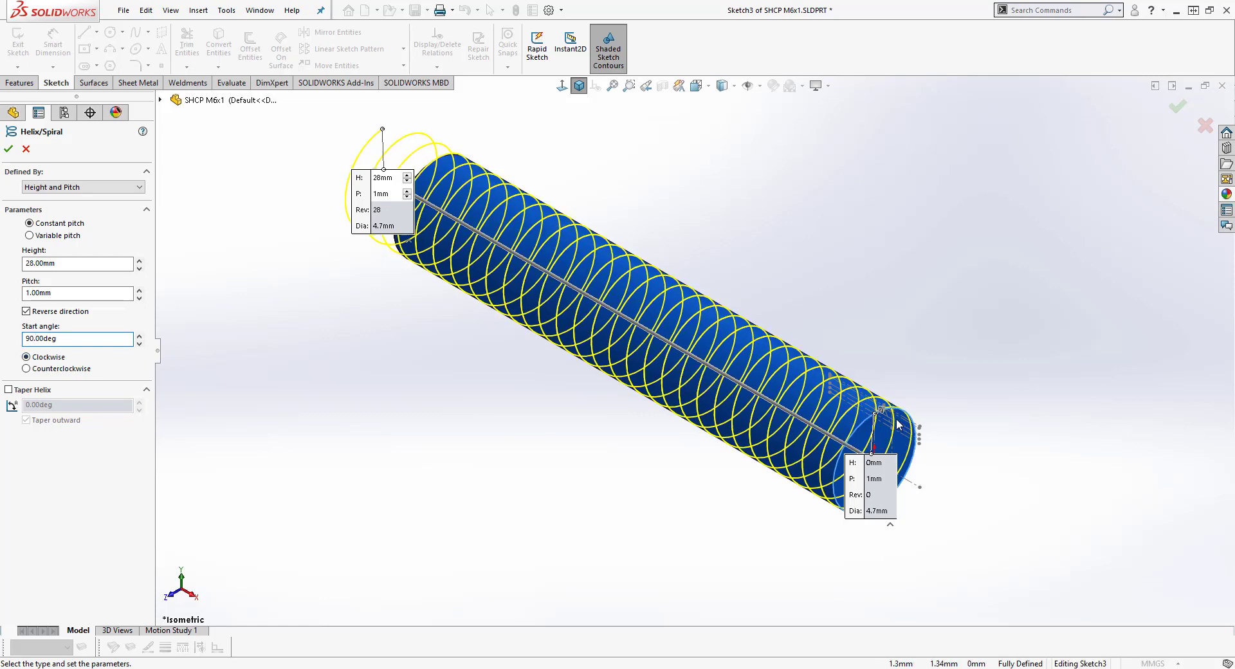
scroll(823, 392, down, 10)
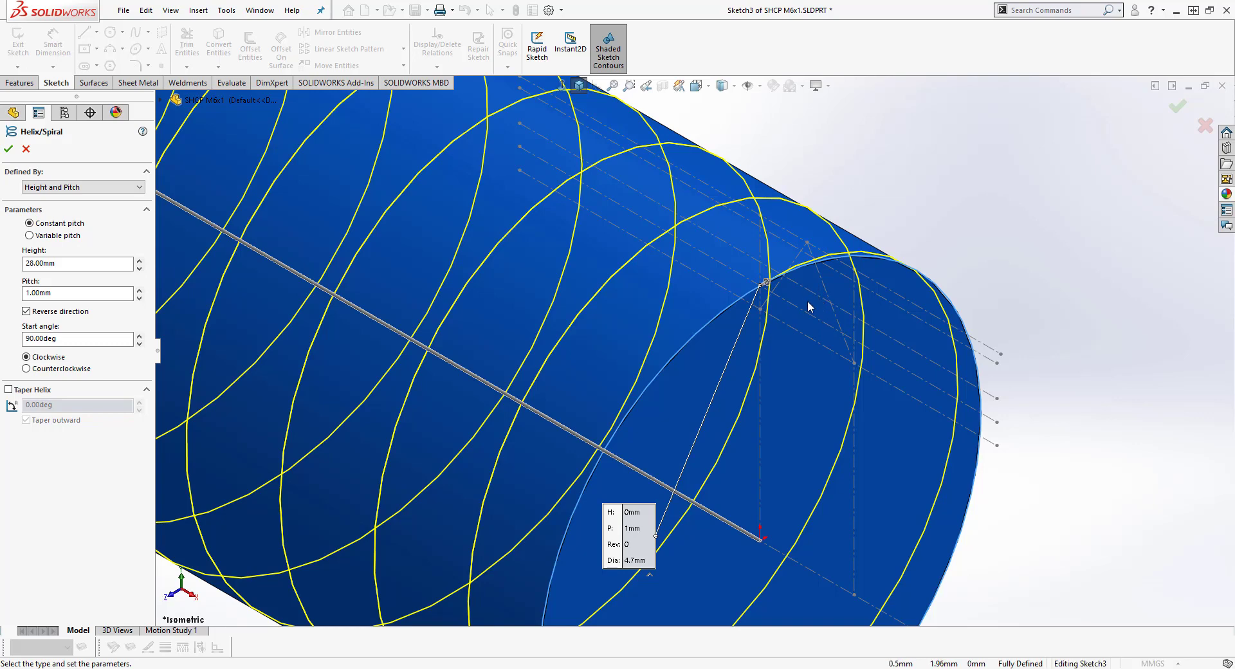
click(9, 150)
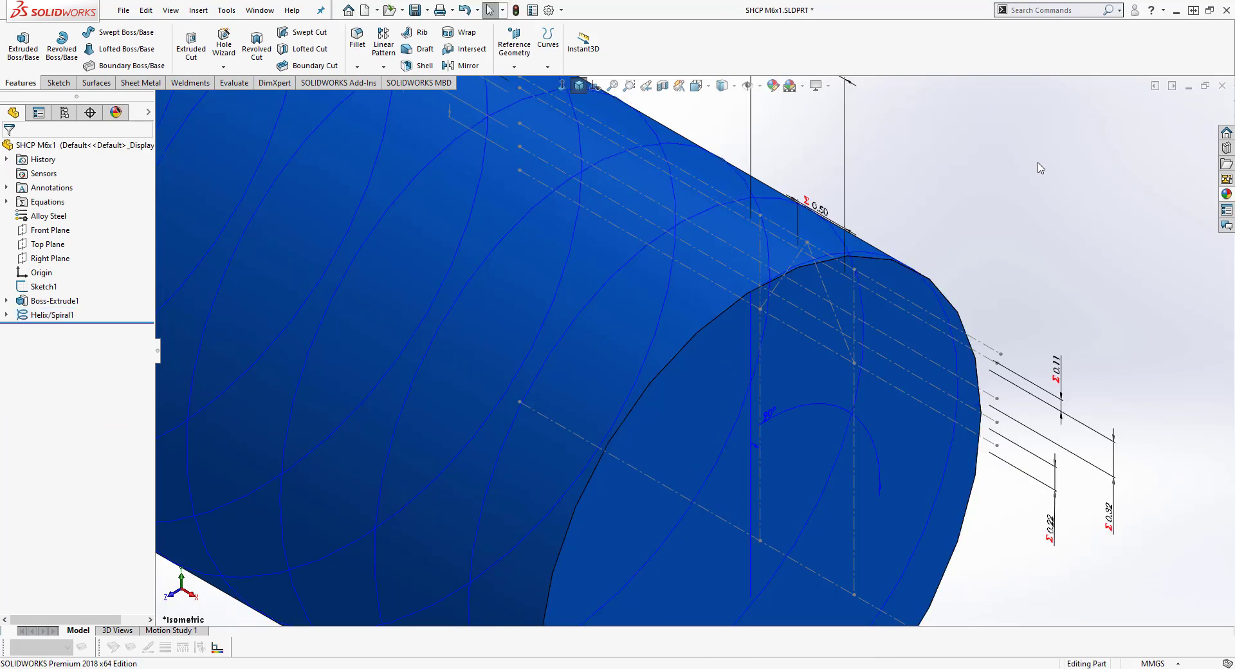
scroll(1040, 169, up, 5)
scroll(784, 265, down, 3)
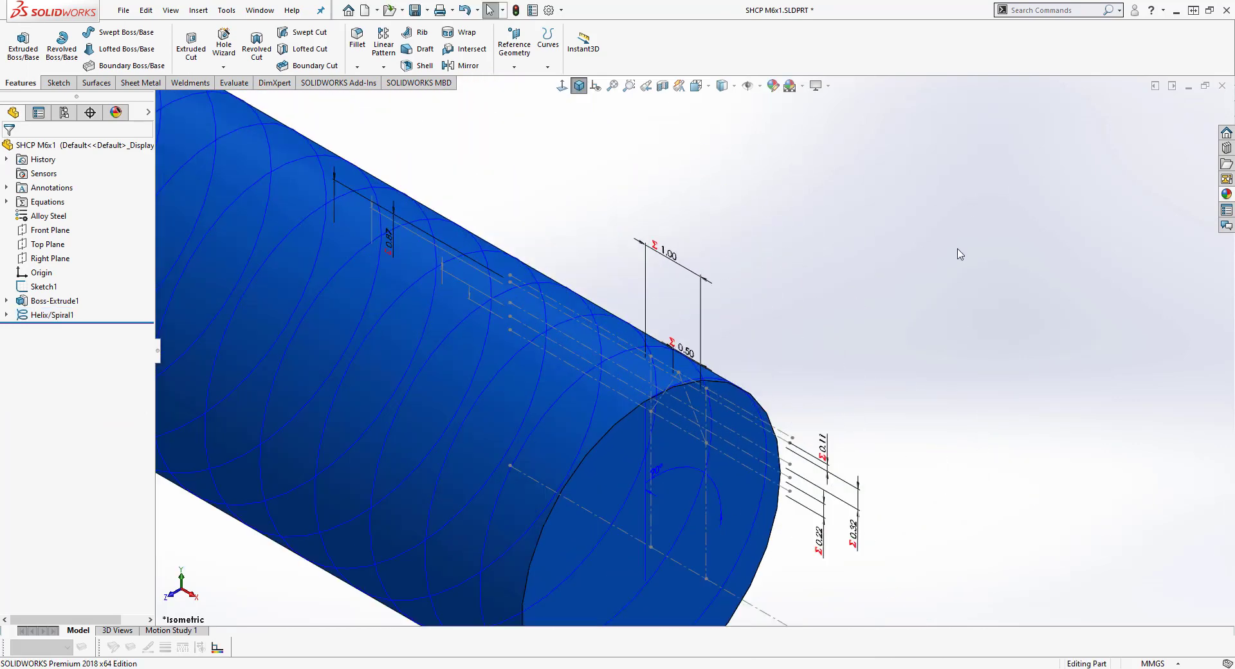
Step: Show the helix dimensions in the front view, placing the height dimension below the shank and the pitch dimension above it
scroll(664, 256, up, 6)
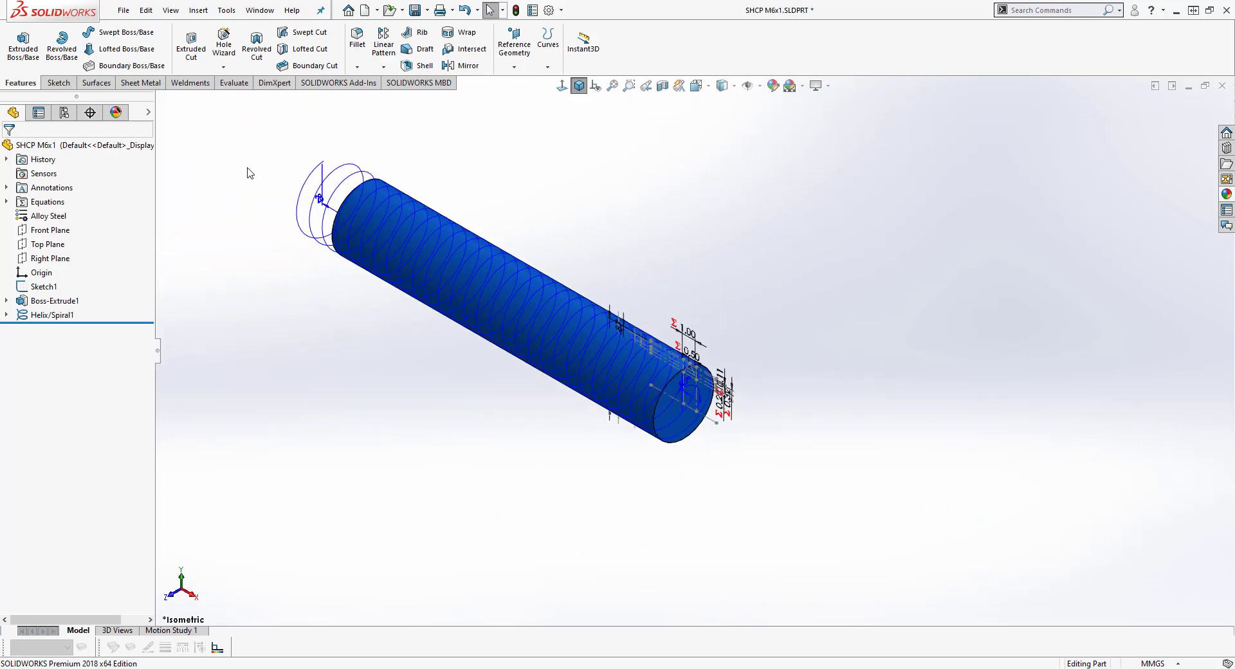
click(348, 194)
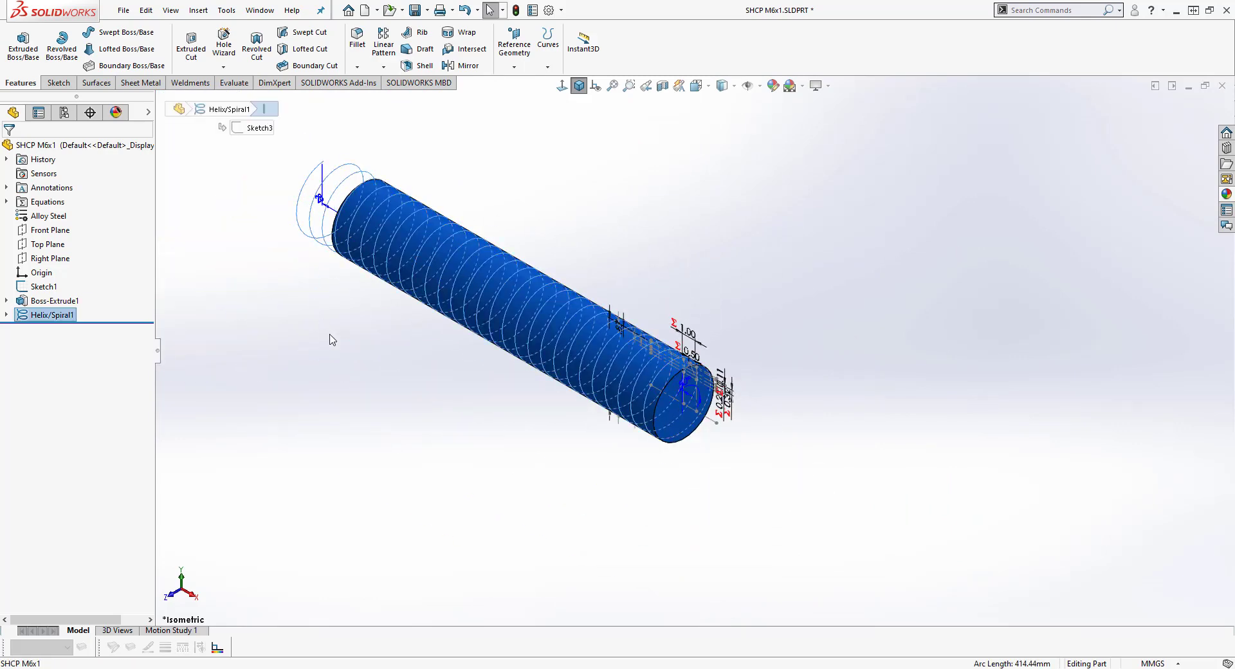
key(Escape)
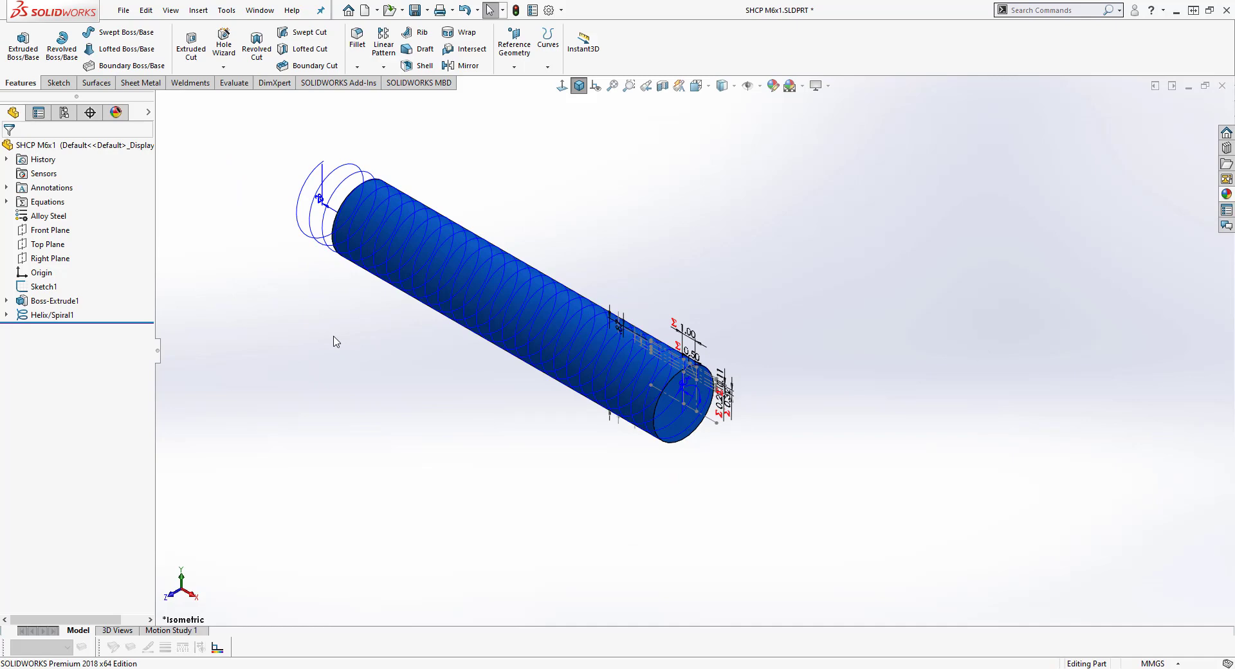
key(ctrl+1)
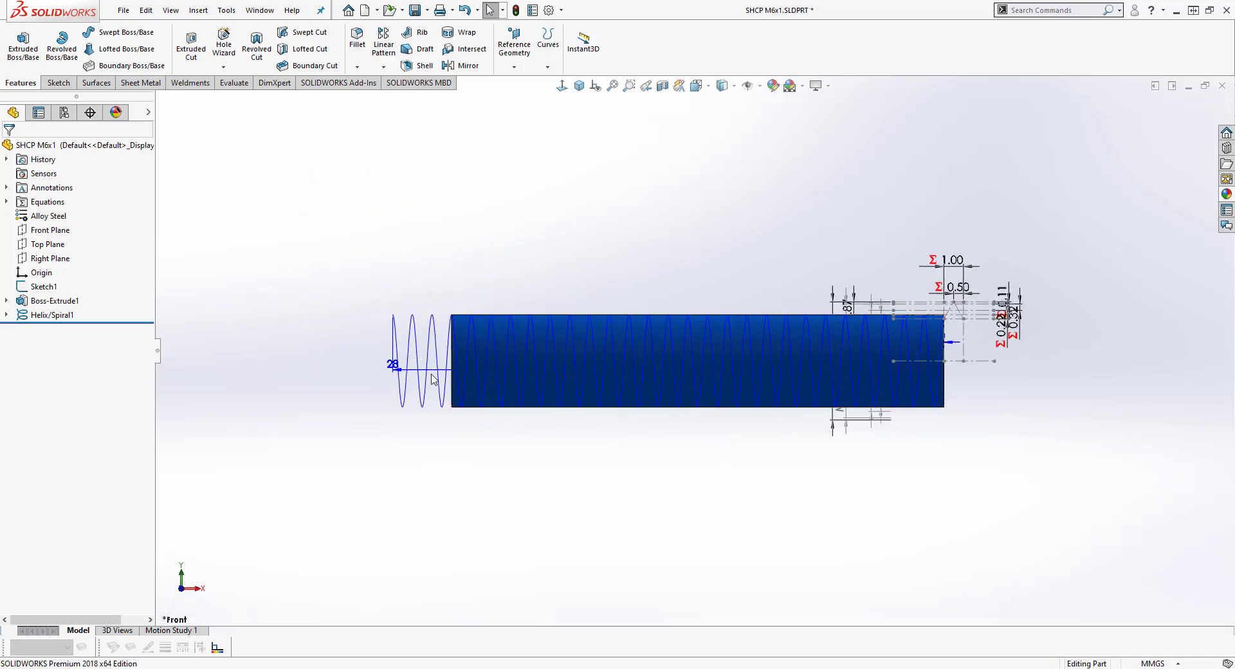
click(431, 378)
drag(665, 363, 661, 473)
click(942, 541)
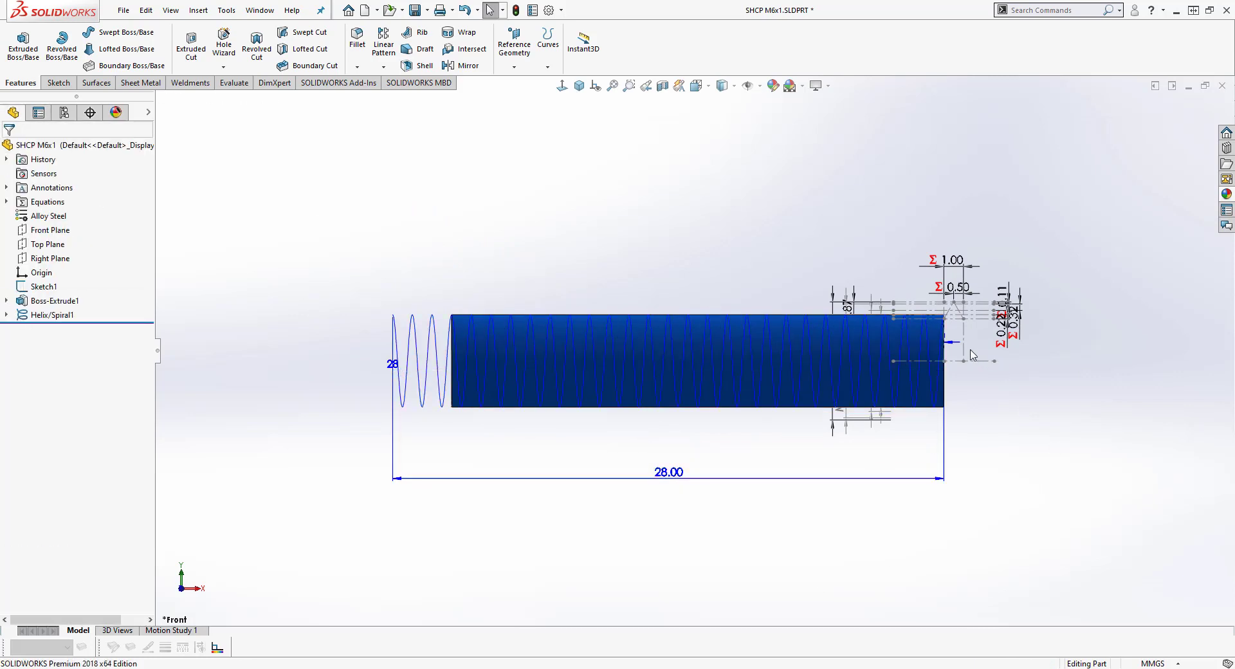
drag(930, 339, 911, 219)
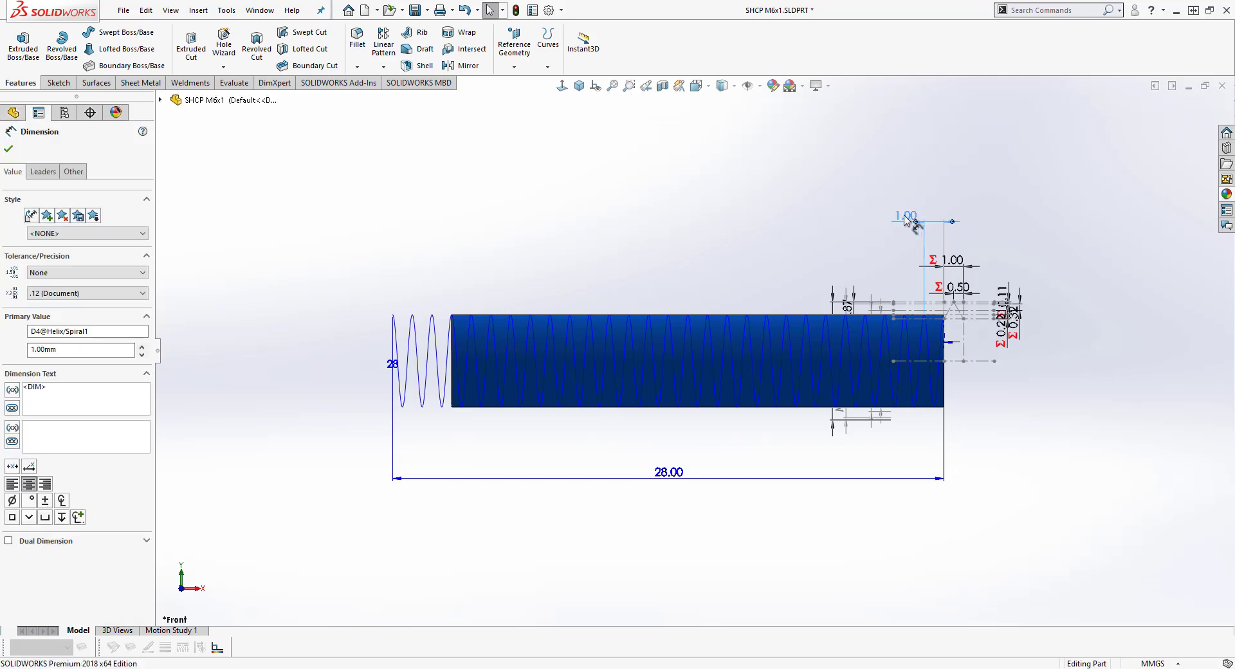
Step: Link the helix's pitch dimension to the global variable Pitch
double_click(904, 215)
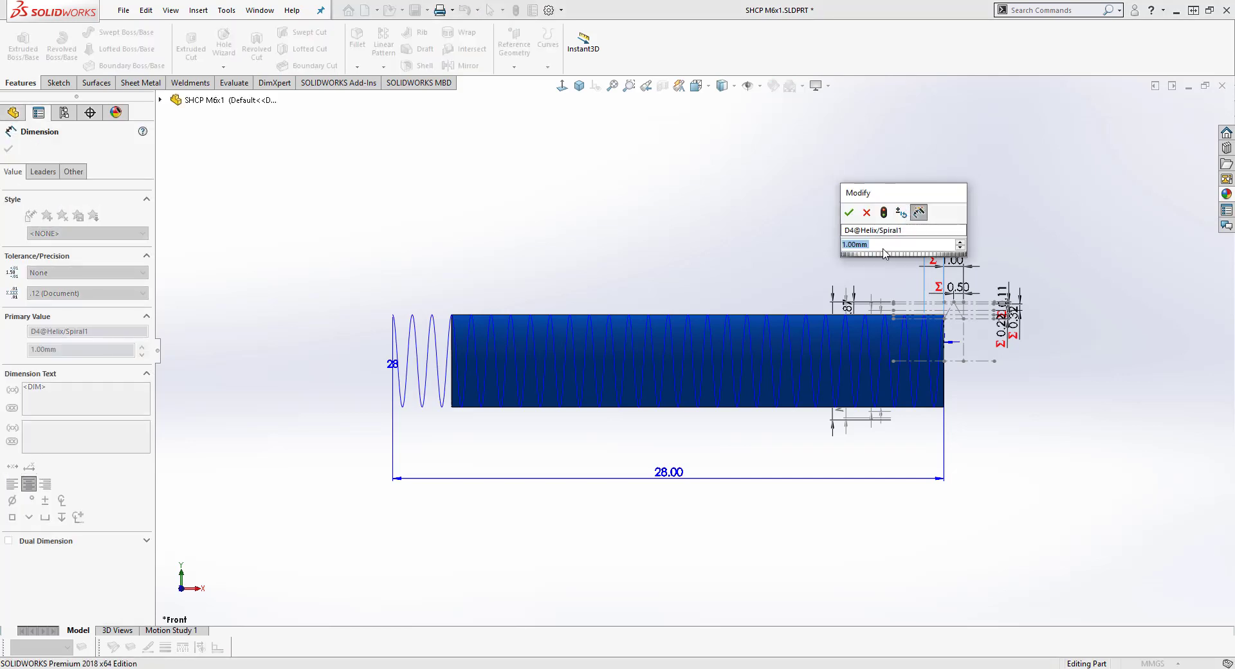
text(=)
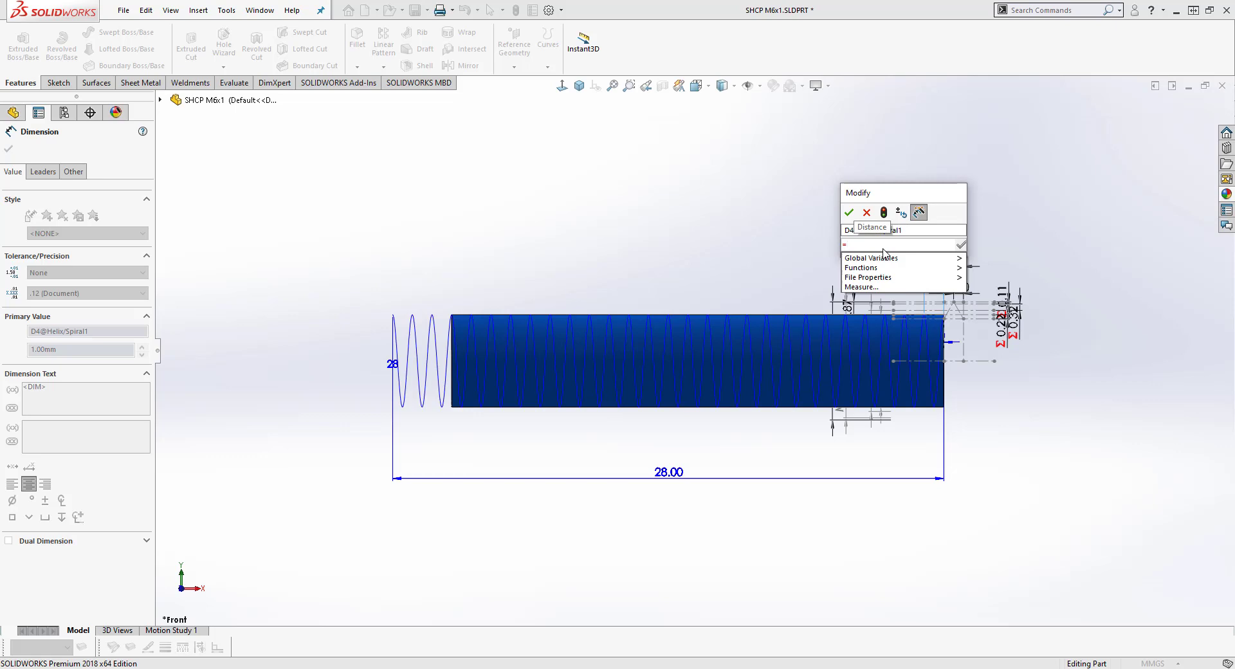
mouse_move(891, 259)
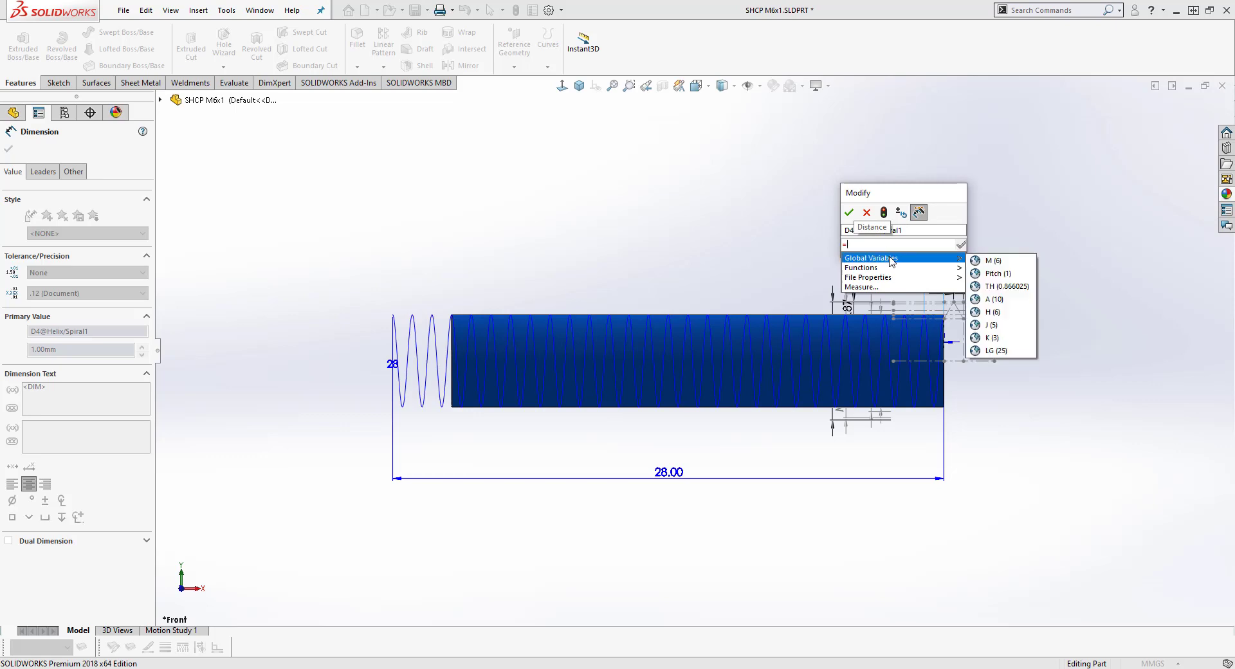
click(991, 276)
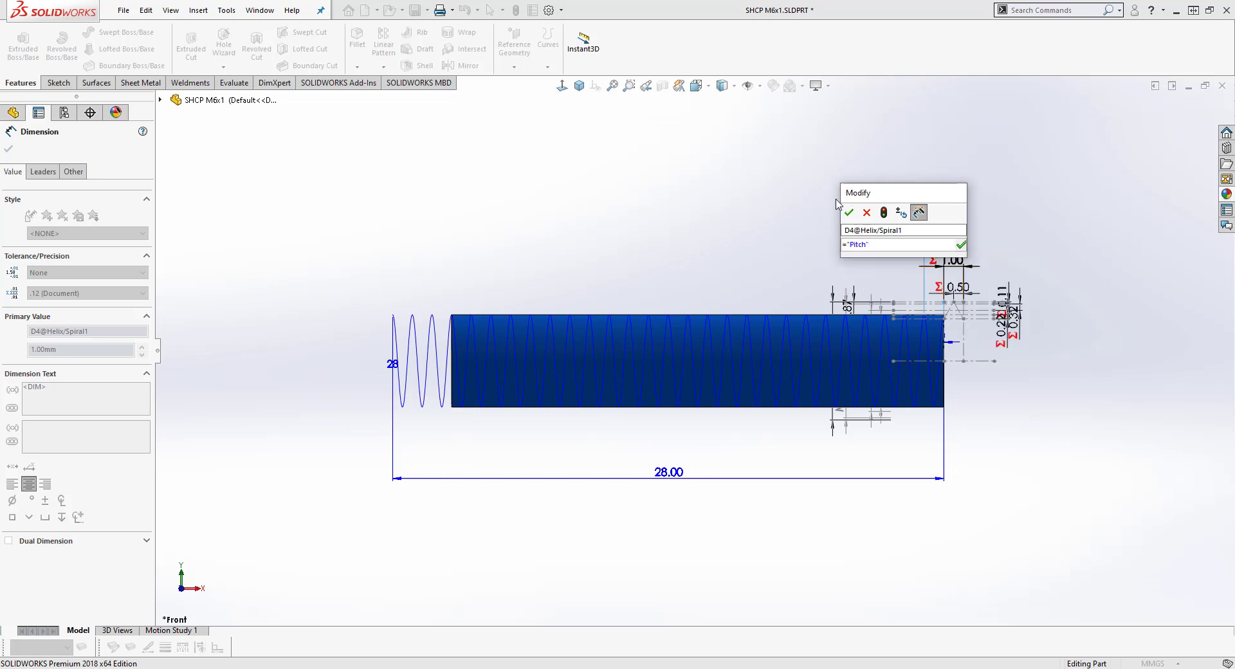
click(855, 216)
click(626, 186)
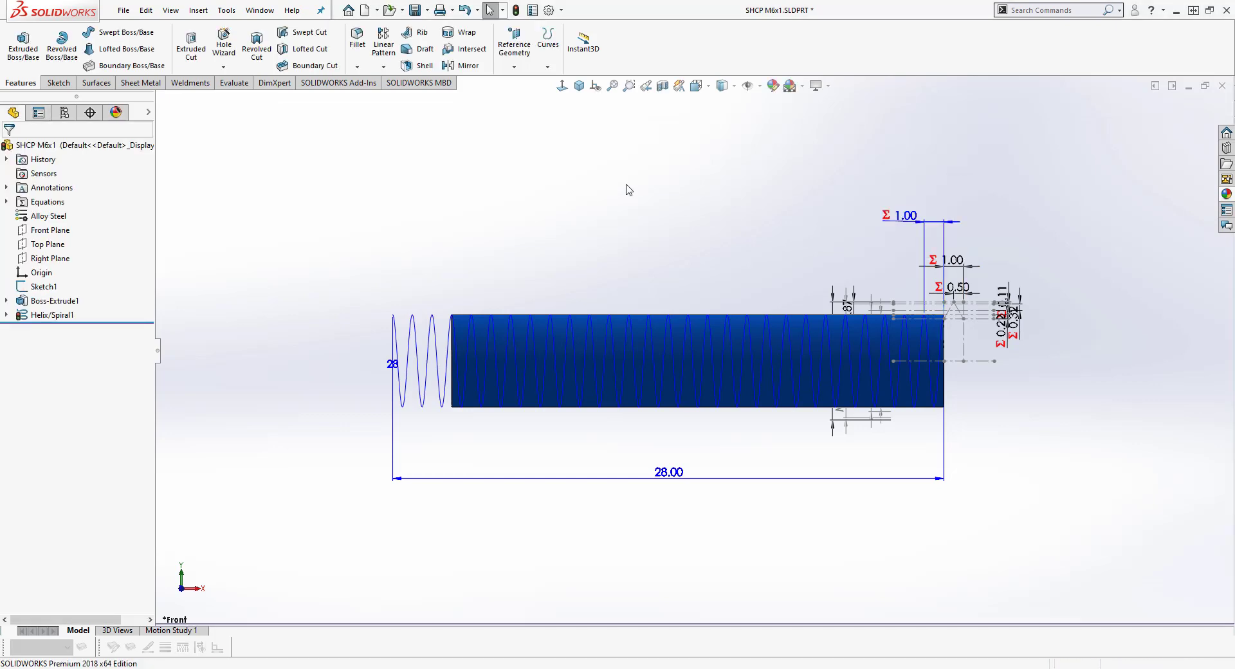
Step: Set the helix's height dimension to the equation "LG"+2 and rebuild the part in the isometric view
double_click(666, 476)
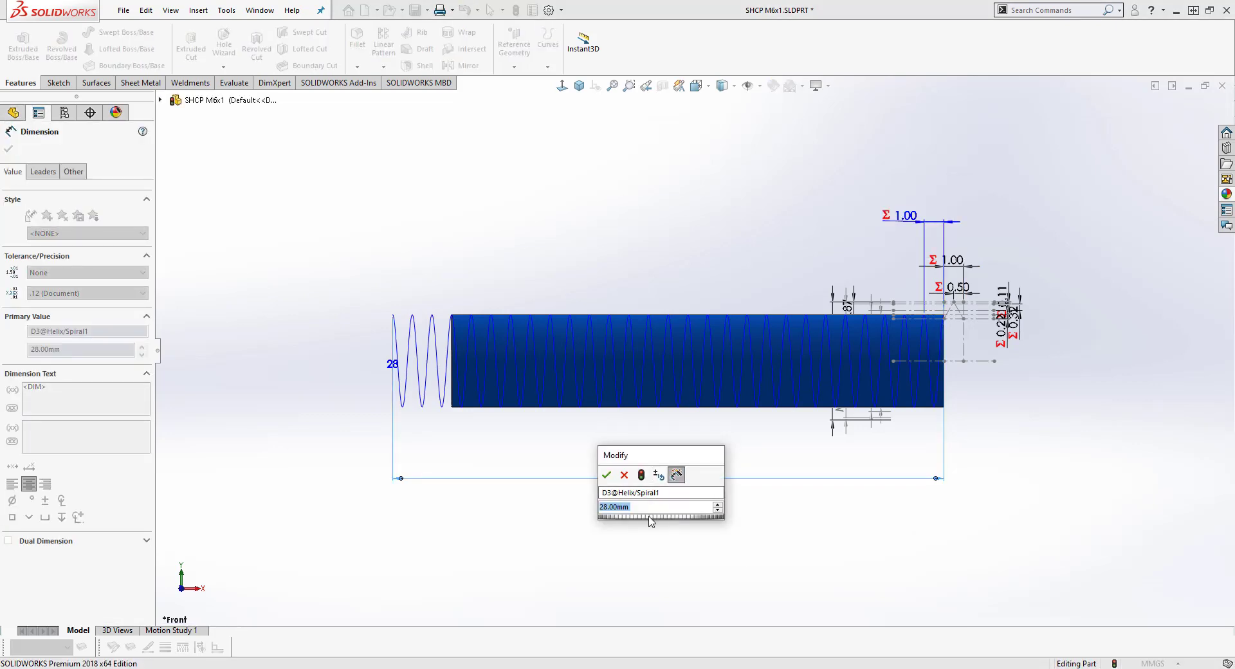
text(=)
mouse_move(651, 521)
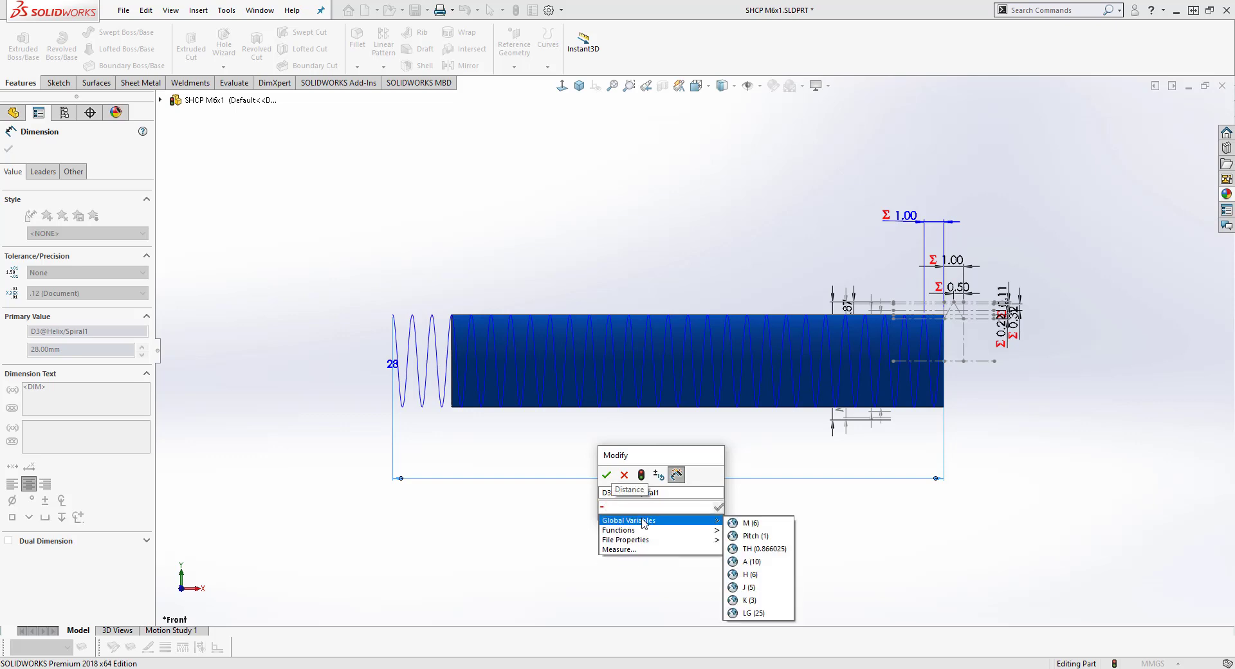
mouse_move(719, 531)
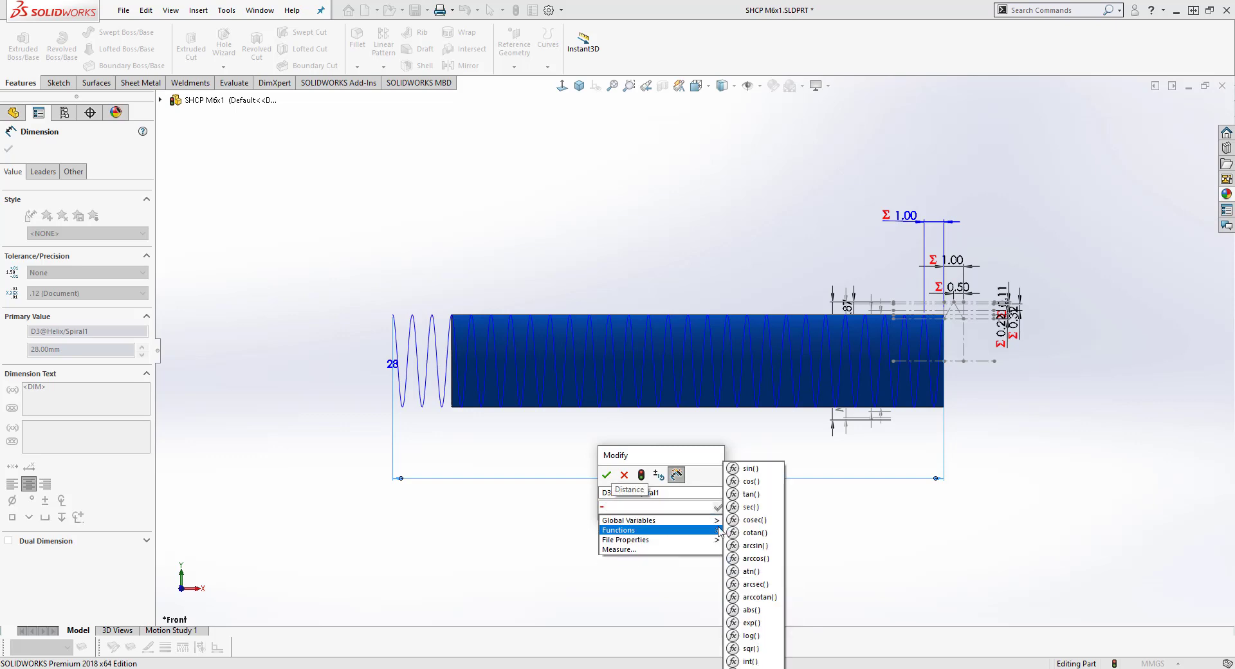
click(760, 612)
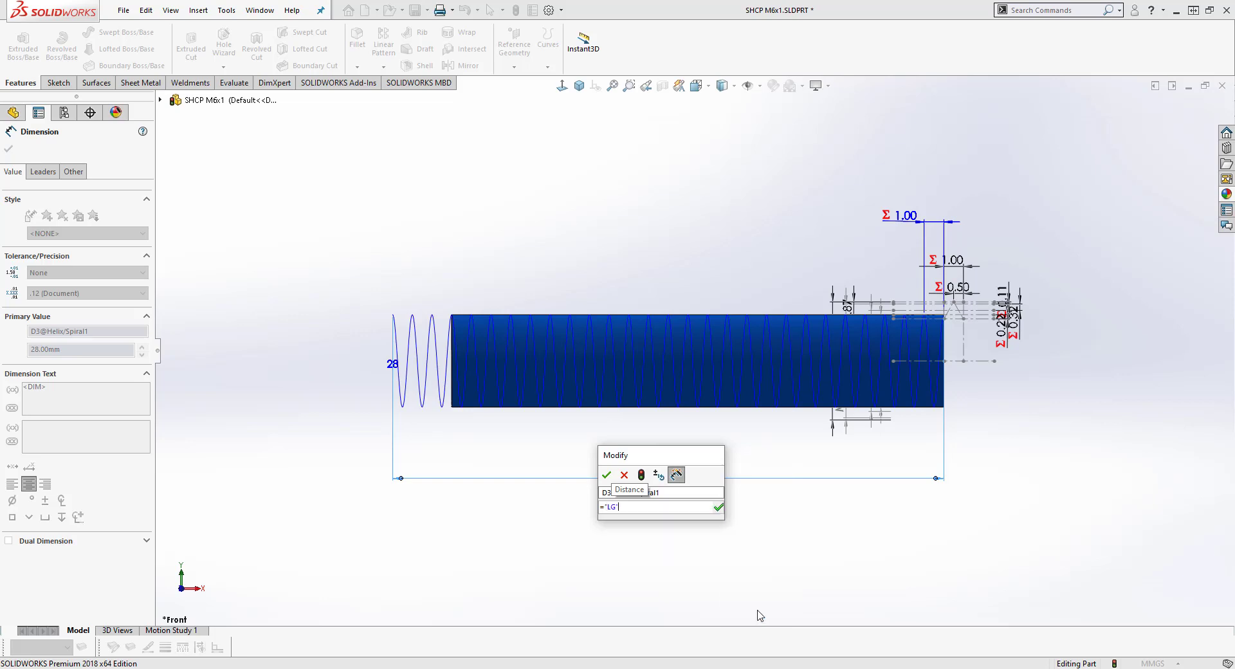
text(+3)
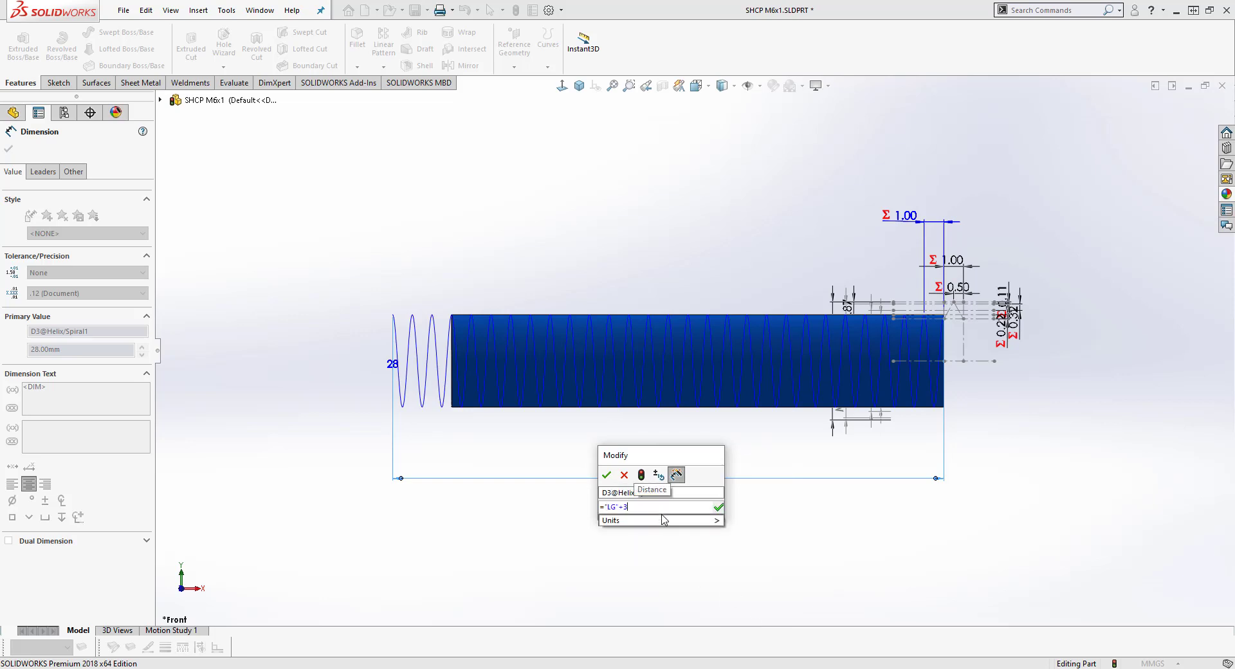
key(BackSpace)
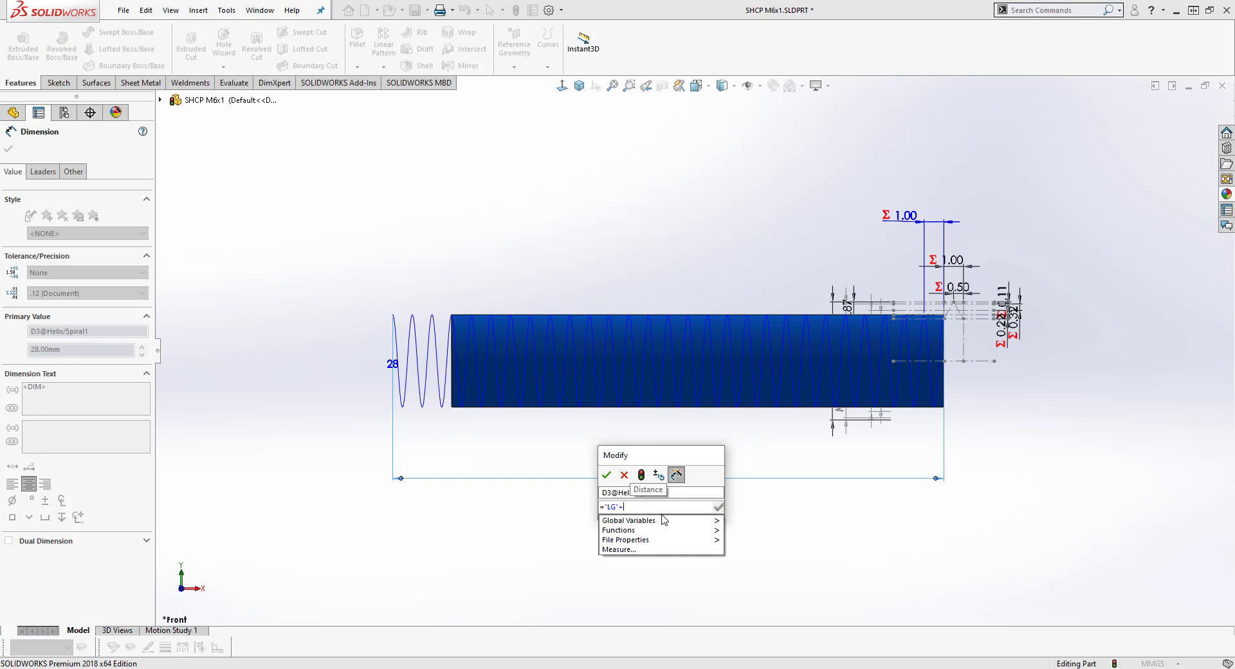
text(2)
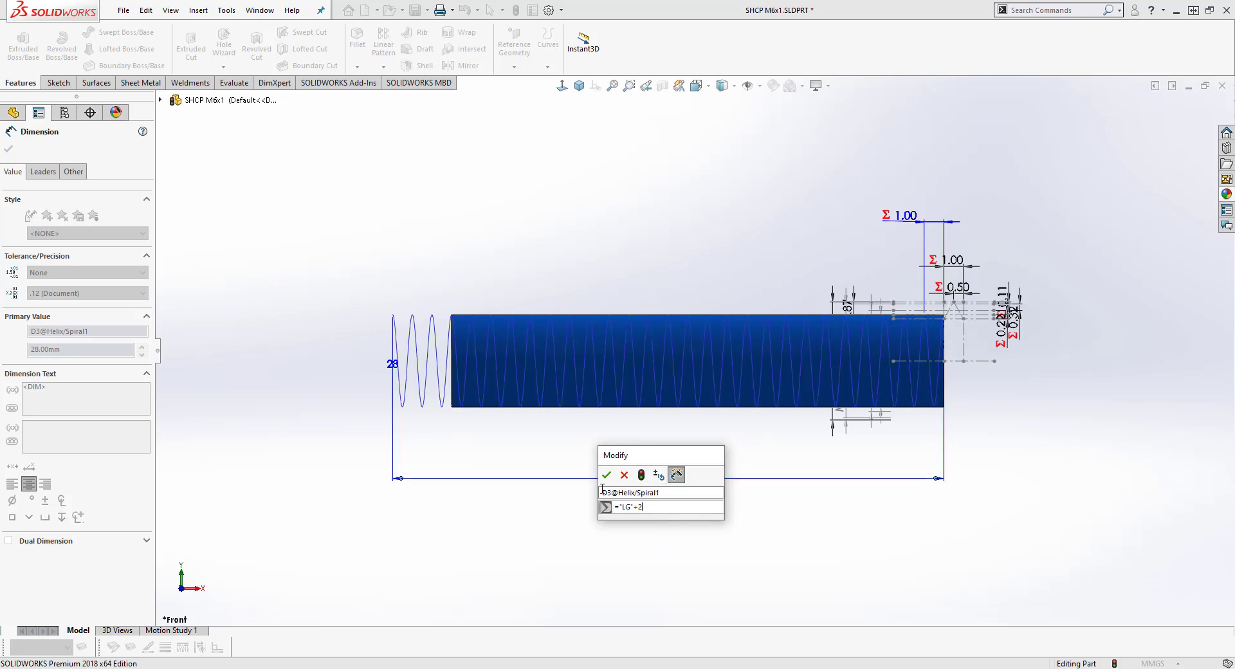
click(606, 474)
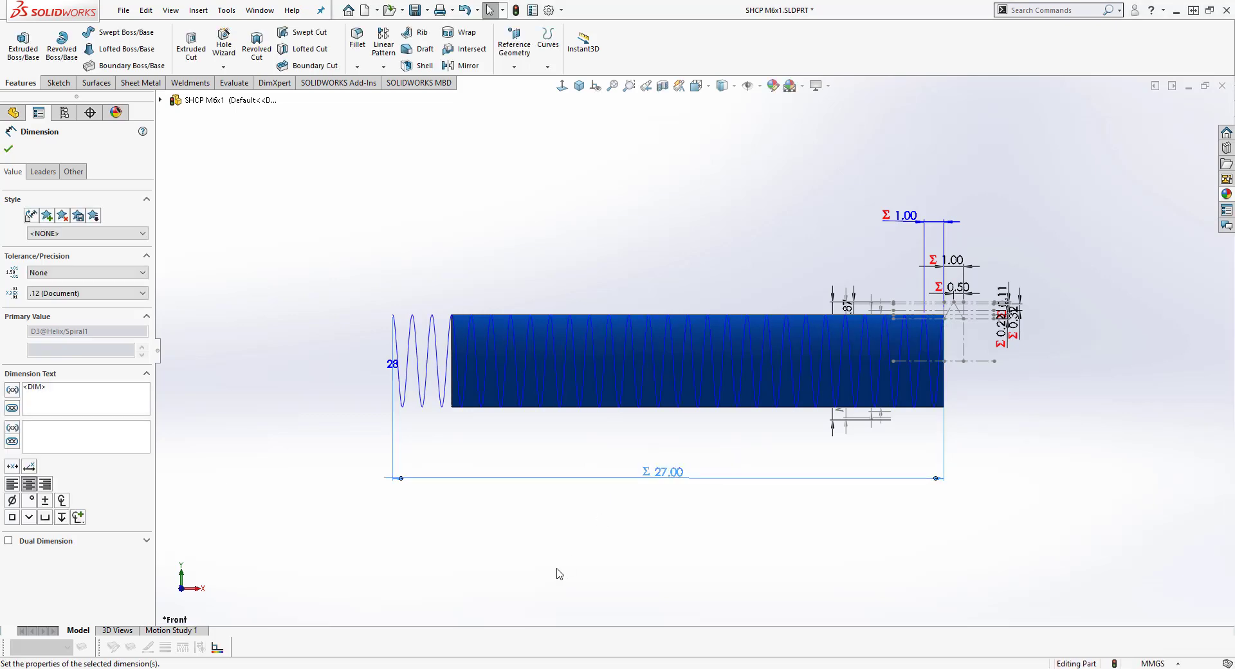
click(559, 574)
click(579, 86)
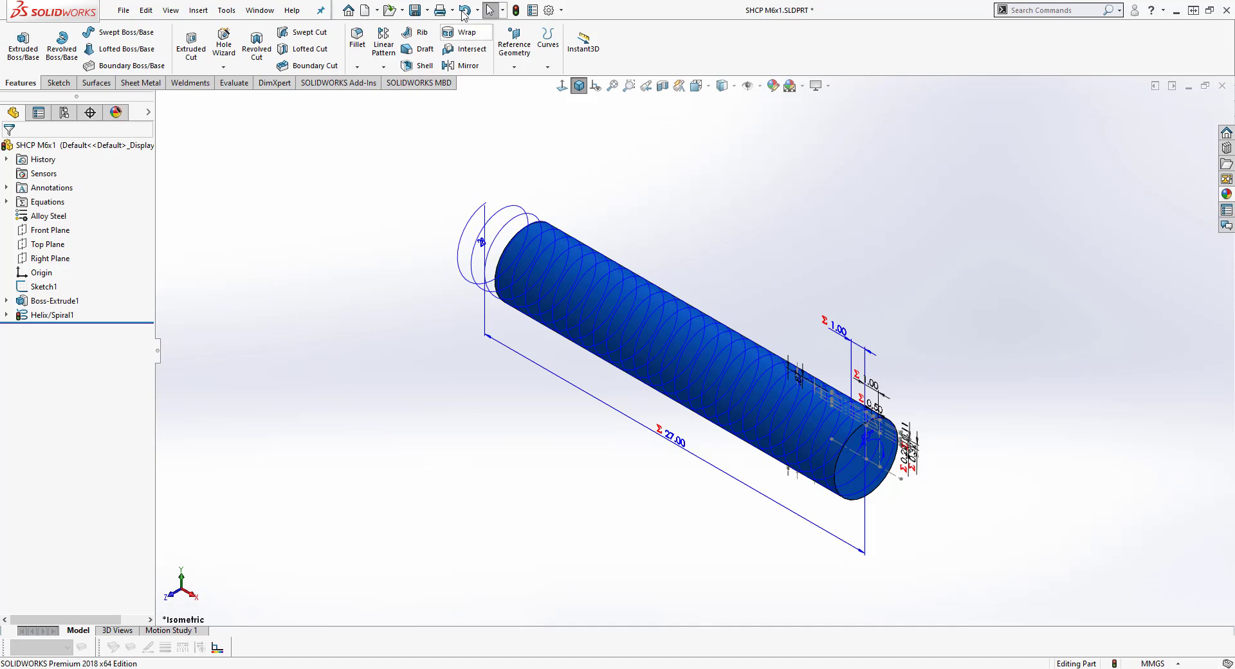
click(516, 10)
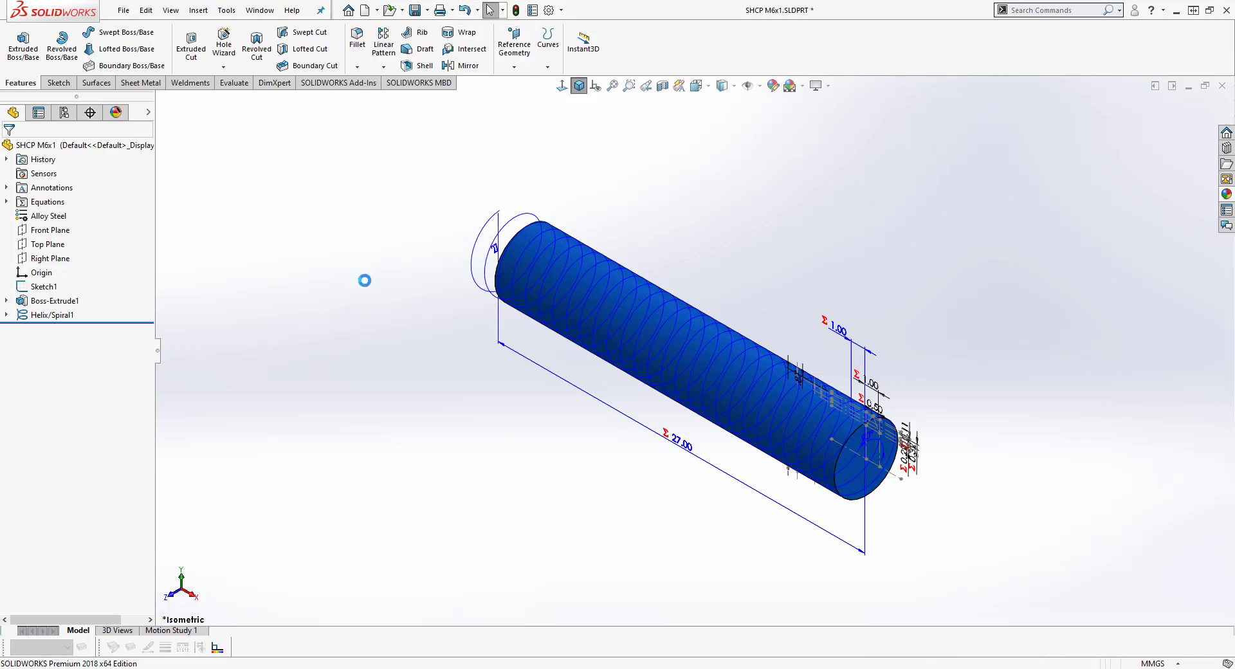
Step: On the Front Plane, sketch a closed trapezoid inside the construction triangle, base about 0.66 mm level with the shank's surface and top about 0.05 mm
click(69, 231)
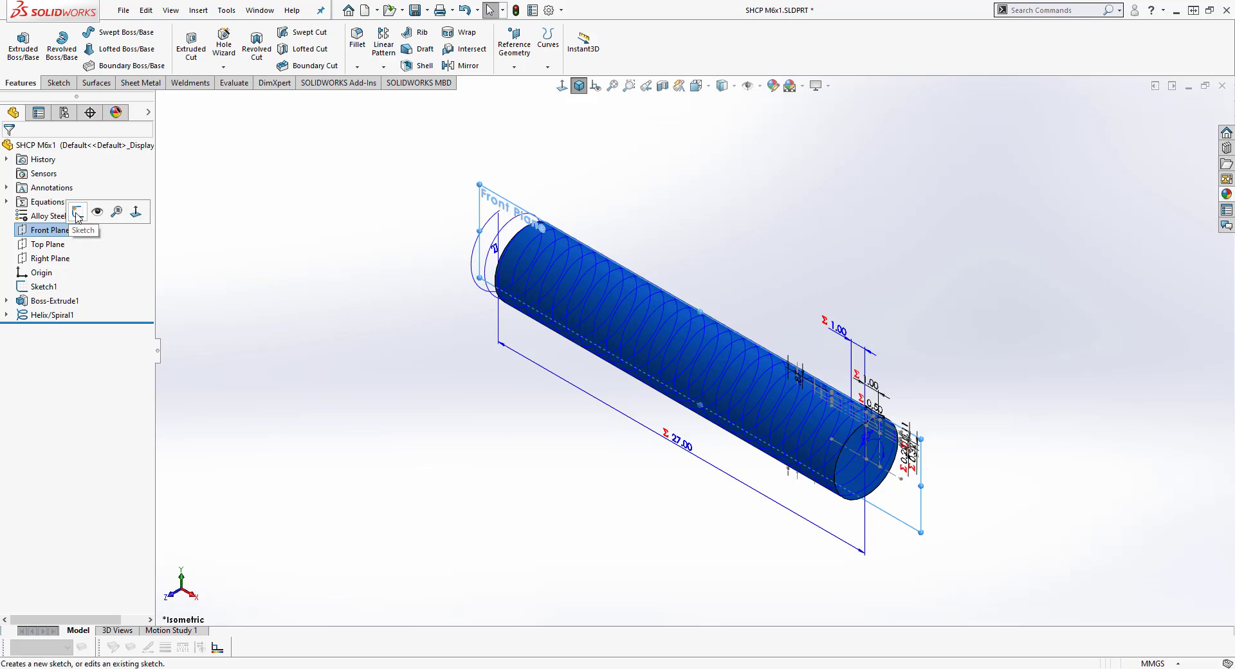
click(77, 213)
scroll(952, 313, down, 8)
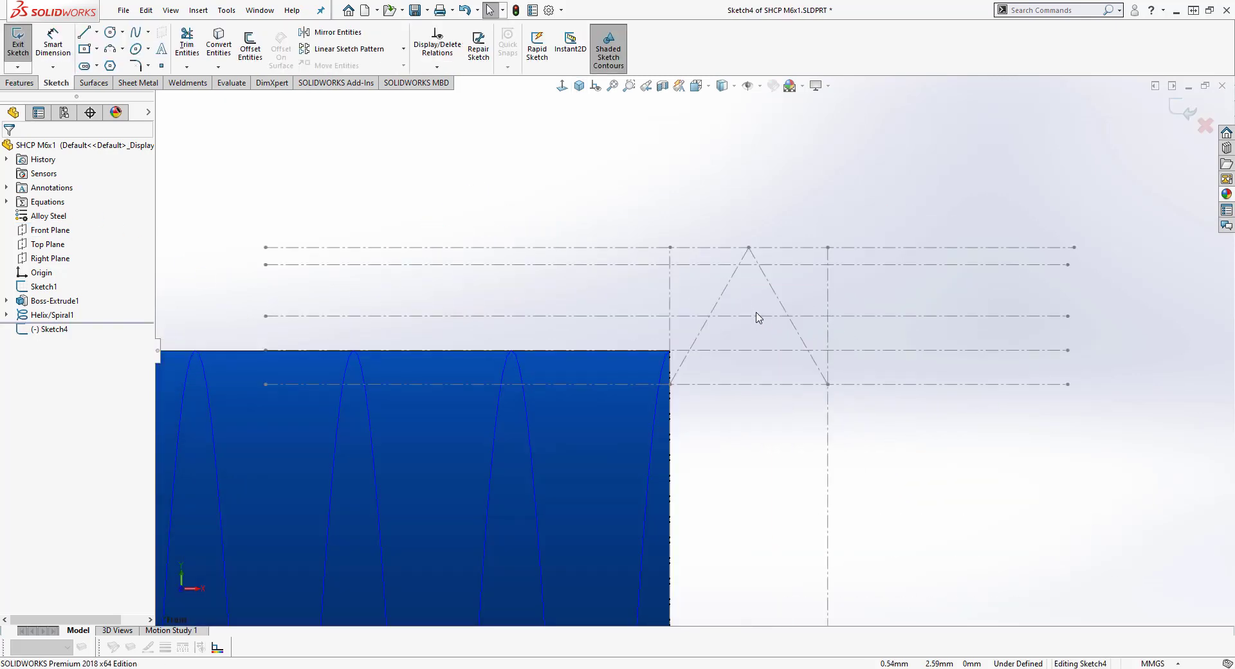
scroll(758, 317, down, 1)
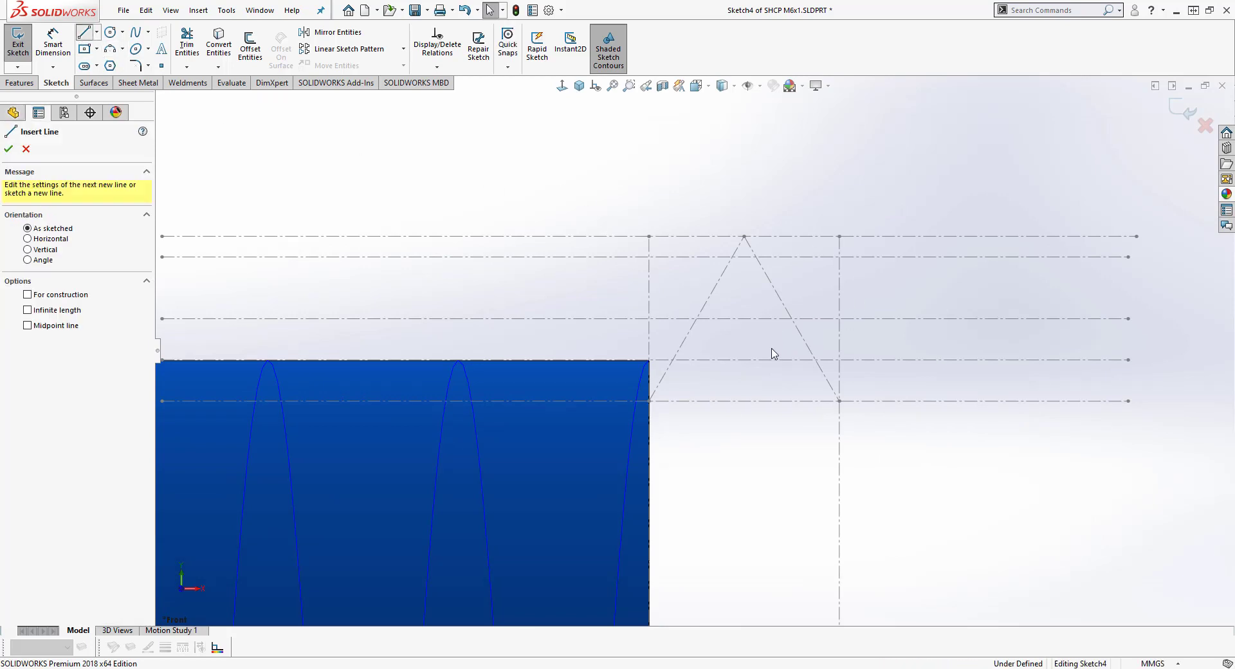
click(683, 359)
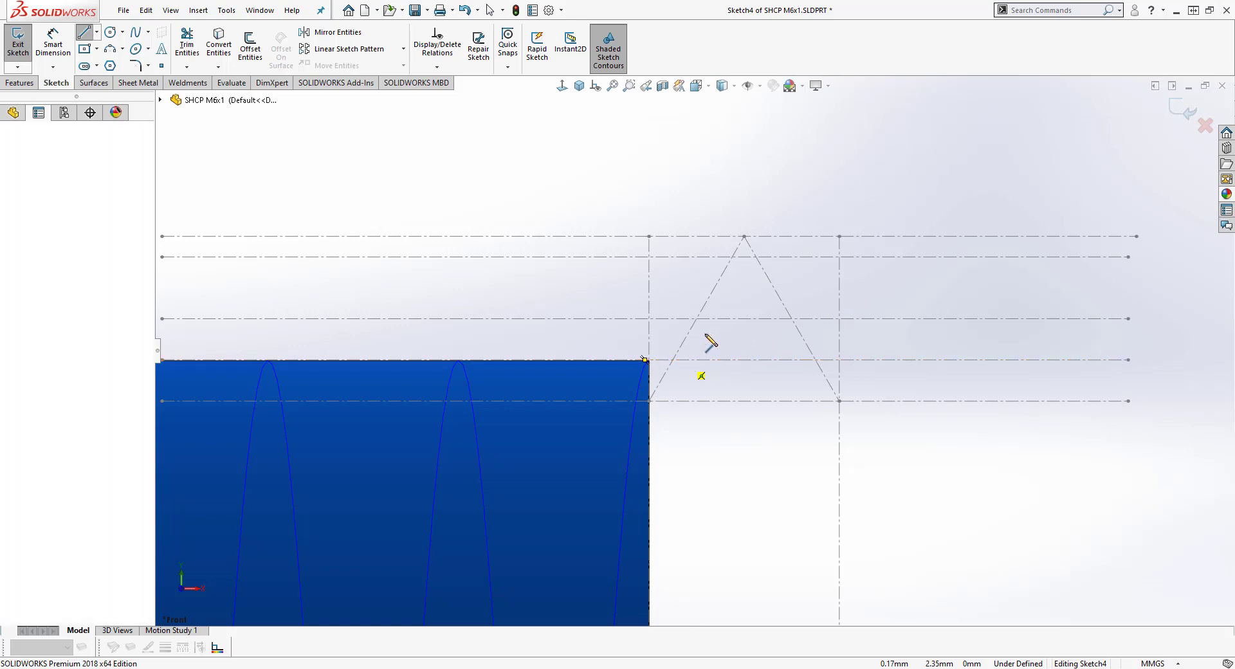
click(740, 257)
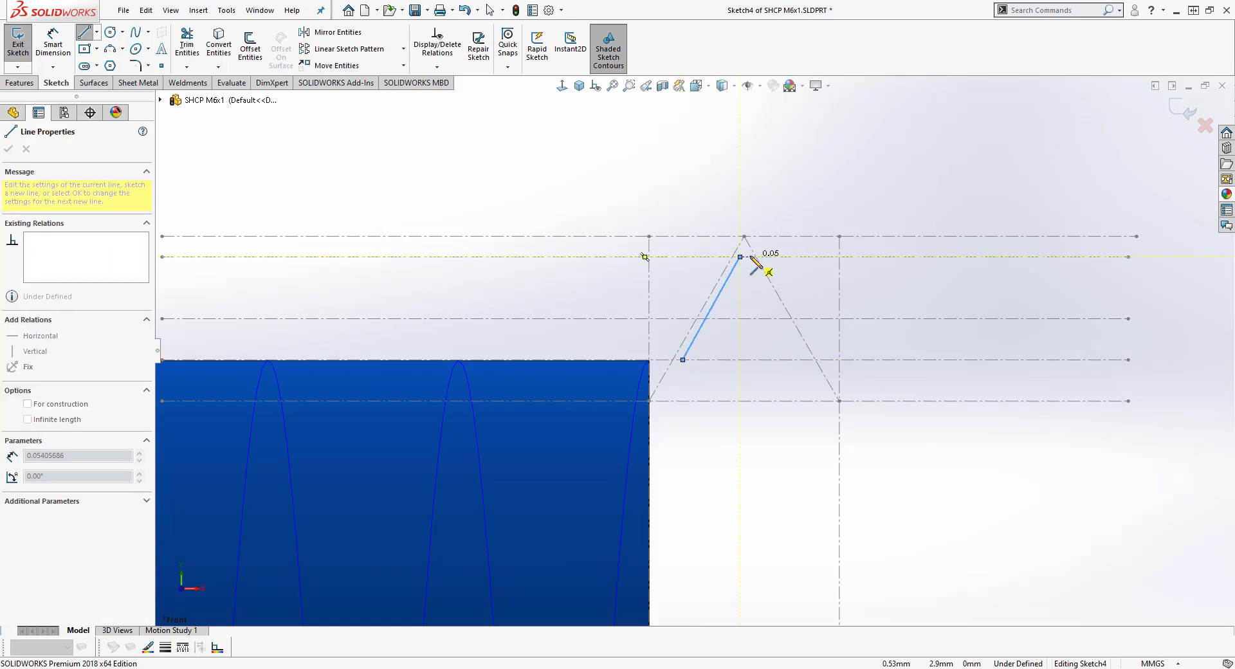
click(750, 257)
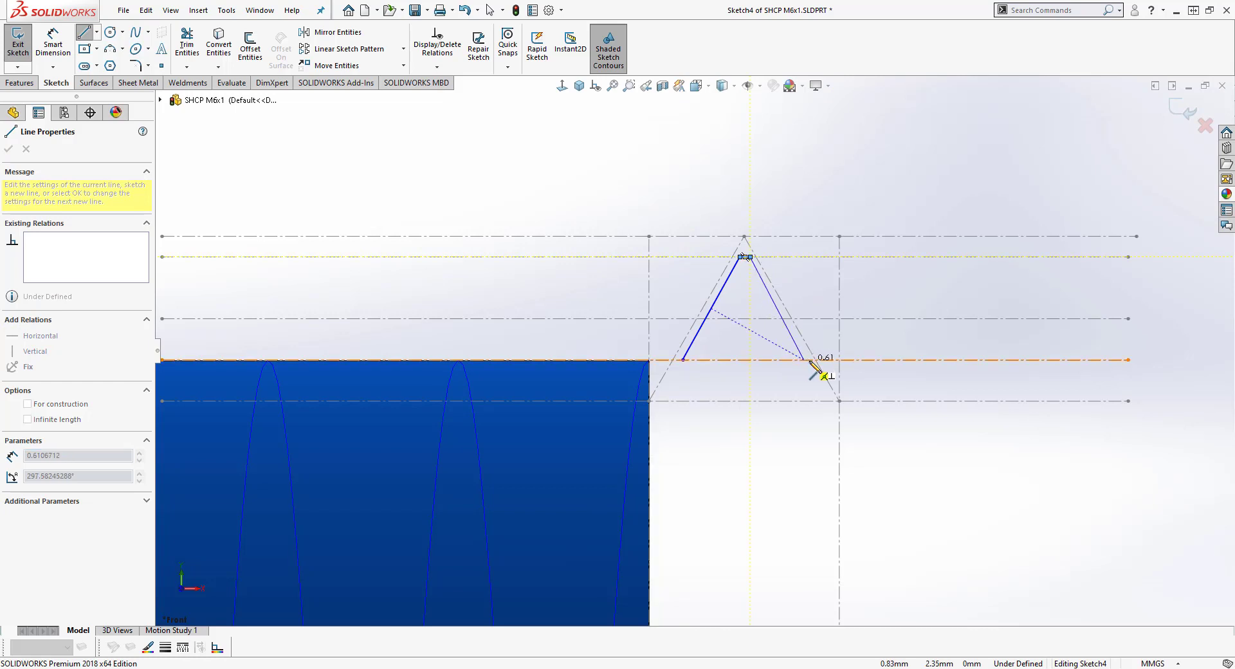
click(808, 360)
click(683, 359)
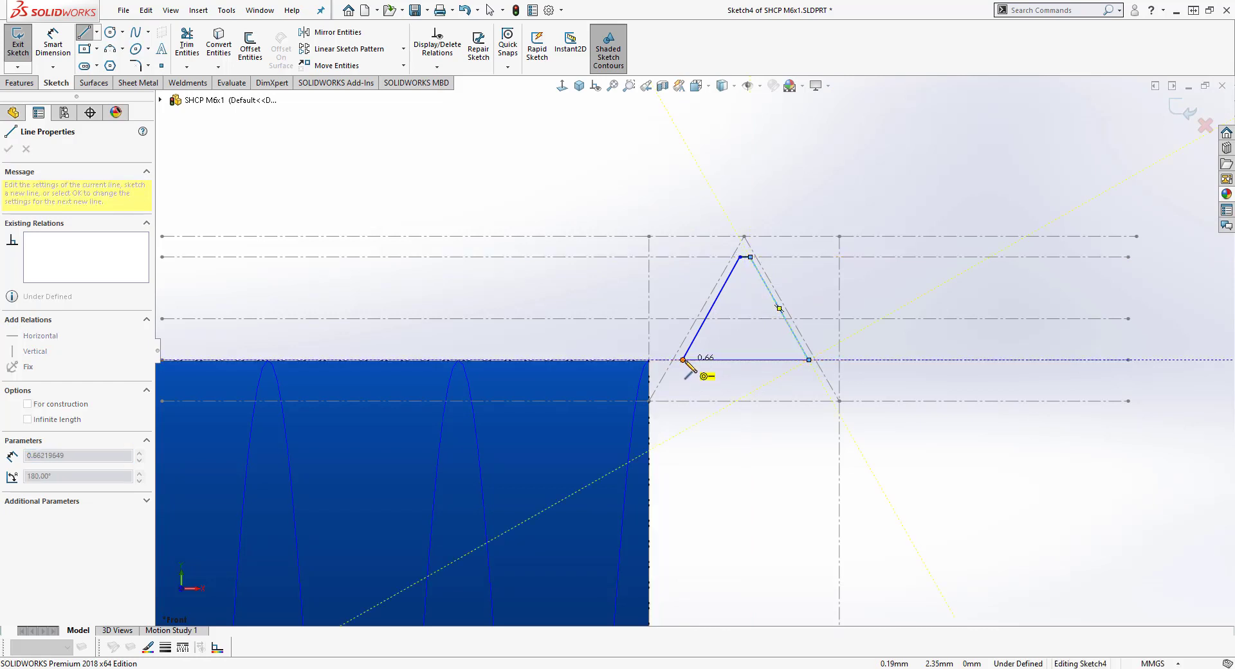
right_click(739, 461)
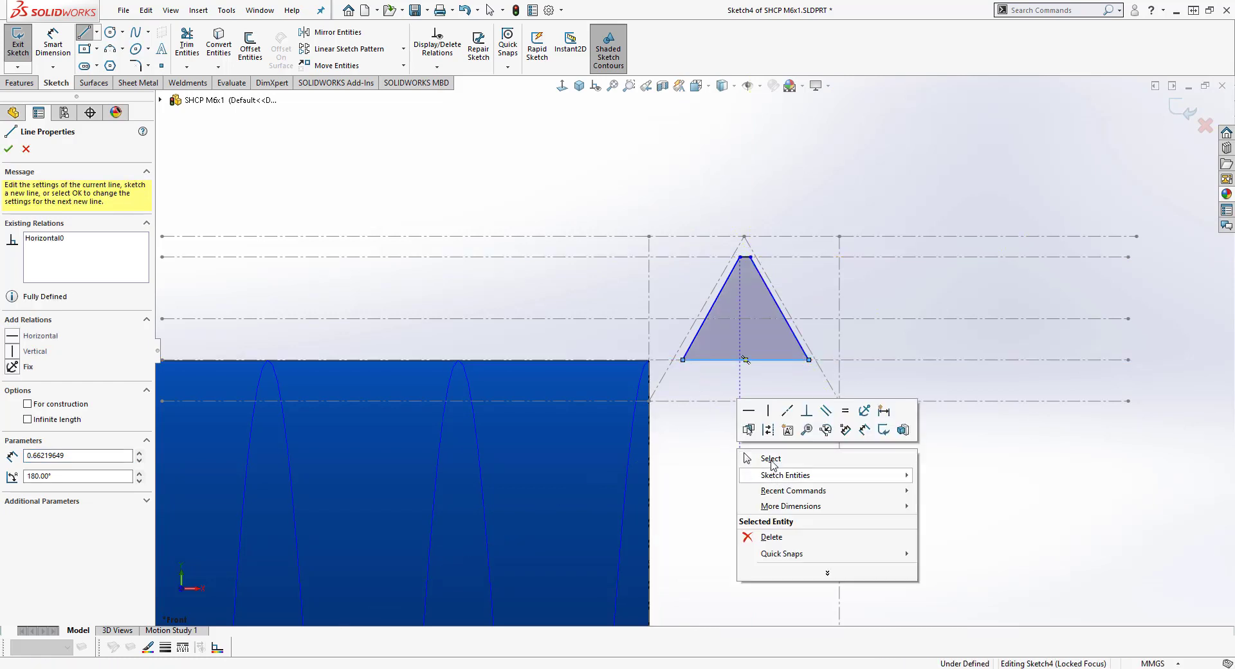
click(749, 461)
Step: Make the trapezoid's two base corners coincident with the sloping sides of the construction triangle
scroll(769, 300, down, 4)
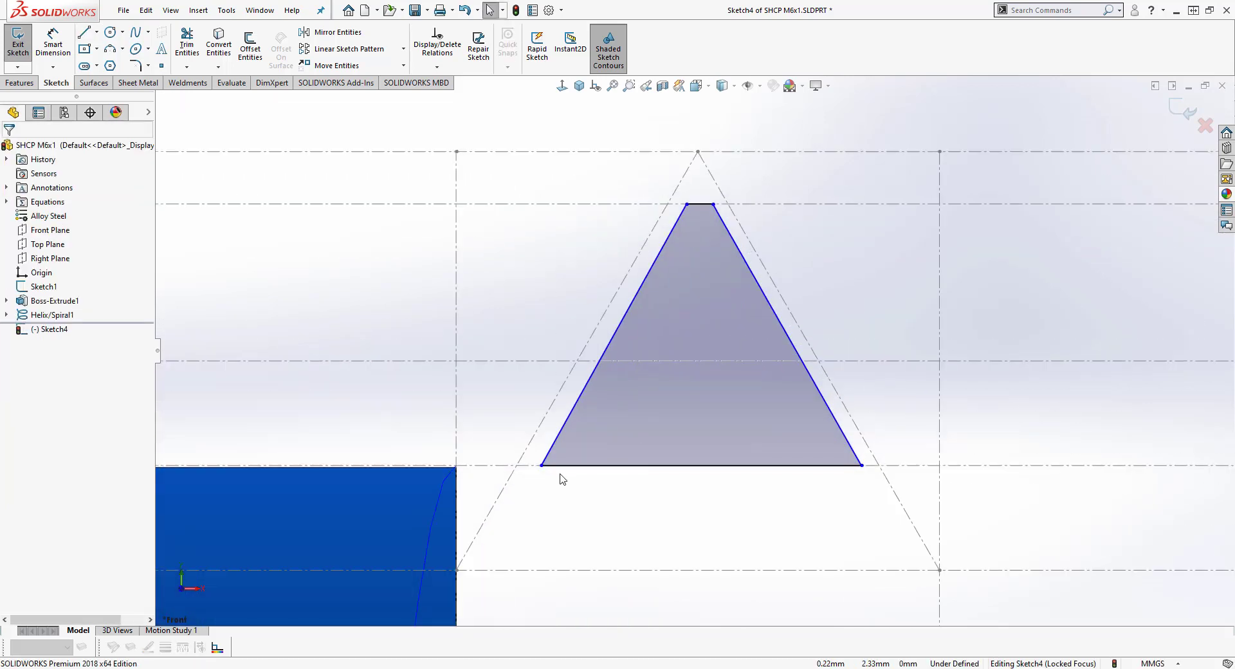
click(542, 467)
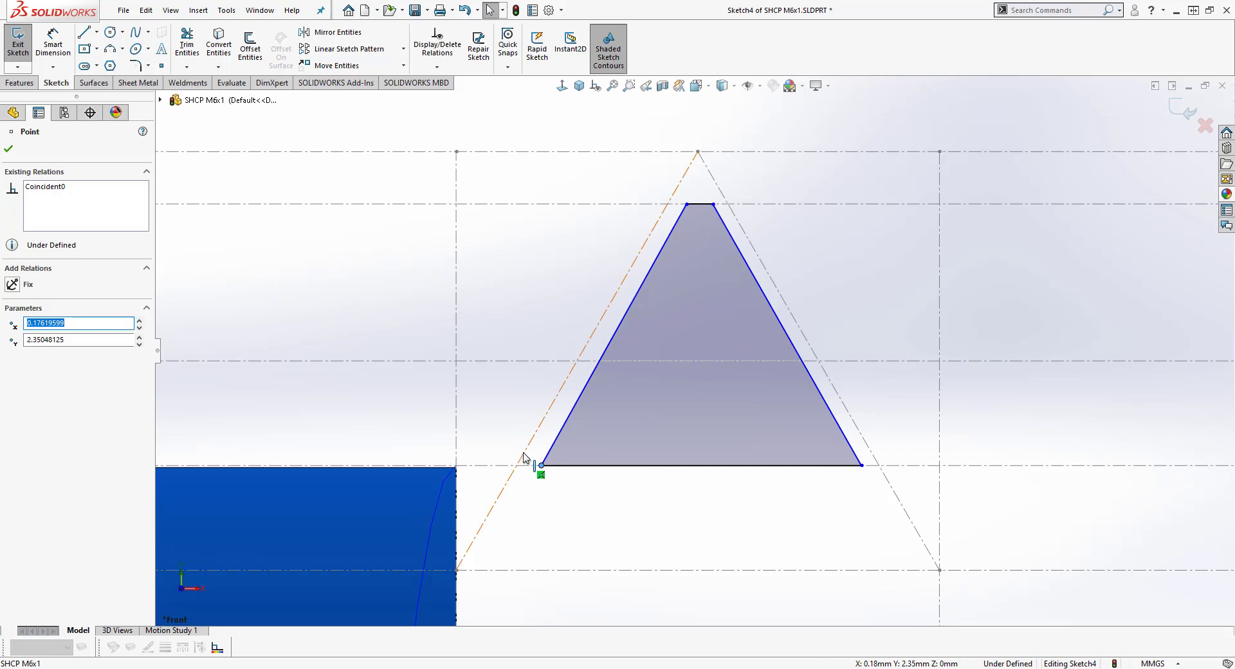
ctrl+click(523, 458)
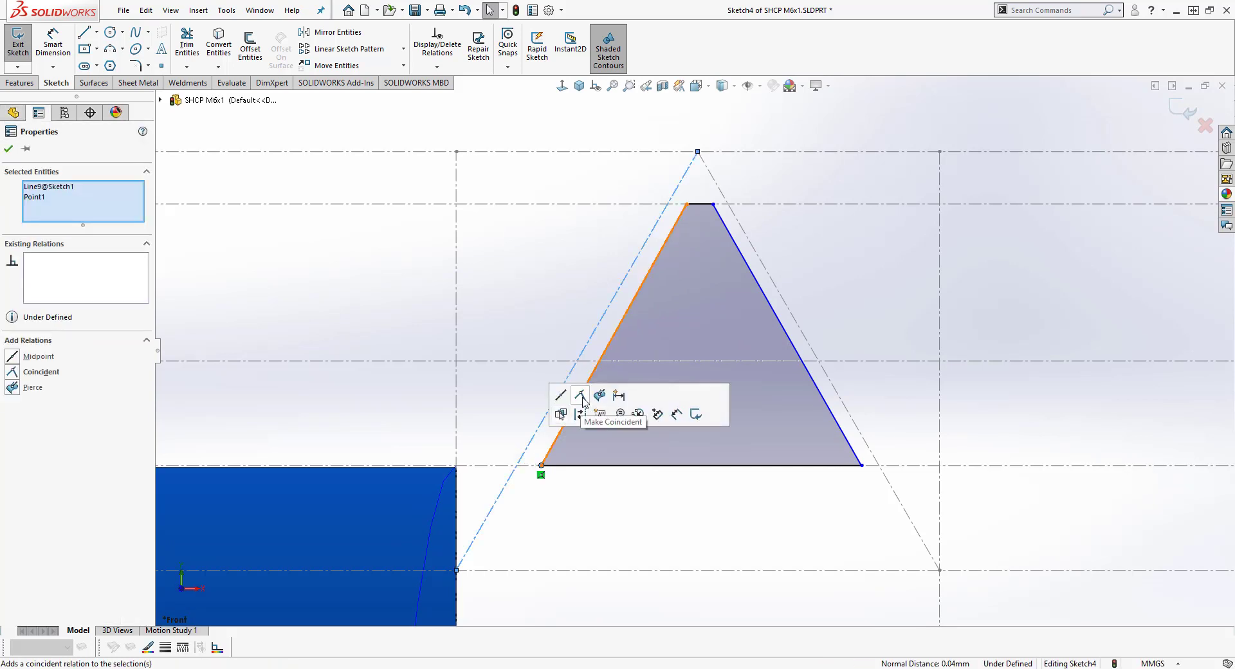
click(580, 396)
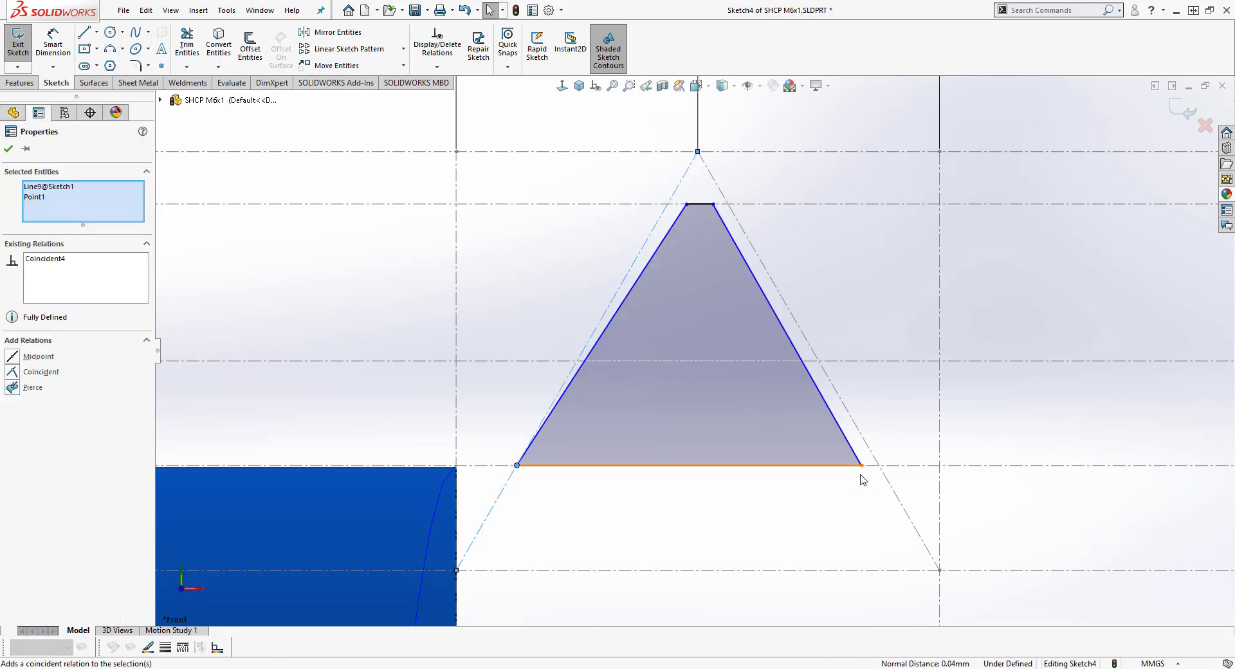
click(861, 467)
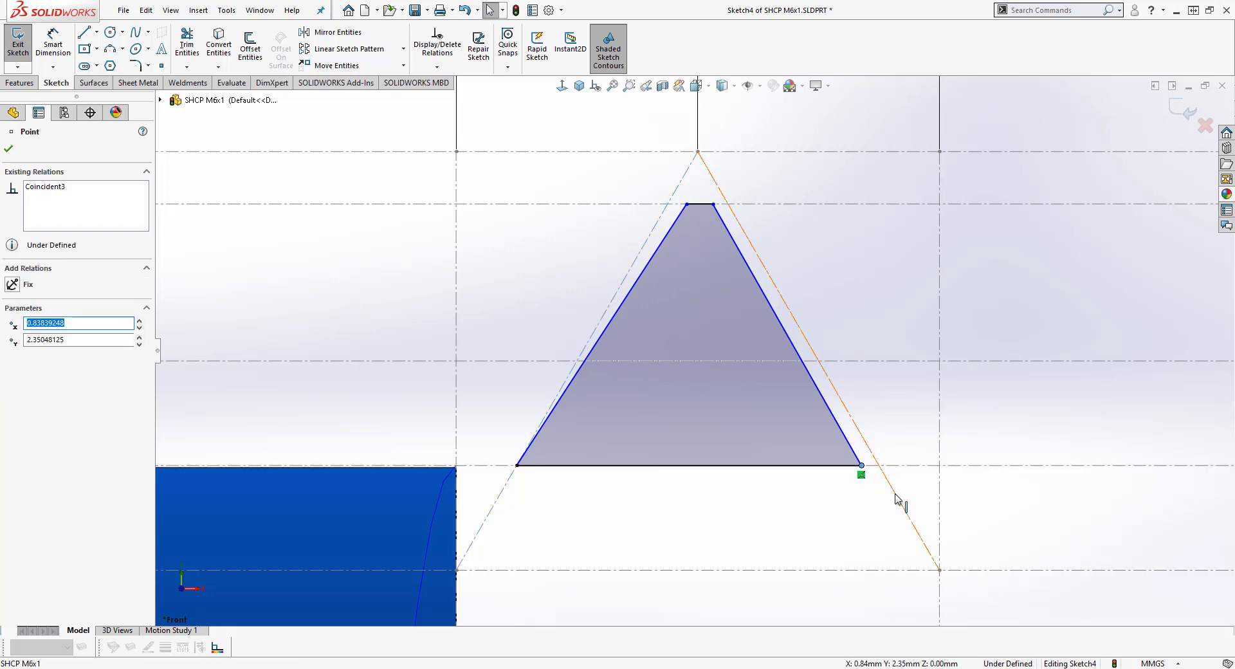
ctrl+click(898, 499)
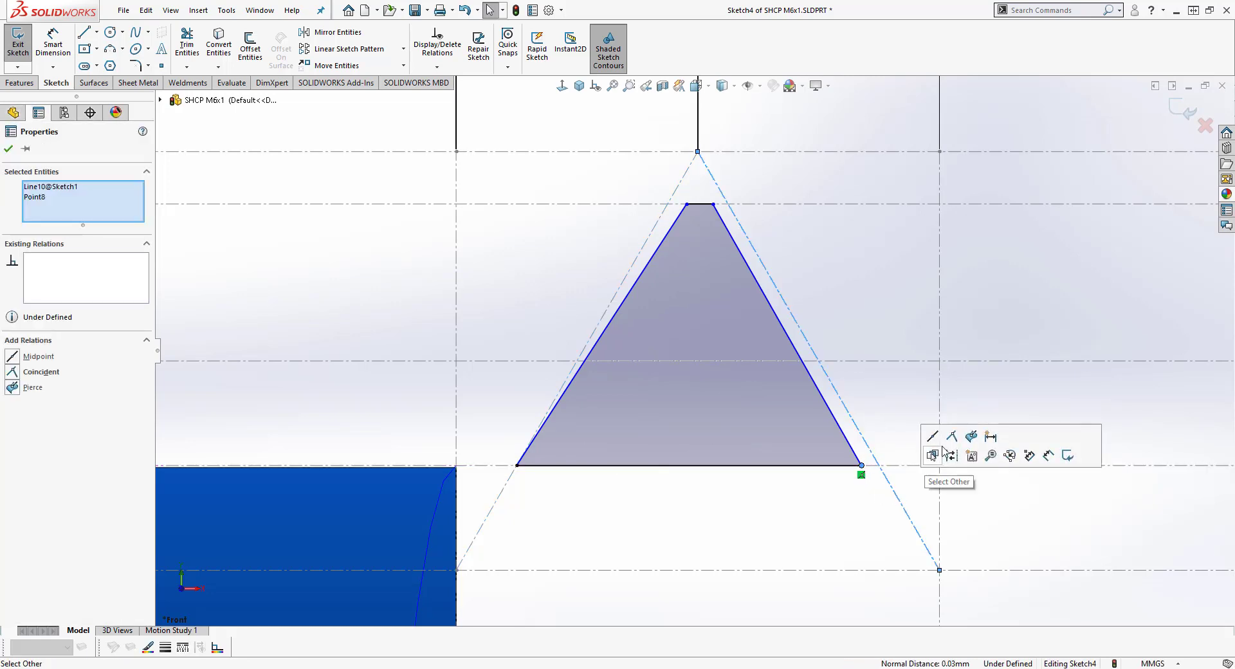
click(952, 439)
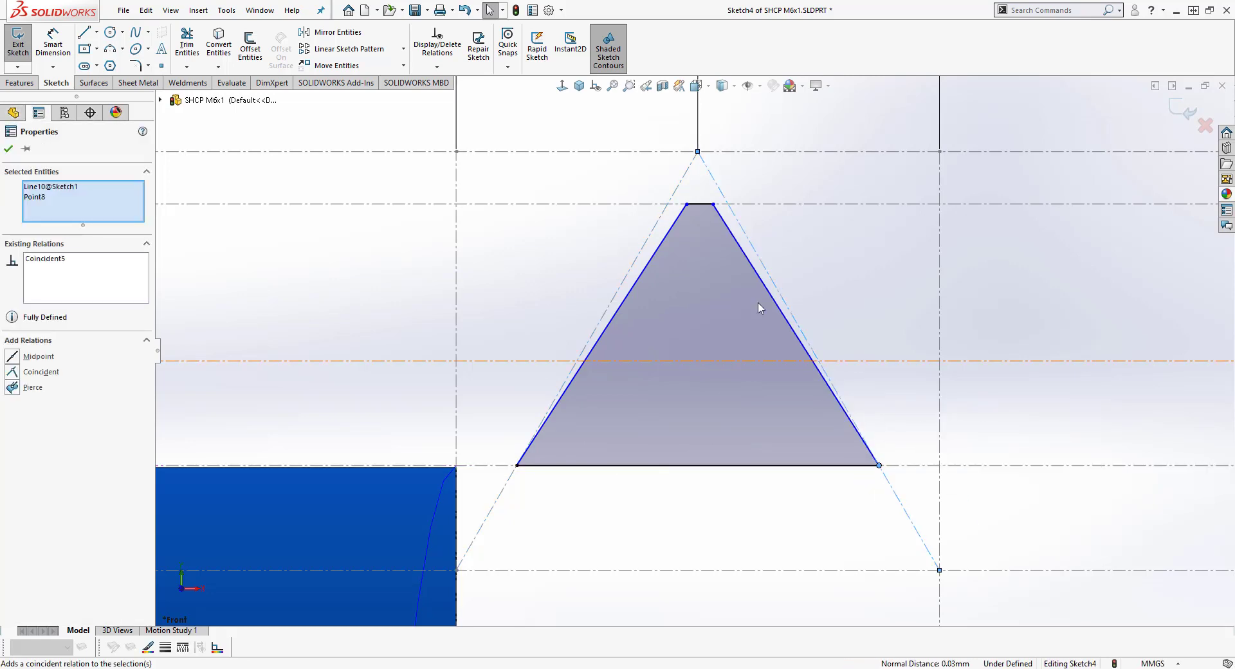
Step: Make the trapezoid's two top corners coincident with the construction triangle's sloping sides and exit the sketch
click(717, 209)
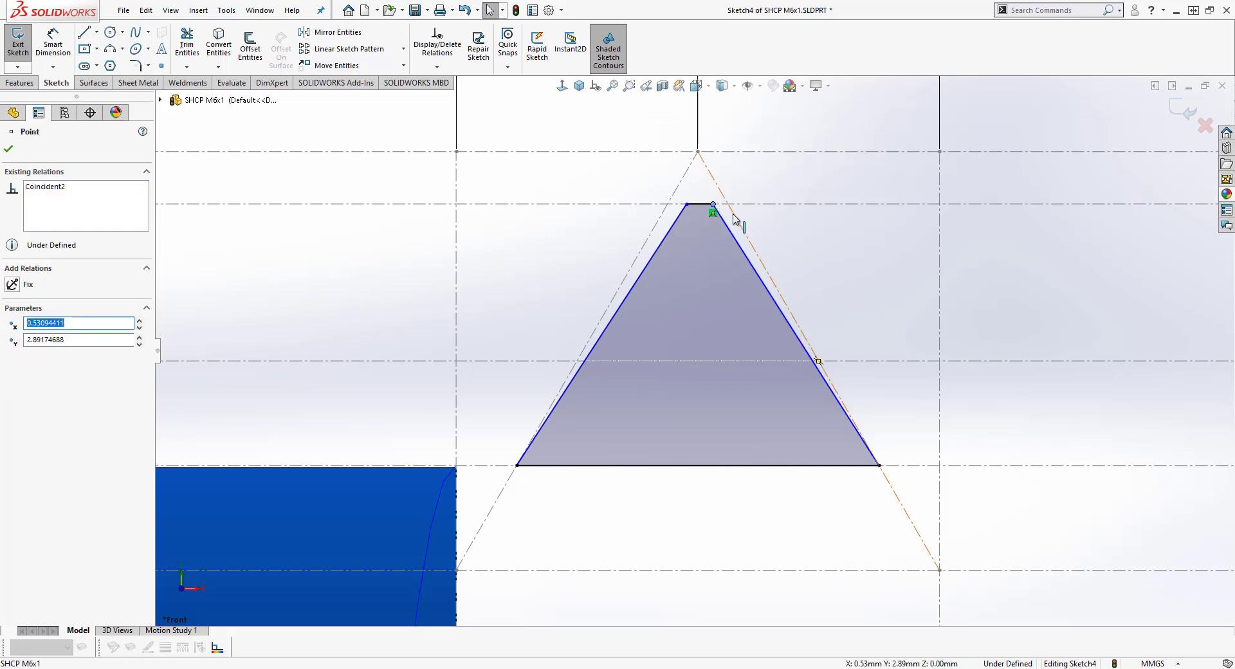
ctrl+click(736, 220)
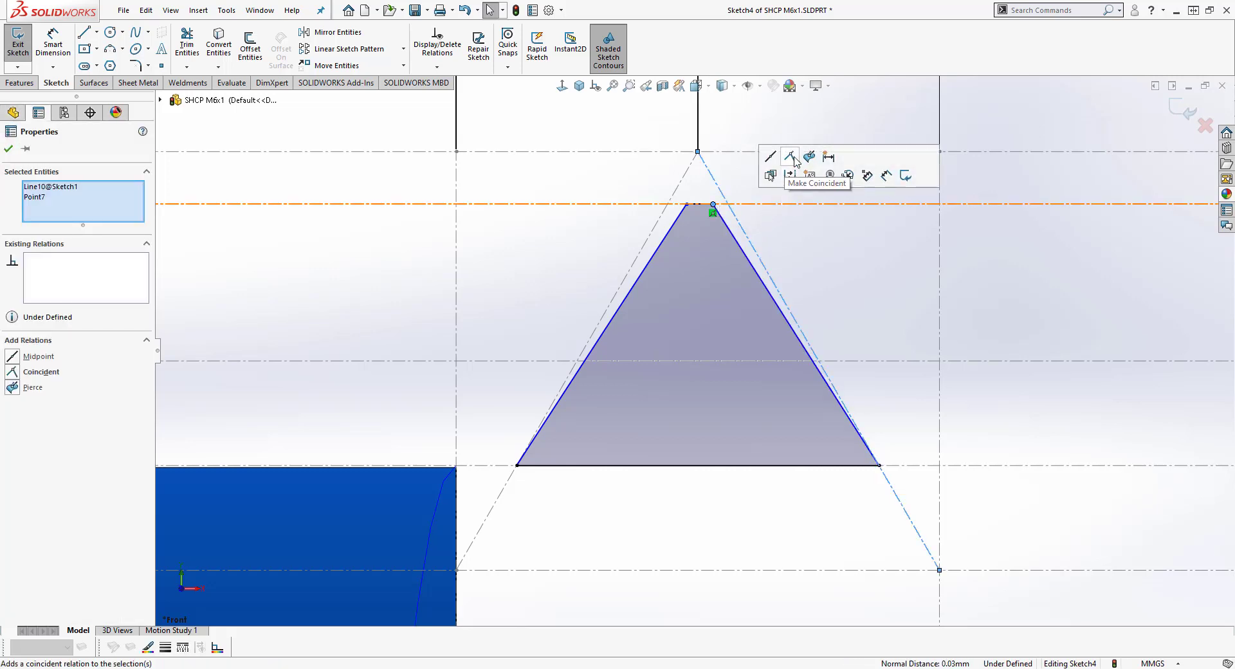
click(795, 158)
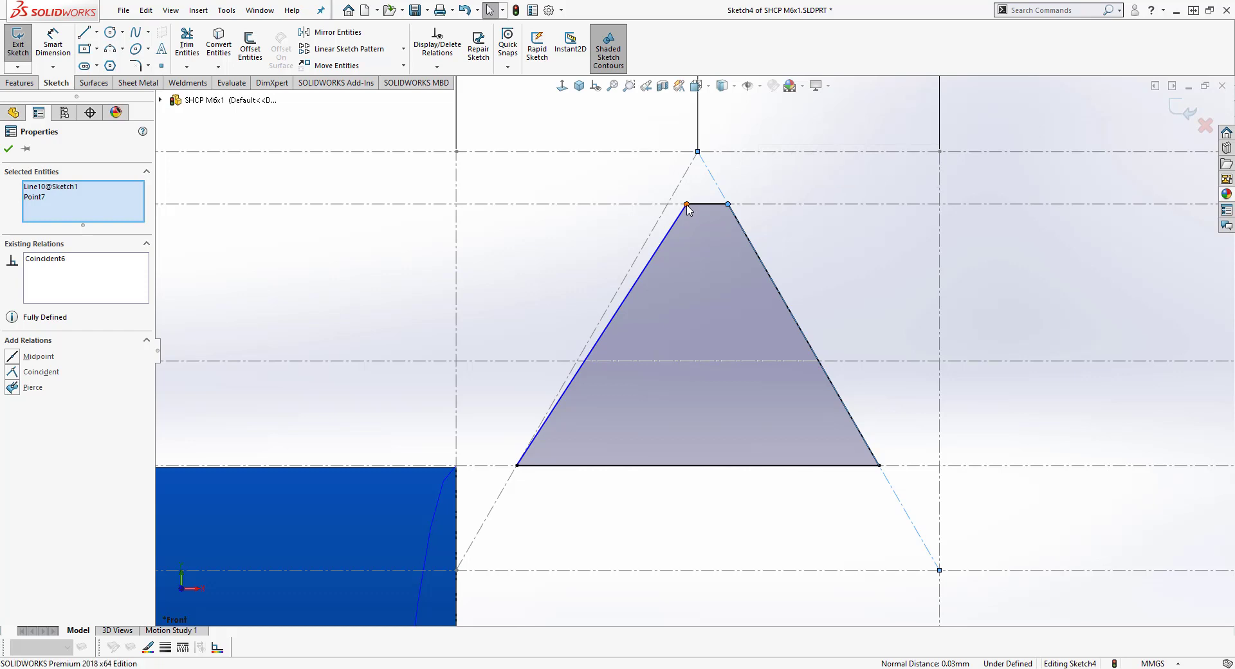
click(686, 204)
ctrl+click(672, 198)
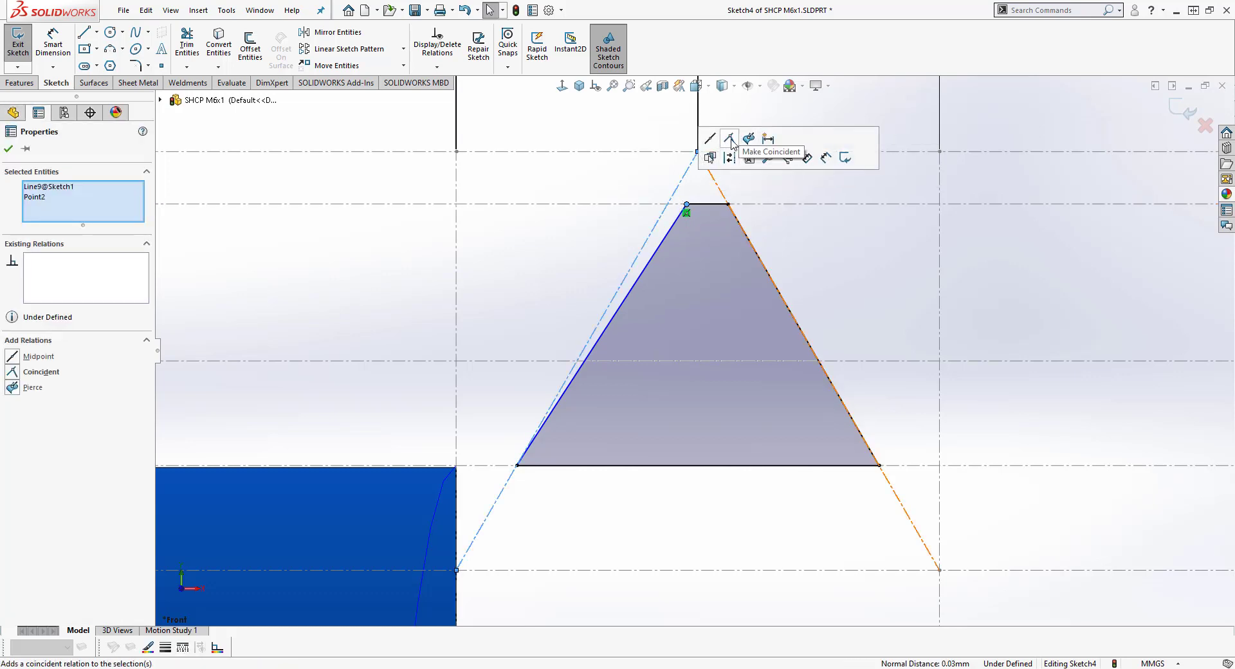
click(731, 140)
click(612, 182)
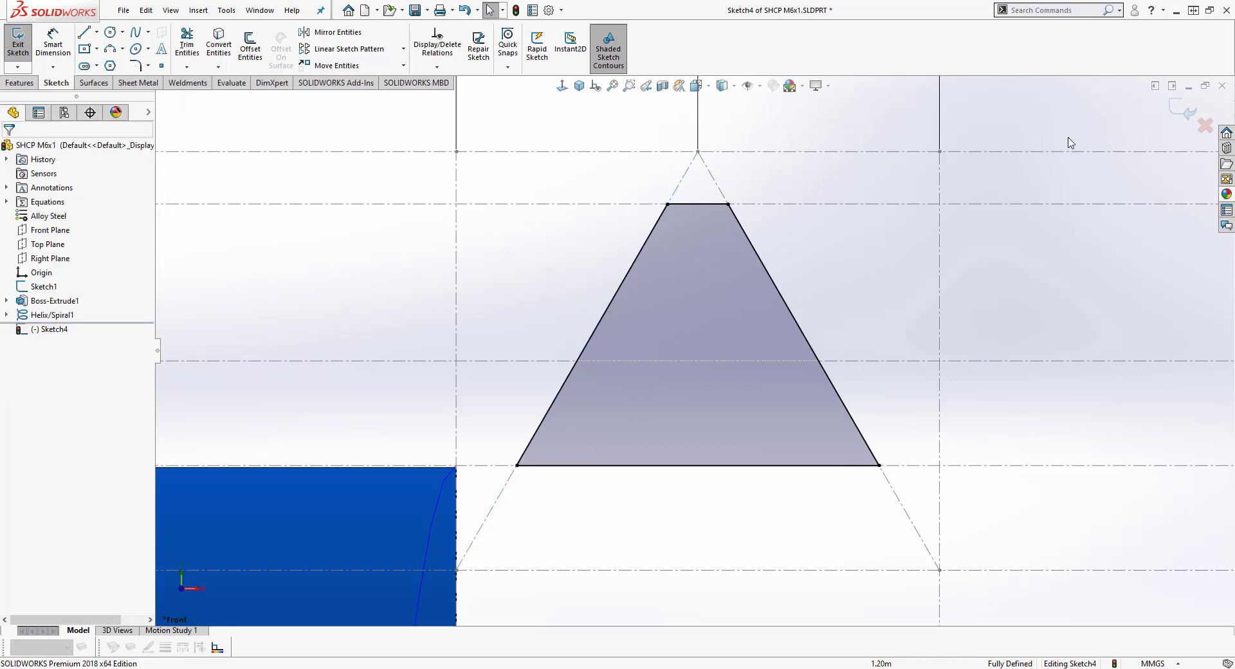
click(1175, 112)
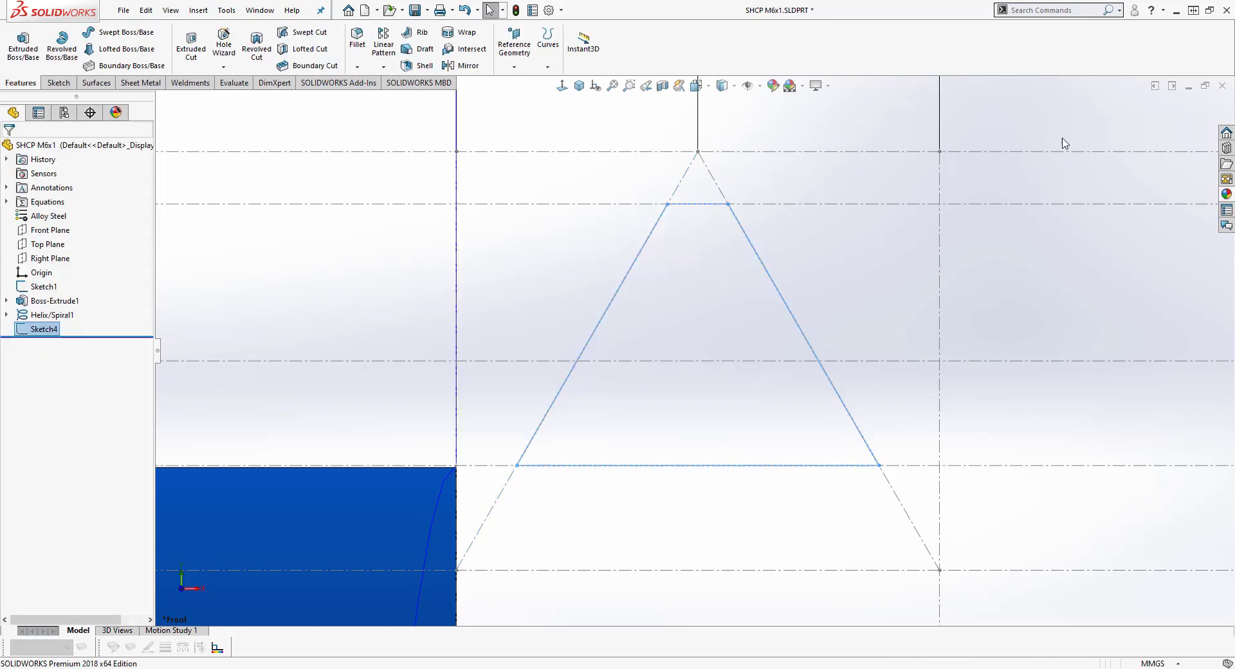
Step: Create a Swept Boss/Base of the trapezoid profile along the helix to form the thread
click(578, 85)
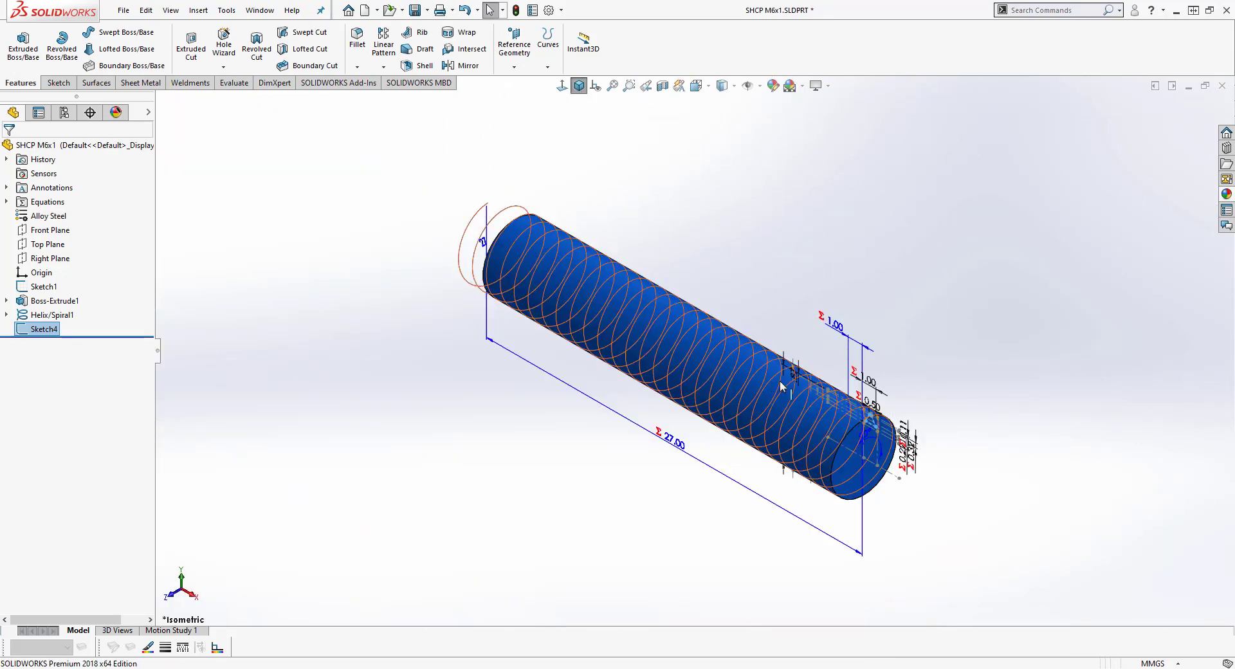
scroll(791, 385, down, 2)
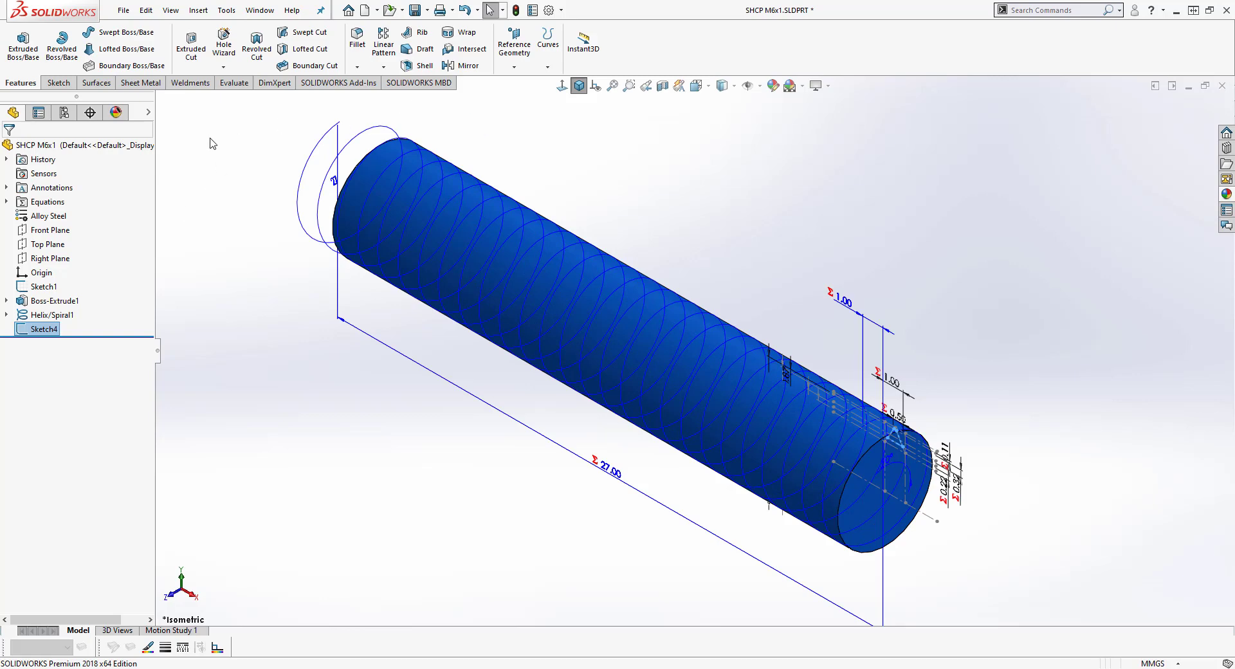
click(126, 32)
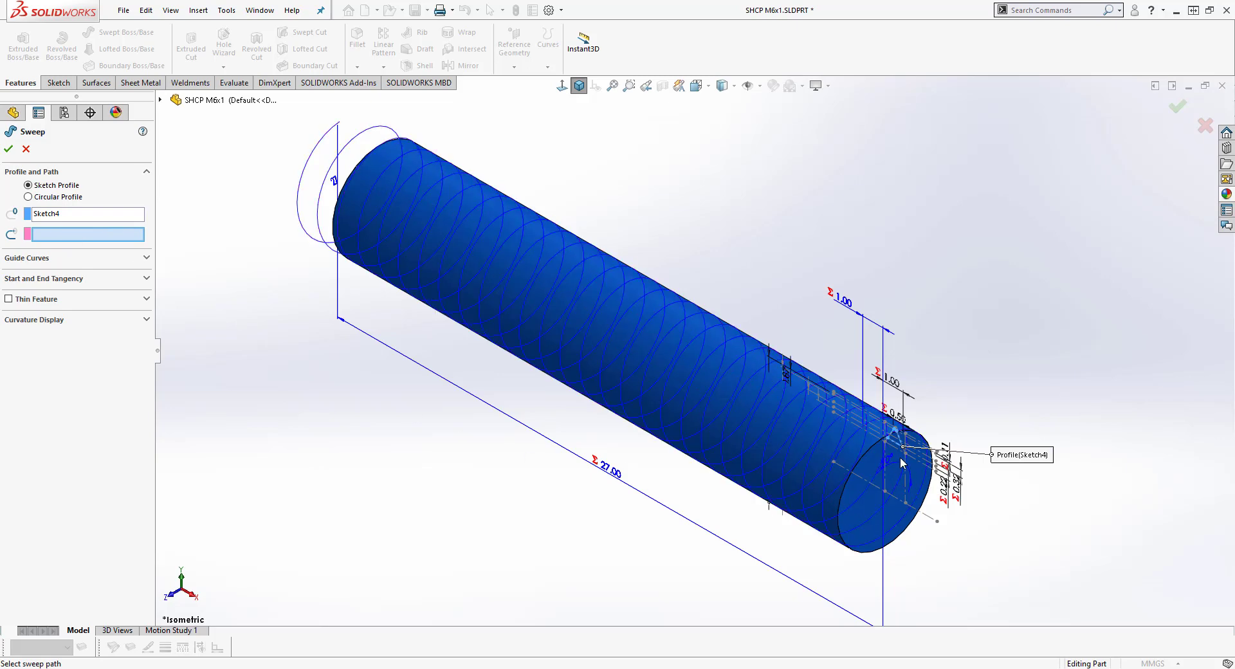
click(72, 235)
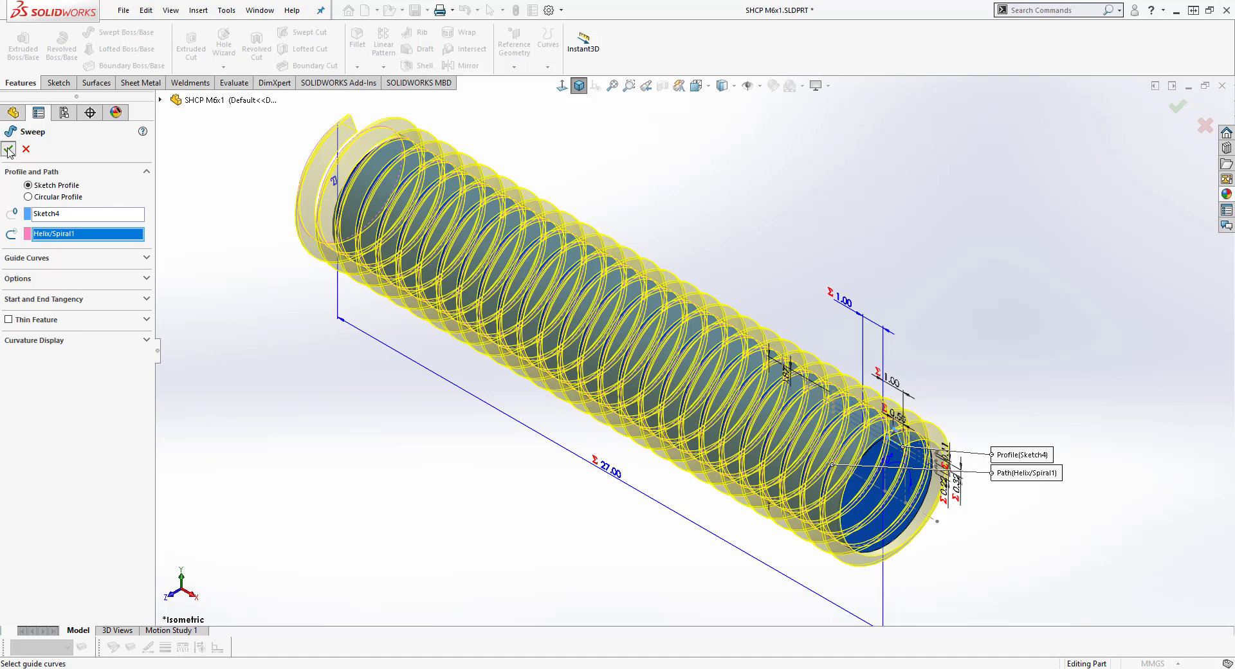
key(Return)
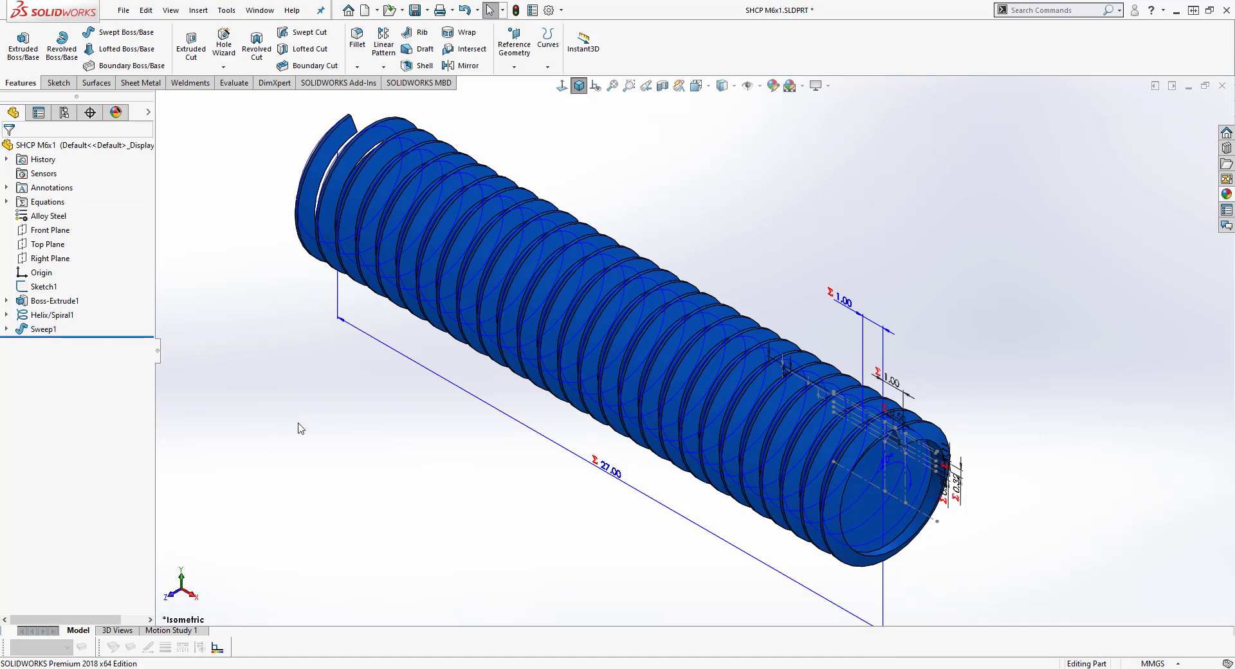
Step: Hide the helix curve and the reference sketch Sketch1
right_click(58, 316)
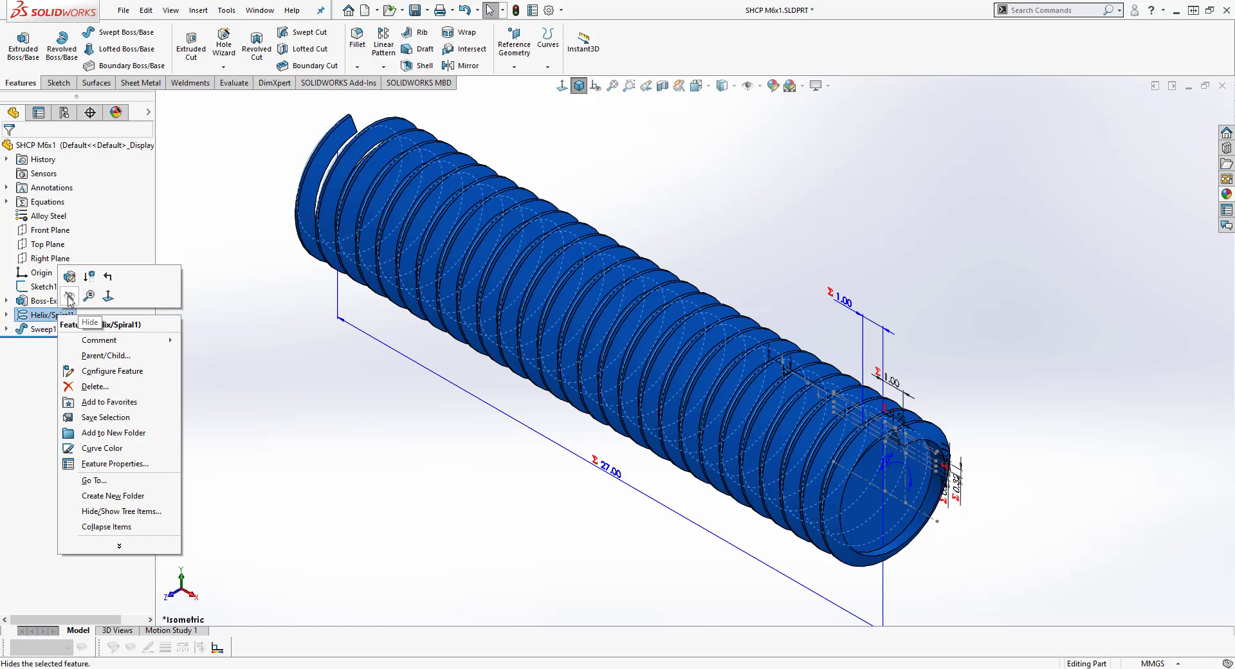
click(69, 296)
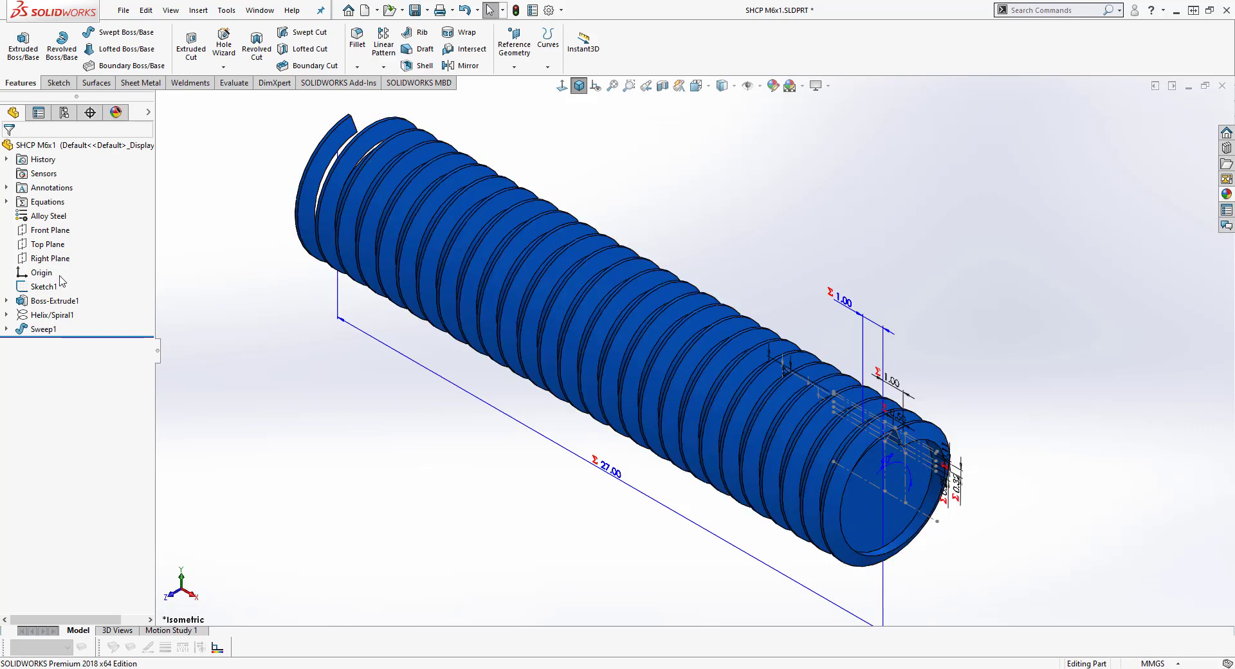
right_click(47, 291)
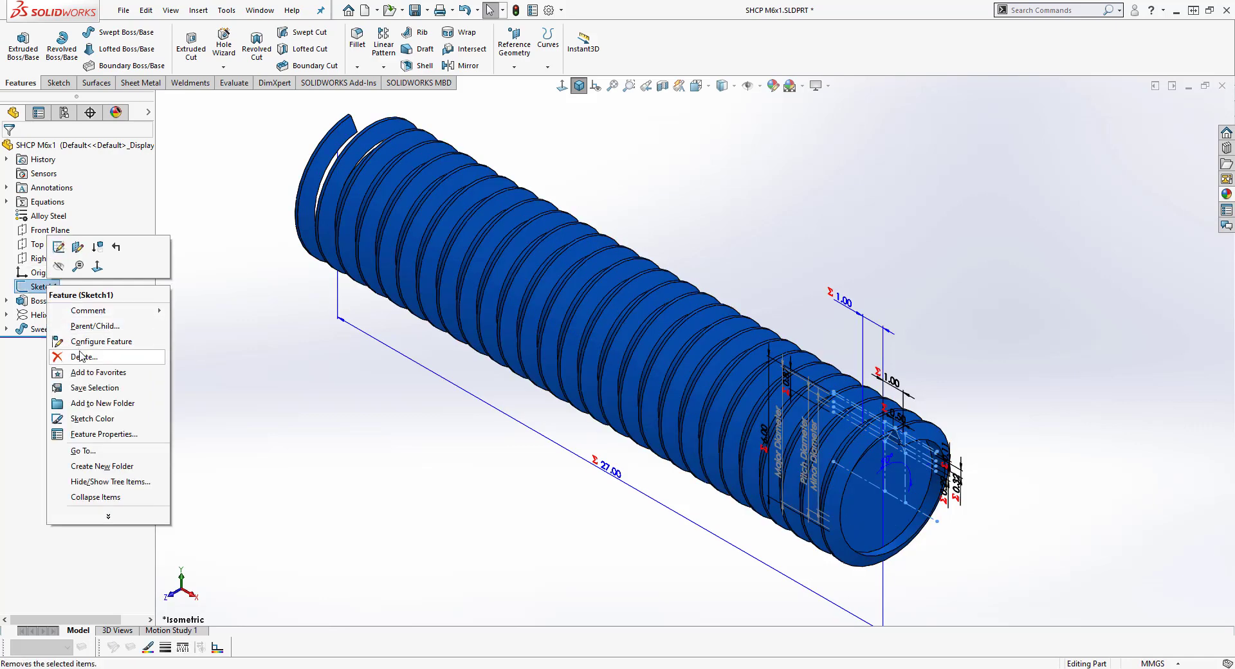
click(57, 268)
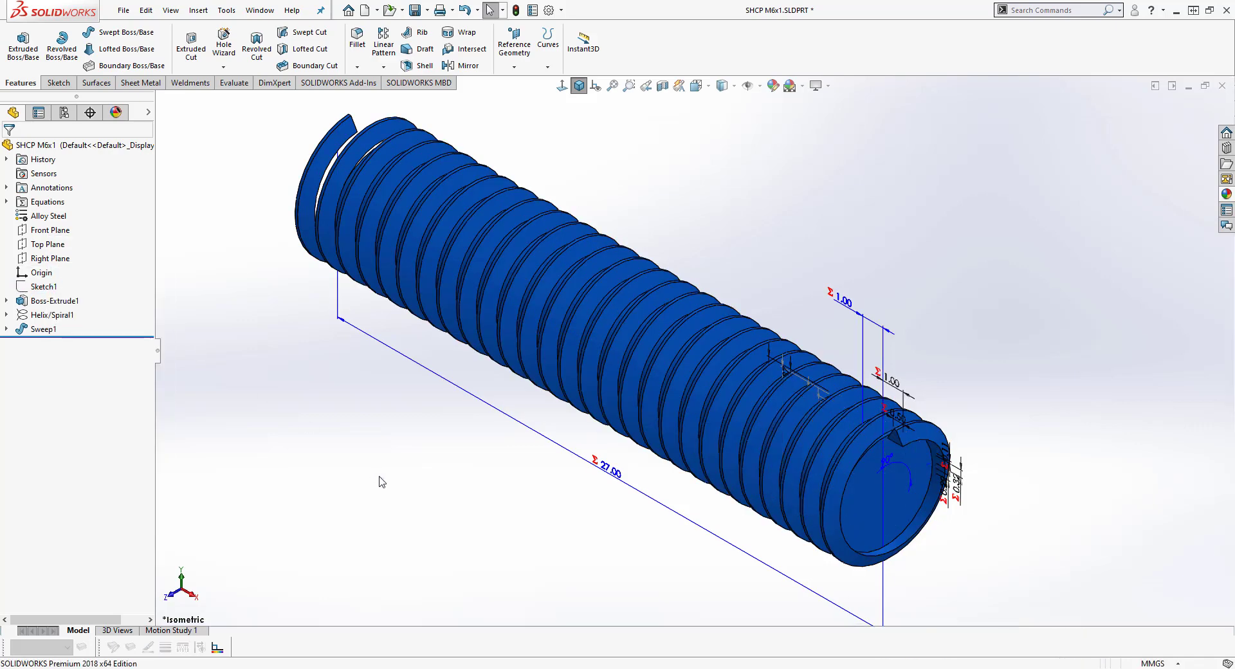
scroll(818, 423, down, 5)
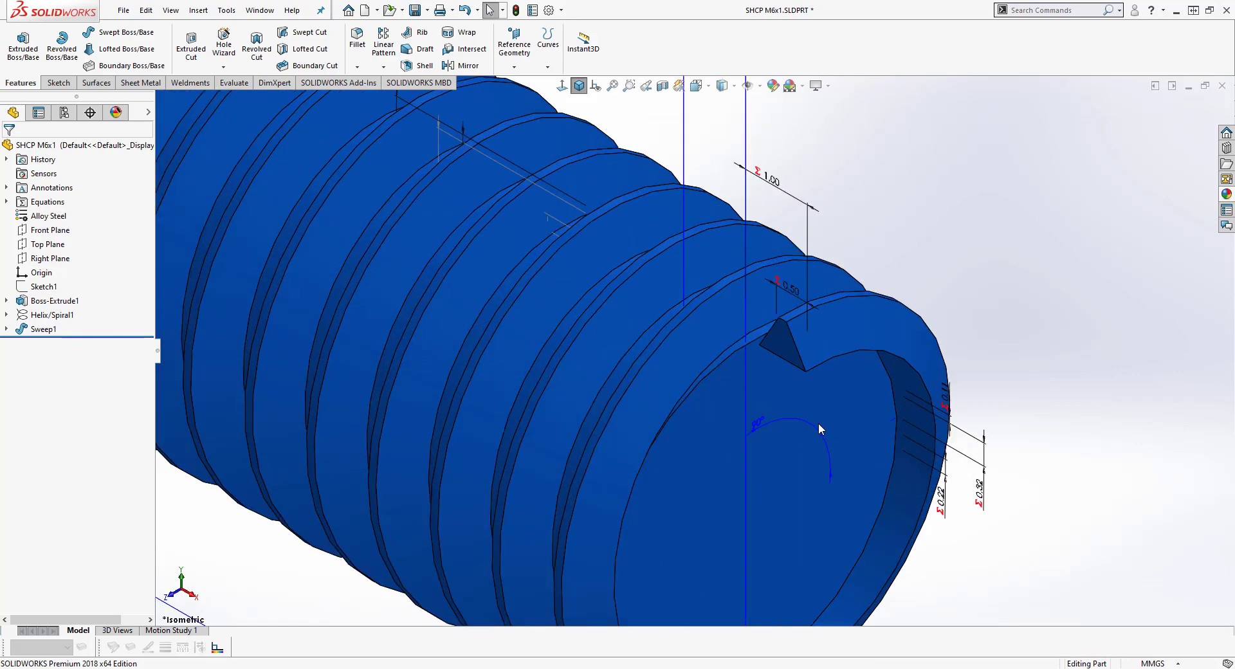
scroll(736, 408, up, 3)
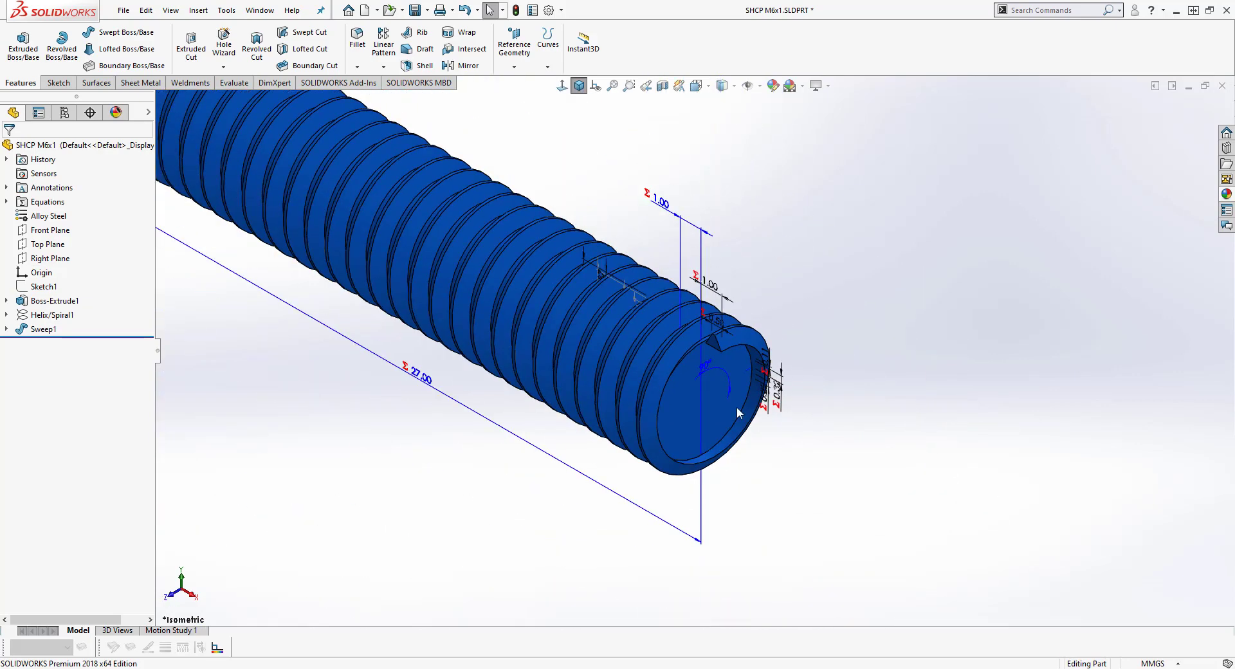
right_click(434, 477)
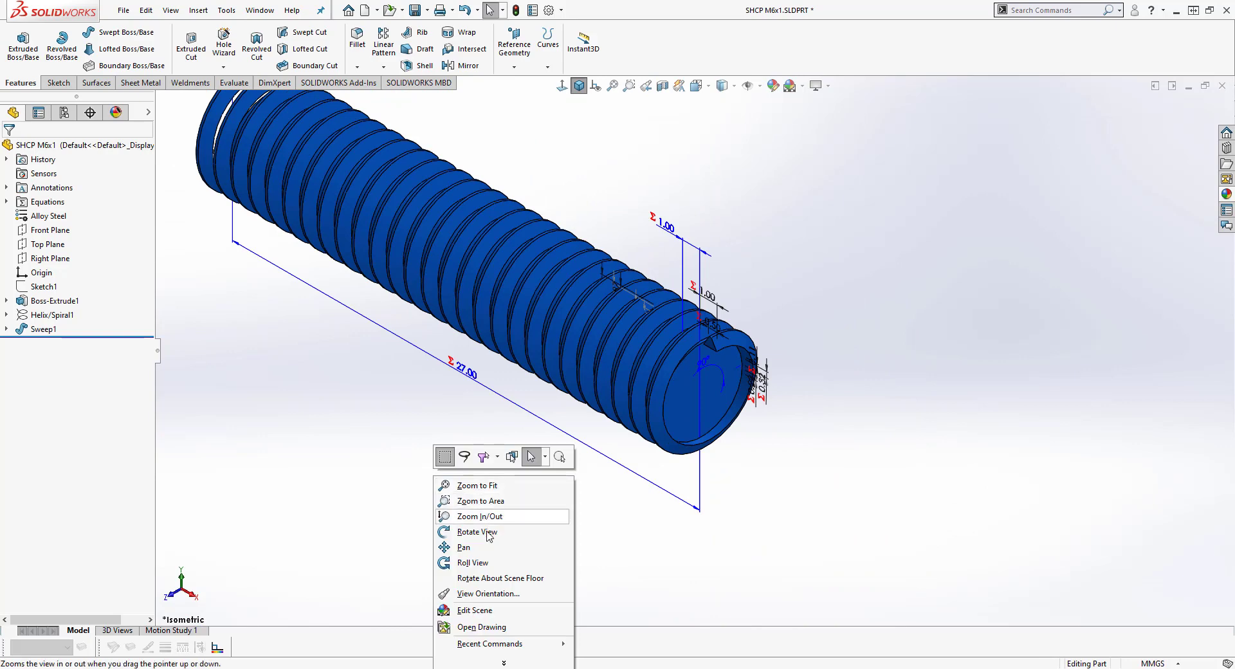
click(490, 533)
mouse_move(517, 432)
mouse_down()
mouse_move(598, 399)
mouse_move(510, 405)
mouse_move(530, 425)
mouse_up()
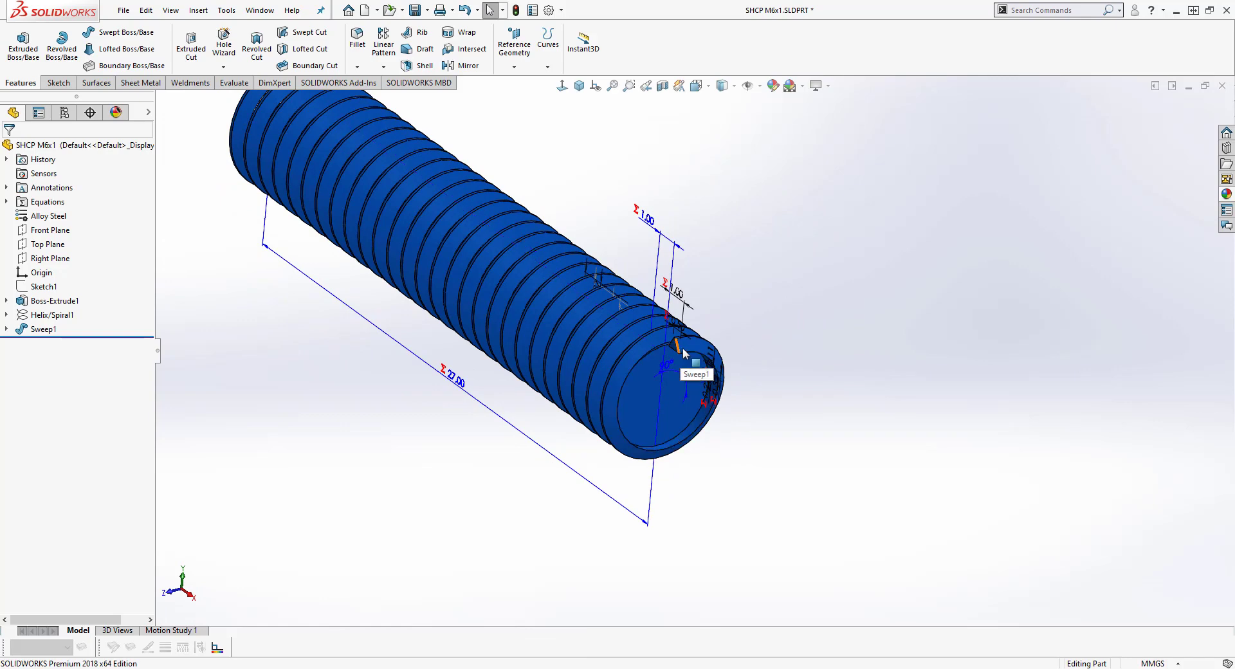
scroll(666, 360, down, 3)
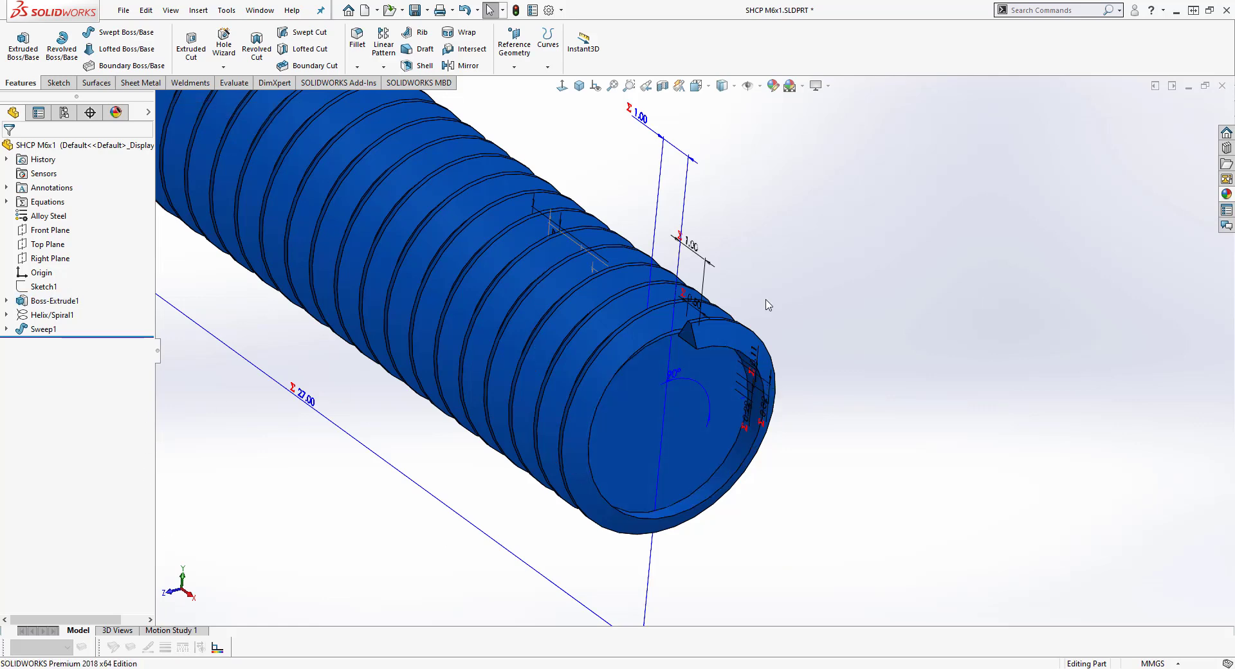
Step: Sketch a closed four-sided profile with one sloping side on the Front Plane around the thread's end, about 1.2 mm wide at its base
click(49, 229)
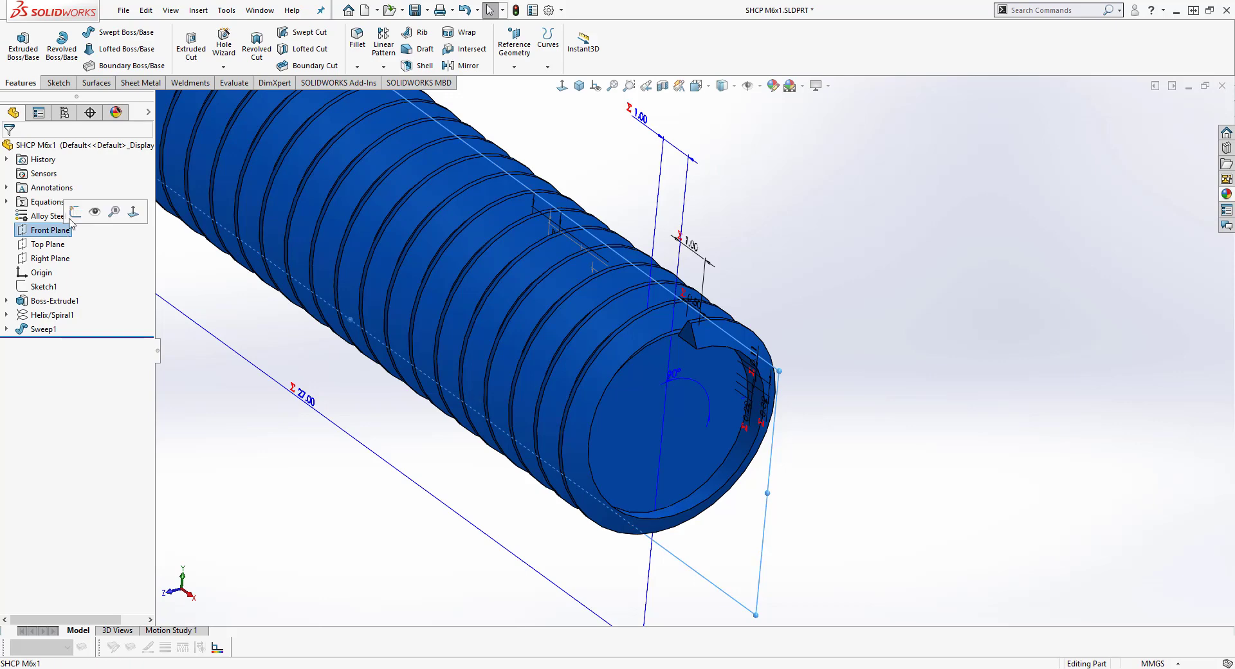
click(75, 213)
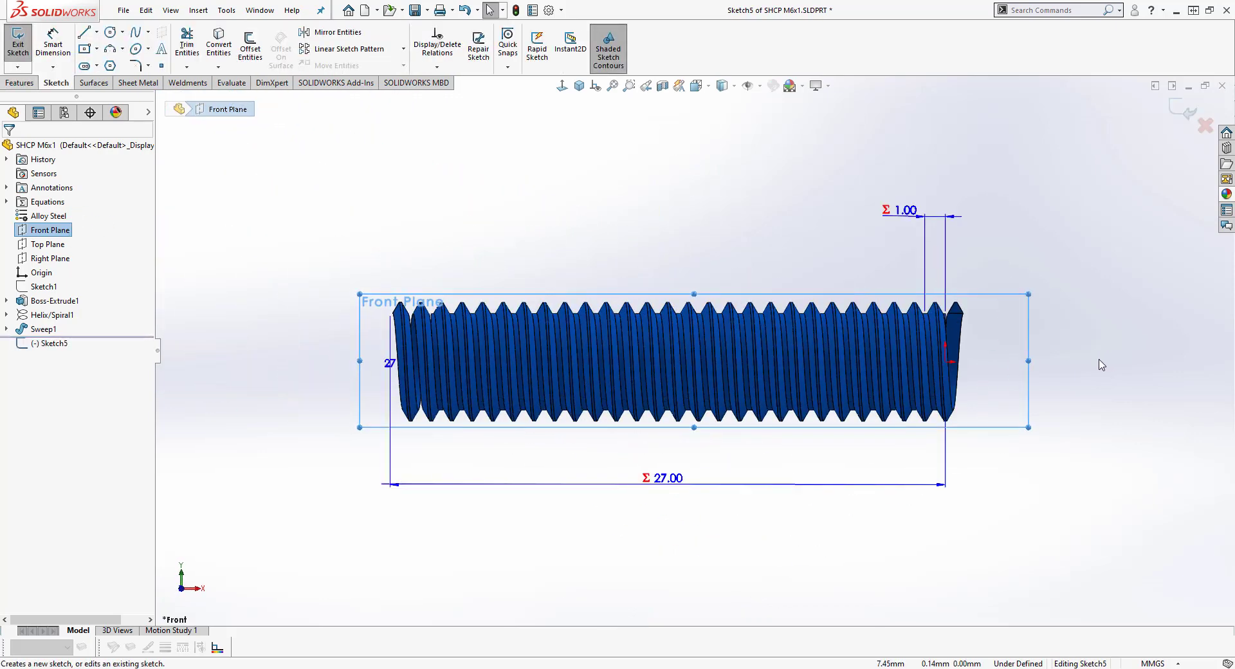
scroll(957, 320, down, 3)
scroll(957, 320, down, 4)
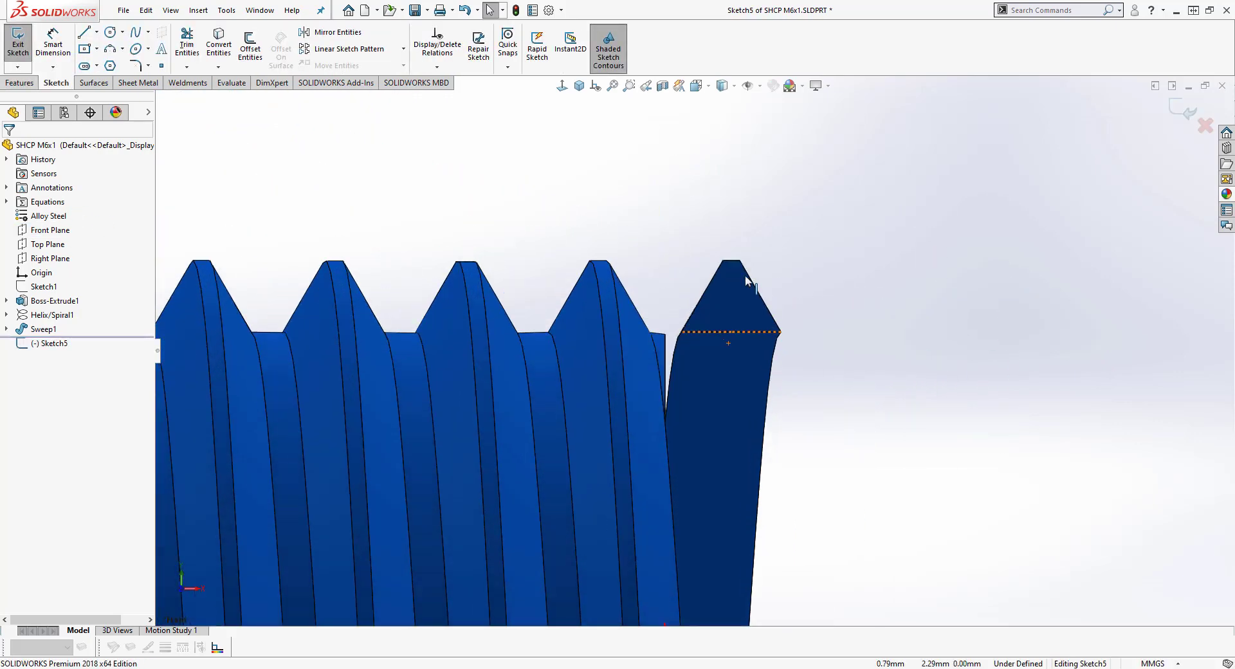
click(83, 32)
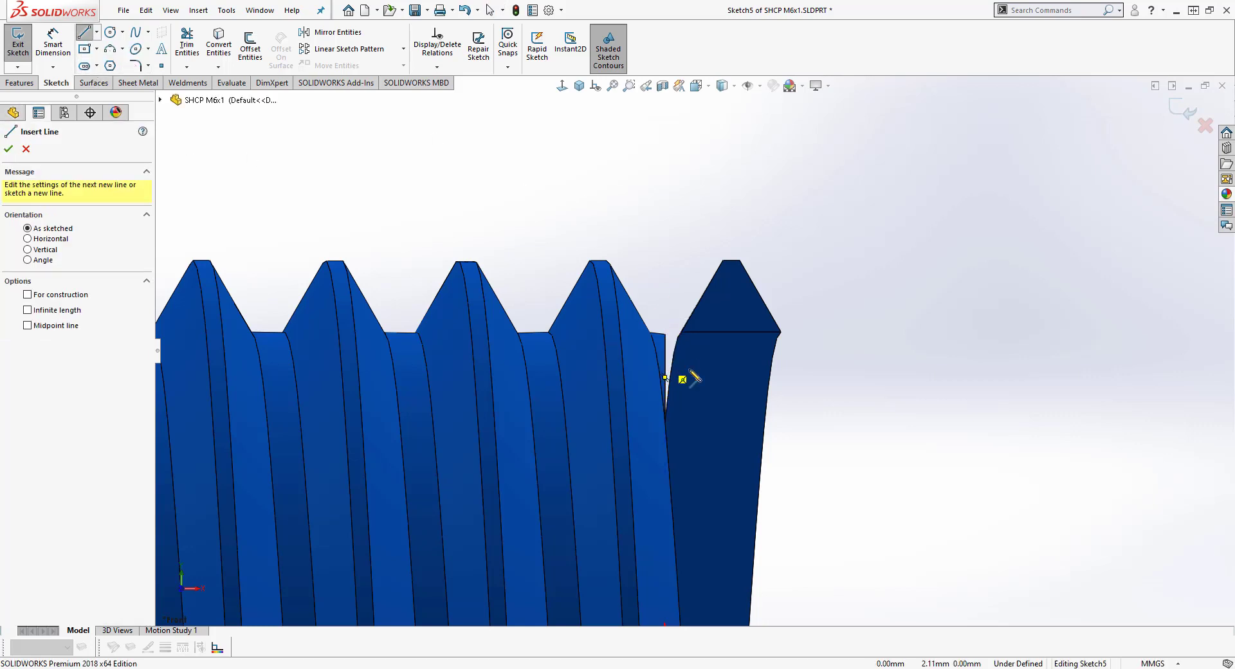
click(666, 363)
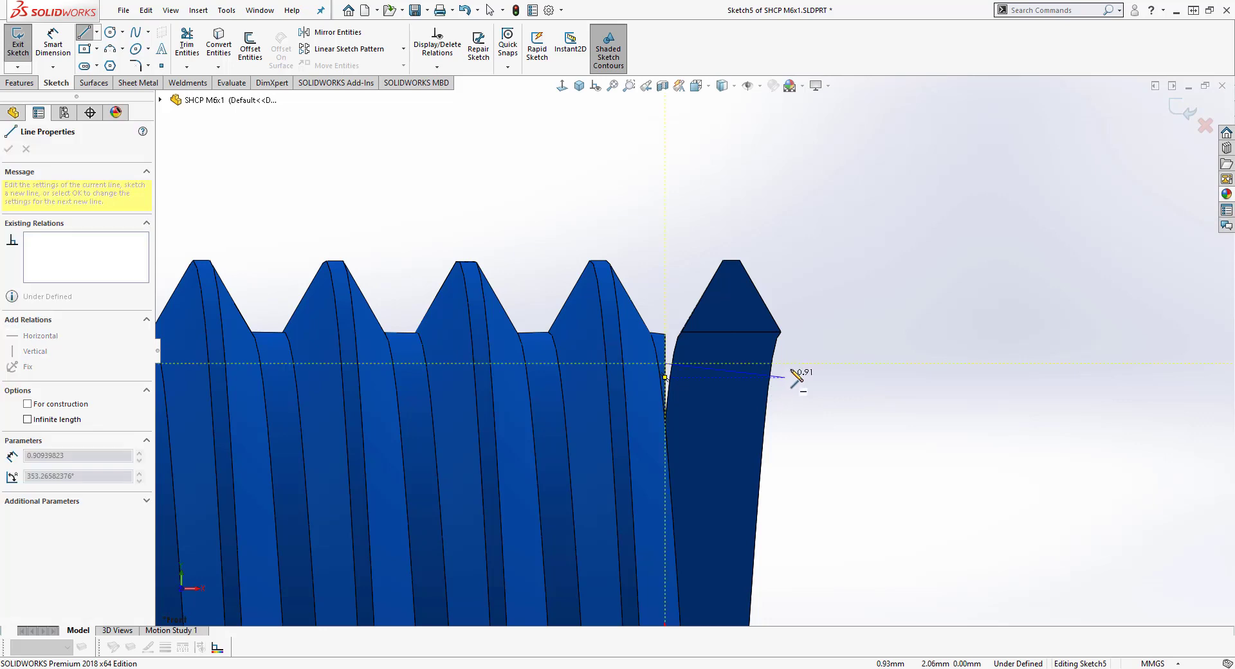
click(824, 363)
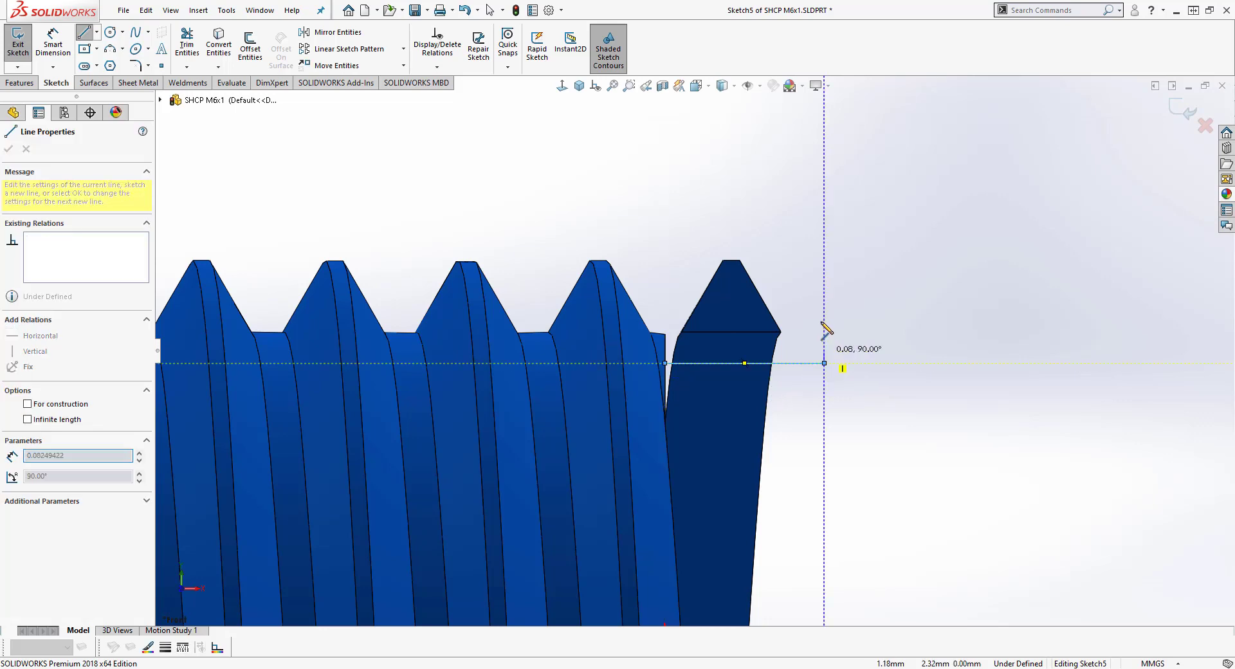
click(823, 147)
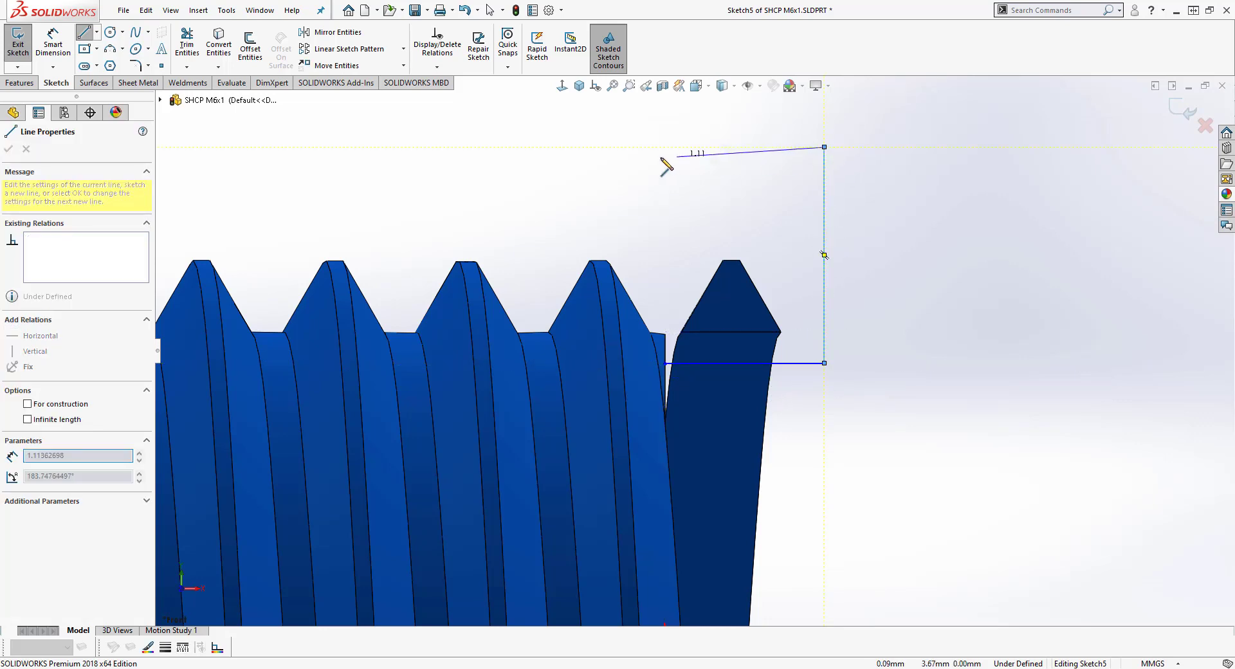
click(533, 148)
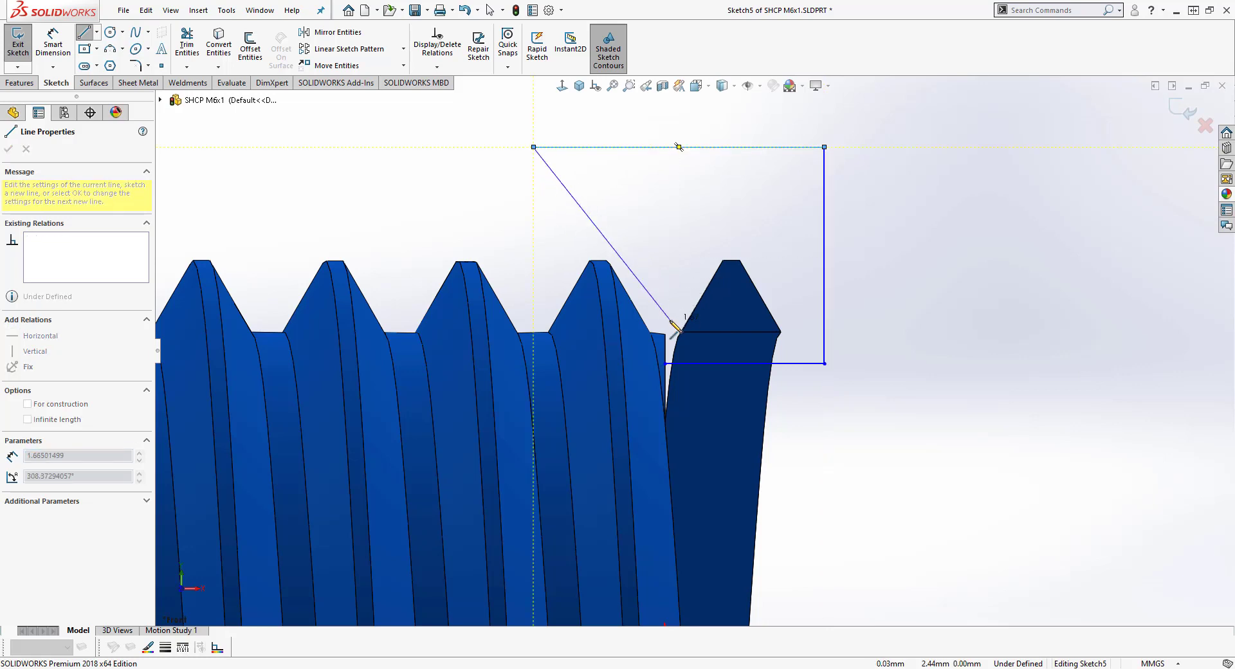
click(665, 363)
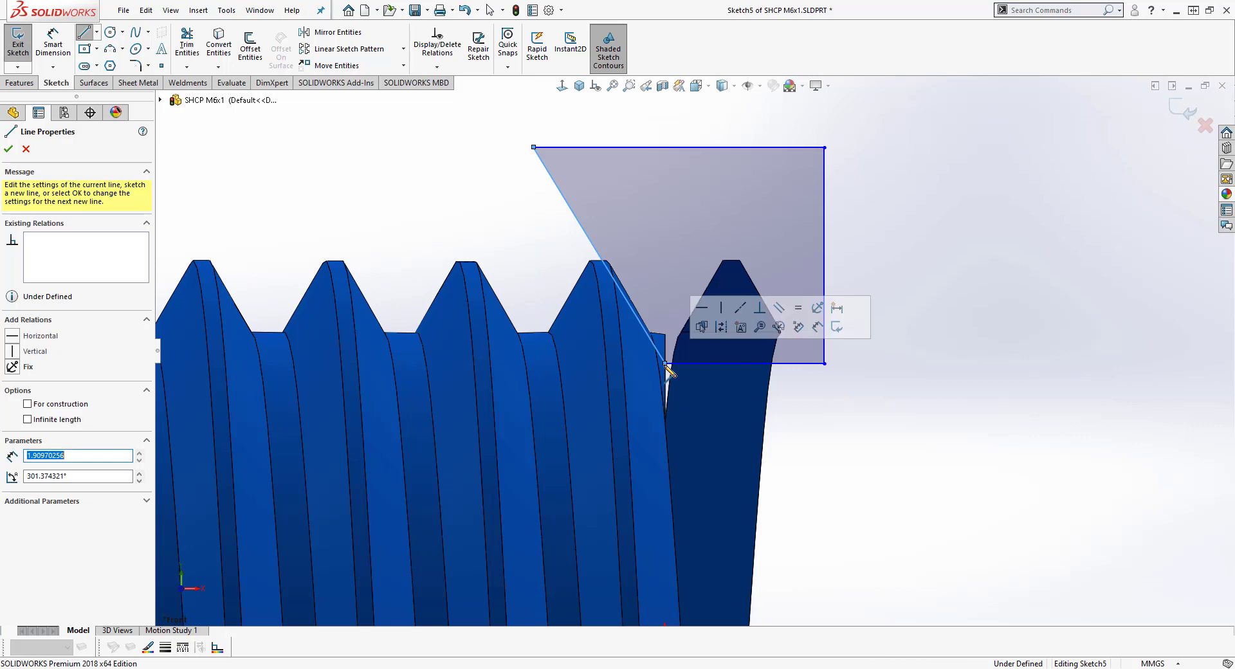
right_click(438, 218)
click(463, 207)
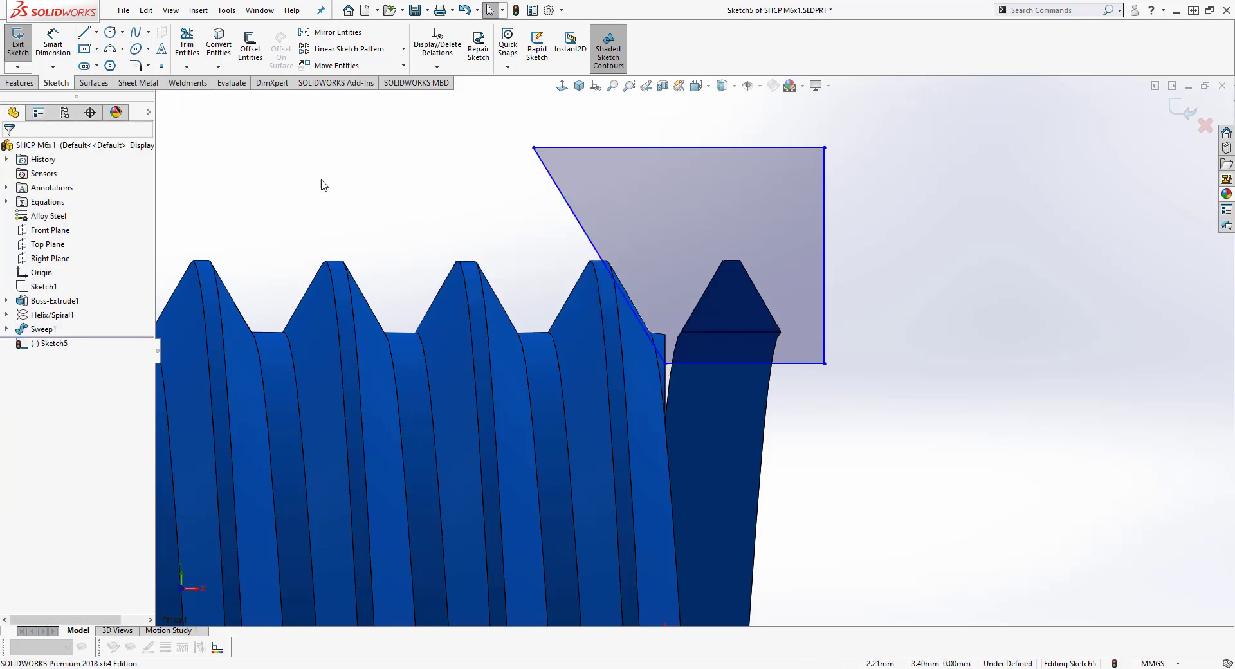
Step: Dimension the profile's bottom line 0.25 mm below the base edge of the end thread tooth
click(53, 45)
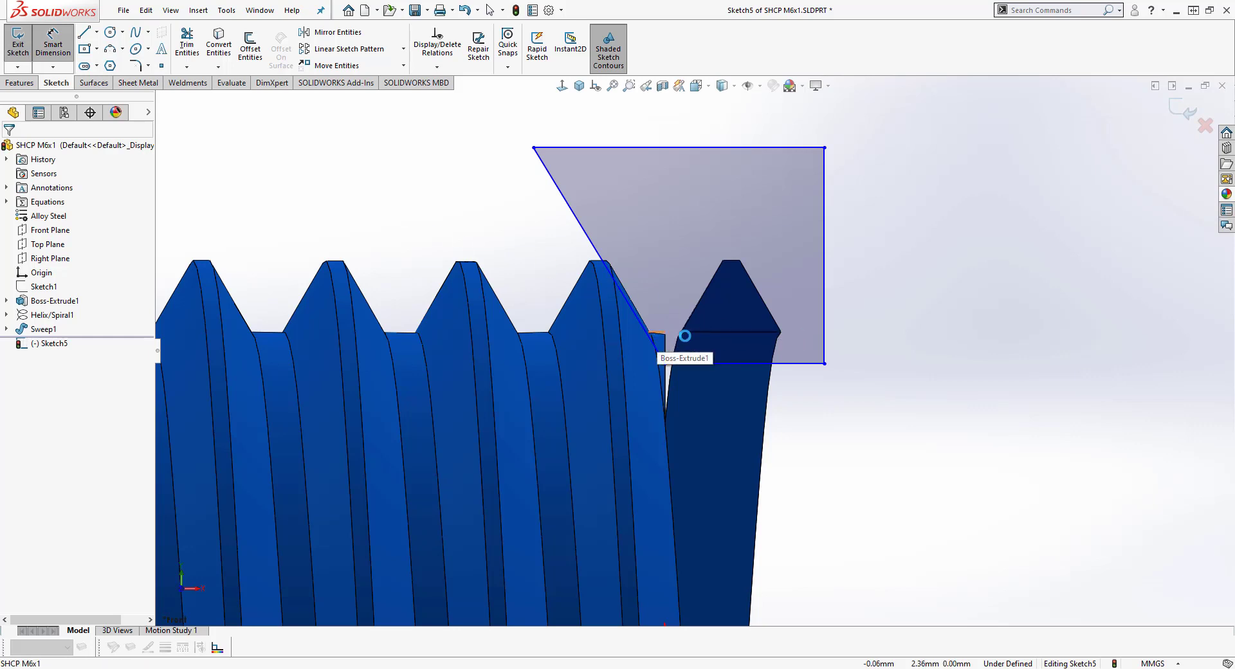
click(674, 361)
click(720, 332)
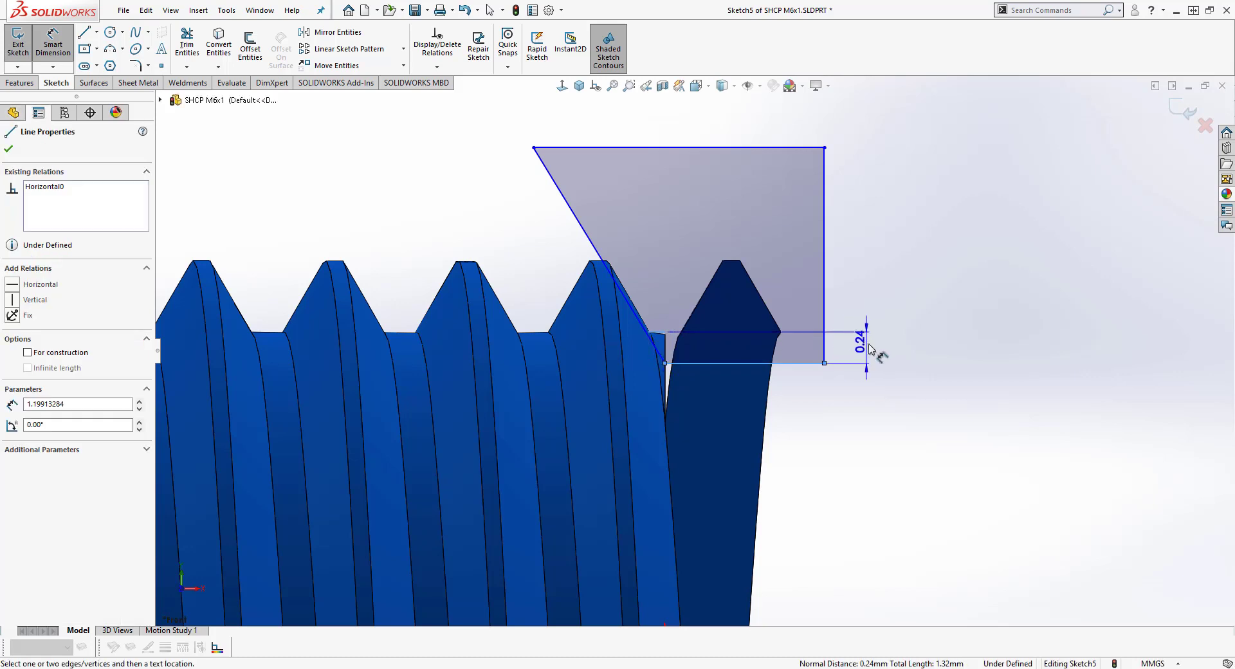
click(868, 353)
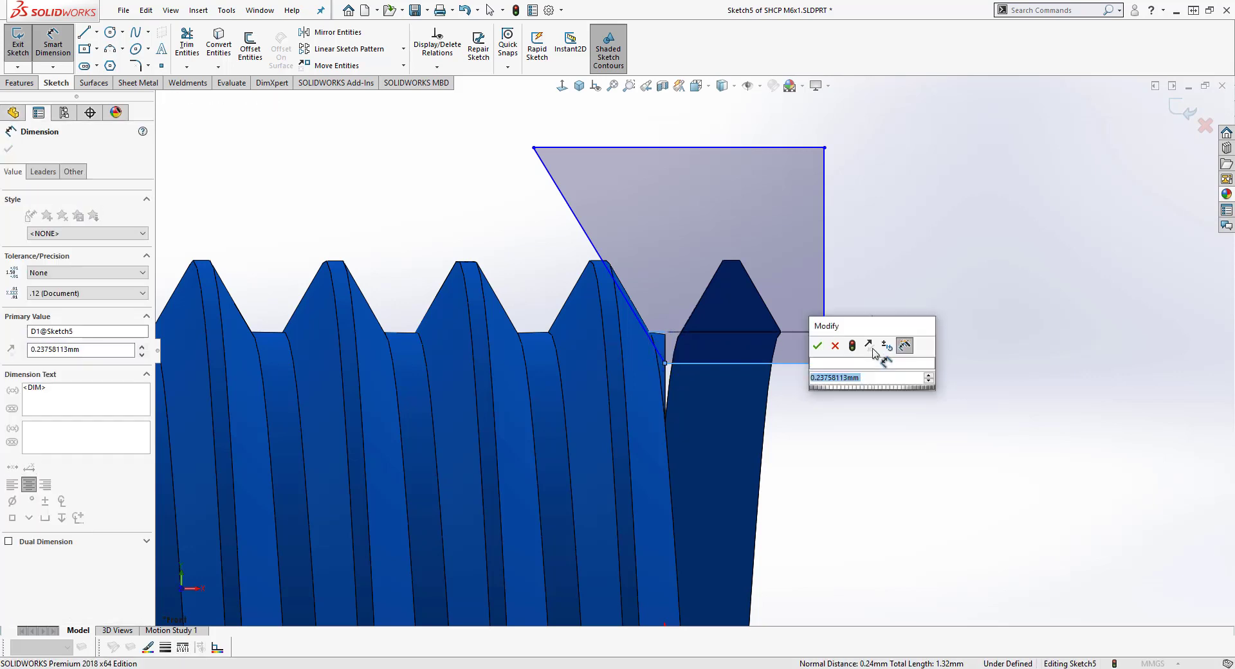
key(Return)
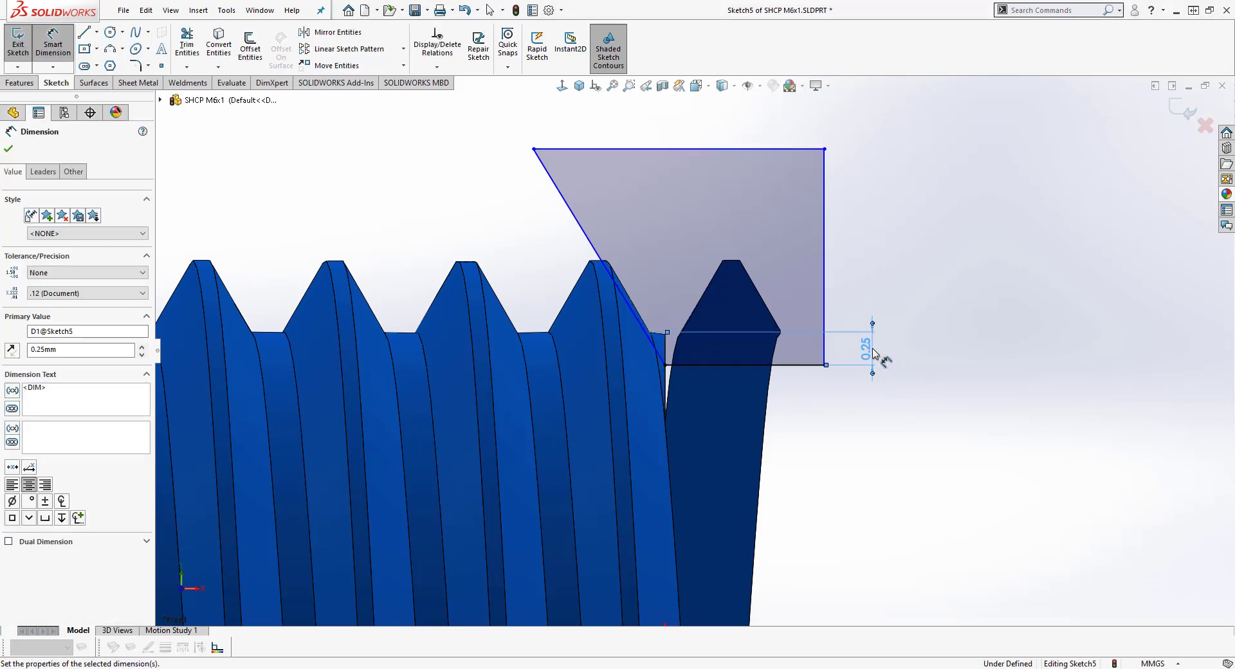
click(881, 463)
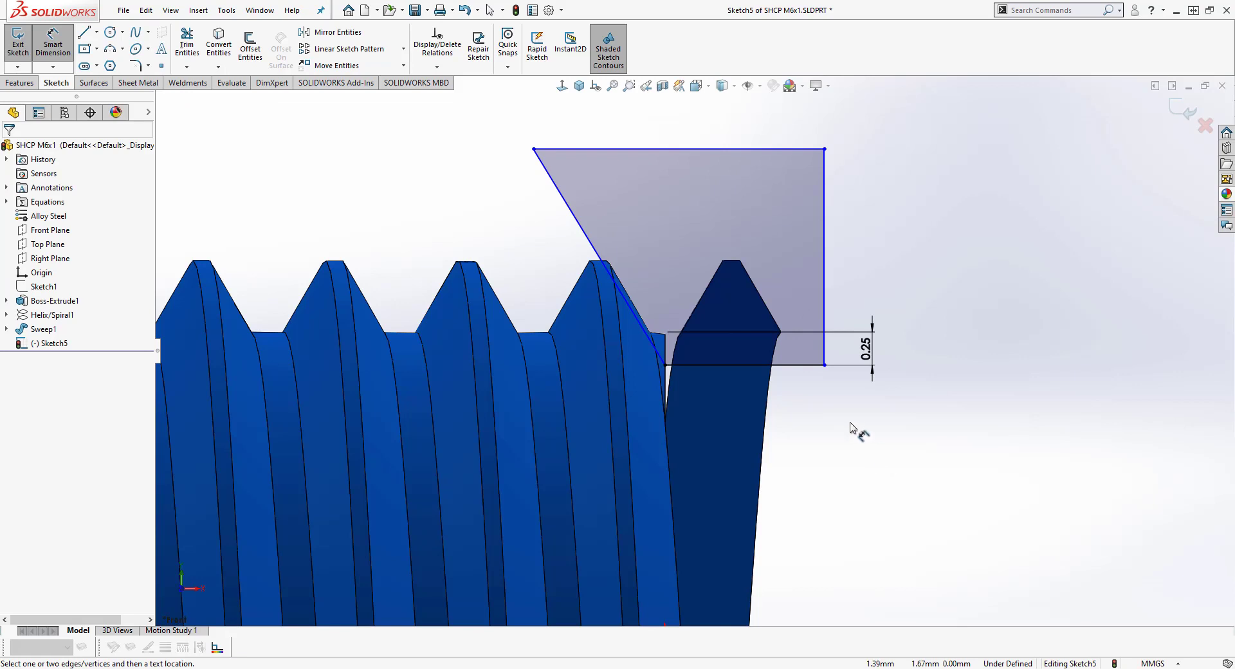
Step: Add an angle dimension of 55° between the profile's sloping side and its bottom line
click(804, 366)
click(591, 245)
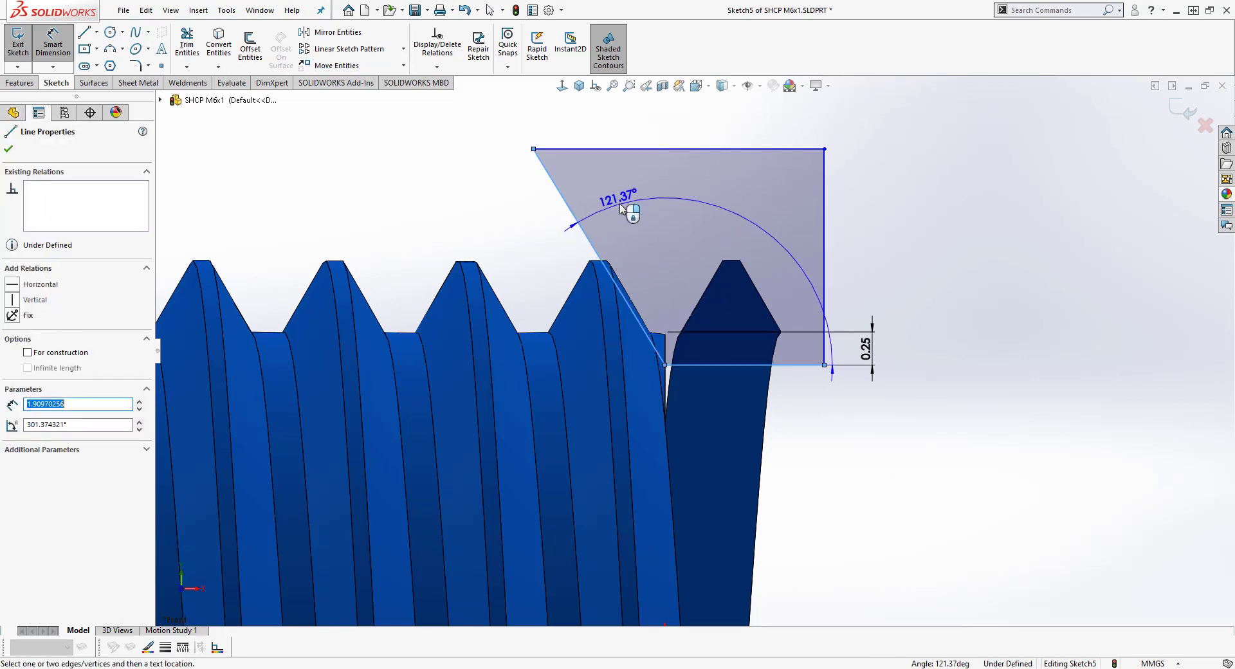
click(534, 256)
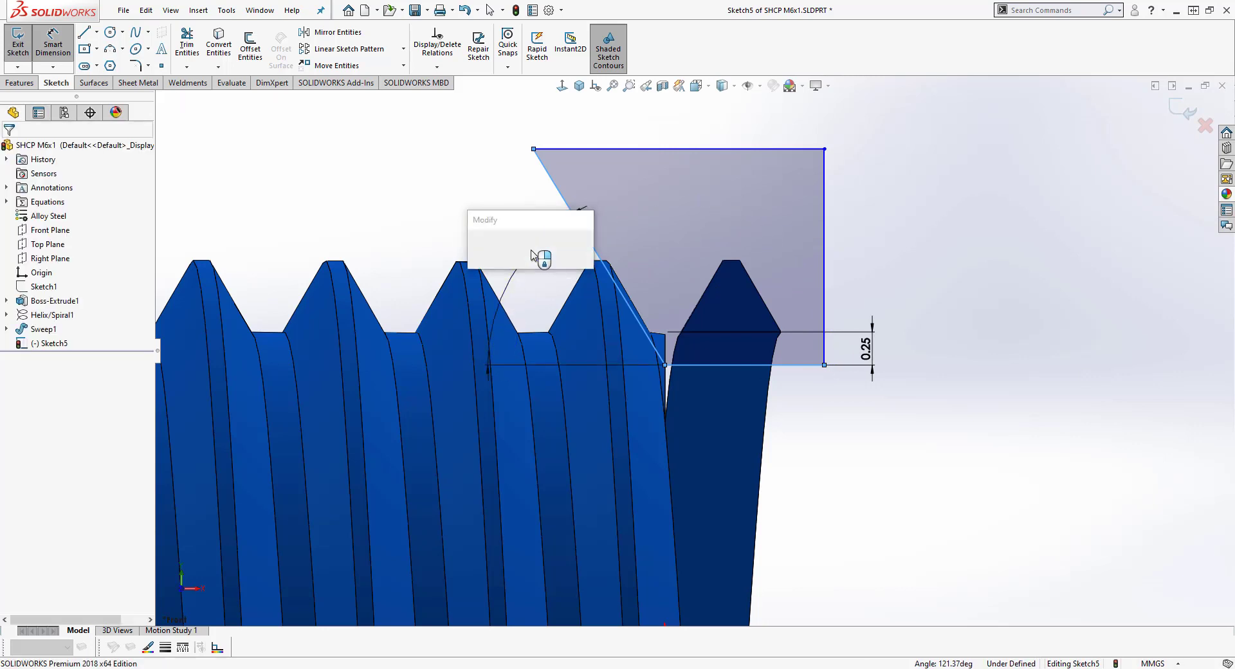
text(55)
key(Return)
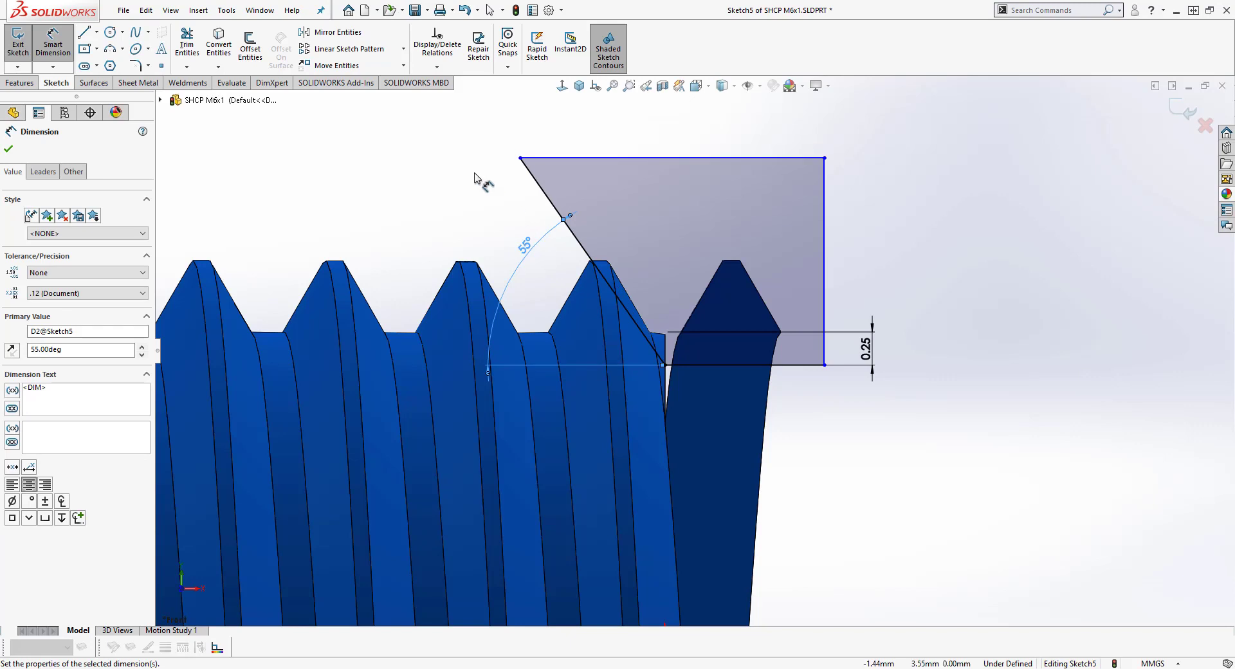
click(444, 192)
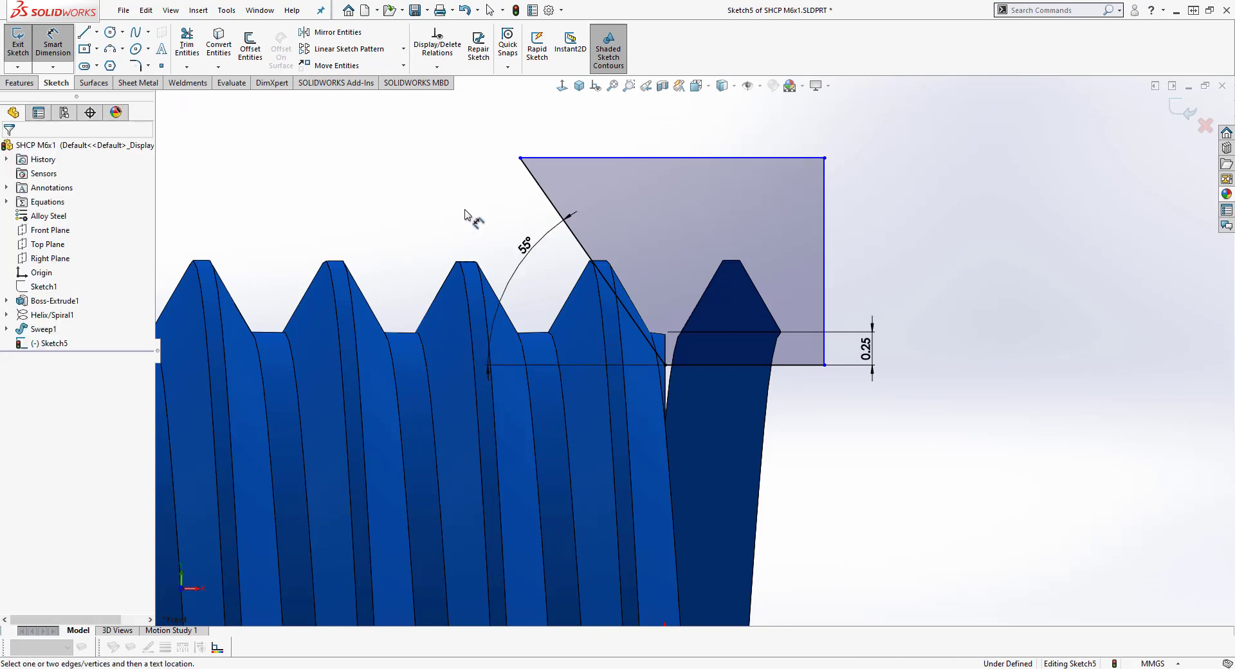
Step: Try 50° and 58° as the angle of the profile's sloping side
double_click(526, 251)
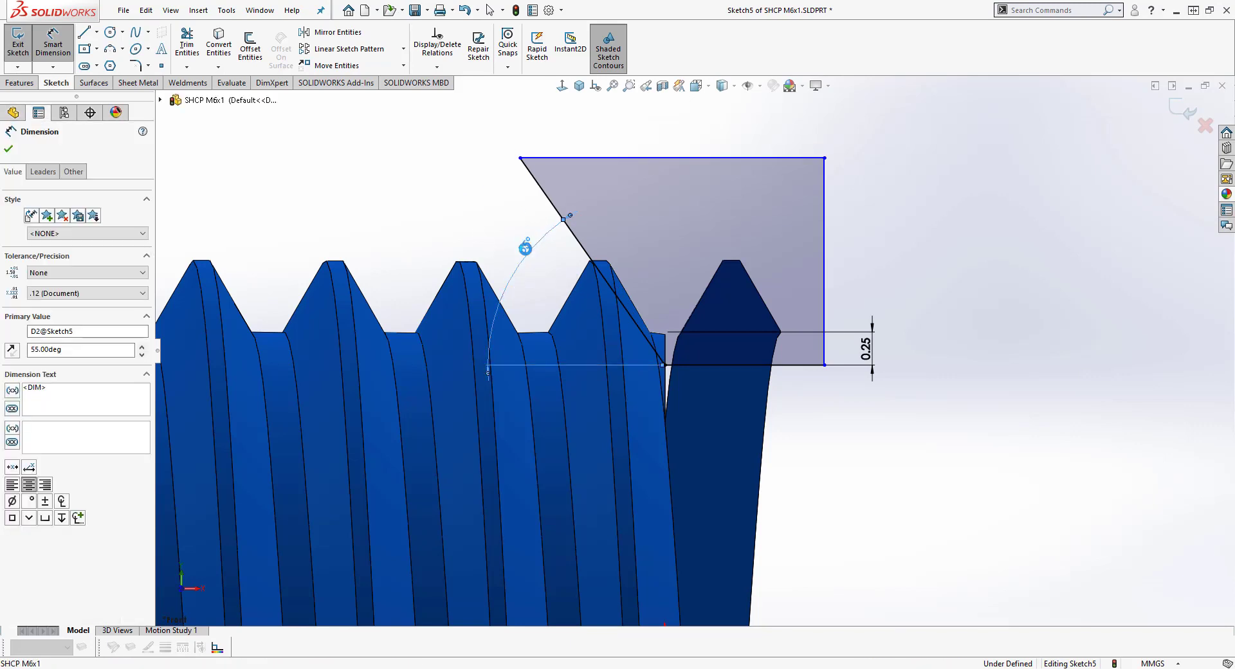
text(50)
key(Return)
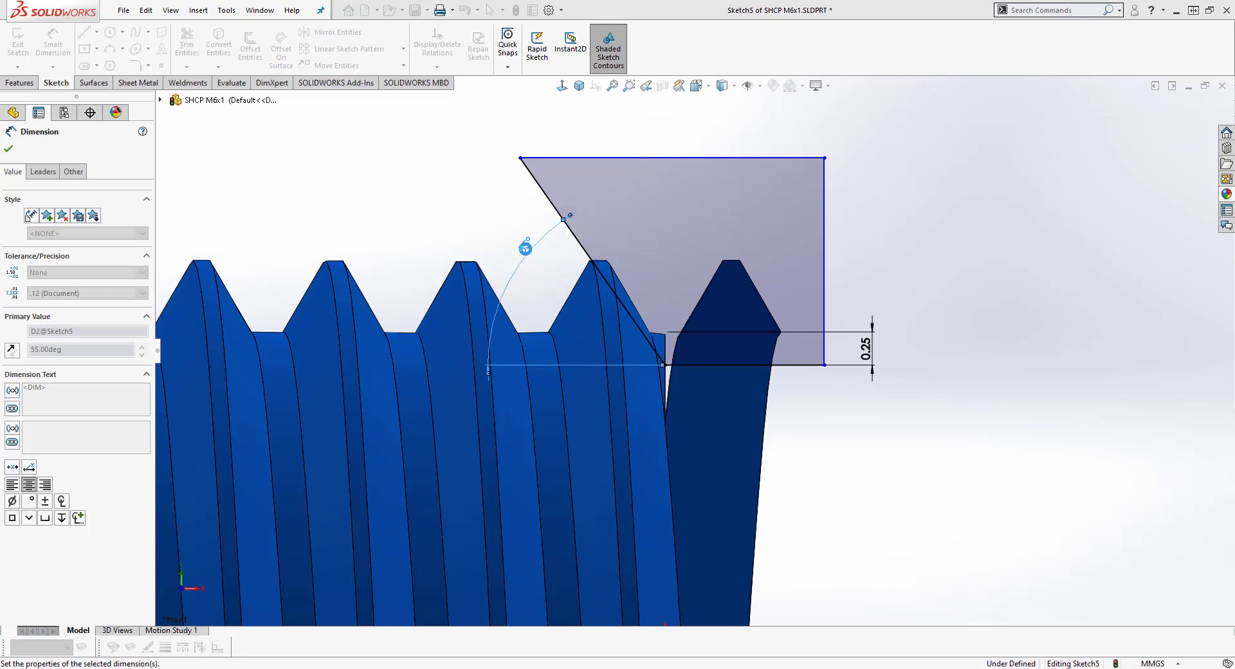
double_click(525, 248)
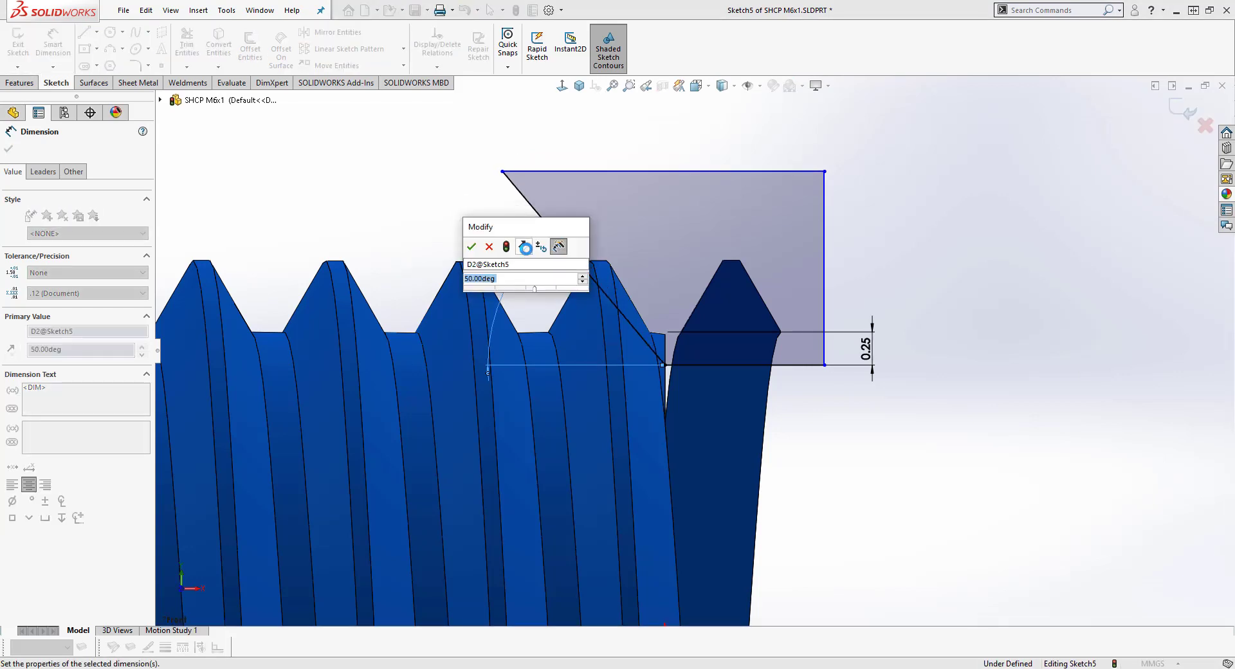
text(58)
key(Return)
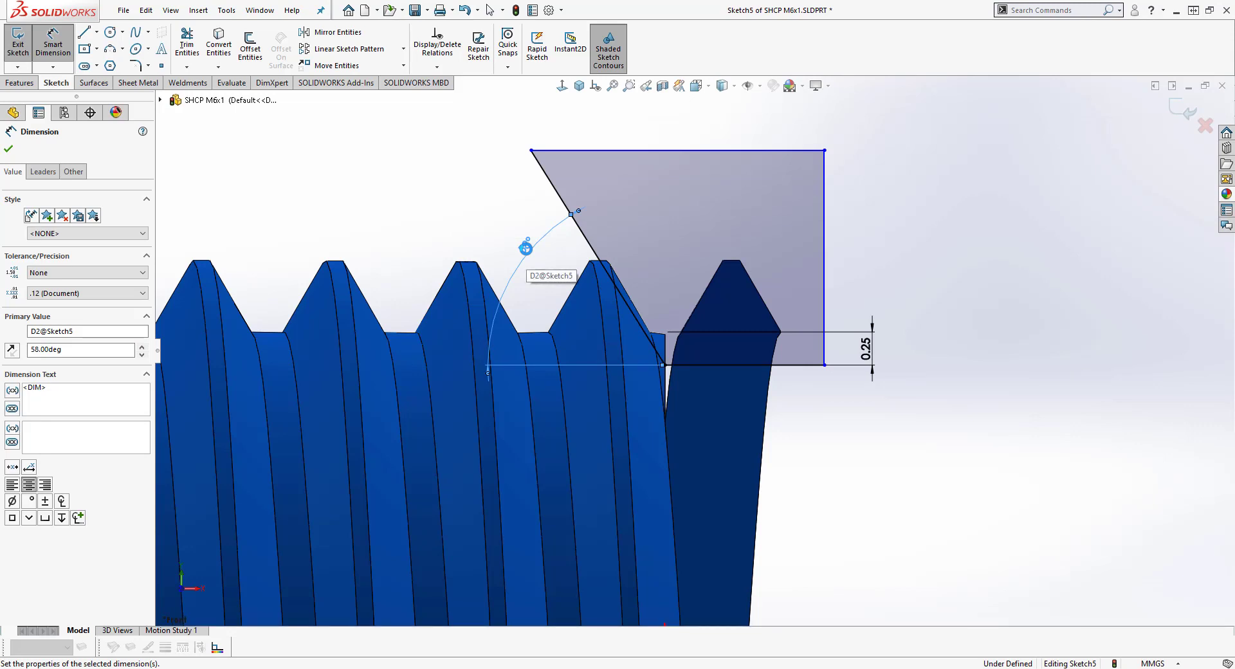
Step: Set the angle between the profile's sloping side and bottom line to 60°
double_click(525, 248)
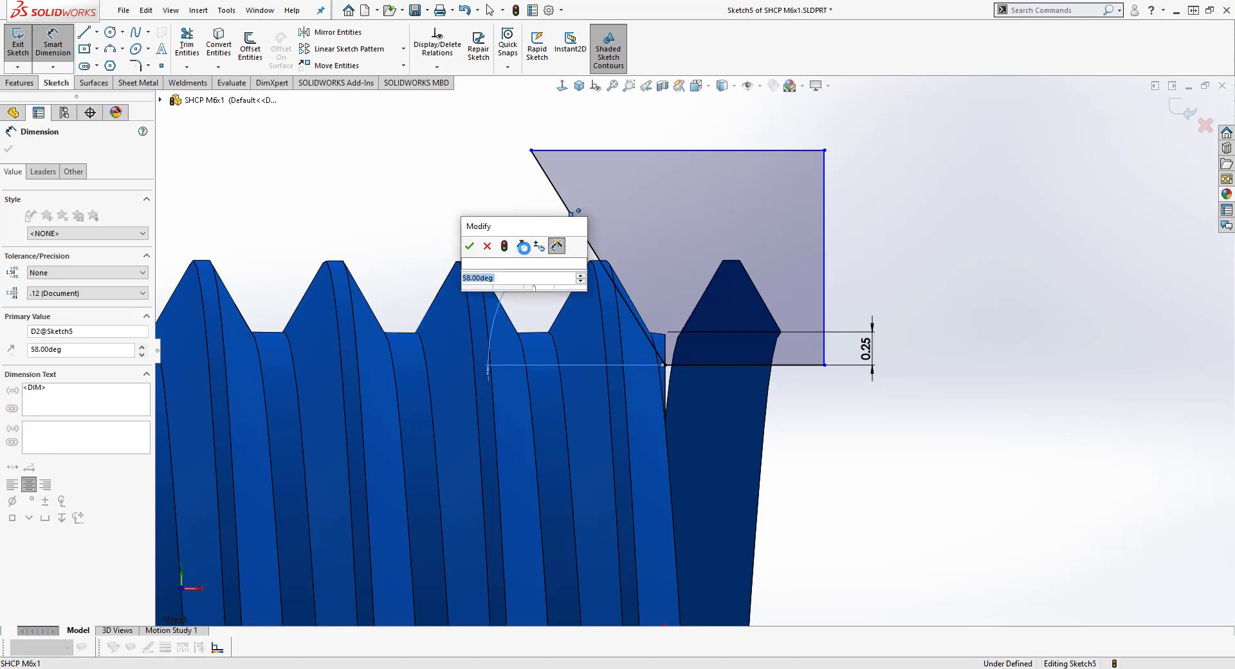
text(60)
key(Return)
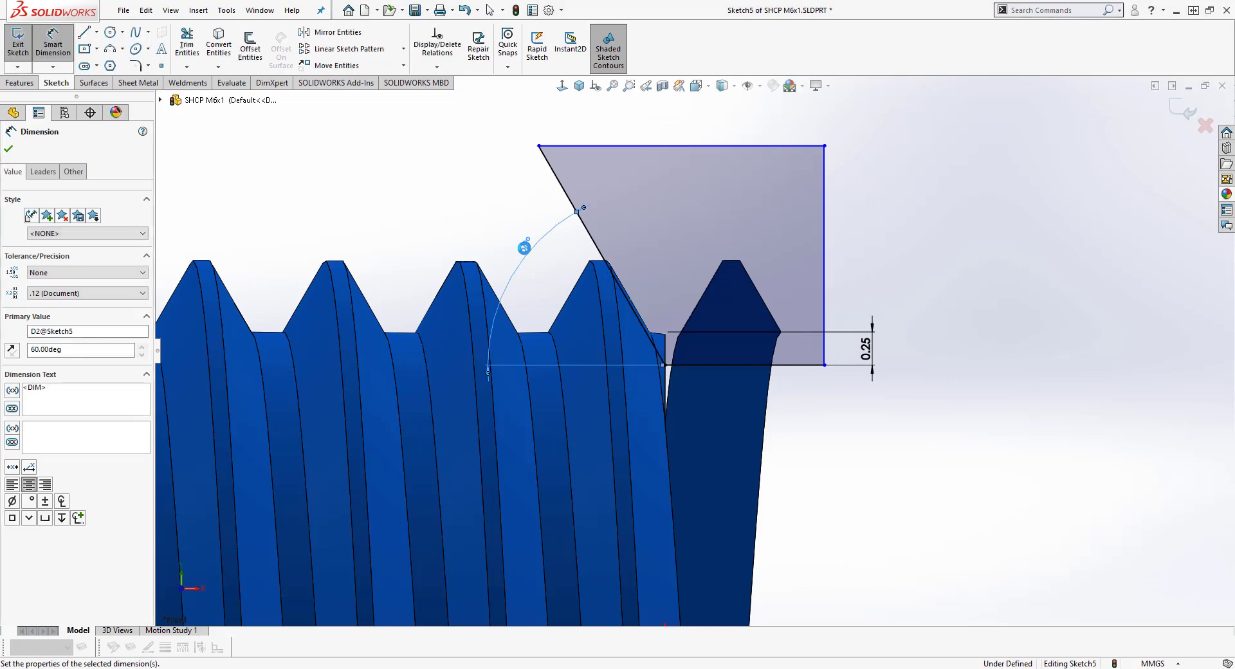
click(468, 198)
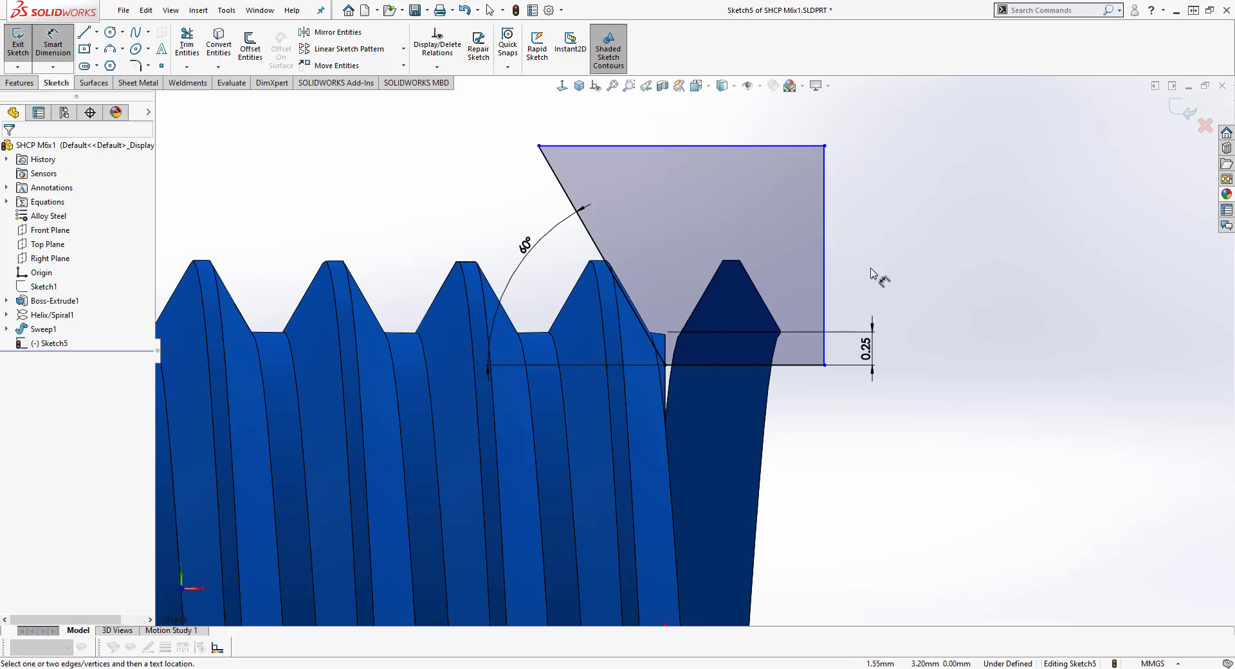
Step: Dimension the height of the profile's vertical side as 2 mm
click(827, 292)
click(933, 270)
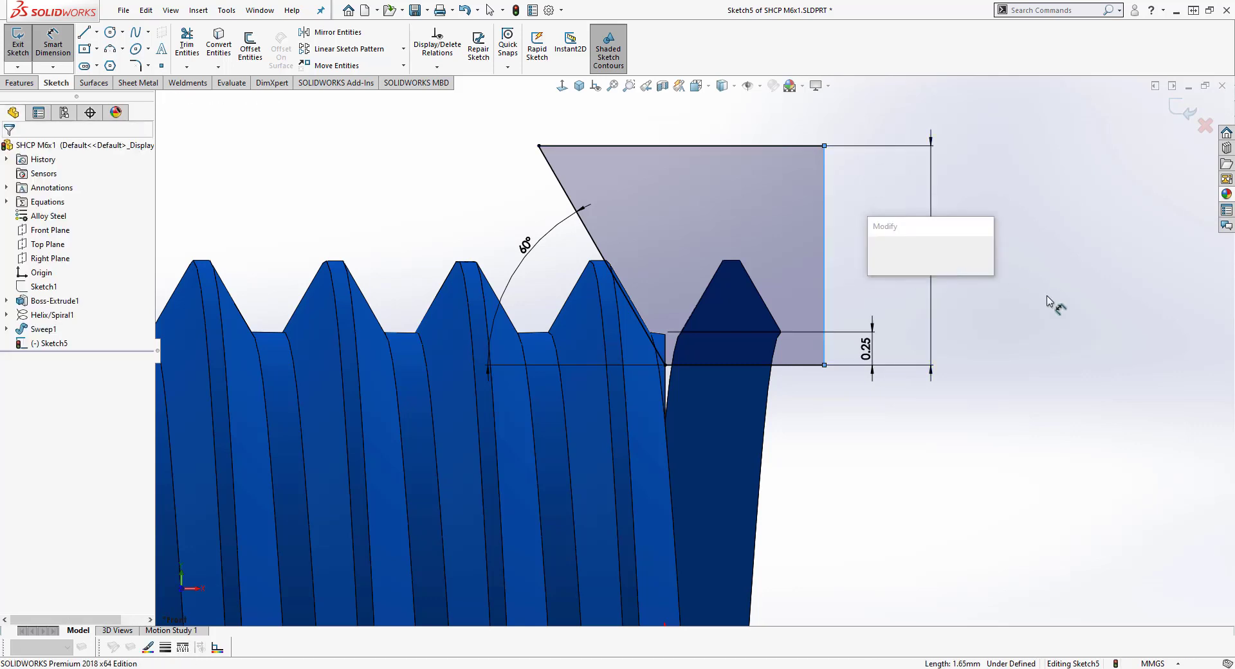
text(2)
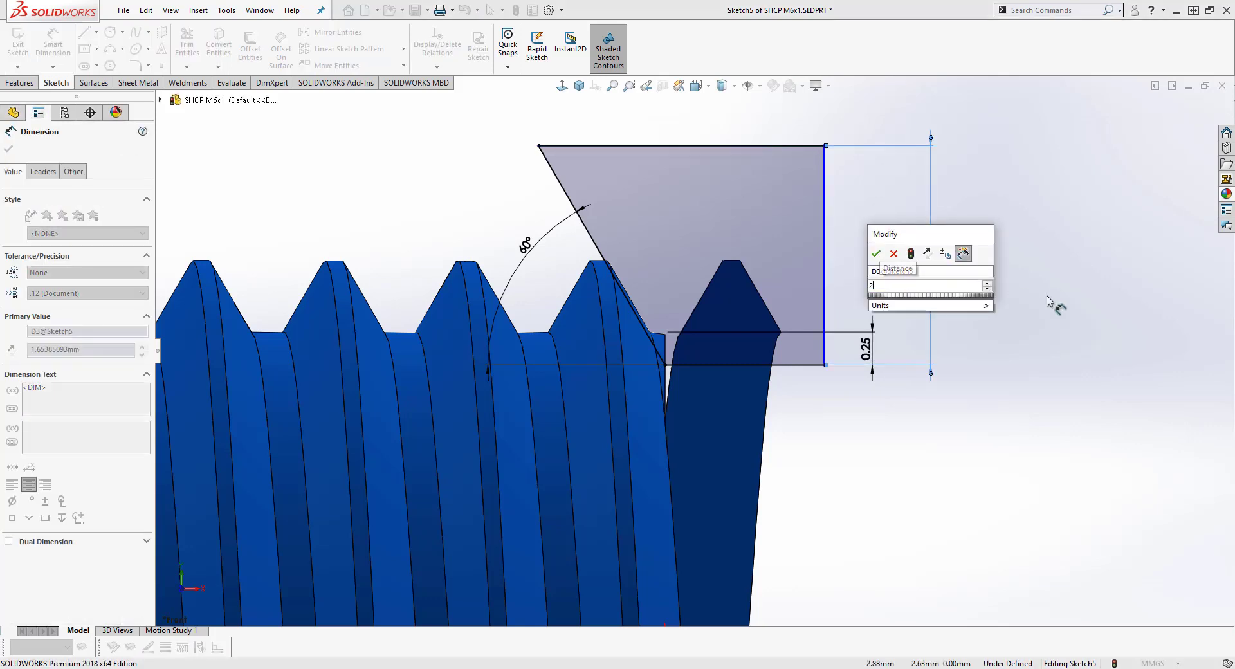
key(Return)
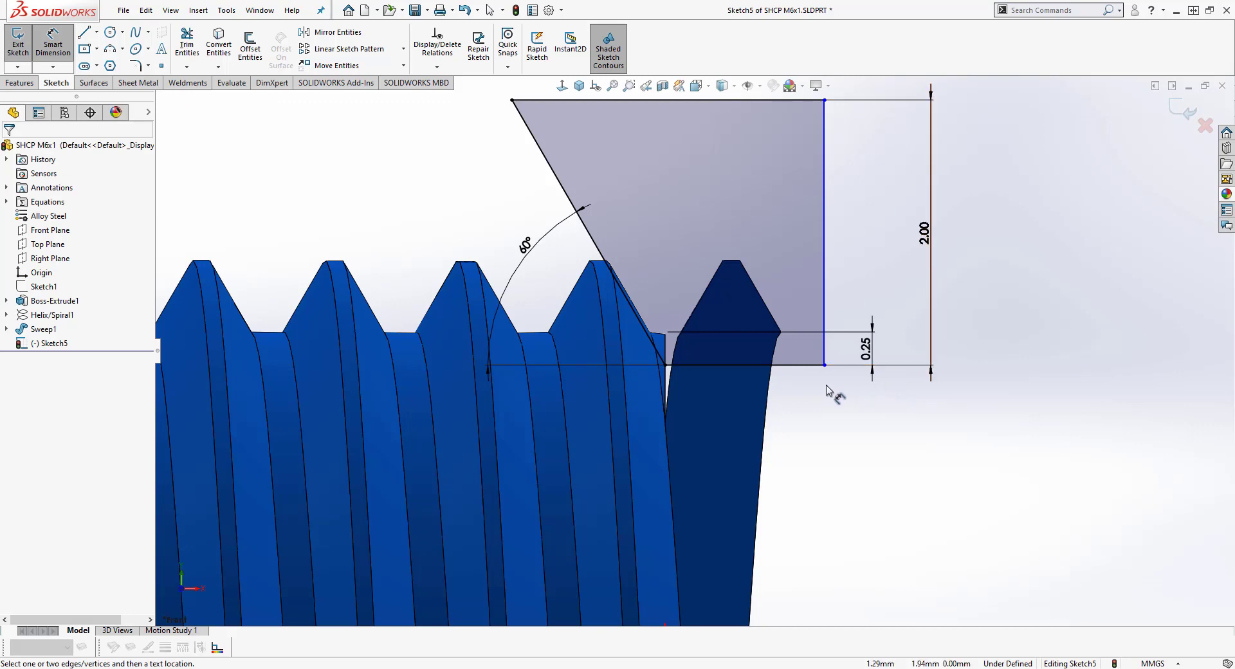
Step: Dimension the length of the profile's bottom line as 1.5 mm
click(813, 365)
click(802, 432)
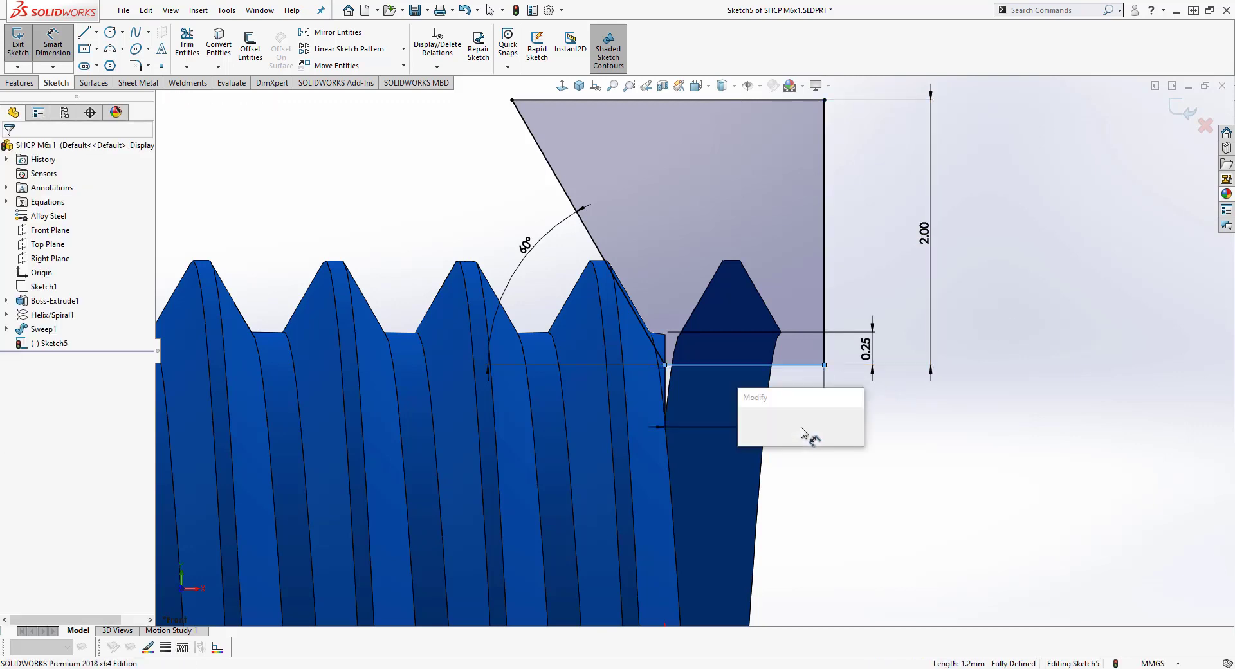
text(1)
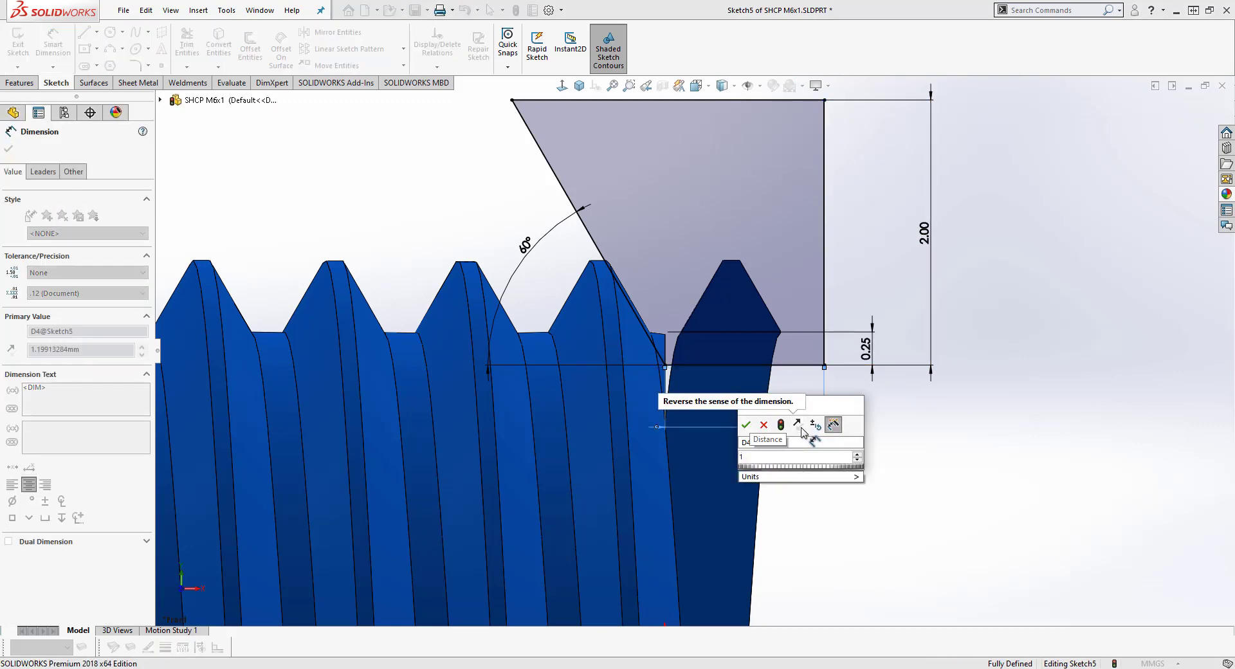
text(.5)
key(Return)
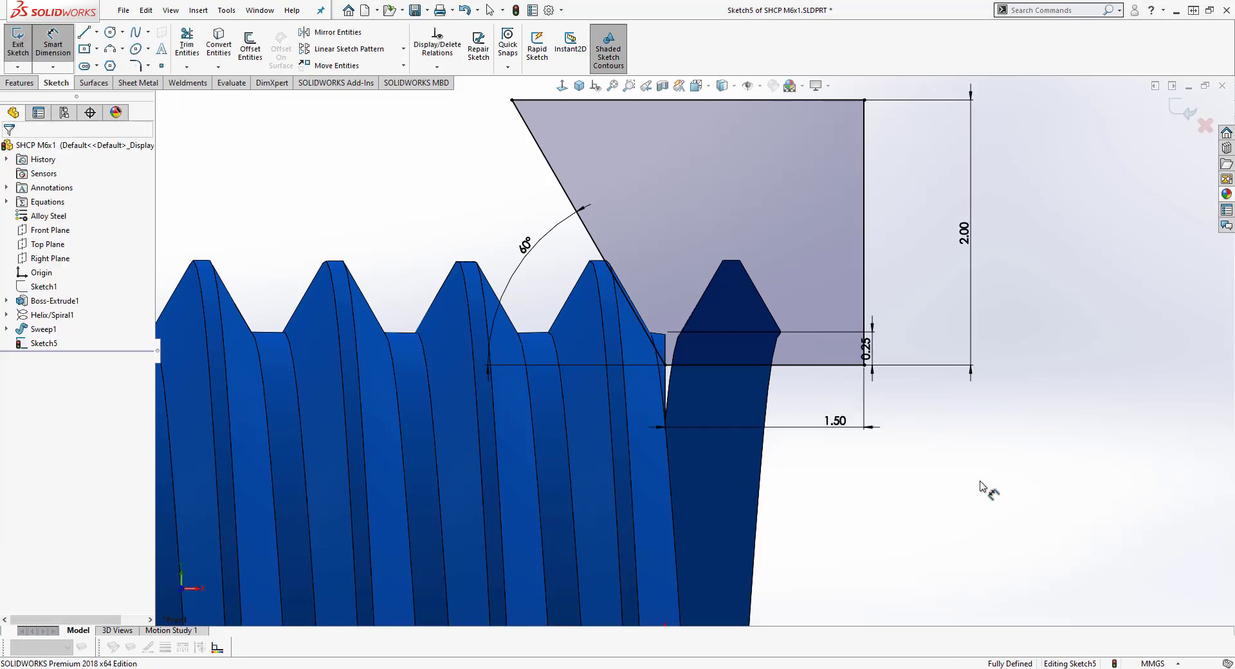
scroll(961, 467, up, 2)
click(833, 347)
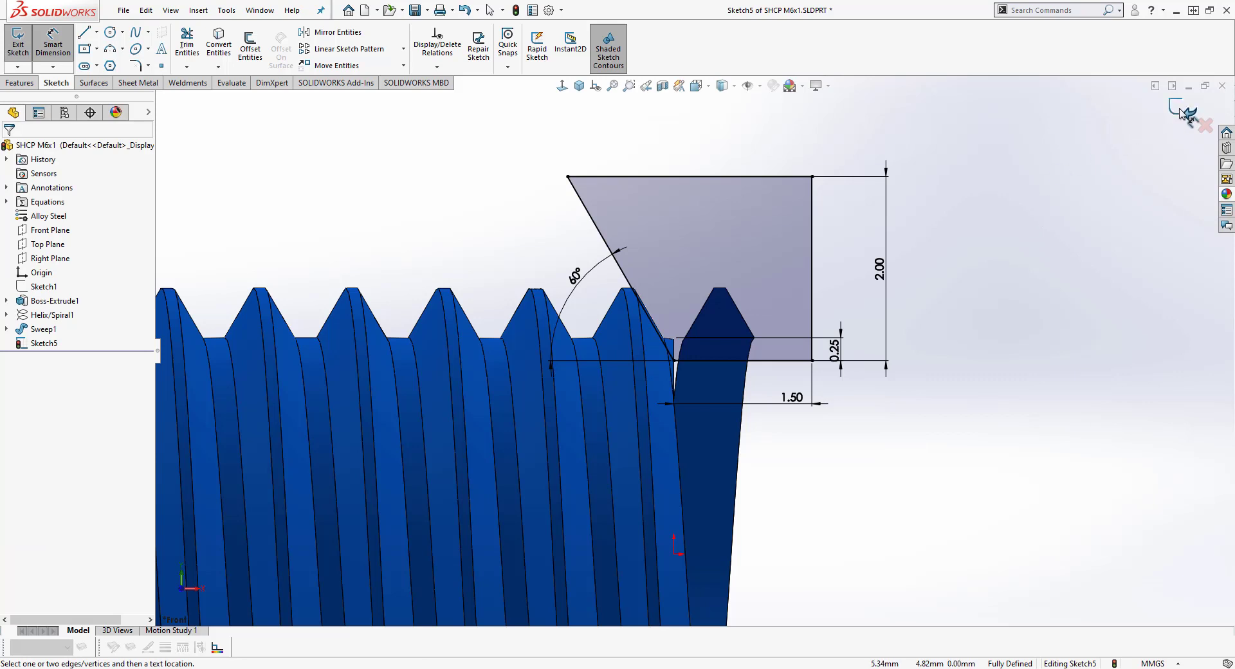
Step: Draw a horizontal centerline about 2.9 mm long from the origin along the screw's axis
scroll(1029, 322, up, 3)
scroll(759, 437, down, 2)
click(97, 32)
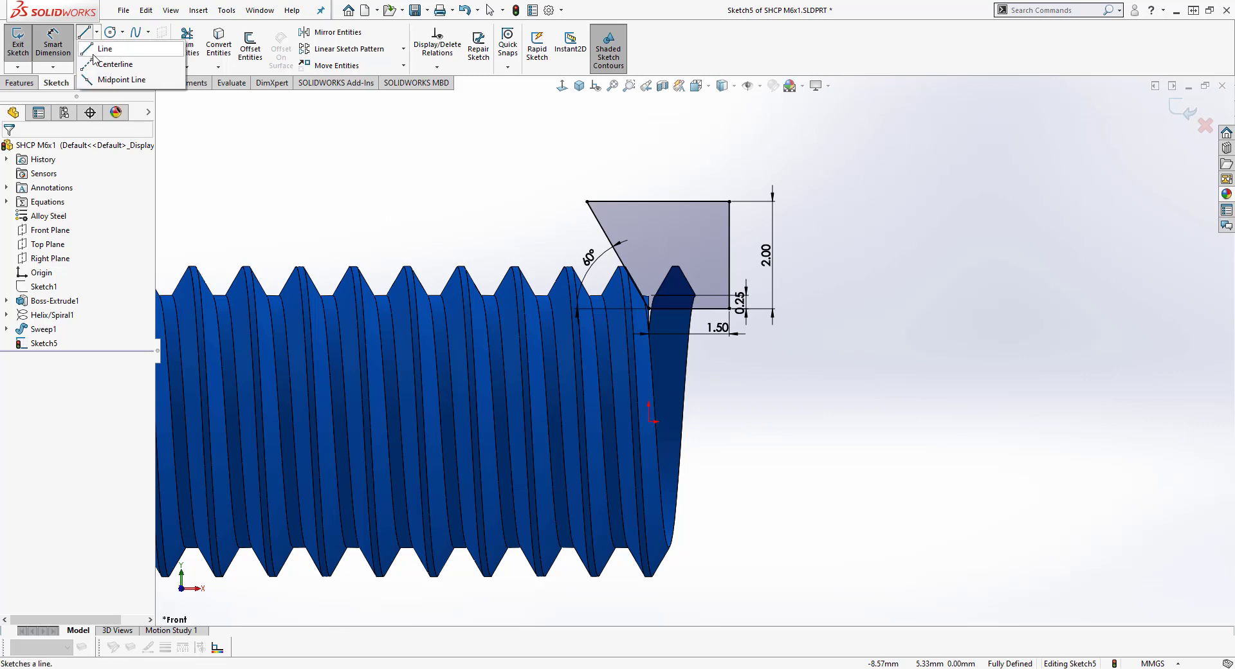
click(103, 64)
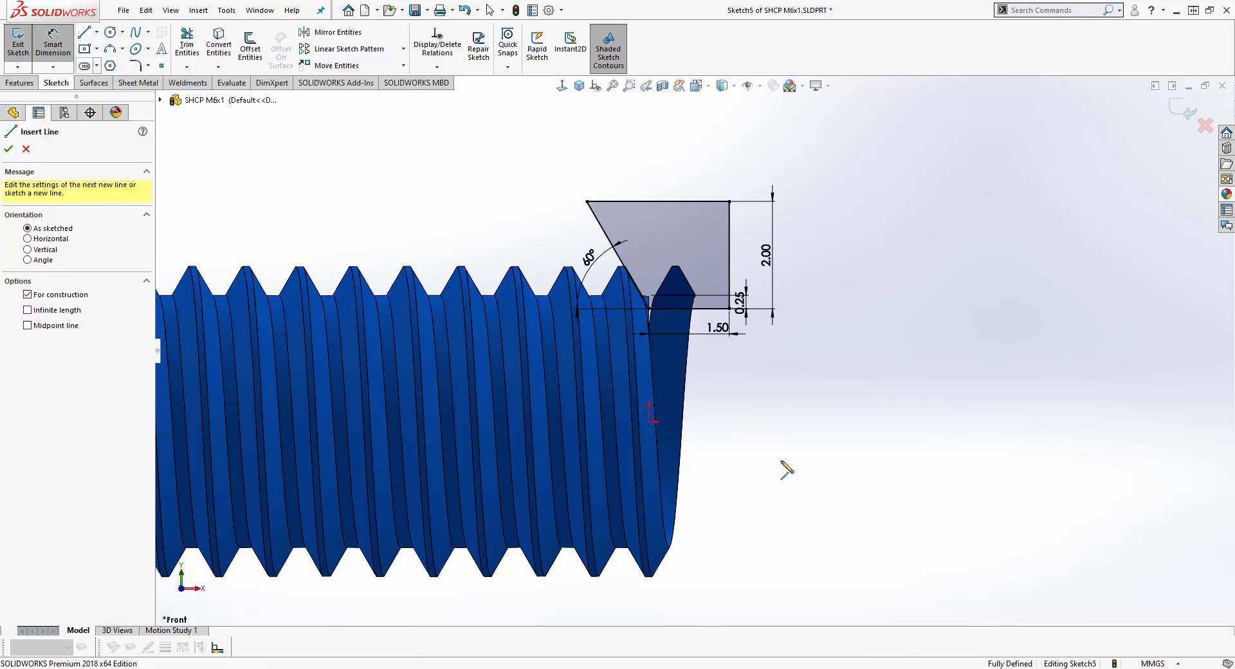
click(651, 422)
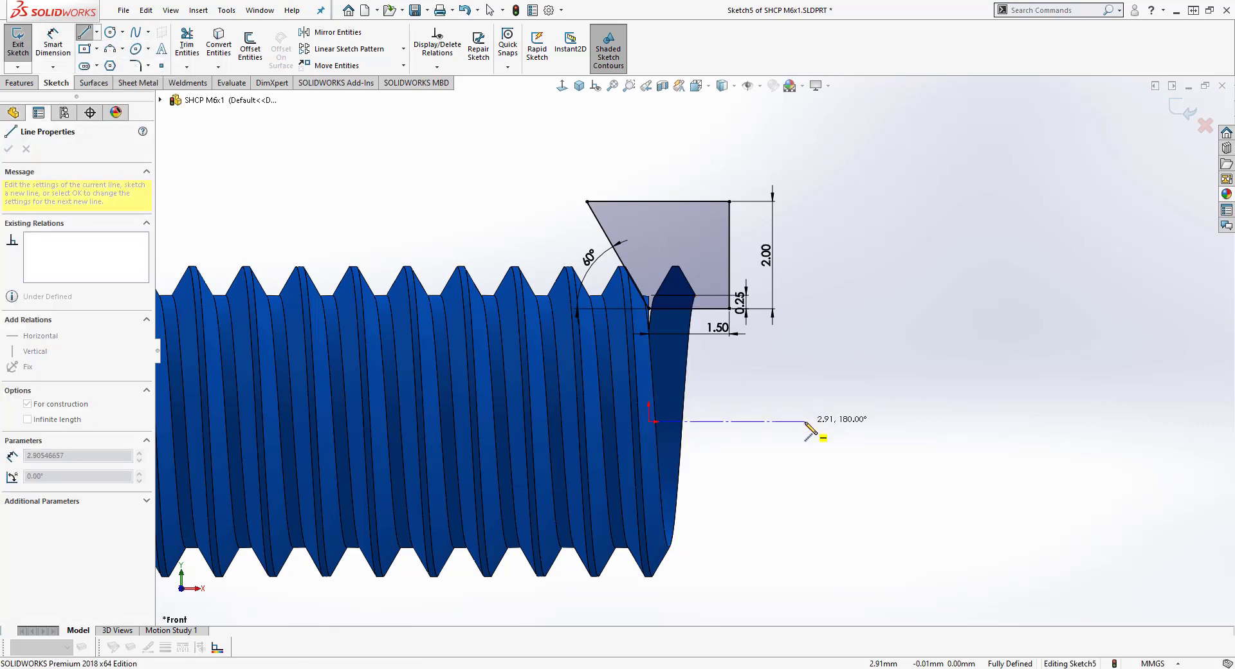
click(805, 422)
right_click(845, 356)
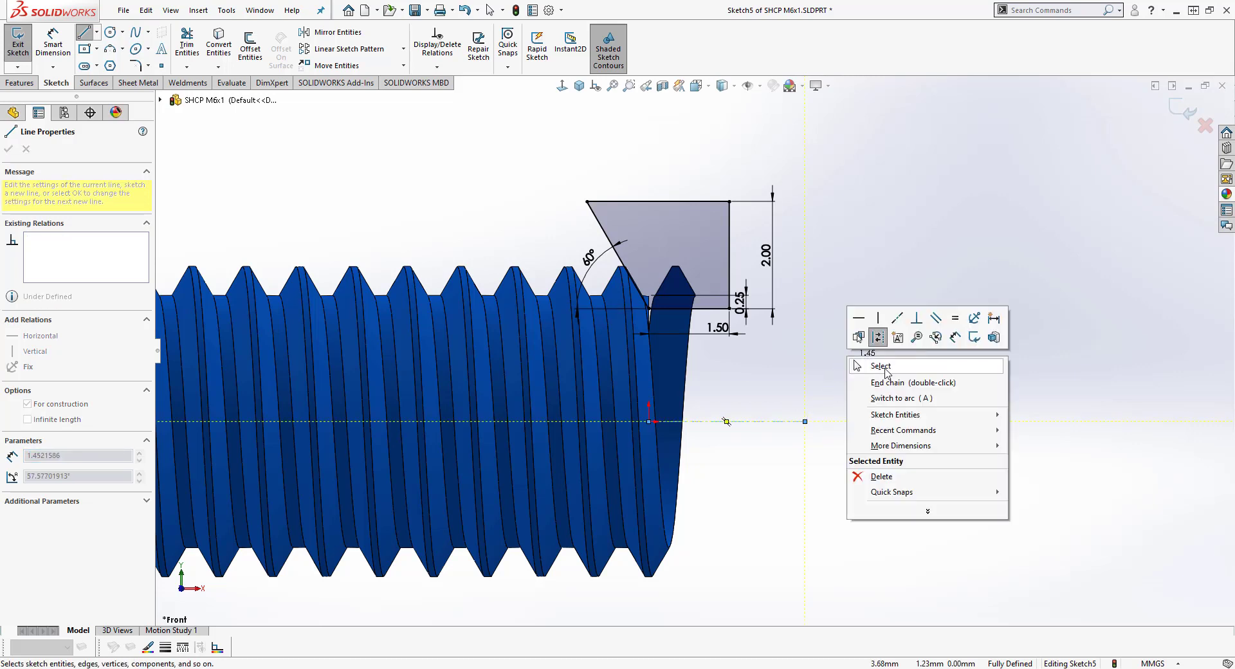
click(881, 380)
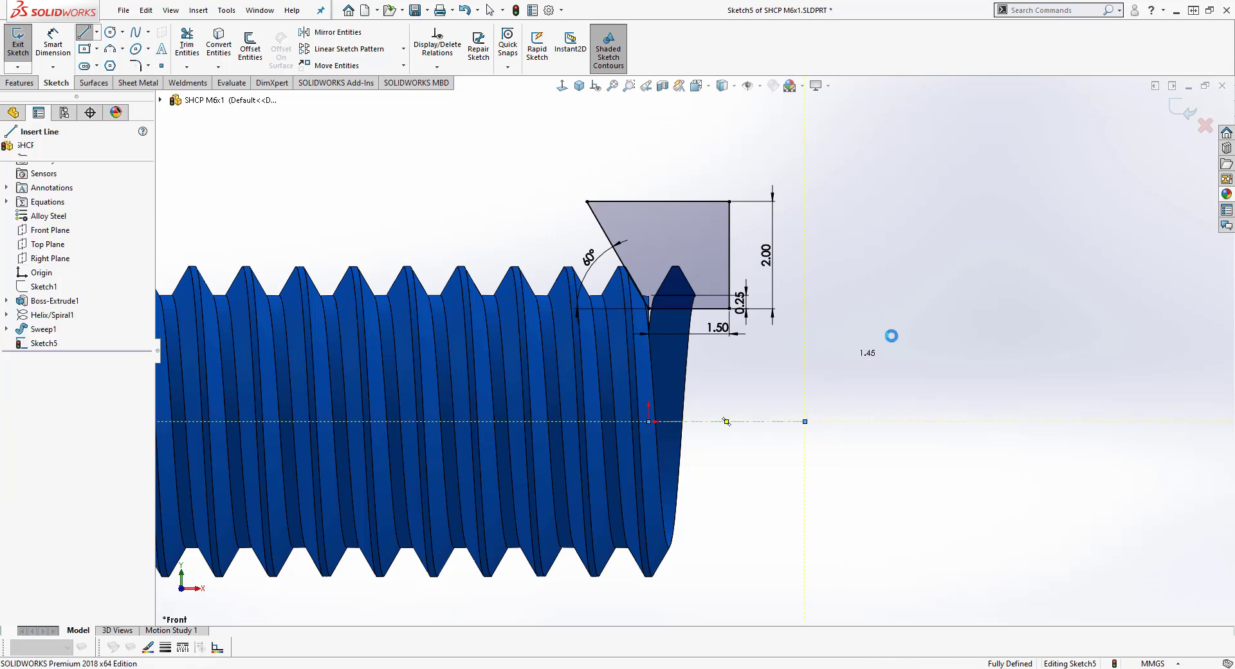
Step: Finish the sketch and make a 360° revolved cut of the profile about the centerline
click(1177, 109)
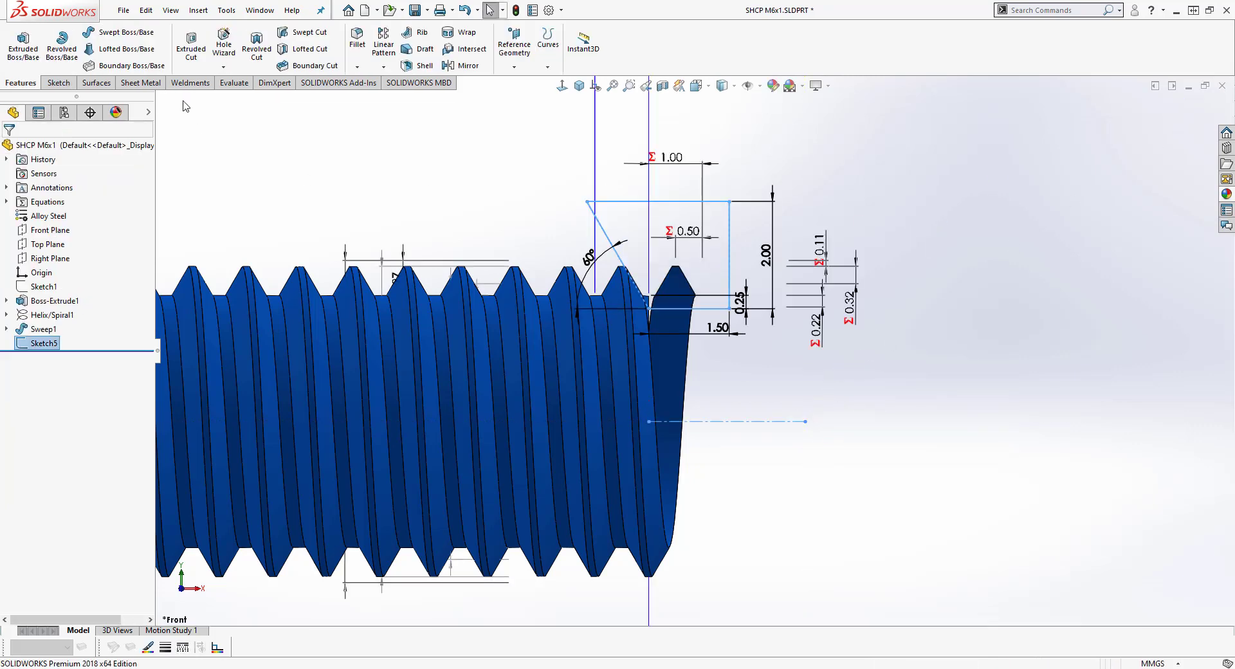
click(264, 54)
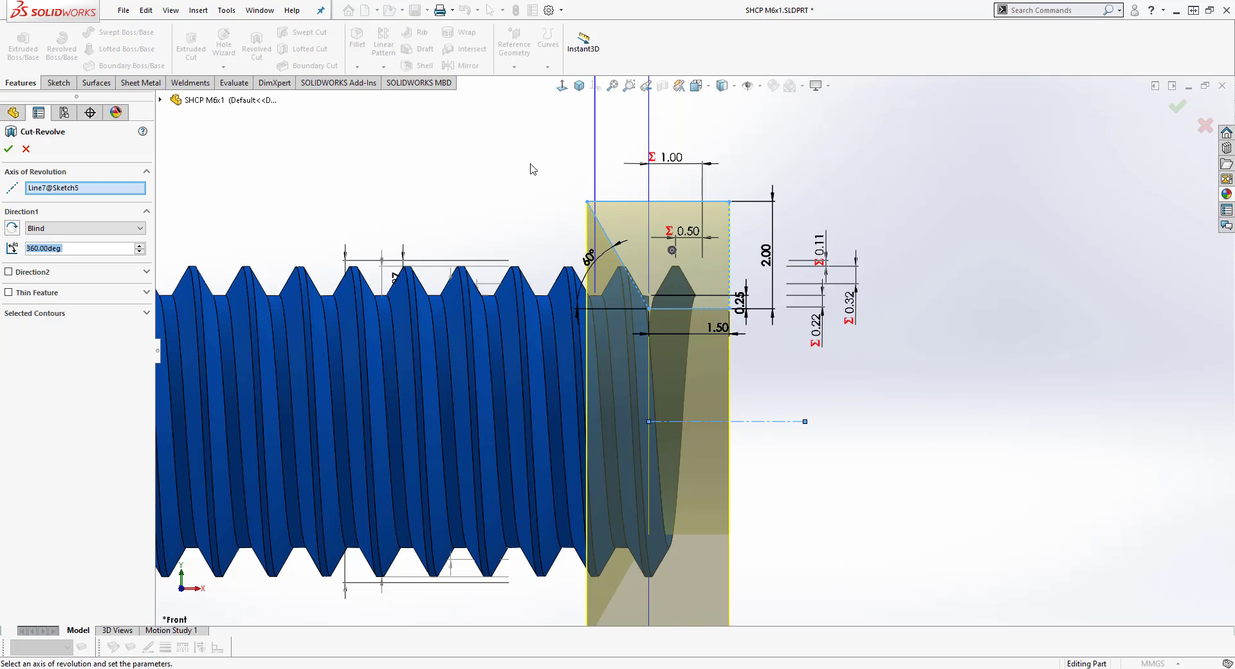
click(8, 152)
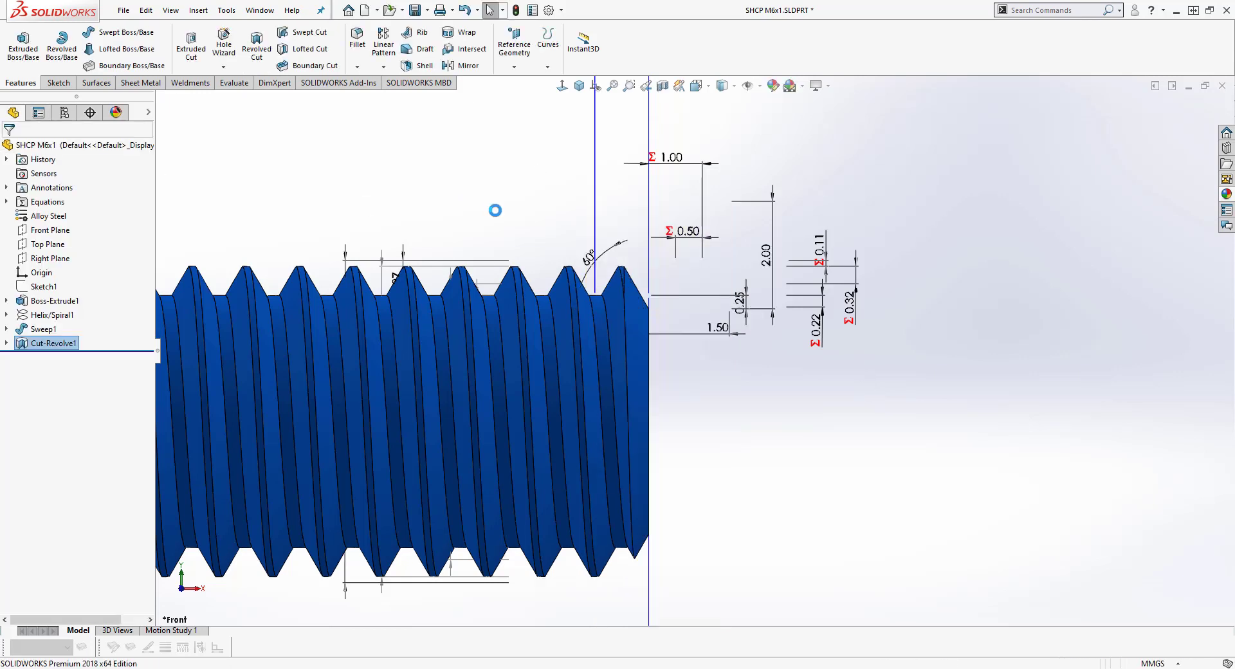
Step: Examine the thread's cut end in 3D and the whole length of the threaded shank
right_click(702, 386)
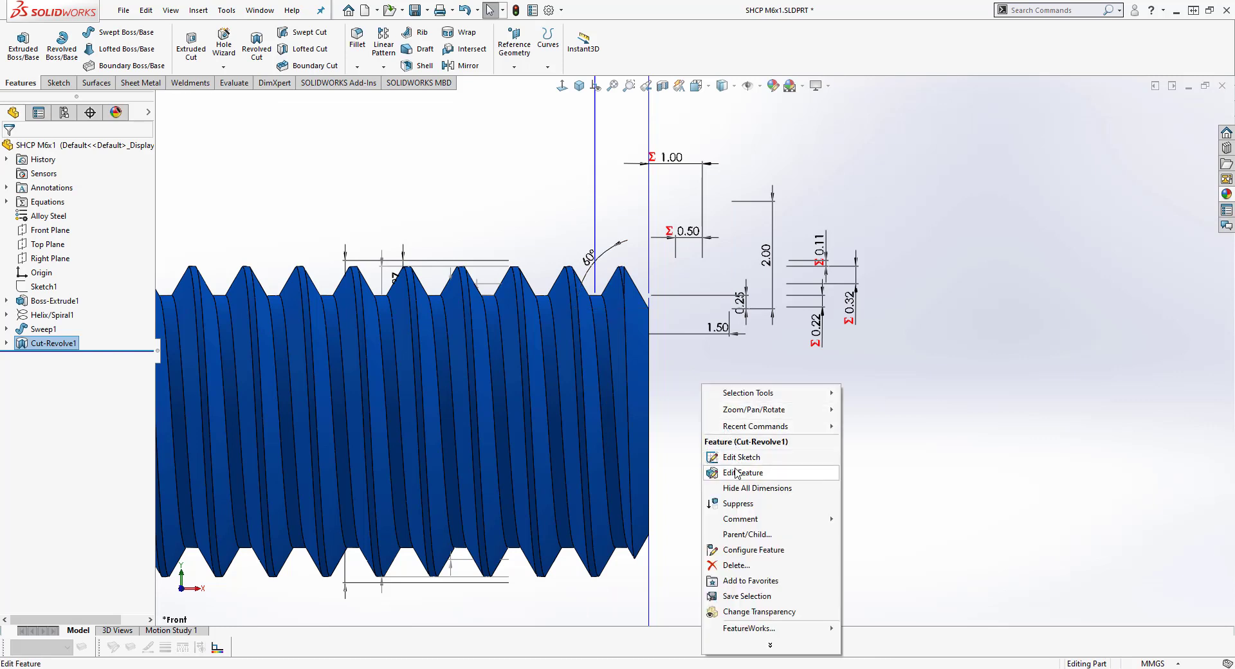
click(951, 242)
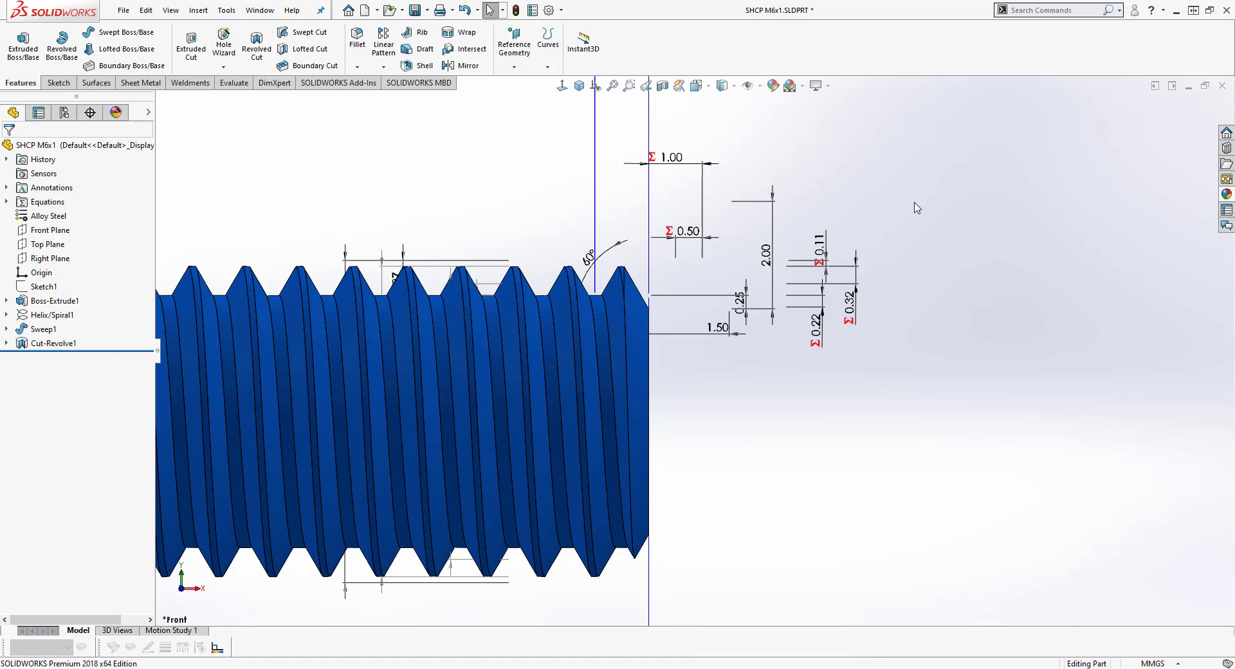
right_click(914, 204)
click(942, 256)
drag(673, 357, 722, 412)
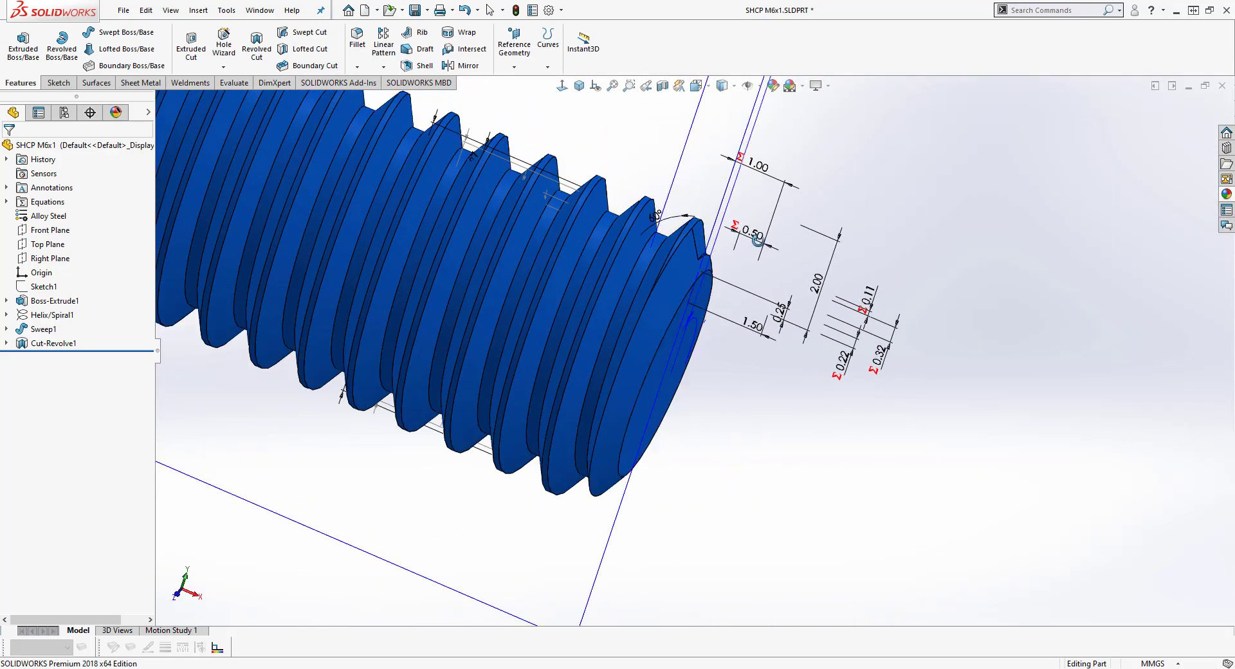
scroll(857, 289, up, 6)
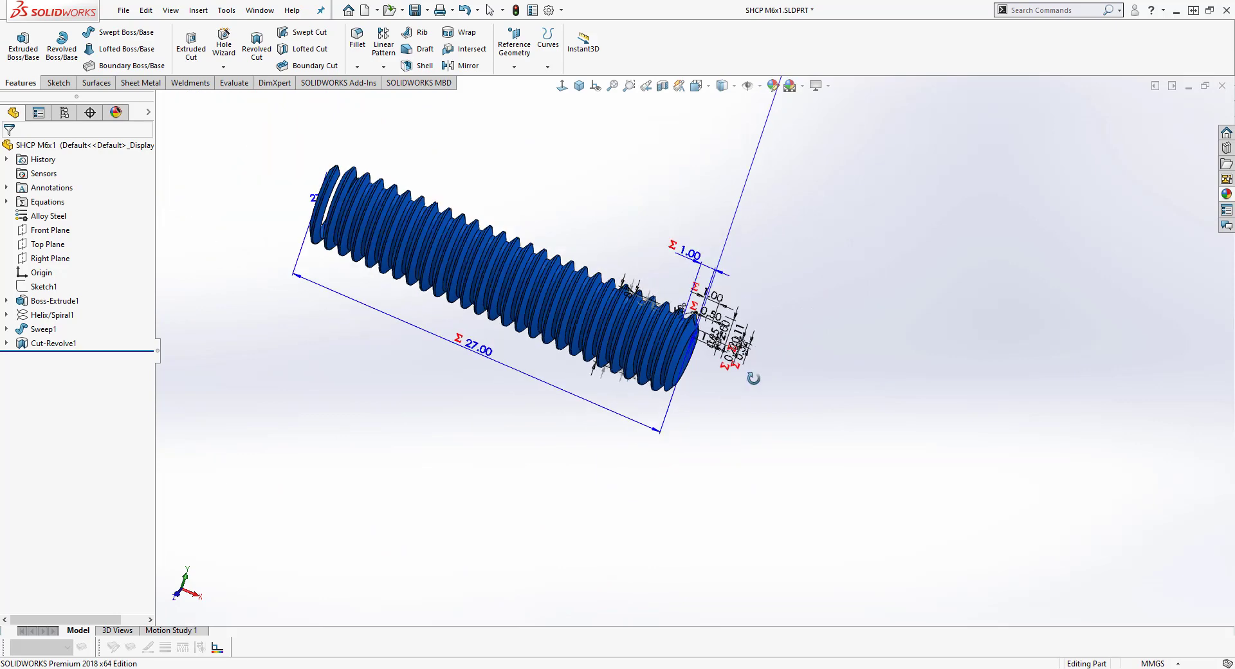
right_click(753, 378)
click(781, 389)
Step: Start a sketch on the core's flat circular face at the uncut end of the thread
right_click(328, 411)
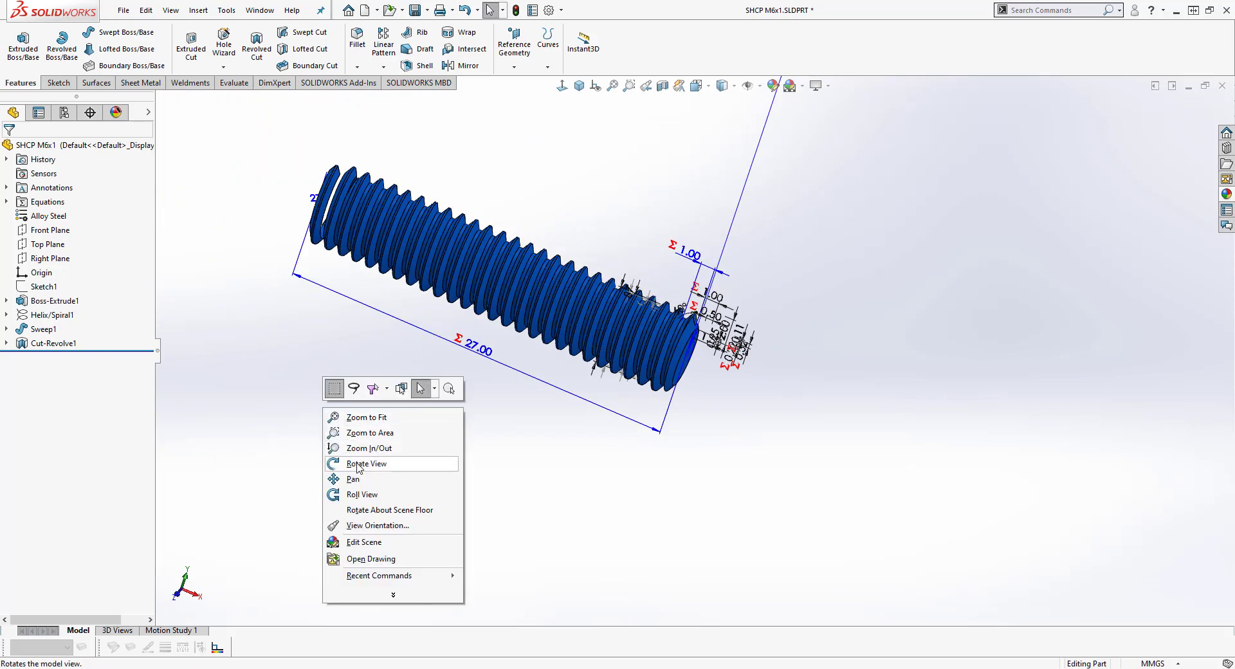
click(356, 463)
drag(329, 367, 396, 382)
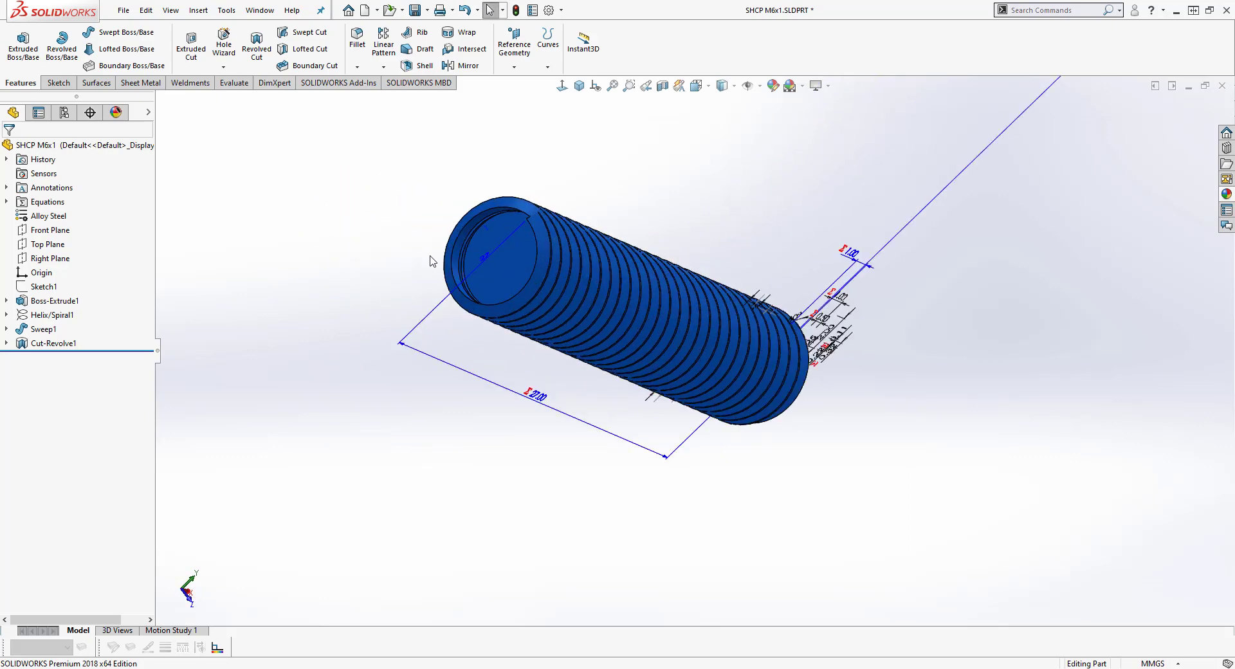
click(503, 269)
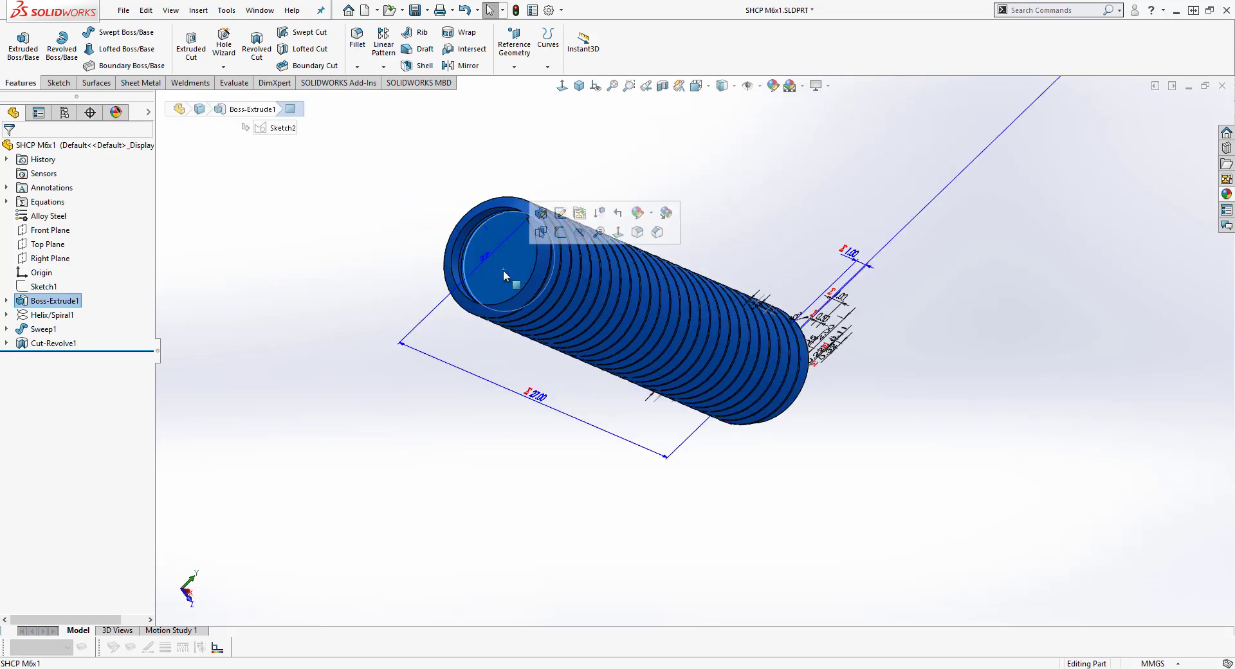
click(561, 232)
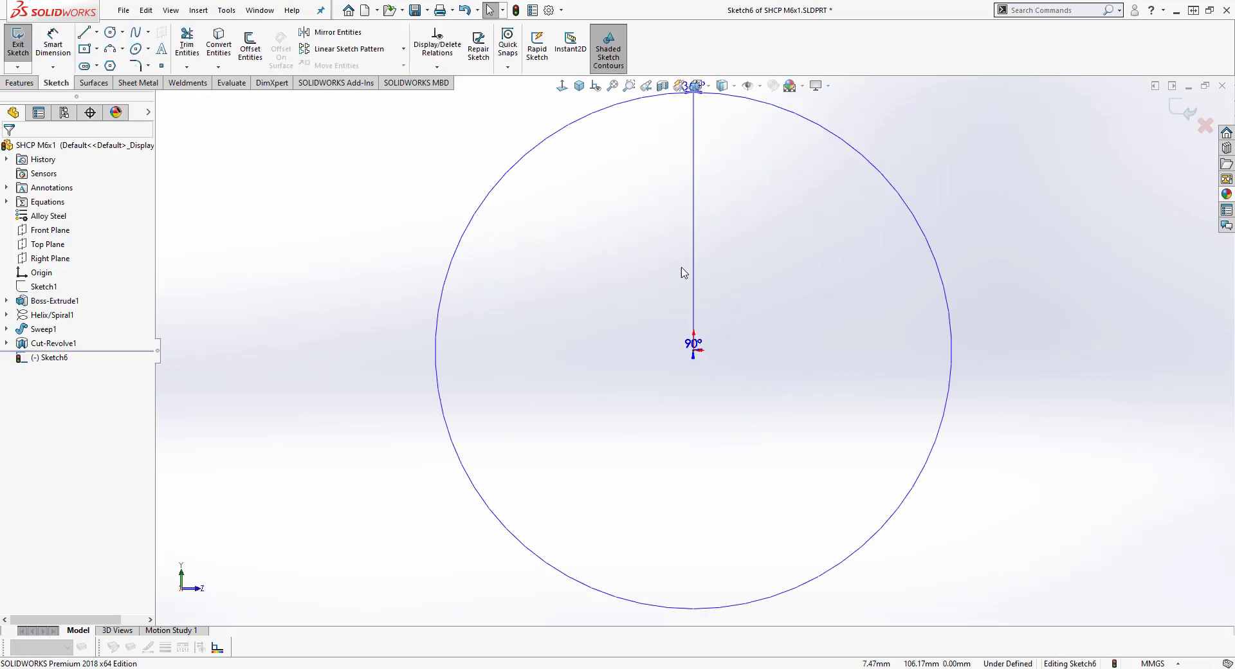
Step: Sketch a circle centred on the origin with a radius of about 4.6 mm, surrounding the thread
scroll(697, 341, down, 10)
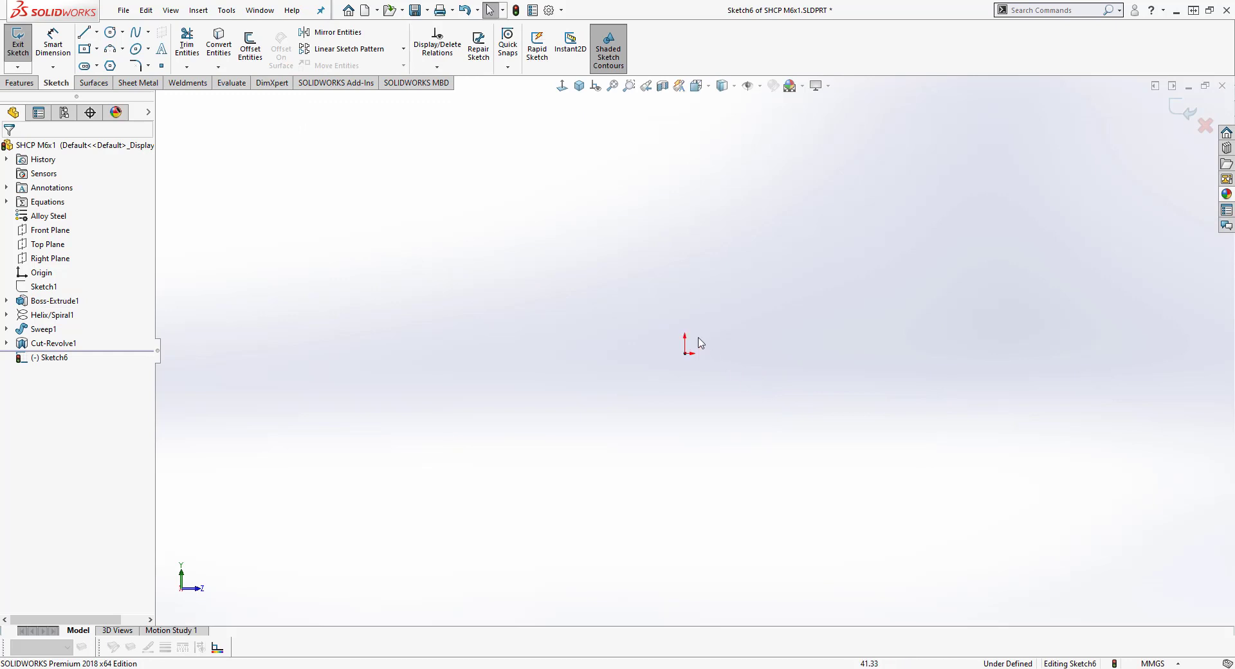
scroll(752, 309, down, 10)
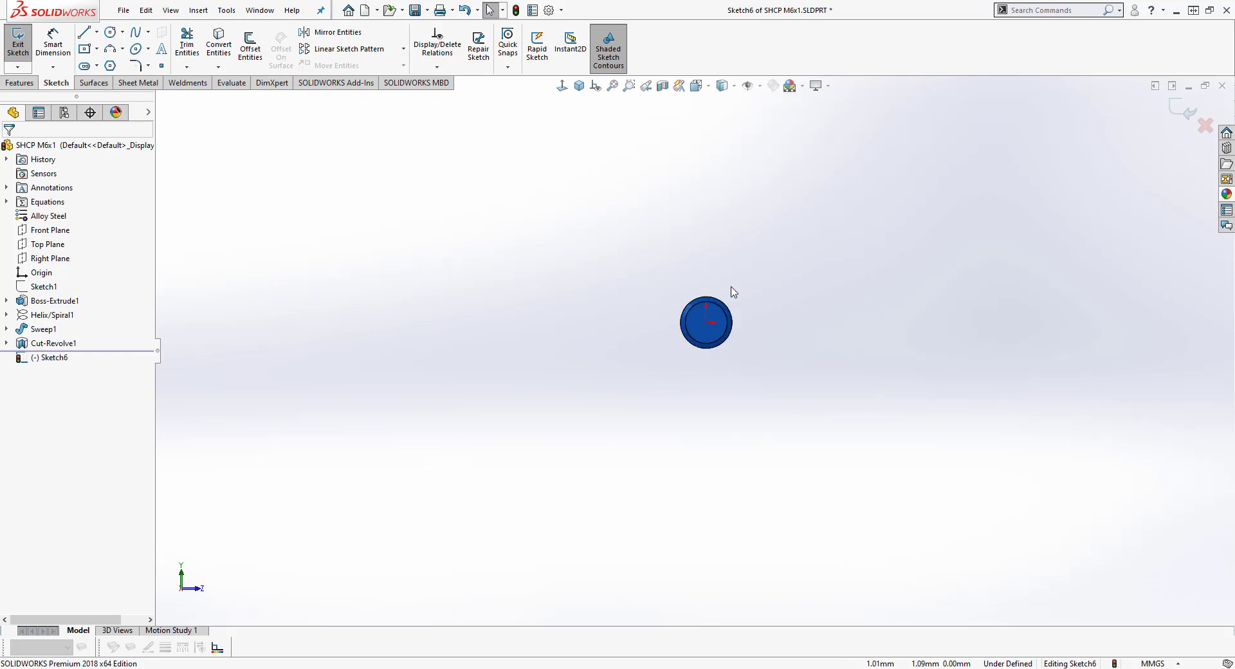
scroll(667, 333, up, 4)
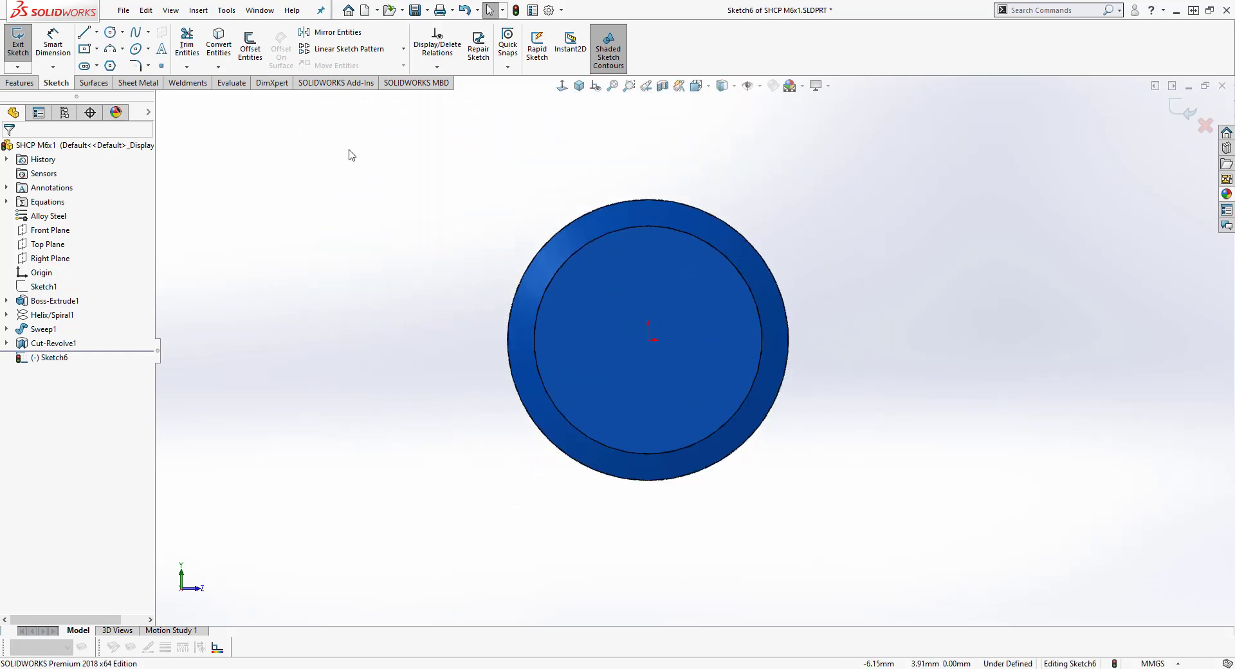
click(111, 34)
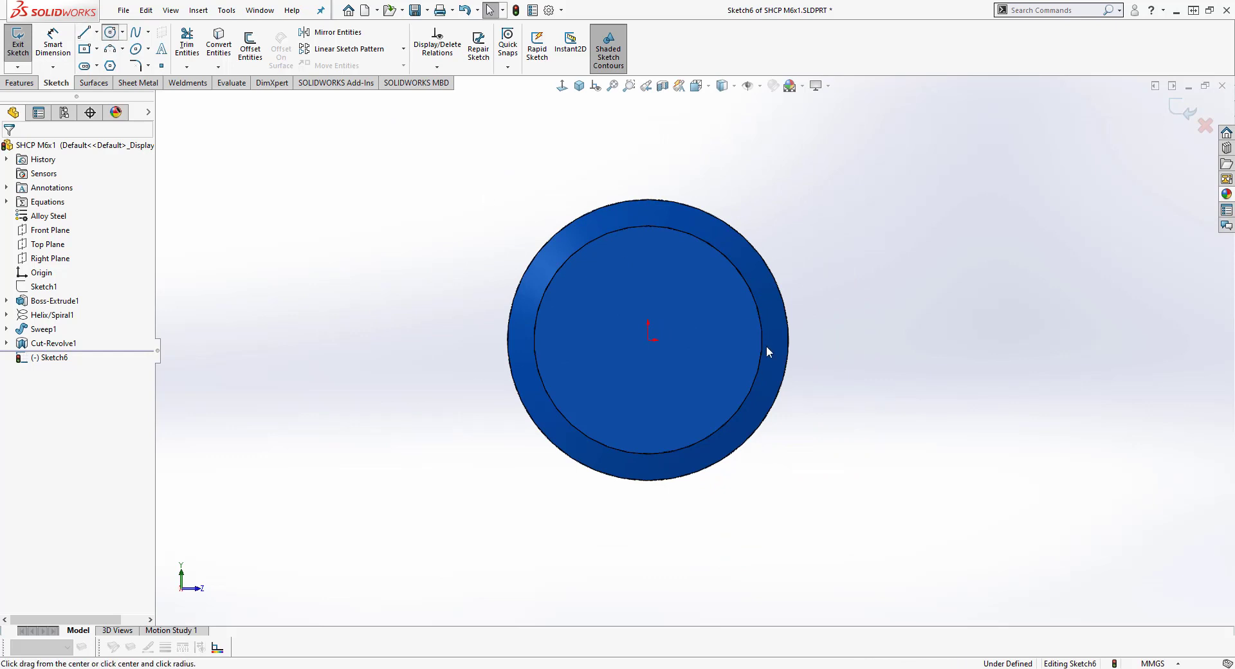
click(649, 340)
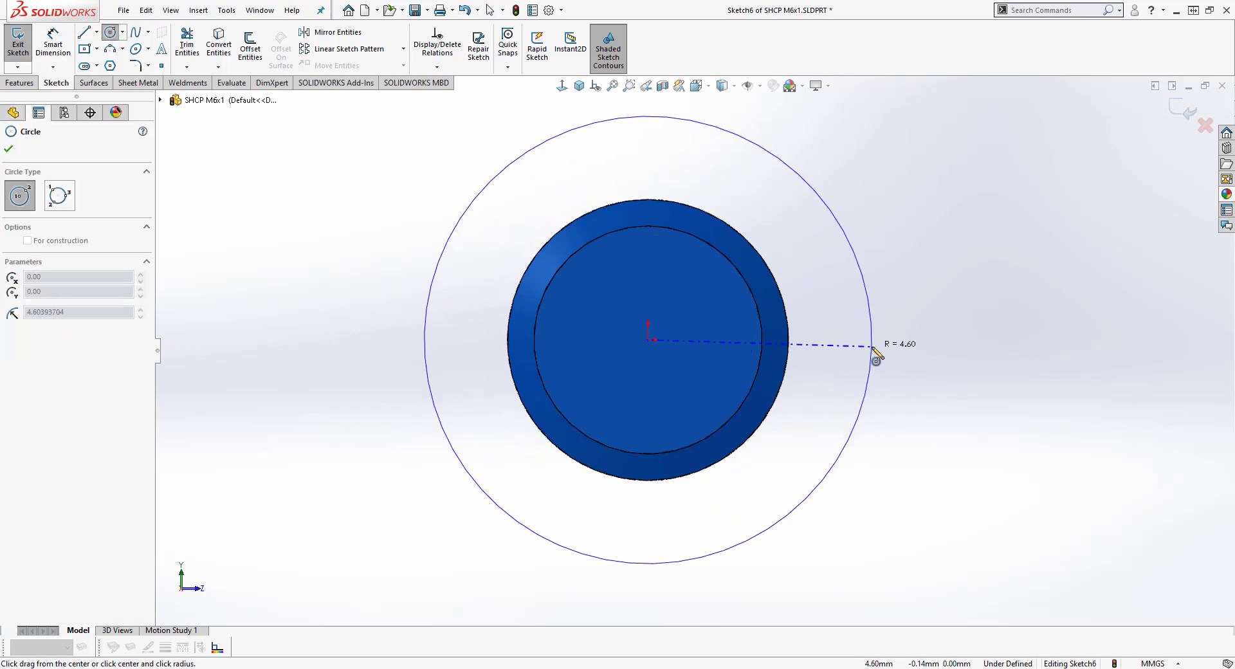
click(872, 347)
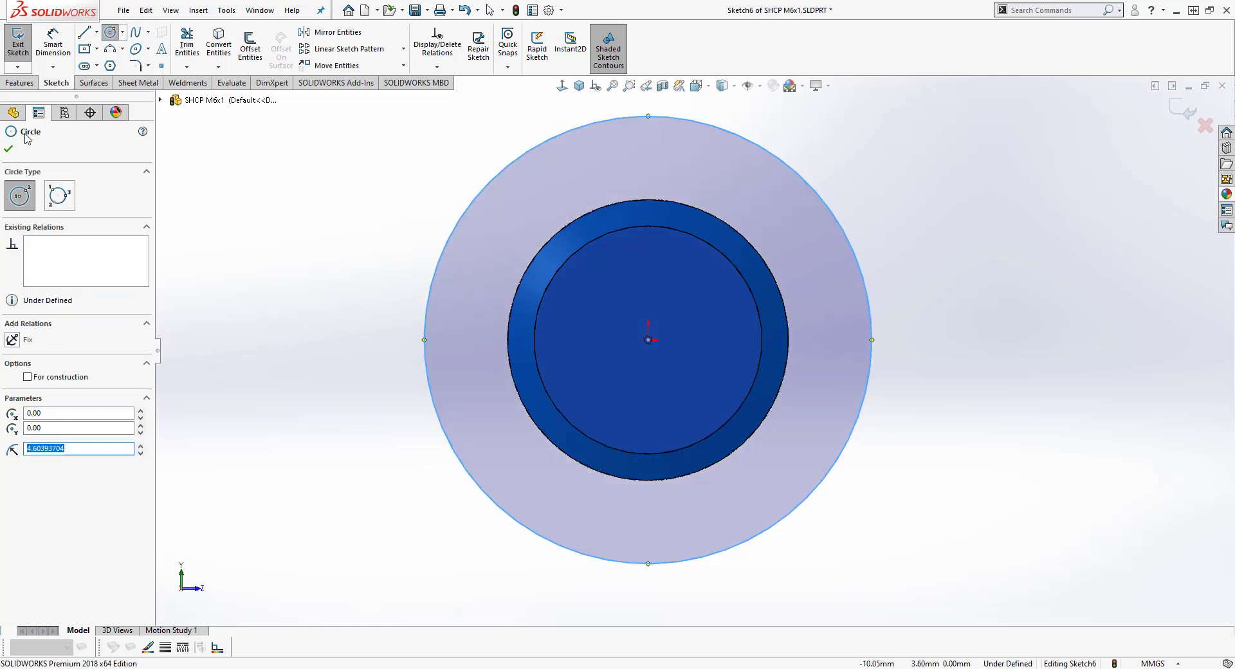
click(9, 151)
Step: Dimension the radial distance between the core's circular edge and the sketched circle as 2 mm
click(54, 45)
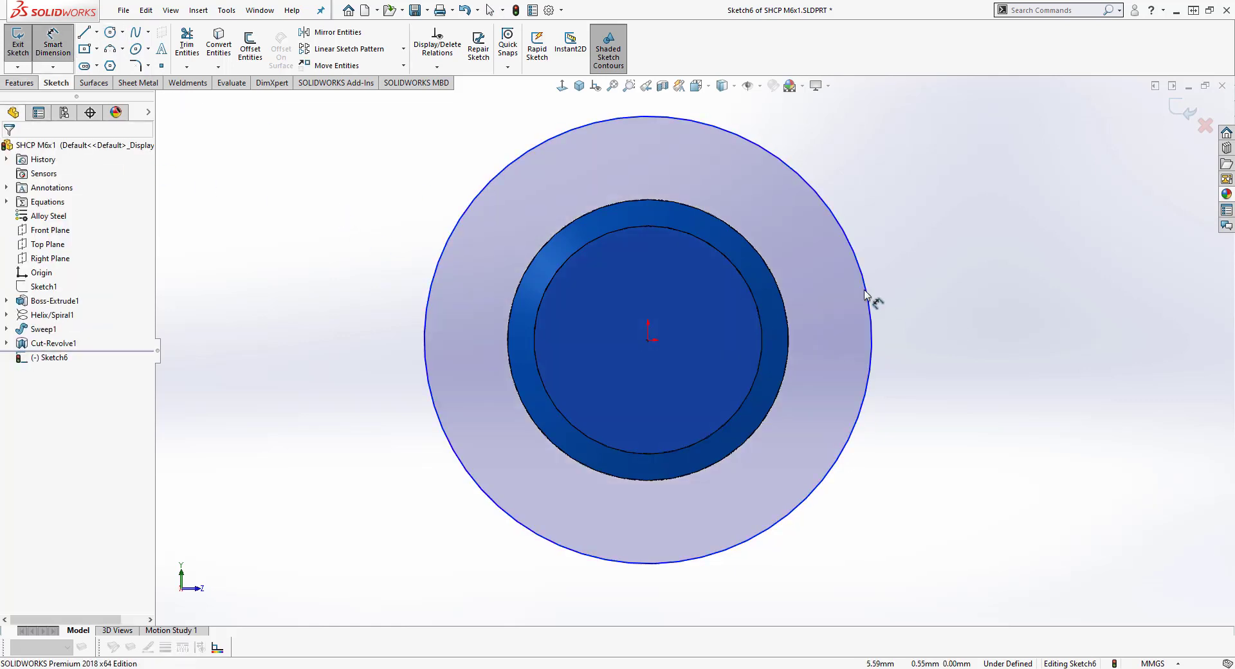
click(748, 283)
click(817, 275)
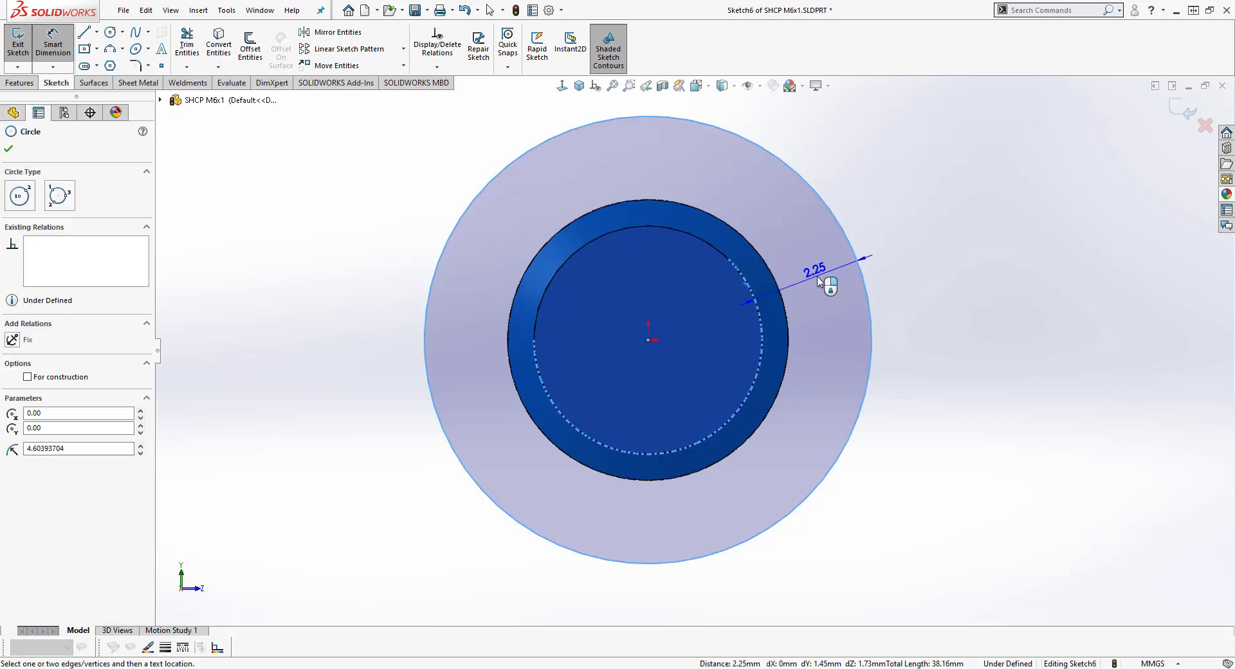
text(2)
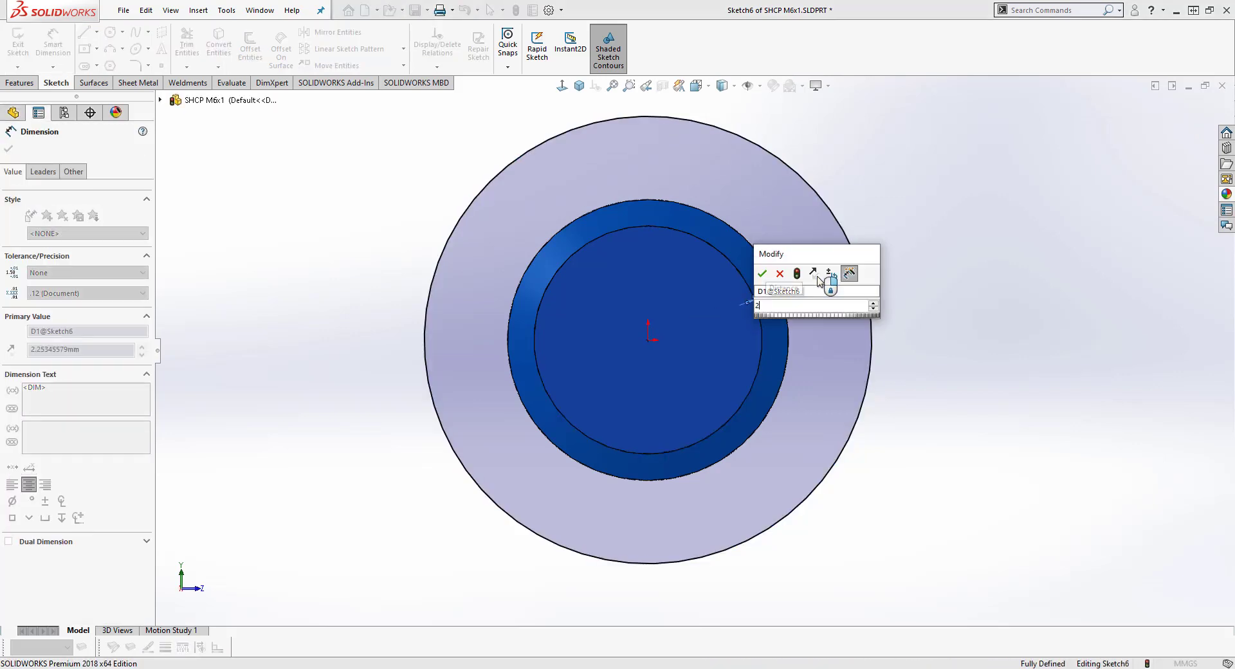
key(Return)
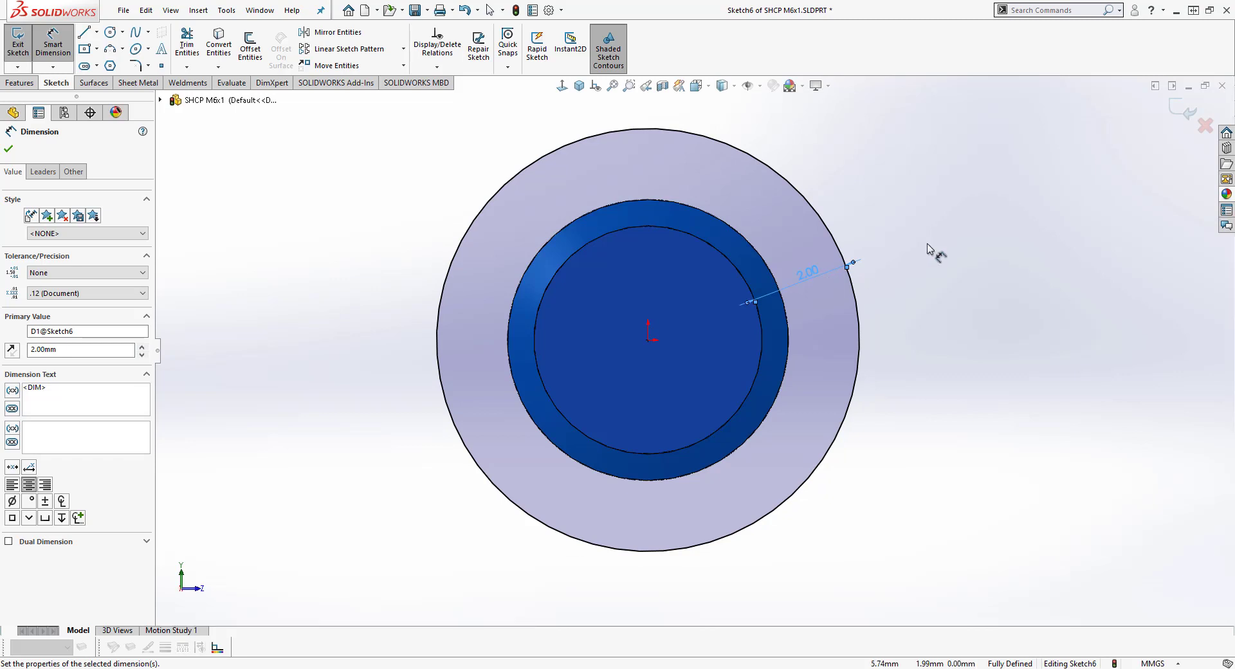
click(10, 150)
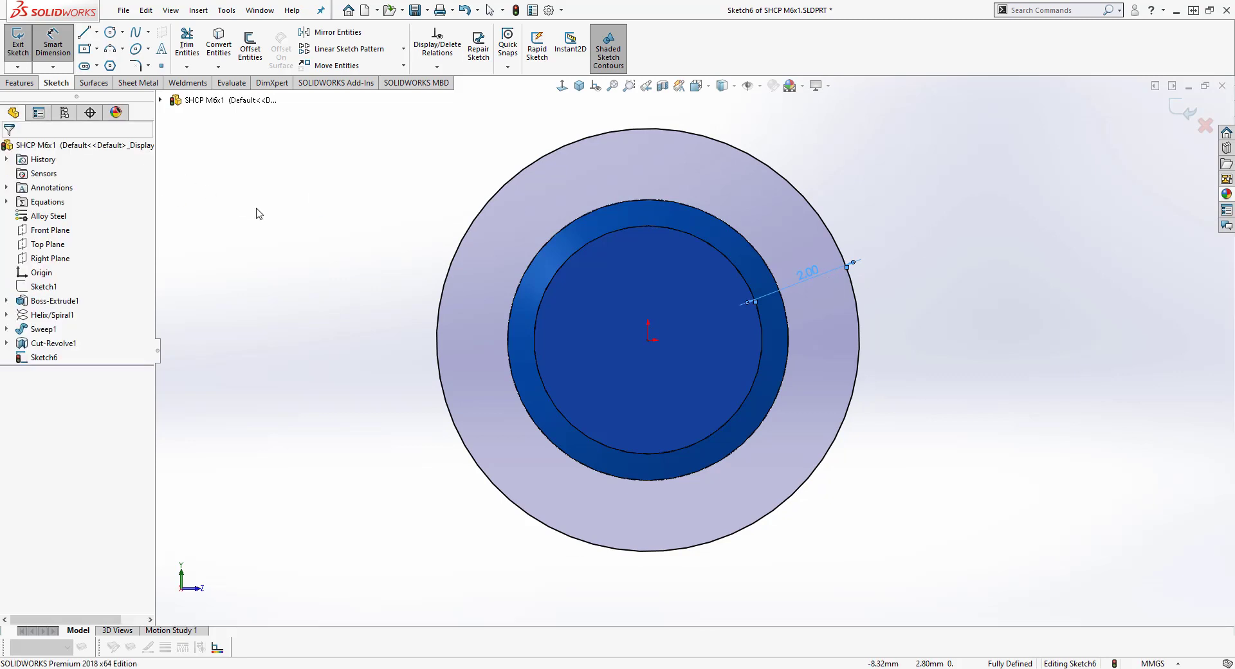
Step: Cut-extrude the circle Through All in the reversed direction to trim the thread beyond the core's end face
click(20, 83)
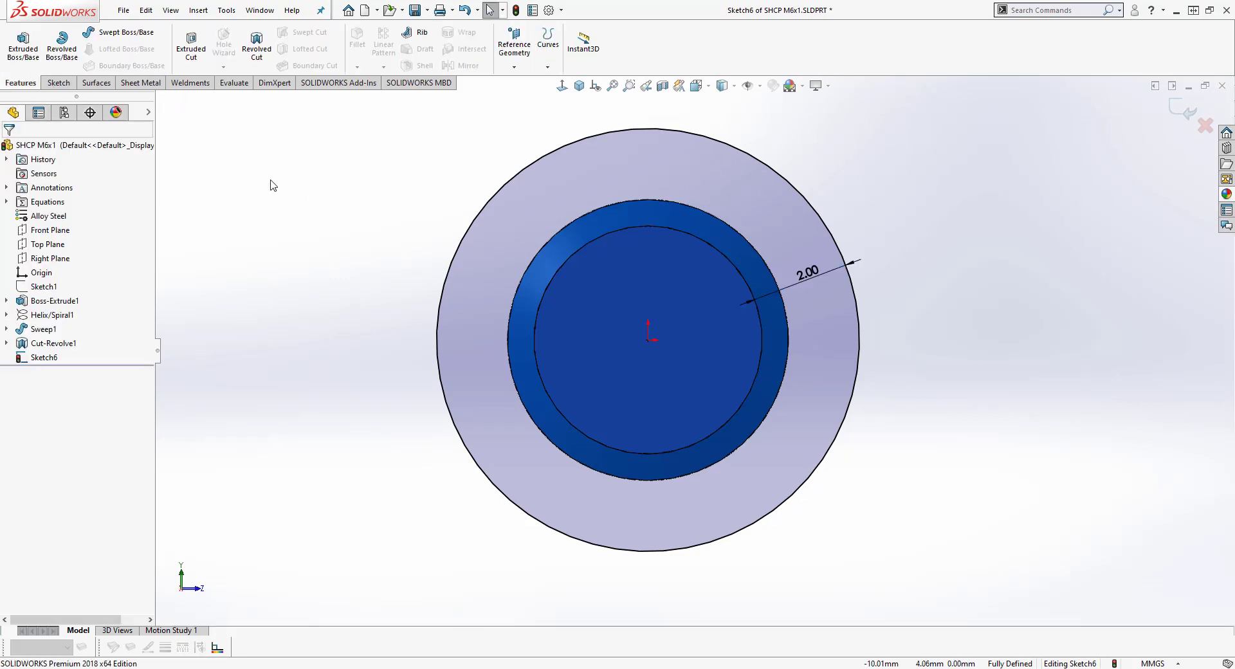
click(197, 56)
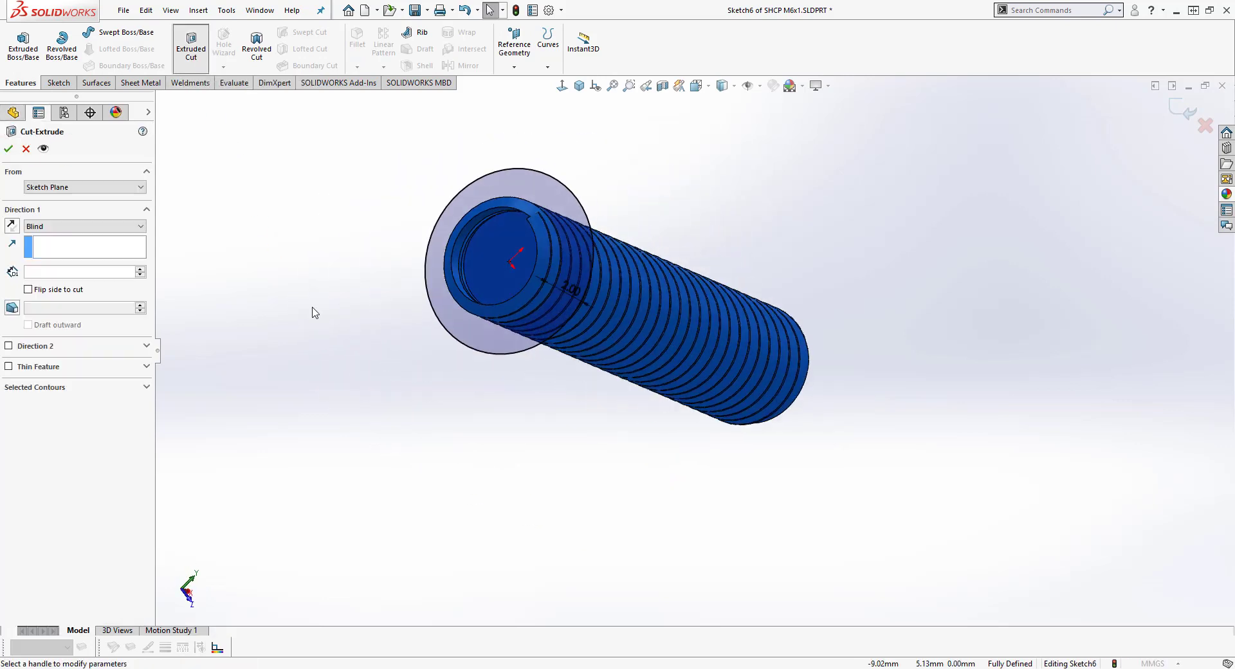
click(12, 226)
click(74, 228)
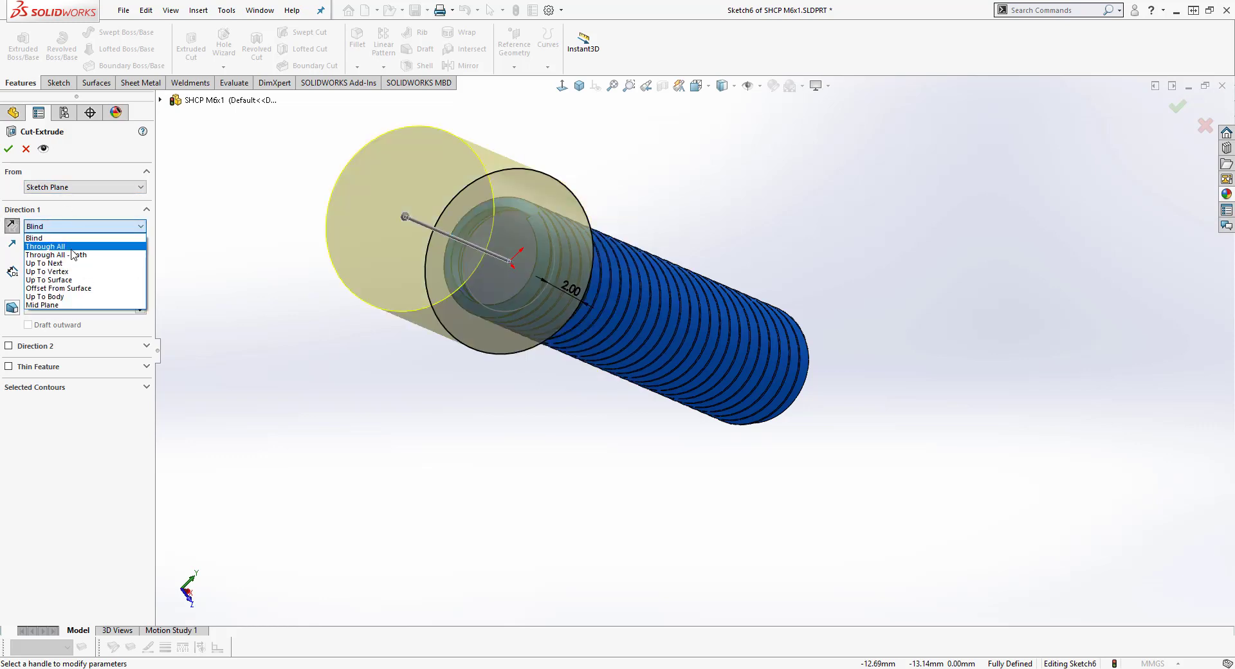
click(64, 247)
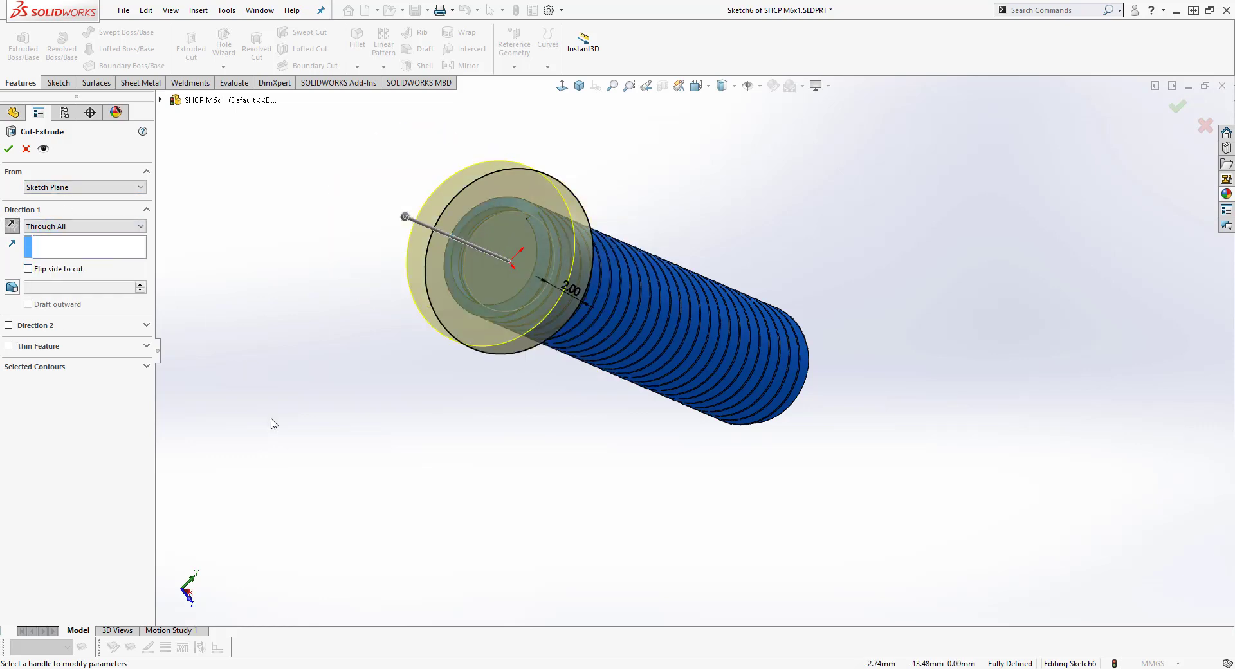
click(8, 150)
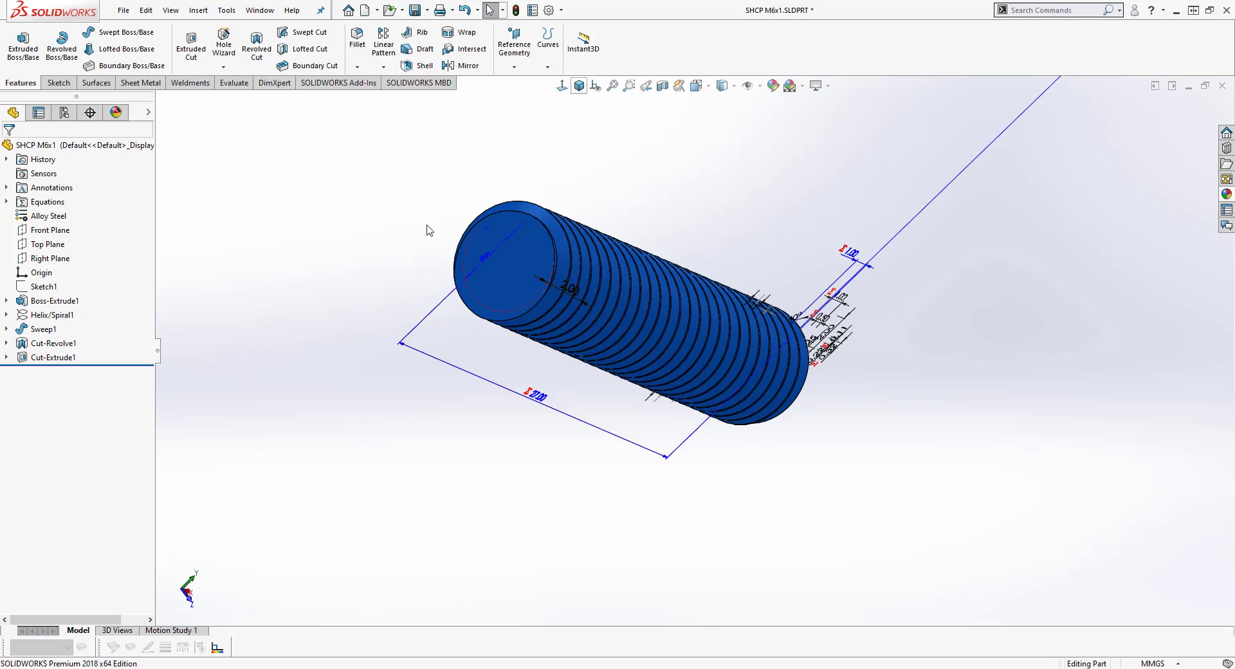
Step: Start a sketch on the shank's flat circular face at the newly trimmed end
right_click(739, 526)
click(767, 559)
drag(747, 525, 791, 452)
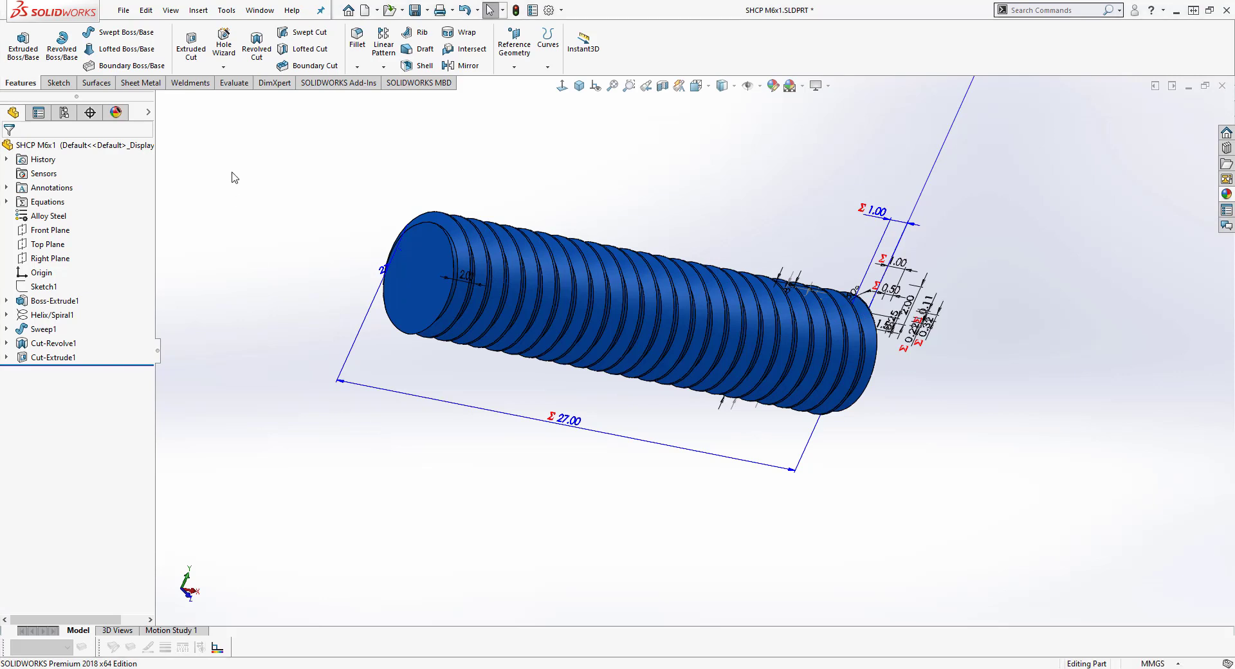
click(411, 299)
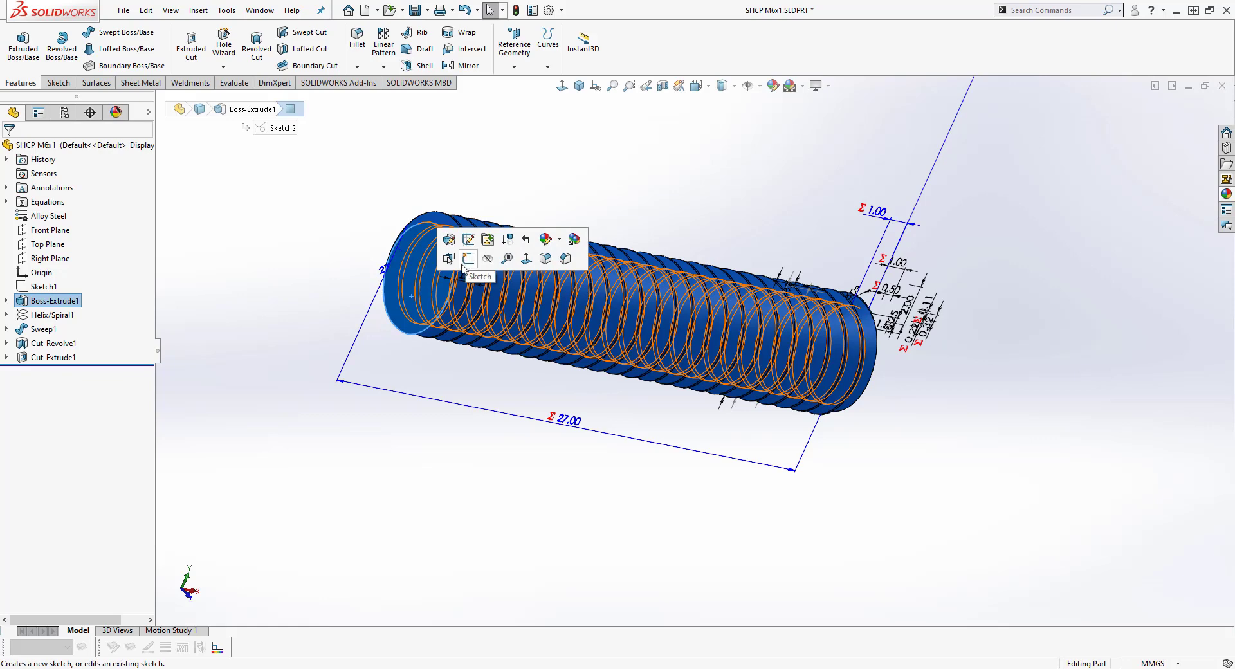
right_click(415, 243)
click(444, 225)
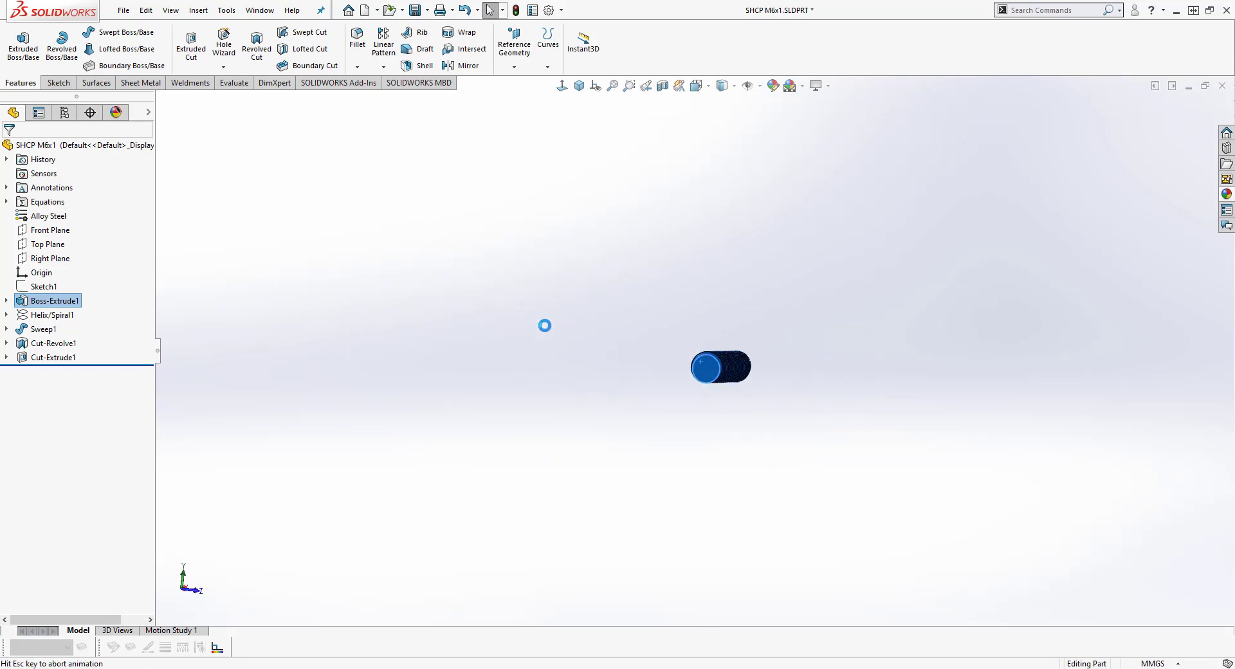
scroll(719, 352, down, 10)
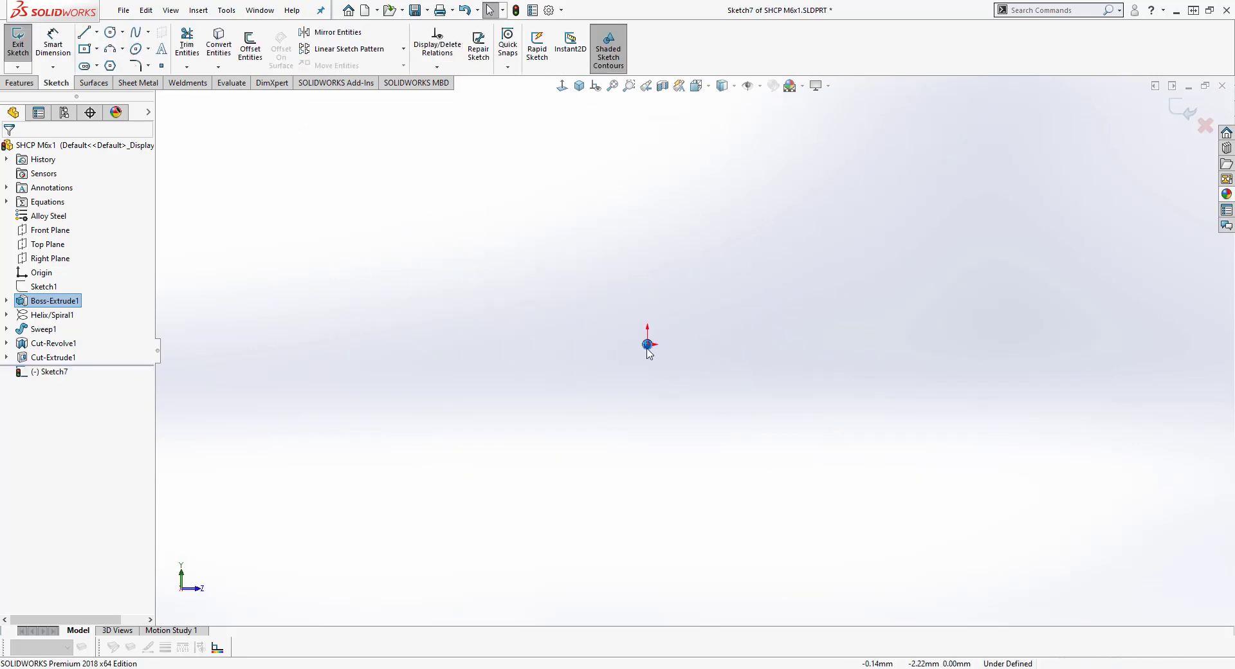
scroll(671, 377, down, 5)
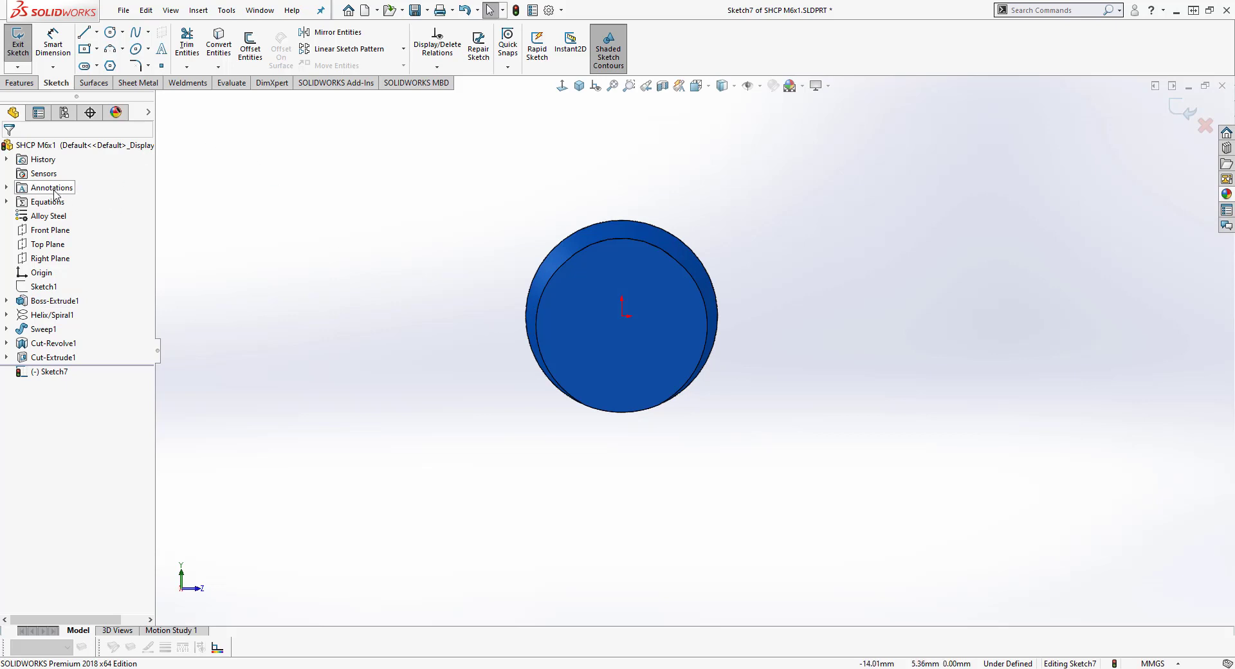
Step: Turn off the display of the part's feature dimensions and annotations
right_click(54, 191)
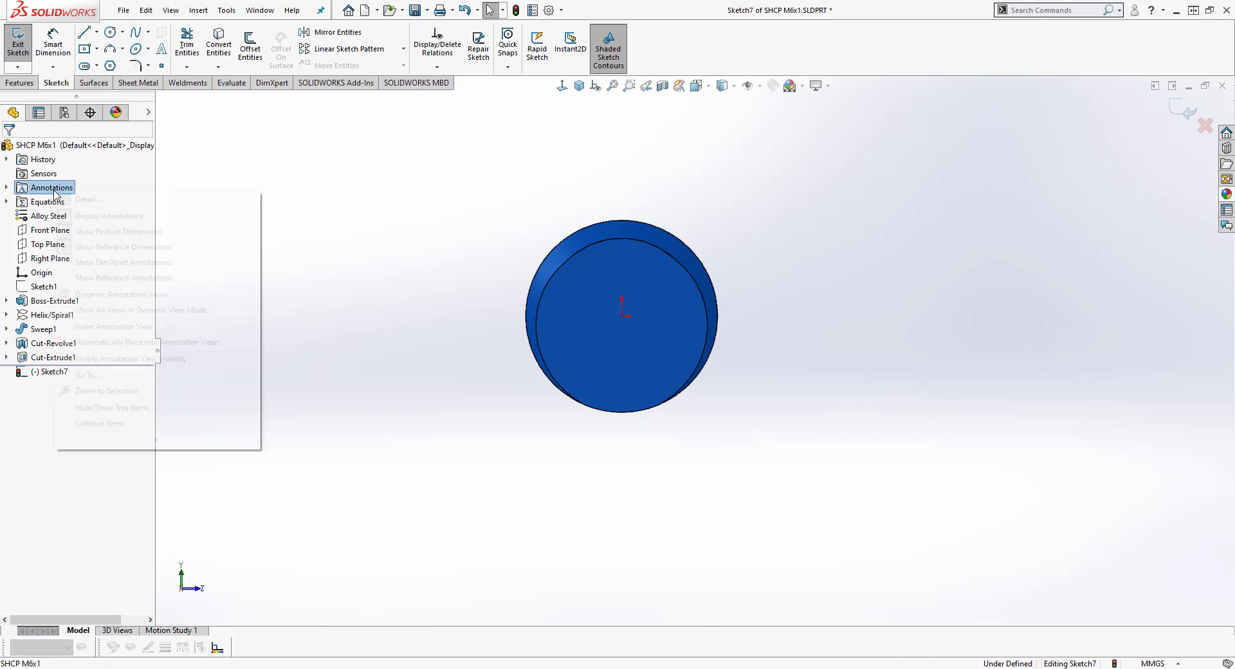
click(86, 231)
right_click(44, 191)
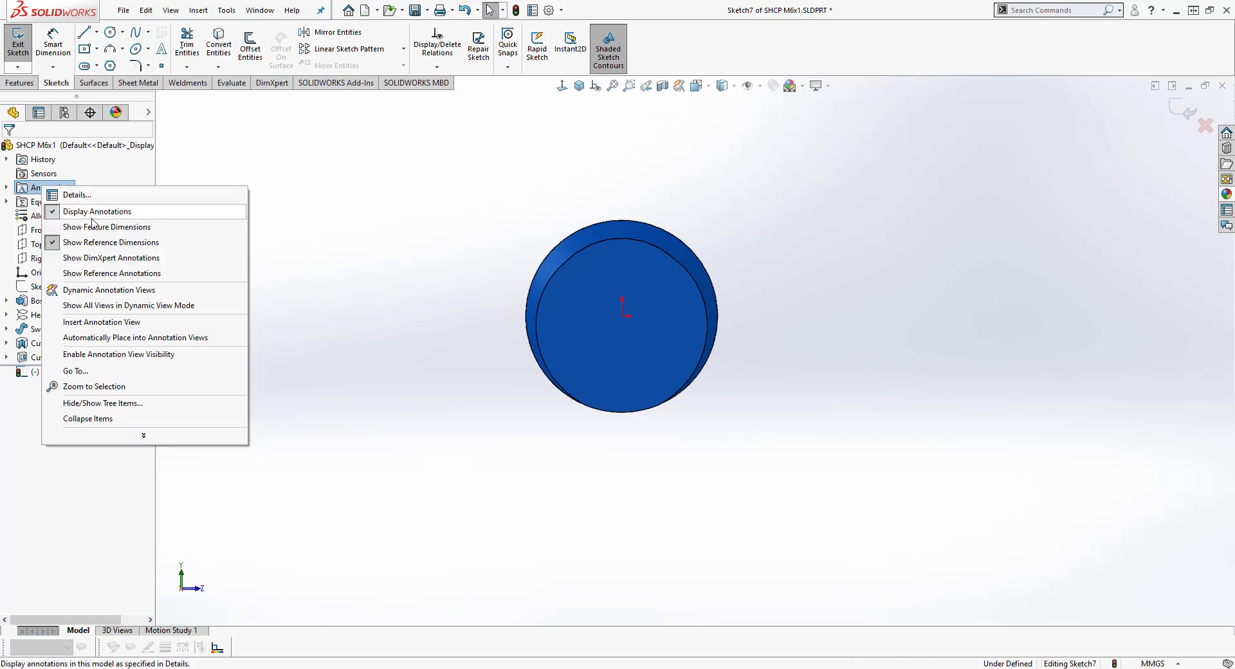
click(90, 213)
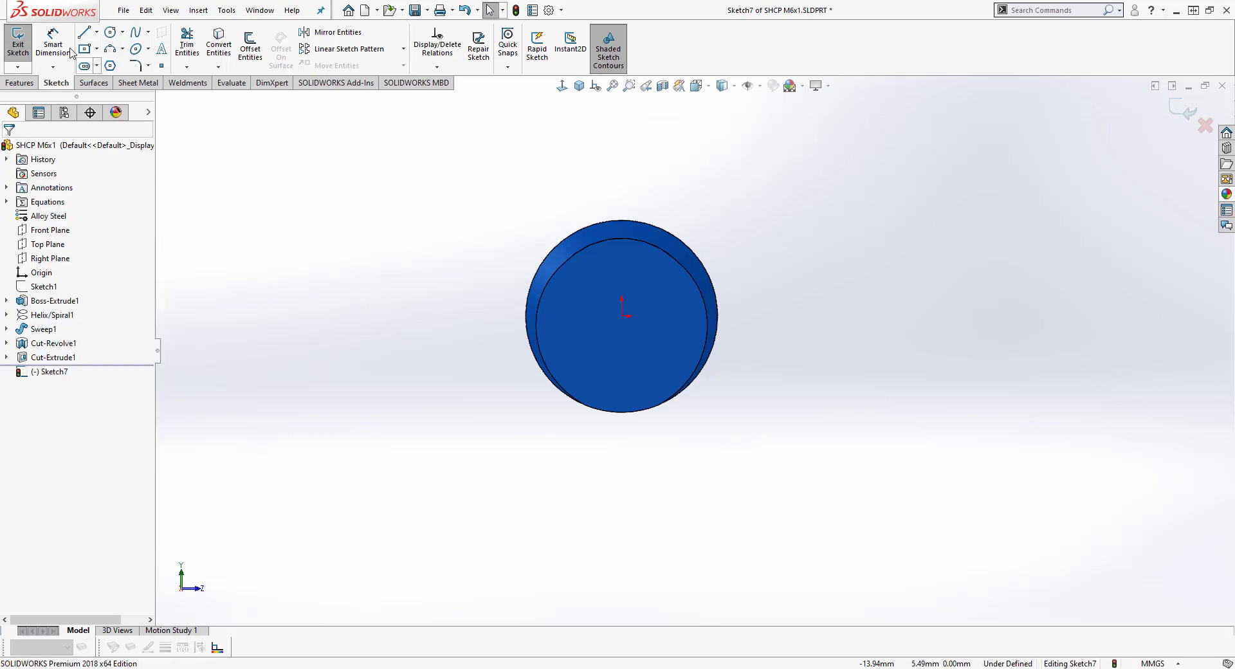
Step: Sketch a circle centred on the origin with a radius of about 5.3 mm, surrounding the shank
click(111, 32)
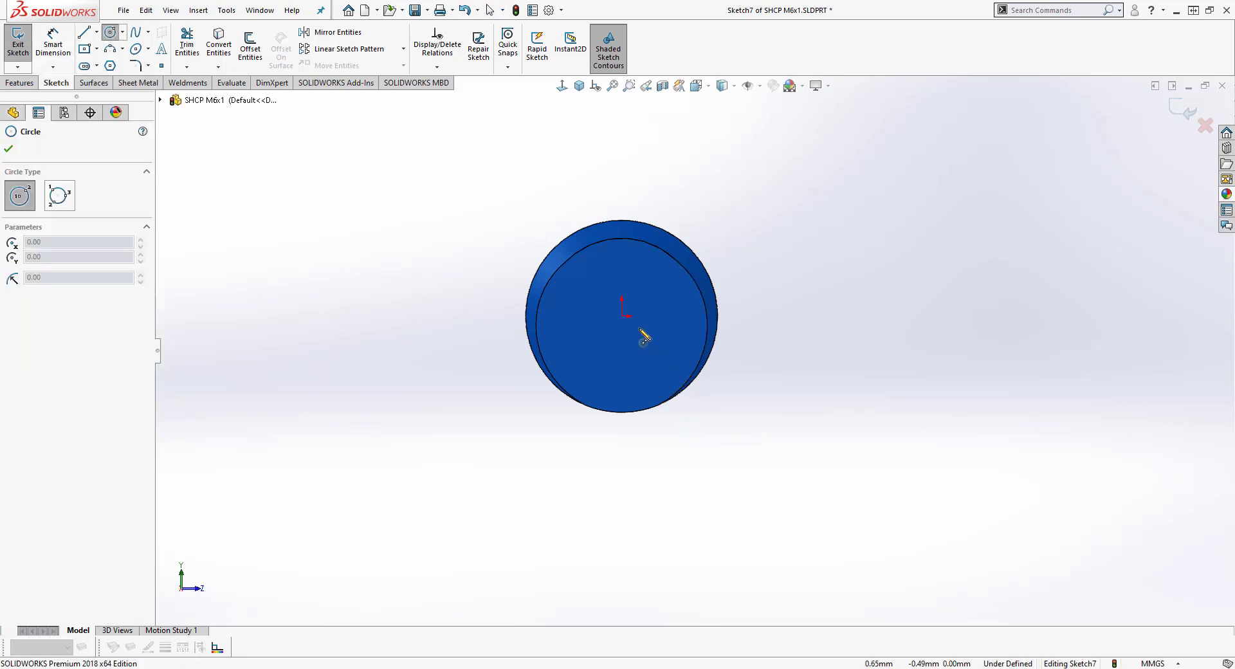
click(622, 316)
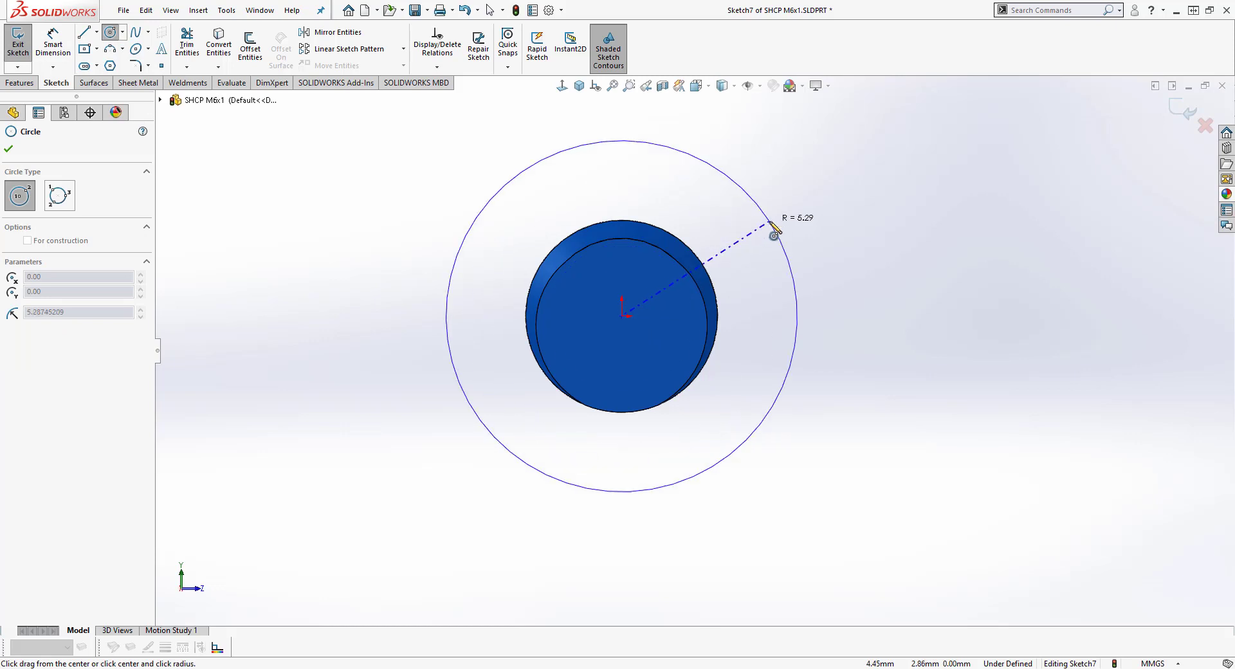
click(771, 222)
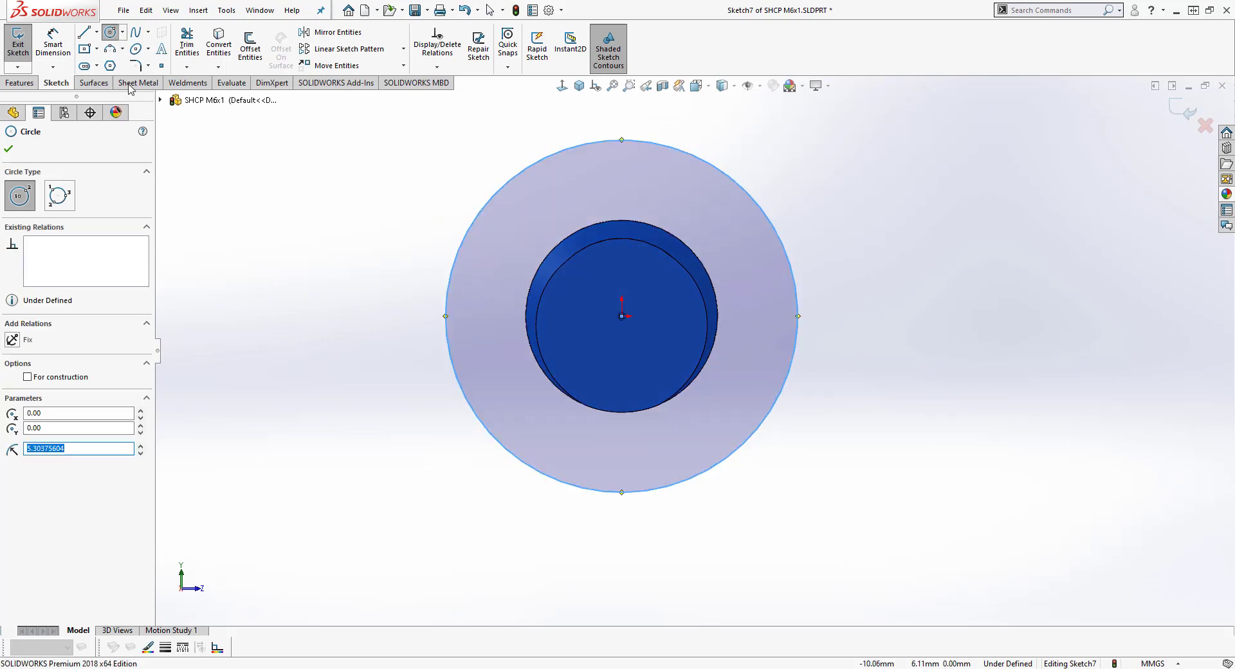
Step: Dimension the circle's diameter and link it to the global variable A
click(58, 42)
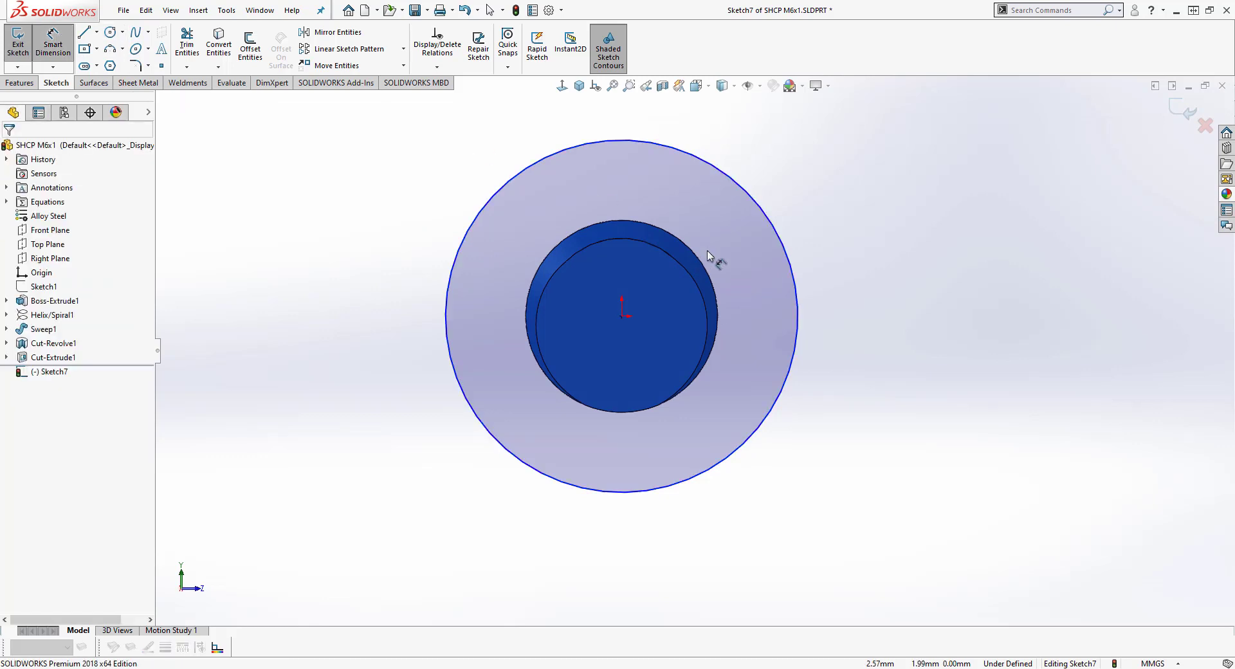
click(692, 159)
scroll(694, 161, down, 2)
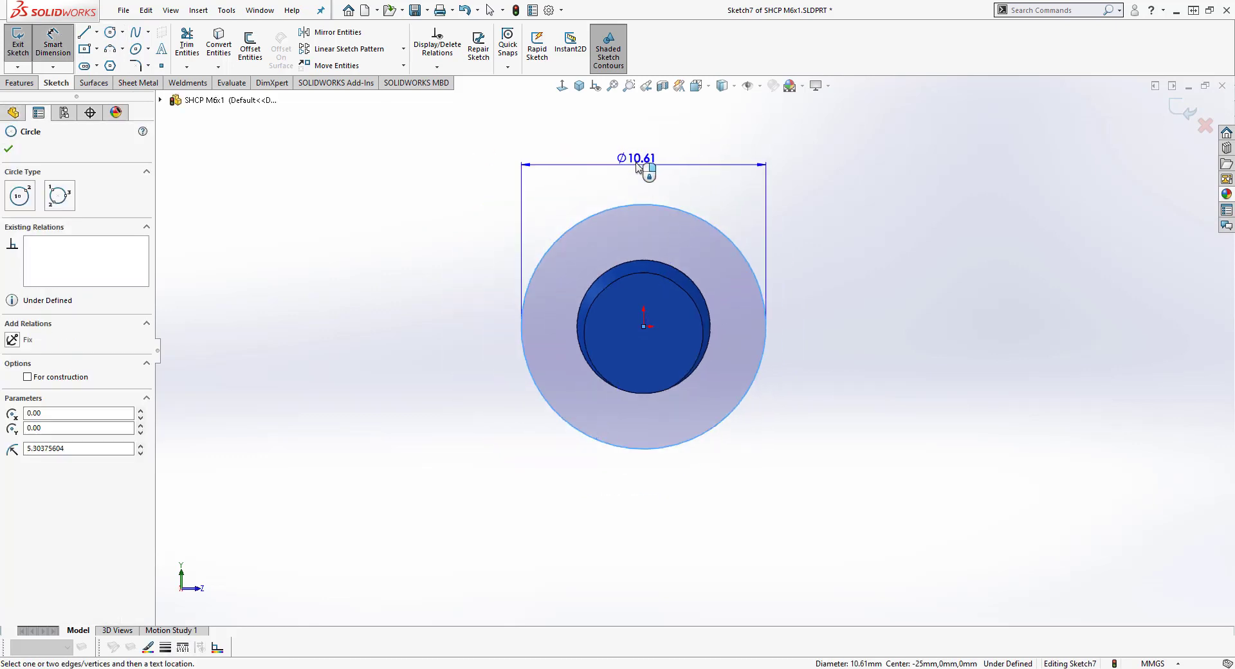
click(643, 158)
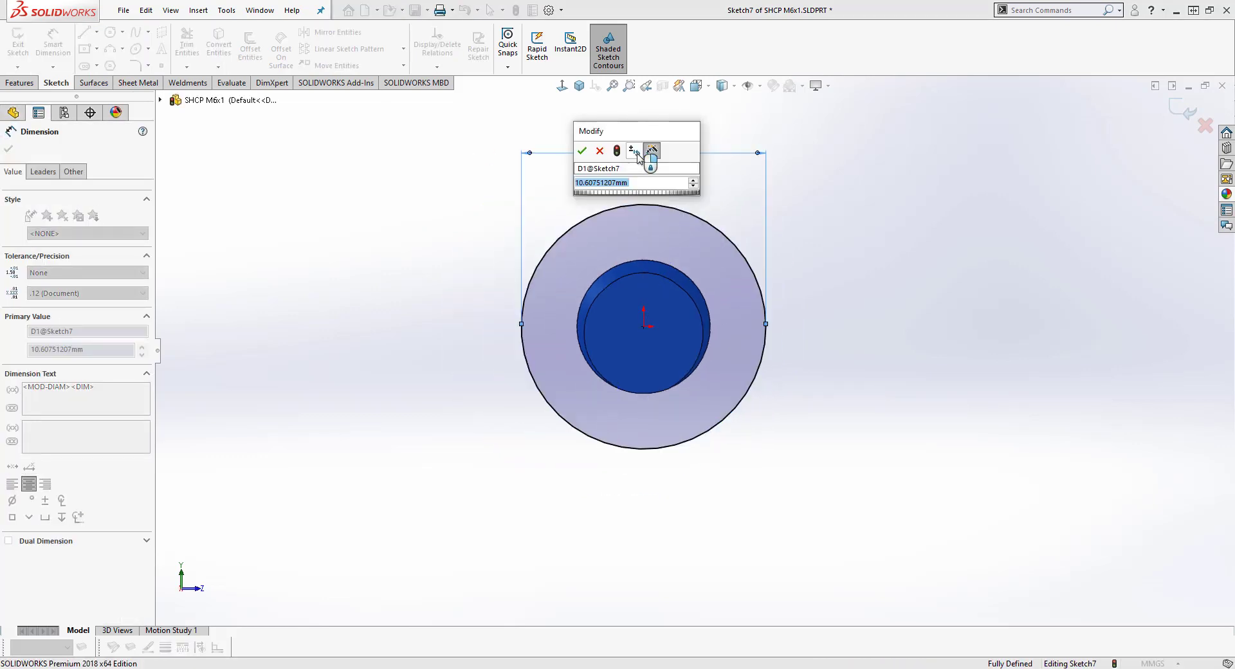
text(=)
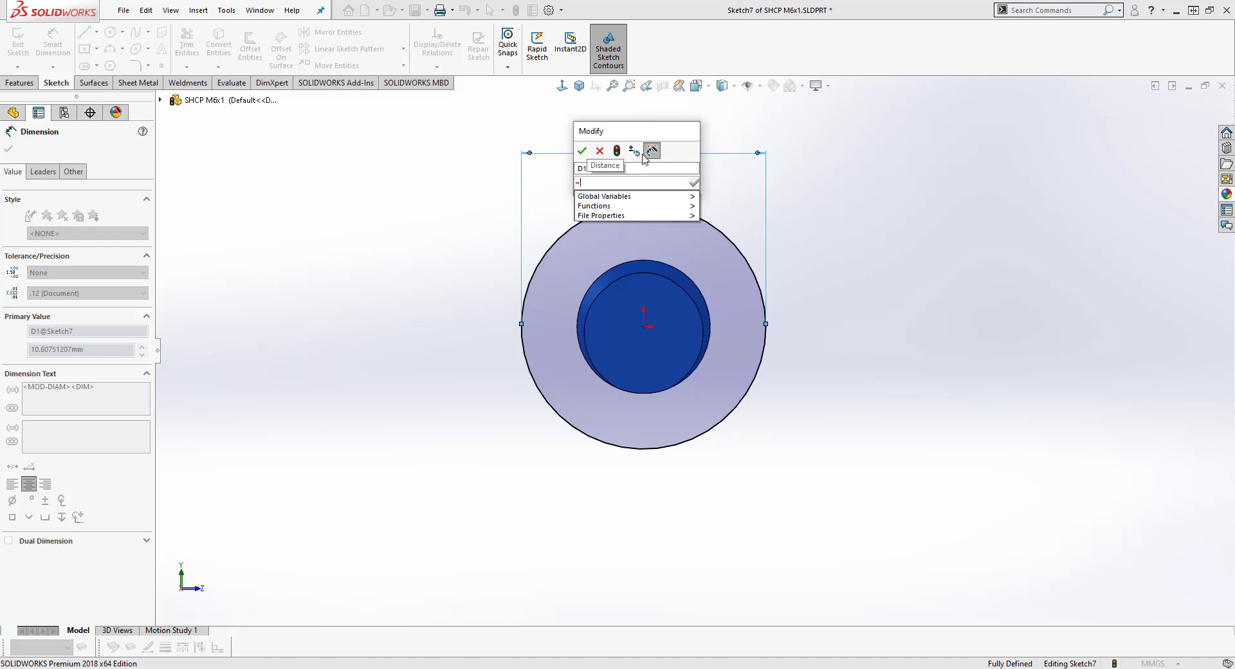
mouse_move(693, 197)
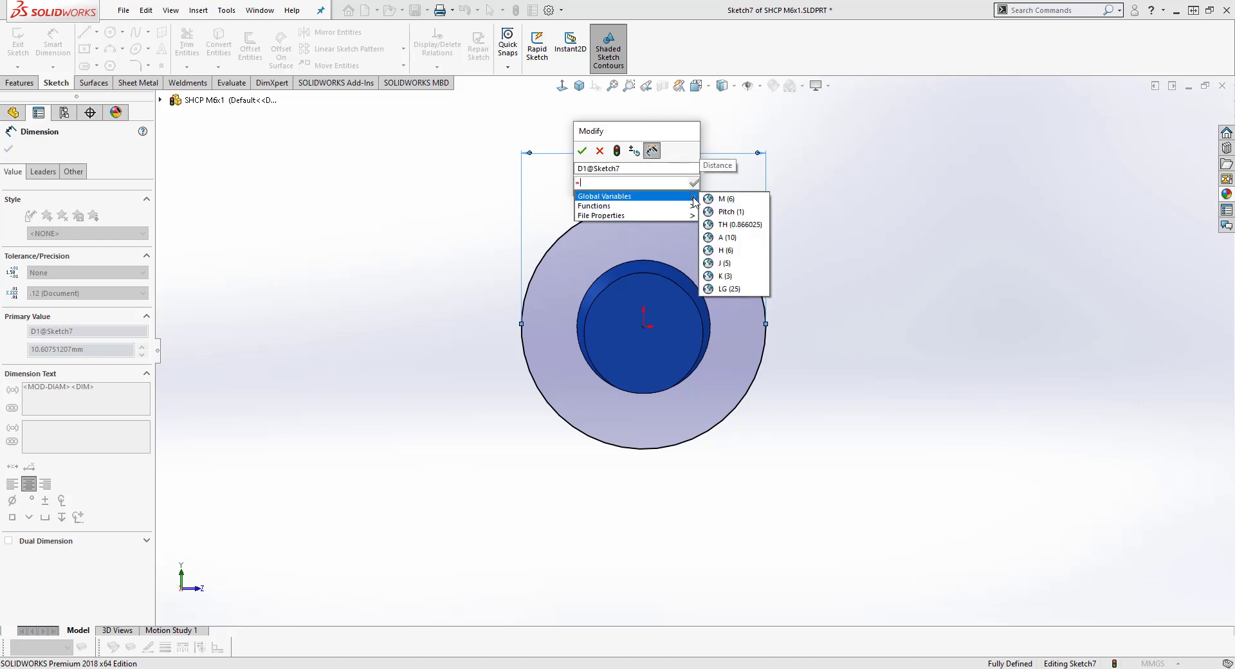
click(727, 237)
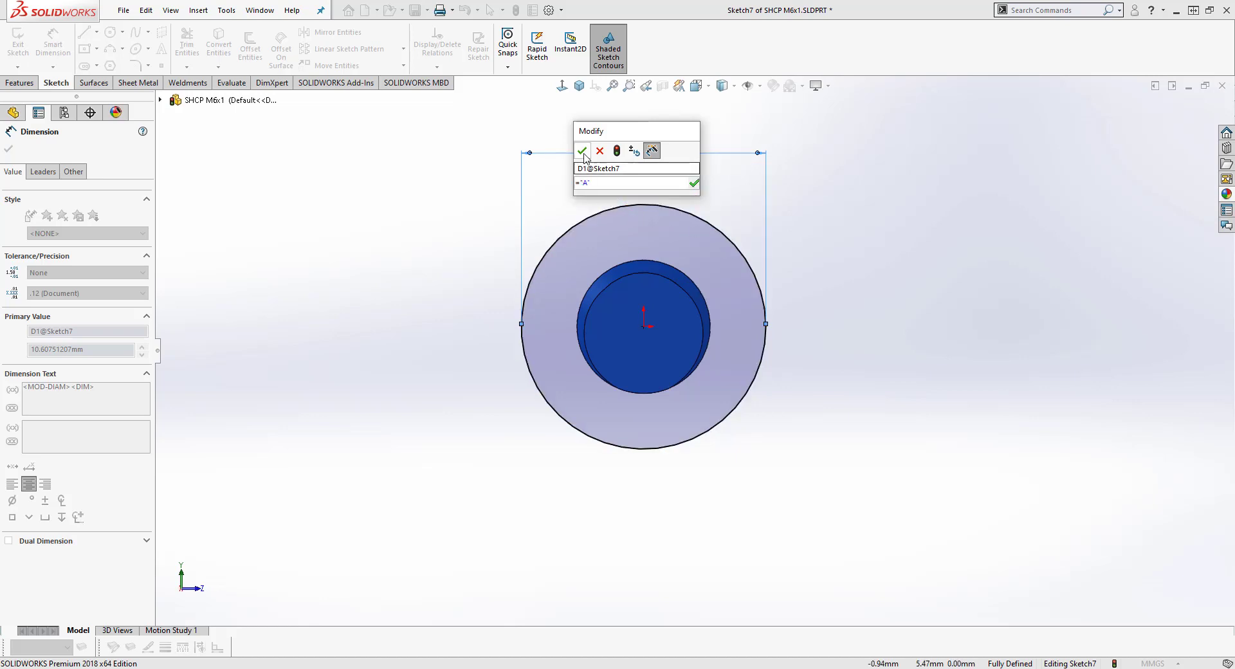
key(Return)
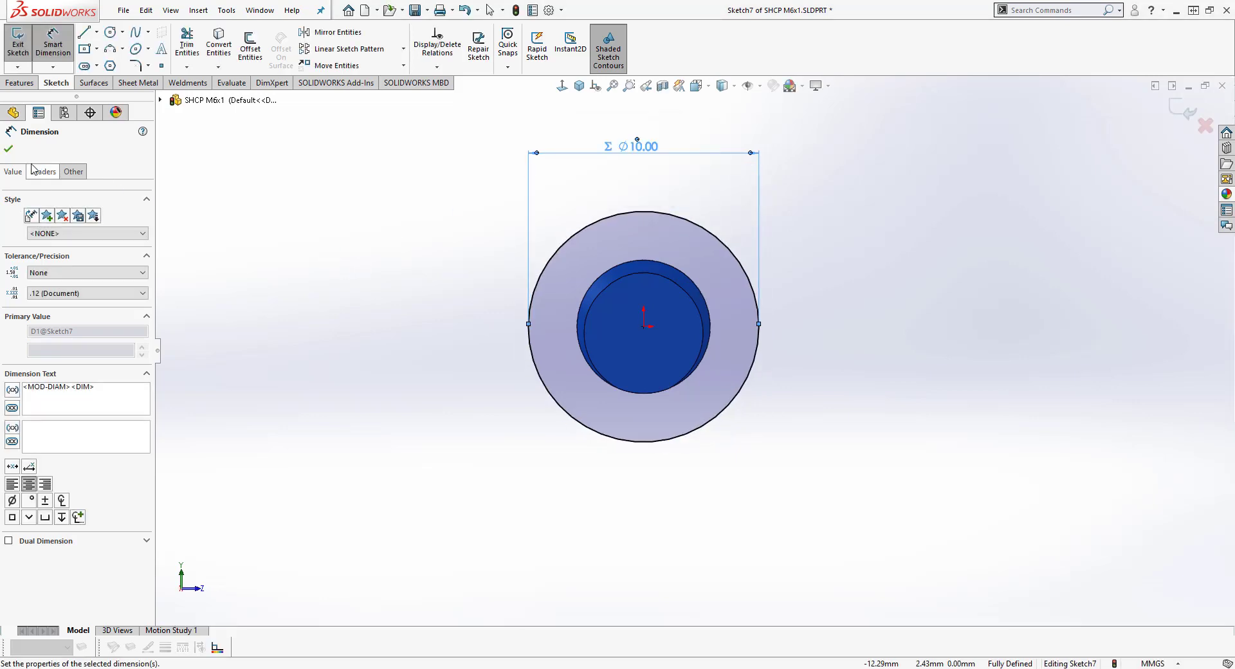
click(9, 151)
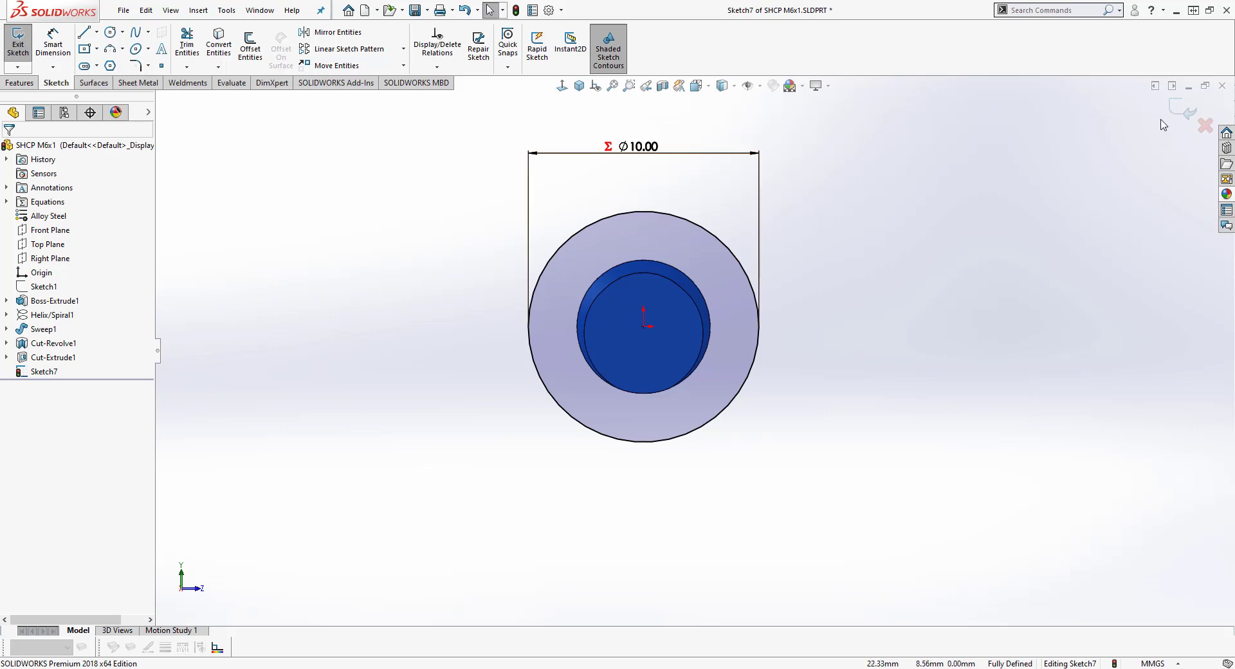
Step: Finish the sketch and extrude the circle as the screw head, with a blind depth linked to global variable H and merged result
click(1186, 111)
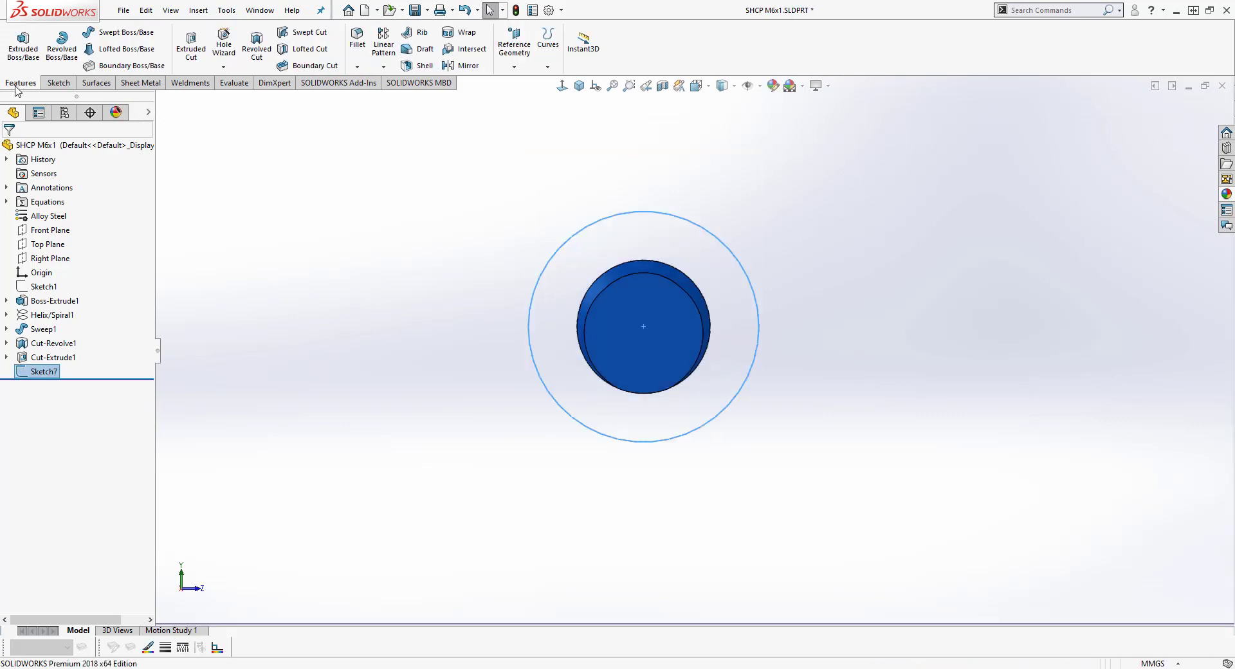
click(23, 45)
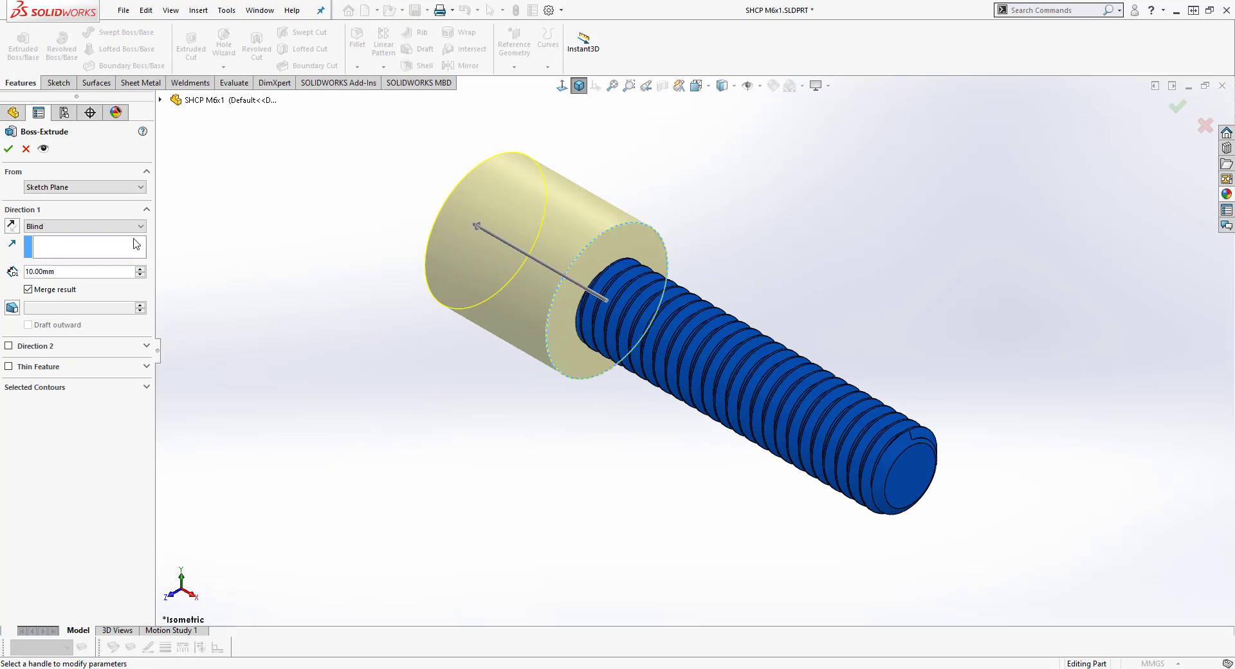
double_click(86, 272)
text(=)
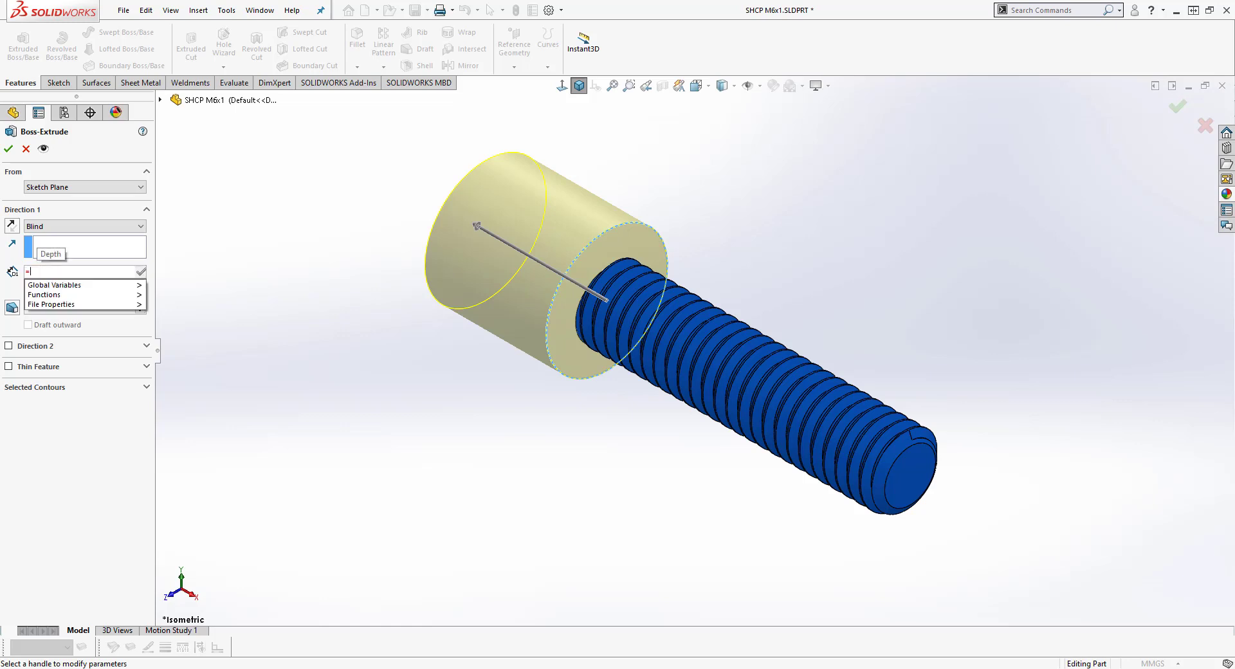
mouse_move(88, 290)
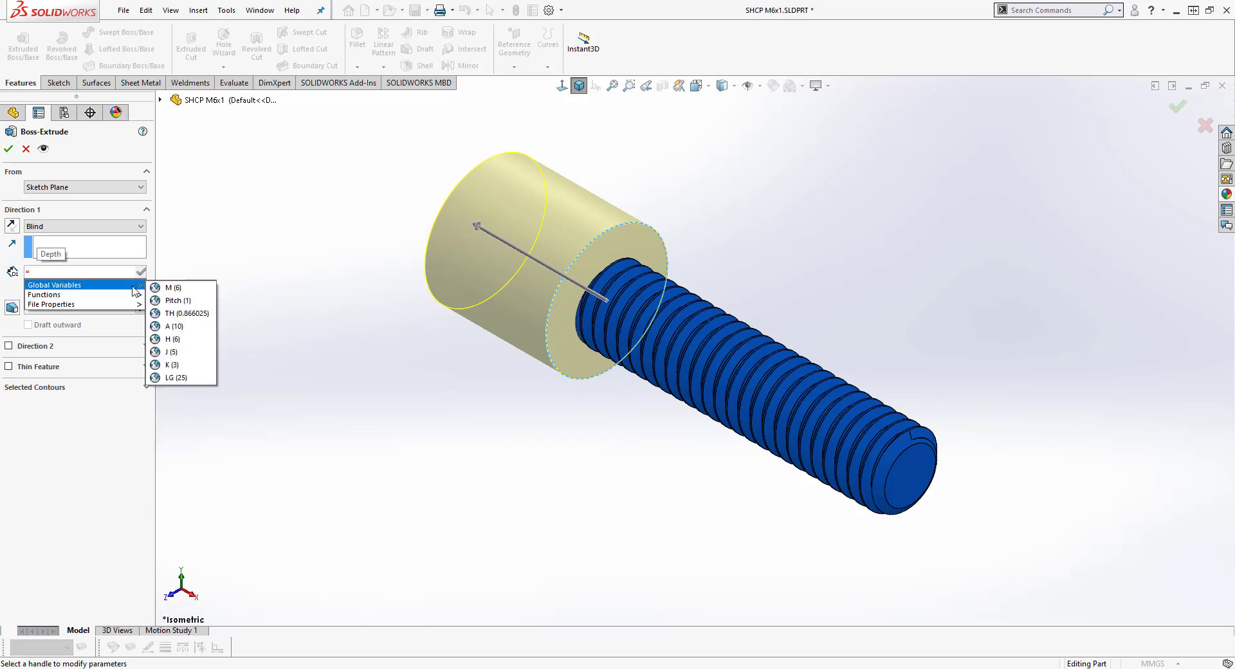
click(181, 342)
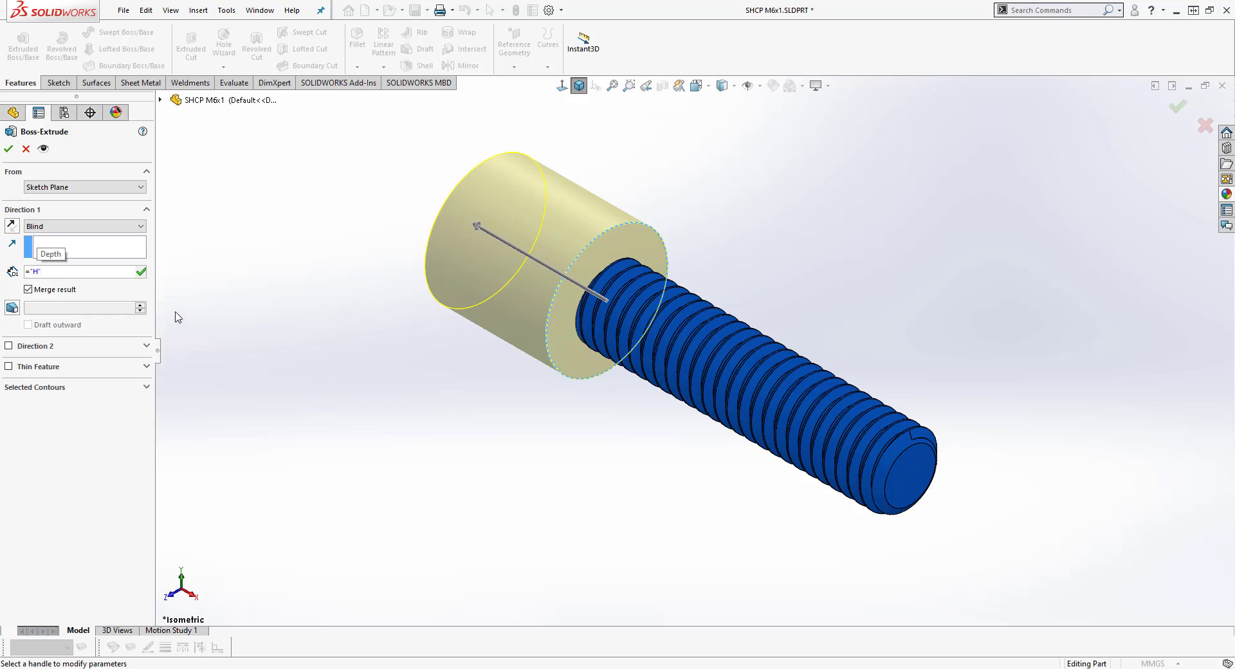
click(9, 149)
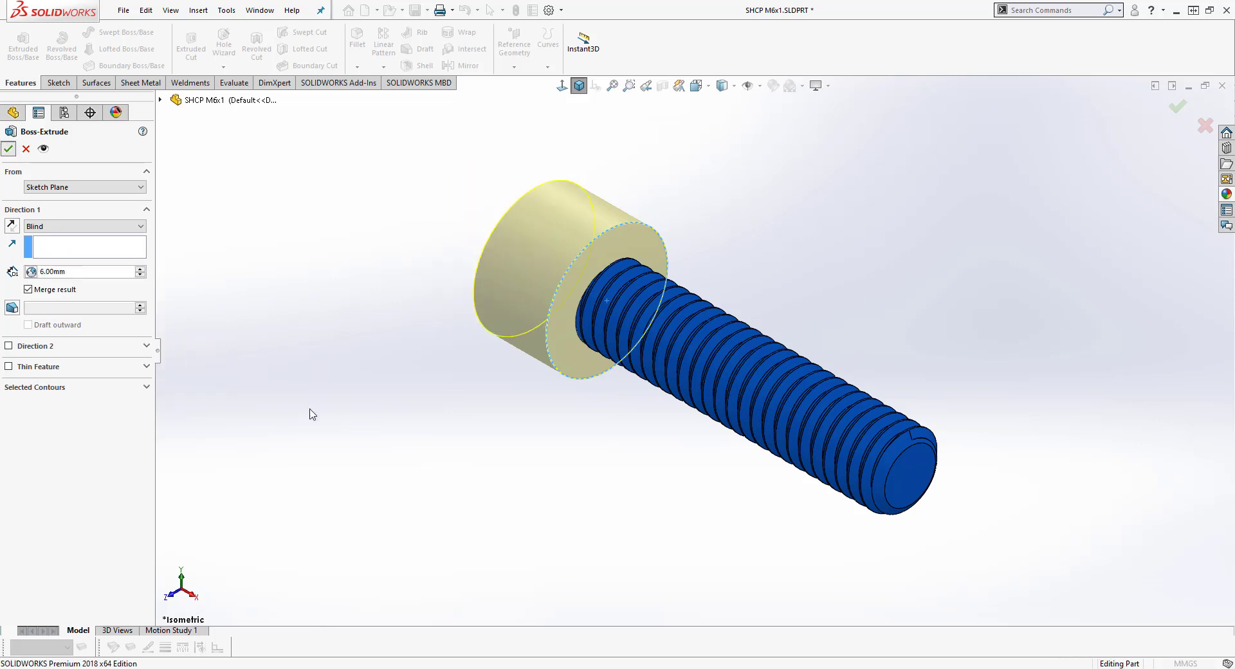
right_click(381, 250)
click(346, 261)
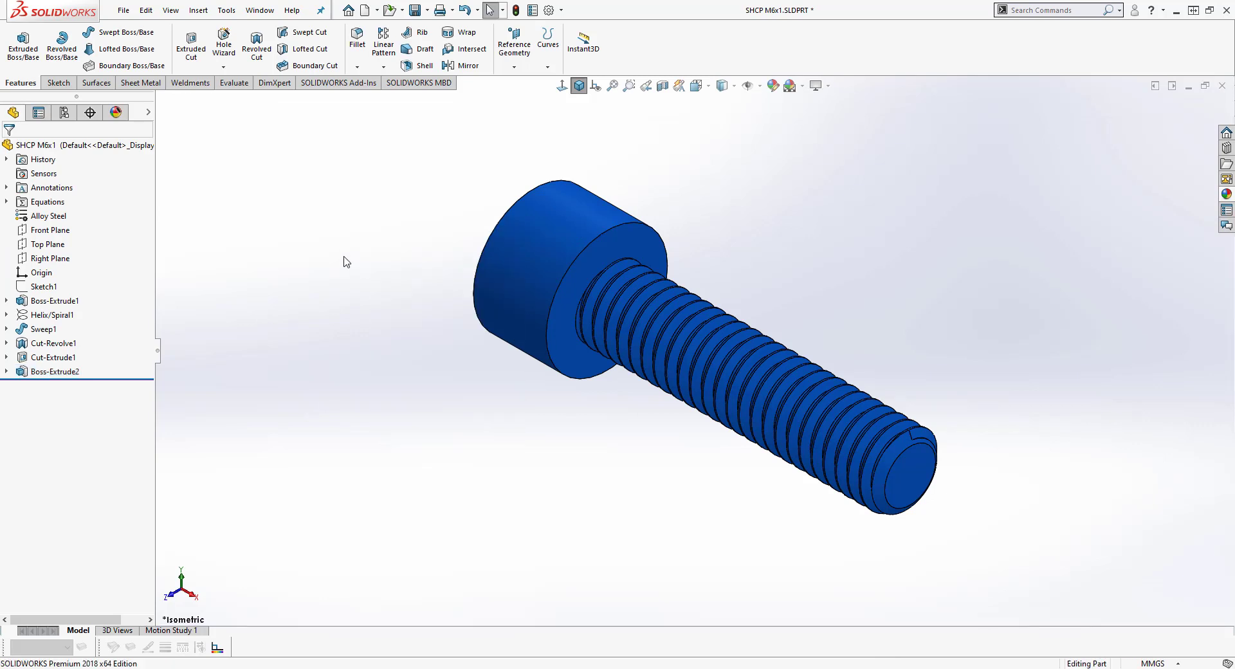
Step: Start a sketch on the outer flat face of the screw head
key(ctrl+space)
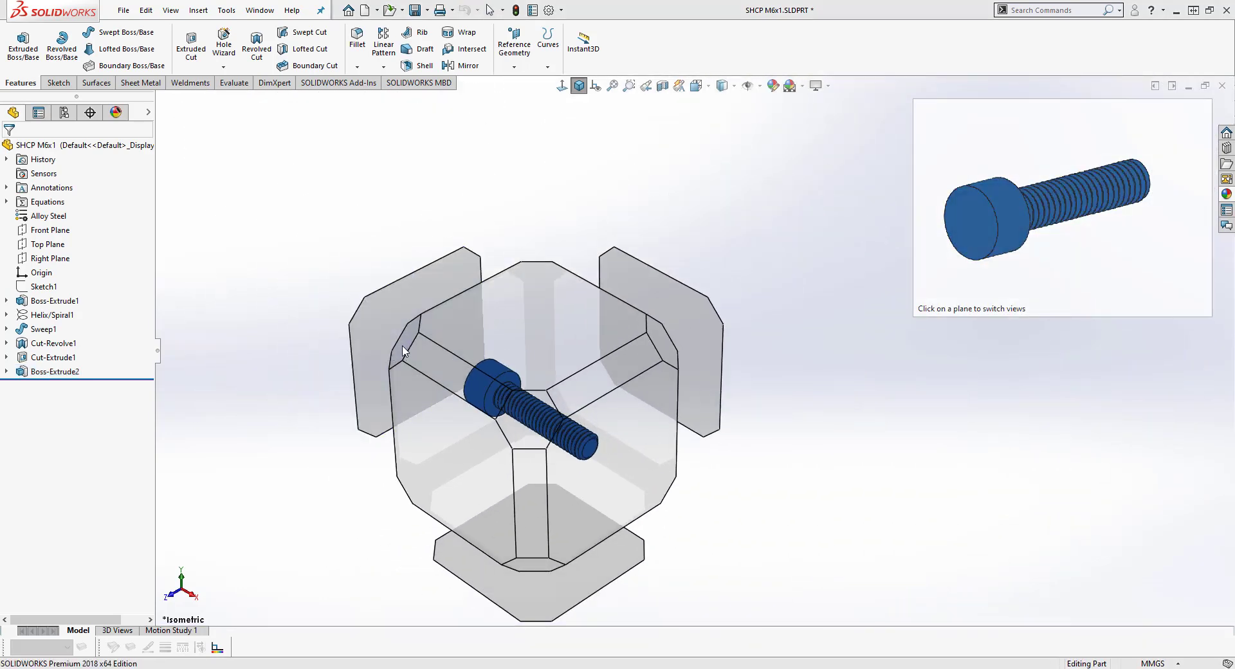
click(403, 350)
scroll(444, 502, down, 5)
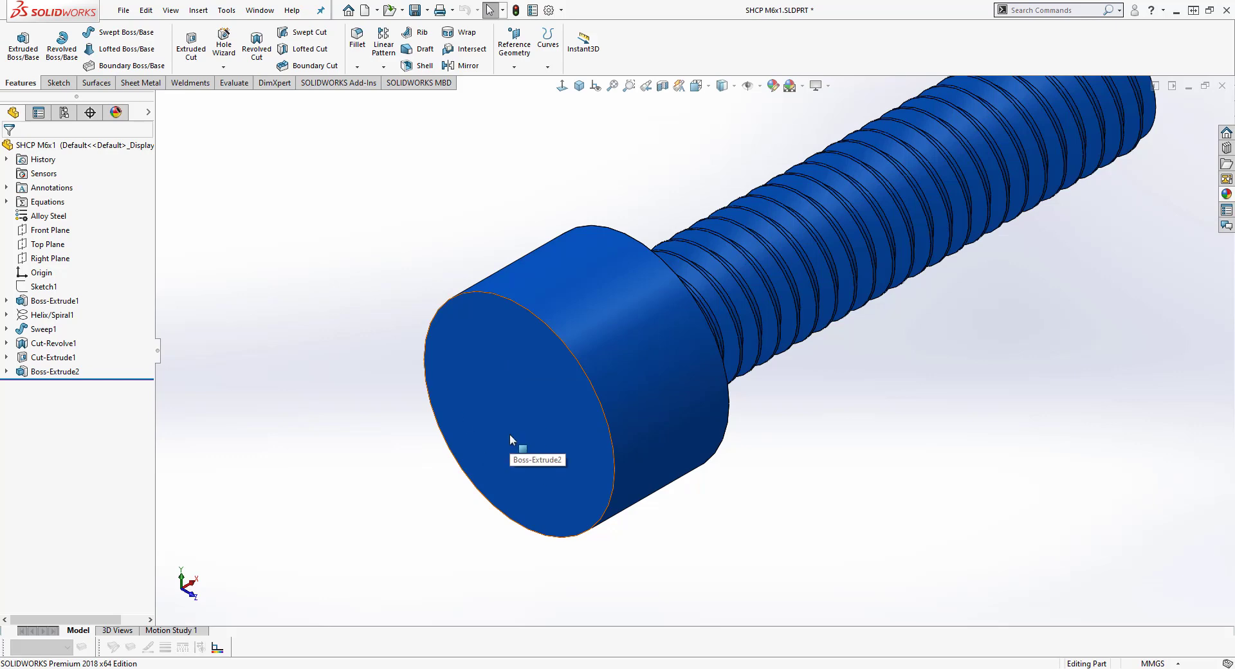
click(515, 412)
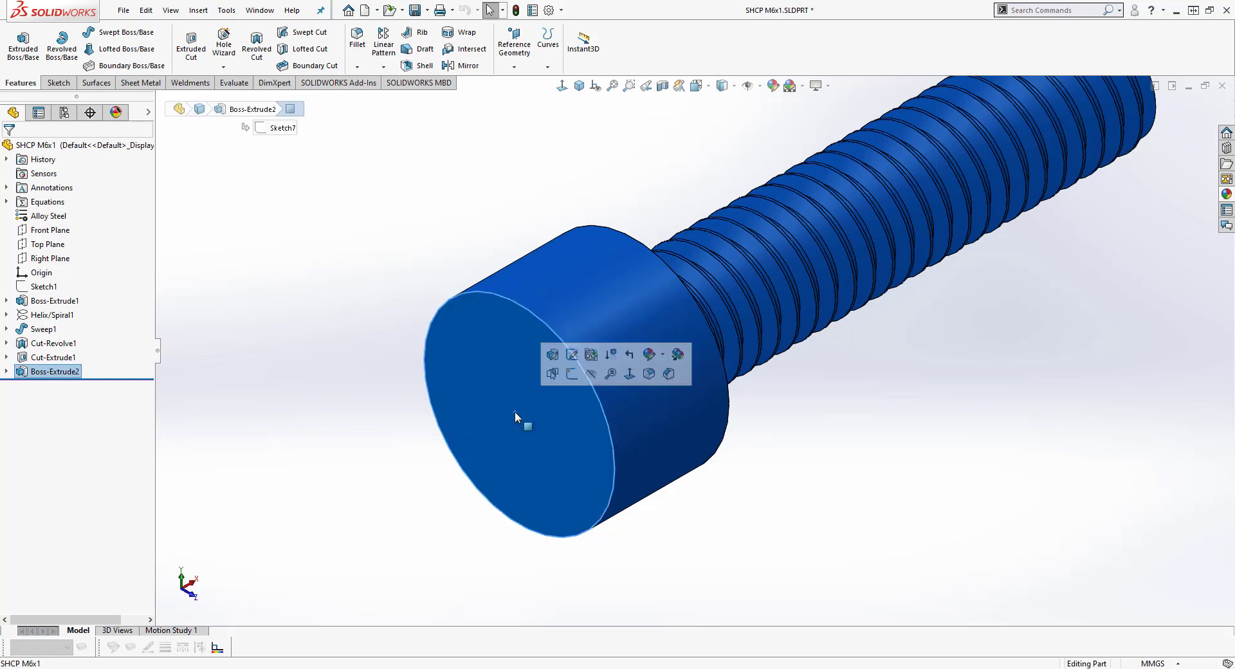
click(571, 373)
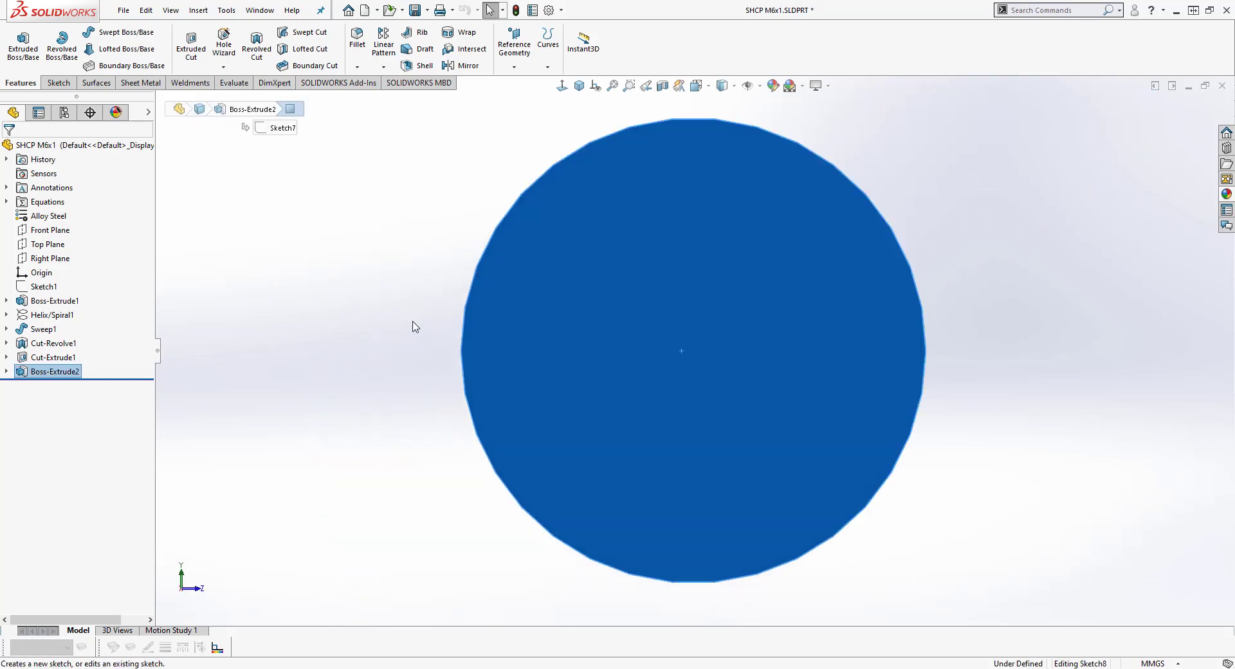
Step: Sketch a six-sided inscribed-circle polygon centred on the origin, about 5.9 mm across flats, on the head's face
click(110, 66)
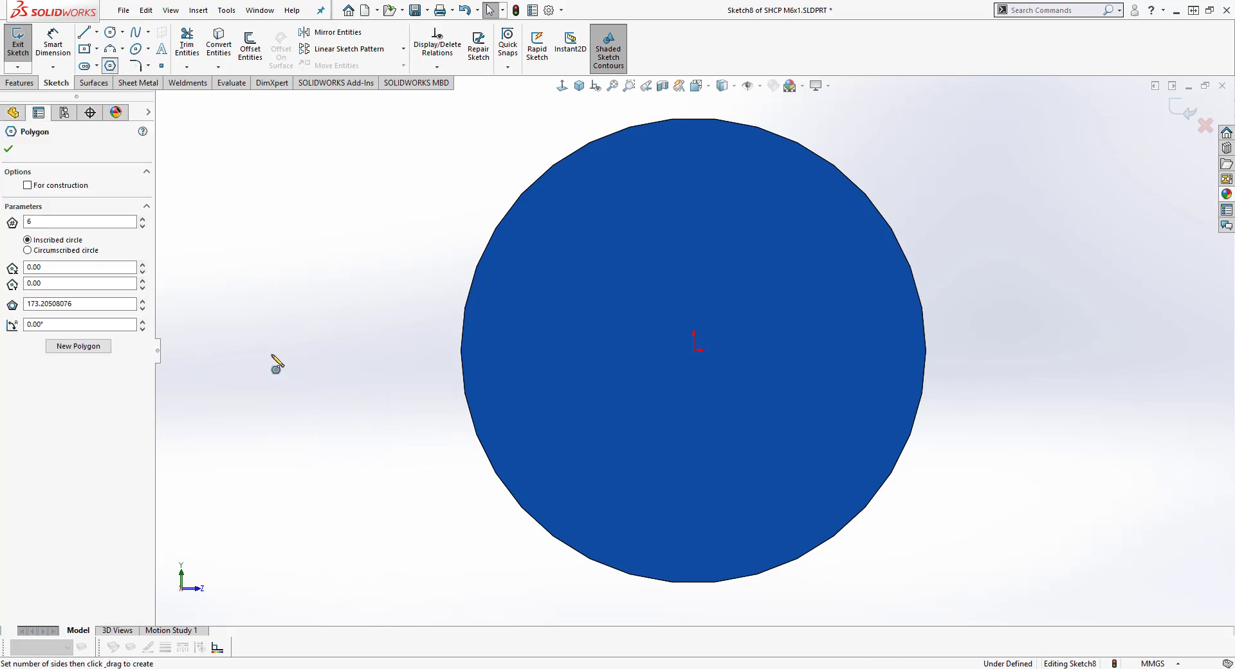
click(694, 350)
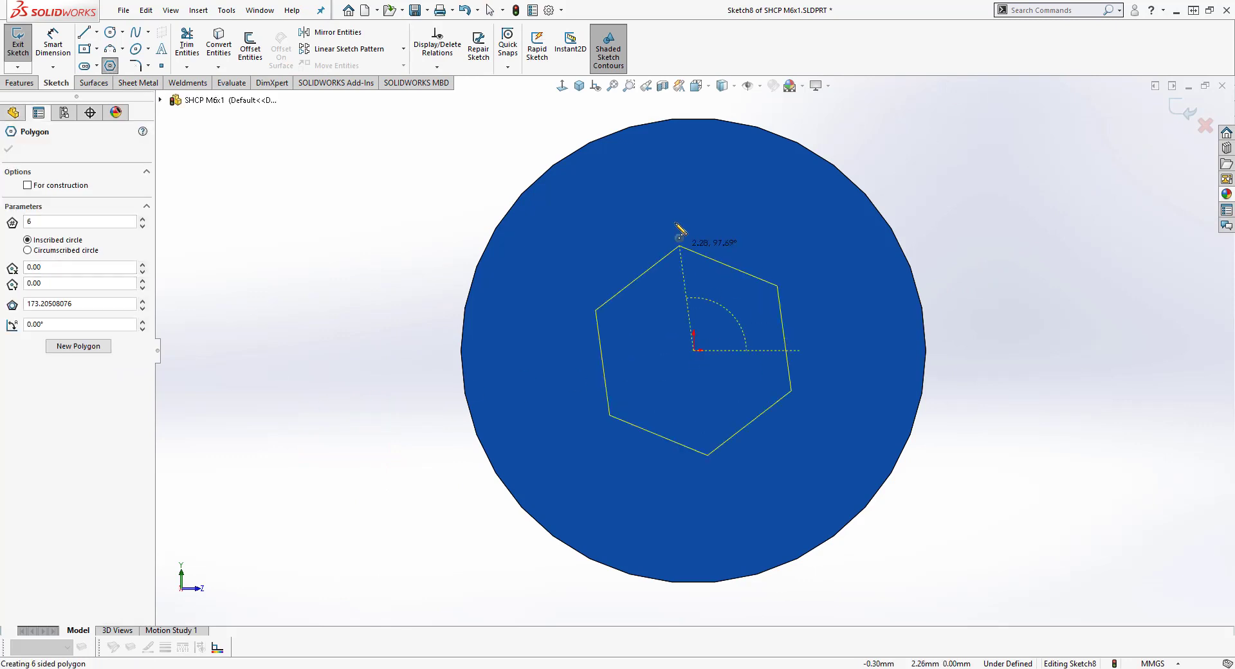
click(689, 191)
right_click(422, 192)
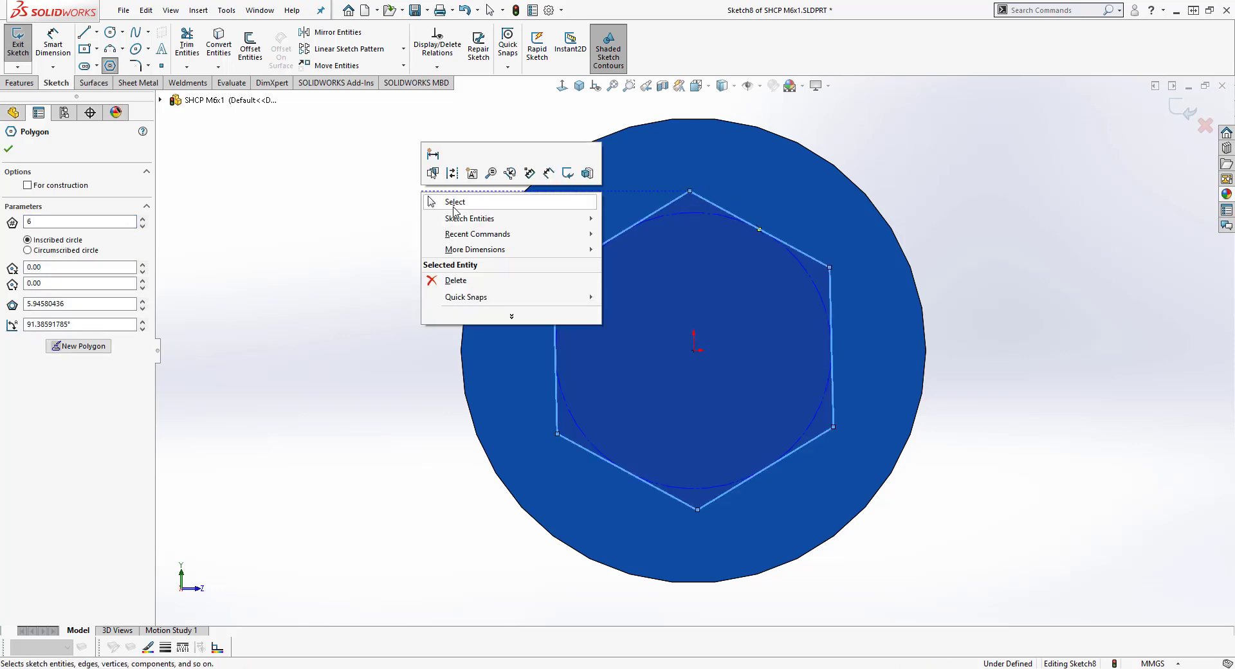
click(444, 201)
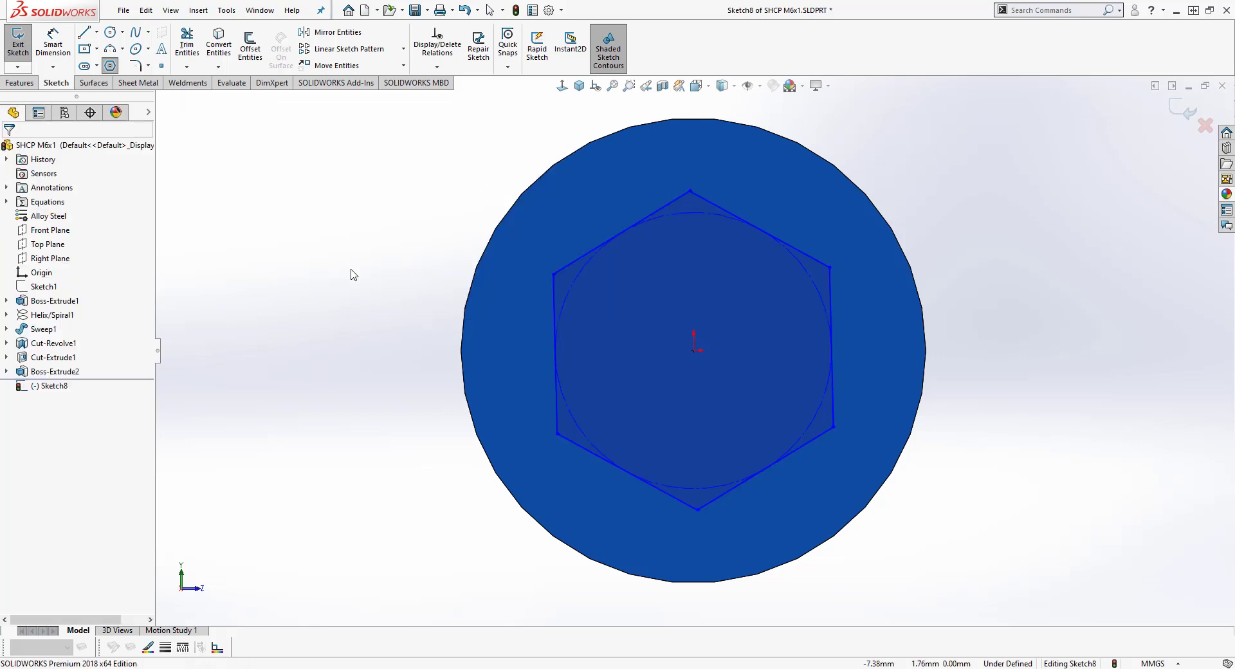
Step: Add a vertical relation to one near-vertical side of the hexagon
click(555, 298)
click(613, 242)
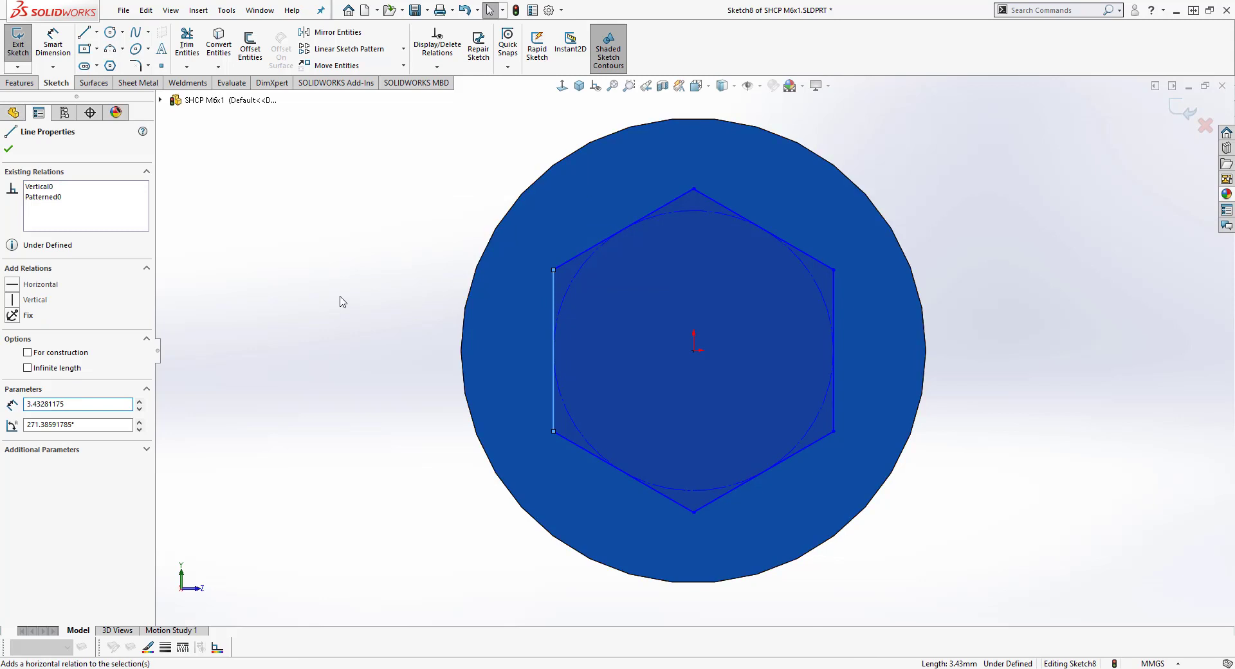
click(321, 312)
Step: Dimension the hexagon's width between its two vertical sides and link it to global variable J
click(53, 45)
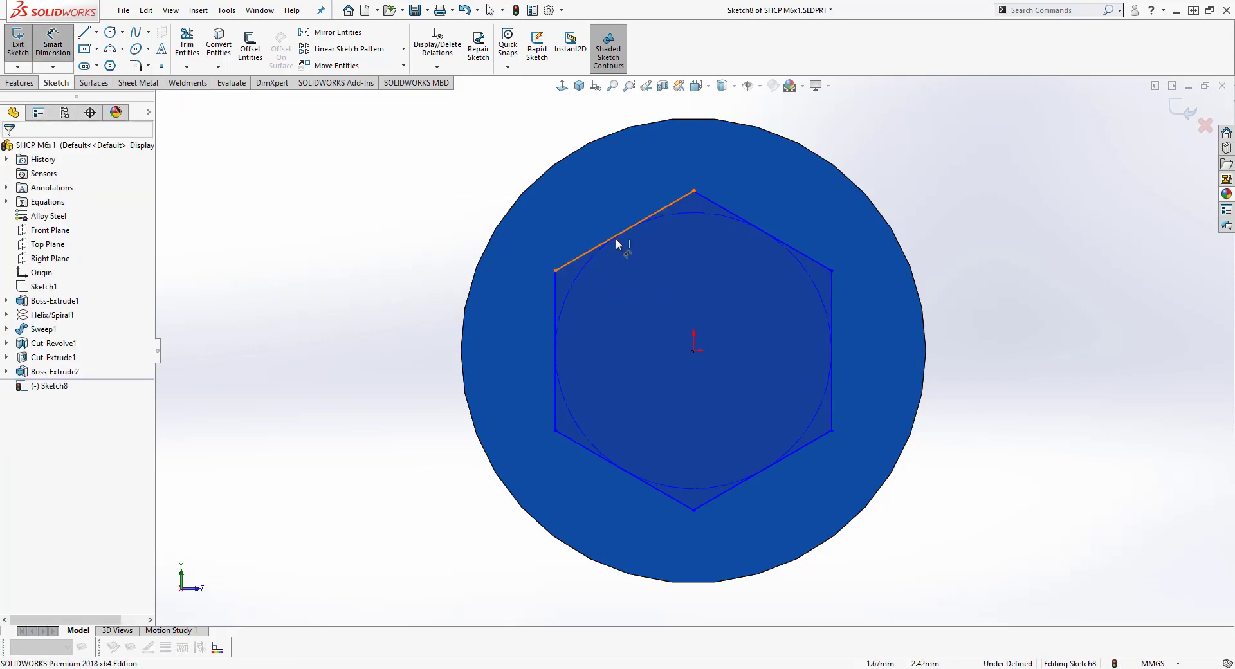
click(556, 289)
click(832, 281)
scroll(704, 167, up, 1)
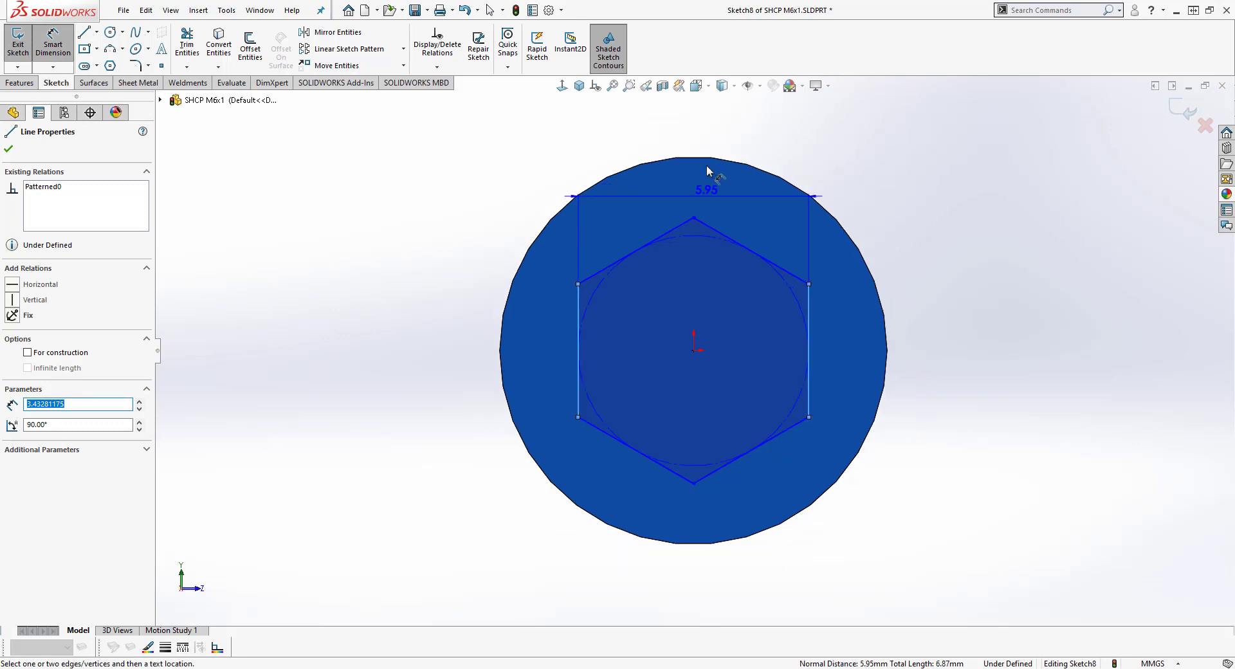
click(701, 117)
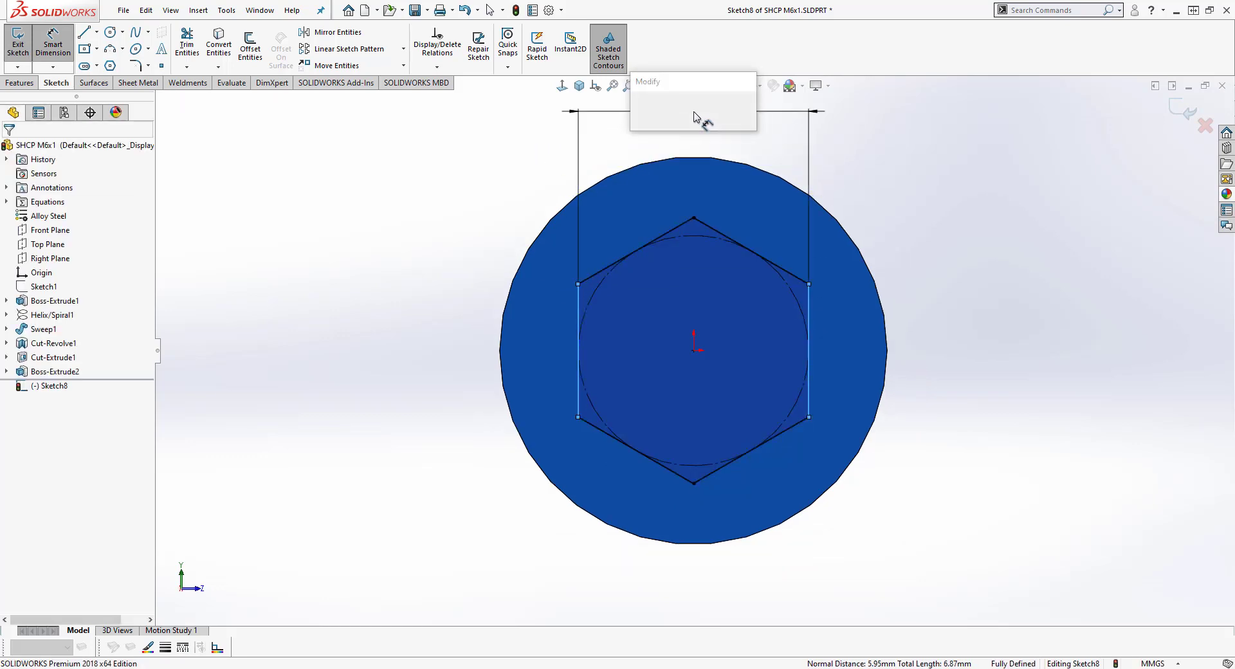
text(=)
mouse_move(712, 158)
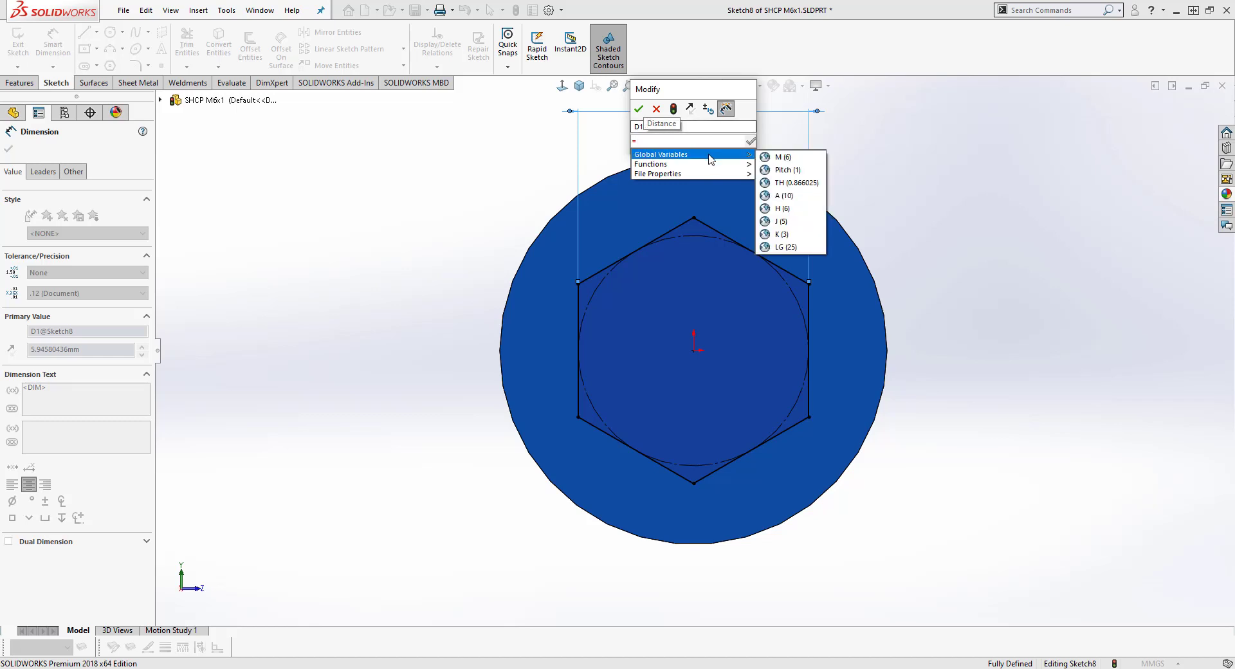
click(781, 222)
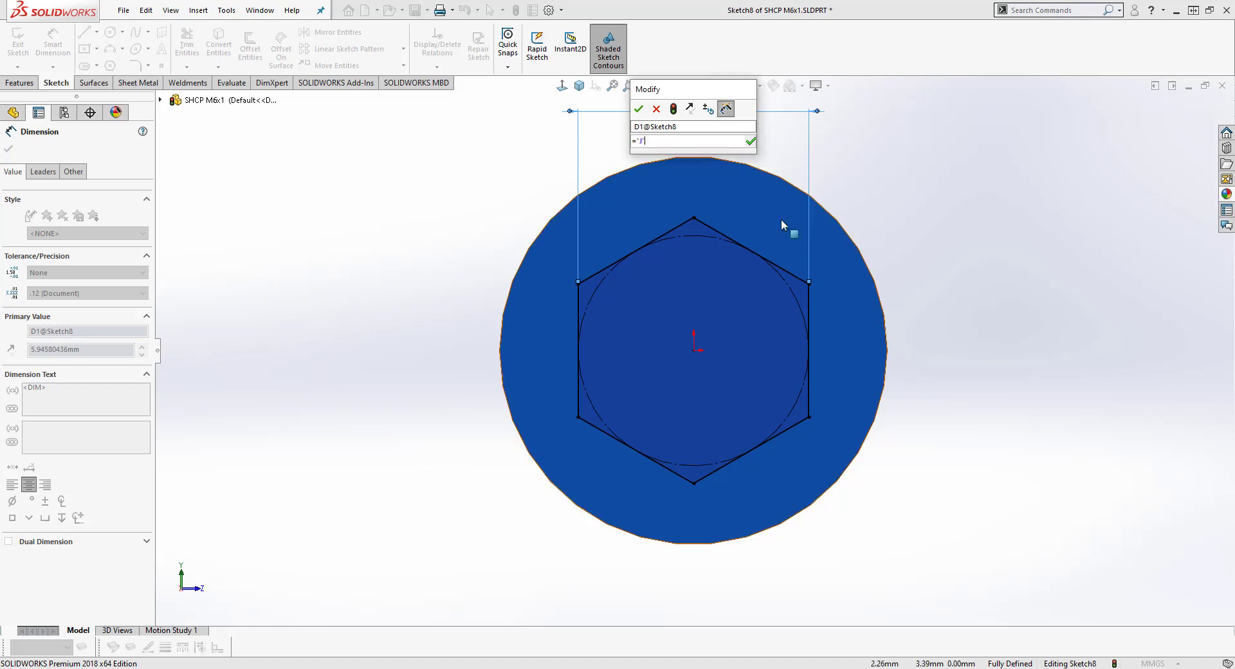
click(637, 111)
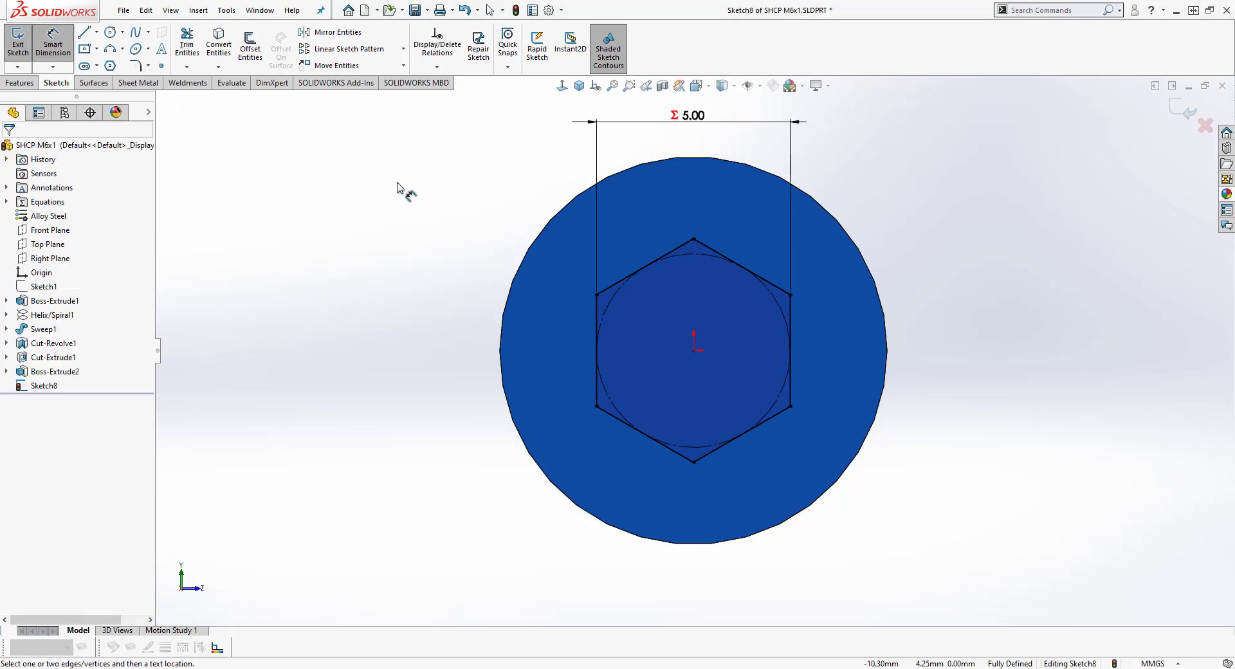
Step: Finish the sketch and cut the hexagonal socket into the head, with a blind depth linked to global variable K
click(1182, 111)
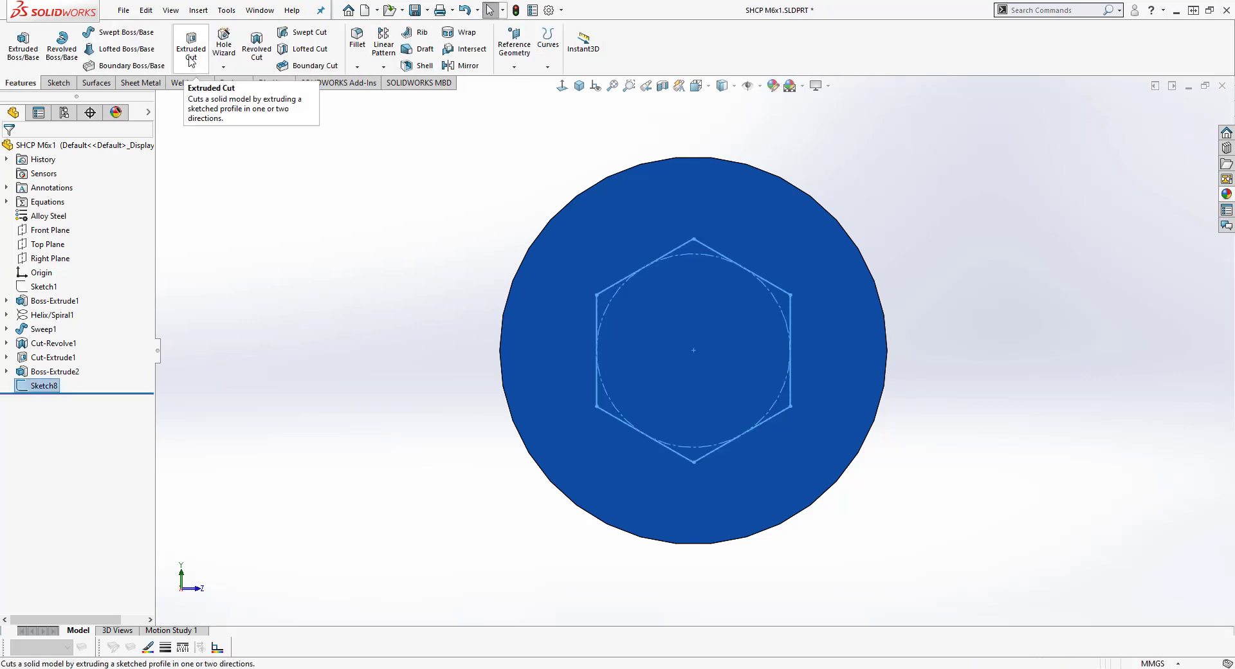
click(191, 61)
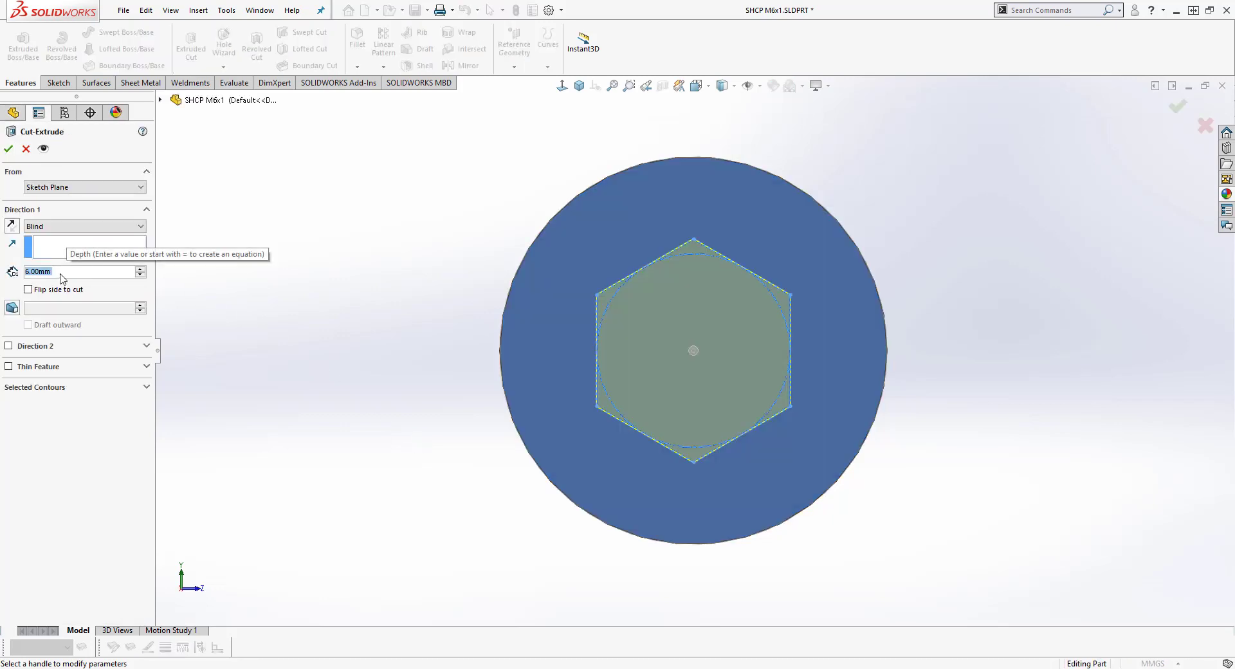
text(=)
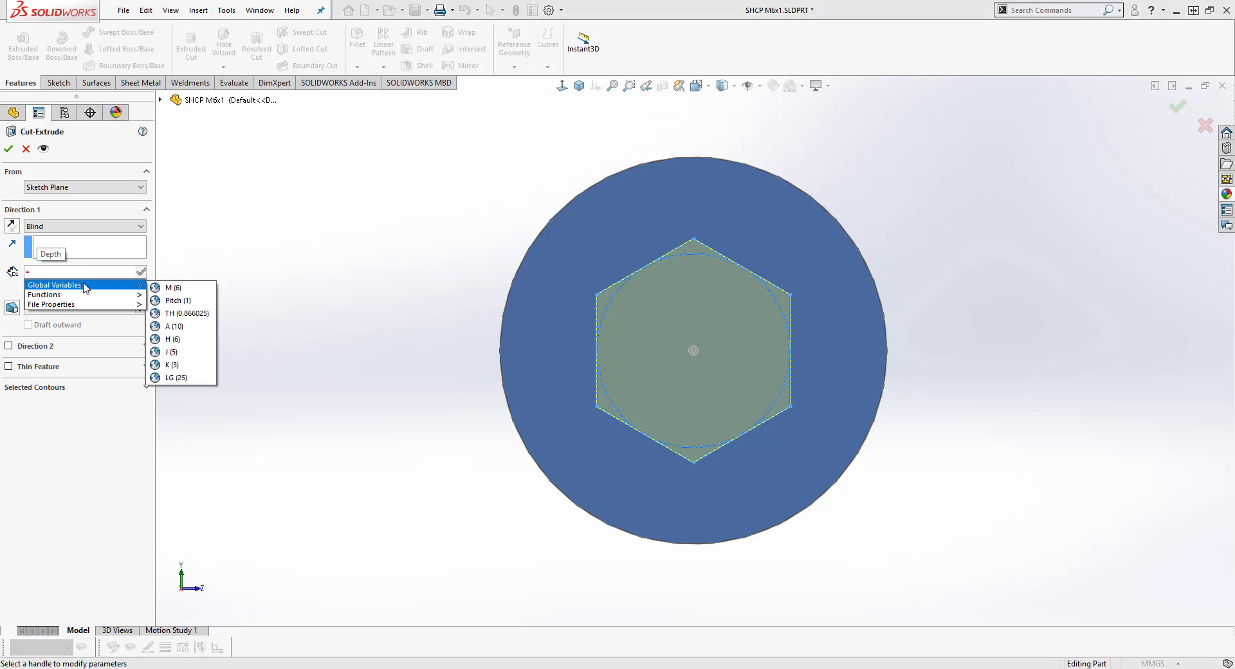
click(180, 365)
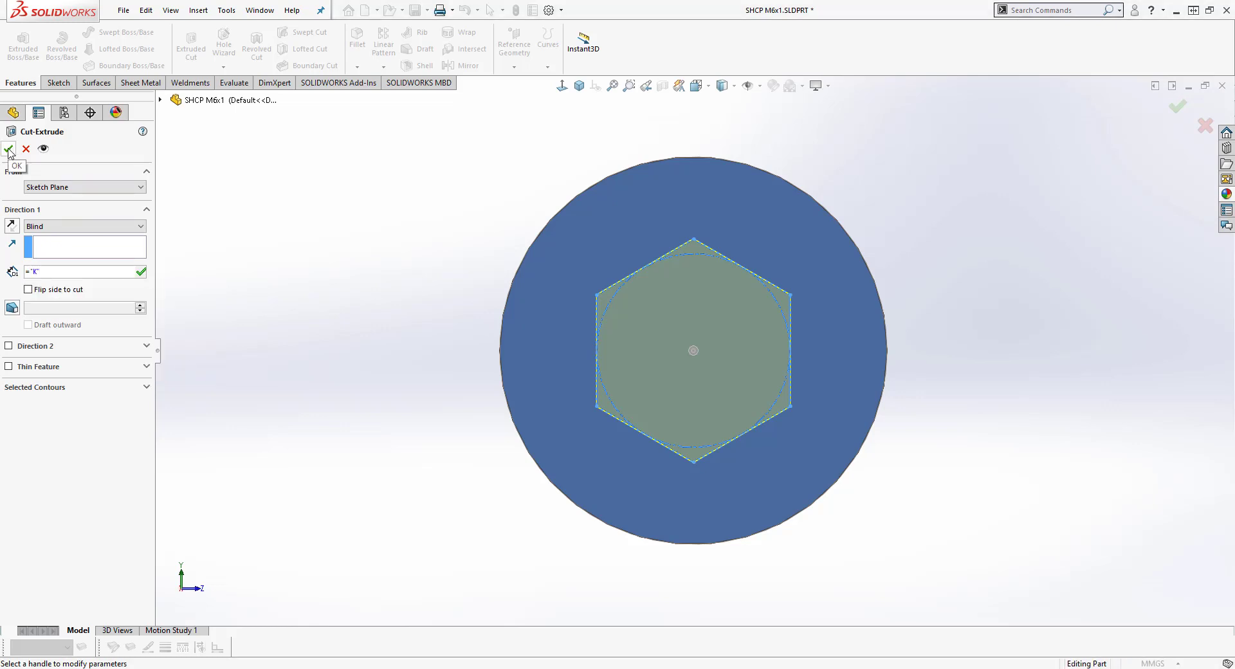
key(Return)
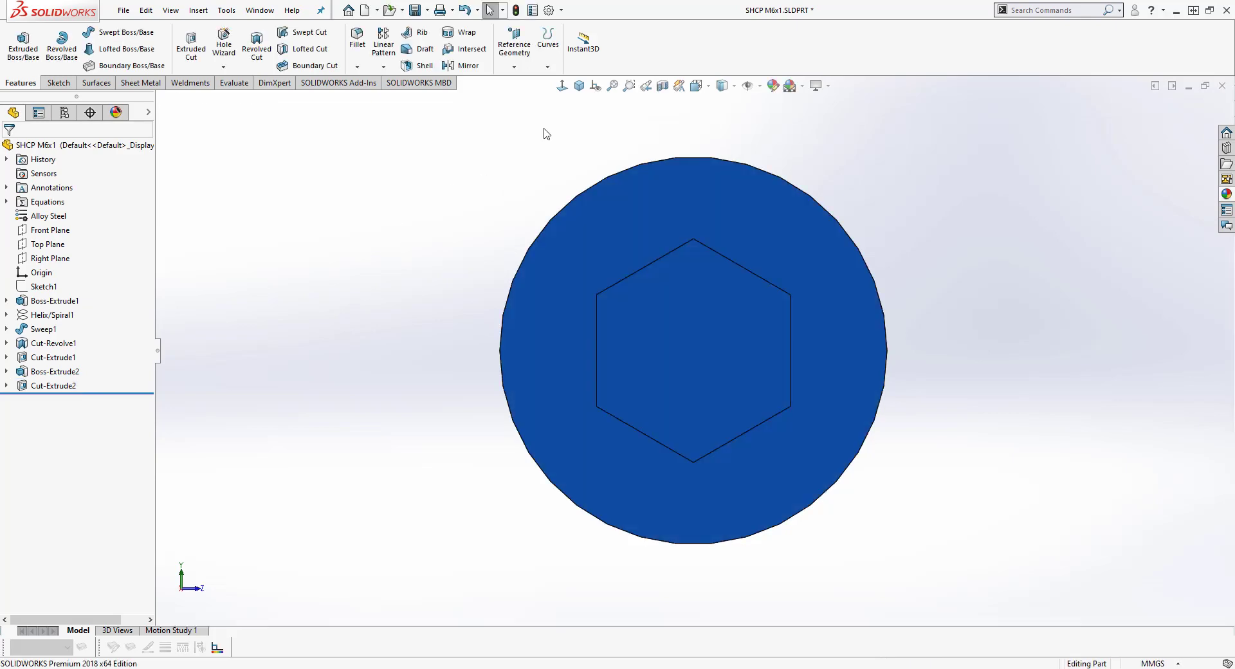
Step: Start a new sketch on the outer flat face of the head, around the hexagonal socket
click(579, 87)
right_click(430, 490)
key(Escape)
key(space)
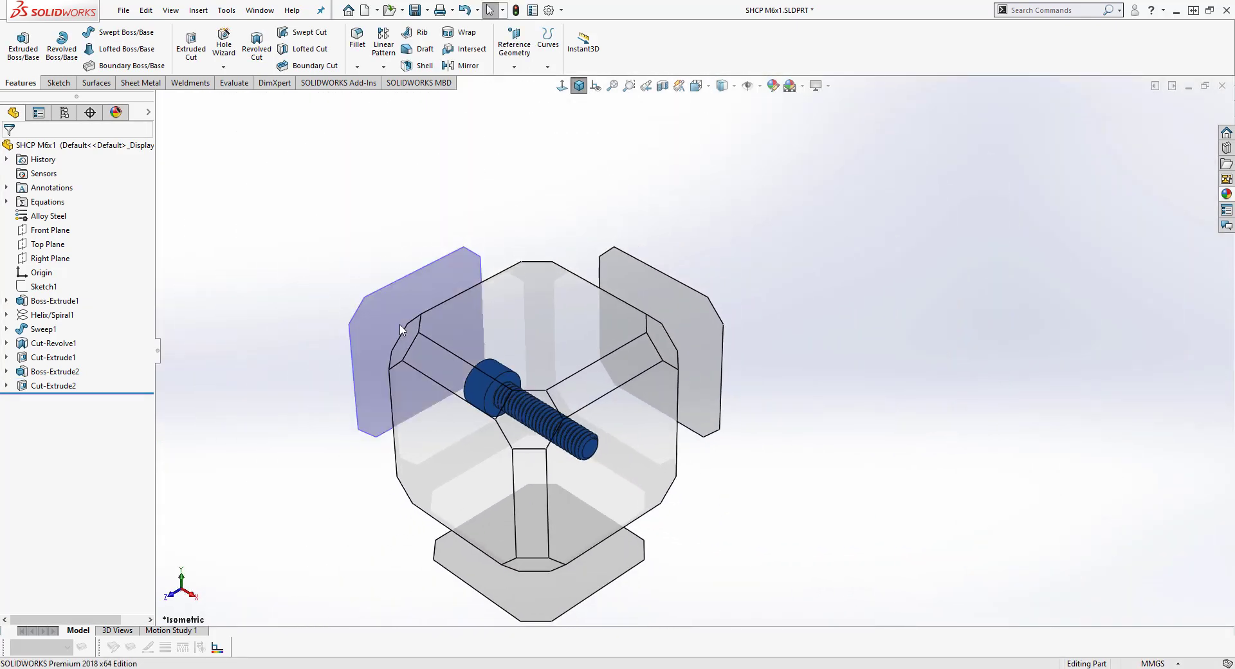
click(404, 351)
scroll(495, 515, down, 4)
scroll(495, 514, down, 2)
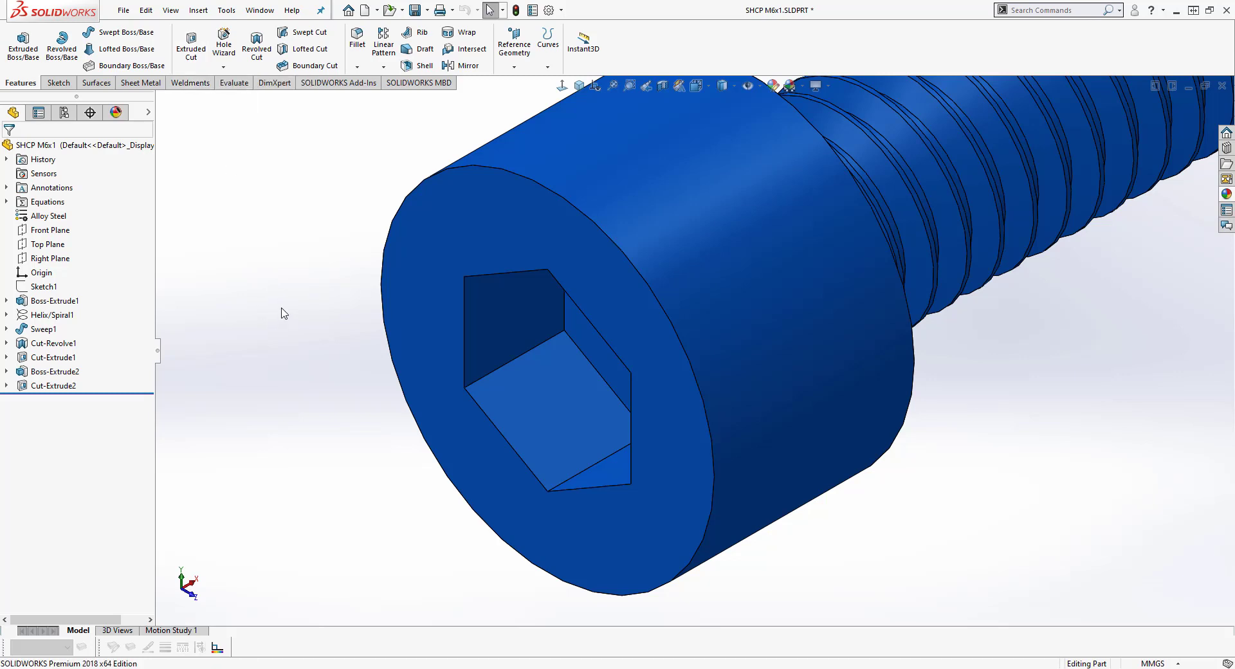
click(442, 314)
click(501, 276)
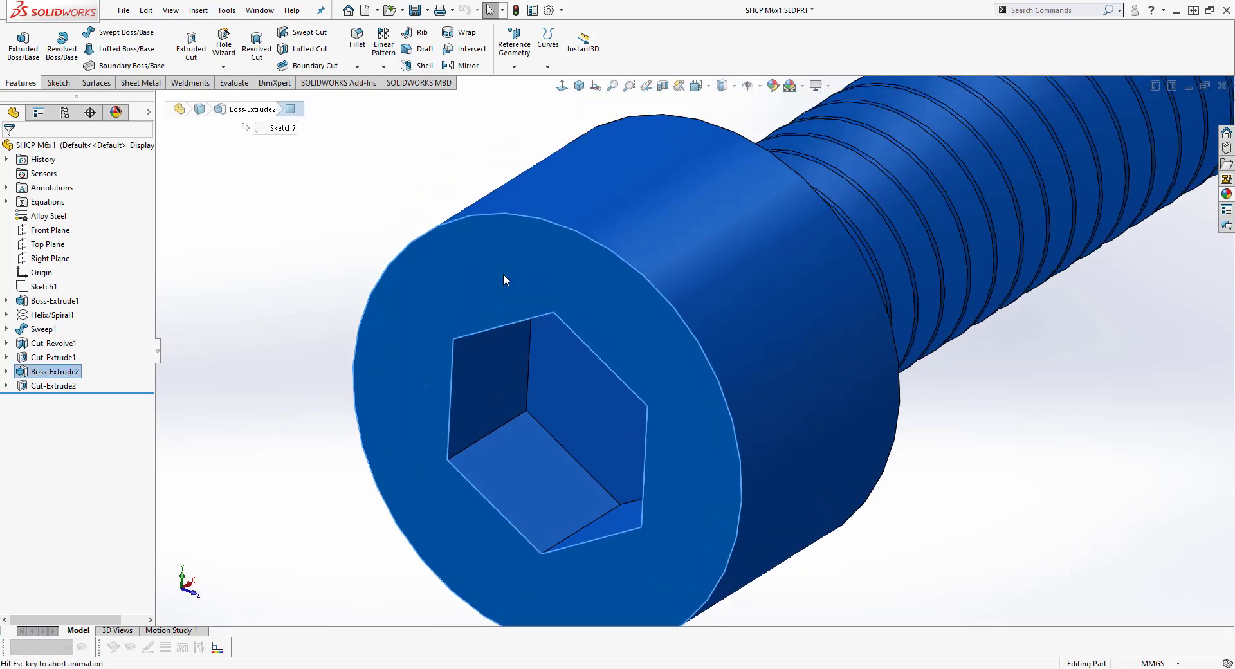
Step: Sketch a circle centred on the origin and passing through the corners of the hexagonal socket
click(110, 31)
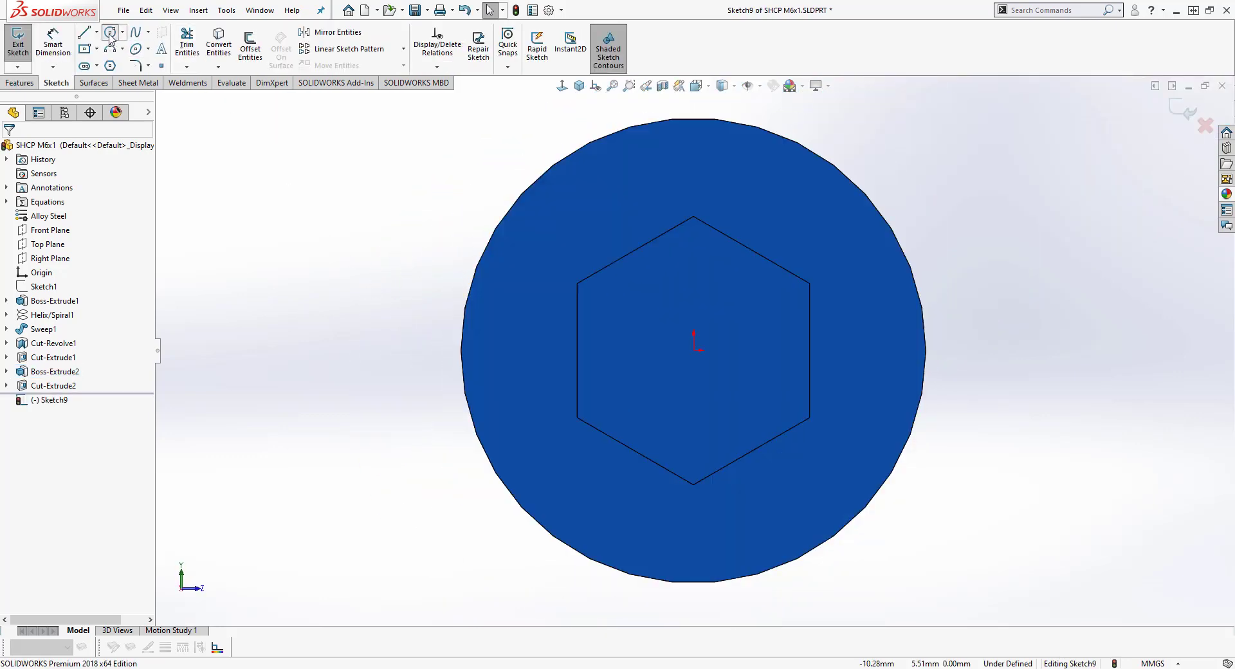
click(694, 351)
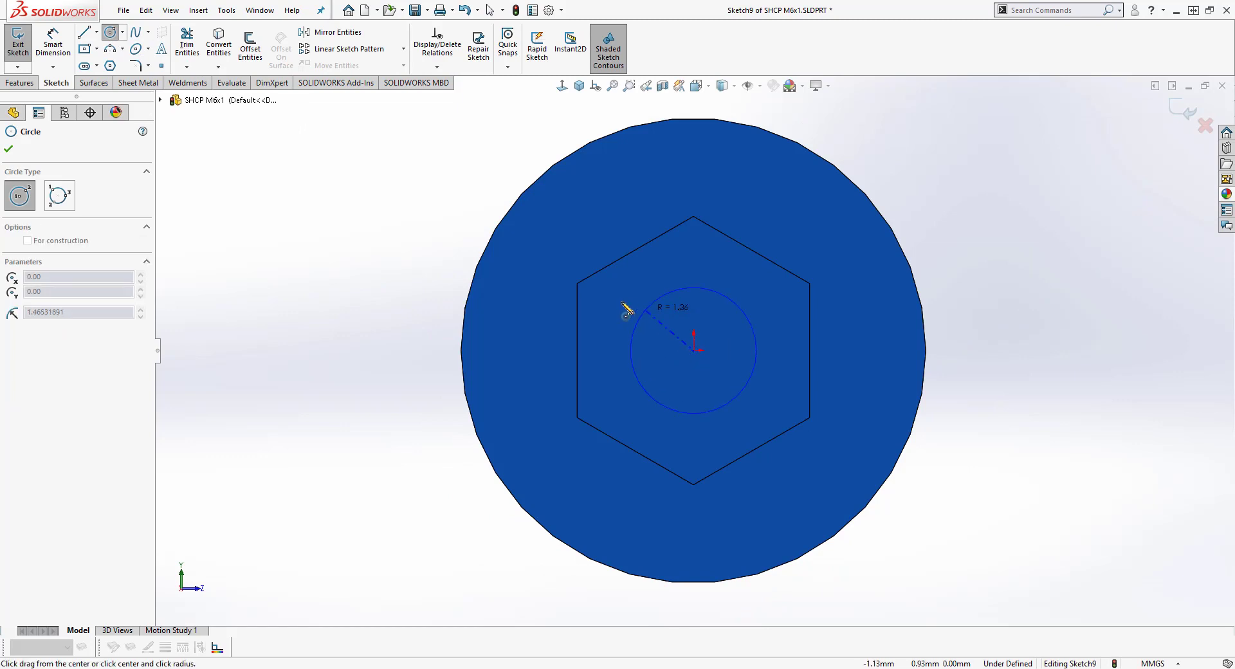
click(577, 284)
right_click(360, 222)
click(374, 231)
click(374, 244)
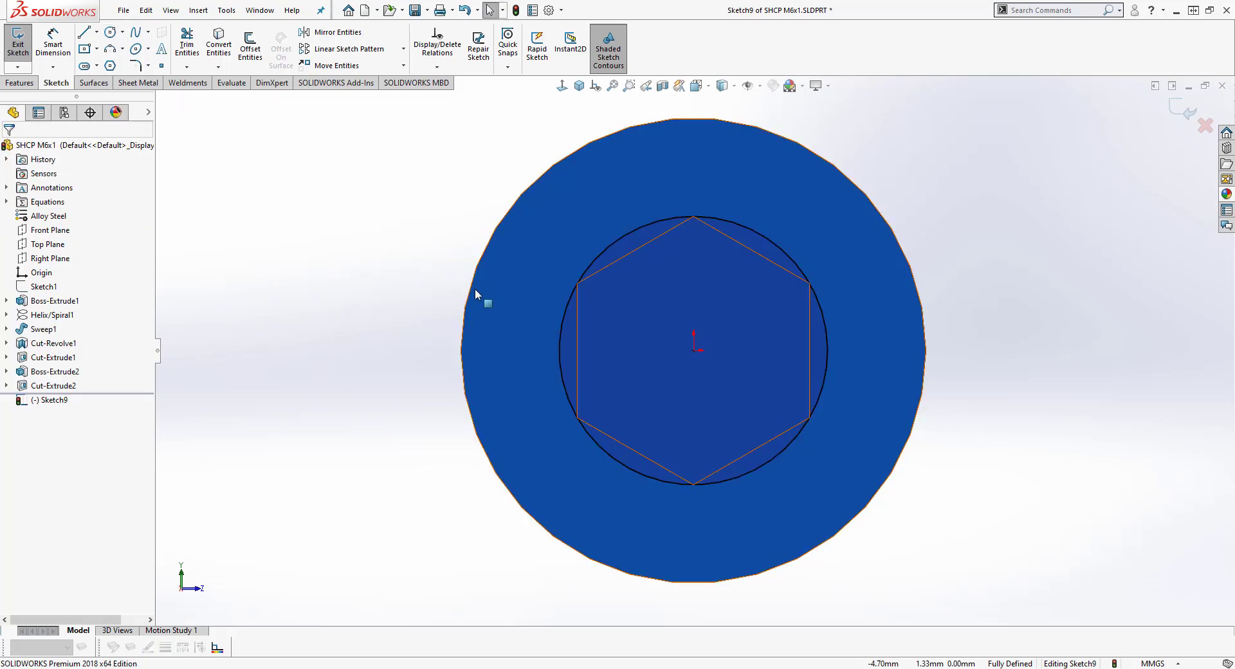
Step: Finish the sketch and start an extruded cut from the circle with a 60° draft angle
click(1182, 110)
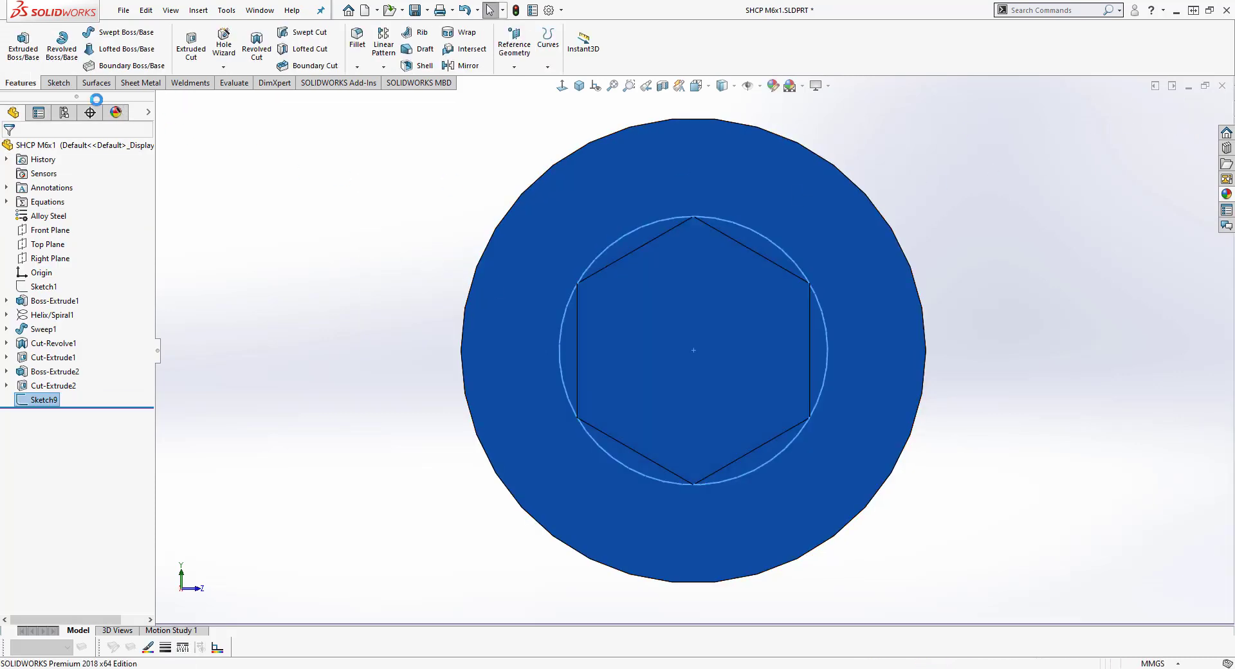
click(191, 43)
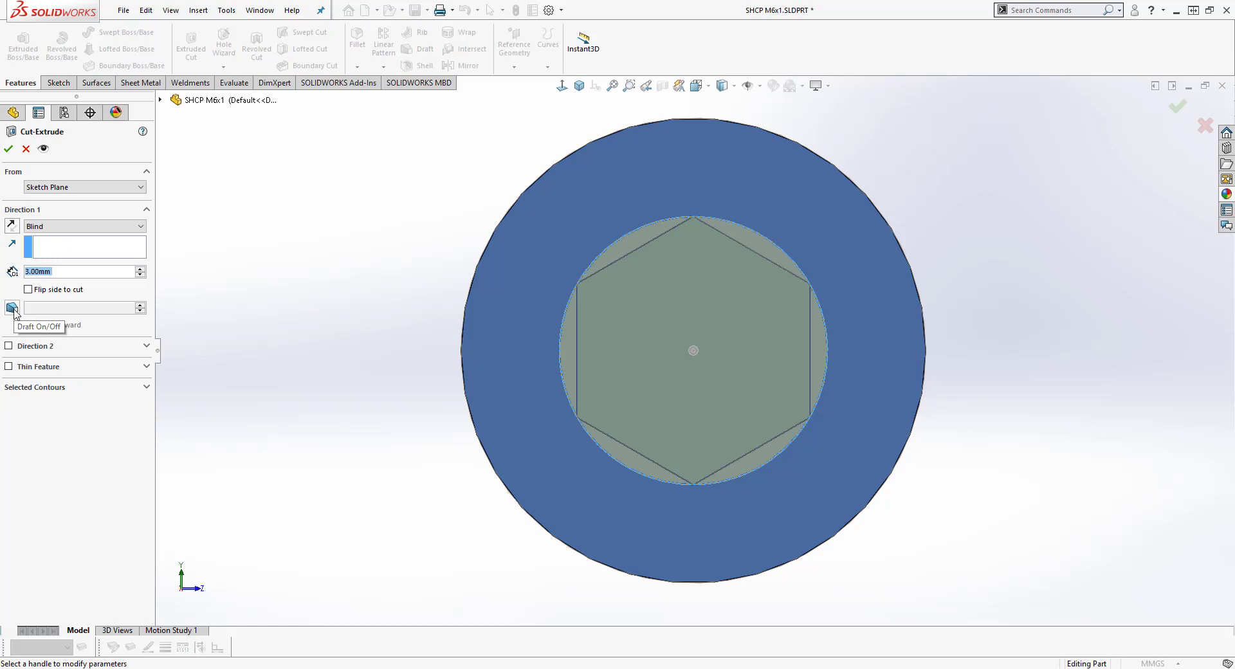
click(12, 308)
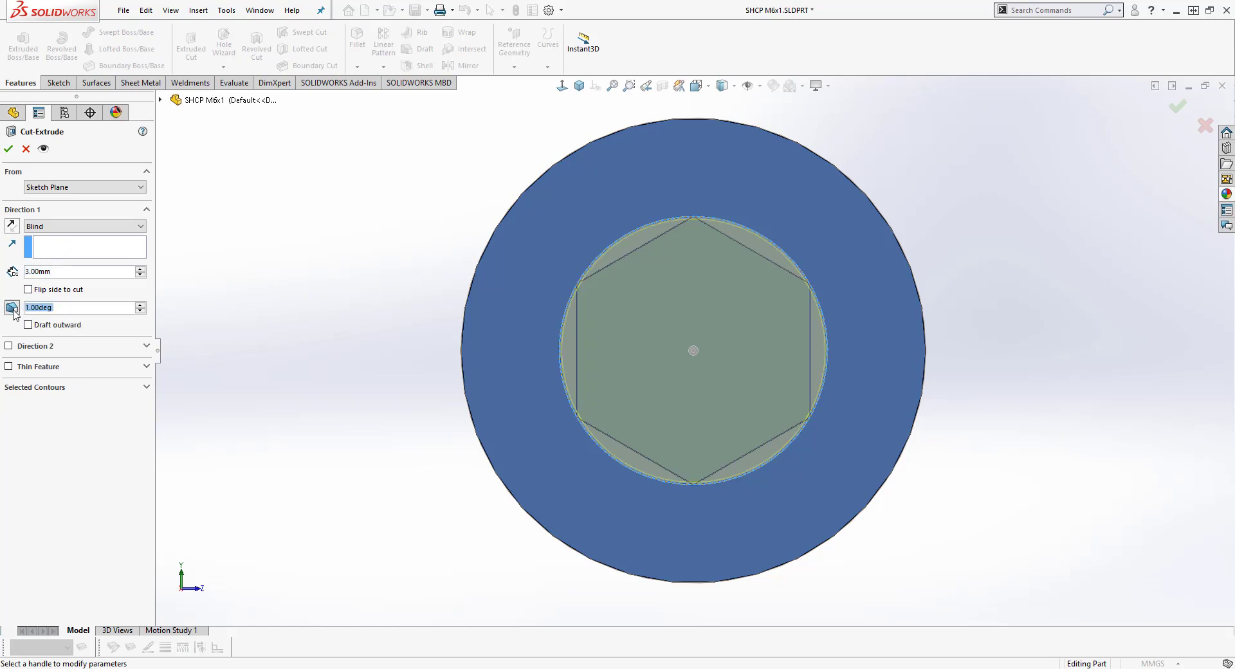
text(60)
key(Return)
Step: Set the drafted cut's blind depth to 10 mm and complete the cut
click(74, 270)
double_click(32, 272)
text(10)
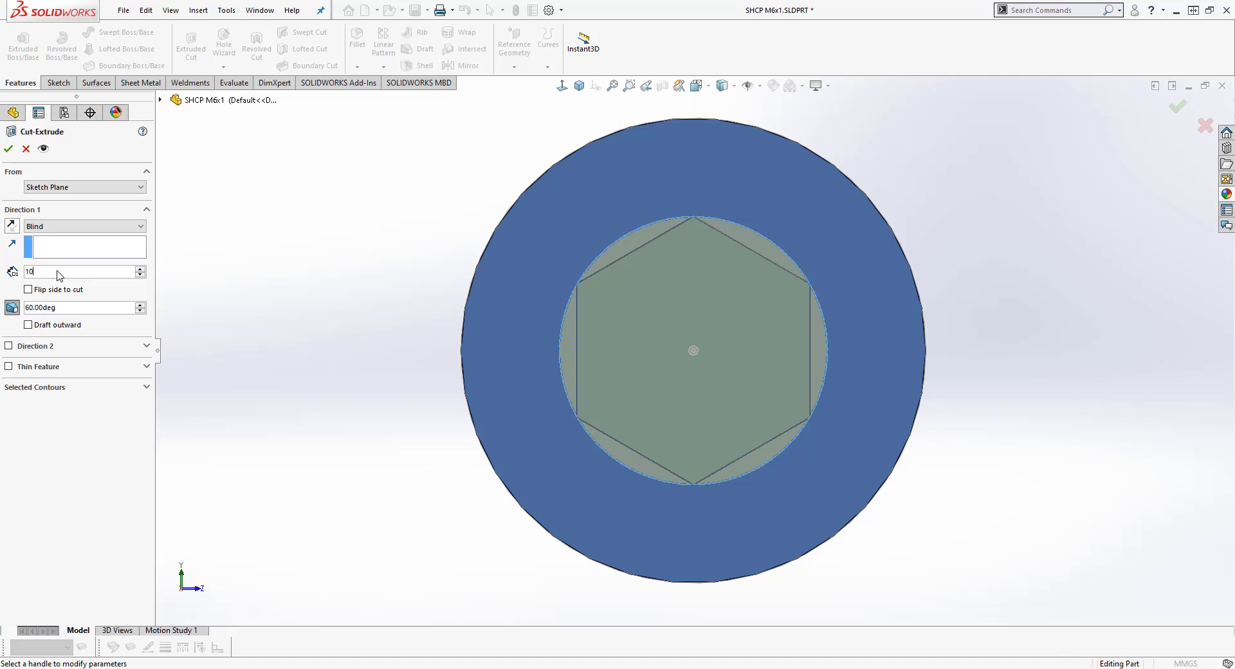
key(Return)
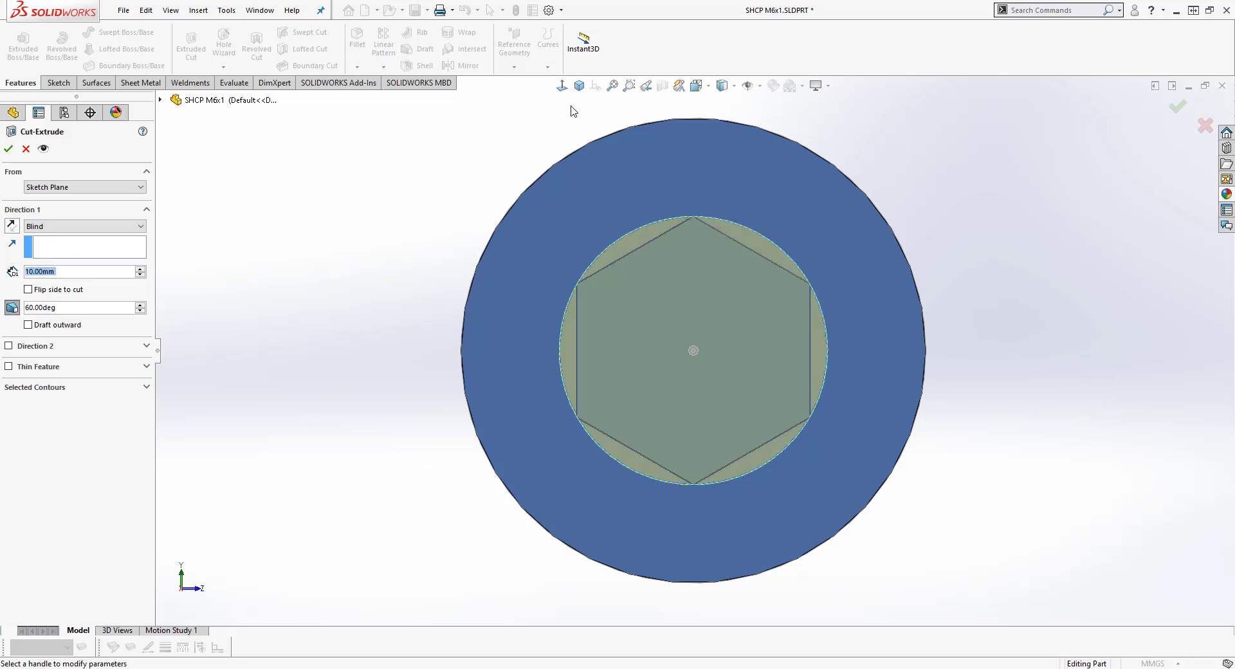
right_click(240, 386)
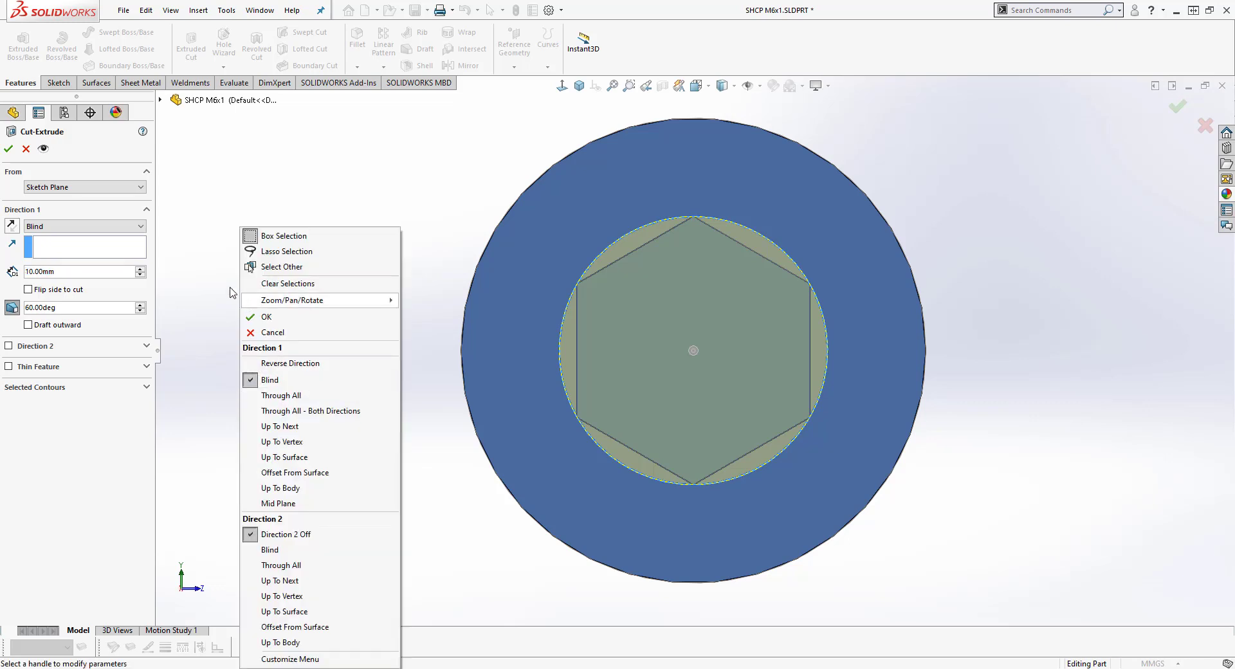
click(223, 266)
middle_drag(371, 263, 344, 283)
scroll(386, 422, up, 2)
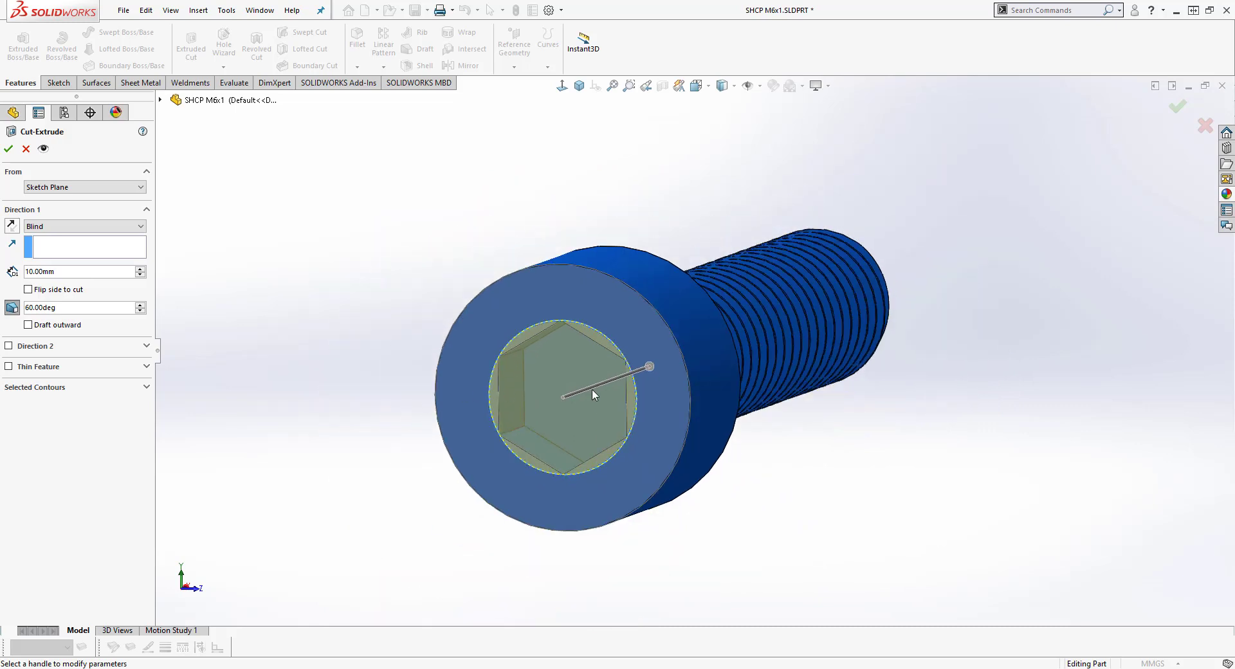
scroll(591, 390, down, 2)
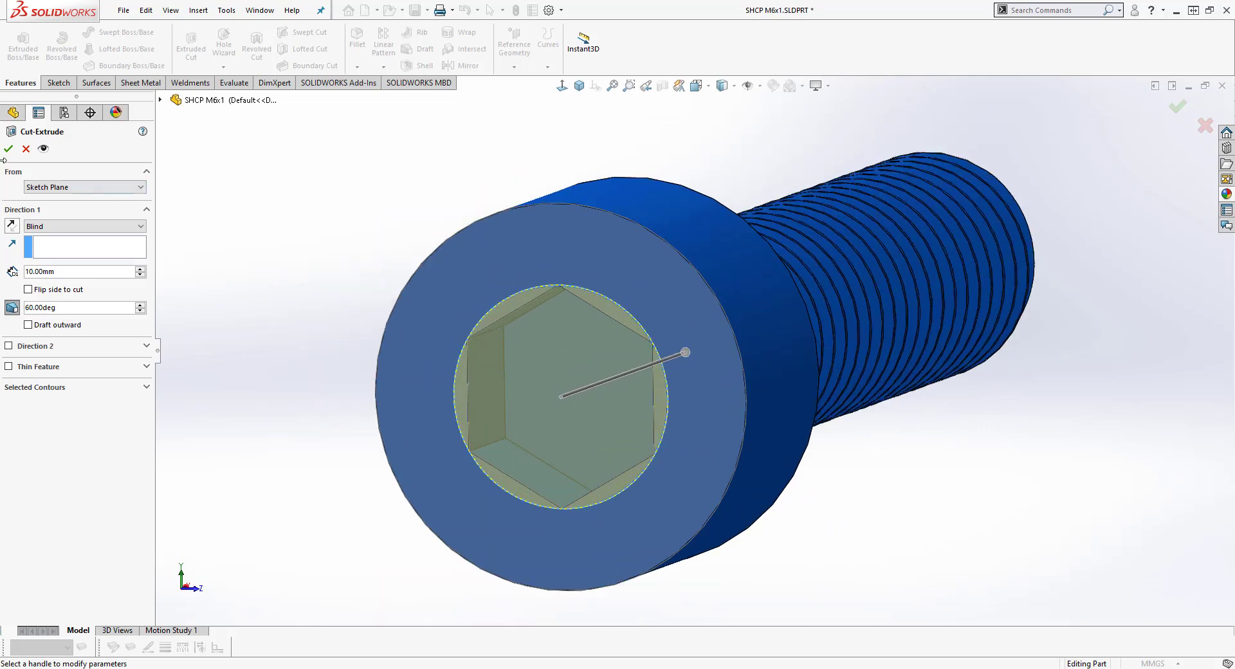
click(9, 149)
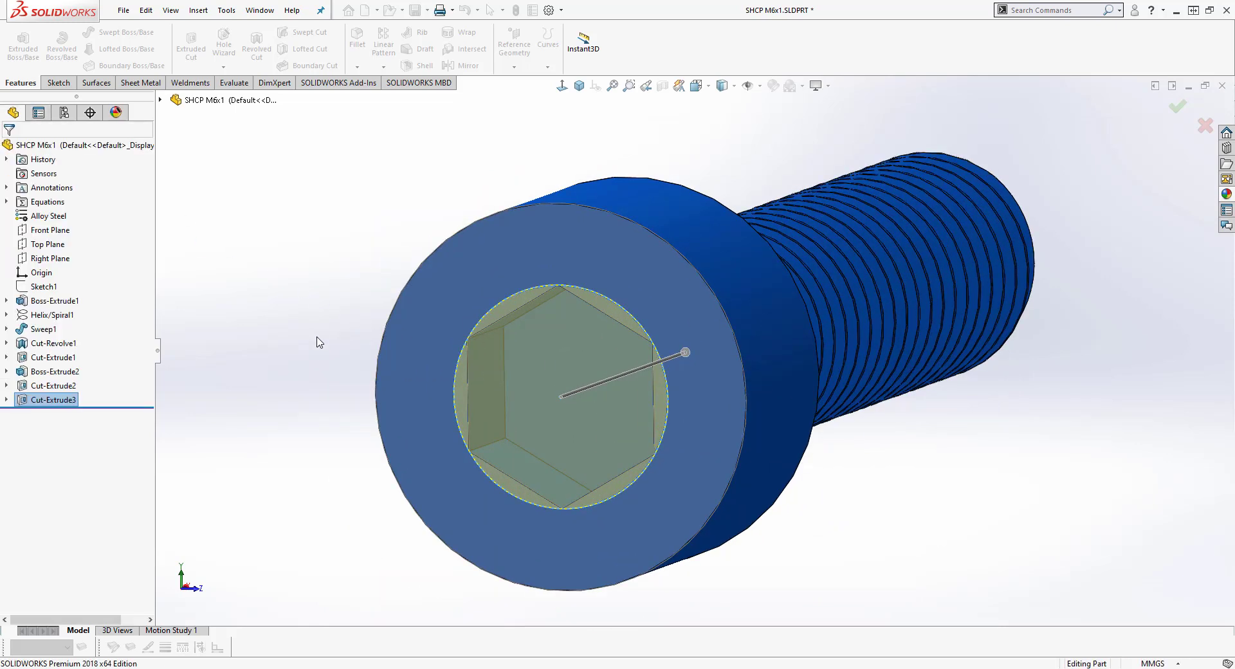
Step: Examine the tapered opening of the hexagonal socket from an angle and up close
right_click(317, 341)
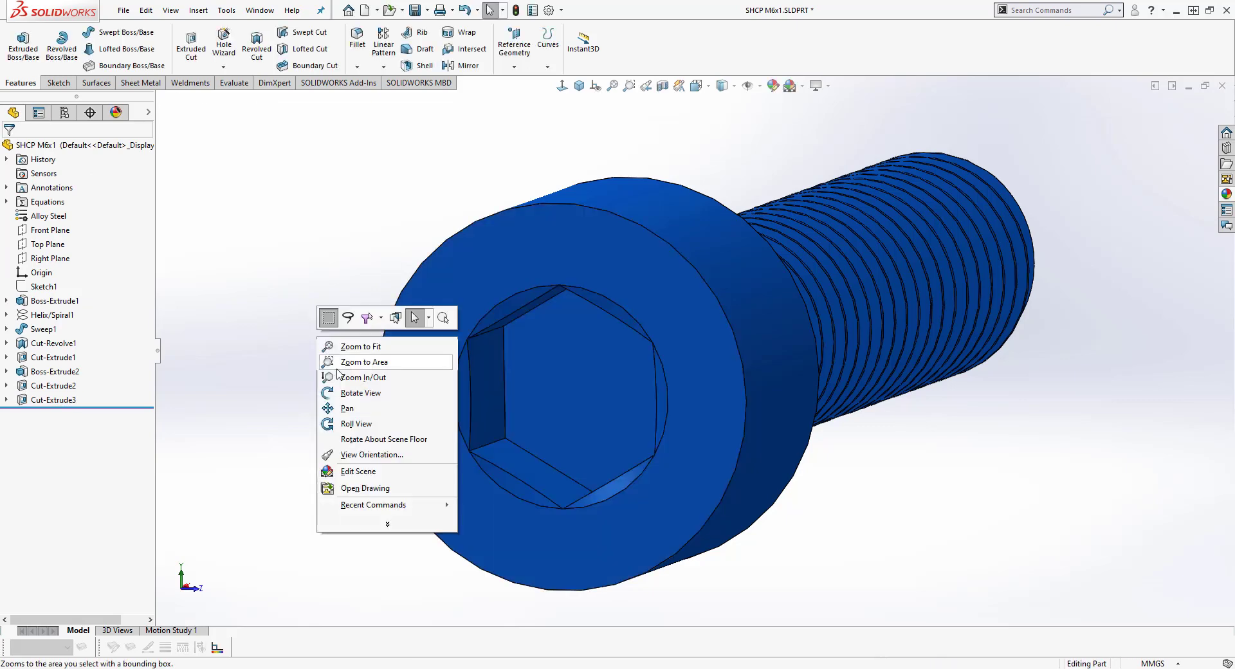
click(360, 391)
drag(360, 391, 447, 429)
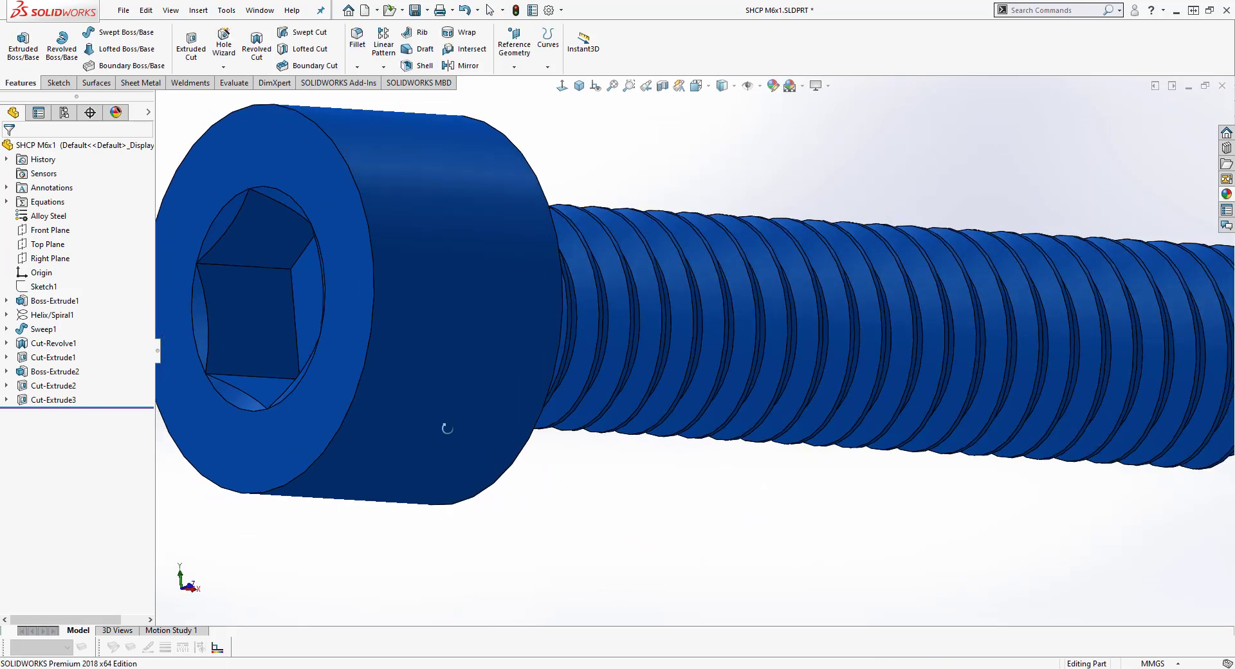
scroll(199, 309, down, 4)
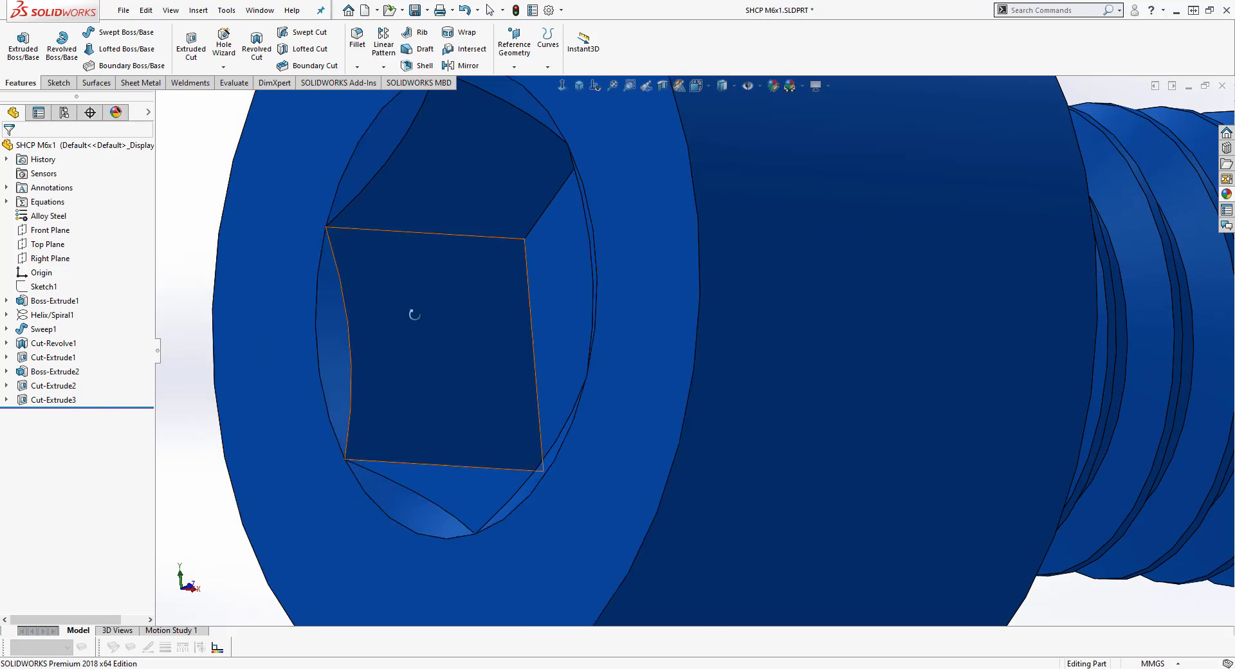
scroll(395, 328, up, 3)
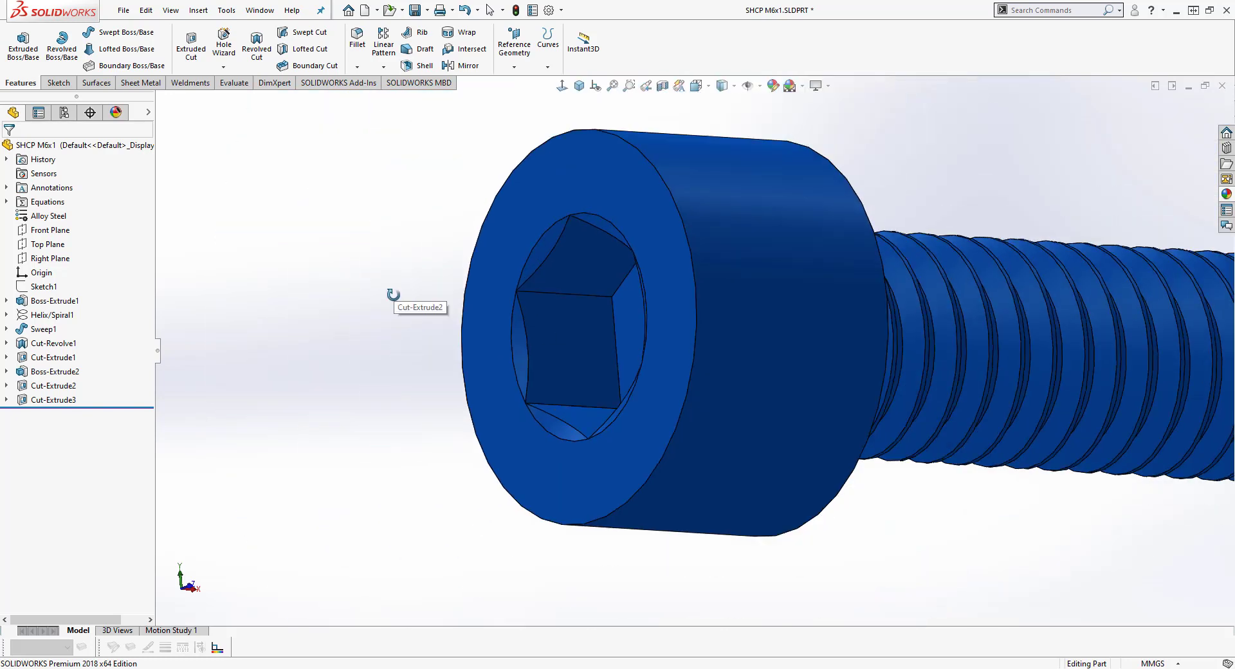
Step: Chamfer both outer circular edges of the screw head with a distance of 0.3 mm at 45°
right_click(344, 289)
click(373, 301)
scroll(315, 338, up, 2)
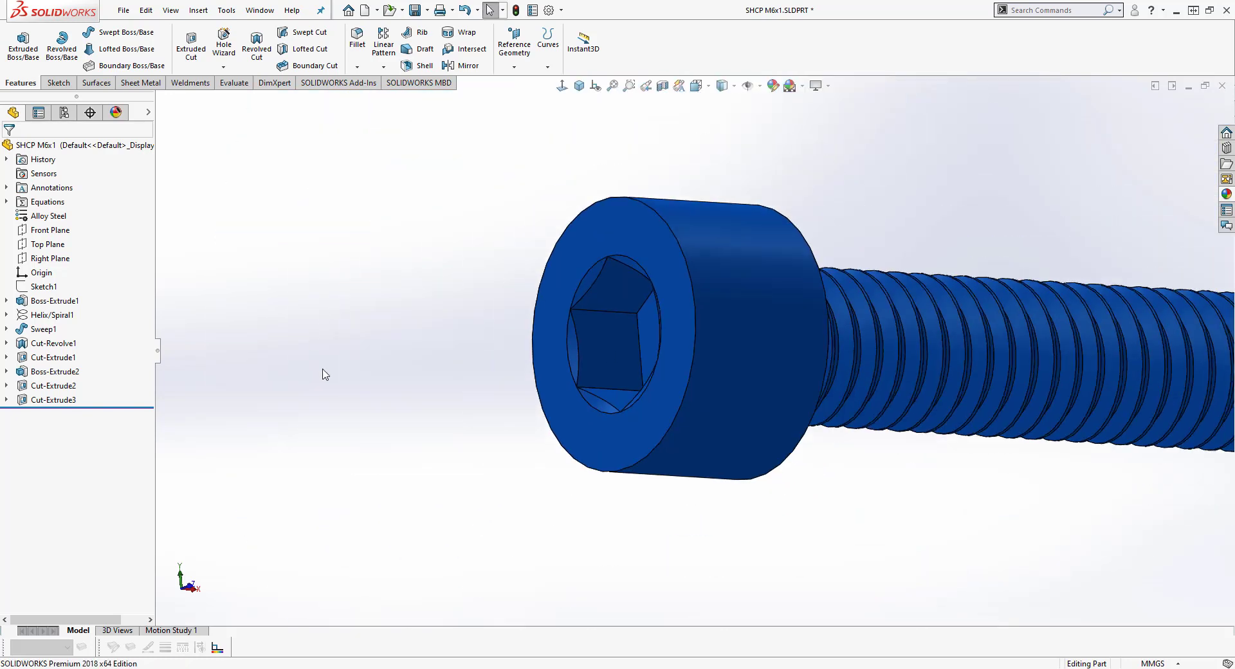
click(357, 67)
click(379, 98)
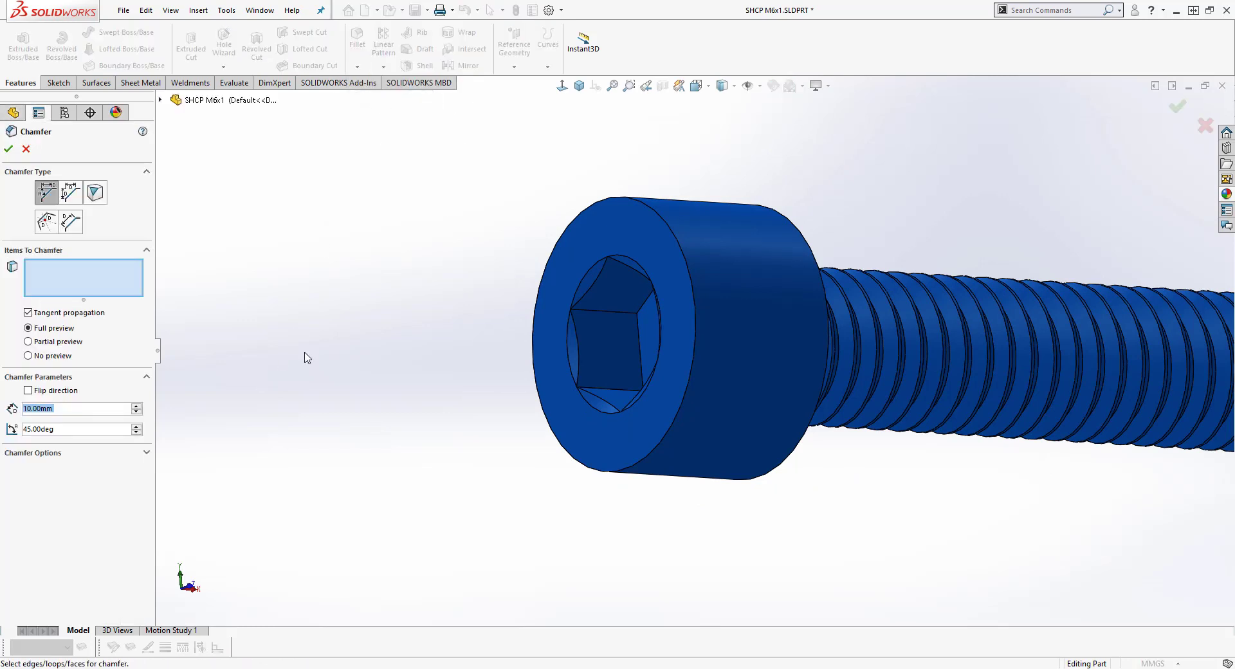
text(0.3)
key(Return)
click(561, 238)
click(790, 218)
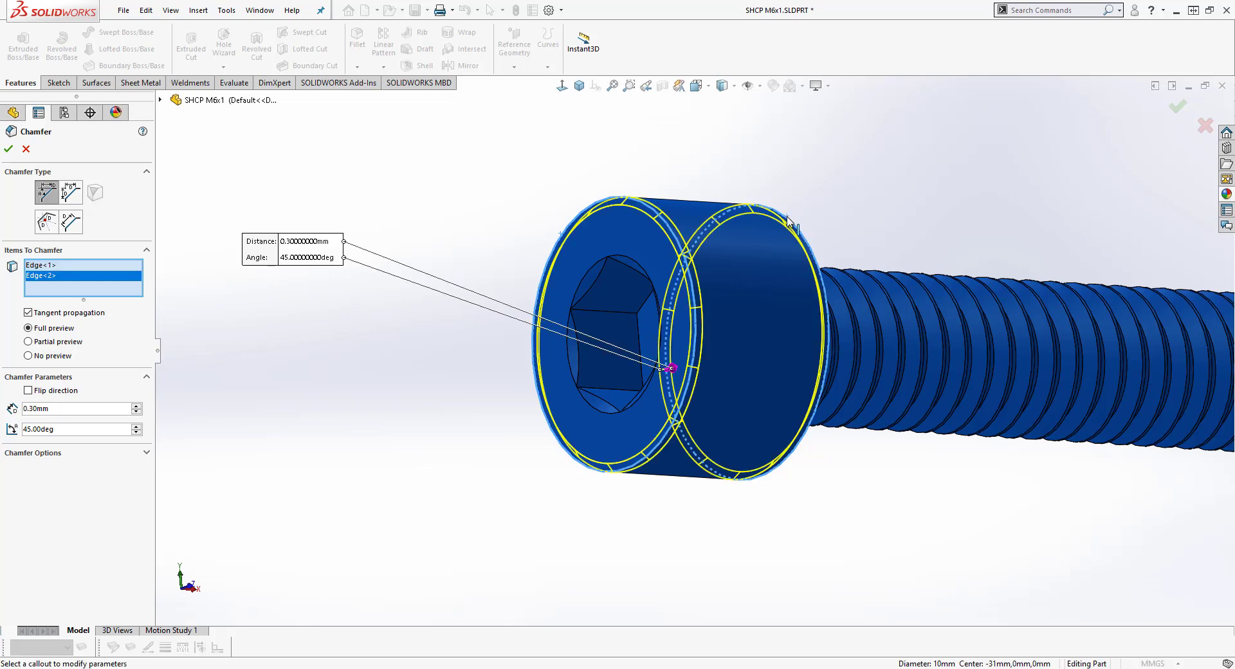
click(9, 149)
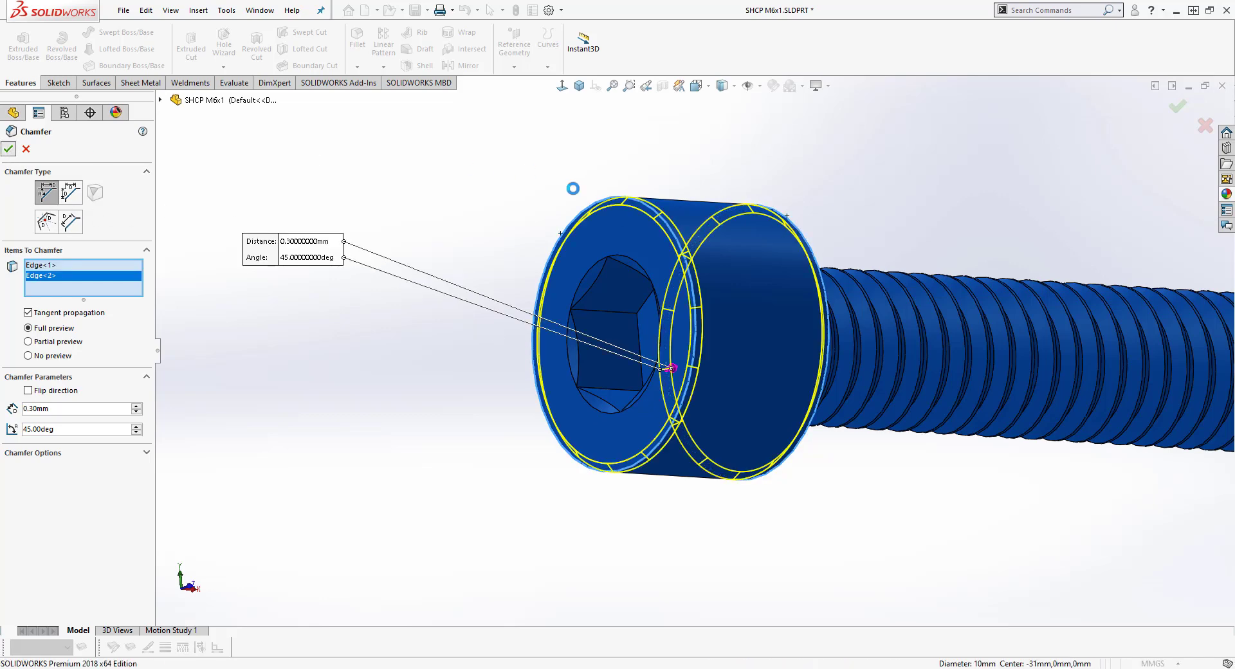
Step: Examine the thread profile and the shank's tip up close, then return the whole screw to the isometric view
click(579, 86)
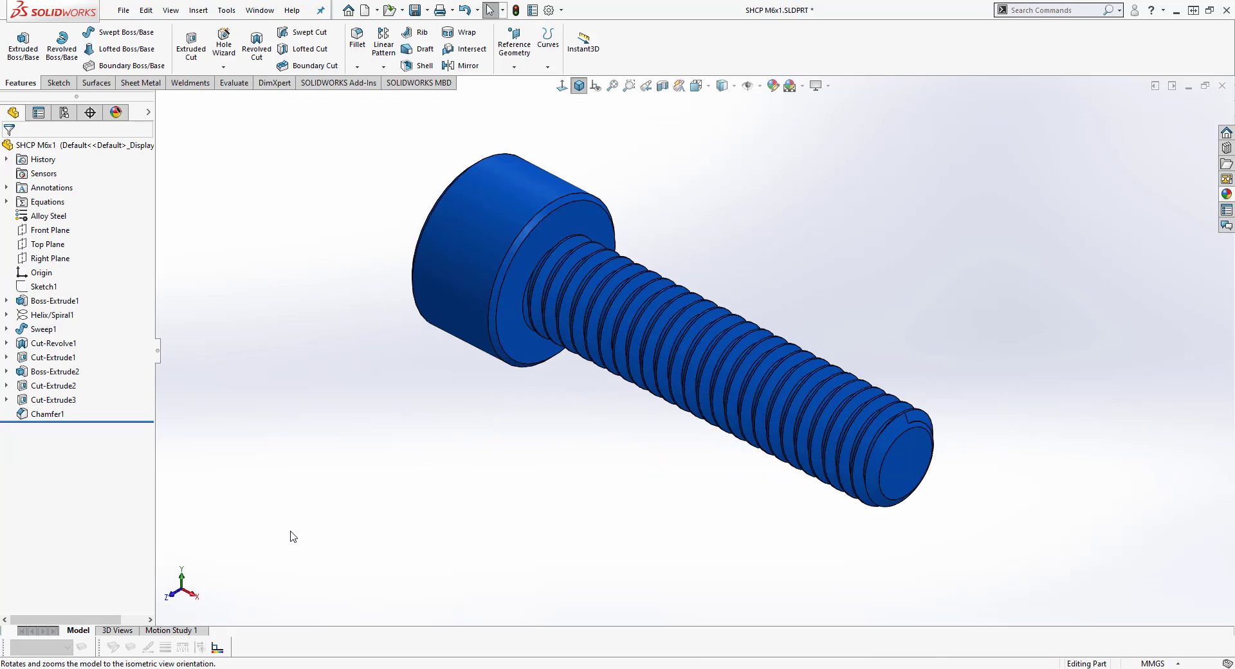
right_click(562, 471)
click(592, 520)
drag(598, 441, 664, 463)
scroll(939, 361, down, 4)
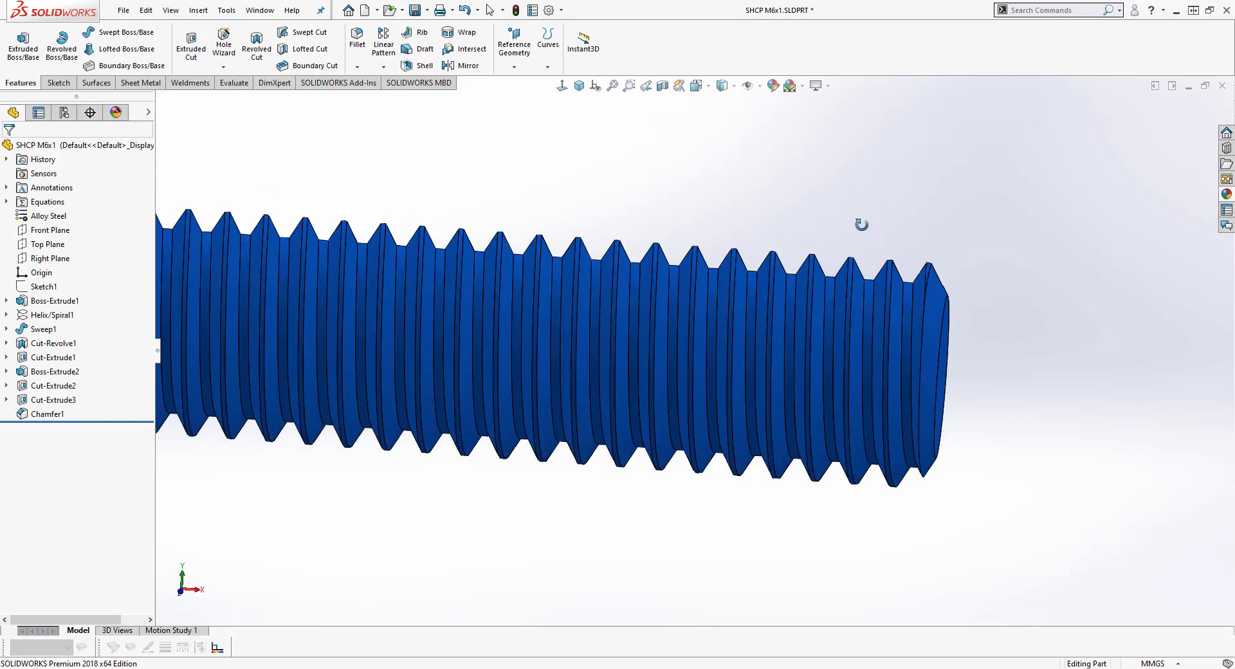
scroll(865, 228, down, 4)
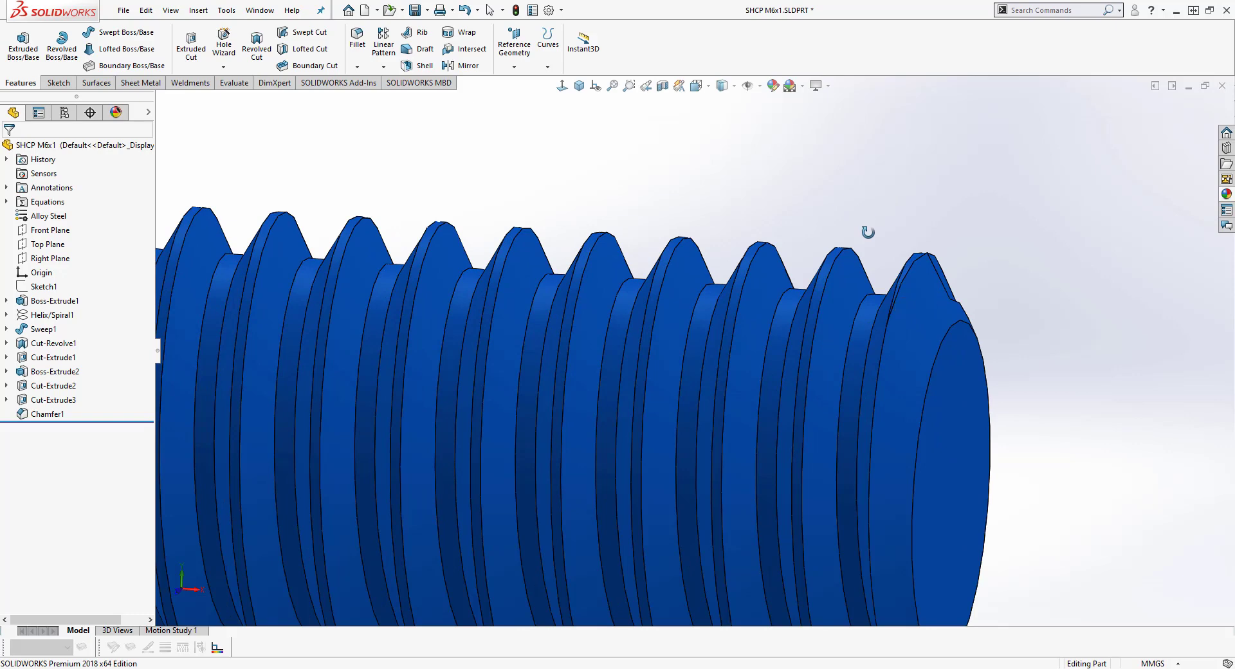
mouse_move(871, 229)
mouse_down()
mouse_move(890, 212)
mouse_move(865, 209)
mouse_up()
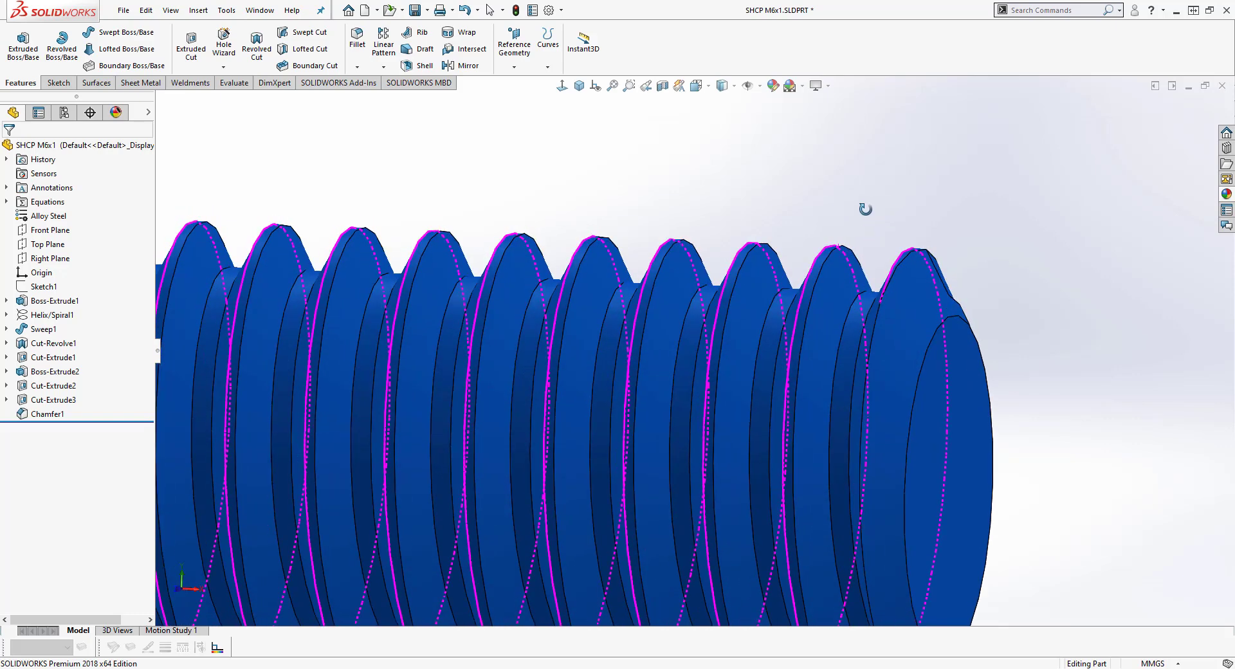
scroll(865, 209, up, 4)
drag(603, 259, 593, 346)
scroll(563, 277, up, 5)
scroll(519, 288, down, 2)
scroll(555, 317, down, 1)
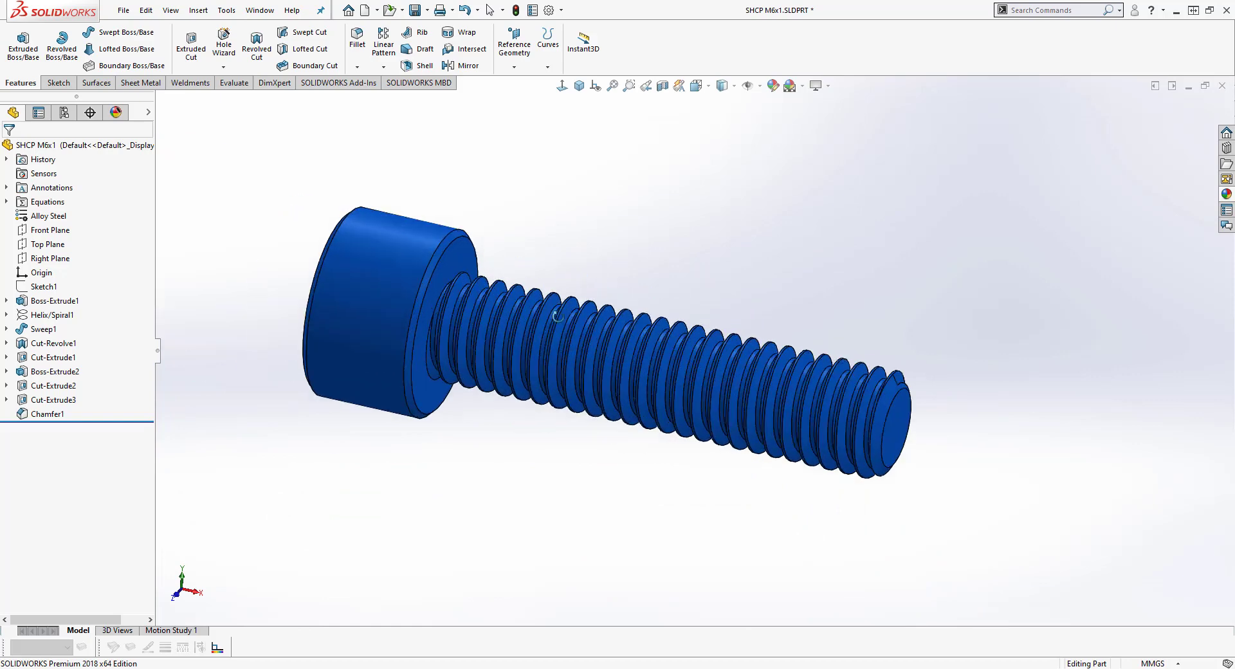
right_click(637, 264)
click(667, 272)
click(578, 85)
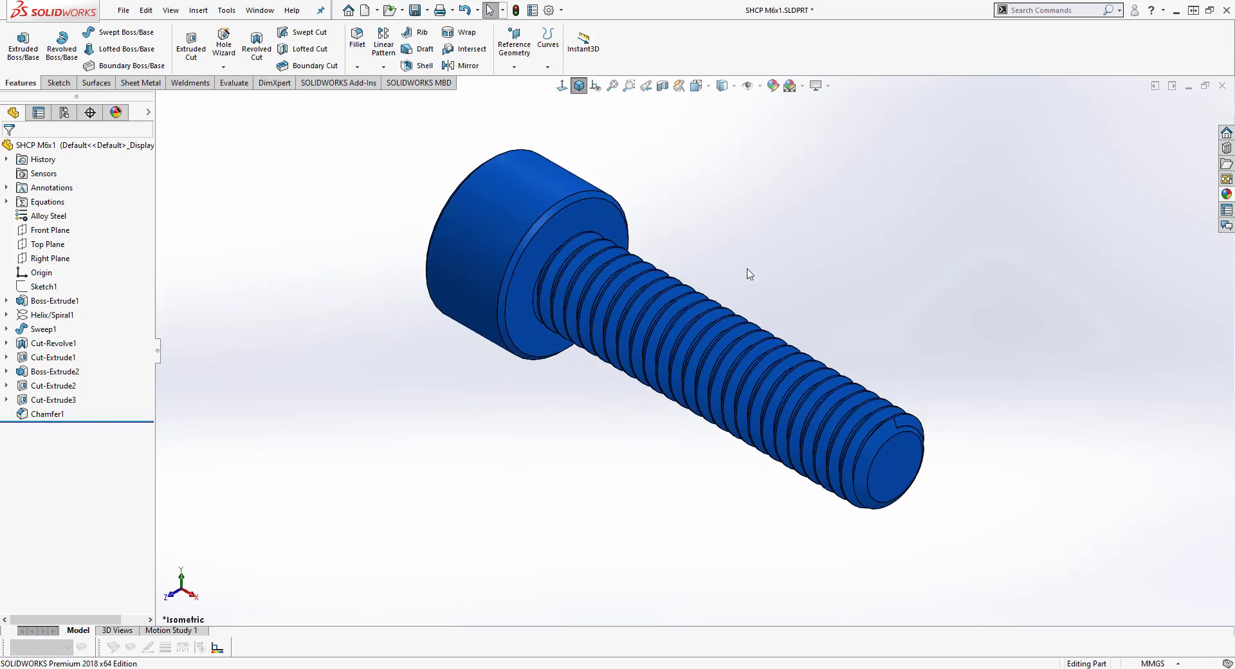